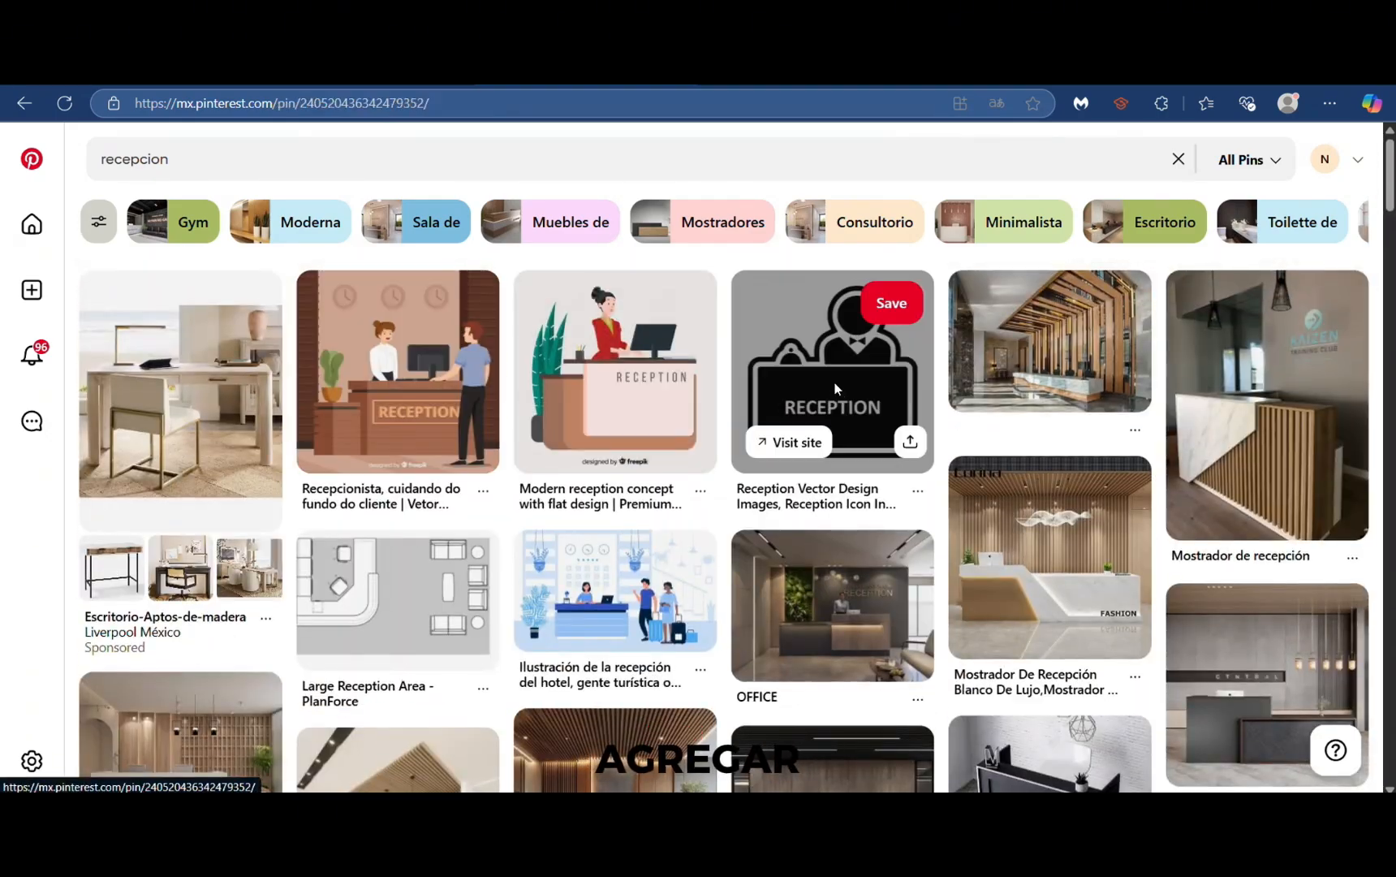
# Step: Open the black reception desk pictogram pin from the "recepcion" results and download its image
pyautogui.click(834, 406)
pyautogui.click(357, 225)
pyautogui.click(387, 284)
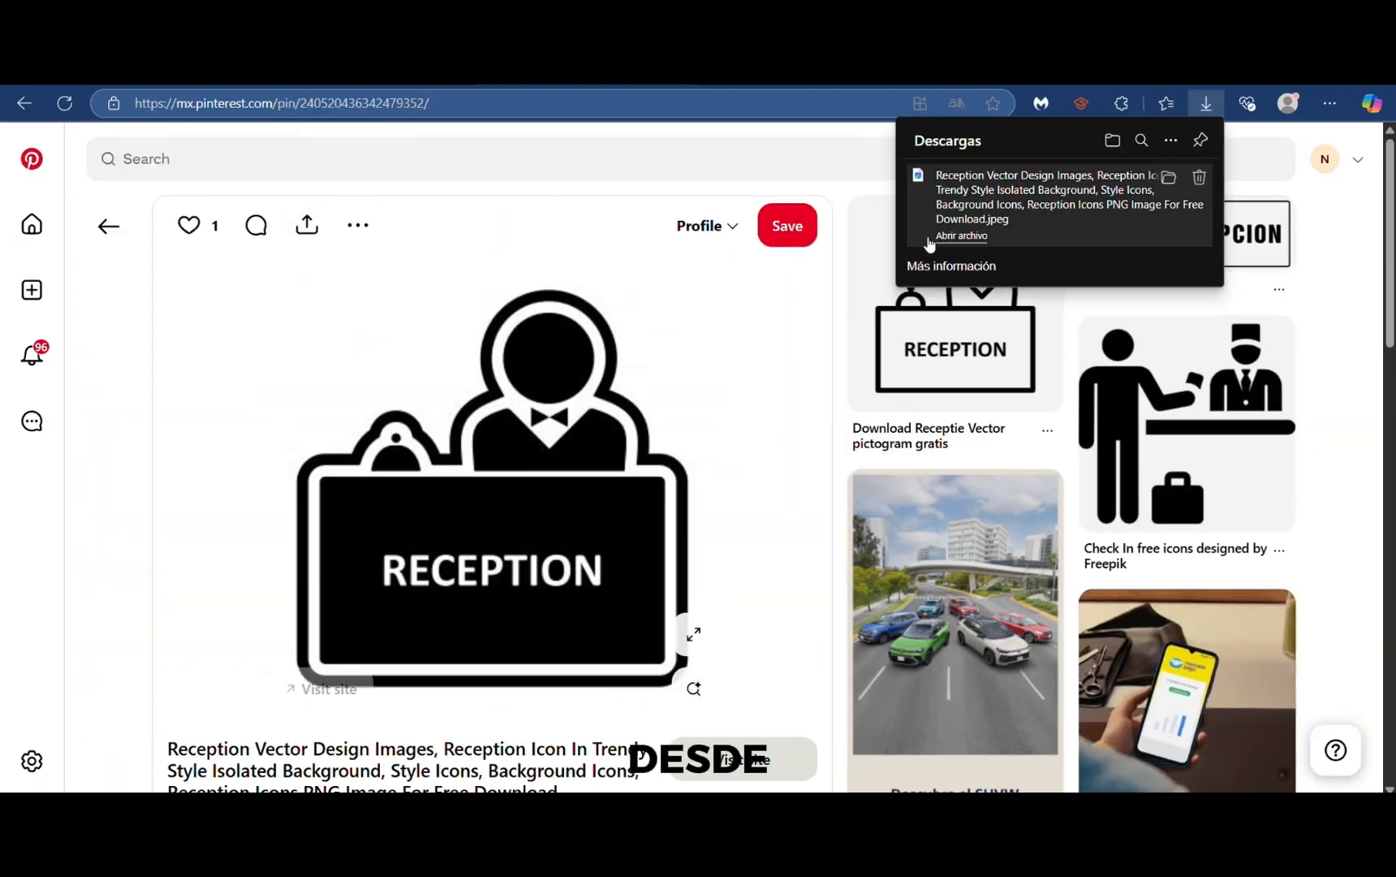
# Step: Search Pinterest for "almacen" and download the image of the warehouse shelf with brown boxes
pyautogui.click(378, 156)
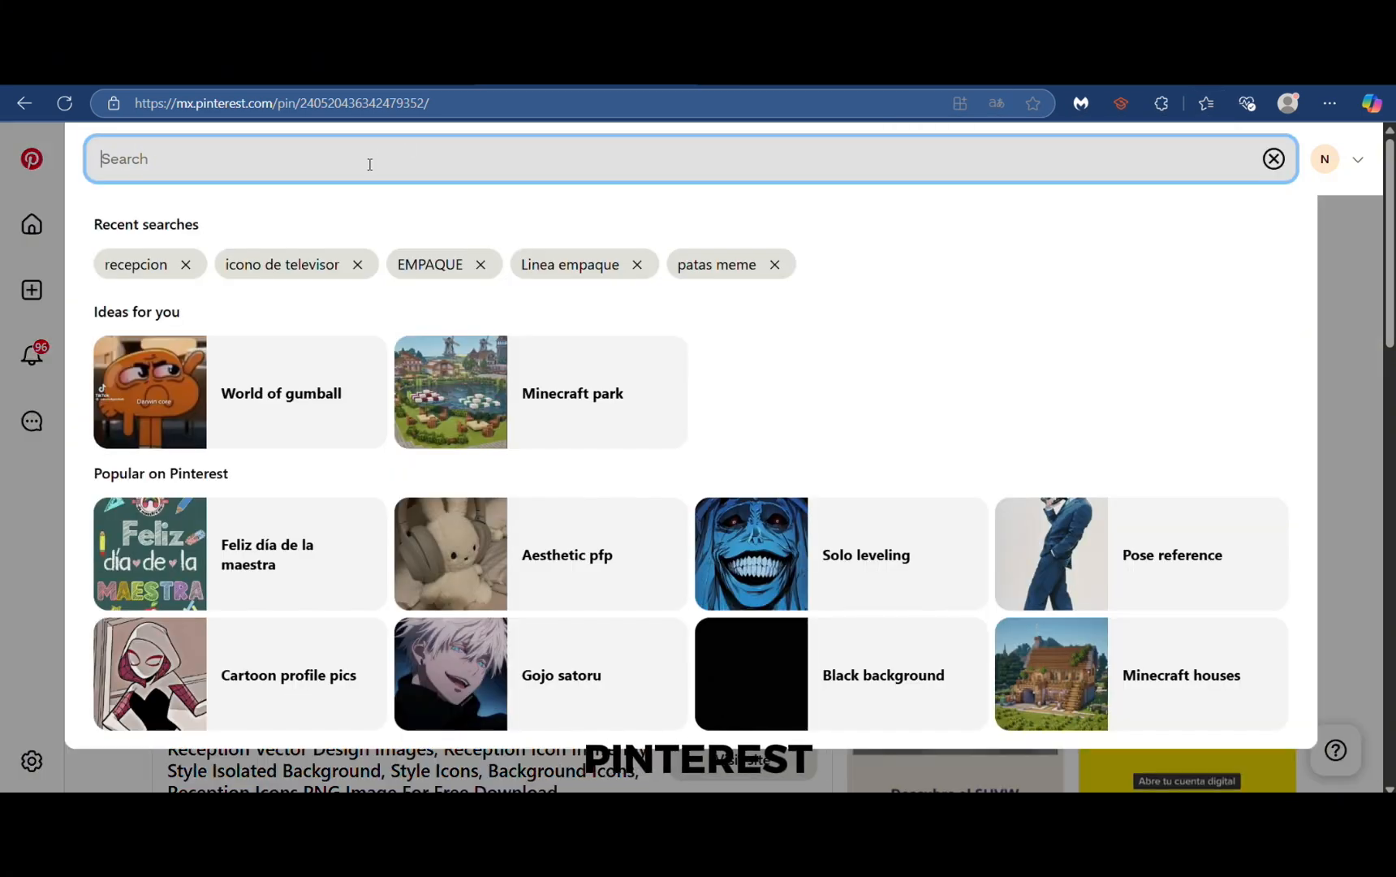
pyautogui.click(578, 158)
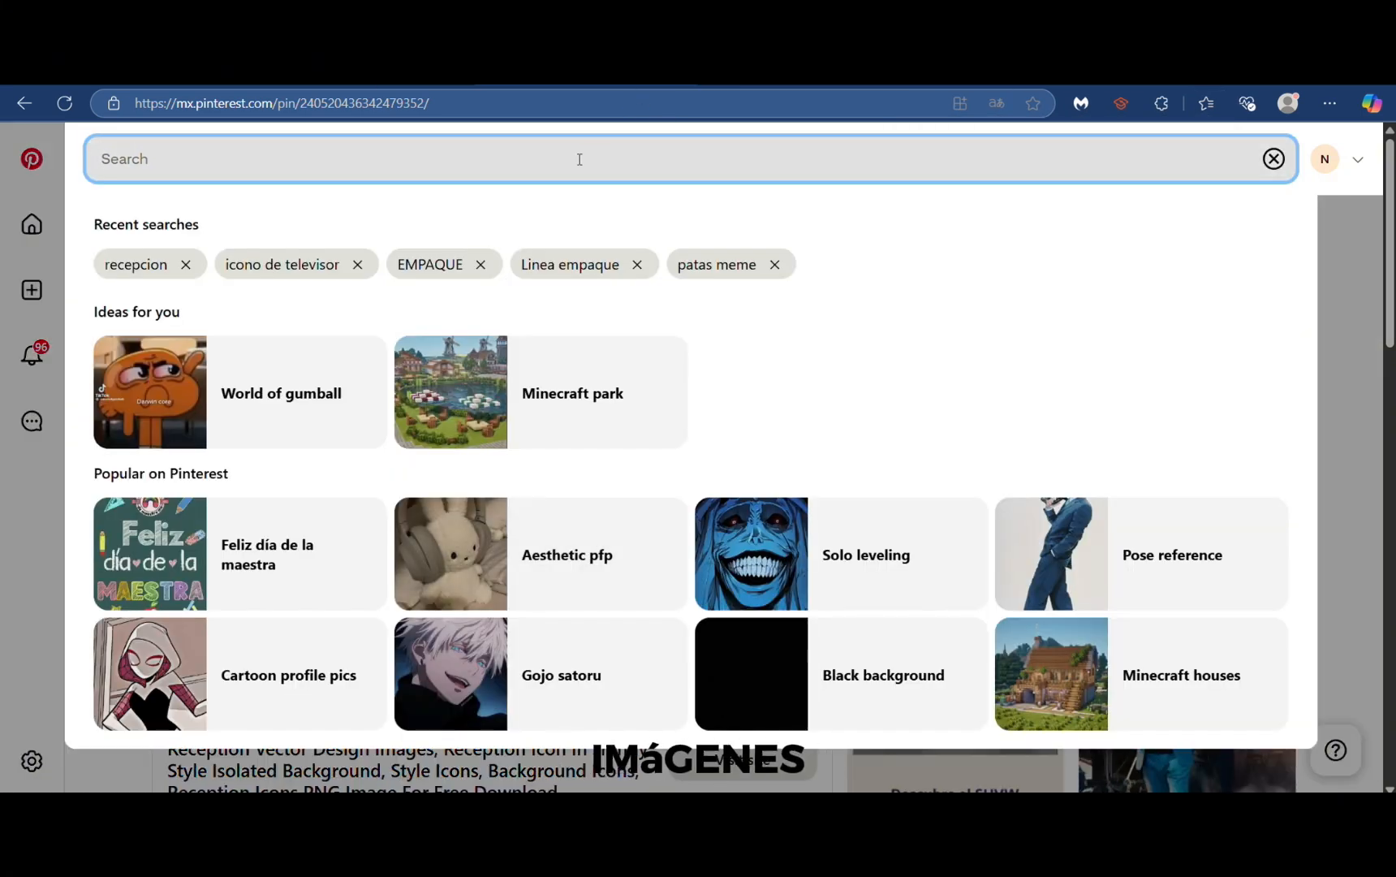
pyautogui.write('almacen')
pyautogui.press('Return')
pyautogui.click(1019, 458)
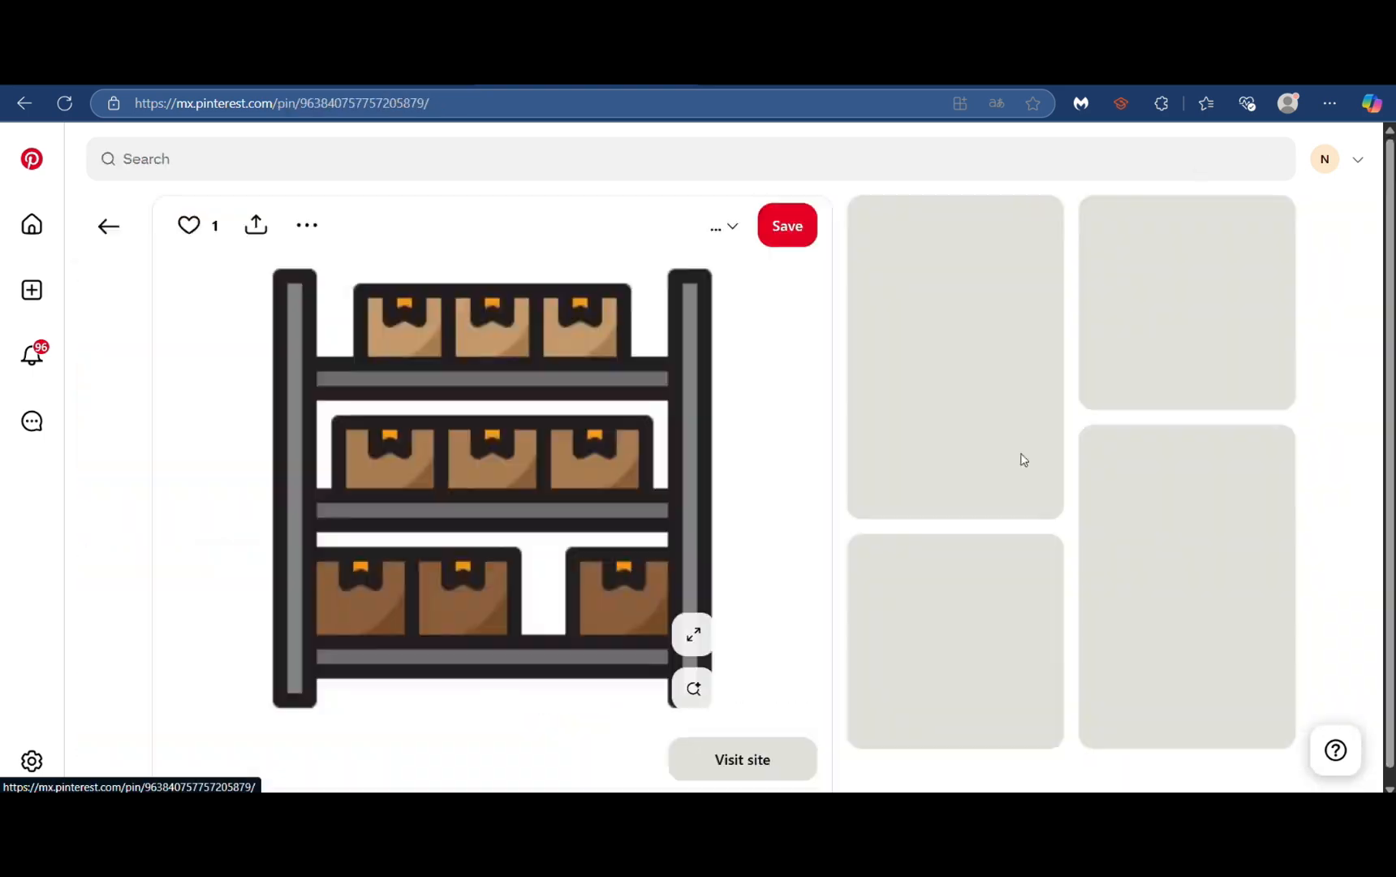
pyautogui.click(358, 225)
pyautogui.click(337, 278)
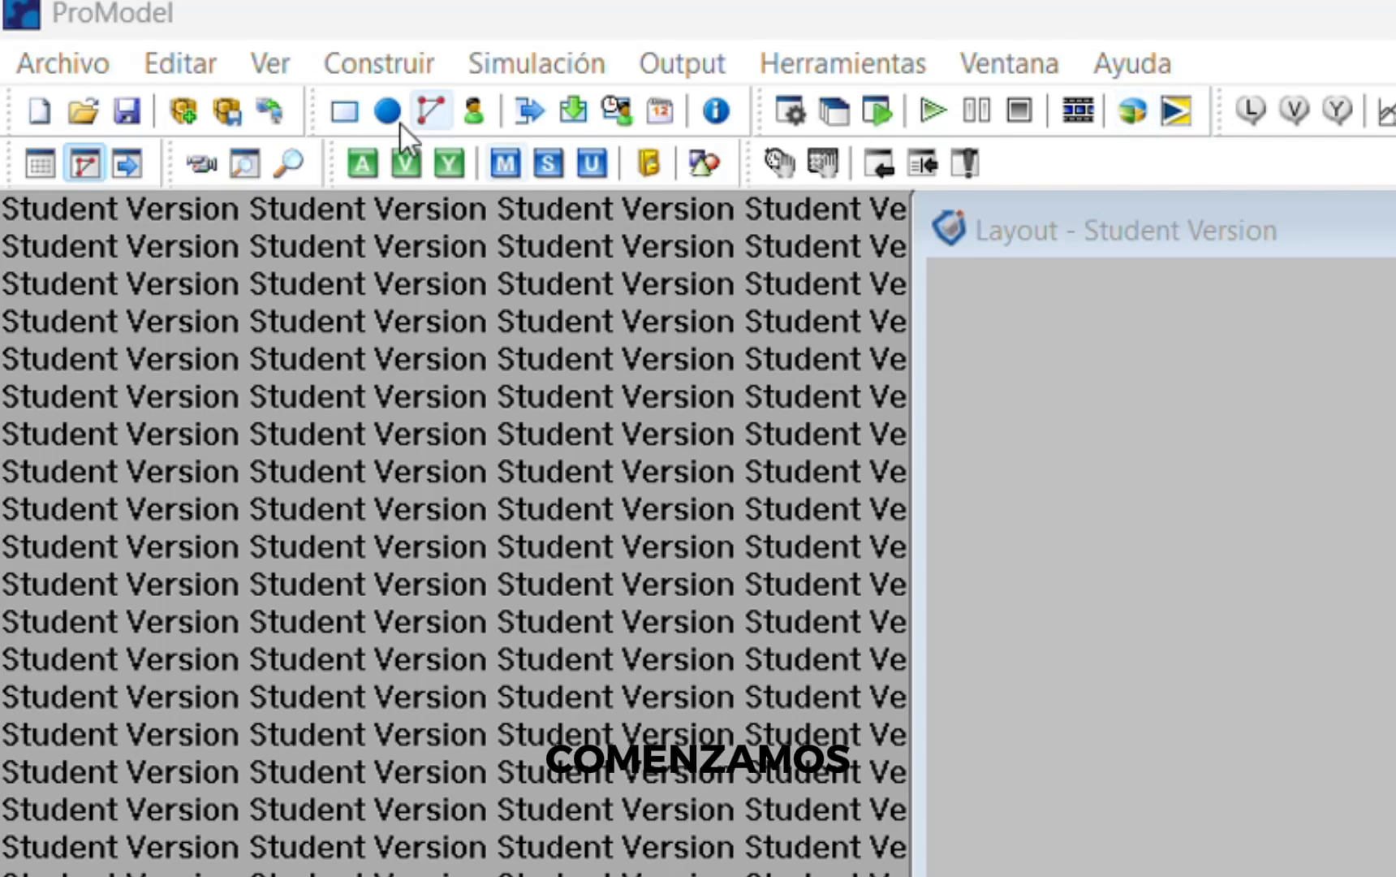
# Step: Switch to ProModel and open the locations module along with the Graphic Editor
pyautogui.click(343, 112)
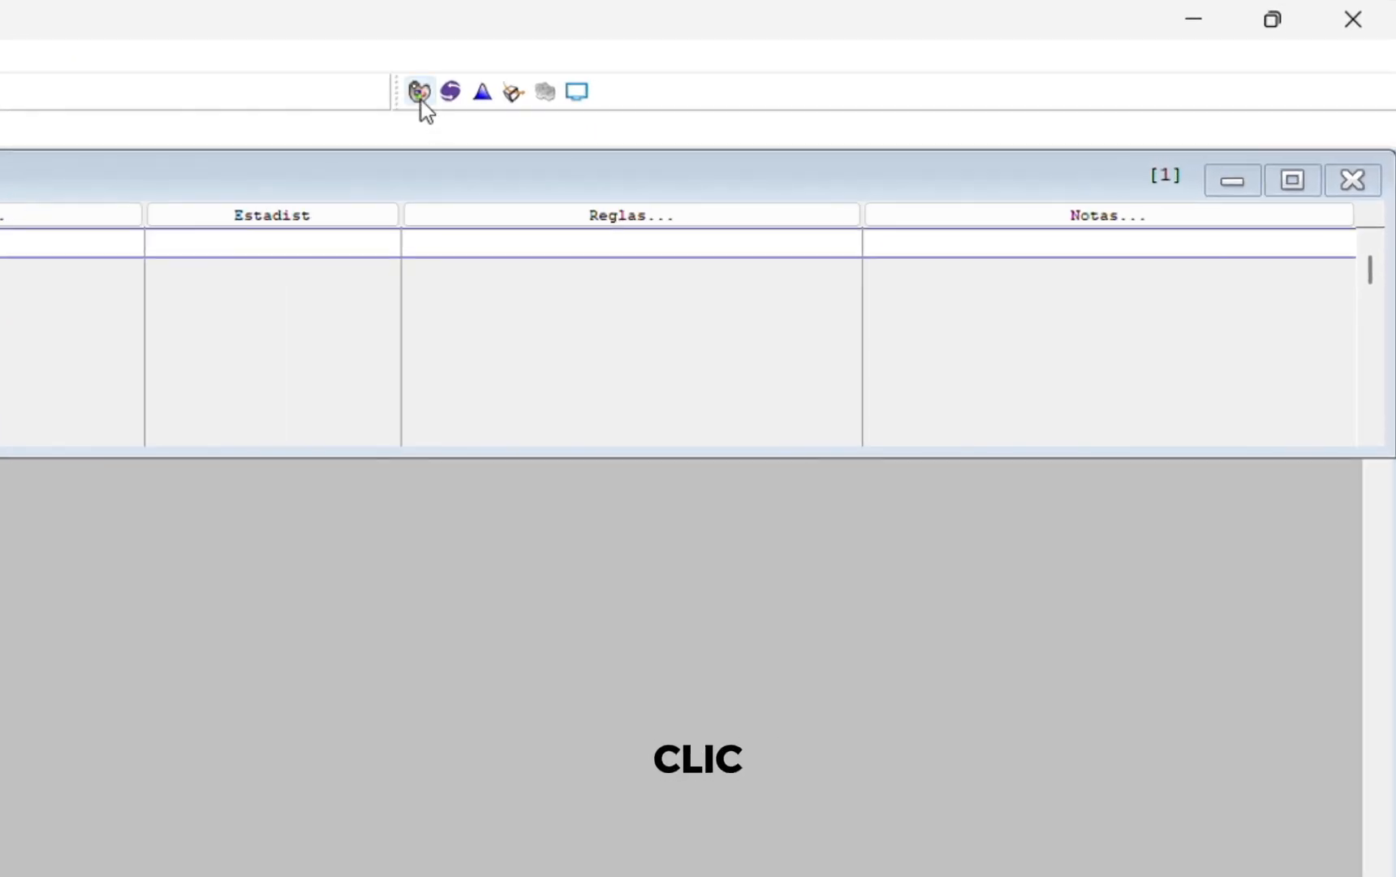
pyautogui.click(715, 111)
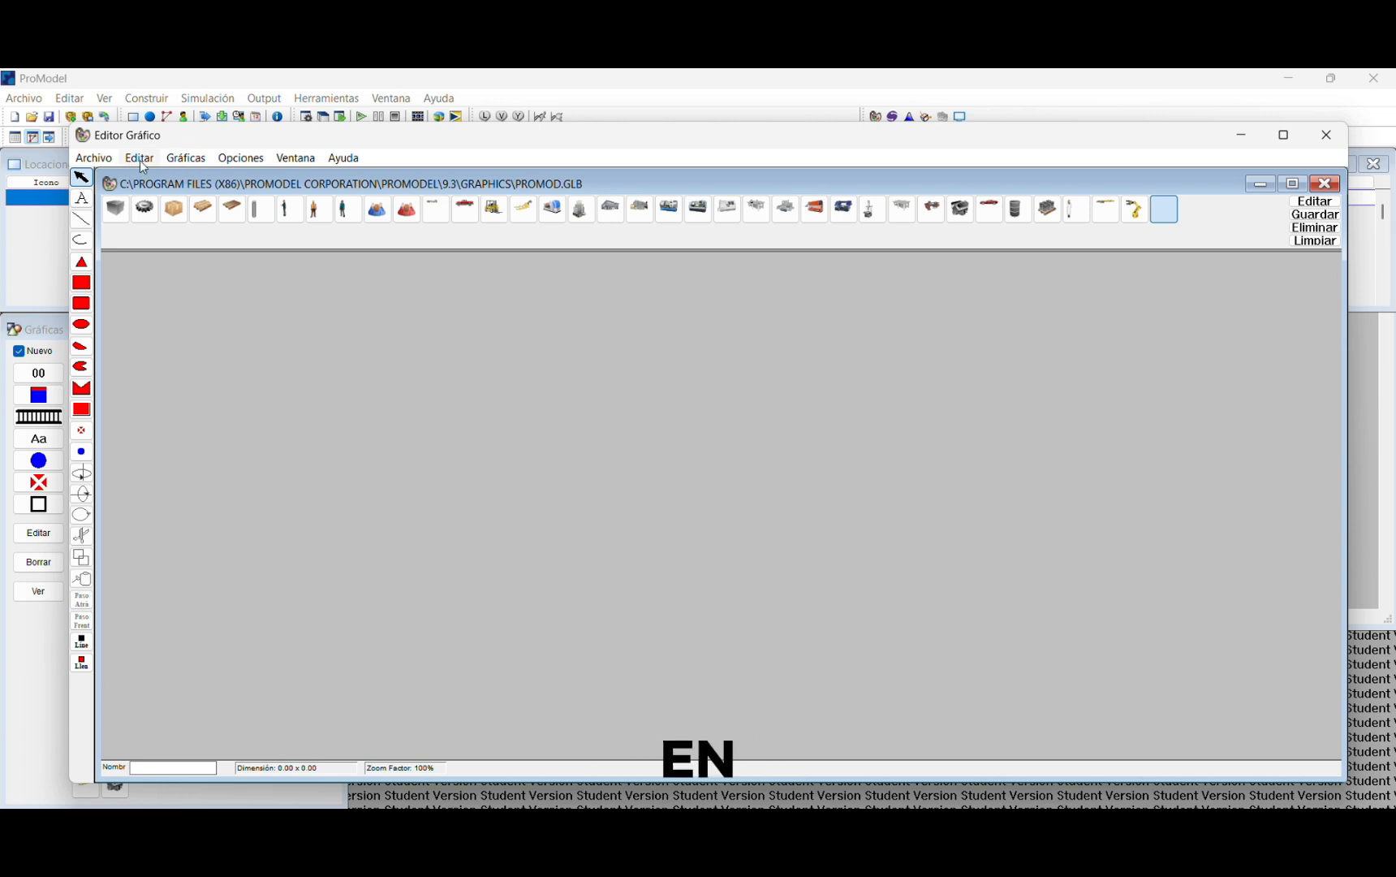
# Step: Import RECEPCION.jpg from the VIDEO folder in Descargas and store it as a new icon in the graphics library
pyautogui.click(140, 158)
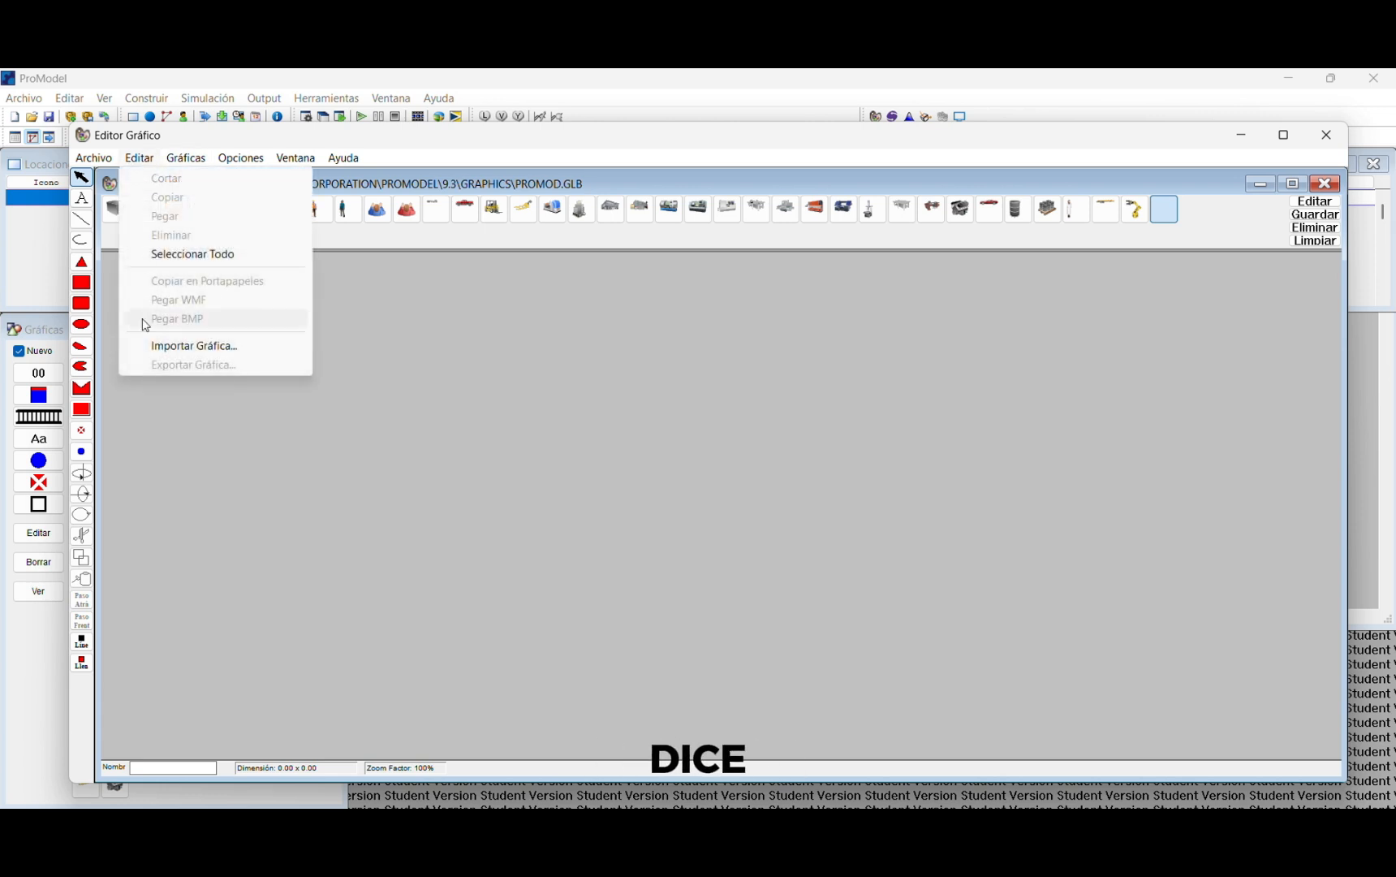
pyautogui.click(154, 346)
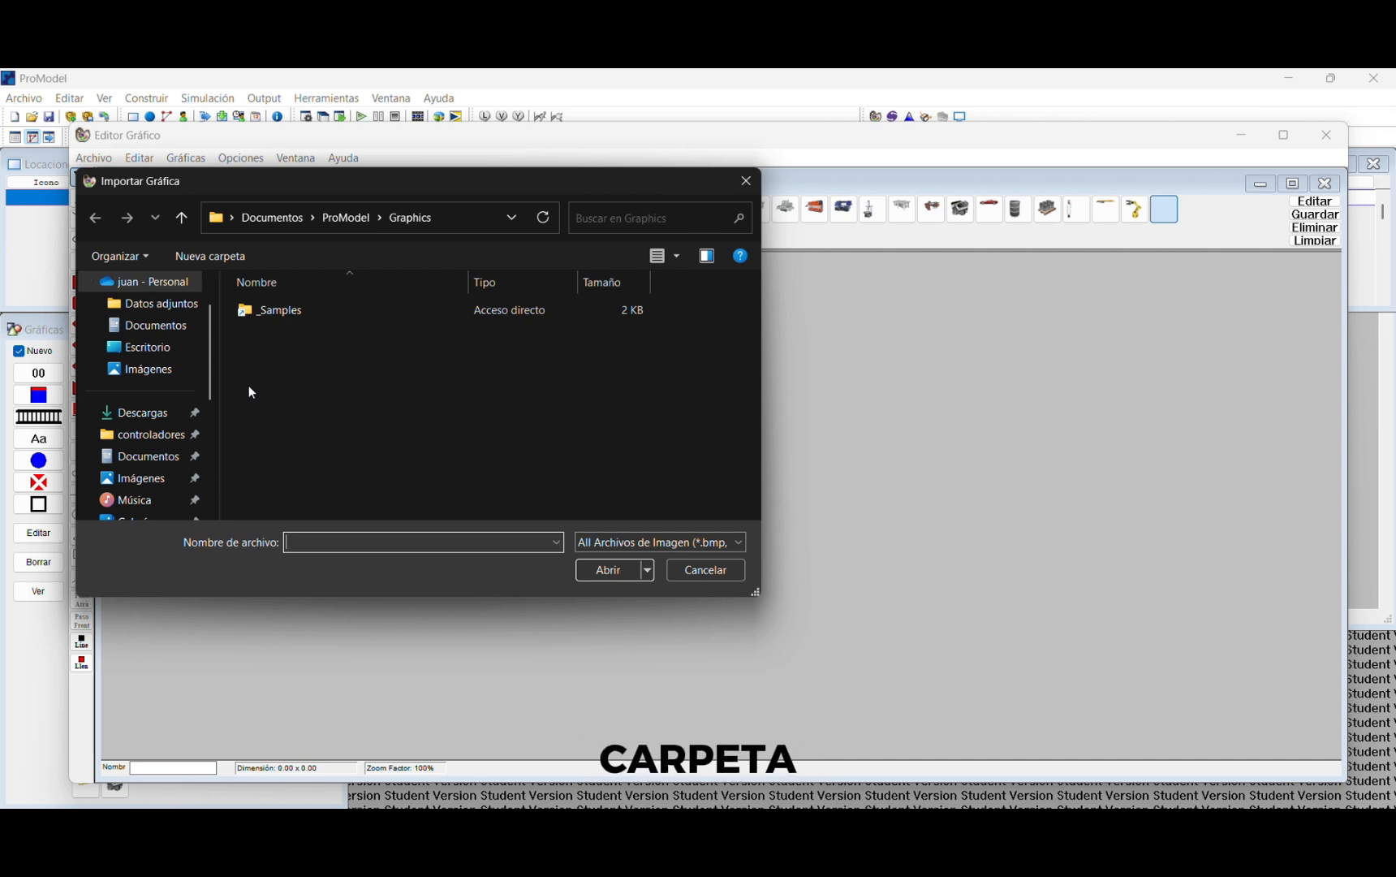
pyautogui.click(167, 414)
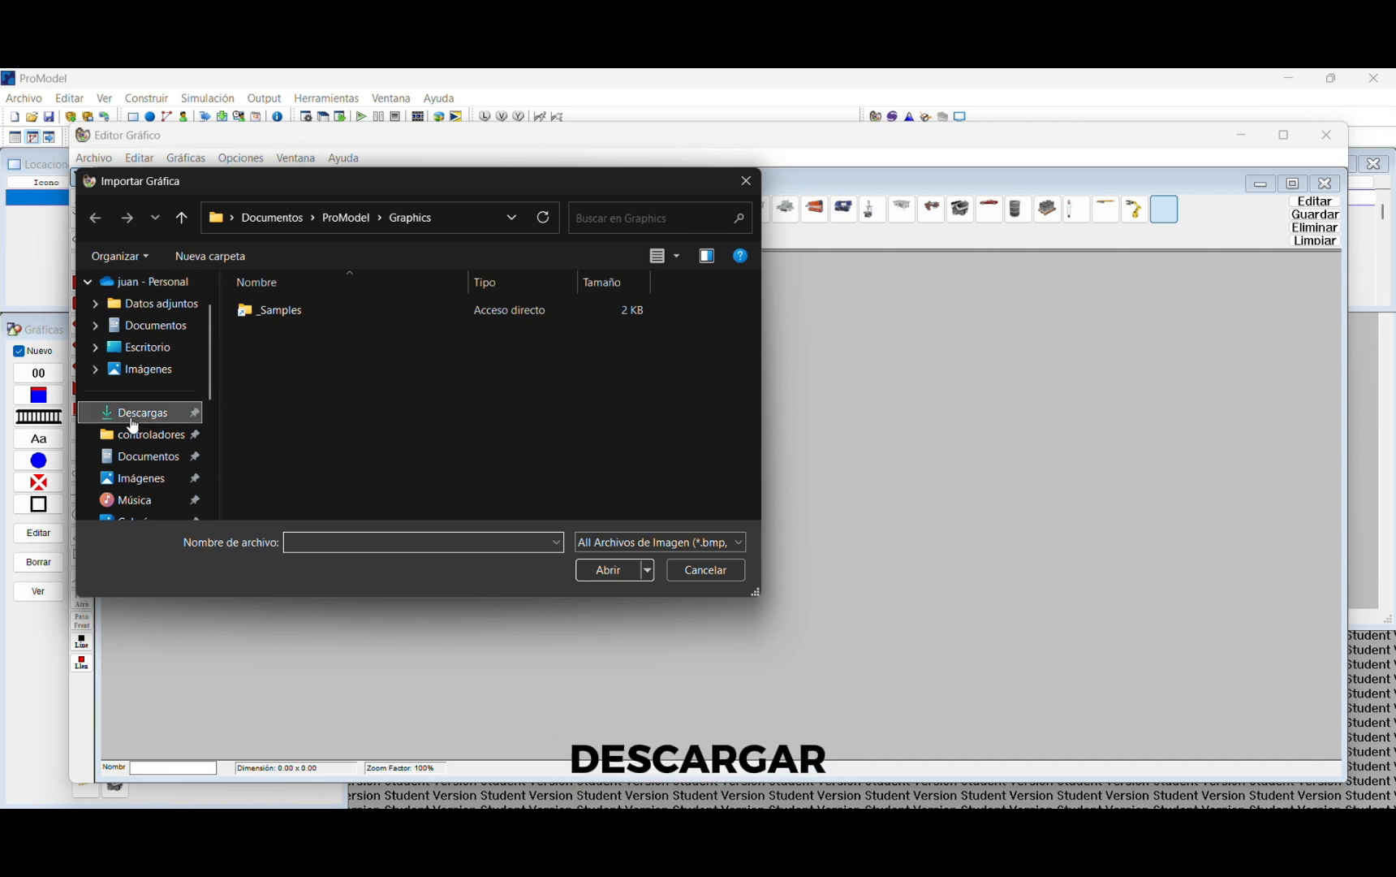
pyautogui.doubleClick(297, 336)
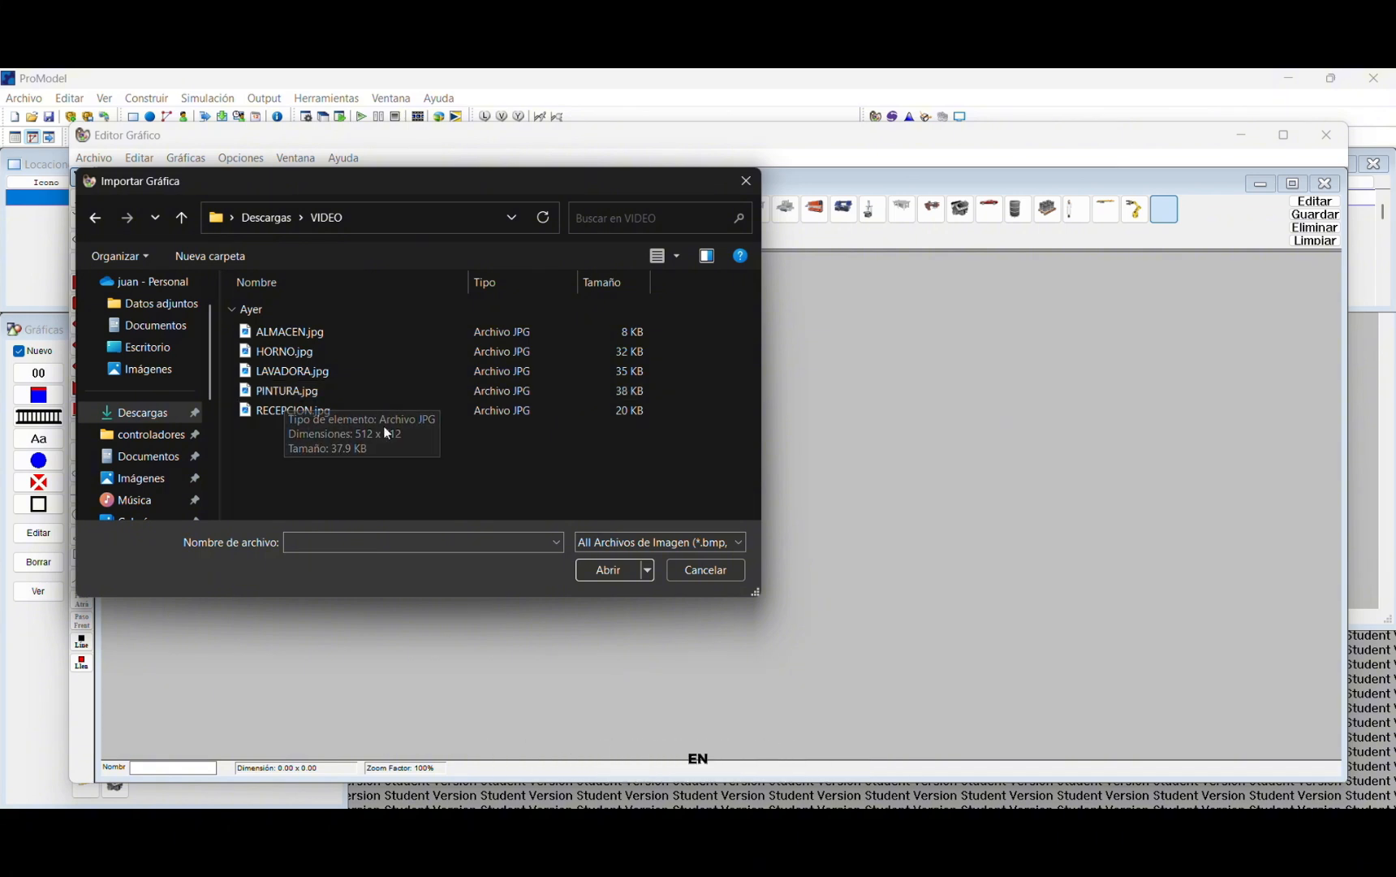
pyautogui.click(331, 407)
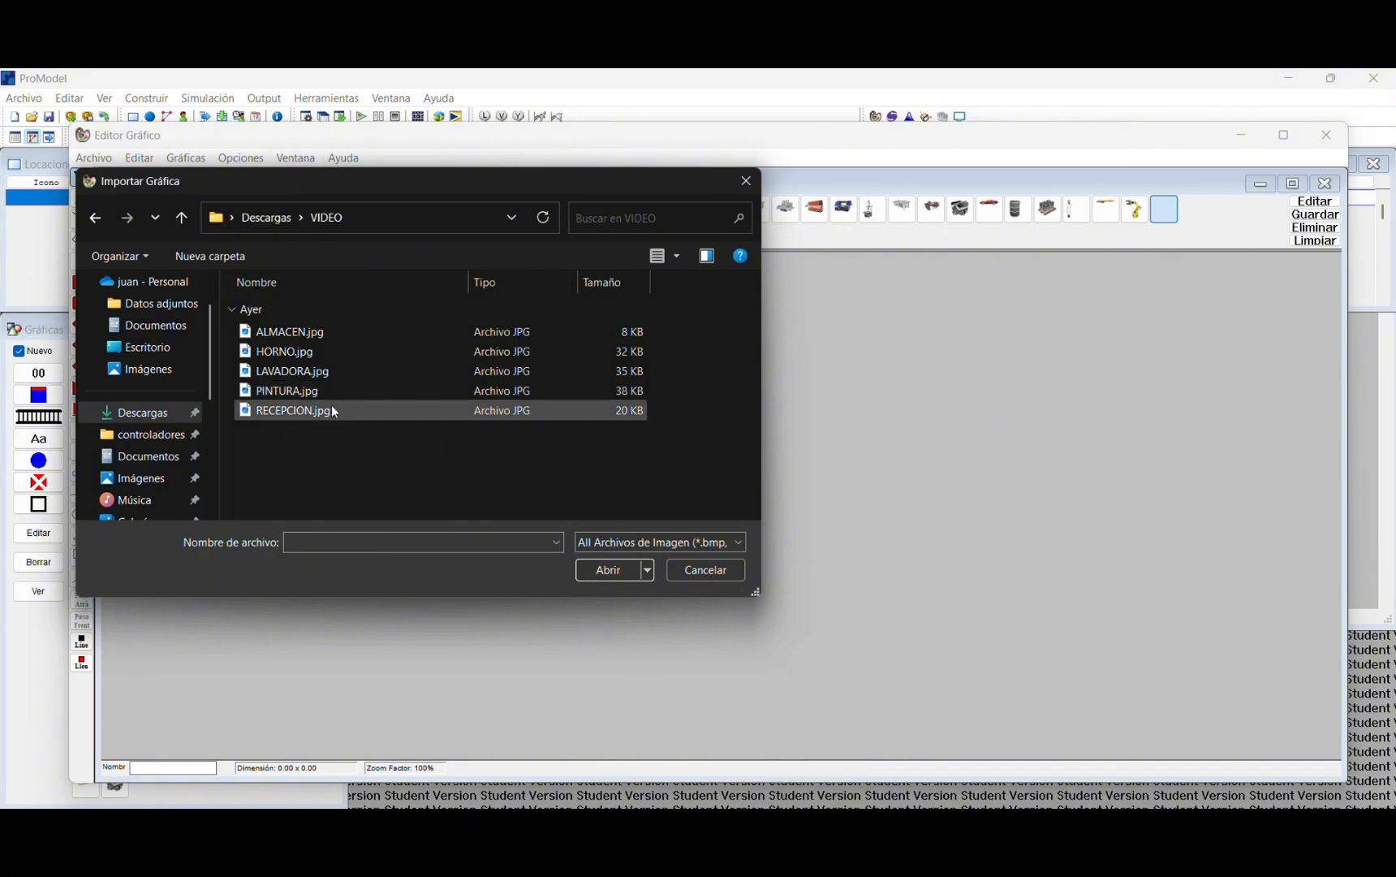
pyautogui.click(615, 575)
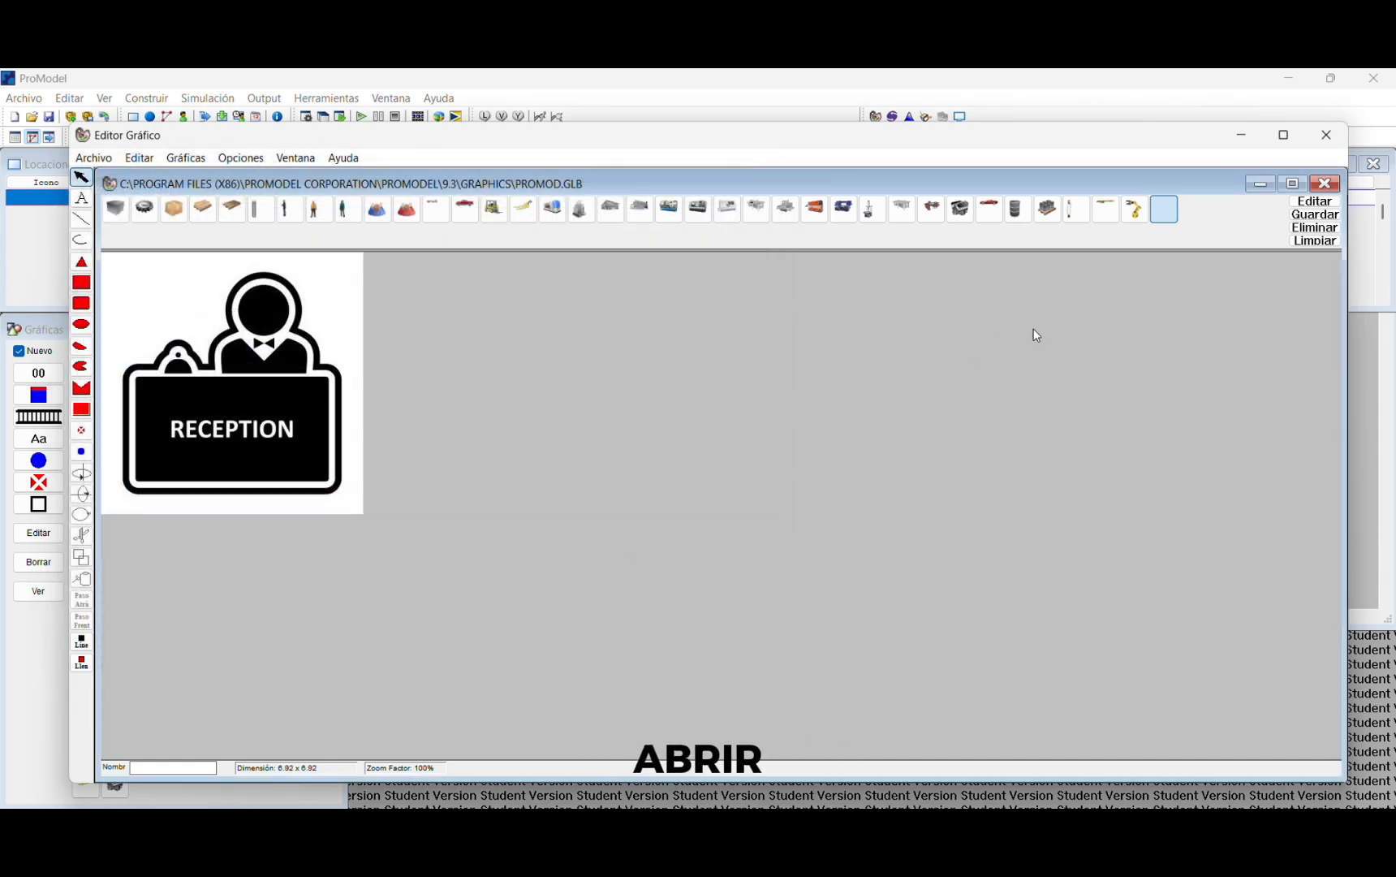
pyautogui.click(1312, 216)
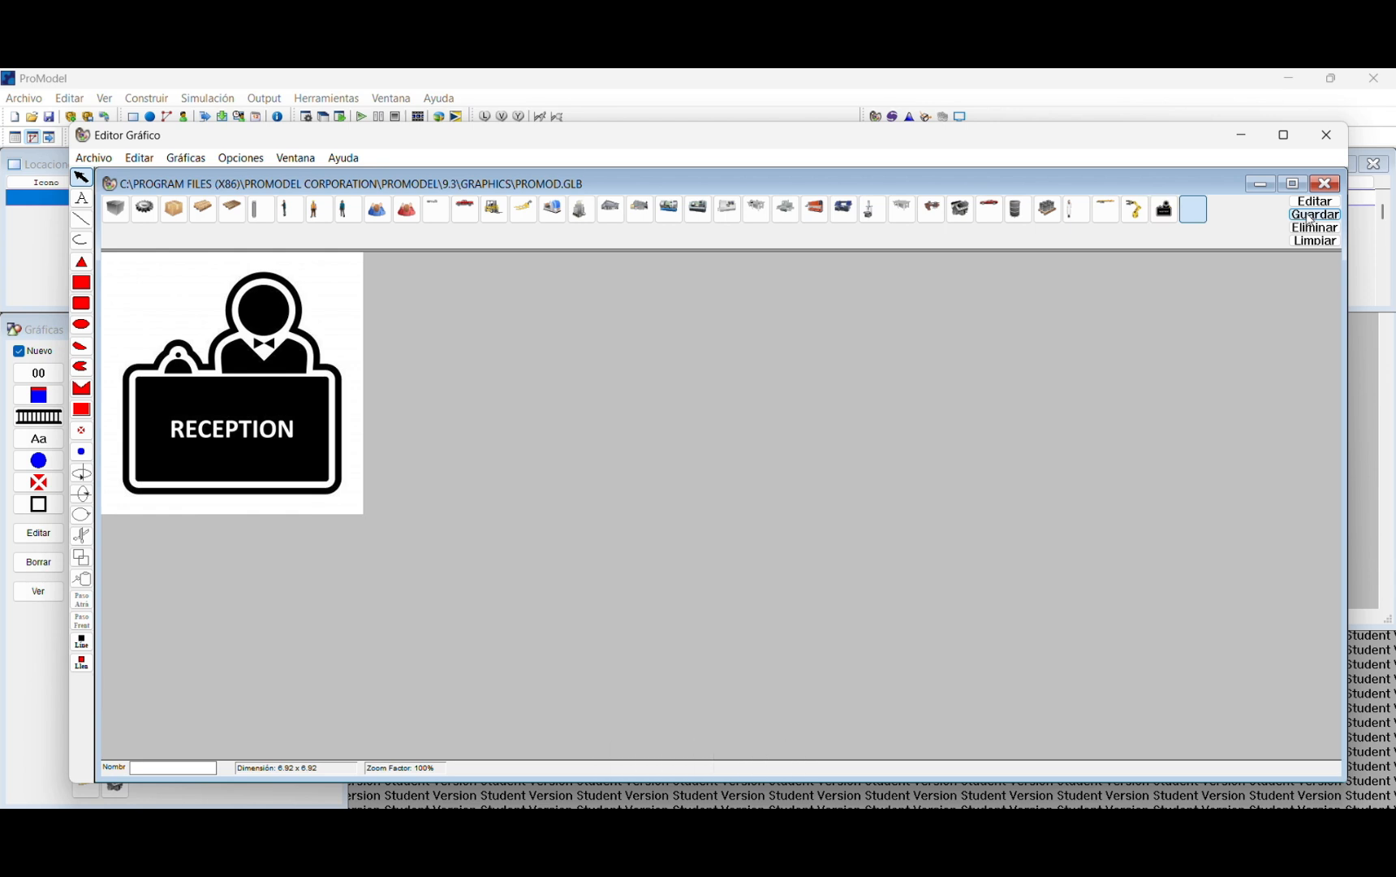
# Step: Import PINTURA.jpg into the next empty library slot and store it as an icon
pyautogui.doubleClick(1196, 218)
pyautogui.click(139, 159)
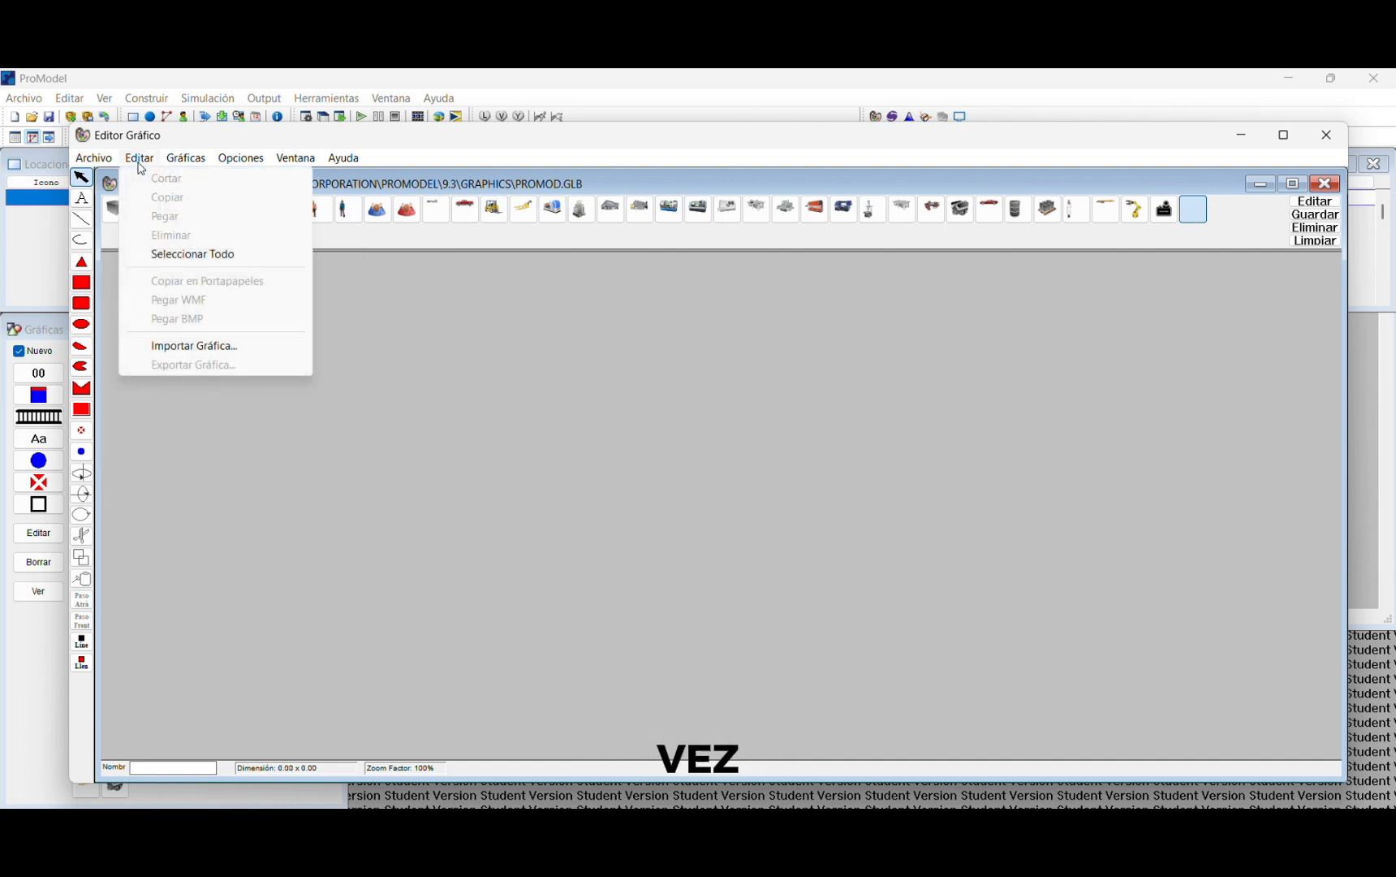
pyautogui.click(180, 344)
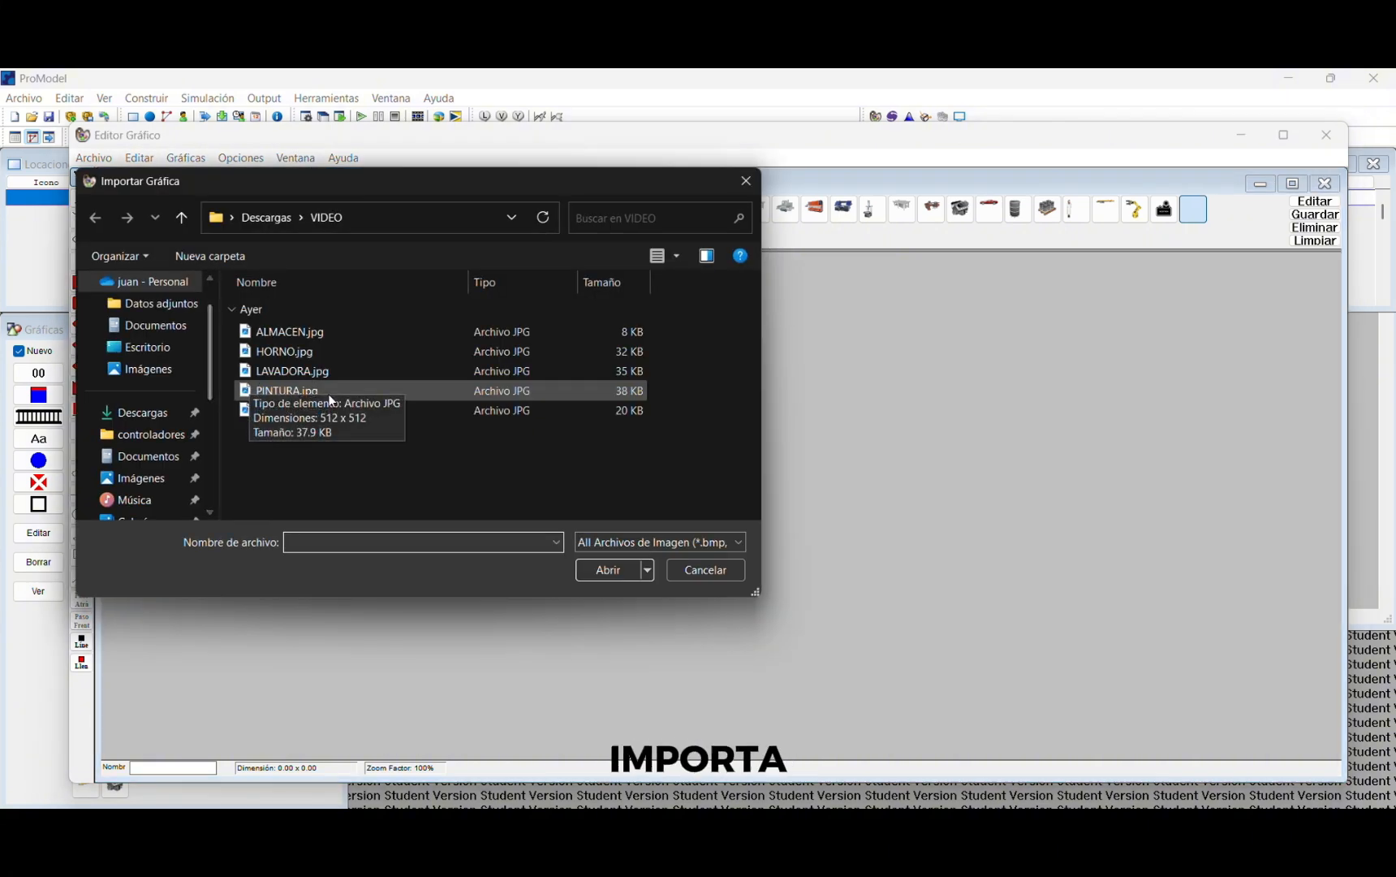
pyautogui.click(289, 391)
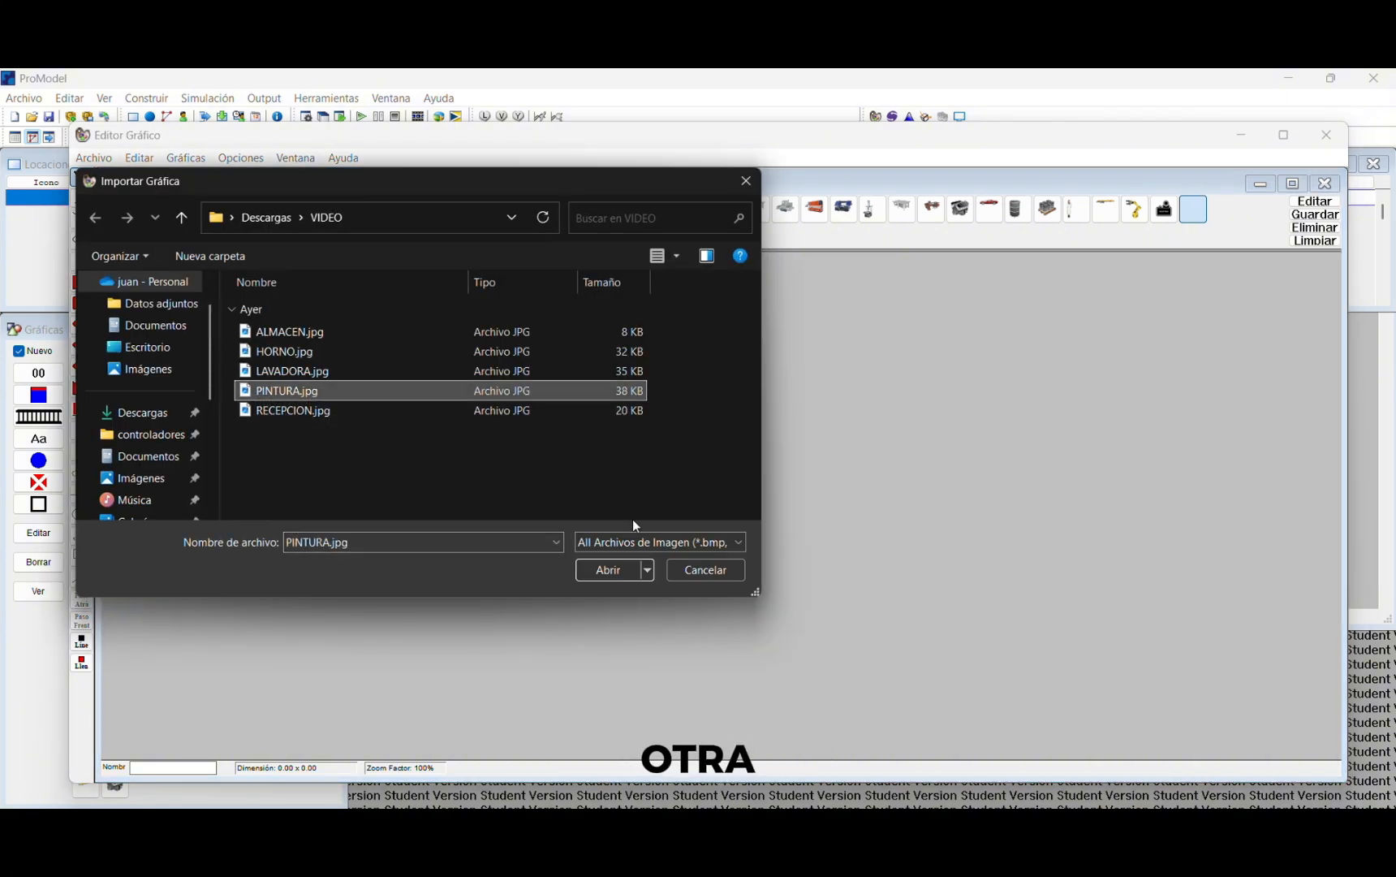
pyautogui.click(609, 570)
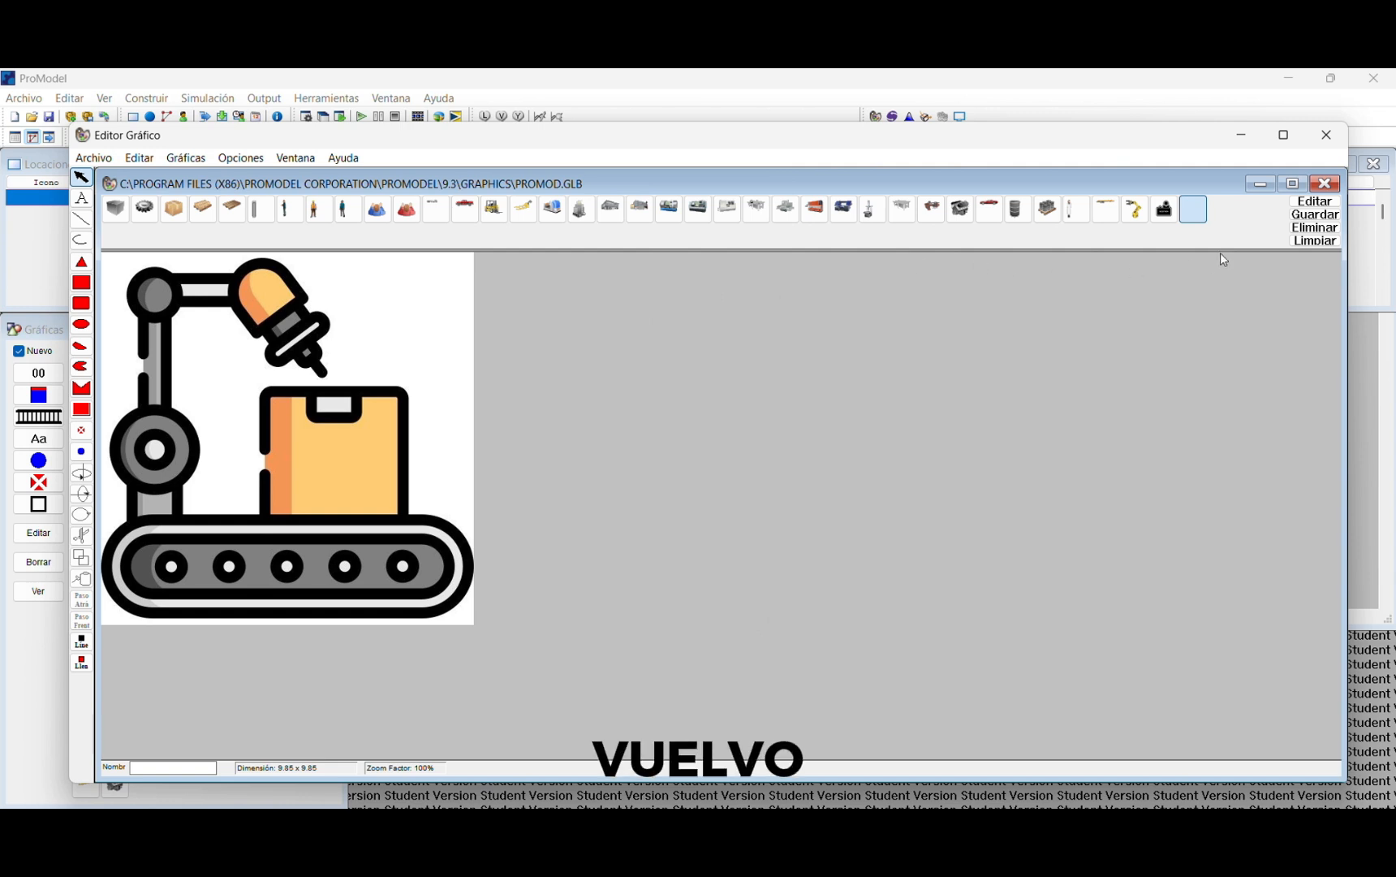
pyautogui.click(1314, 214)
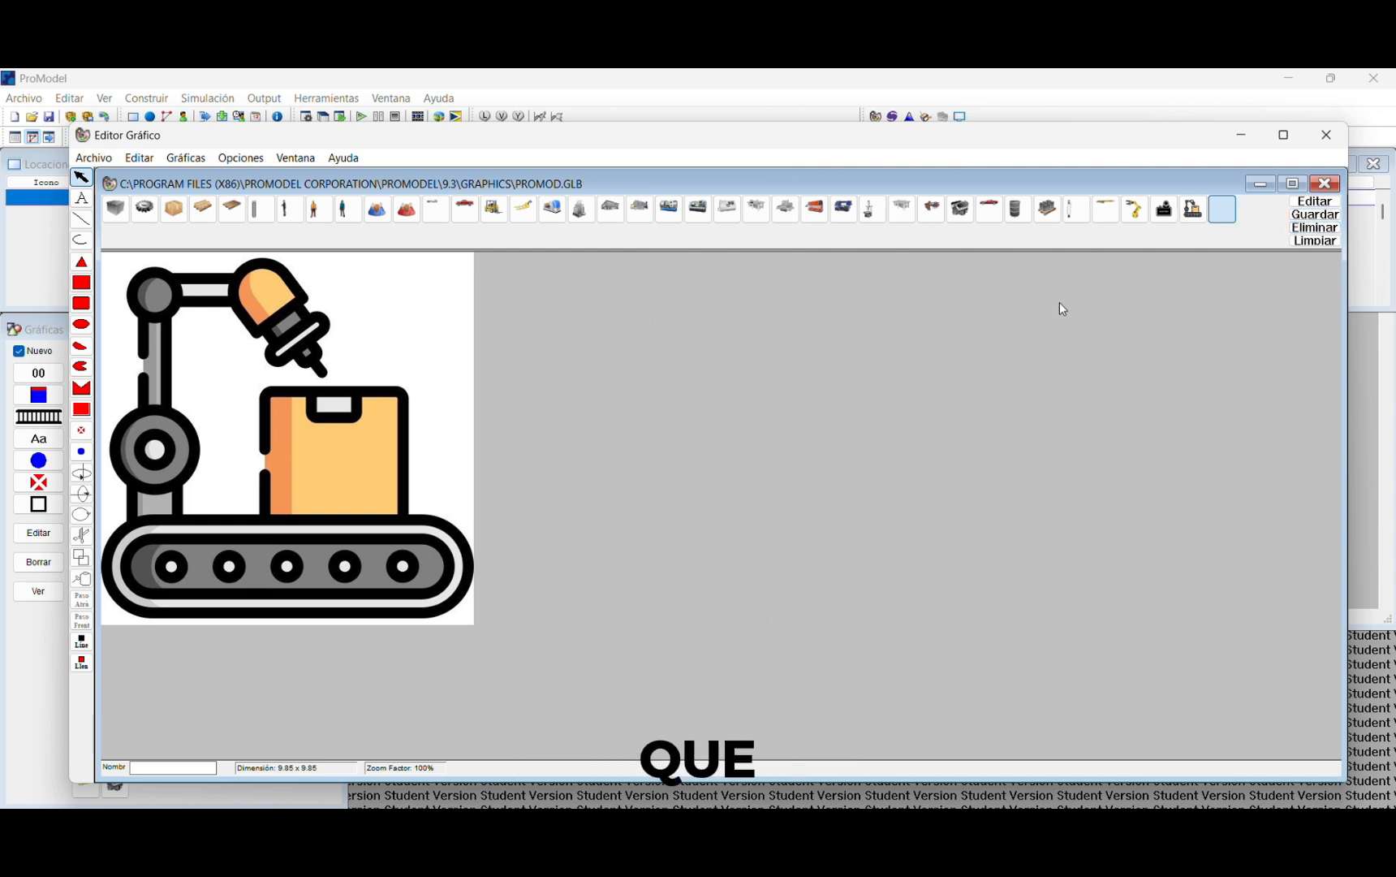
# Step: Import LAVADORA.jpg into the next empty library slot and store it as an icon
pyautogui.doubleClick(1217, 208)
pyautogui.click(136, 160)
pyautogui.click(195, 345)
pyautogui.click(309, 373)
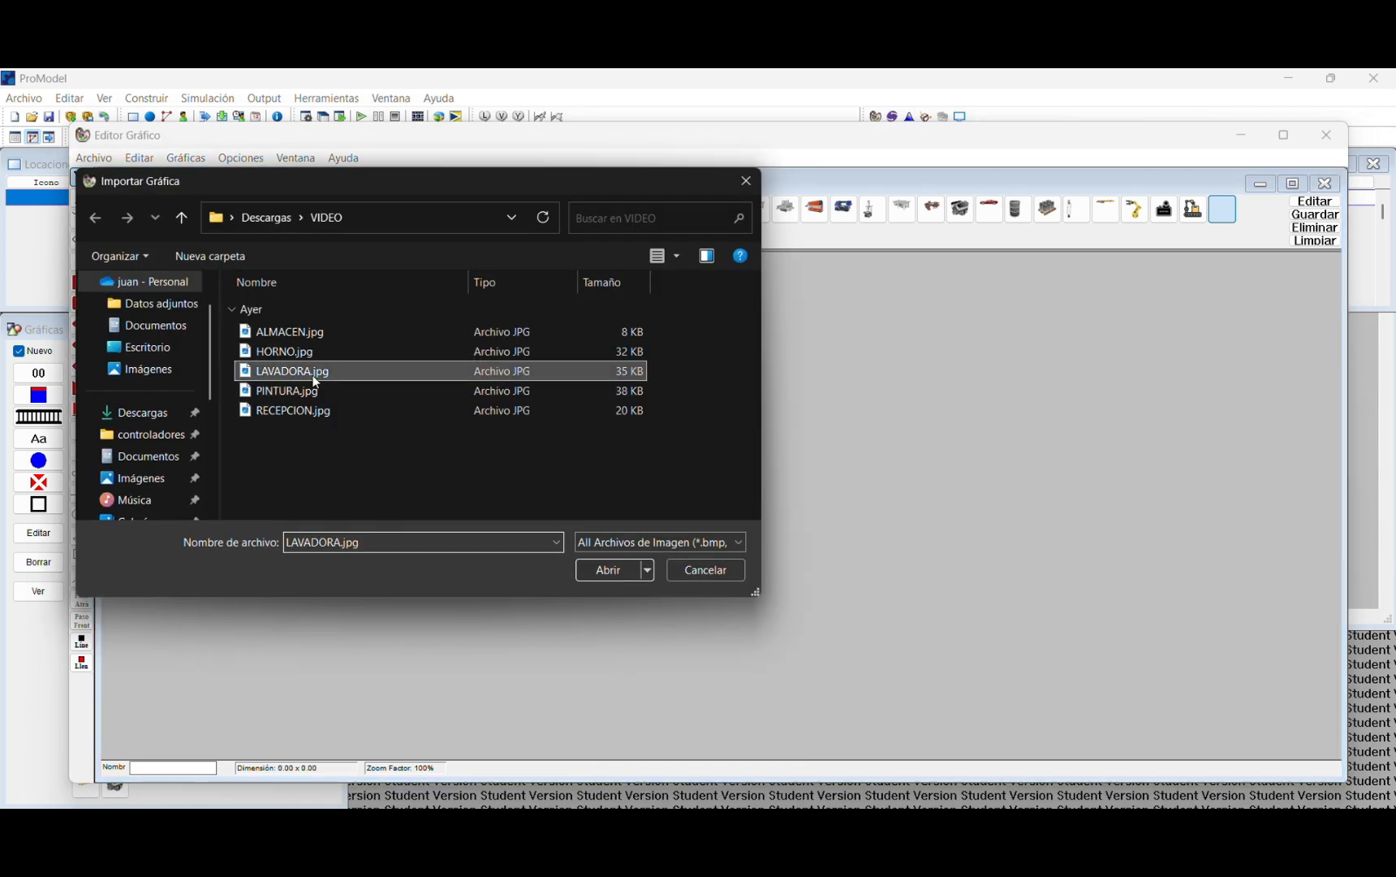
pyautogui.click(609, 570)
pyautogui.click(1314, 214)
# Step: Import the oven image HORNO.jpg and store it as another icon in the graphics library
pyautogui.click(137, 159)
pyautogui.click(195, 345)
pyautogui.click(264, 356)
pyautogui.click(609, 570)
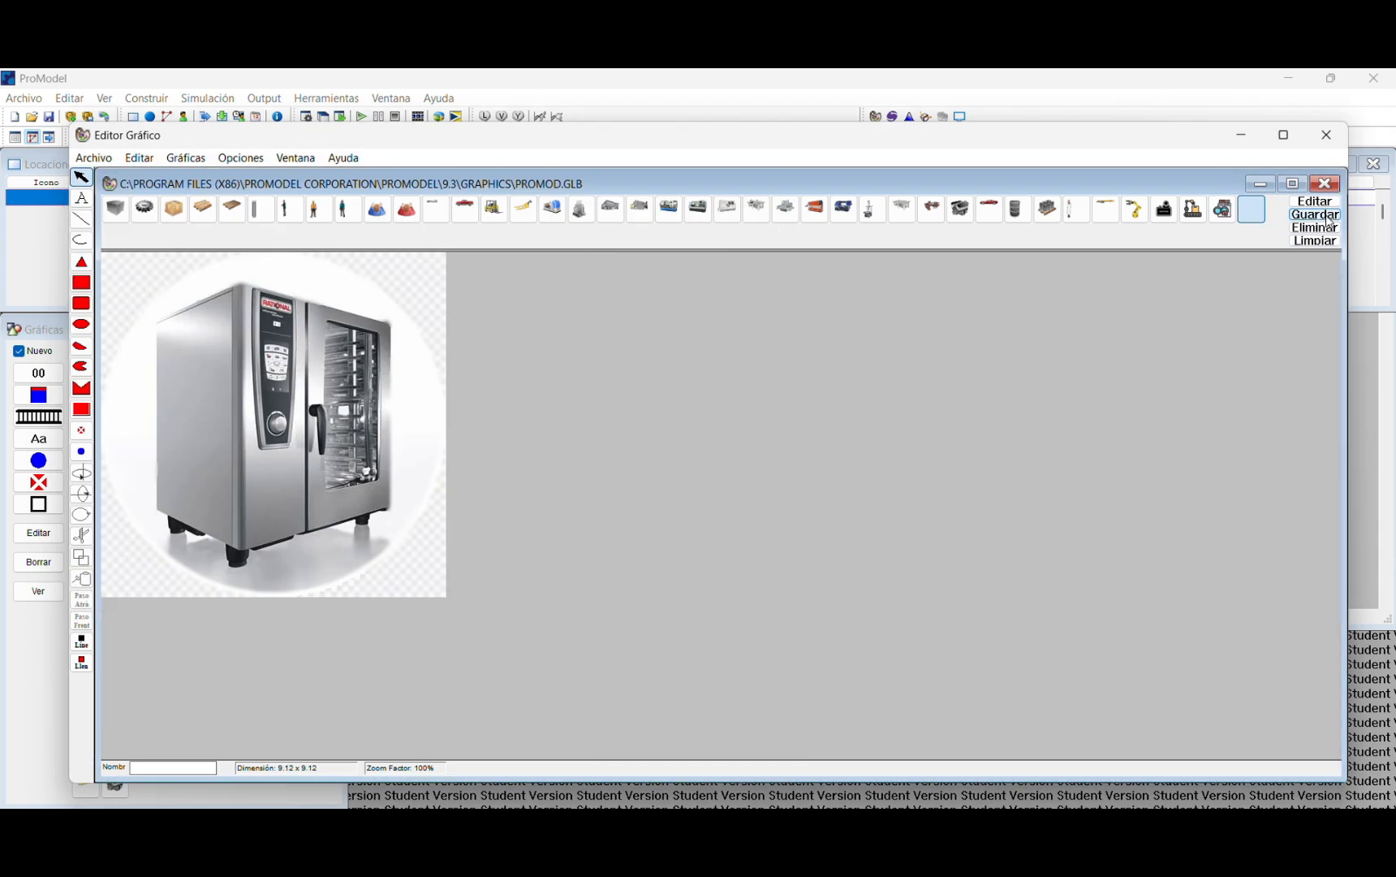
pyautogui.click(1314, 214)
# Step: Import ALMACEN.jpg into the next empty library slot and store it as an icon
pyautogui.doubleClick(1271, 214)
pyautogui.click(137, 160)
pyautogui.click(195, 345)
pyautogui.click(313, 333)
pyautogui.click(609, 570)
pyautogui.click(1328, 216)
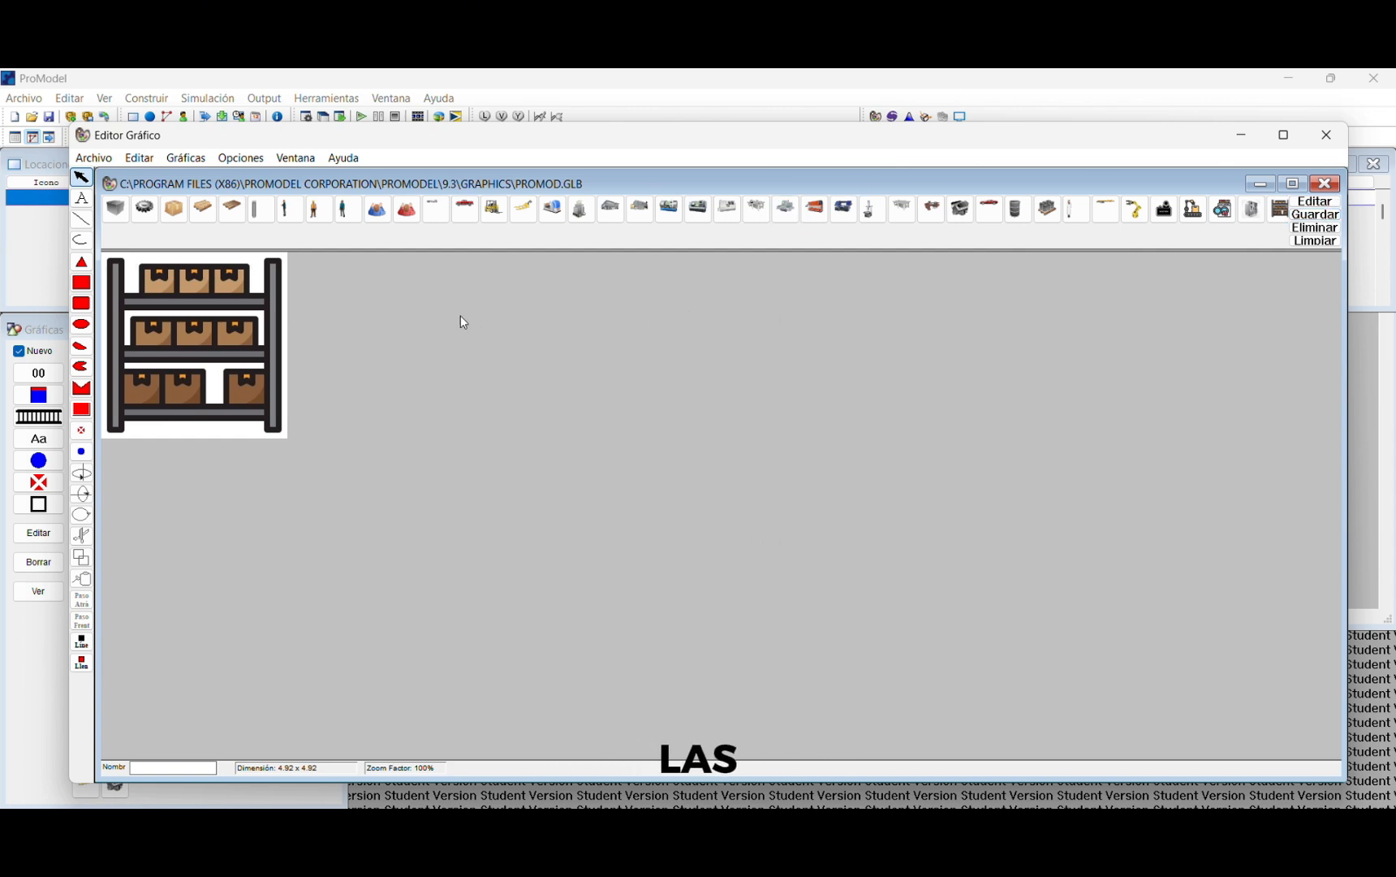
# Step: Try to save the graphics library to its existing file PROMOD.GLB
pyautogui.click(89, 158)
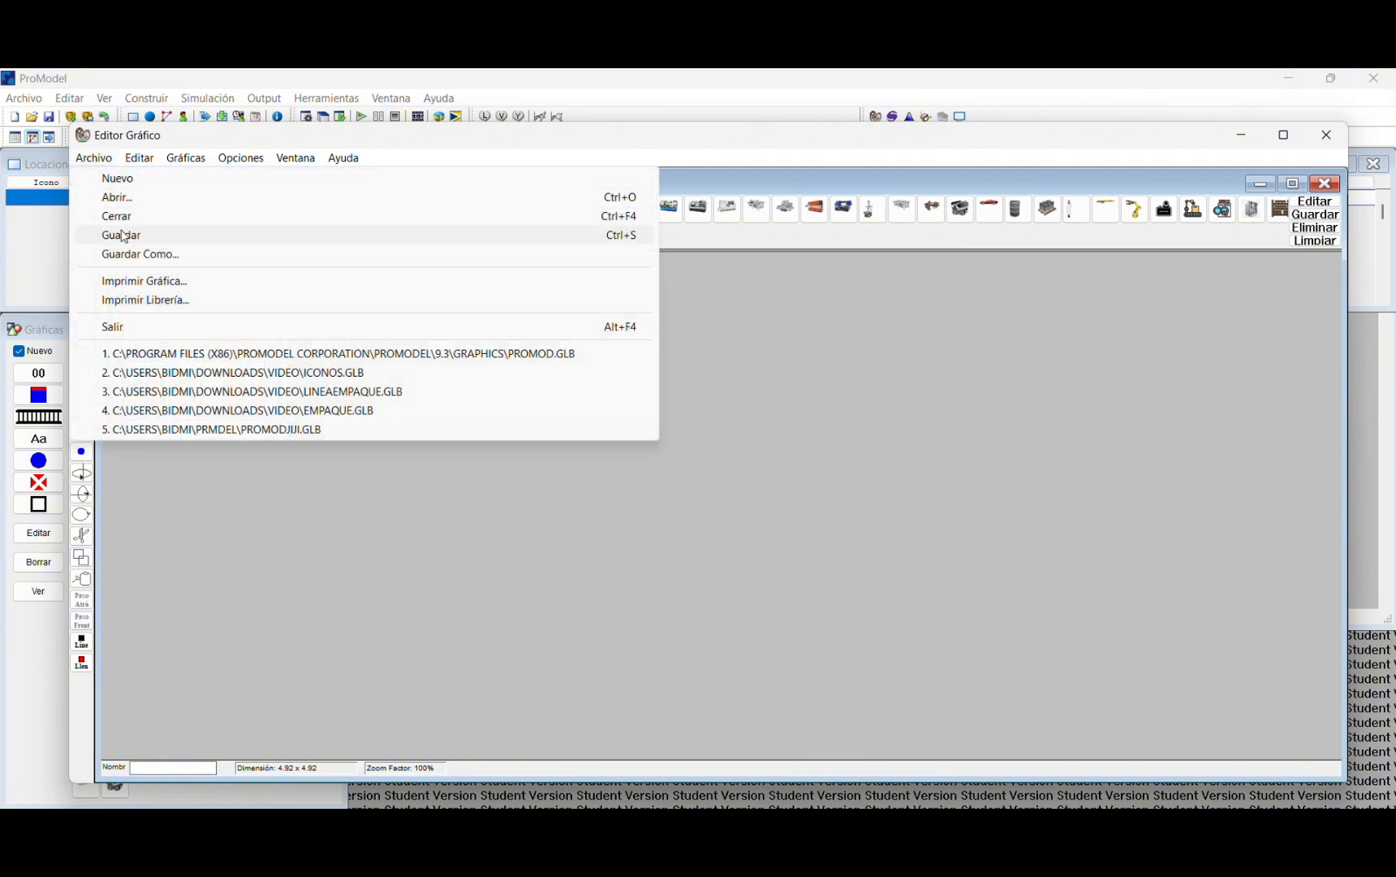
pyautogui.click(124, 235)
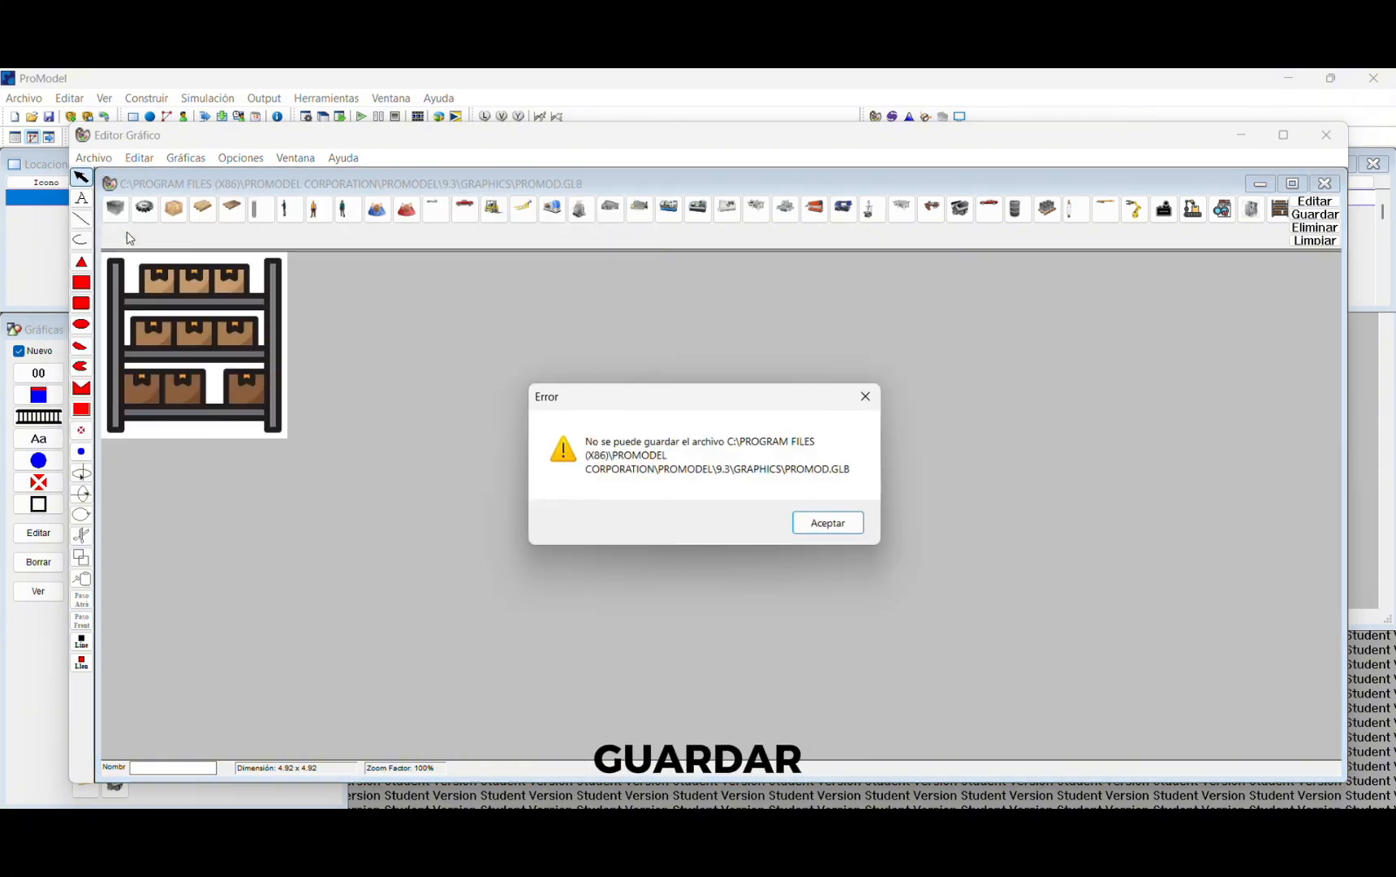
pyautogui.click(822, 533)
# Step: Save the graphics library as LINEAEMPAQUE in the VIDEO folder in Descargas, and close the library
pyautogui.click(94, 158)
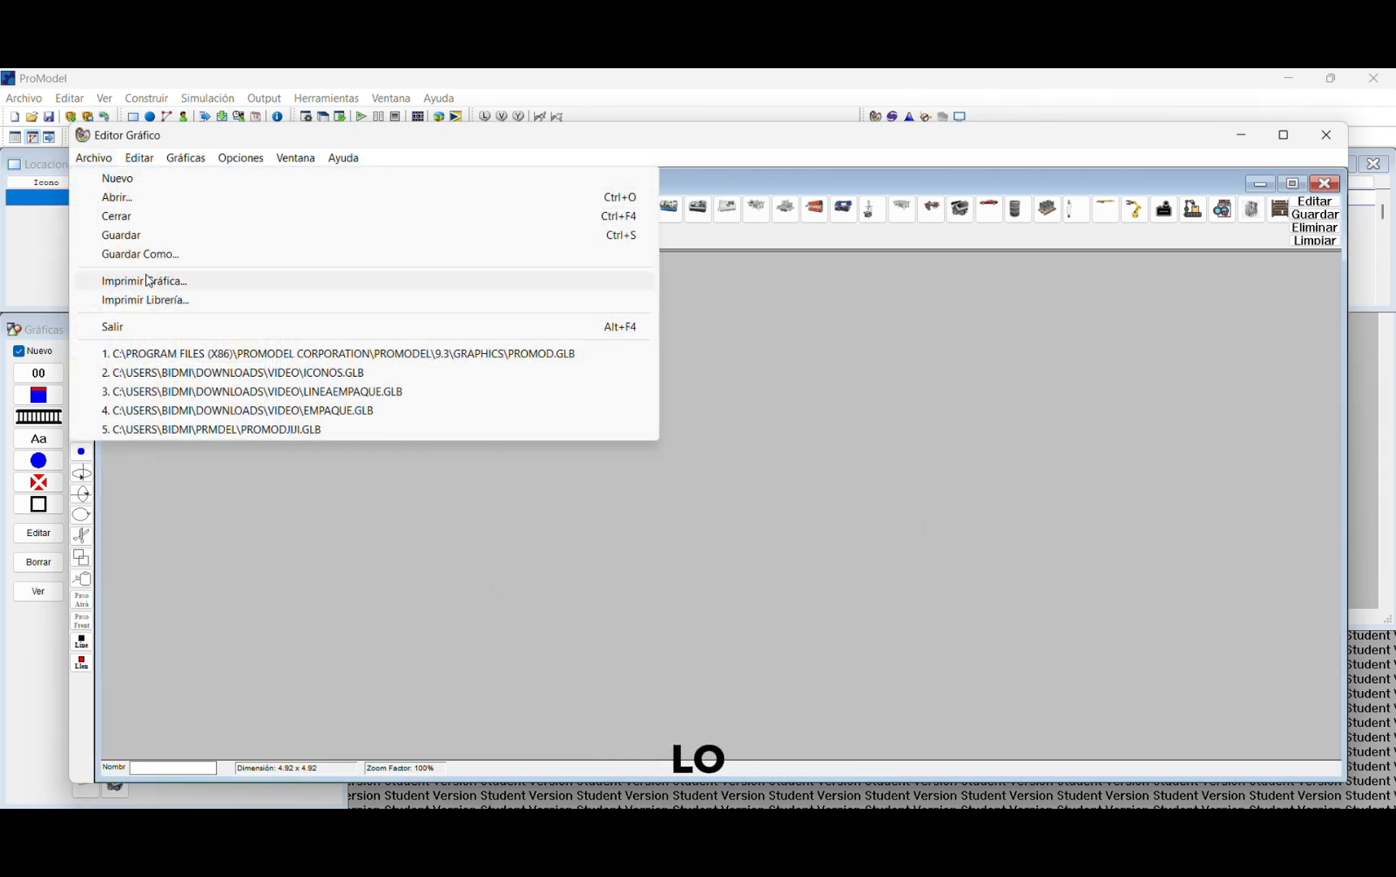
pyautogui.click(178, 255)
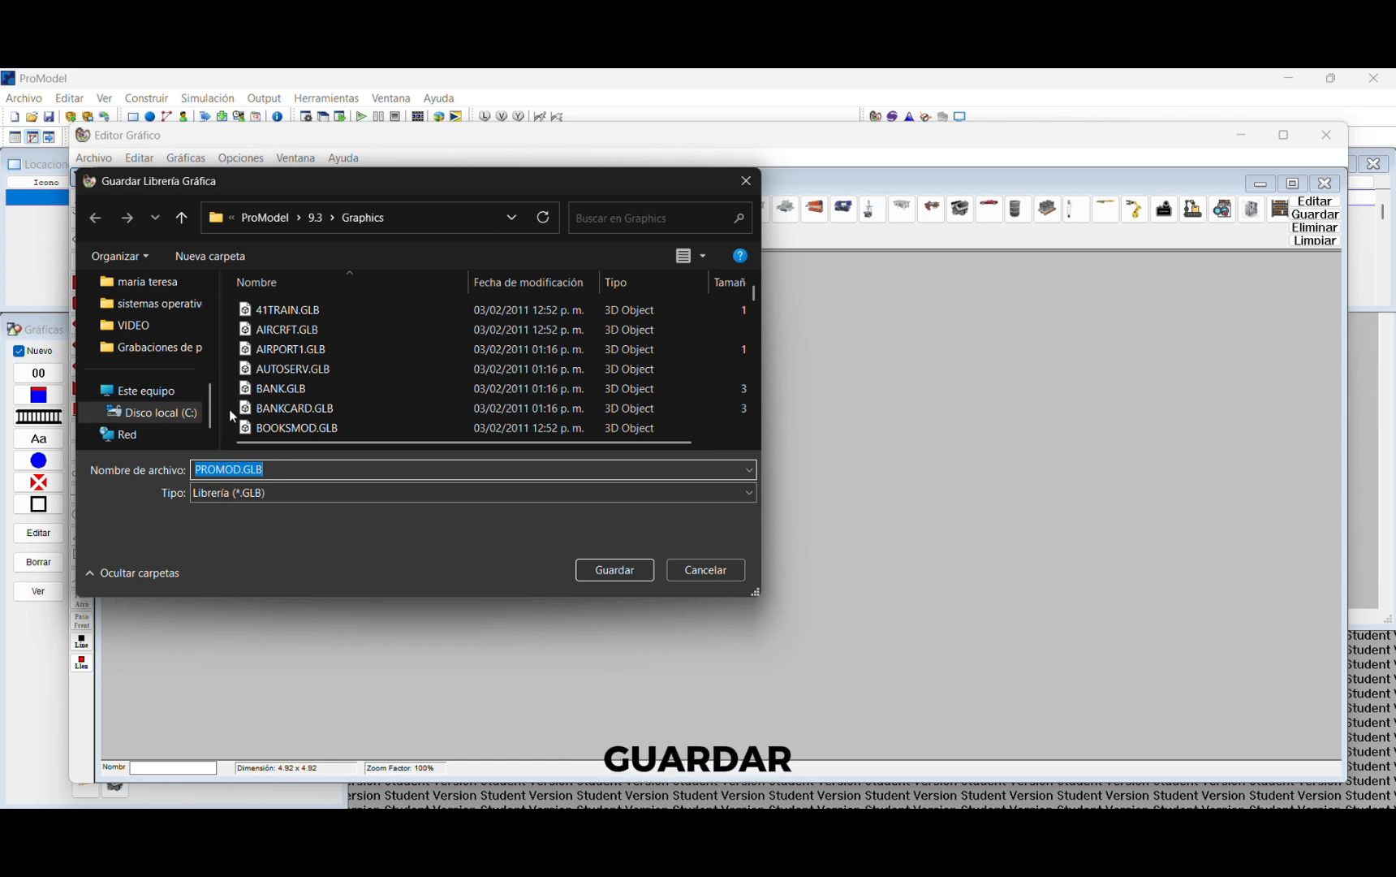
pyautogui.scroll(5, 147, 401)
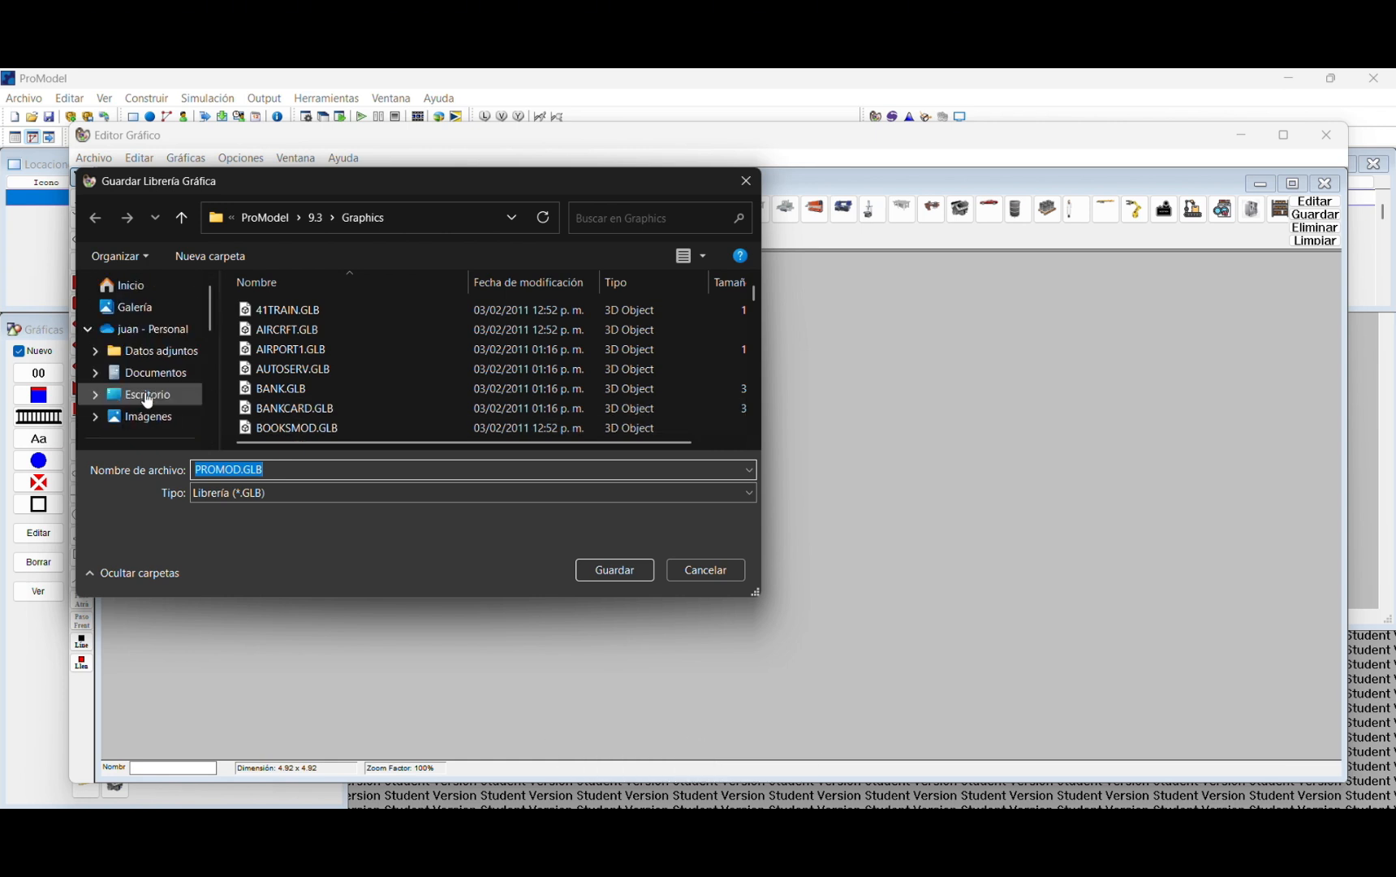
pyautogui.scroll(-4, 144, 398)
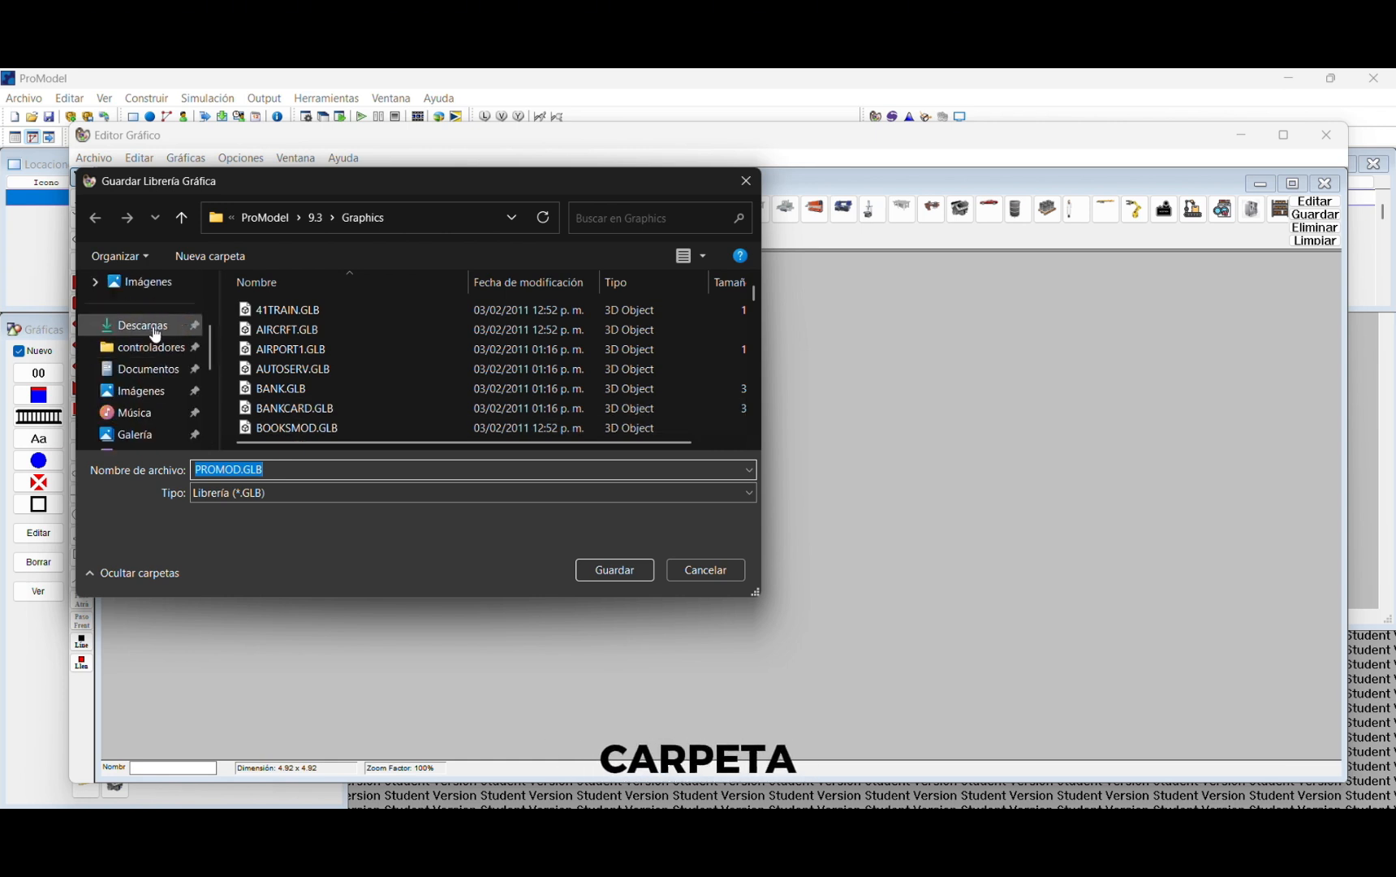
pyautogui.click(155, 326)
pyautogui.doubleClick(289, 329)
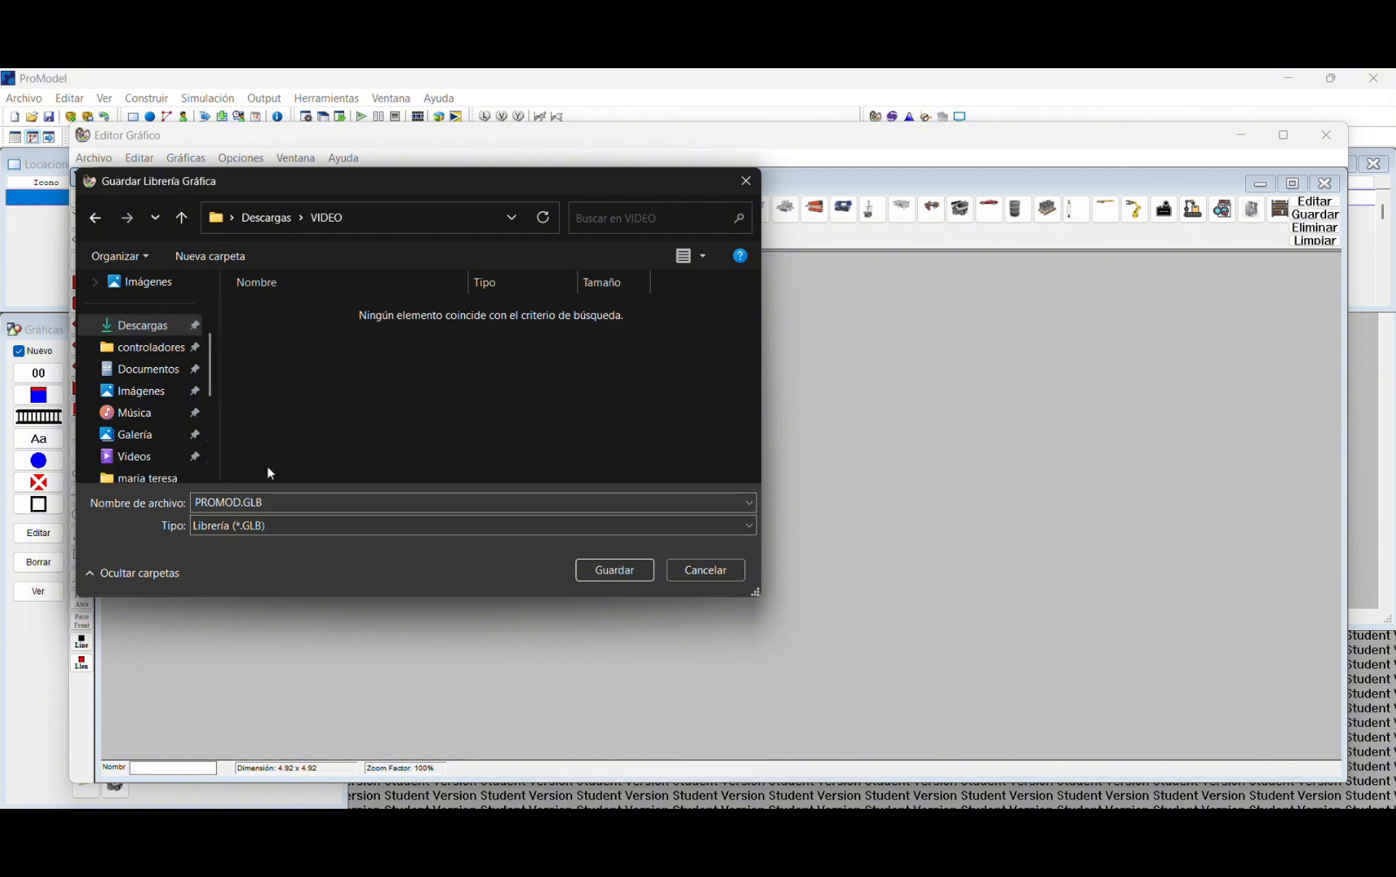
pyautogui.doubleClick(280, 501)
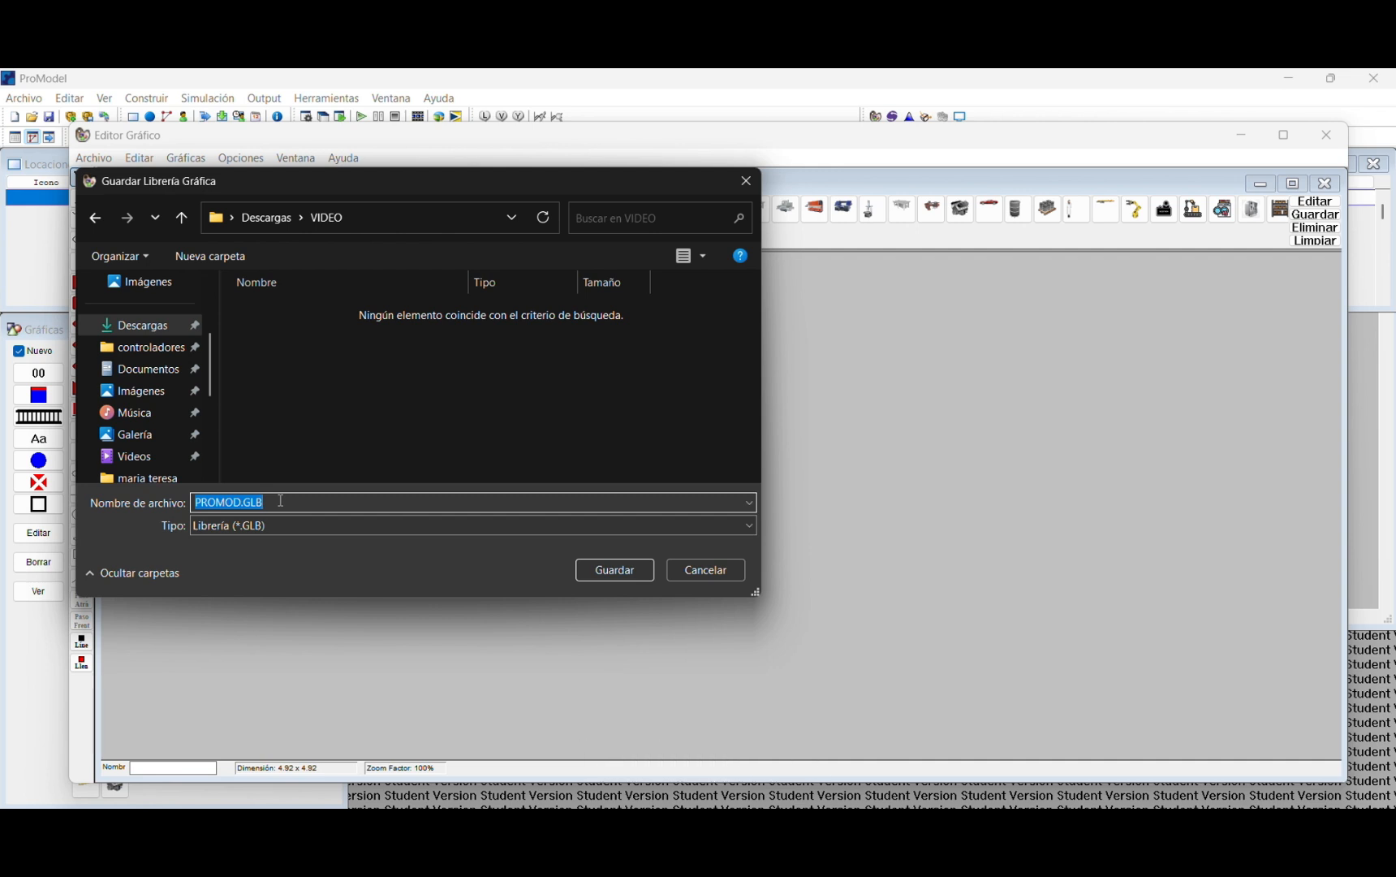
pyautogui.press('BackSpace')
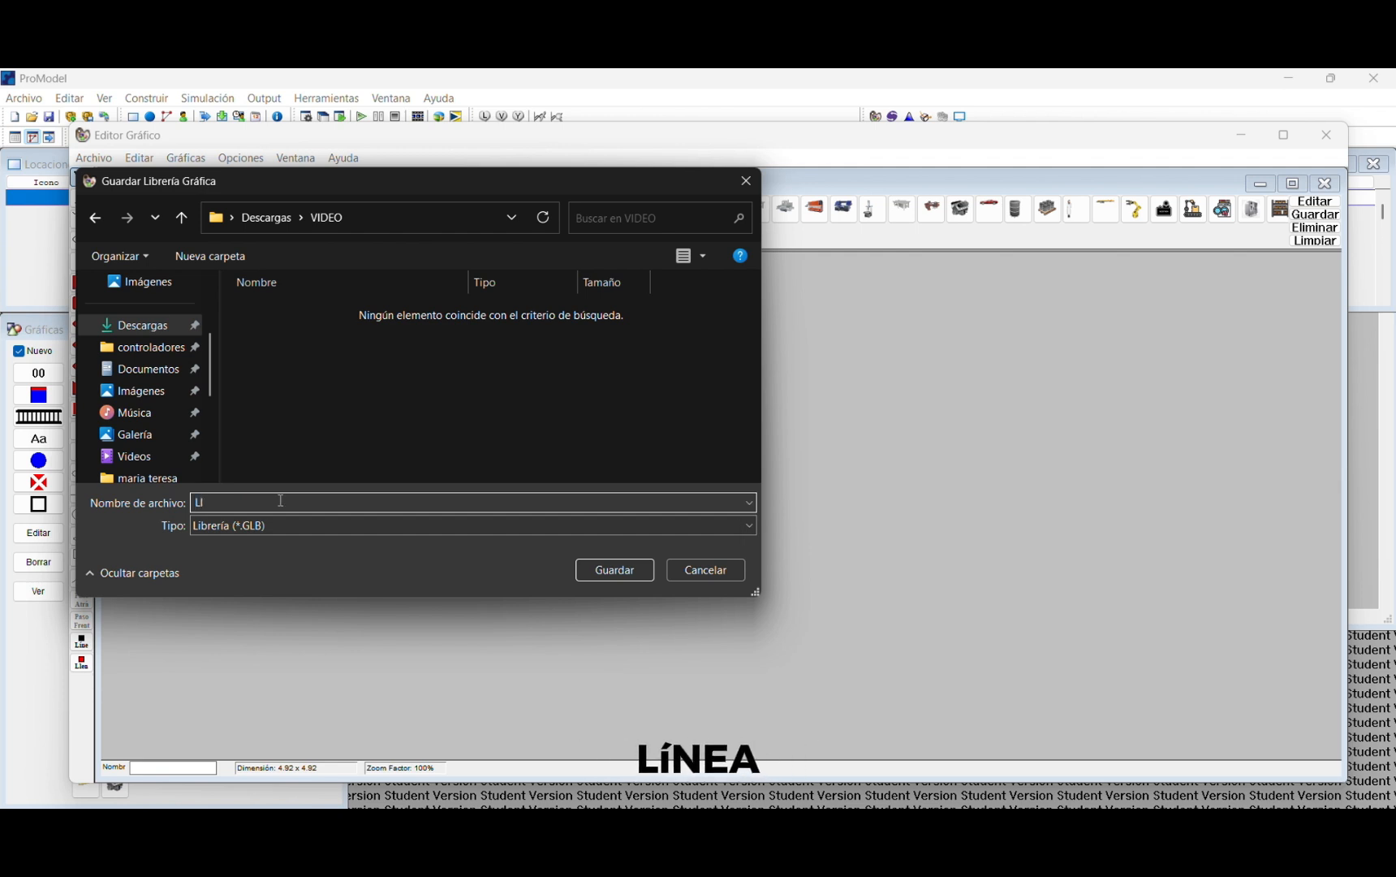
pyautogui.write('LINEAEMPAQ')
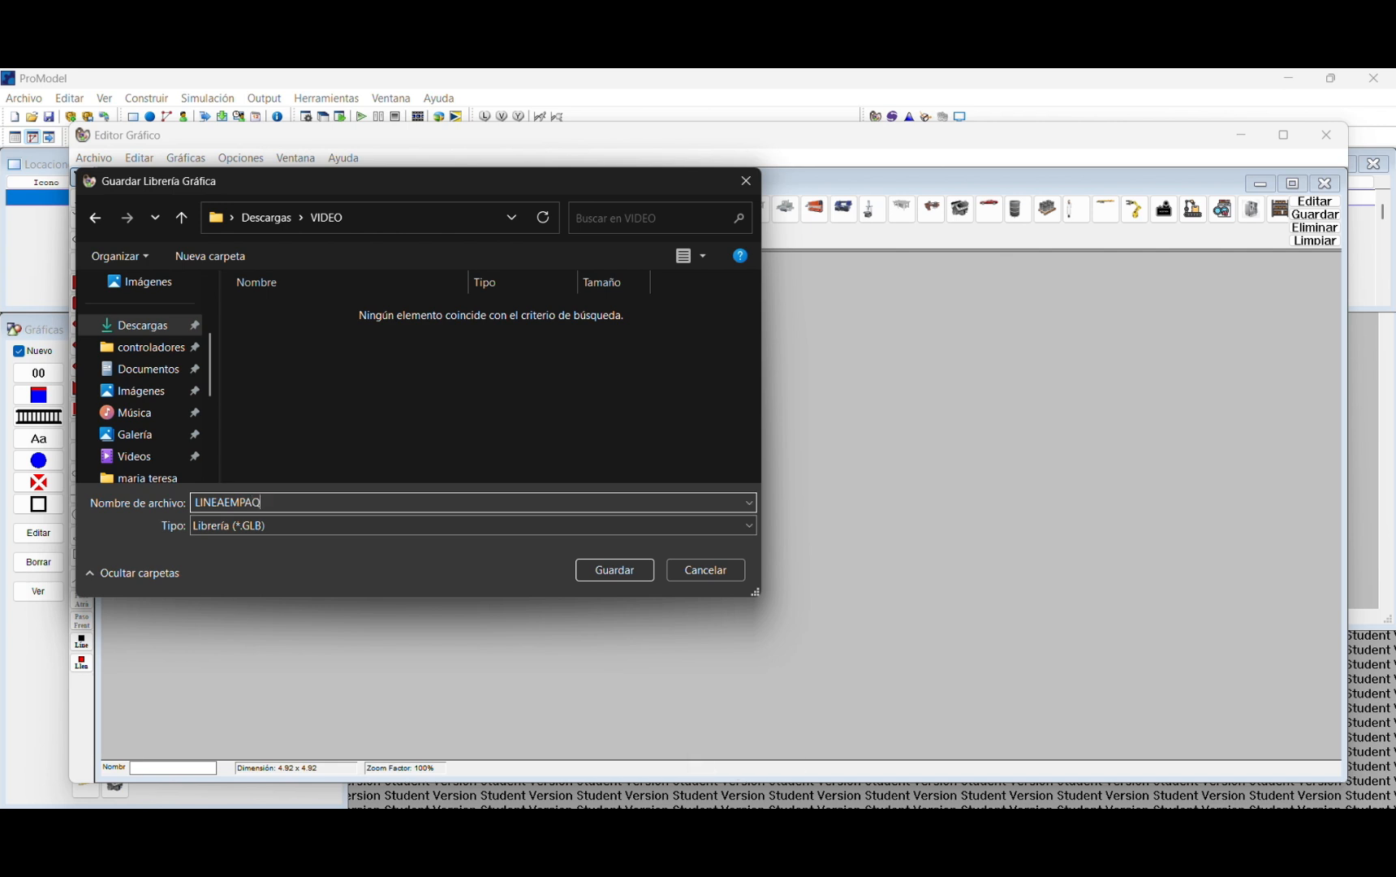
pyautogui.write('UE')
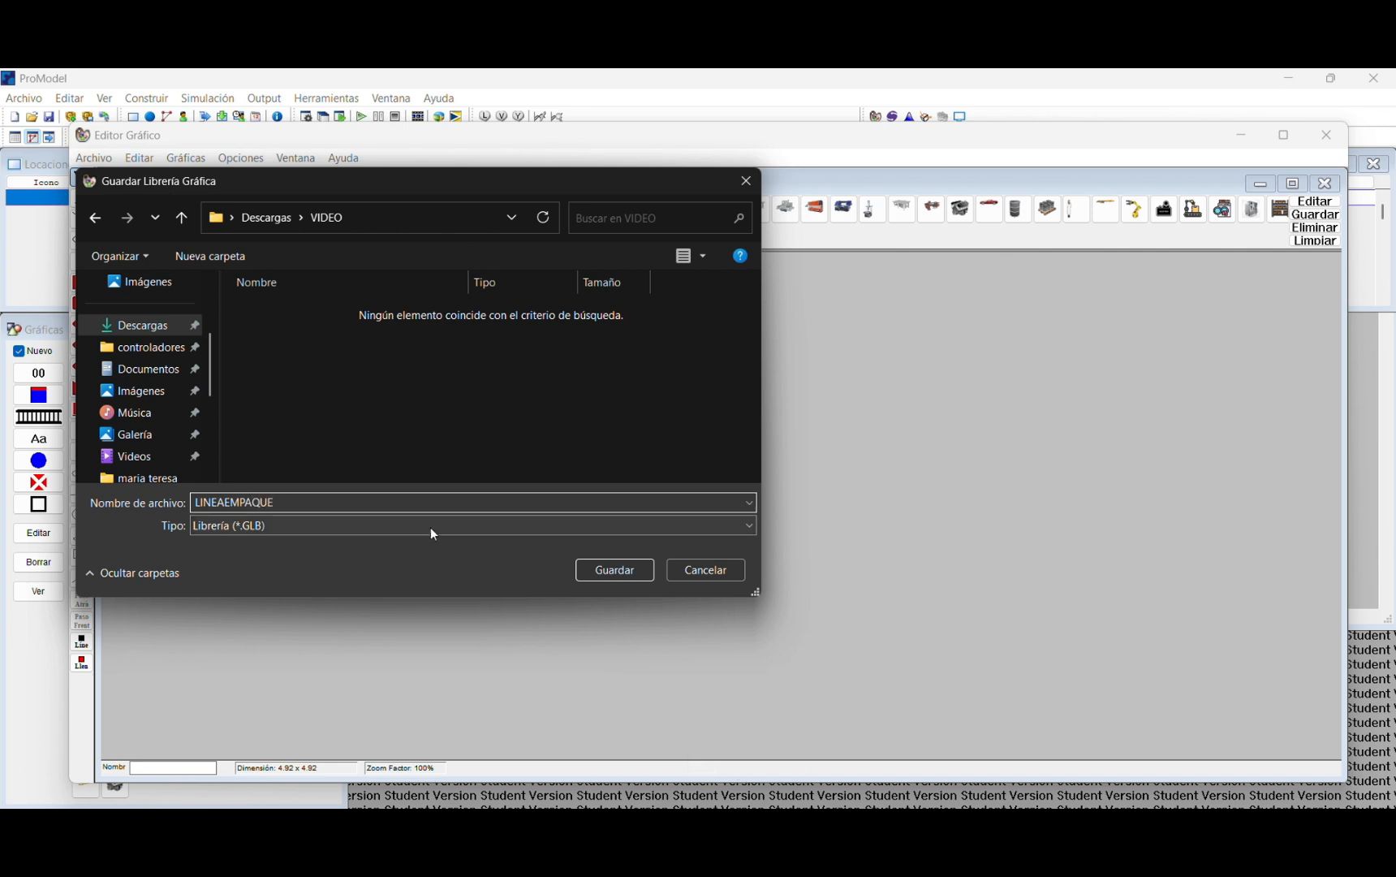
pyautogui.click(603, 569)
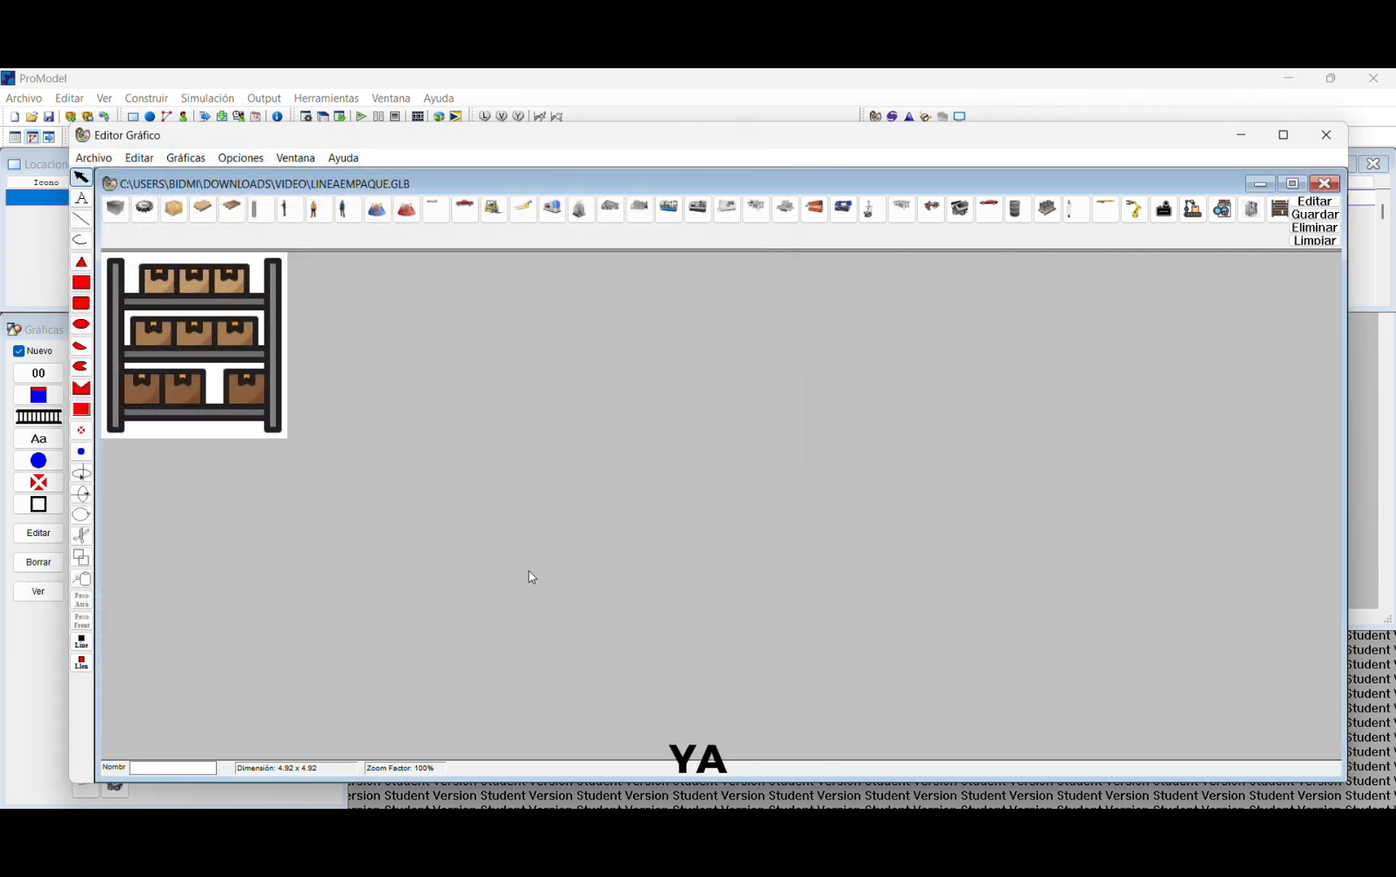
pyautogui.click(1324, 183)
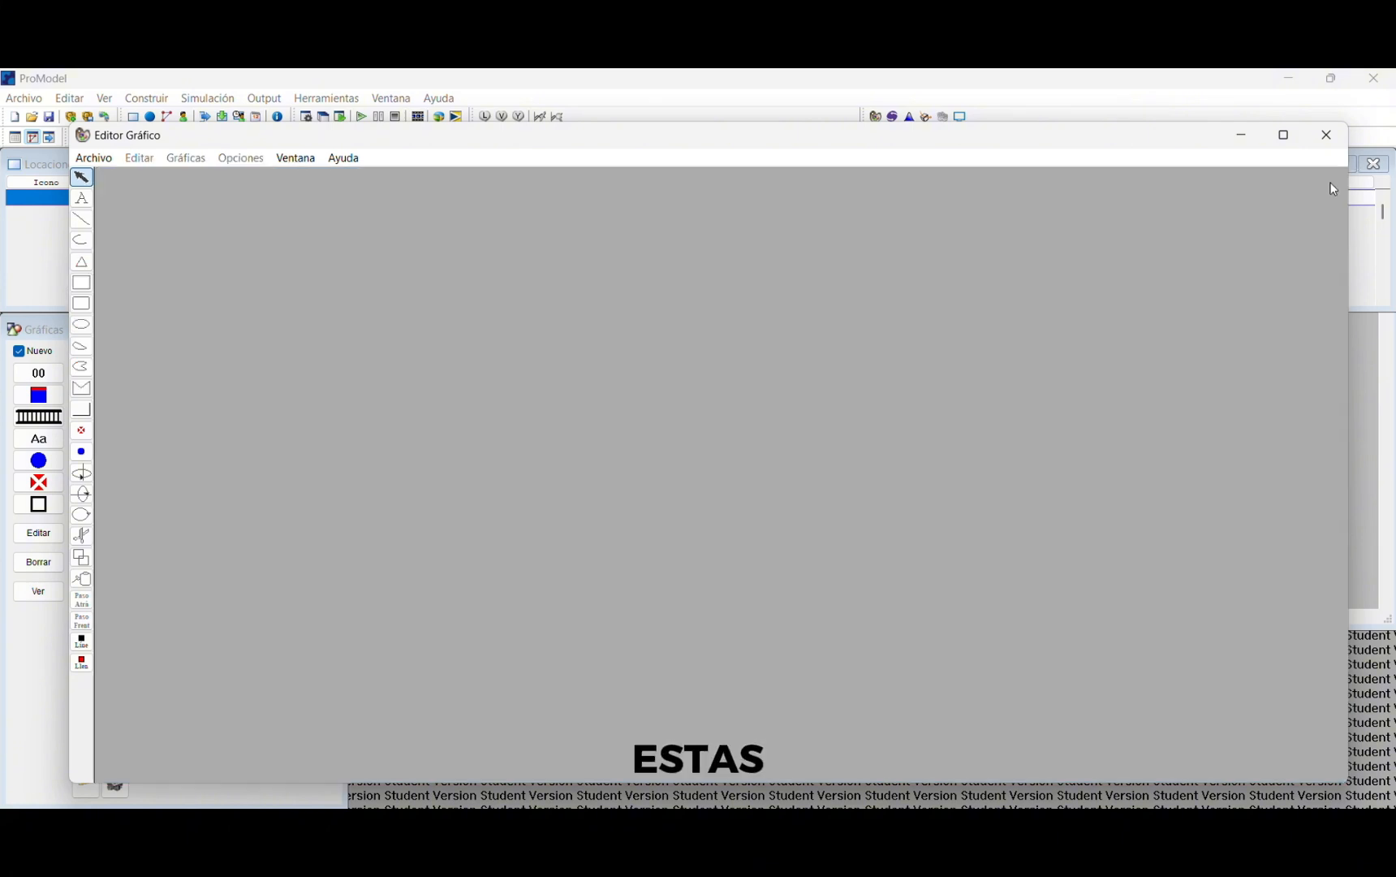
# Step: Close the graphic editor and start a new model titled PROYECTO_INTEGRADOR without saving the current one
pyautogui.click(1328, 135)
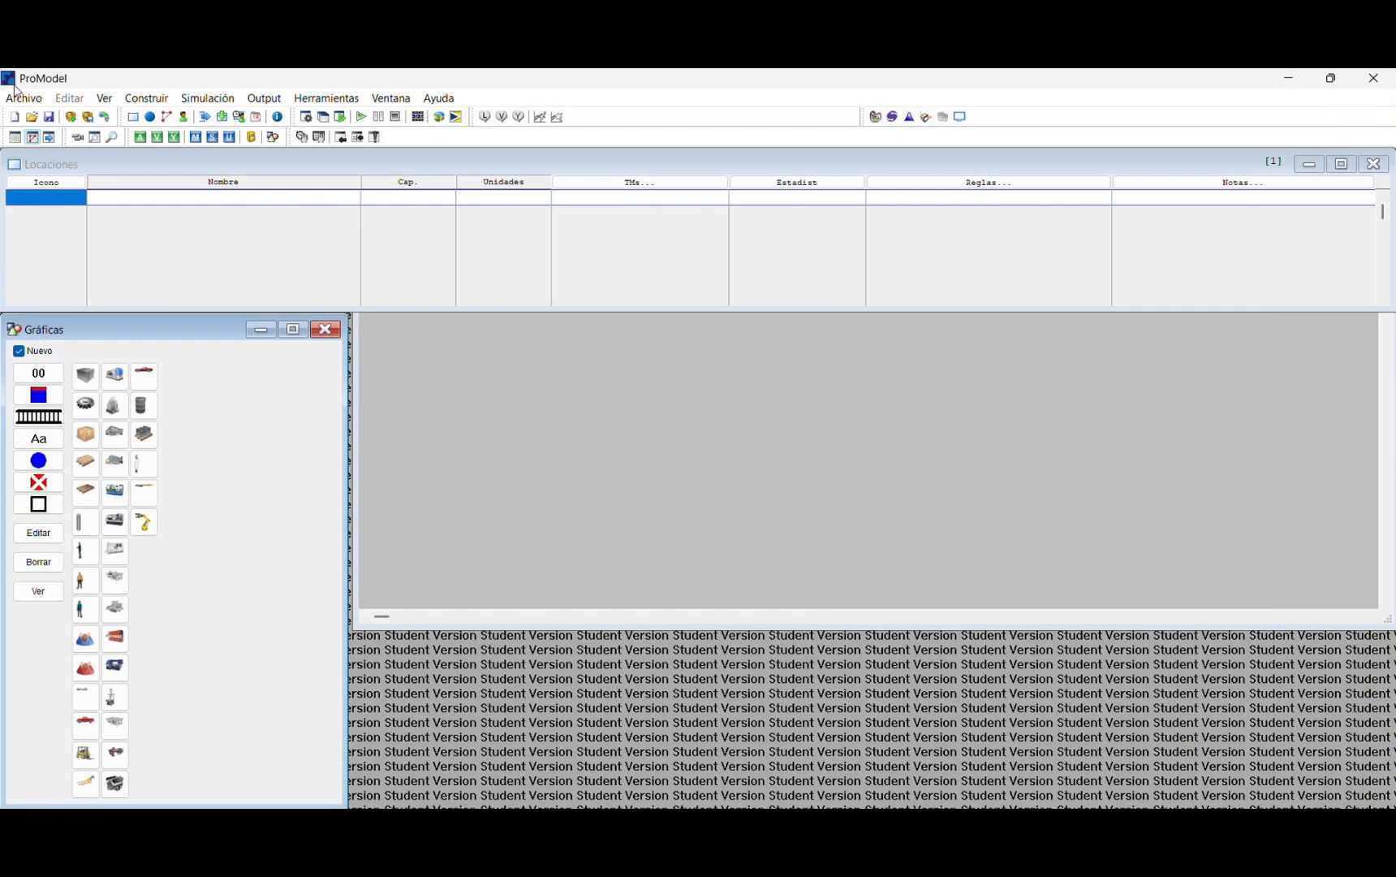
pyautogui.click(15, 118)
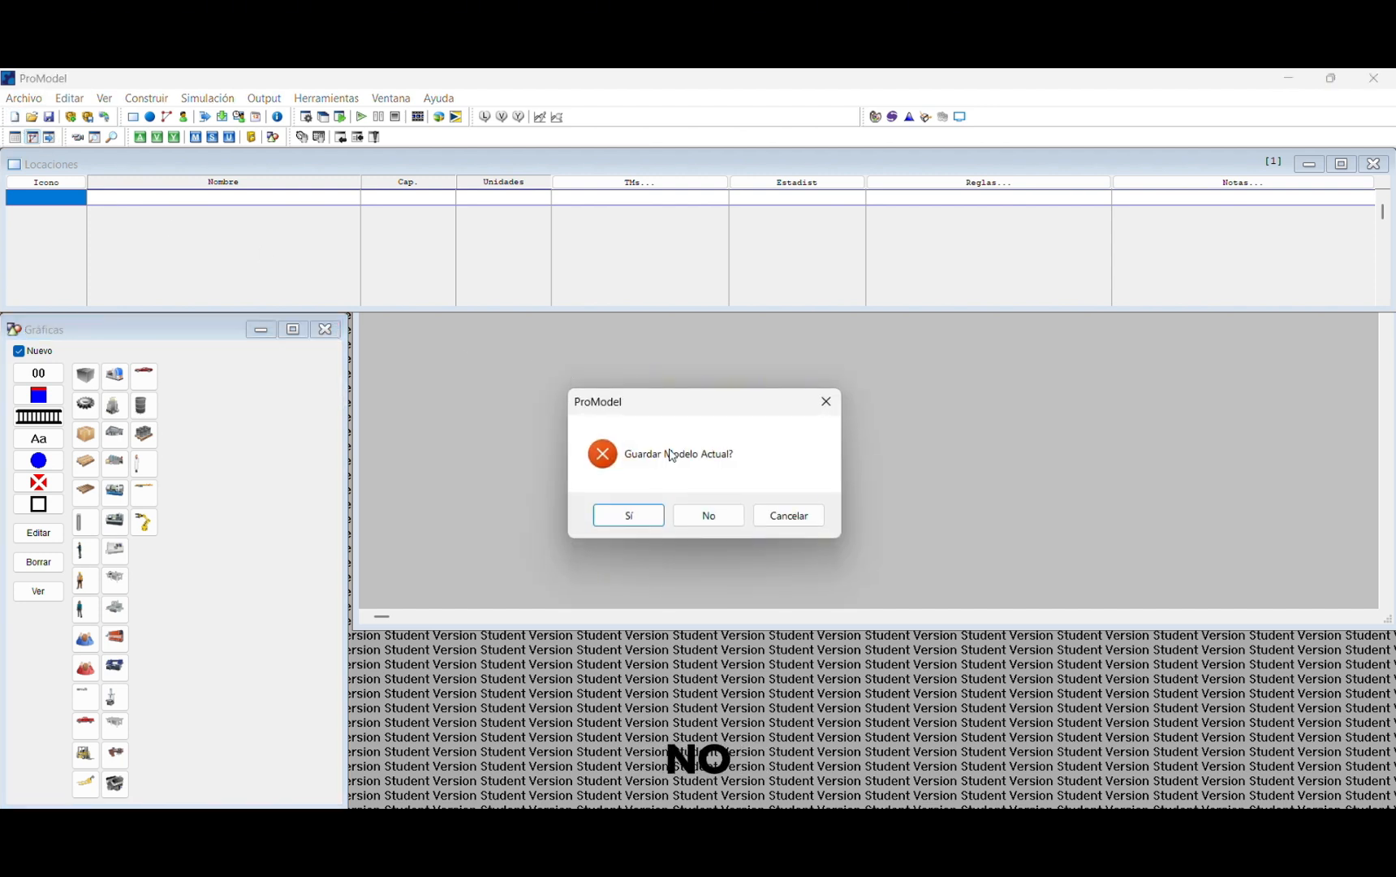
pyautogui.click(709, 517)
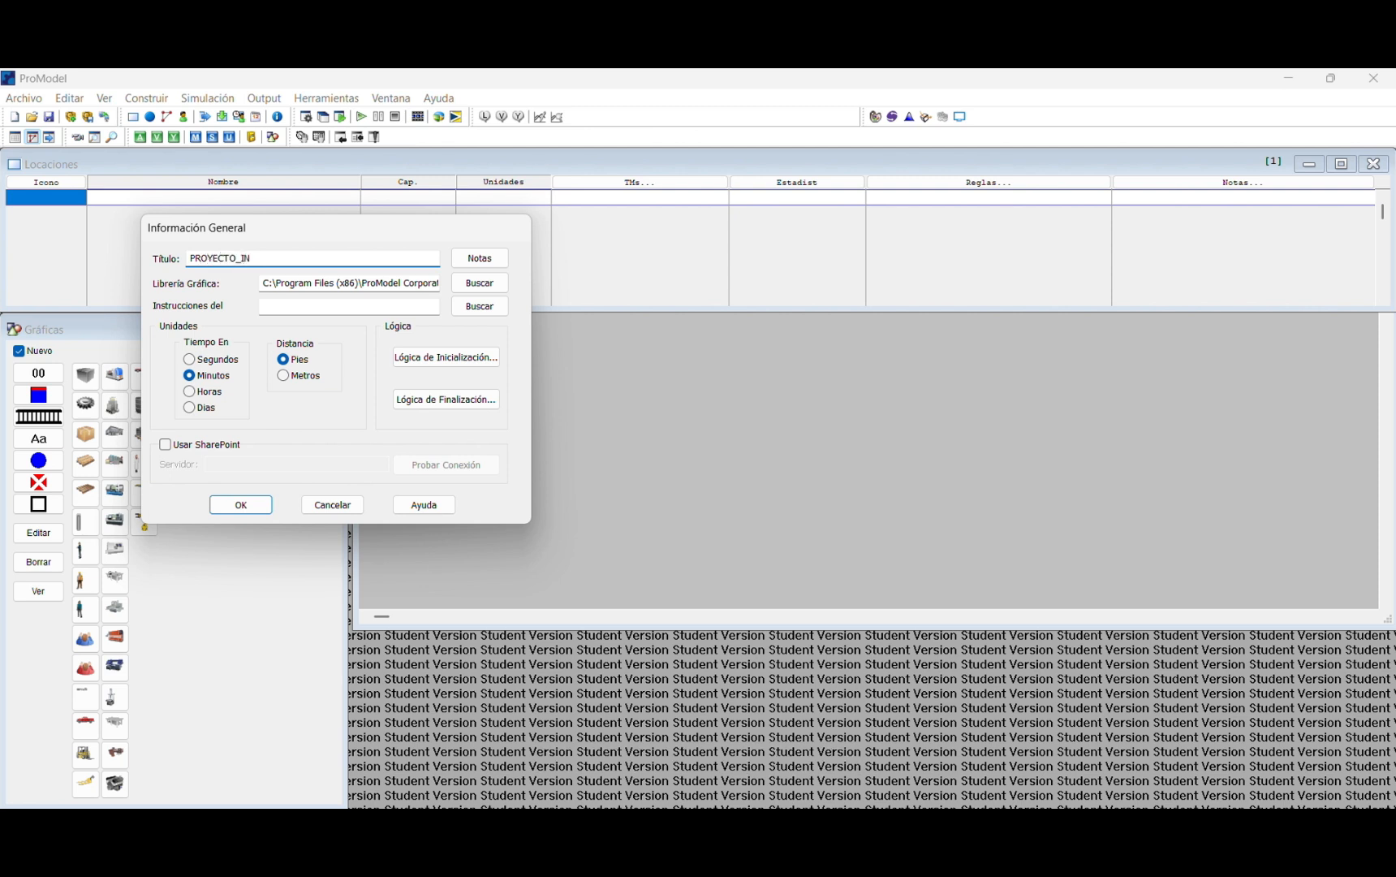
pyautogui.write('GRADOR')
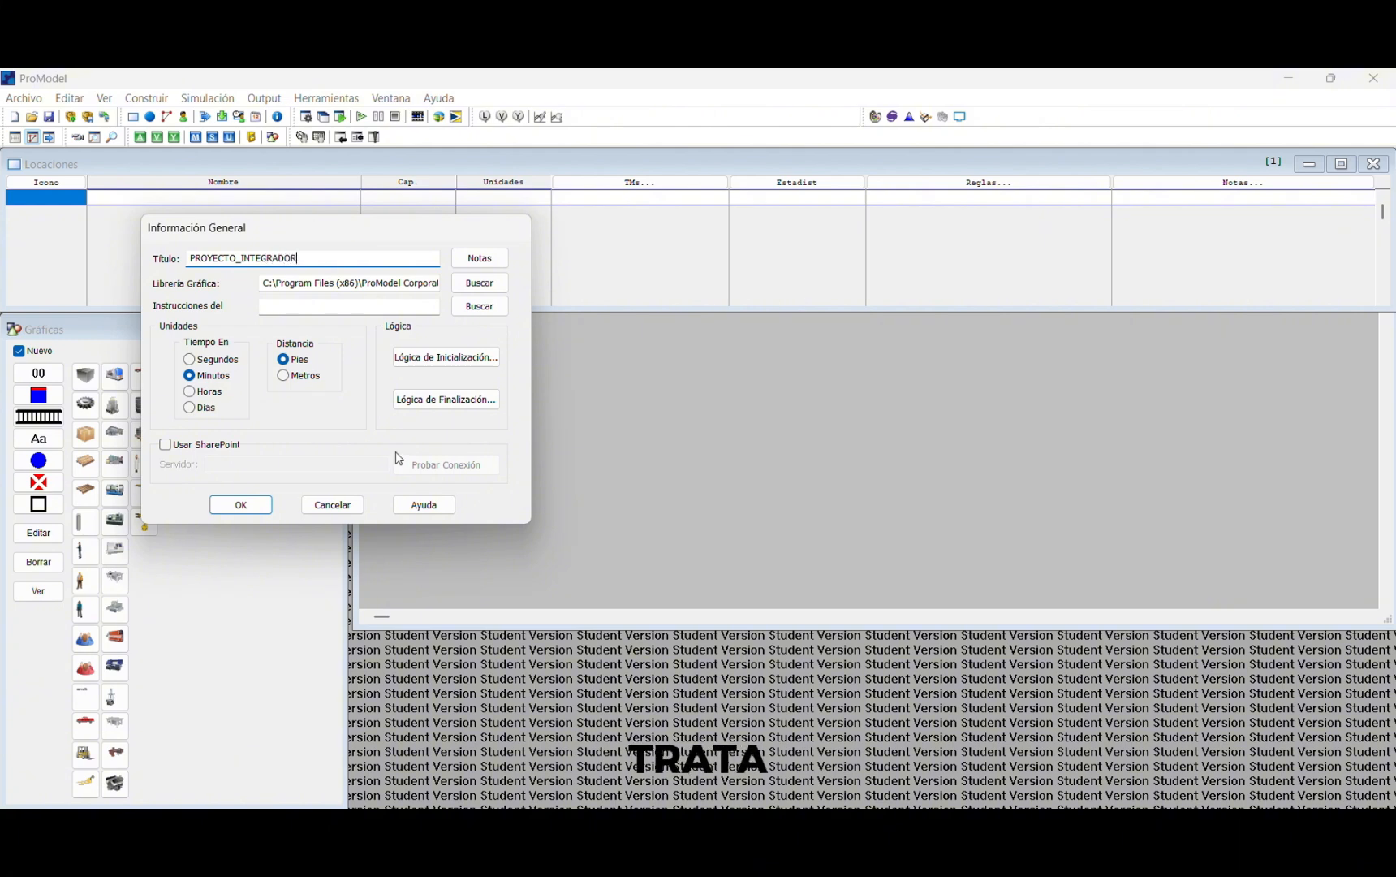
# Step: Assign LINEAEMPAQUE.GLB from the VIDEO folder as the new model's graphics library and accept the general information
pyautogui.click(464, 284)
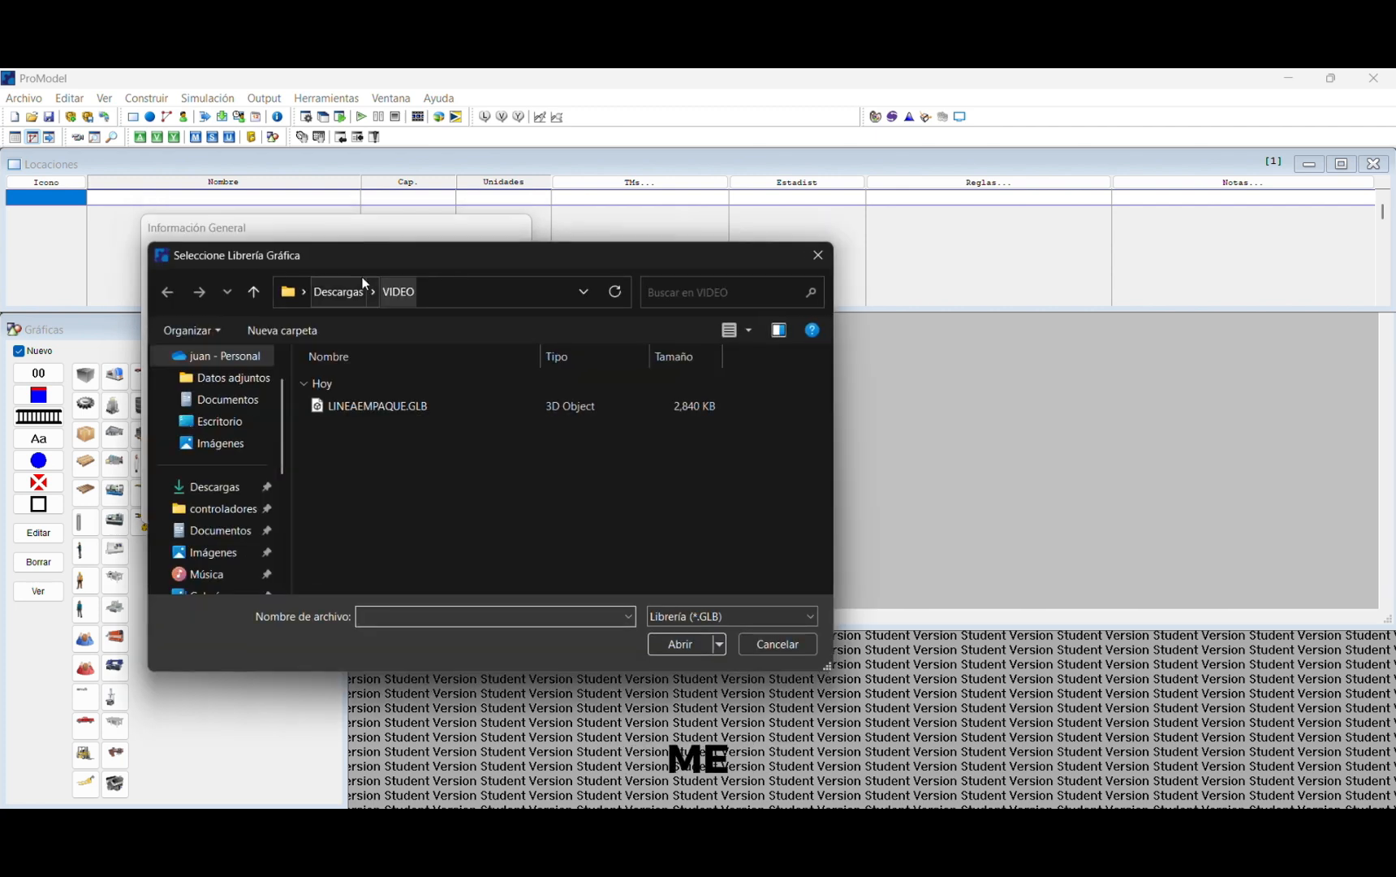
pyautogui.click(438, 414)
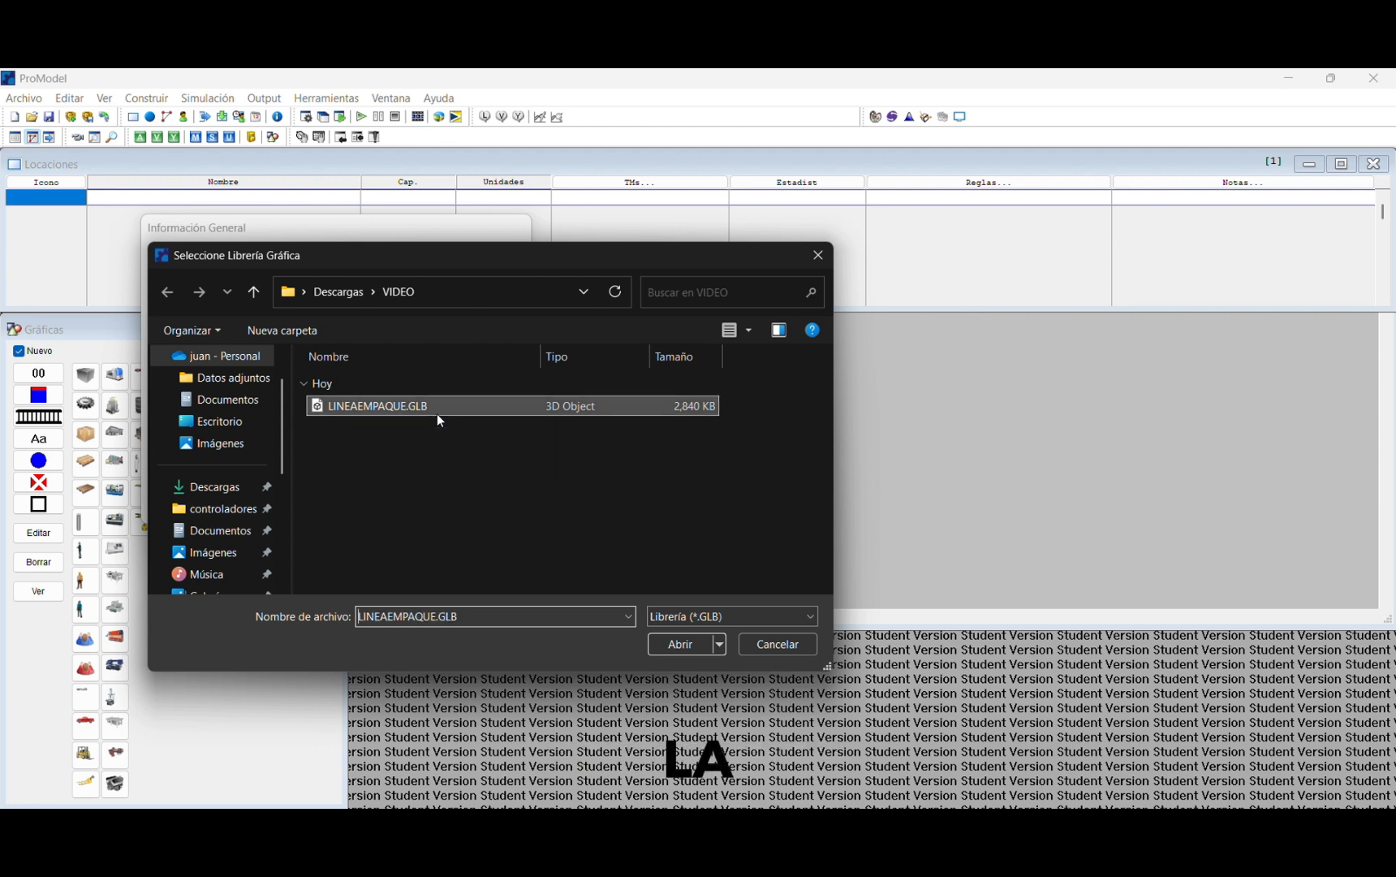
pyautogui.click(681, 646)
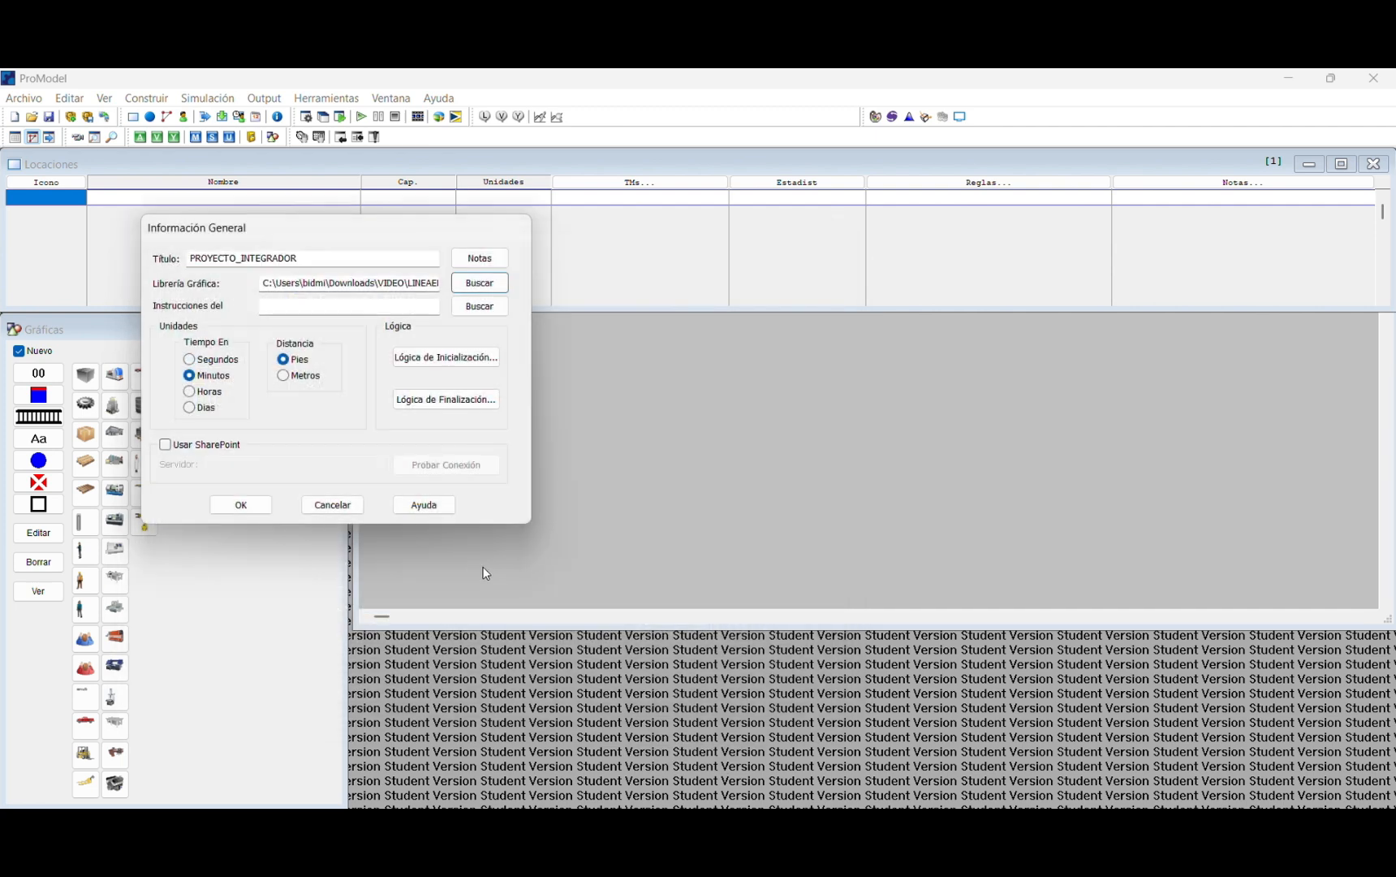
pyautogui.click(241, 506)
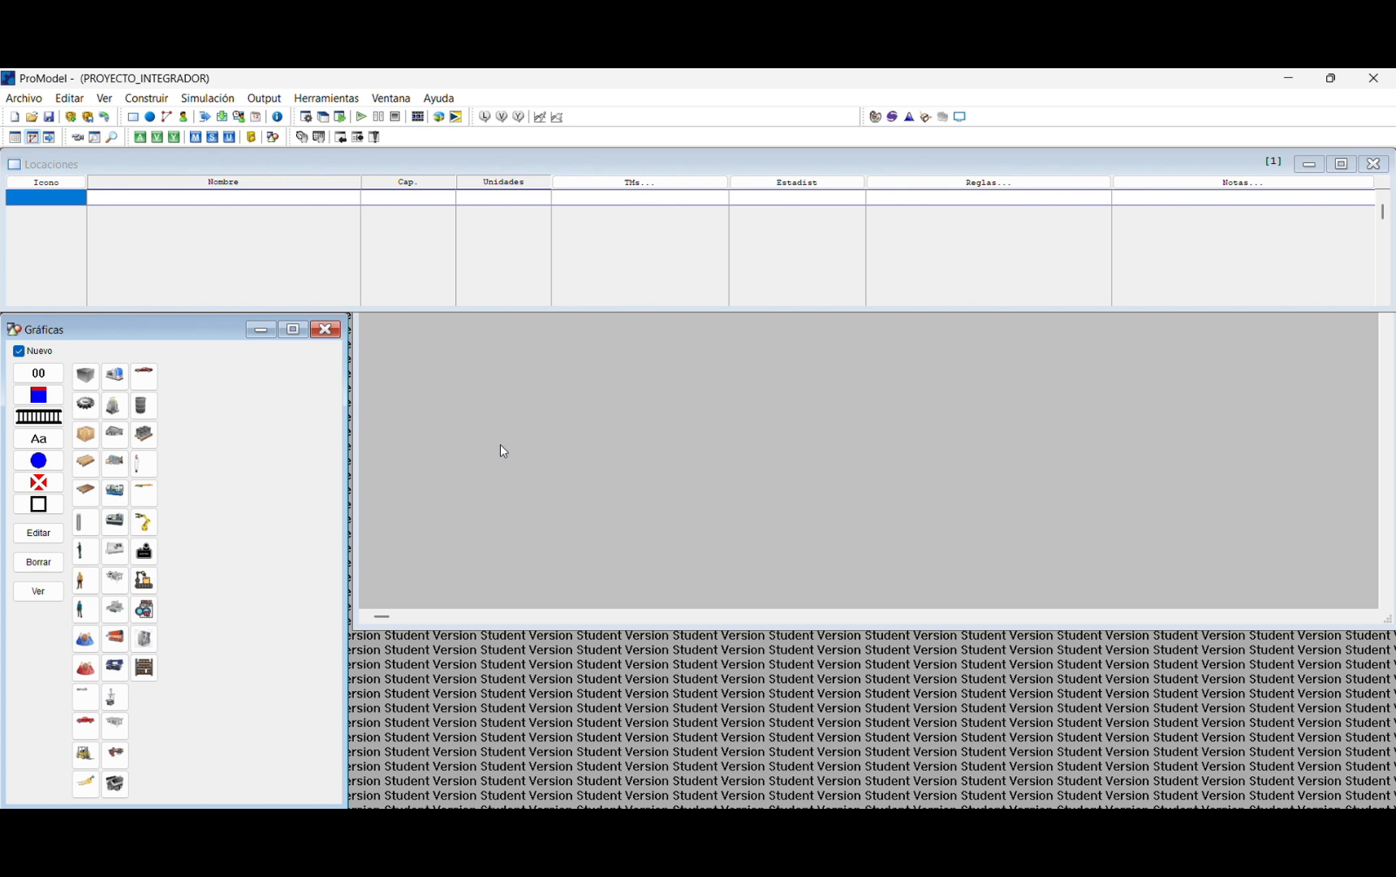
# Step: Move the layout window below the Locaciones table, place a reception desk location in it and enlarge its icon
pyautogui.click(502, 447)
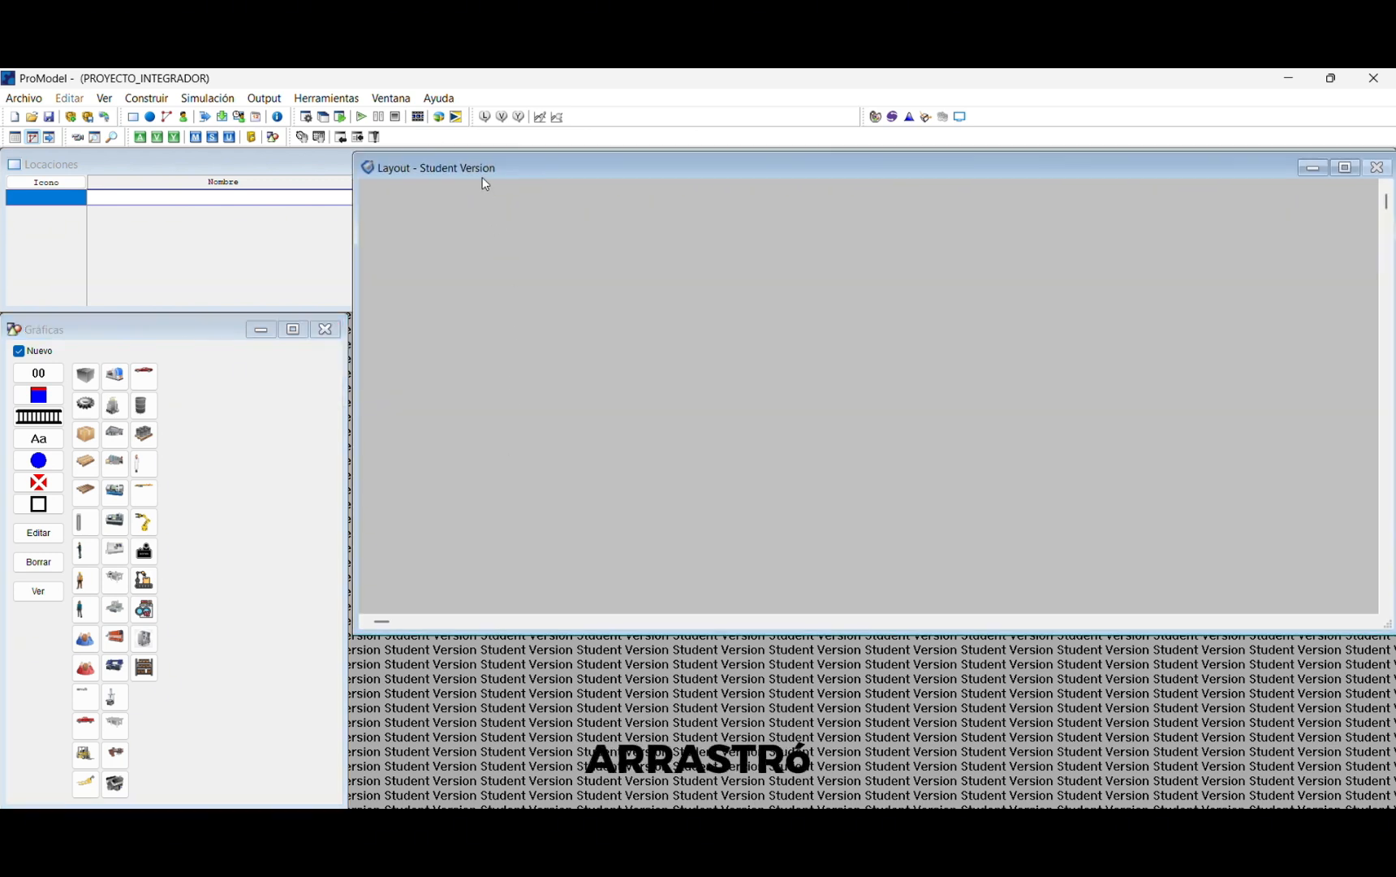
pyautogui.moveTo(482, 176); pyautogui.dragTo(477, 336)
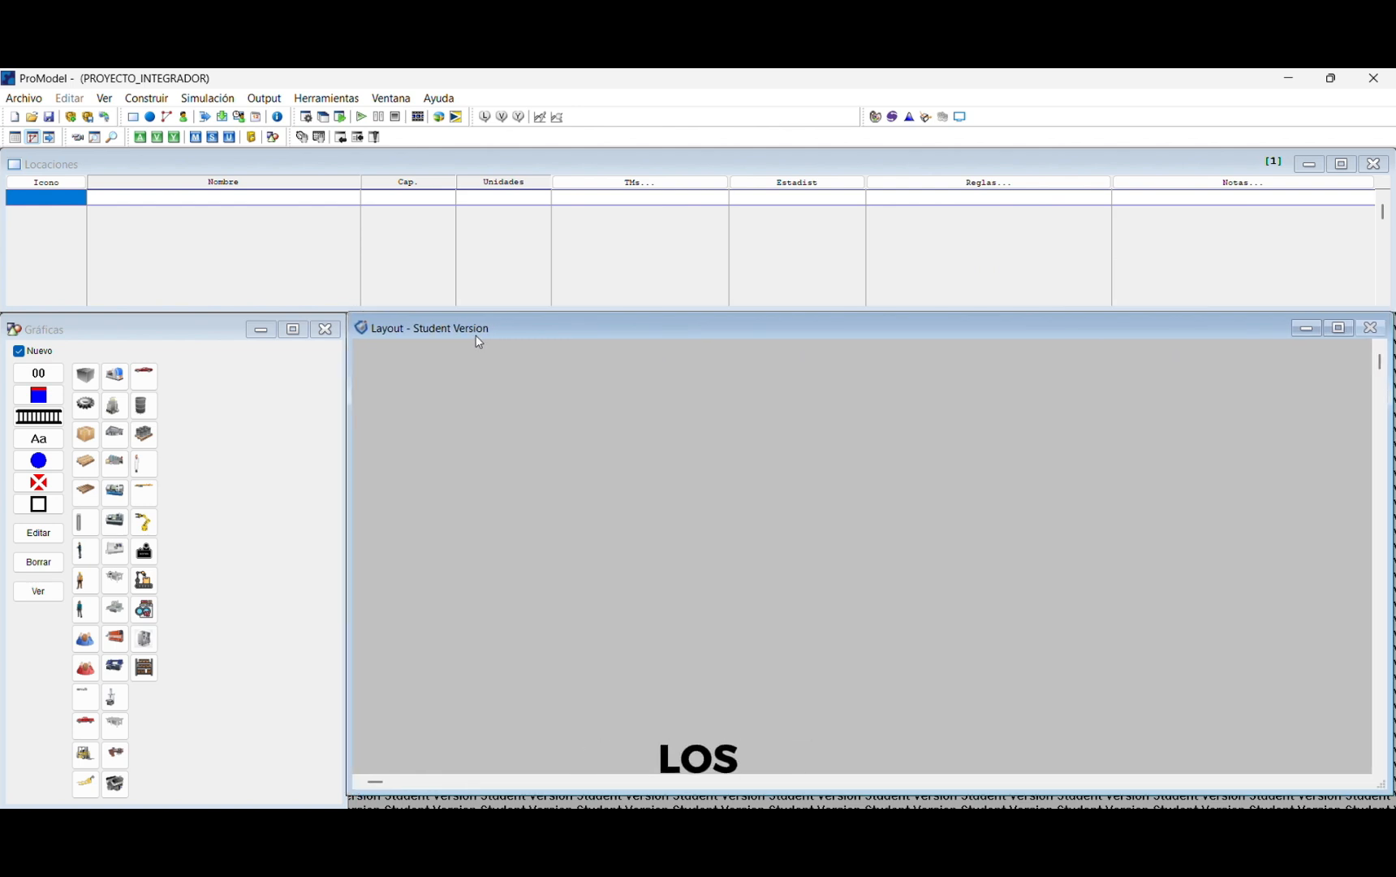
pyautogui.click(145, 558)
pyautogui.click(437, 475)
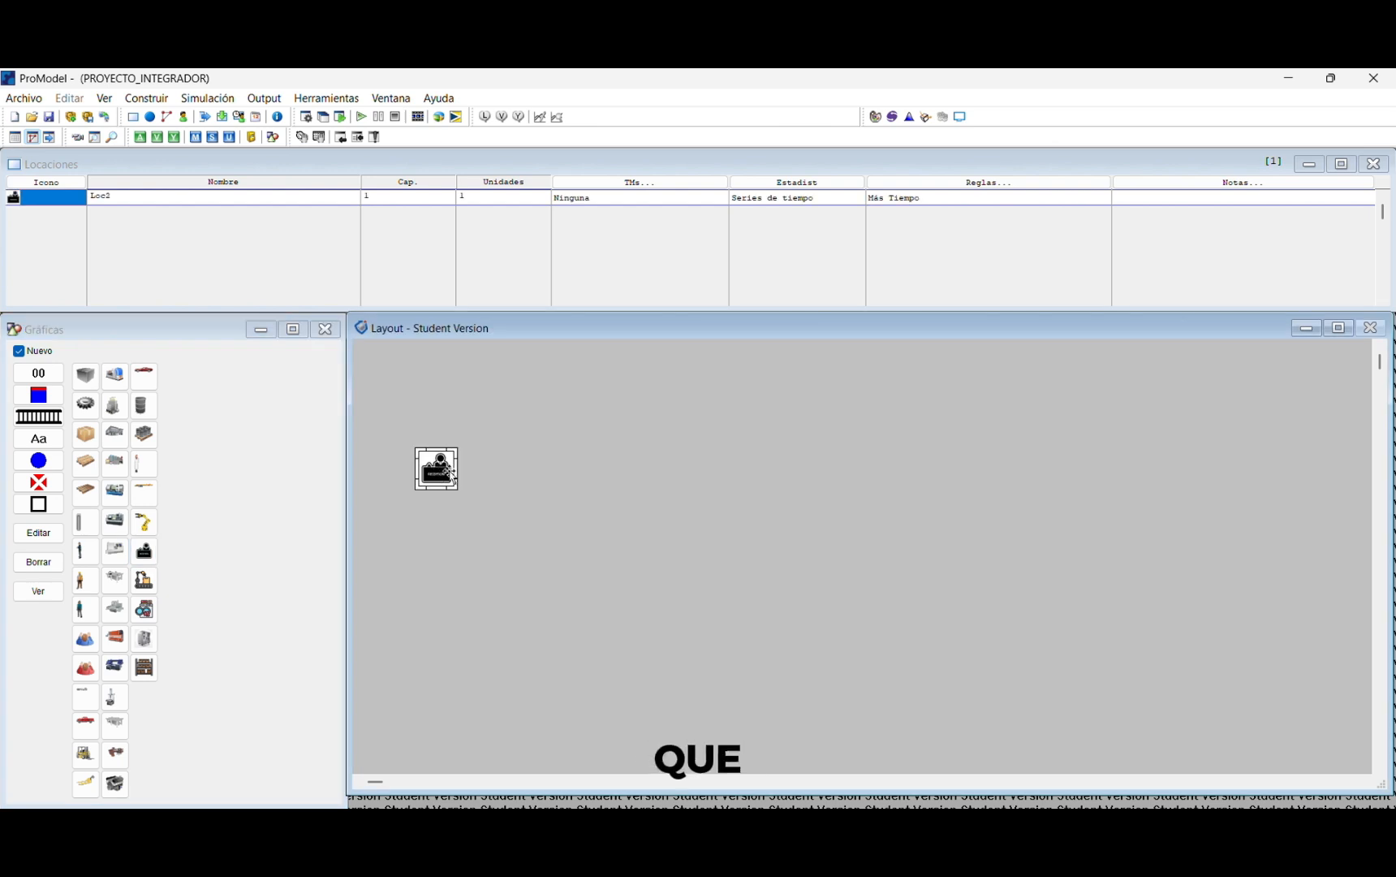
pyautogui.moveTo(460, 492)
pyautogui.mouseDown()
pyautogui.moveTo(482, 498)
pyautogui.moveTo(401, 463)
pyautogui.moveTo(454, 511)
pyautogui.mouseUp()
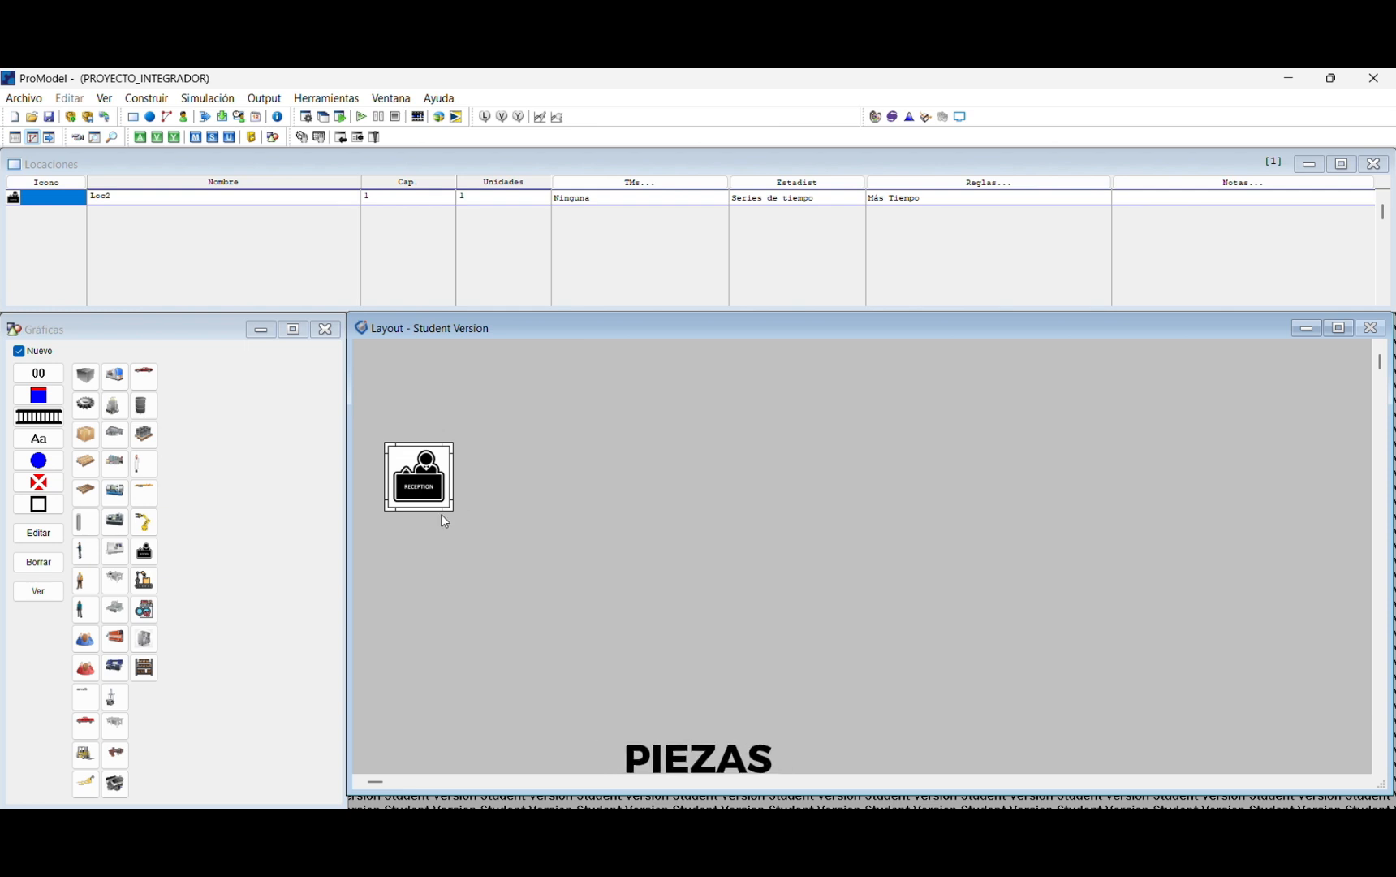
# Step: Add a washing machine location beside the reception desk and enlarge its icon to a similar size
pyautogui.click(143, 609)
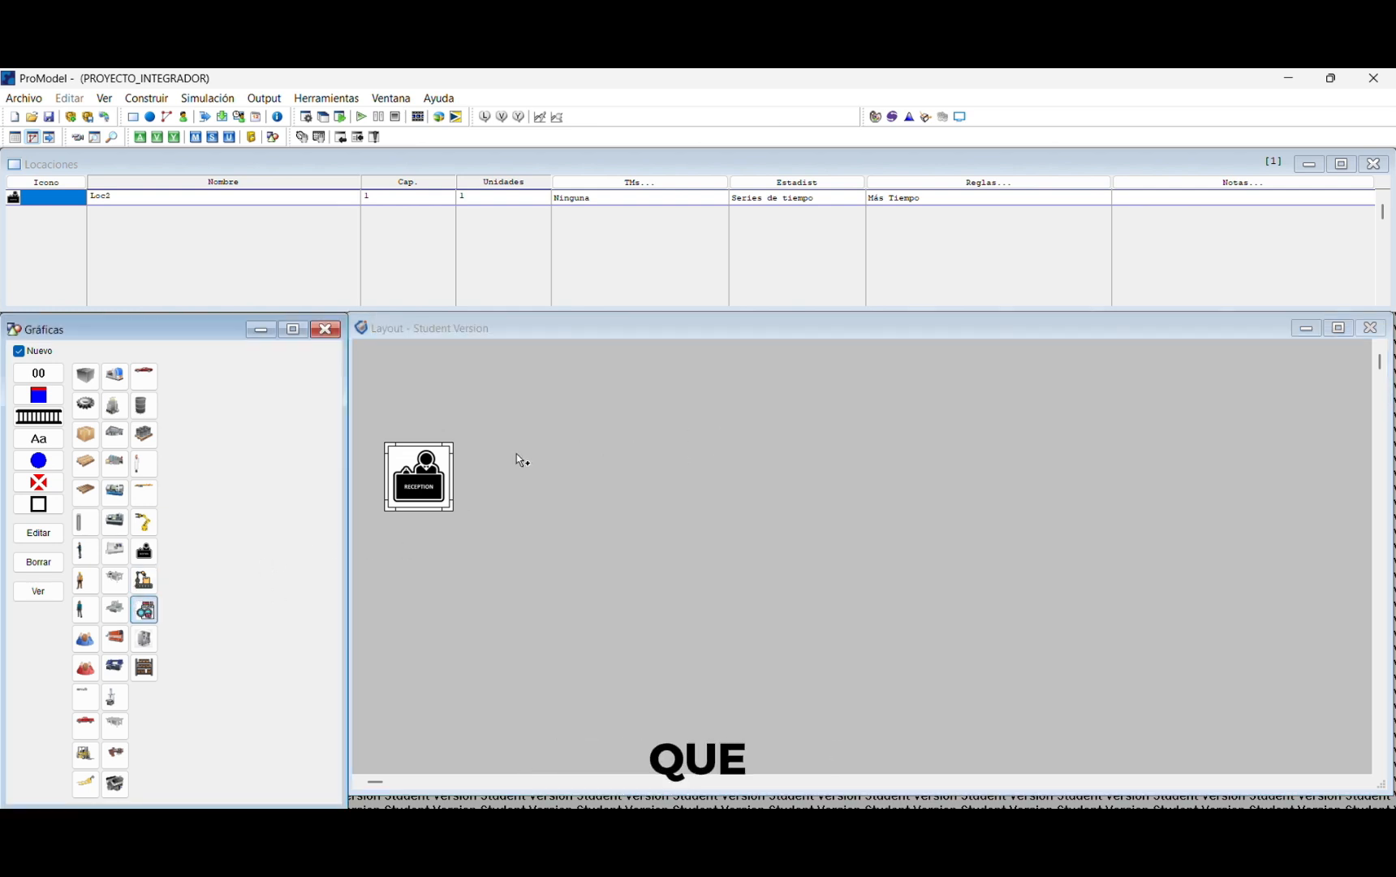
pyautogui.click(489, 461)
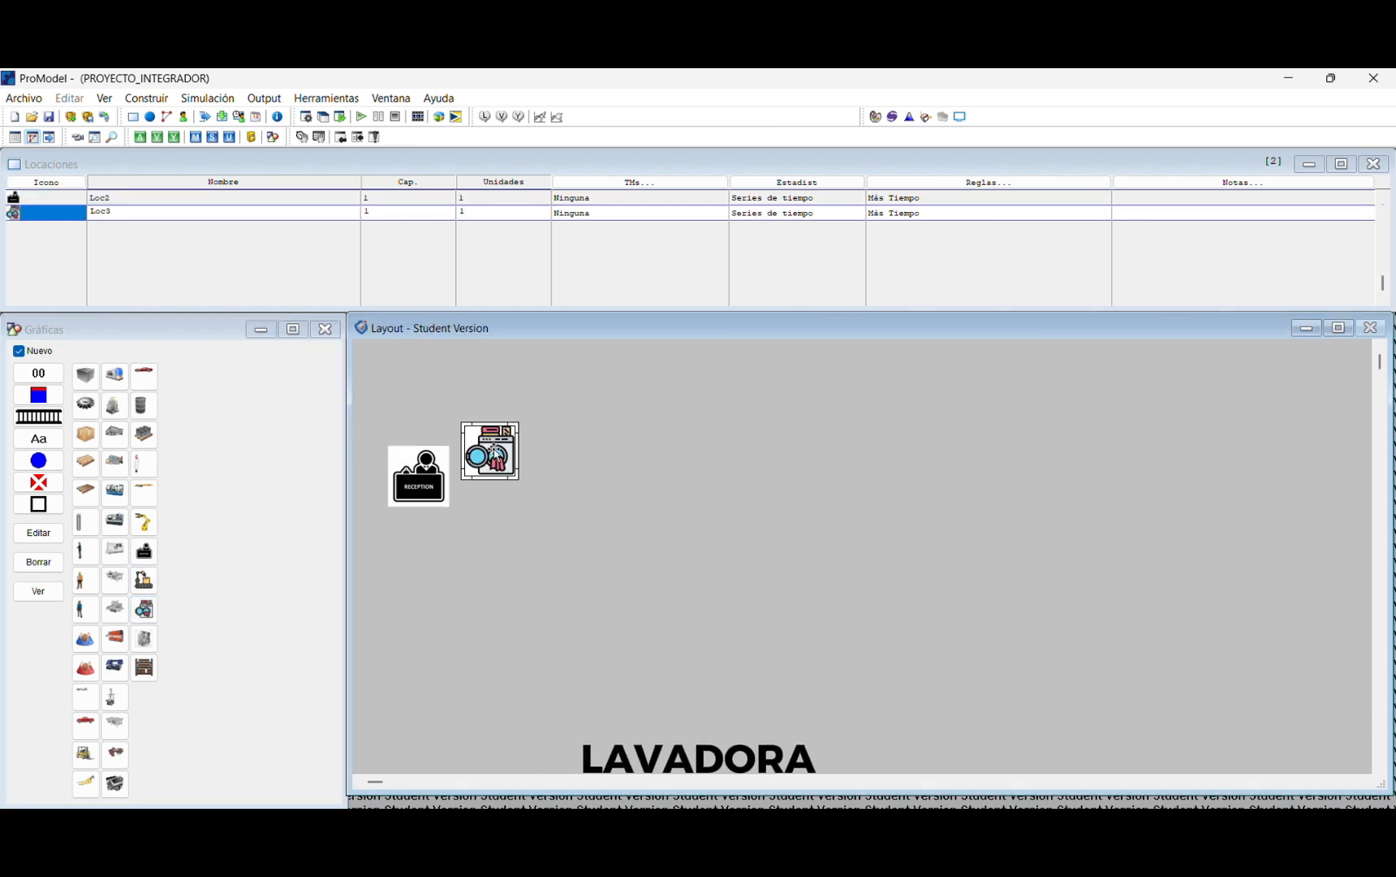
pyautogui.moveTo(495, 451); pyautogui.dragTo(544, 505)
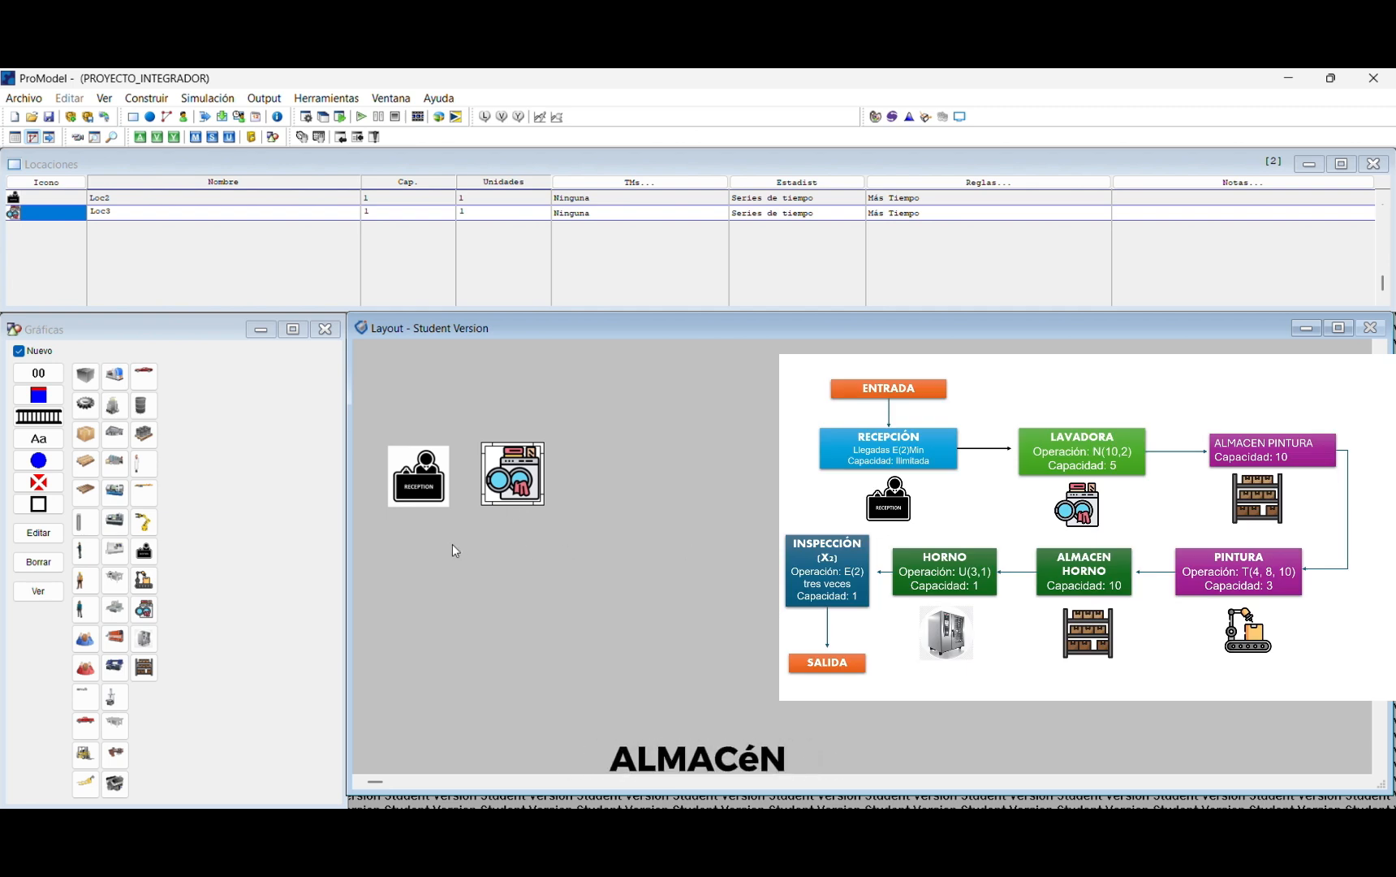
# Step: Add a storage rack location after the washing machine for the paint warehouse and enlarge its icon
pyautogui.click(144, 667)
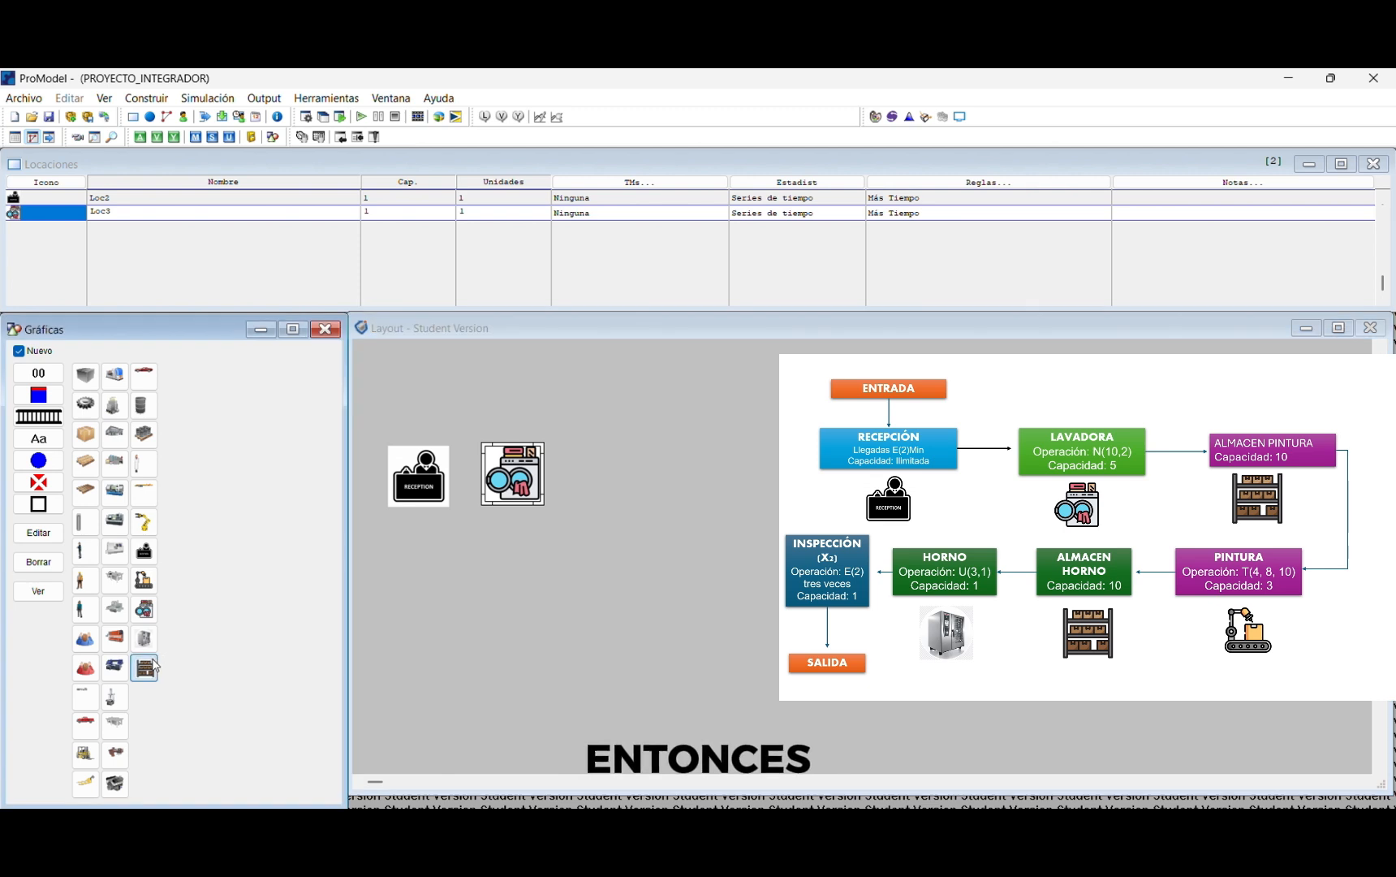
pyautogui.click(577, 447)
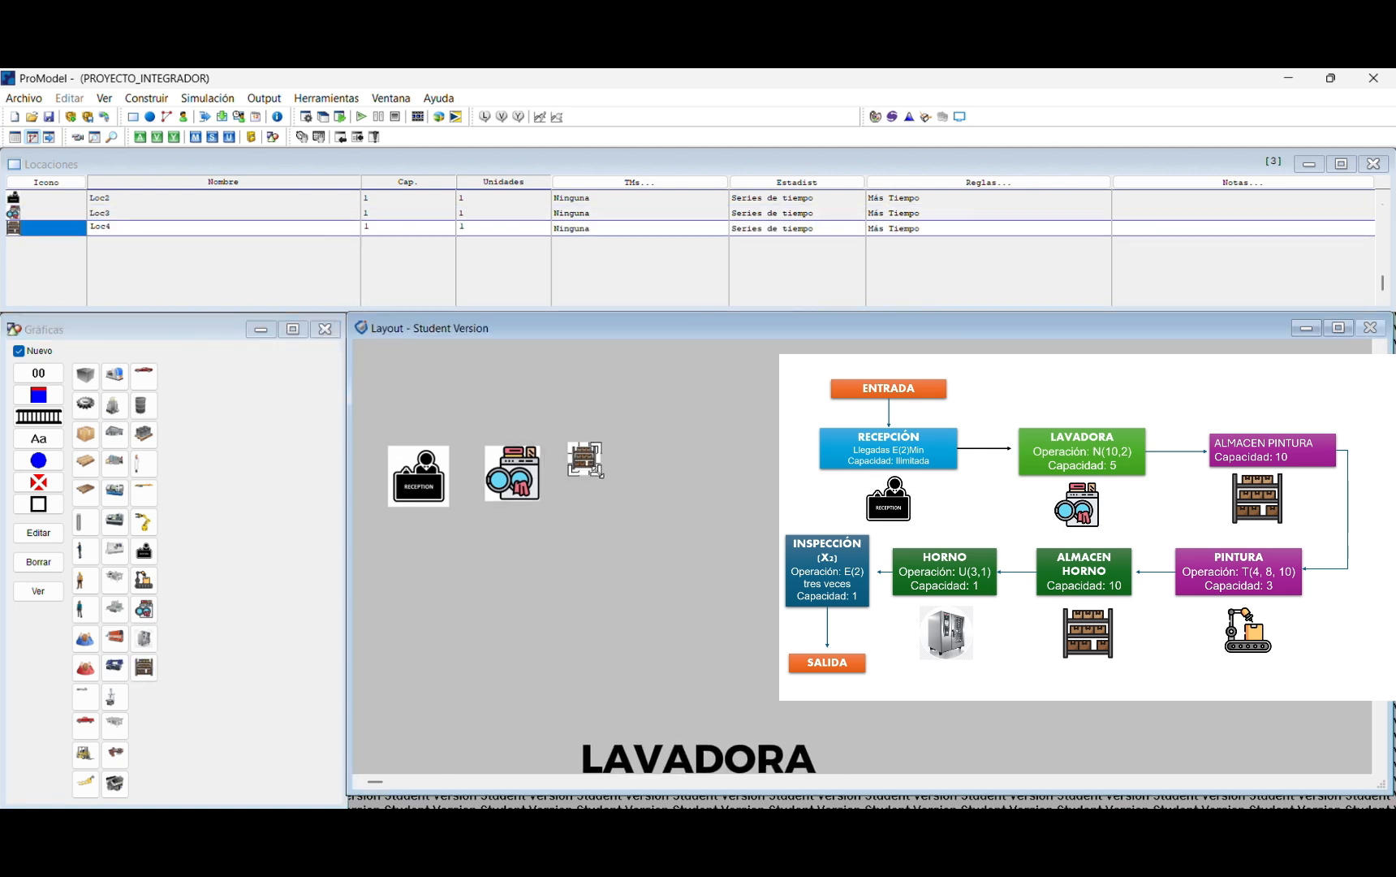
pyautogui.moveTo(601, 476); pyautogui.dragTo(638, 513)
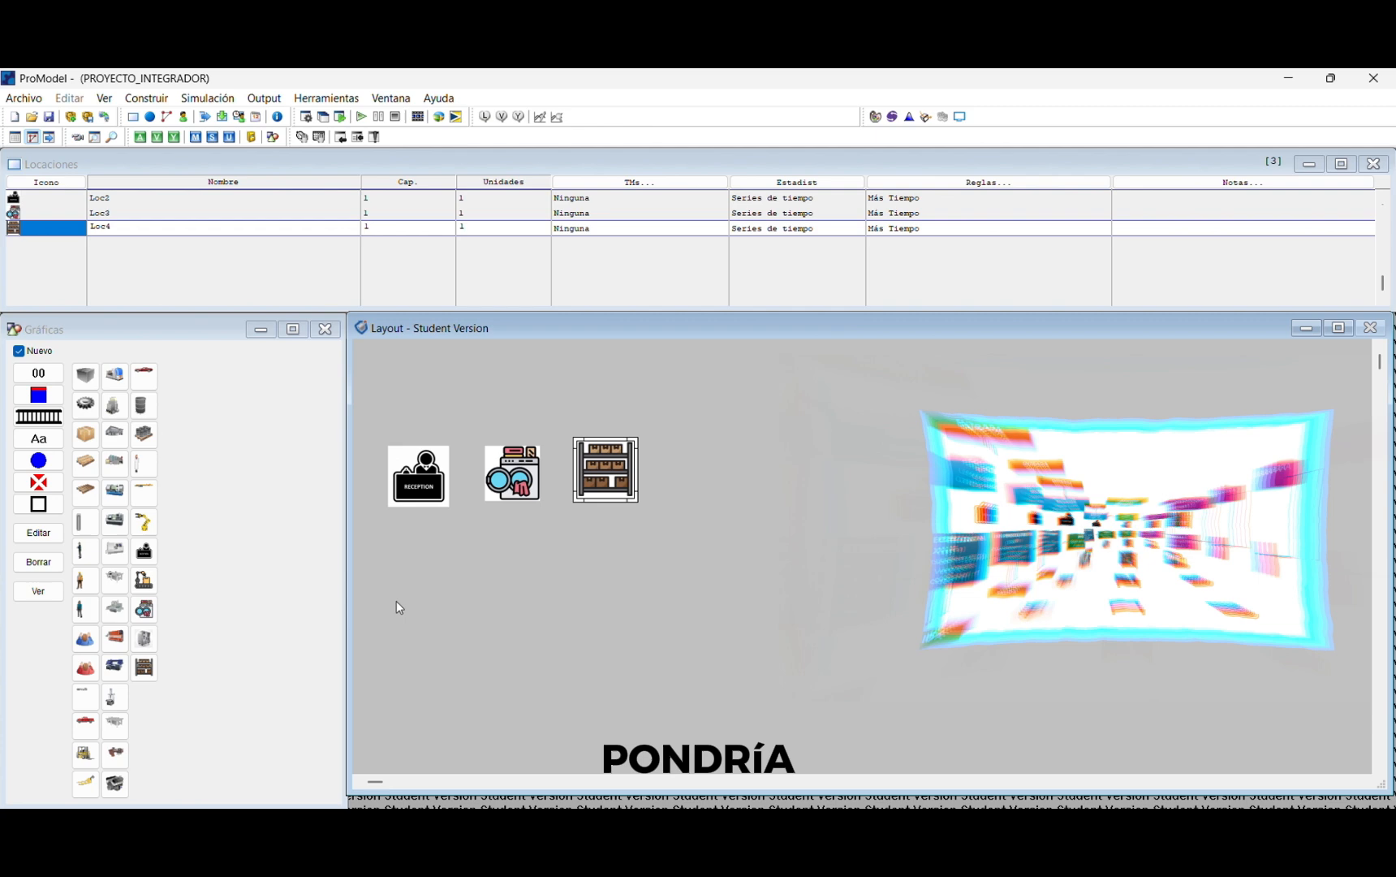
# Step: Add a robotic conveyor location for painting after the storage rack and line it up with the row
pyautogui.click(146, 580)
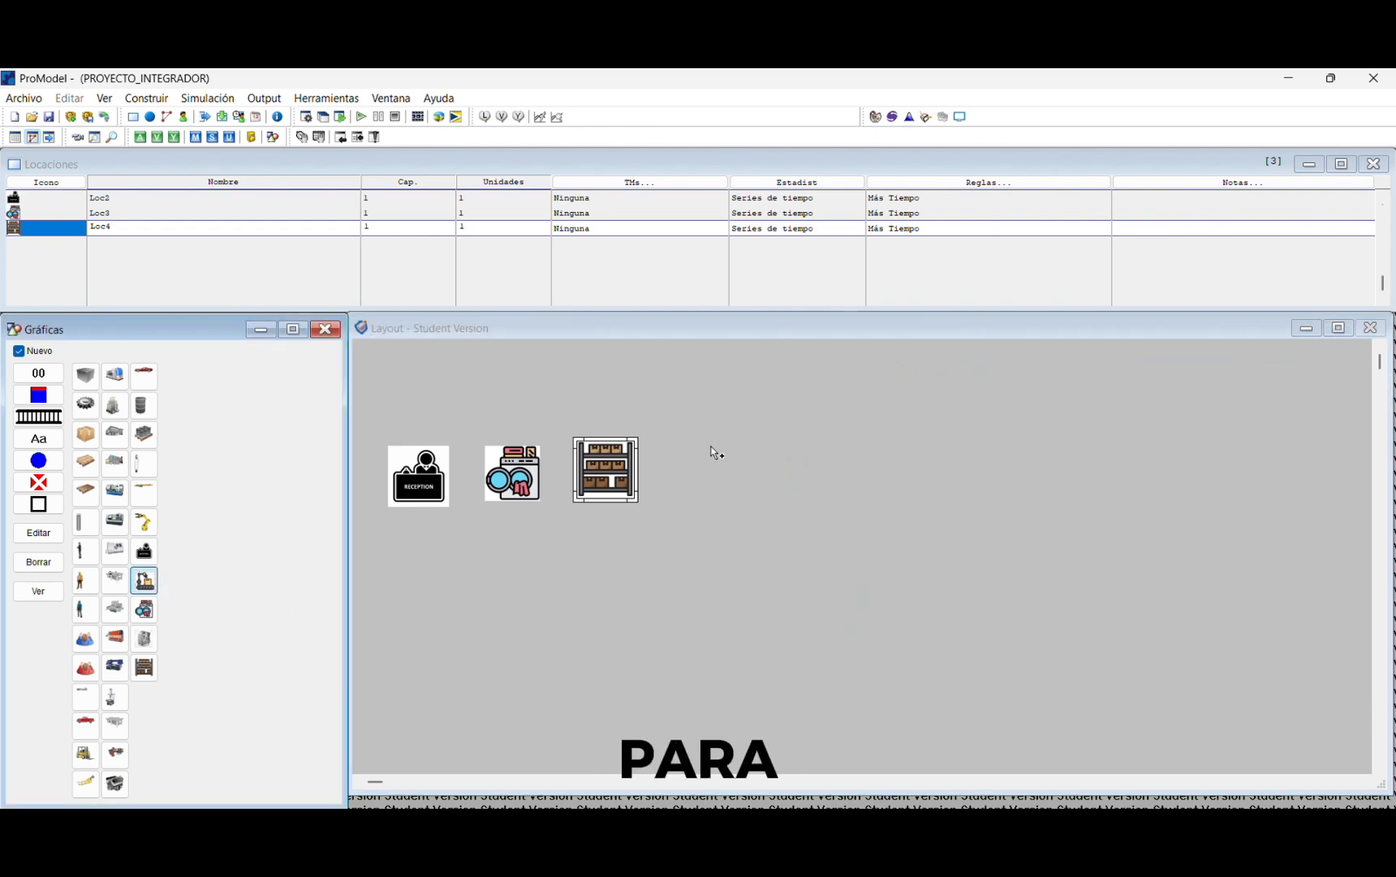
pyautogui.click(712, 444)
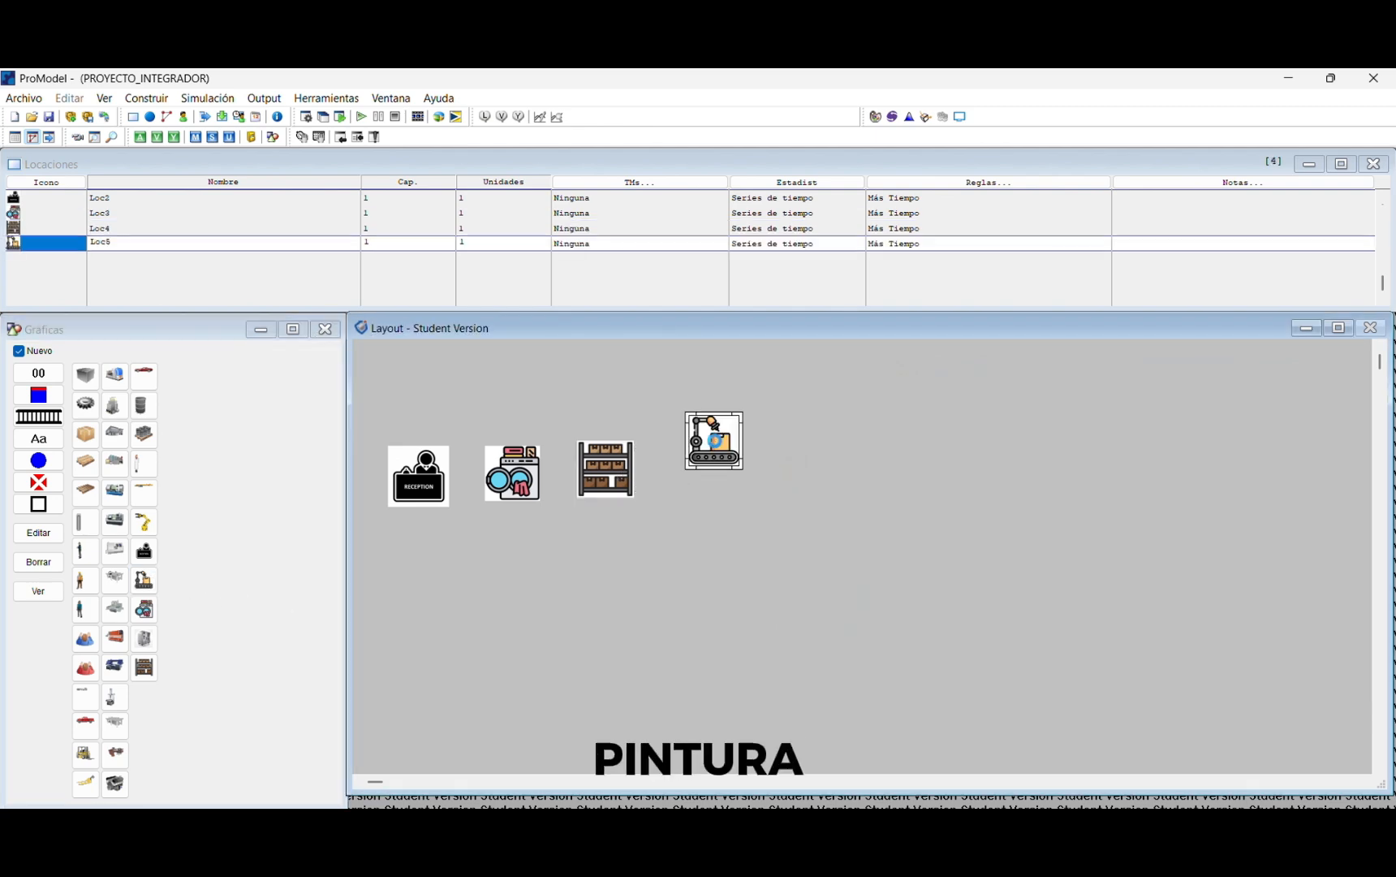
pyautogui.doubleClick(701, 458)
pyautogui.click(498, 629)
pyautogui.moveTo(707, 445); pyautogui.dragTo(708, 477)
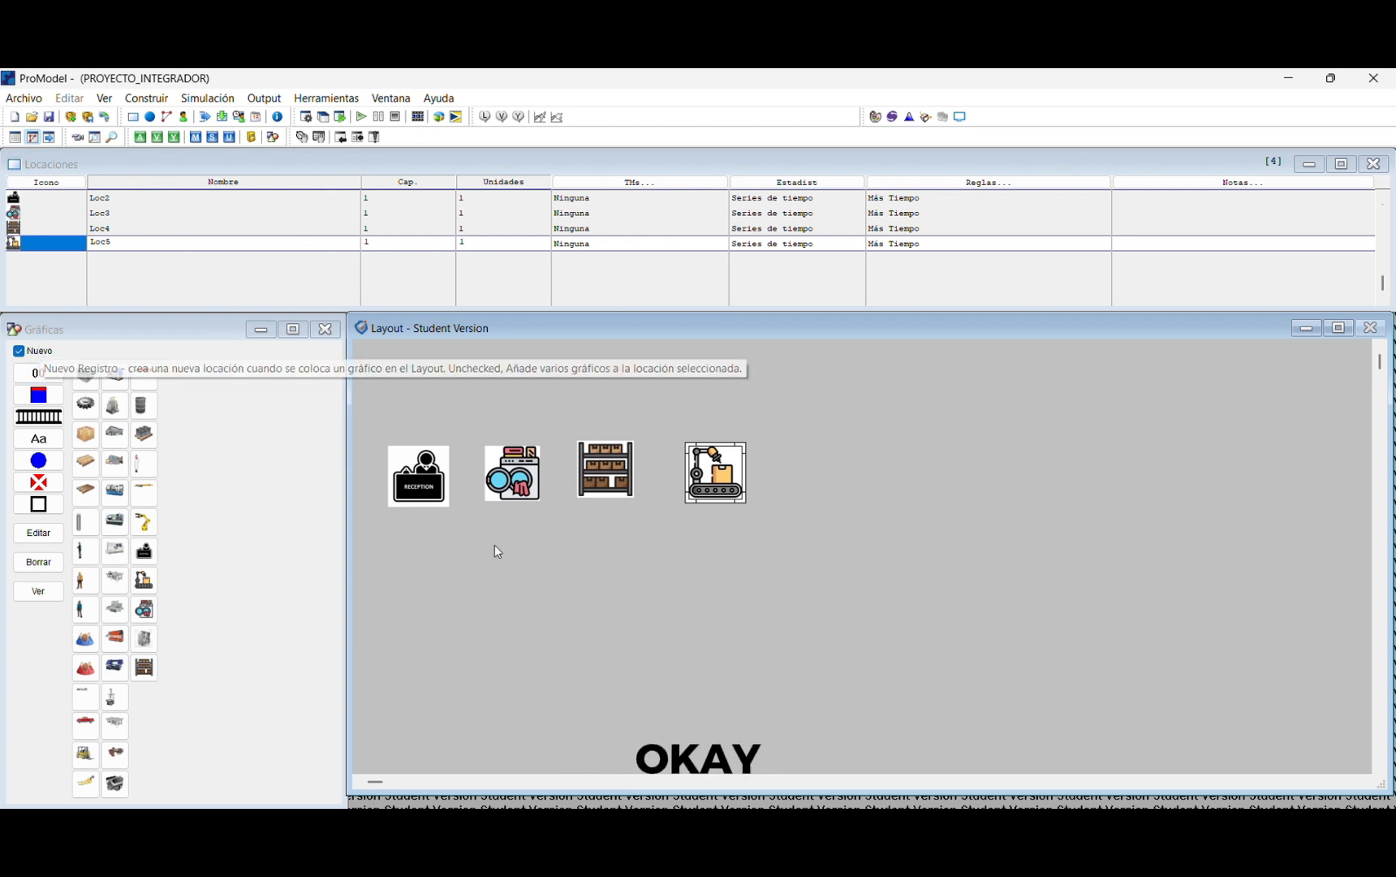
pyautogui.moveTo(709, 459)
pyautogui.mouseDown()
pyautogui.moveTo(697, 459)
pyautogui.moveTo(709, 463)
pyautogui.mouseUp()
# Step: Reposition the reception desk, washing machine and storage rack into an evenly spaced row with the robotic conveyor
pyautogui.click(620, 468)
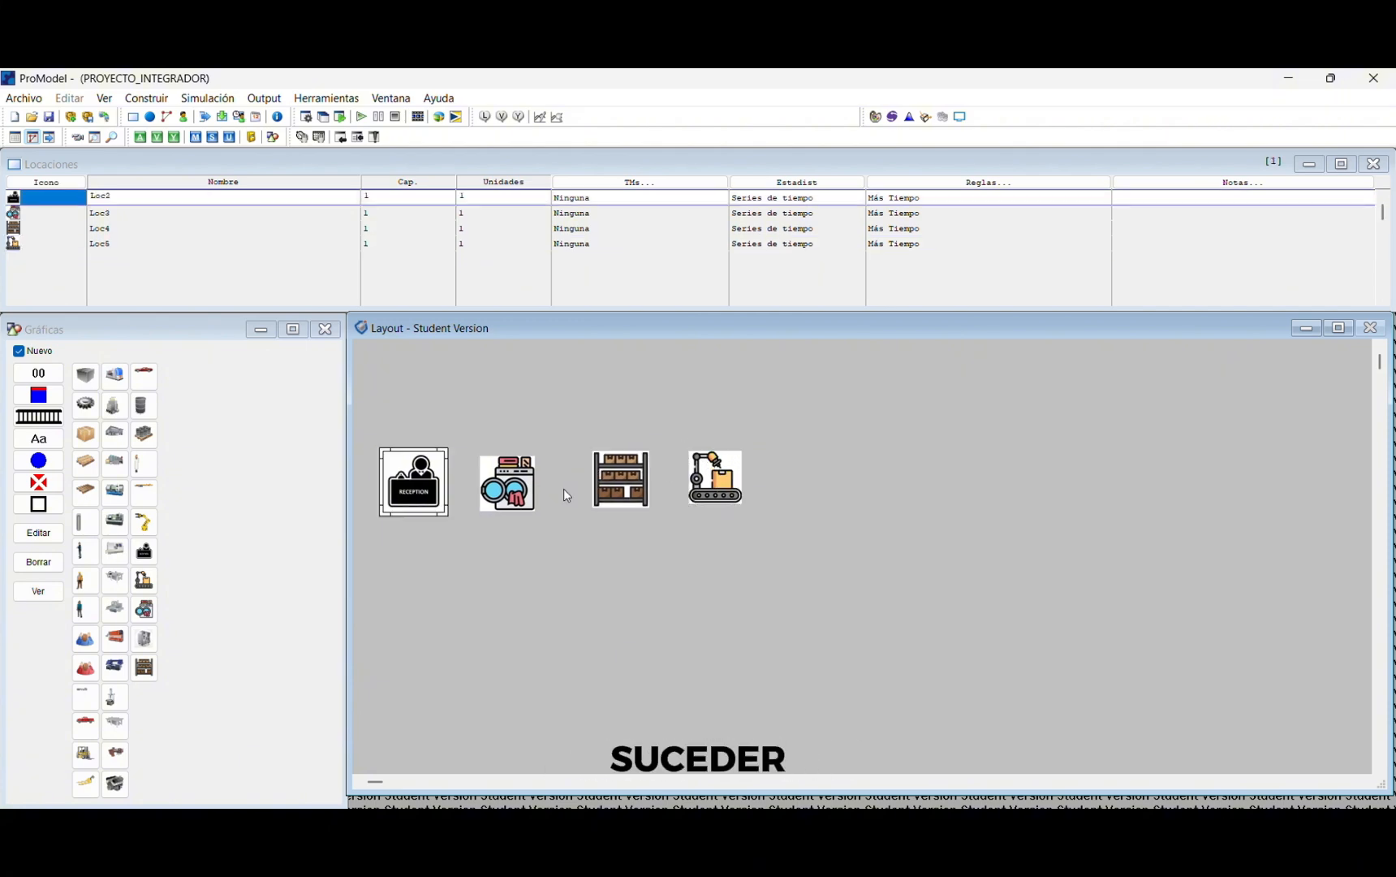
pyautogui.click(508, 483)
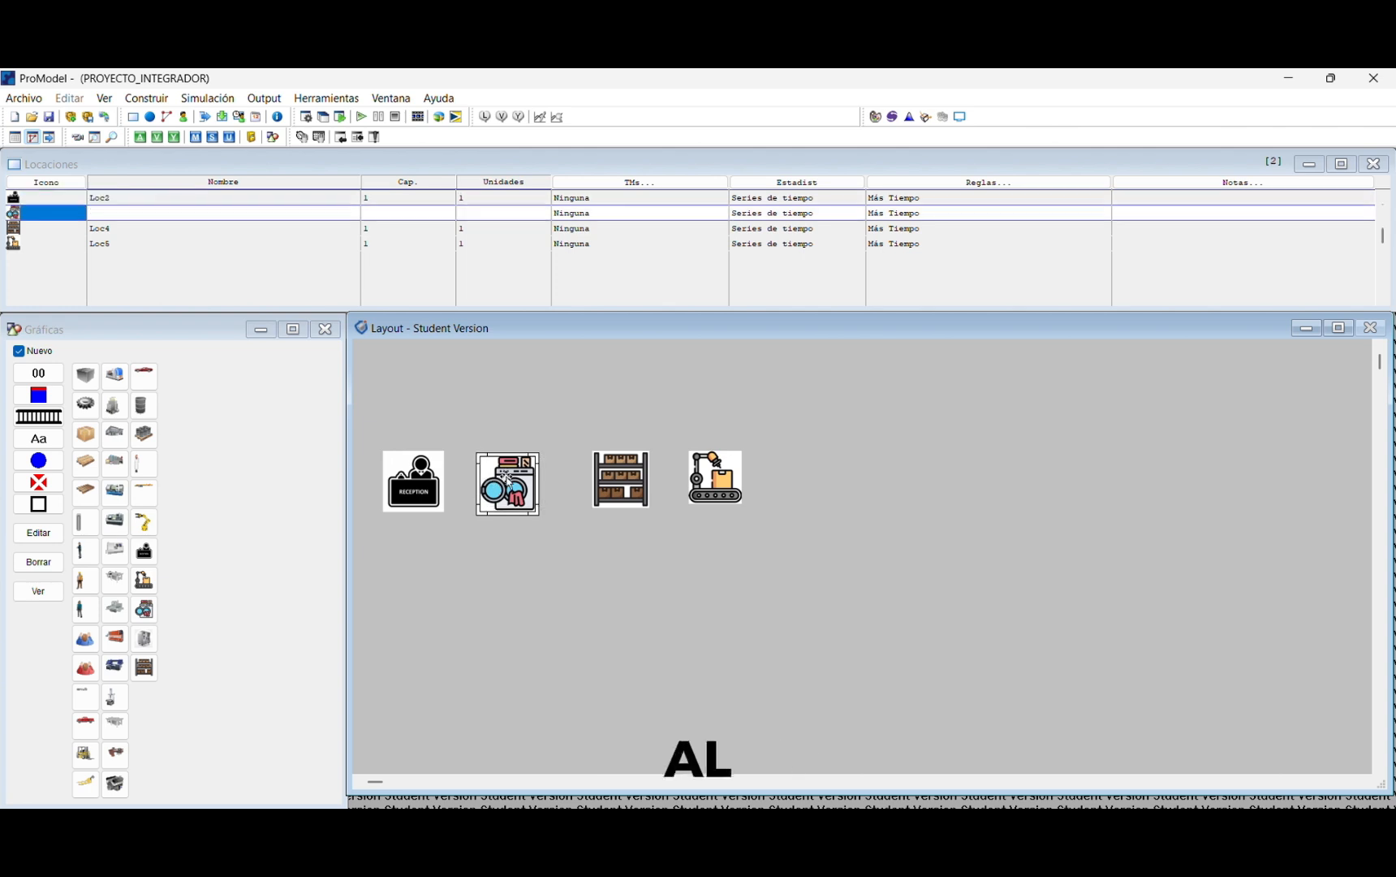
pyautogui.moveTo(507, 483); pyautogui.dragTo(516, 483)
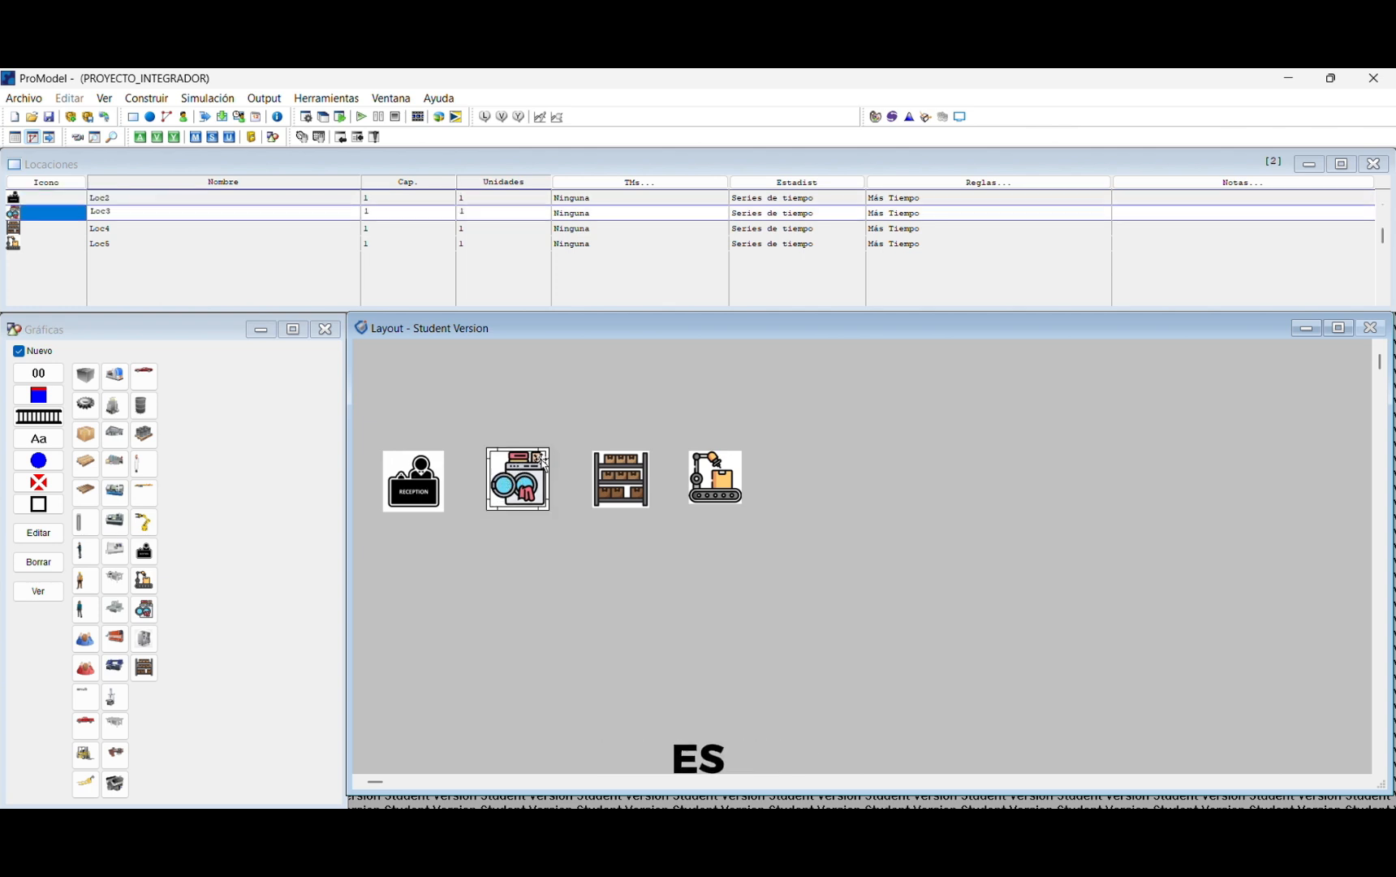
# Step: Add a second storage rack location after the robotic conveyor for the oven warehouse and align it with the row
pyautogui.click(145, 674)
pyautogui.click(777, 446)
pyautogui.doubleClick(778, 447)
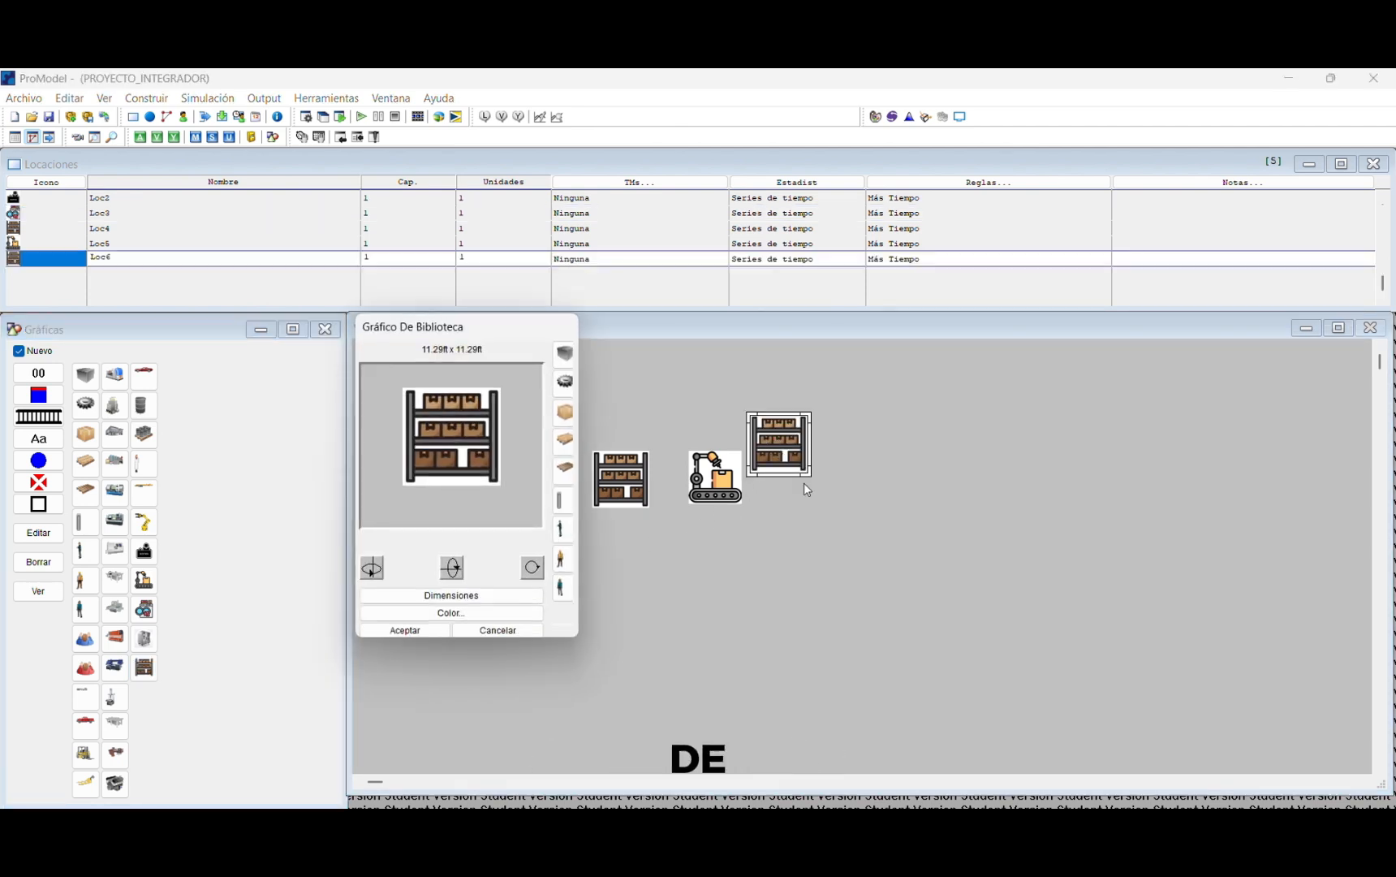
pyautogui.click(497, 630)
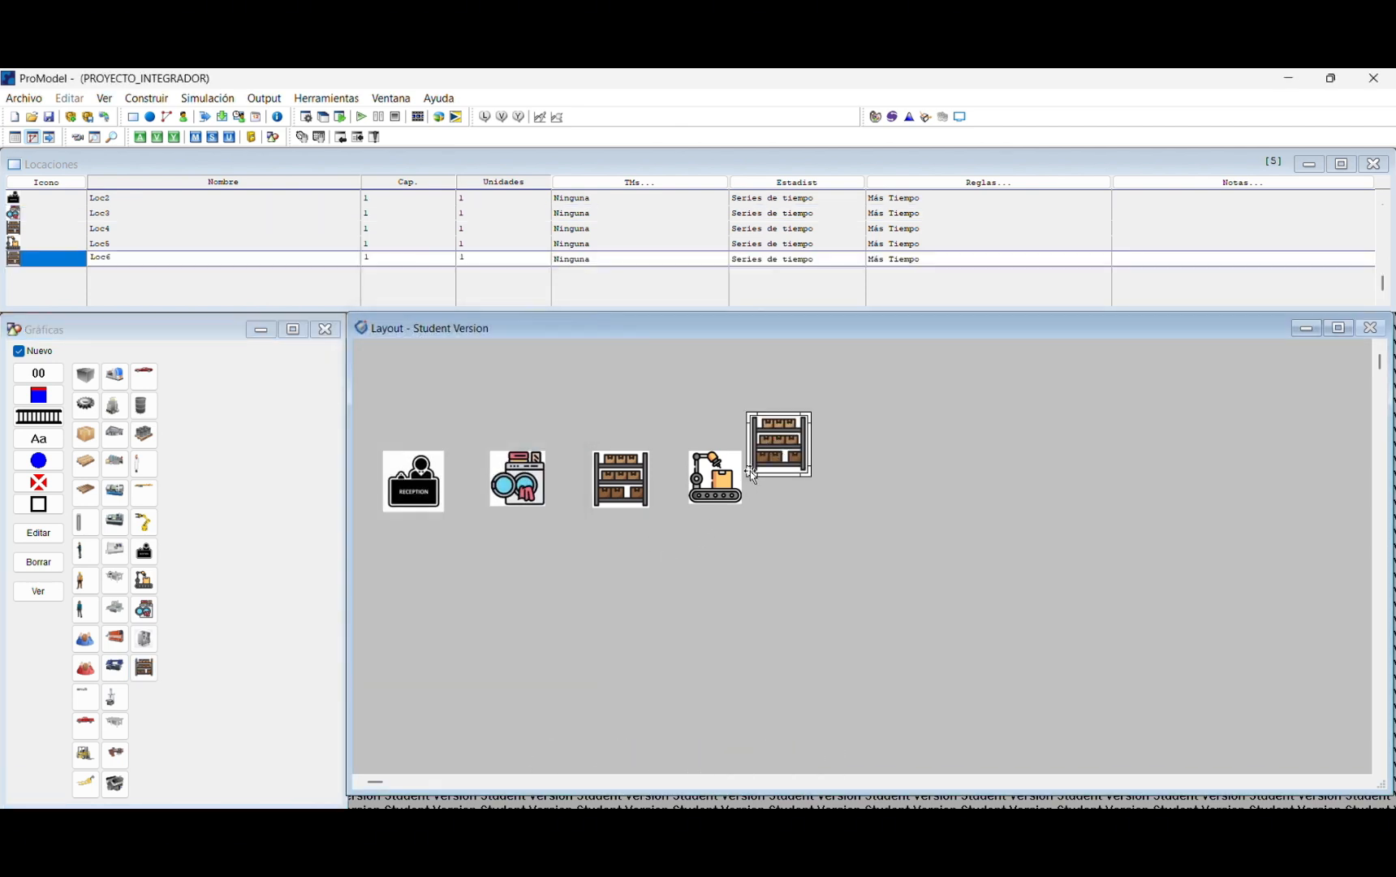
pyautogui.moveTo(748, 470); pyautogui.dragTo(779, 502)
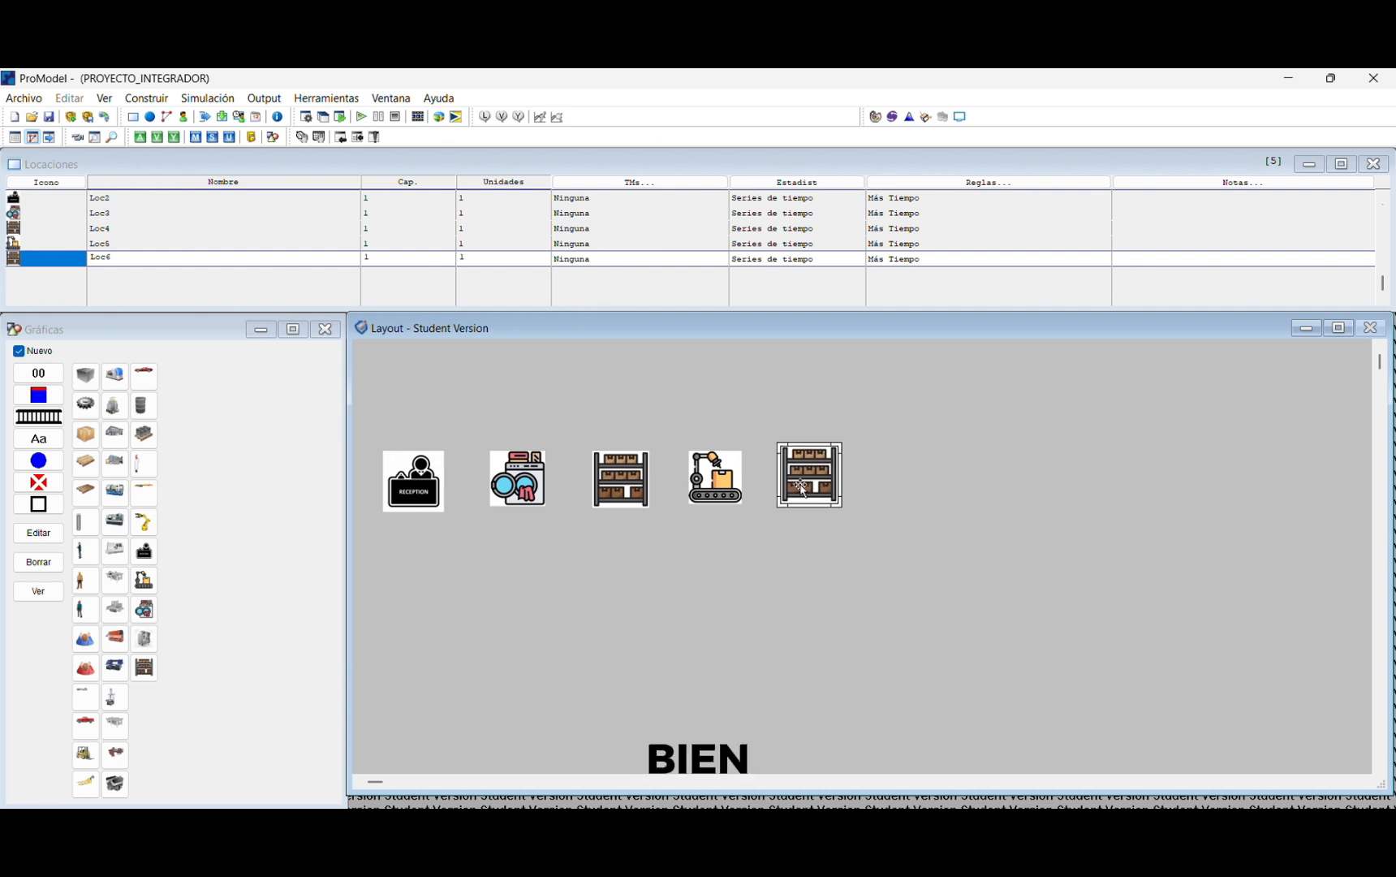
# Step: Add an oven location after the second storage rack, enlarge its icon and align it with the row
pyautogui.click(144, 638)
pyautogui.doubleClick(934, 457)
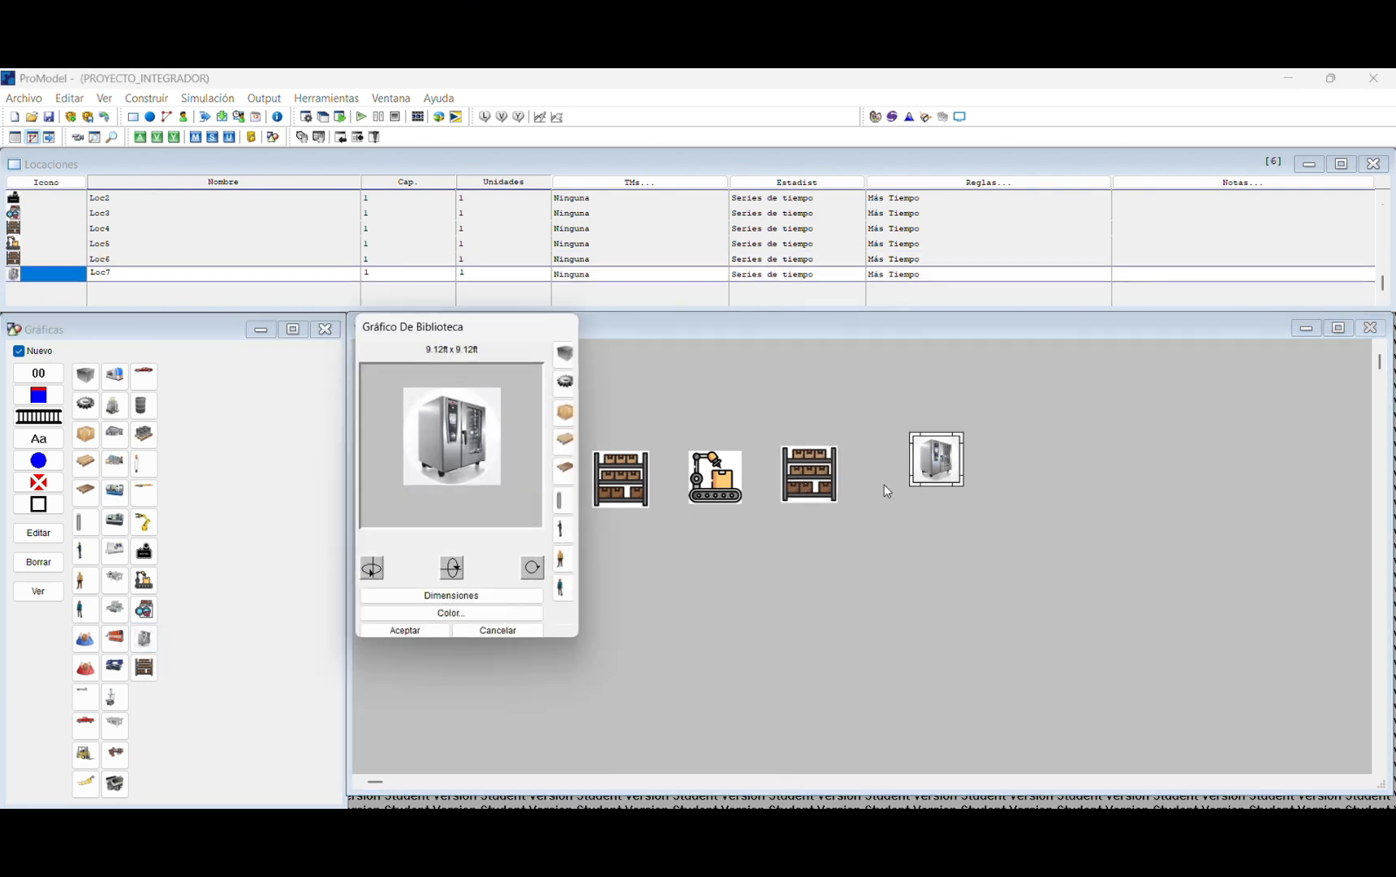
pyautogui.click(447, 627)
pyautogui.moveTo(960, 485); pyautogui.dragTo(915, 468)
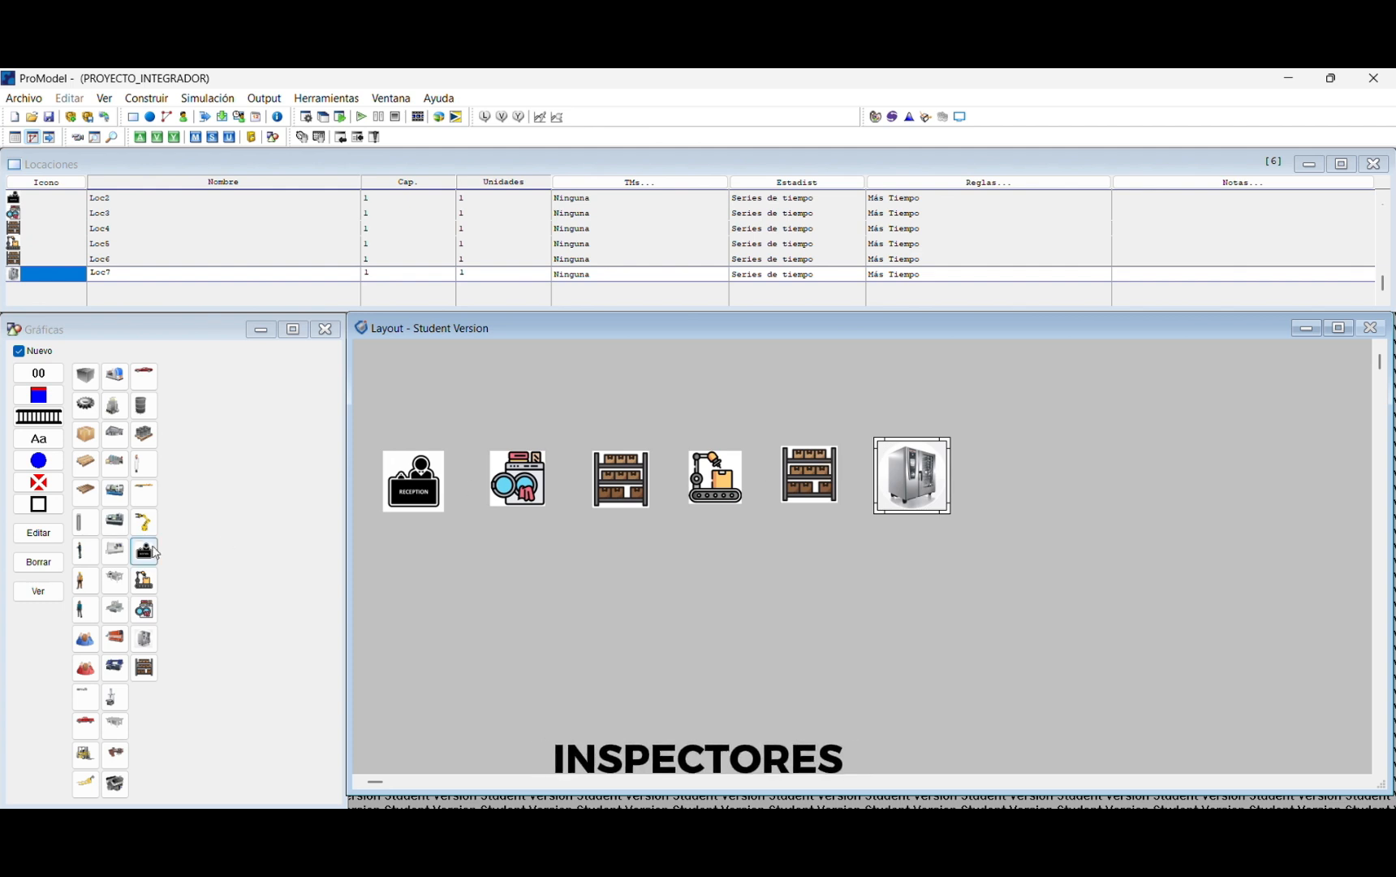
# Step: Add a worker location after the oven as the inspector and adjust its icon in the layout
pyautogui.click(81, 586)
pyautogui.doubleClick(1026, 416)
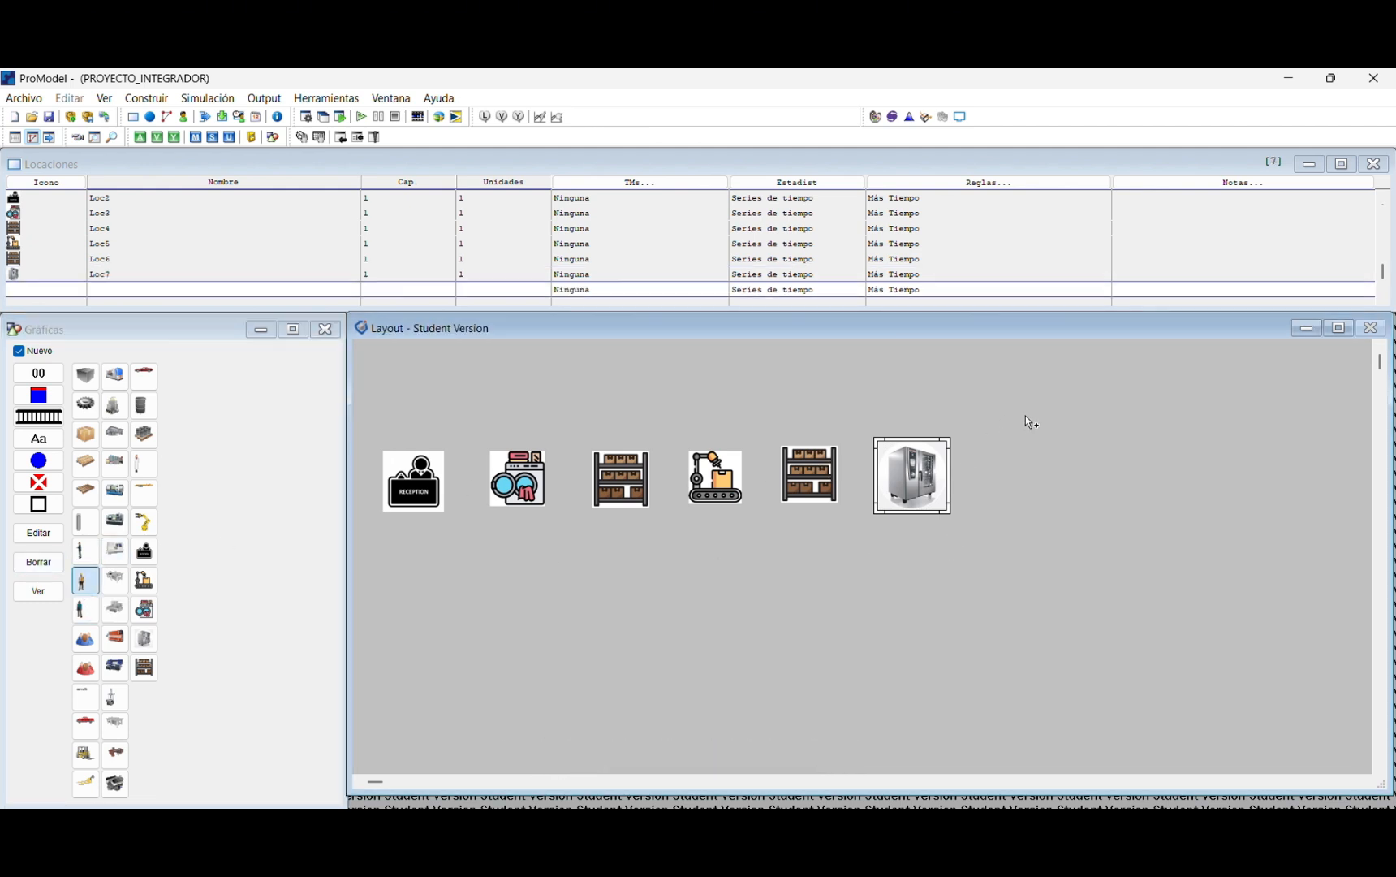
pyautogui.click(475, 633)
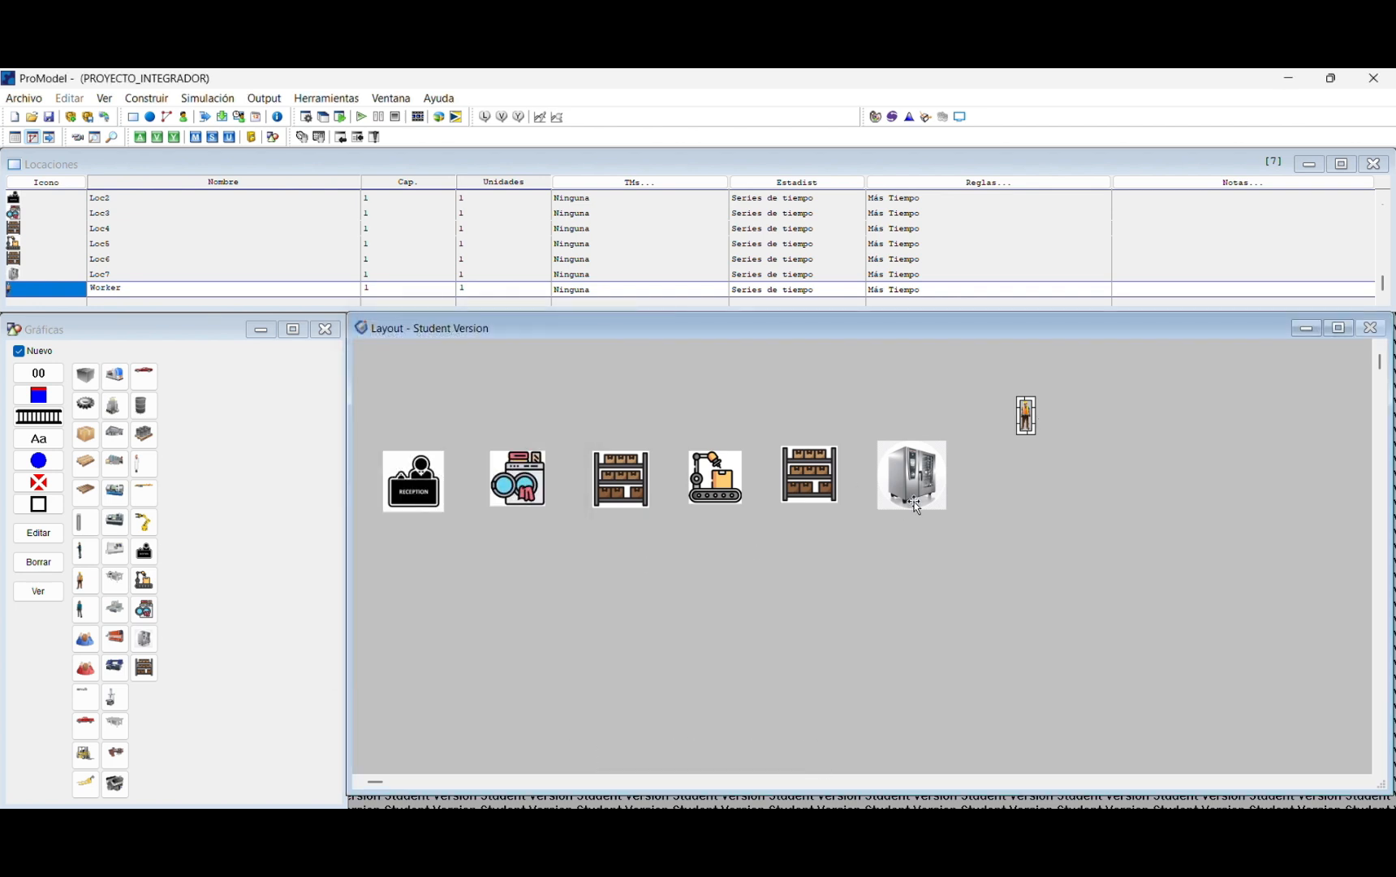
pyautogui.moveTo(1039, 440); pyautogui.dragTo(1112, 449)
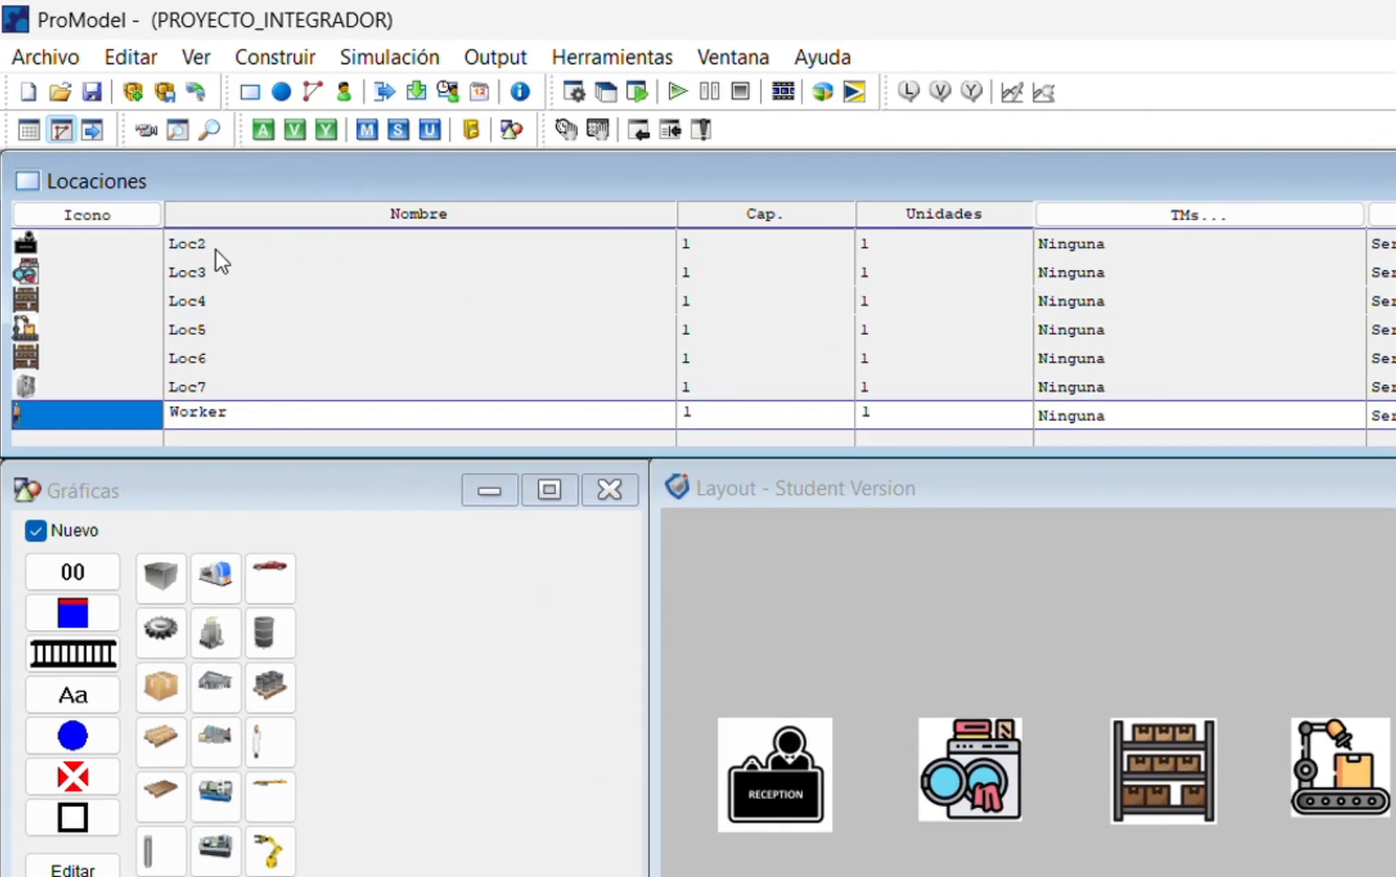
# Step: Rename the reception desk location as RECEPCION
pyautogui.click(808, 730)
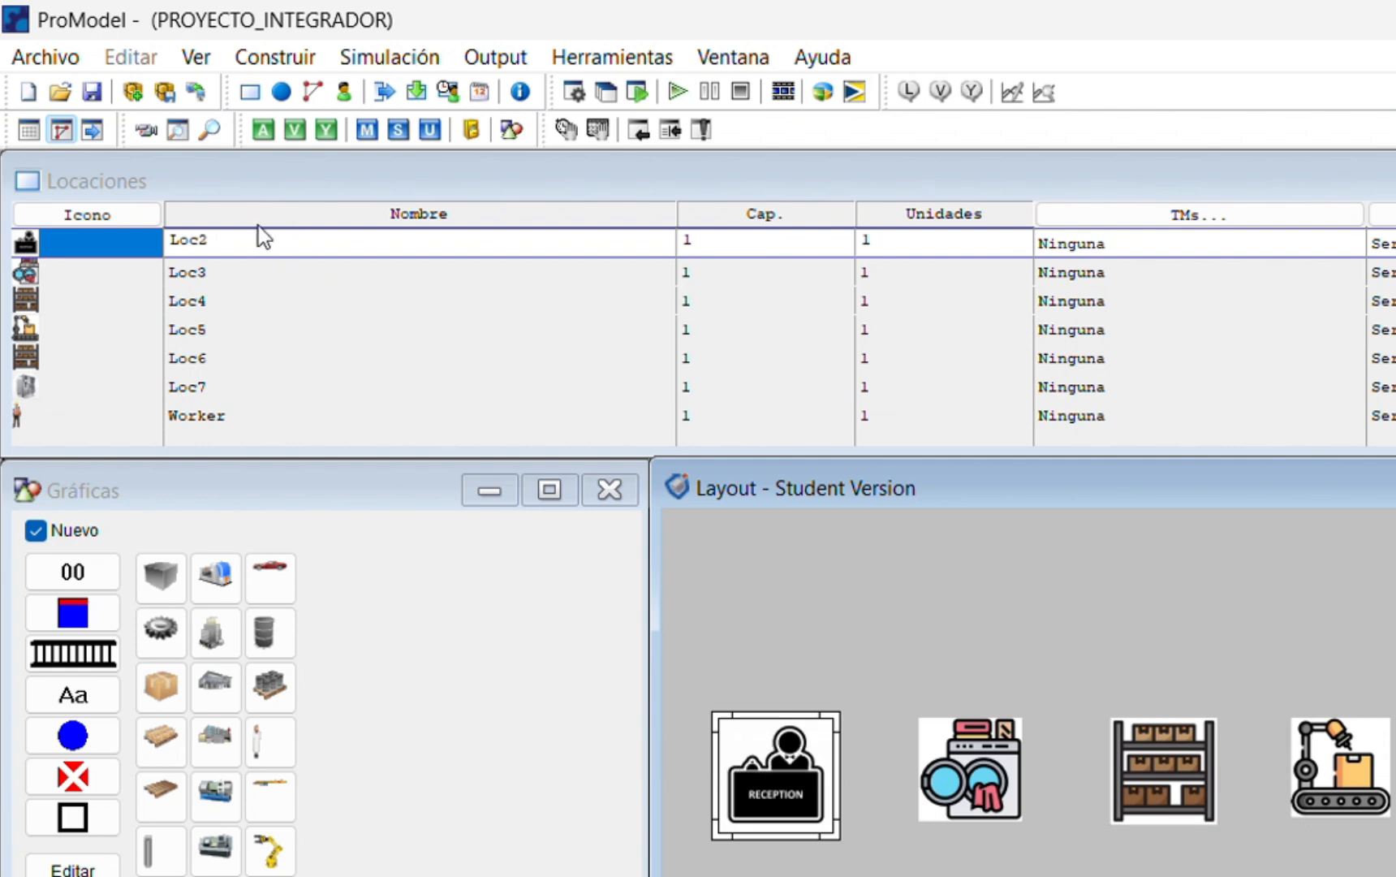
pyautogui.click(227, 241)
pyautogui.press('BackSpace')
pyautogui.press('BackSpace')
pyautogui.press('BackSpace')
pyautogui.press('BackSpace')
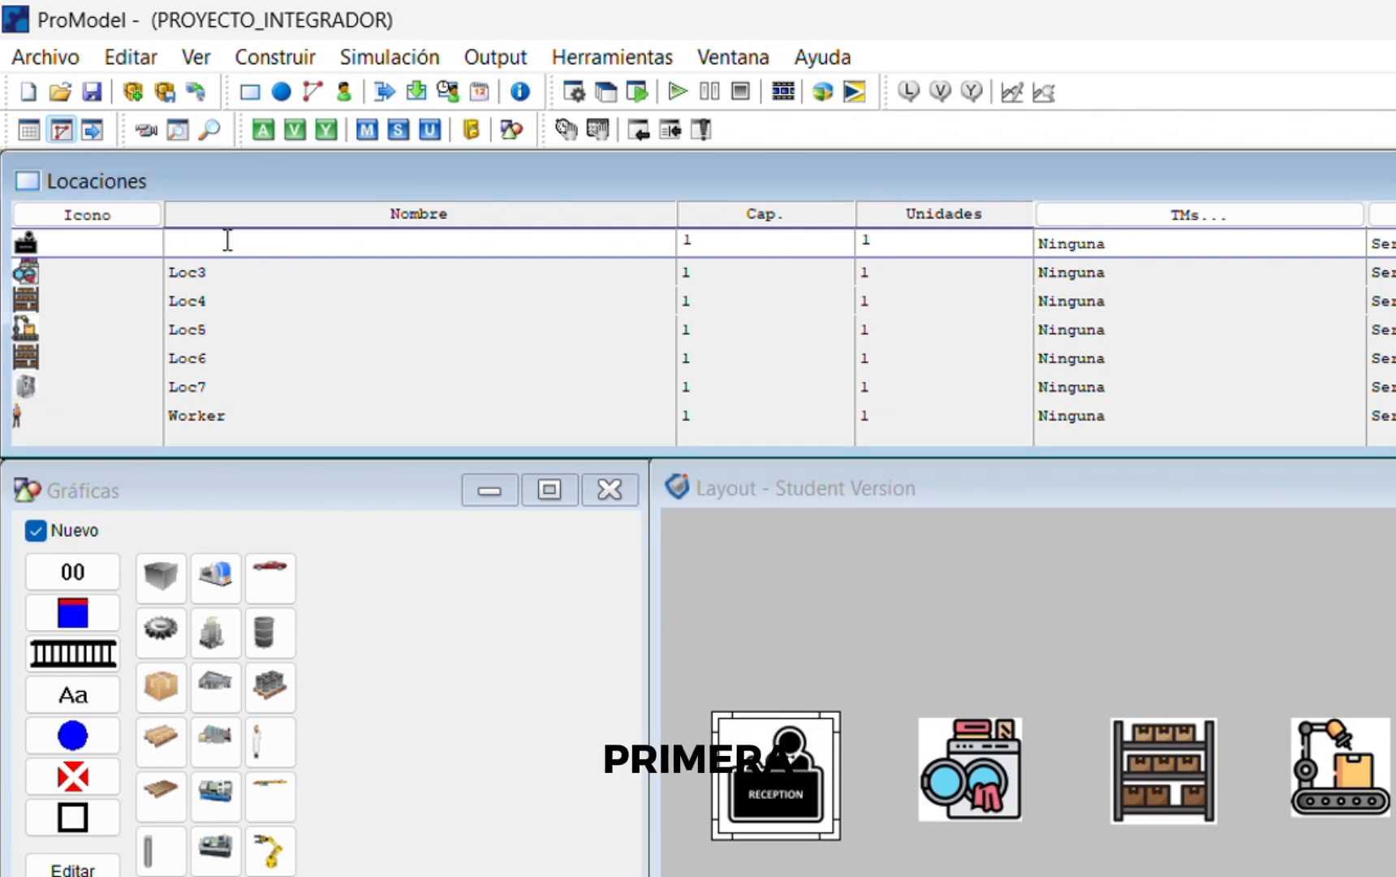
pyautogui.write('RECEPCIO')
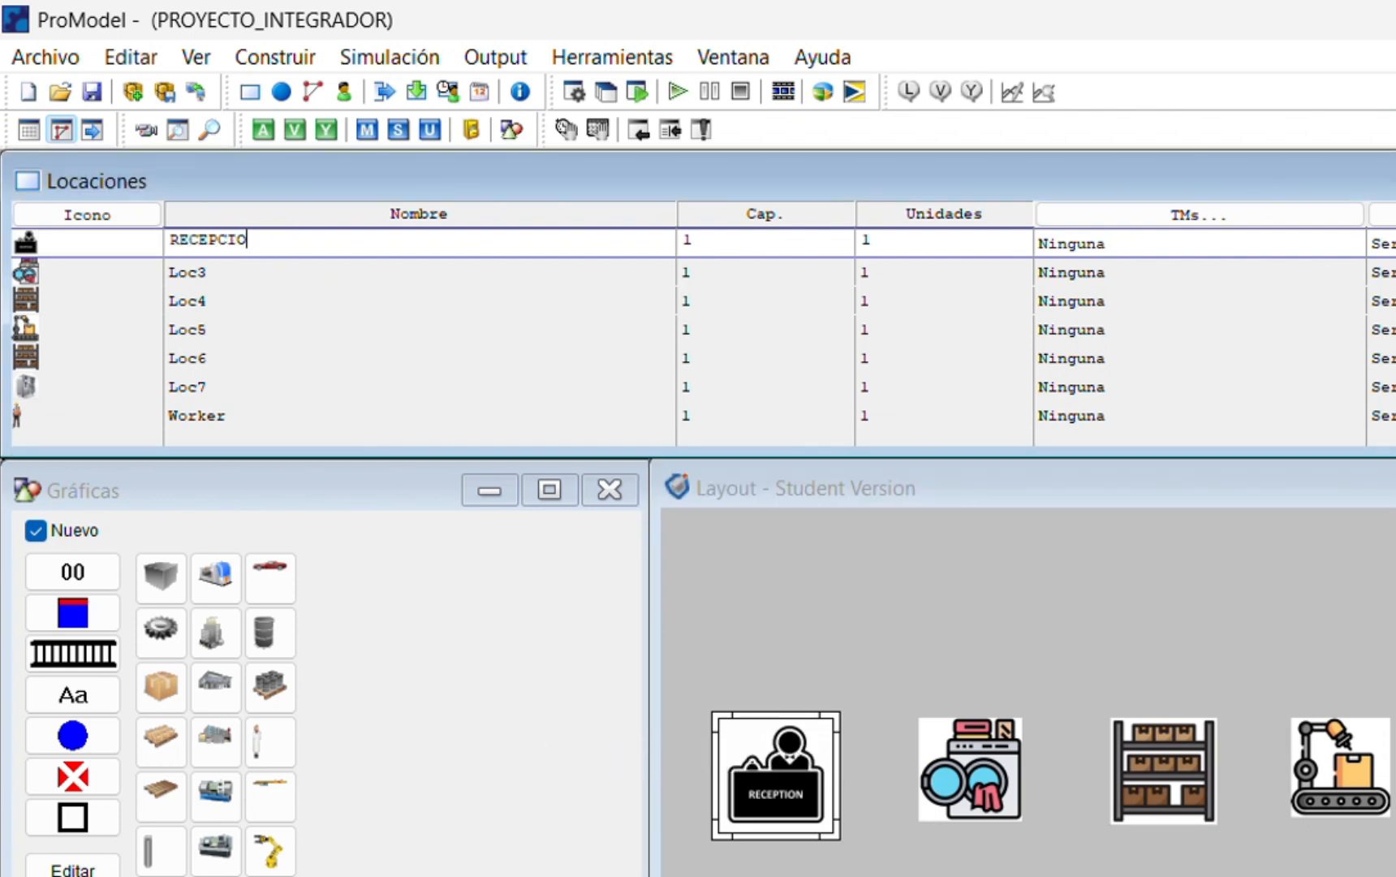
pyautogui.write('N')
pyautogui.press('Return')
# Step: Rename the washing machine location as LAVADORA
pyautogui.press('BackSpace')
pyautogui.press('BackSpace')
pyautogui.press('BackSpace')
pyautogui.press('BackSpace')
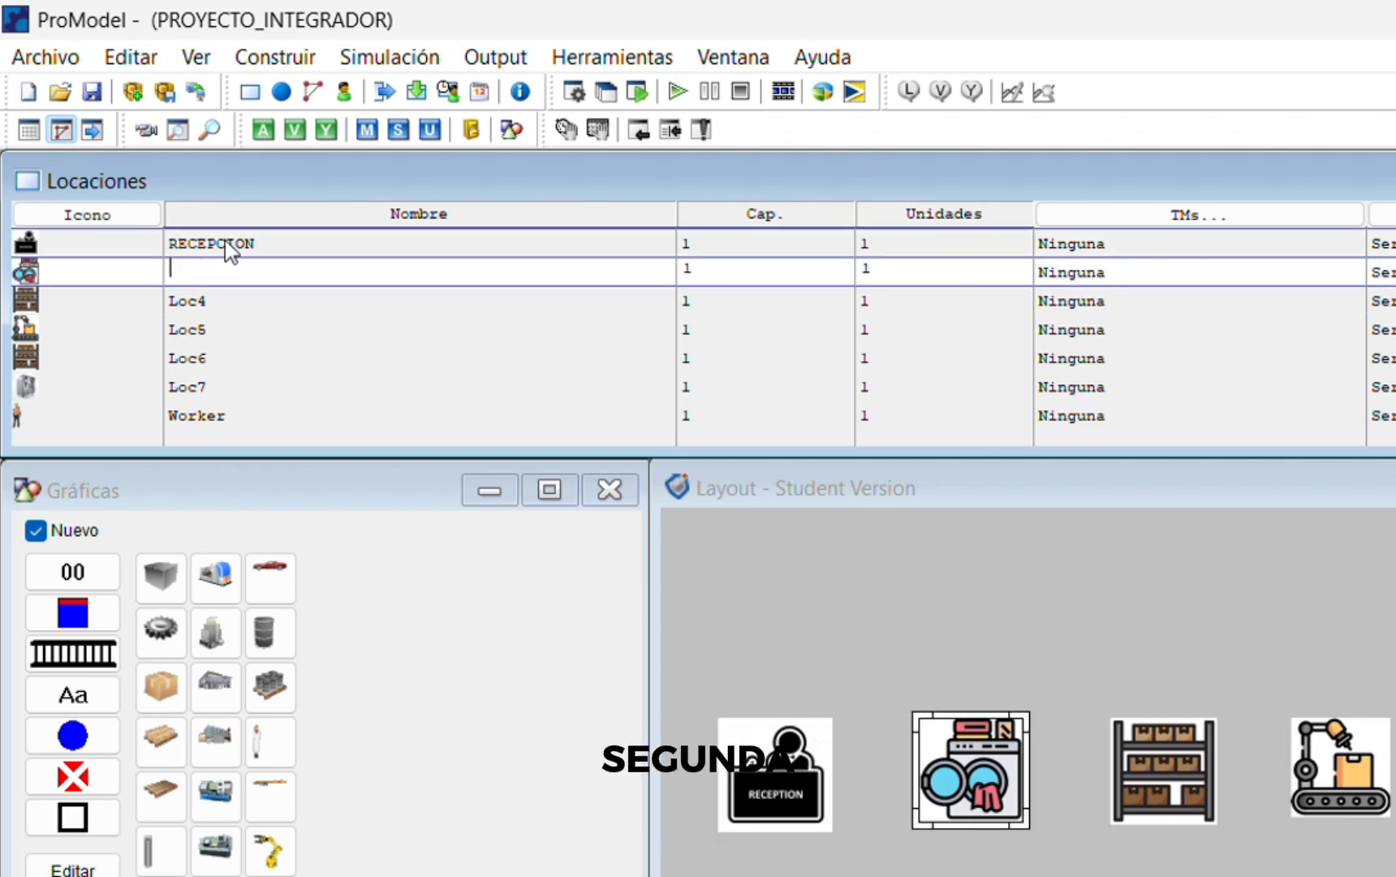
pyautogui.write('LAADORA')
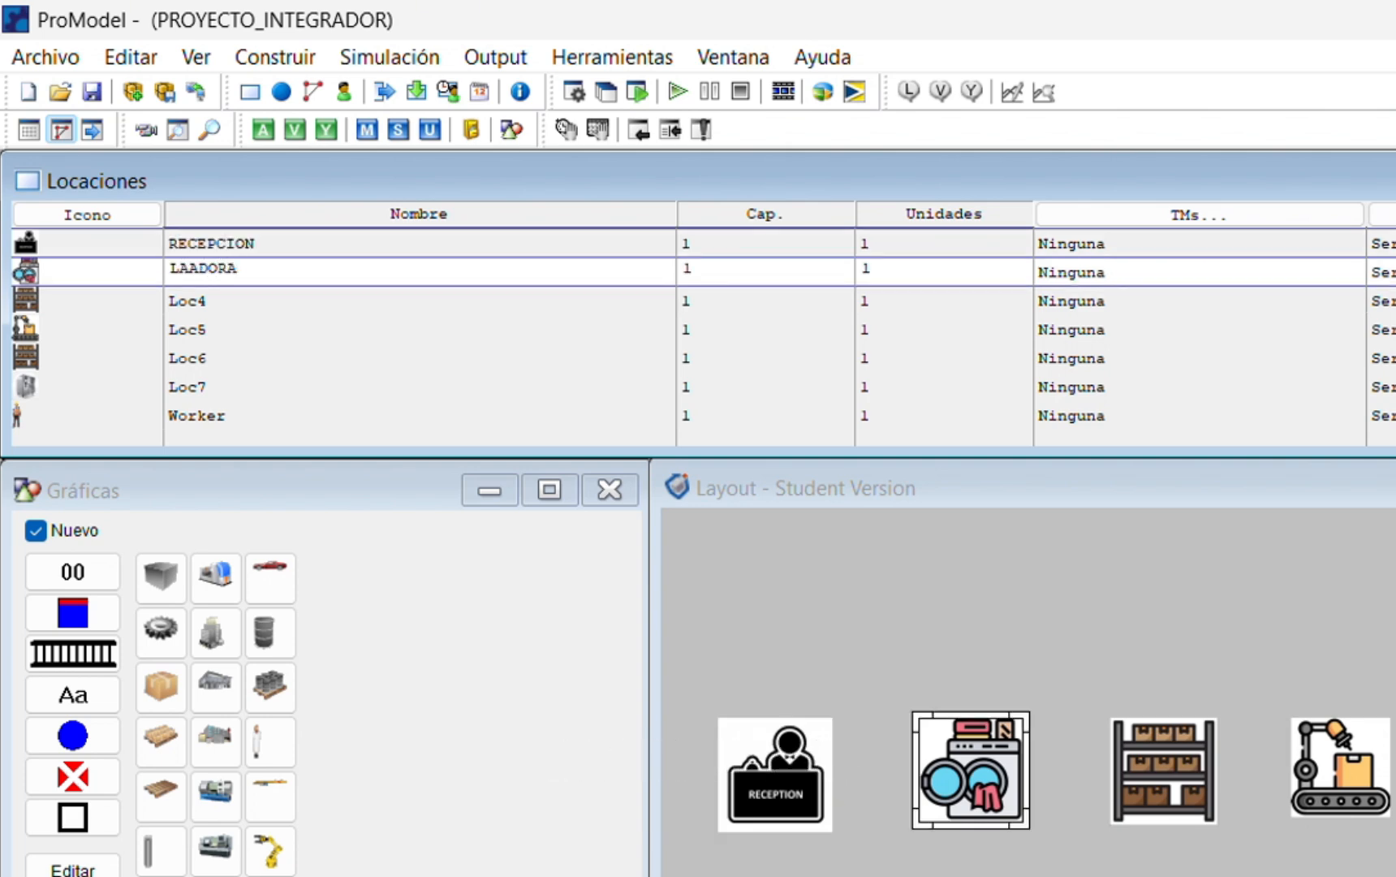
pyautogui.press('BackSpace')
pyautogui.press('BackSpace')
pyautogui.press('BackSpace')
pyautogui.write('VADORA')
pyautogui.press('Return')
# Step: Rename the first storage rack location as ALMACEN_PINTURA
pyautogui.press('BackSpace')
pyautogui.press('BackSpace')
pyautogui.press('BackSpace')
pyautogui.press('BackSpace')
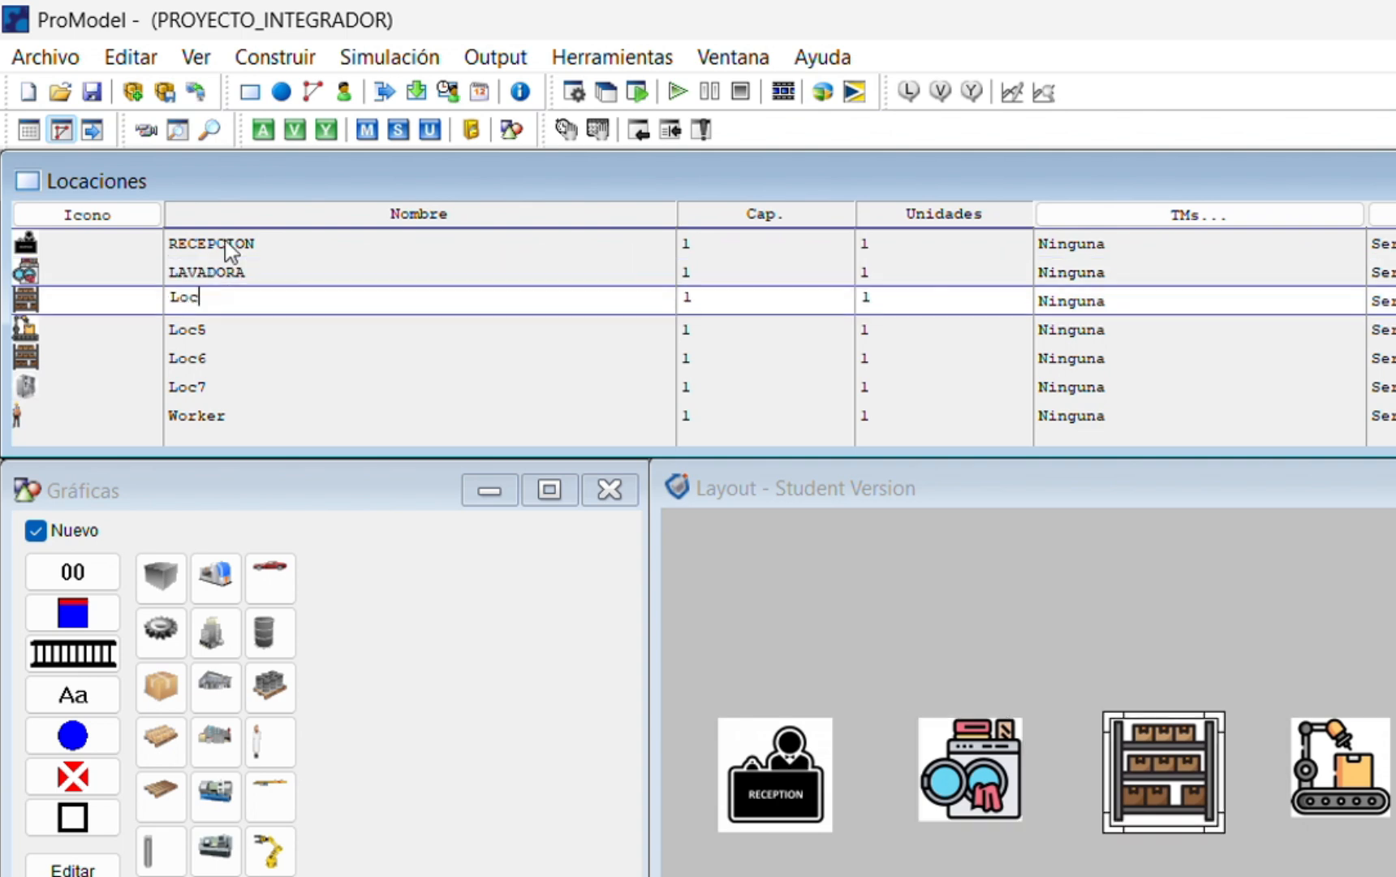
pyautogui.write('AL')
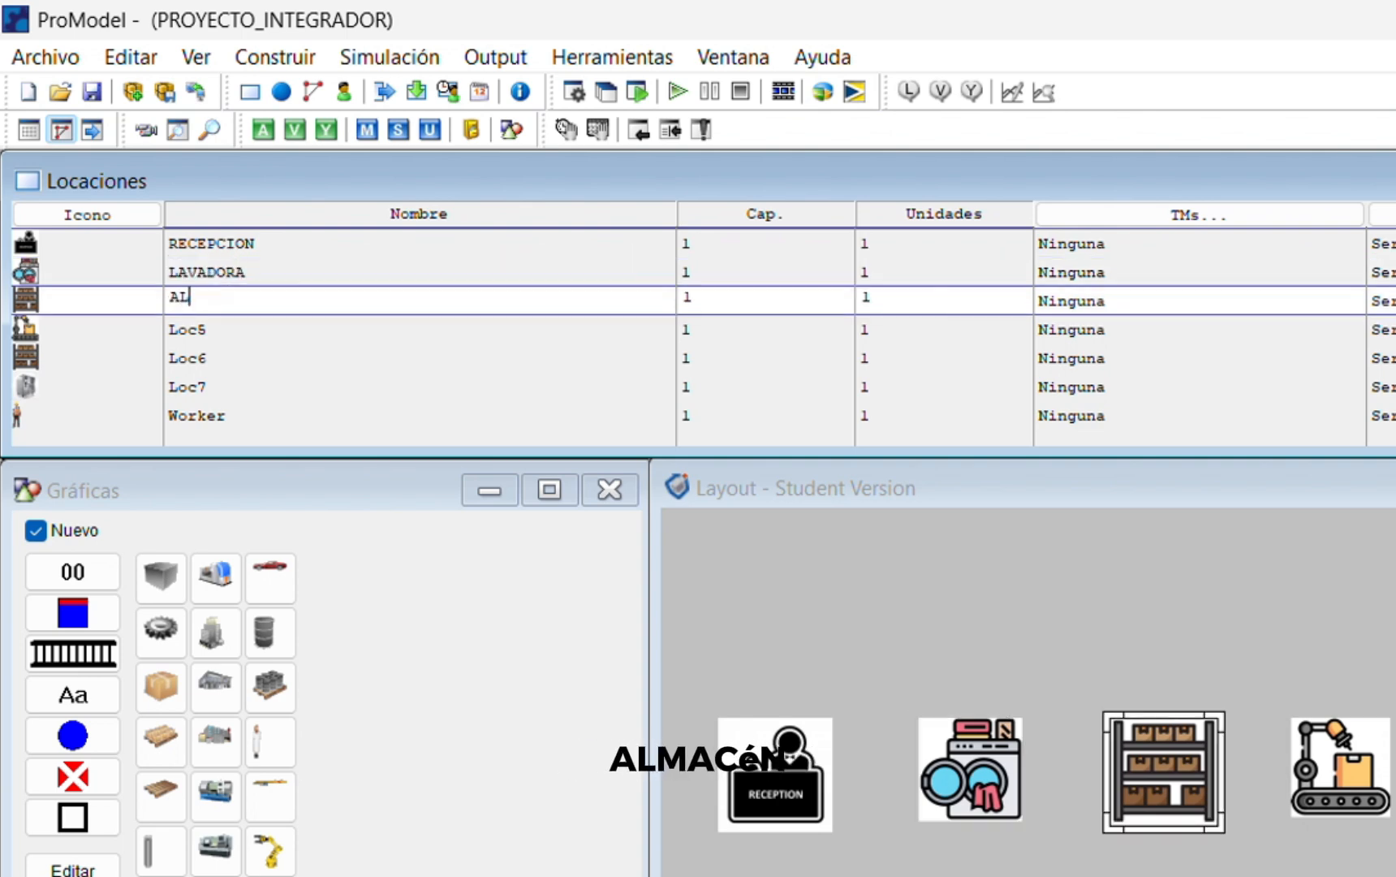
pyautogui.write('MACEN_PI')
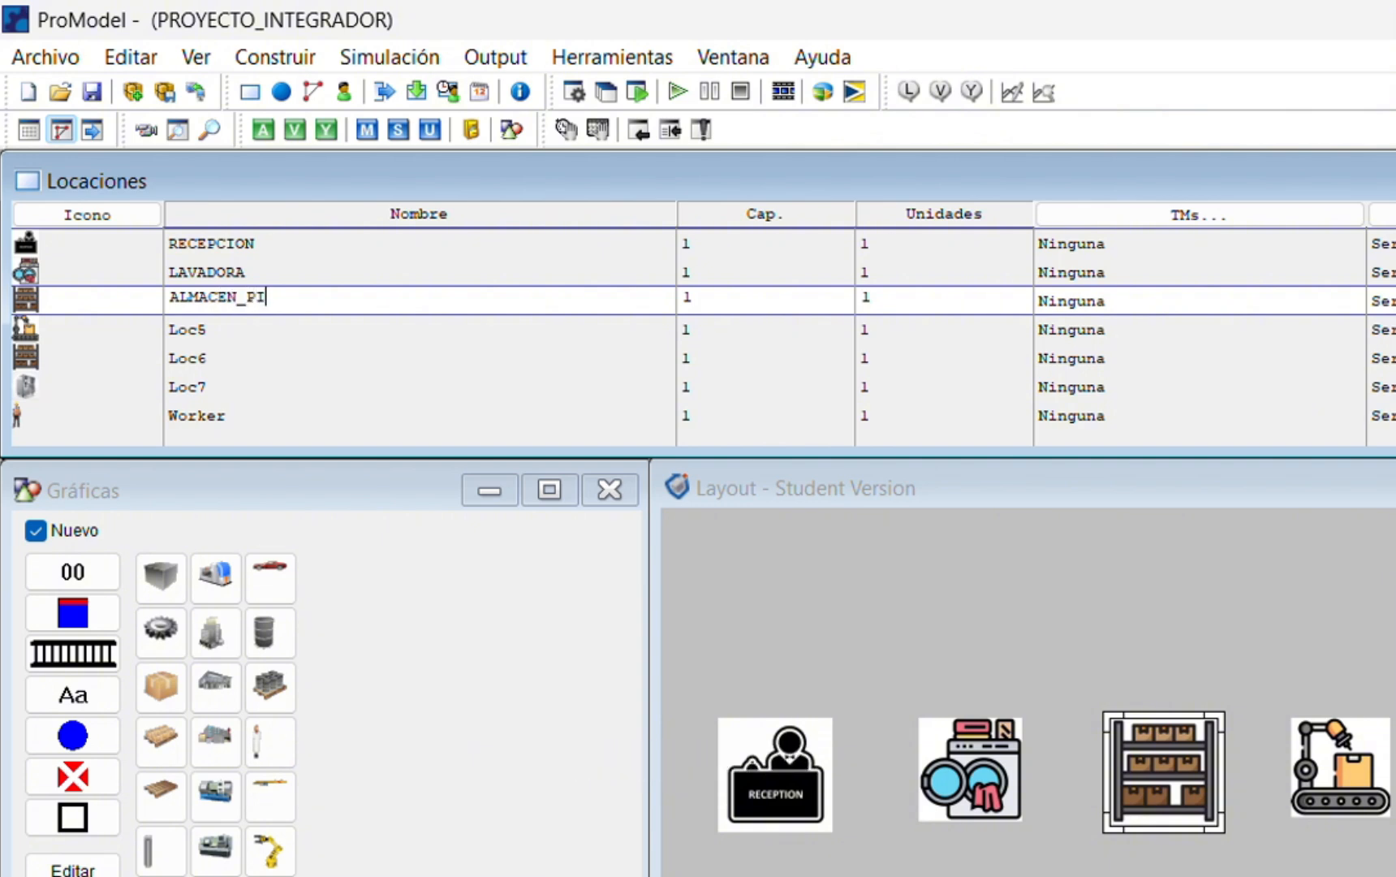
pyautogui.write('NTURA')
pyautogui.press('Return')
# Step: Rename the robotic conveyor location as PINTURA
pyautogui.press('BackSpace')
pyautogui.press('BackSpace')
pyautogui.press('BackSpace')
pyautogui.press('BackSpace')
pyautogui.write('PINTURA')
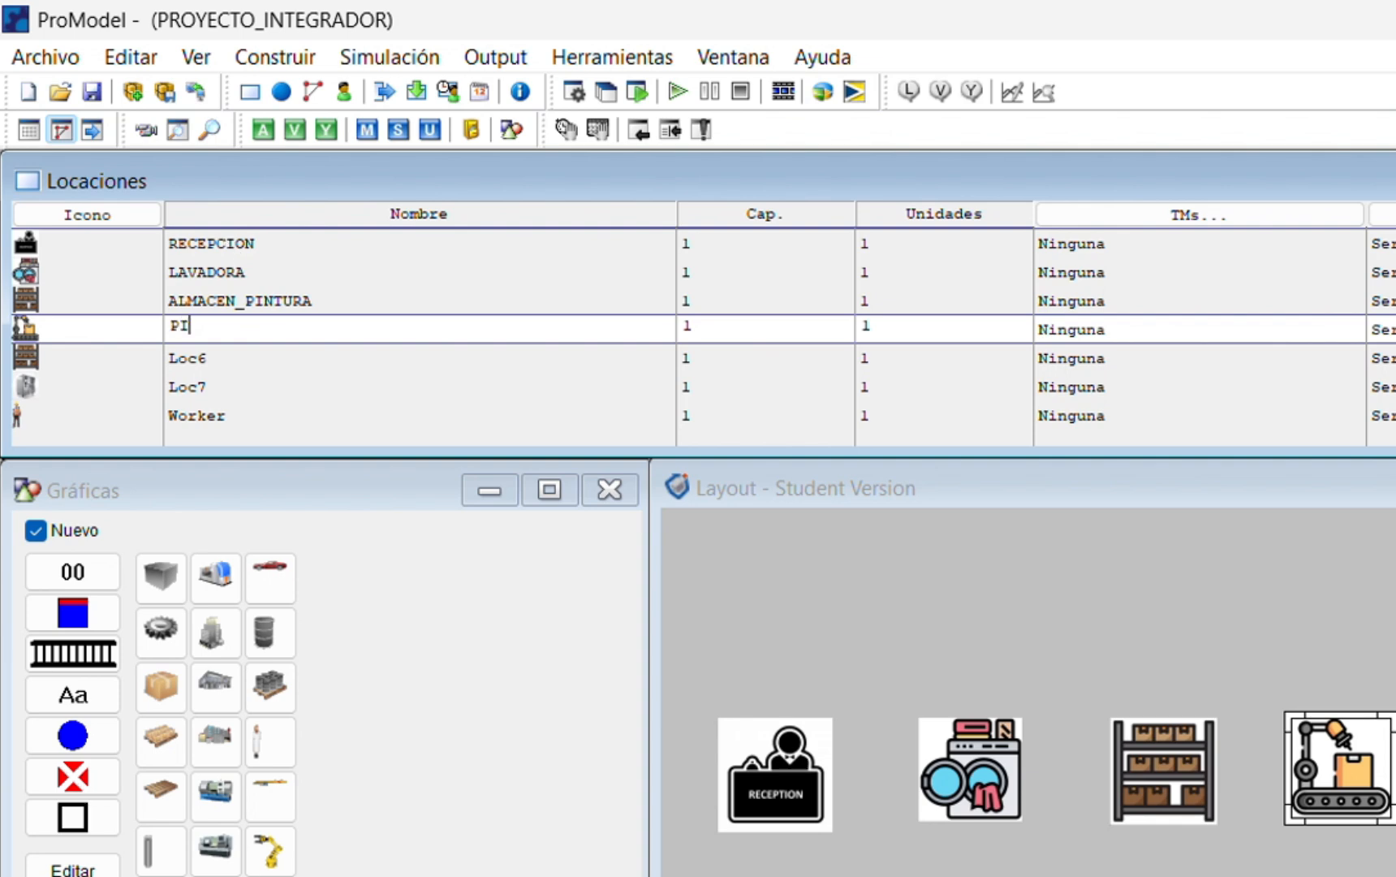
pyautogui.press('Return')
# Step: Rename the second storage rack location as ALMACEN_HORNO
pyautogui.press('BackSpace')
pyautogui.press('BackSpace')
pyautogui.press('BackSpace')
pyautogui.press('BackSpace')
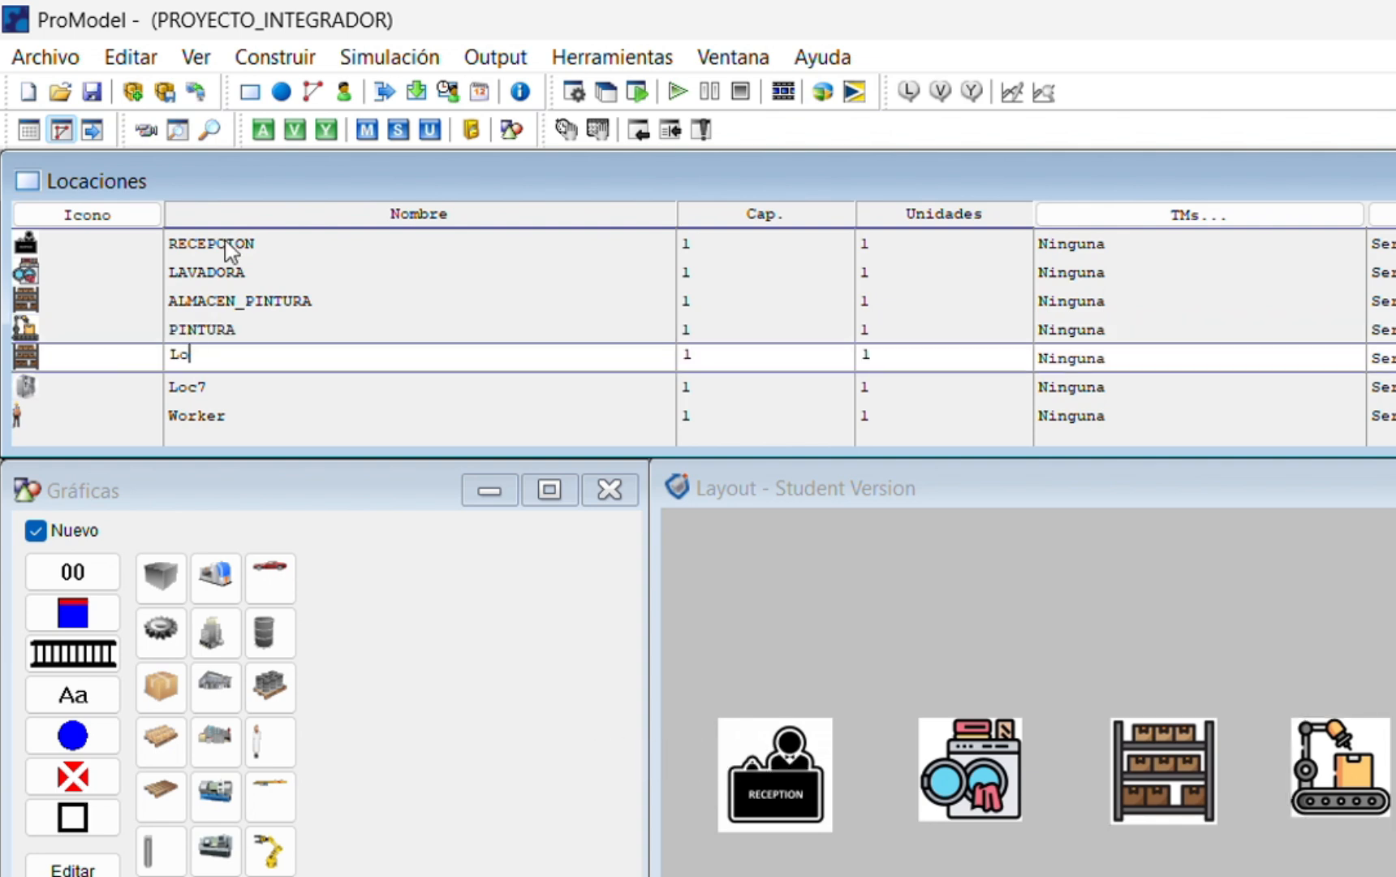
pyautogui.write('ALMACEN_')
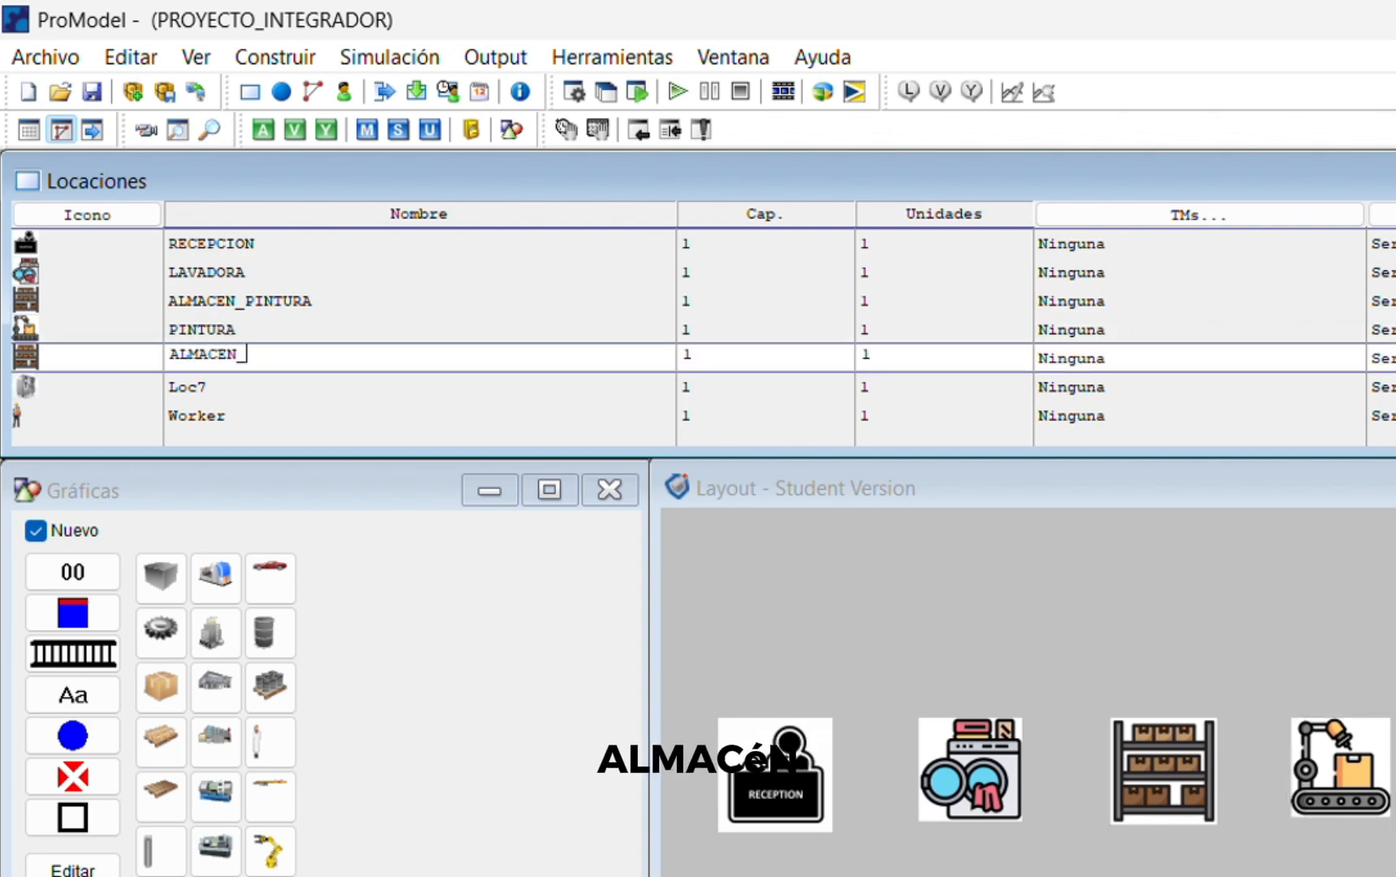
pyautogui.write('H')
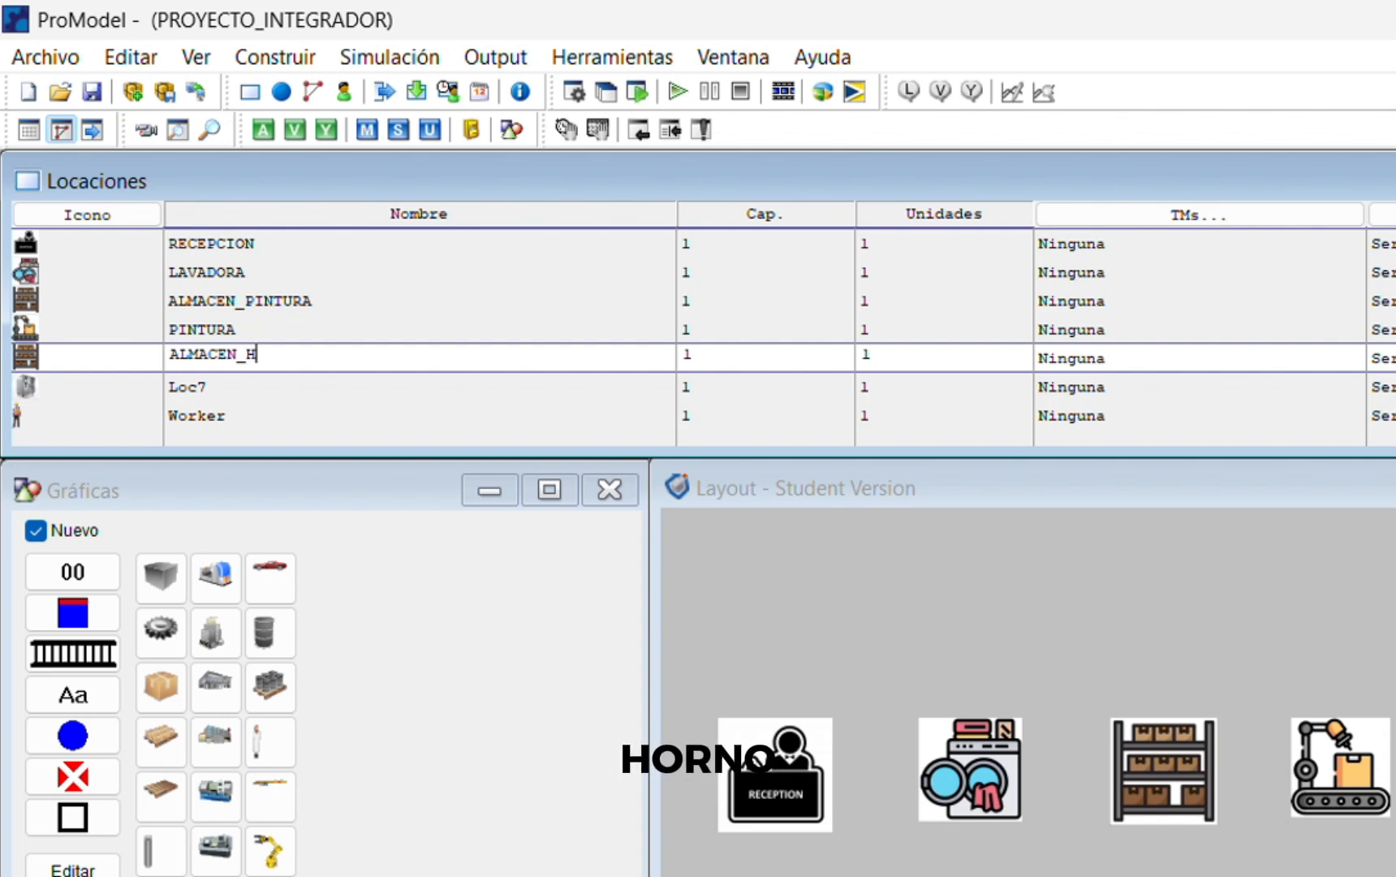
pyautogui.write('ORNO')
pyautogui.press('Return')
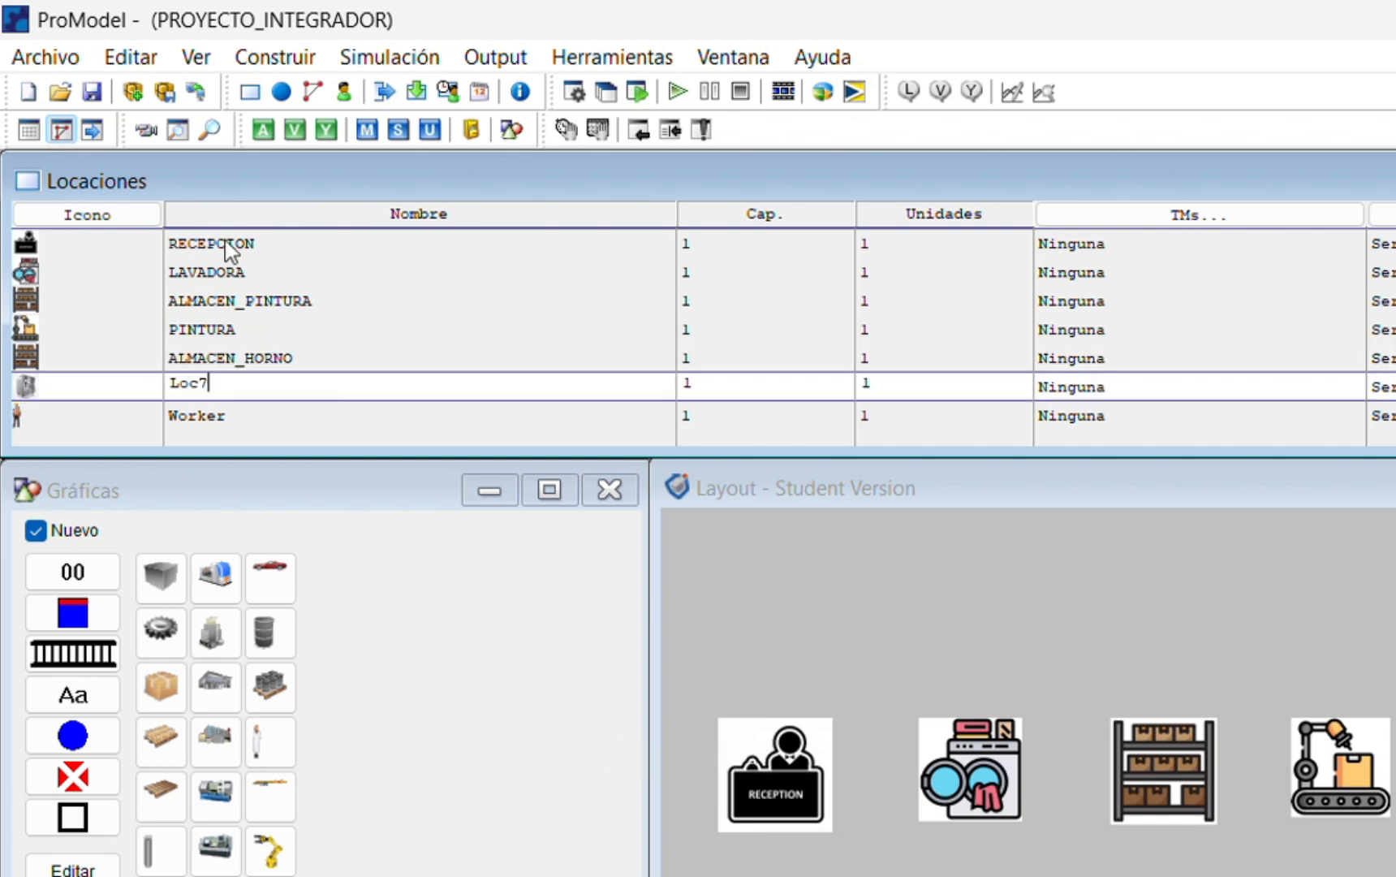
# Step: Rename the oven location as HORNO
pyautogui.press('BackSpace')
pyautogui.press('BackSpace')
pyautogui.press('BackSpace')
pyautogui.press('BackSpace')
pyautogui.write('HRNO')
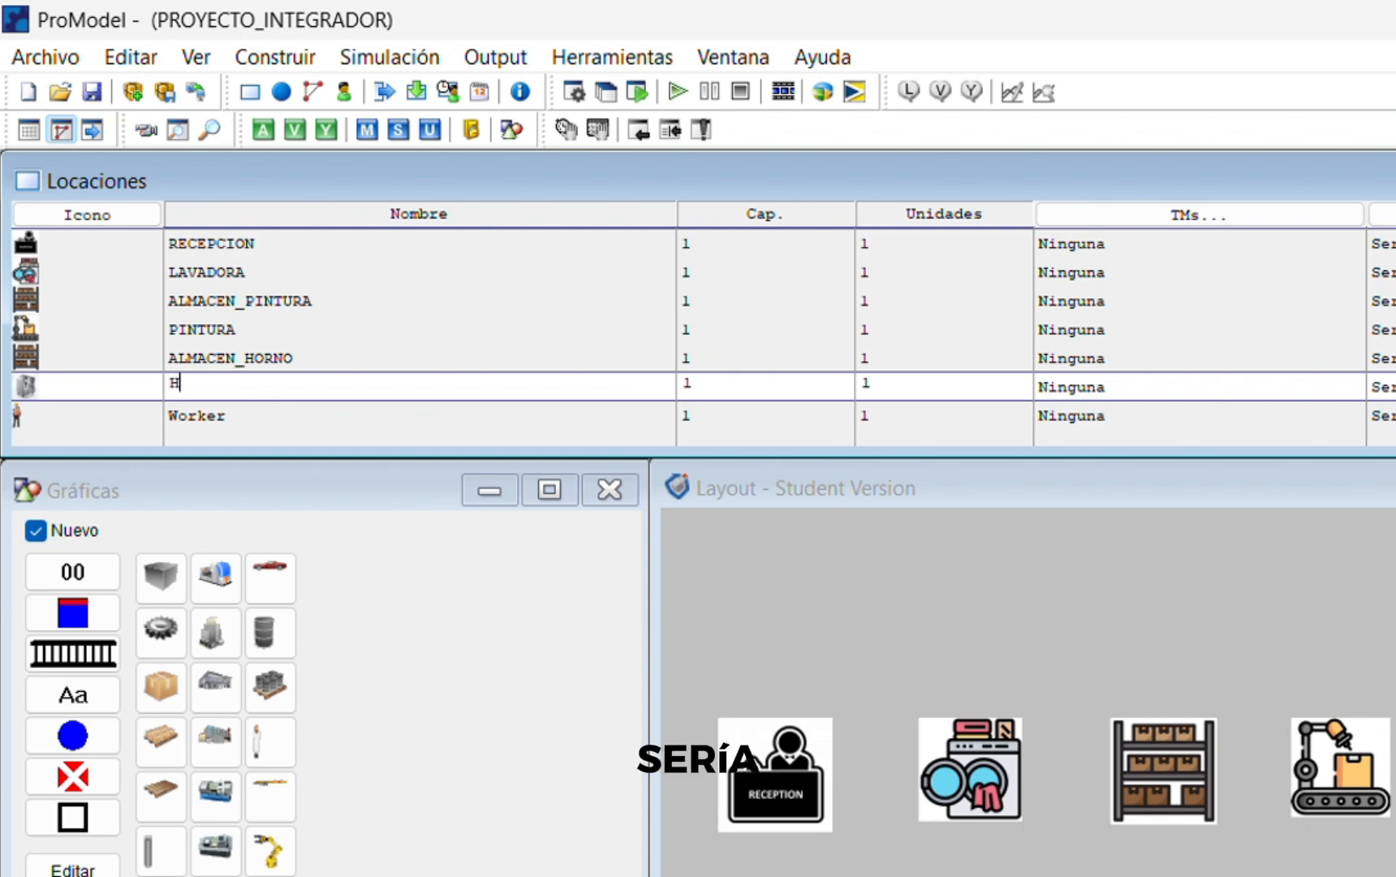
pyautogui.press('BackSpace')
pyautogui.press('BackSpace')
pyautogui.press('BackSpace')
pyautogui.write('ORNO')
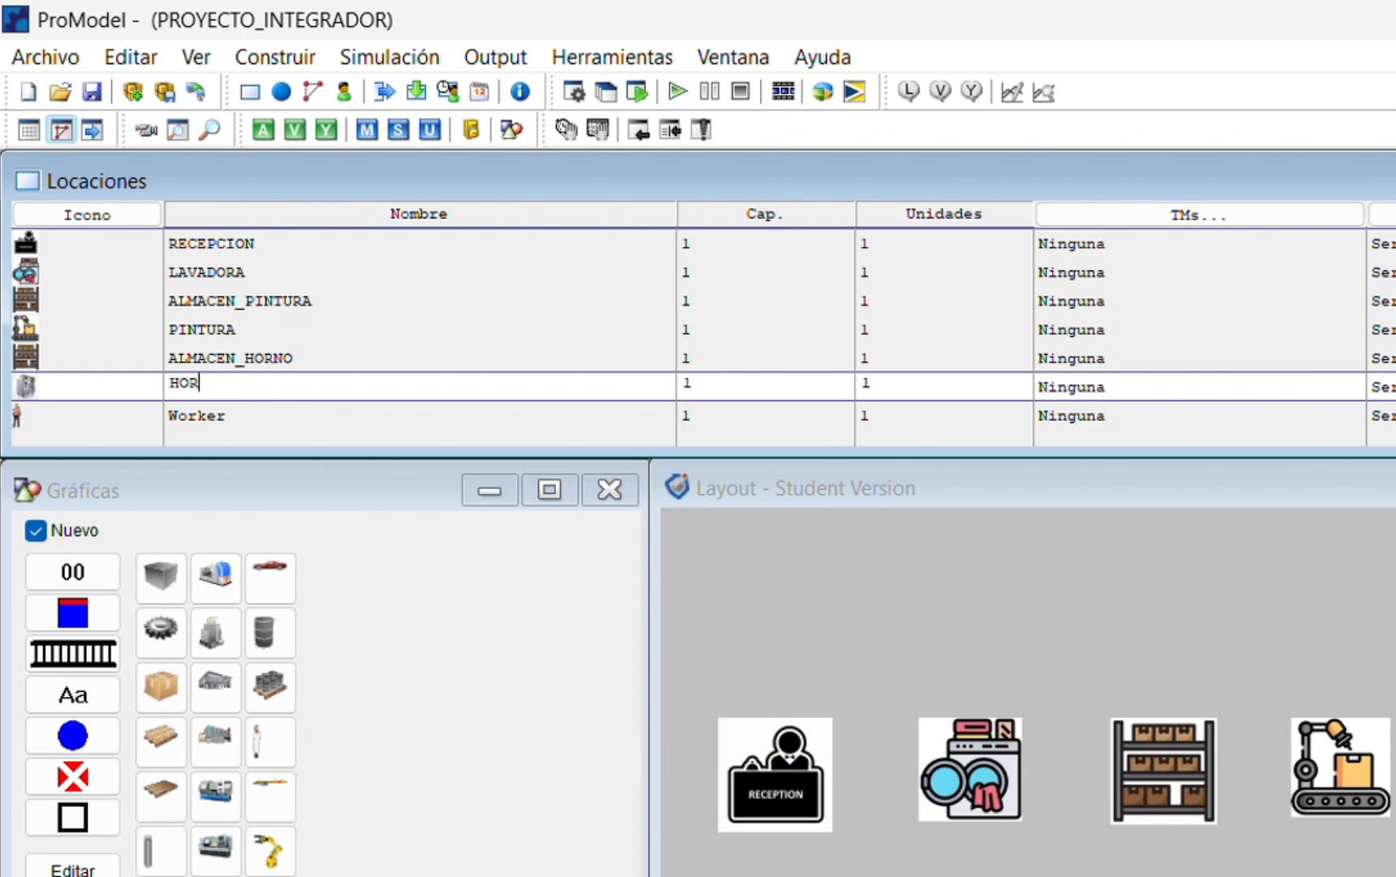
pyautogui.press('Return')
# Step: Rename the worker location as OPERADOR
pyautogui.press('BackSpace')
pyautogui.press('BackSpace')
pyautogui.press('BackSpace')
pyautogui.press('BackSpace')
pyautogui.press('BackSpace')
pyautogui.press('BackSpace')
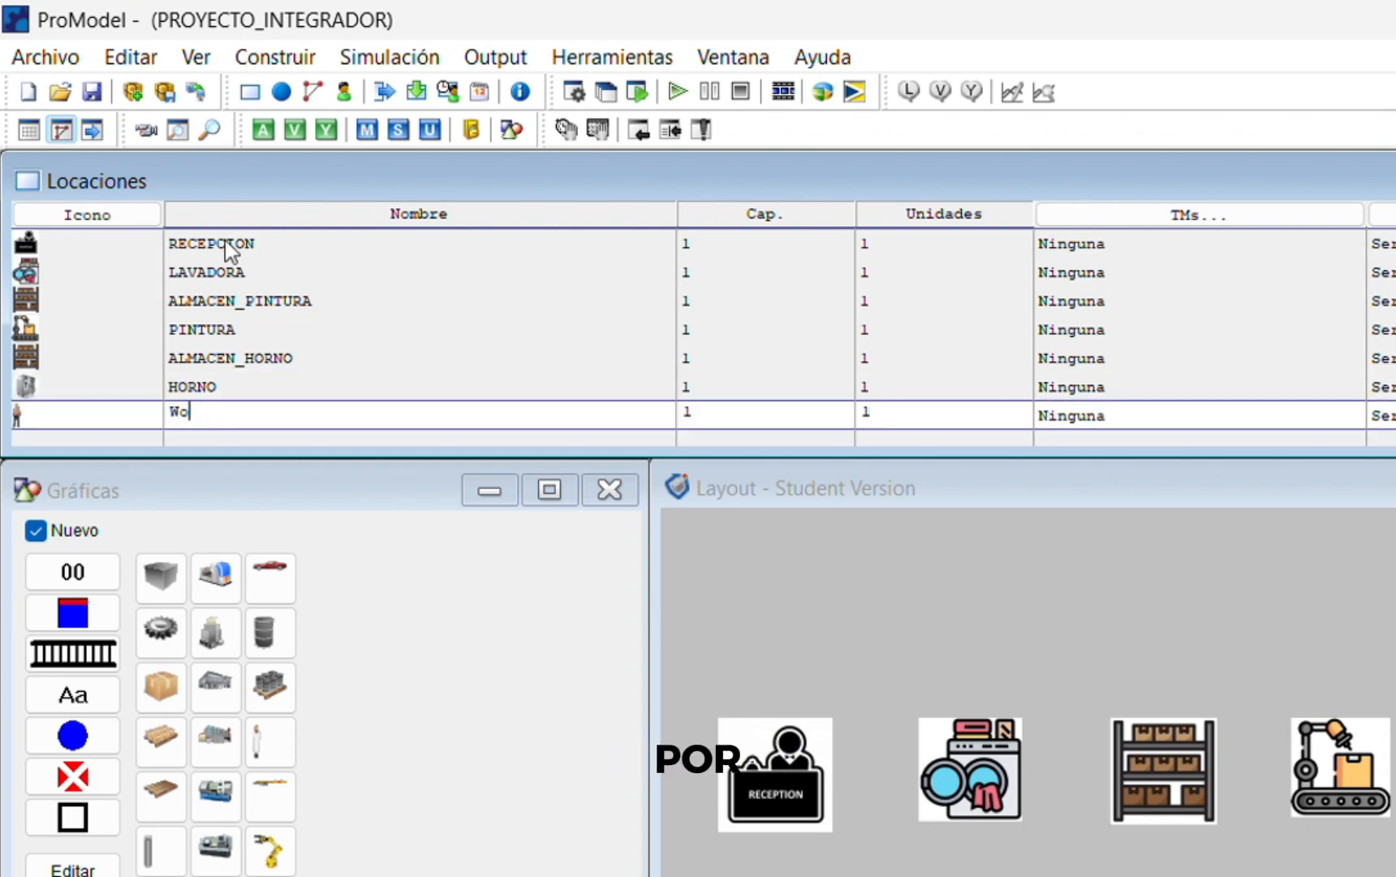
pyautogui.write('OPERADOR')
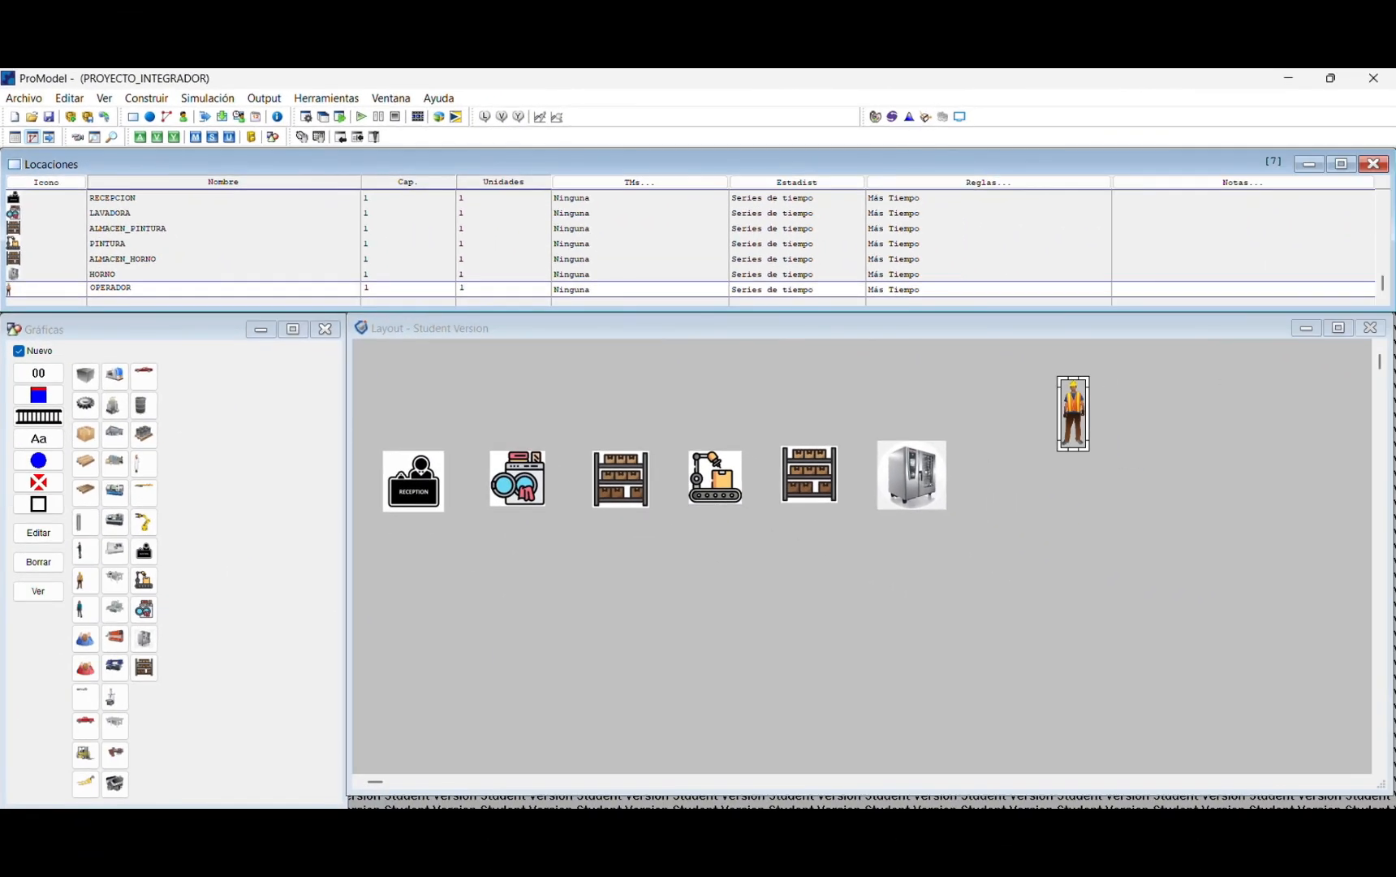
# Step: Set the capacity of the RECEPCION location to INF
pyautogui.click(159, 202)
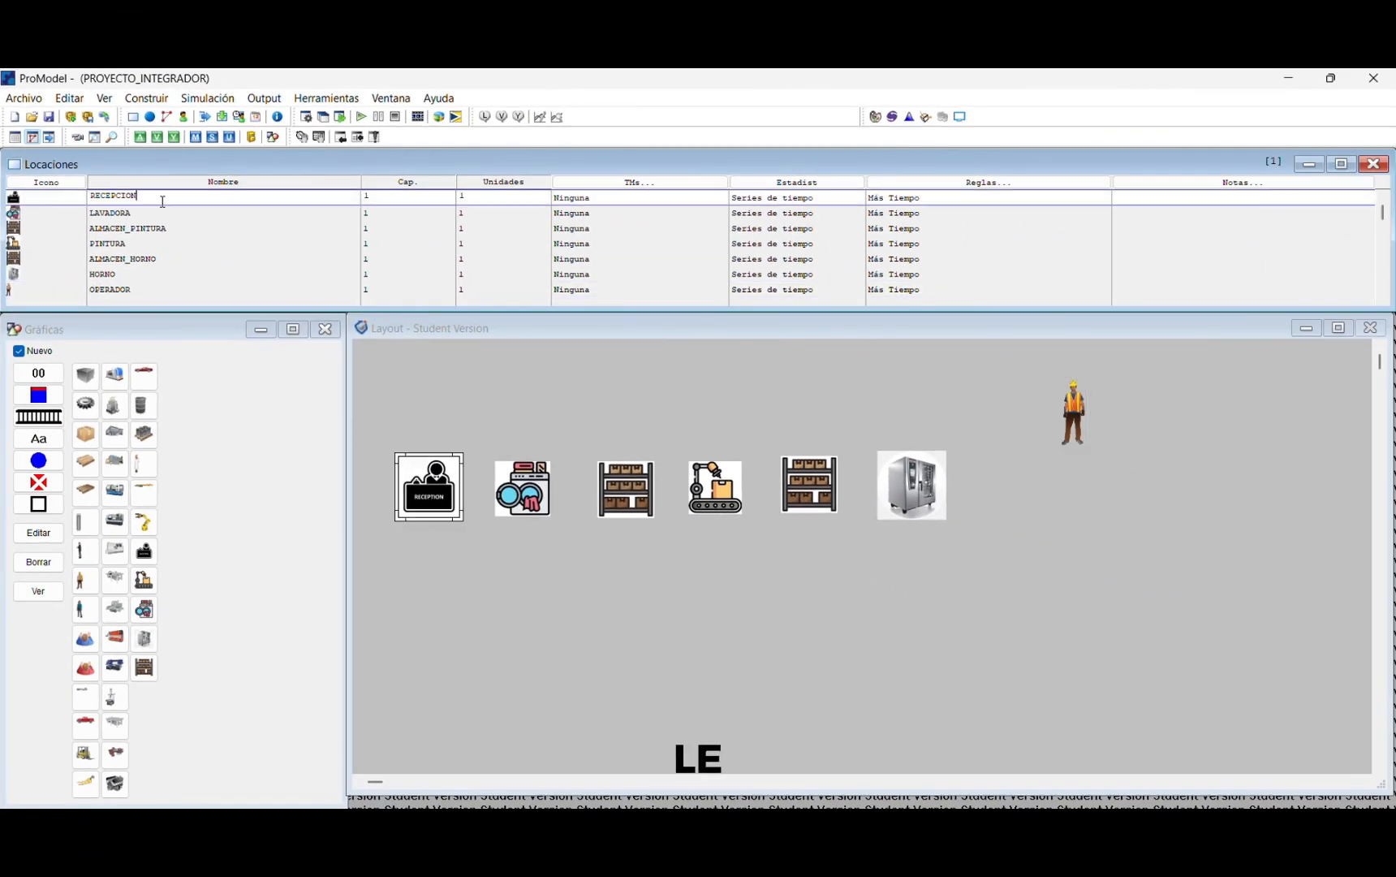
pyautogui.click(344, 212)
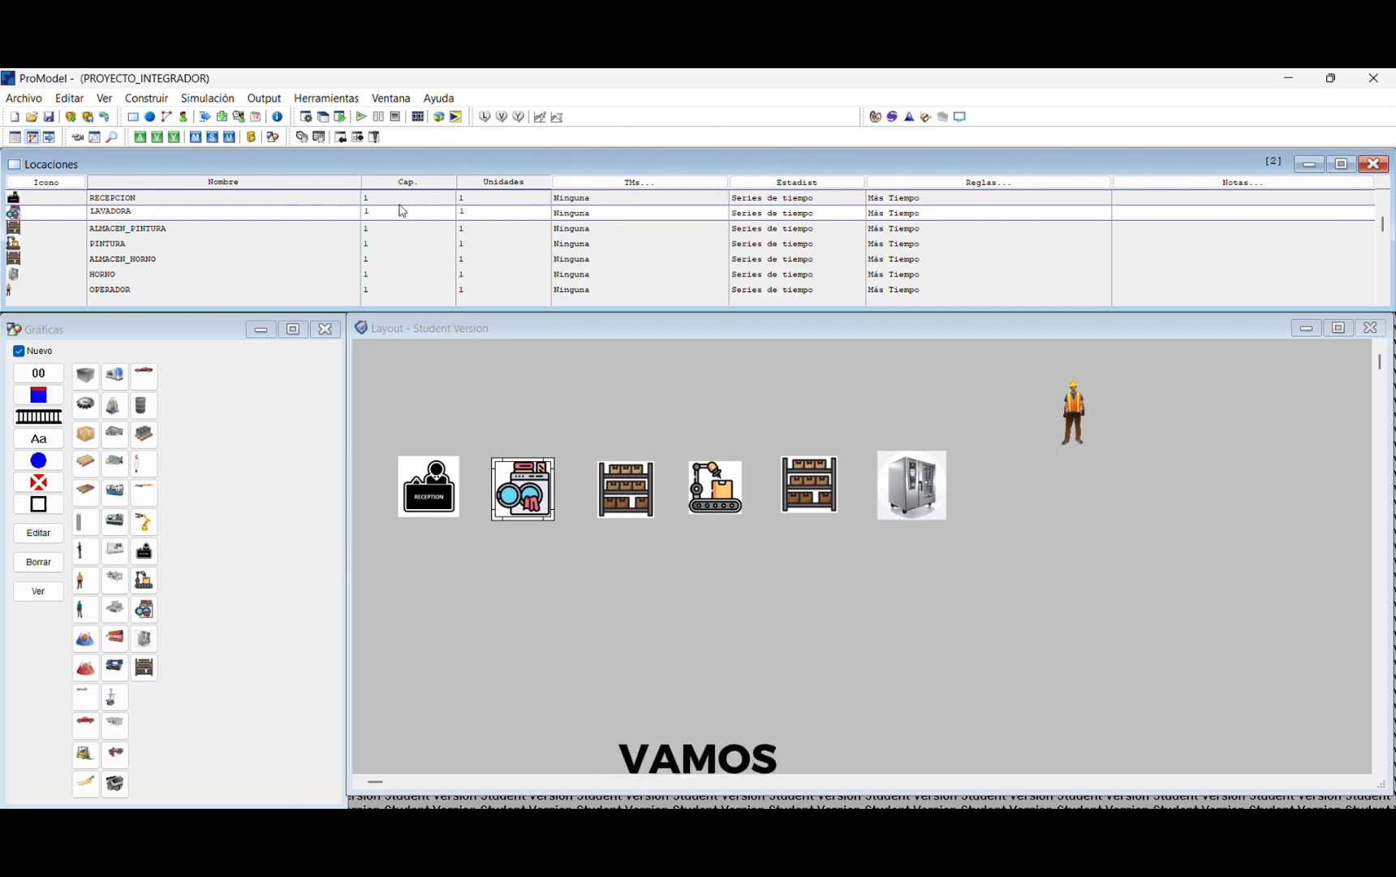
pyautogui.click(375, 198)
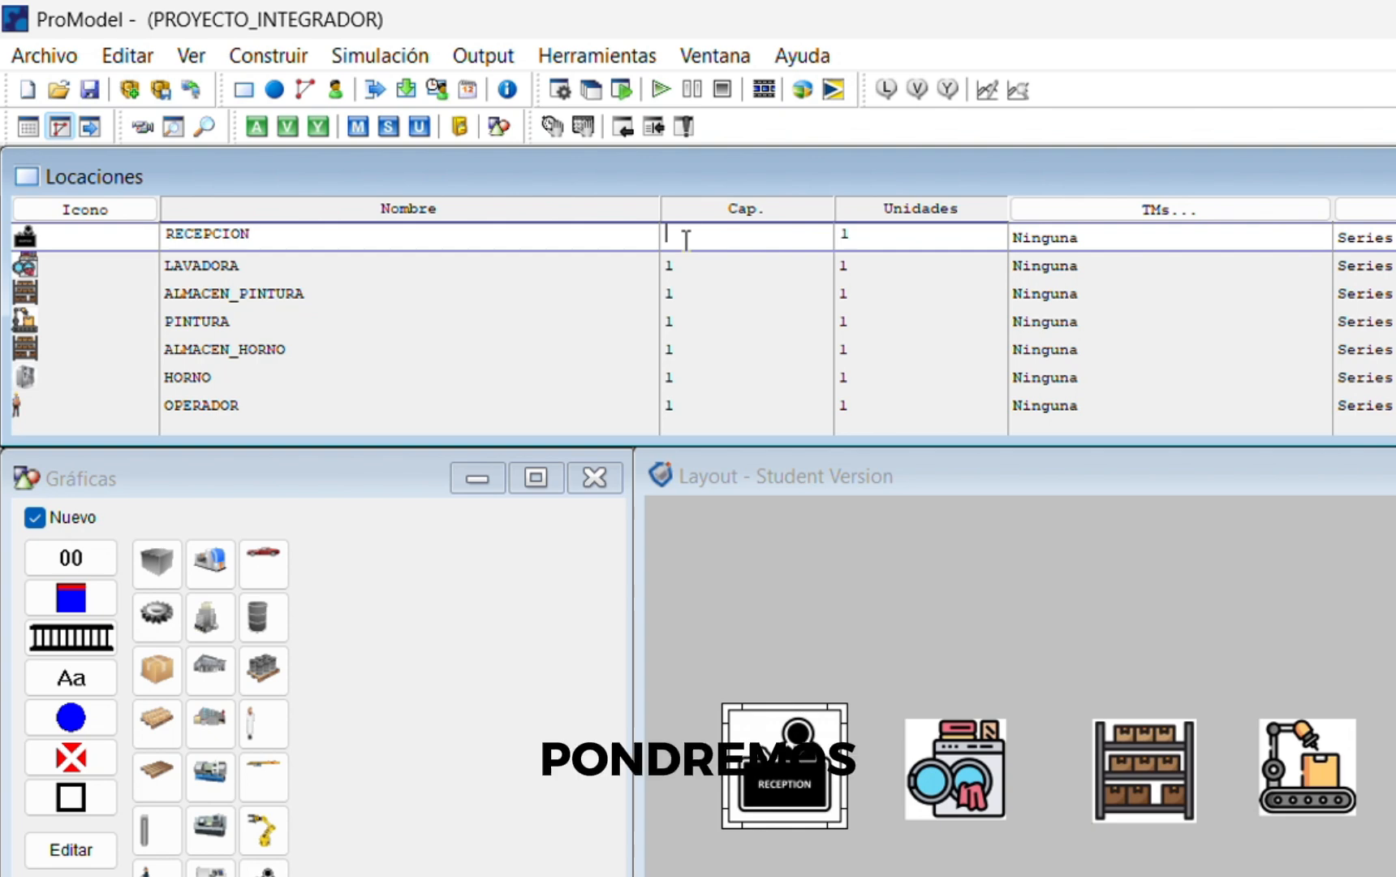
pyautogui.write('INF')
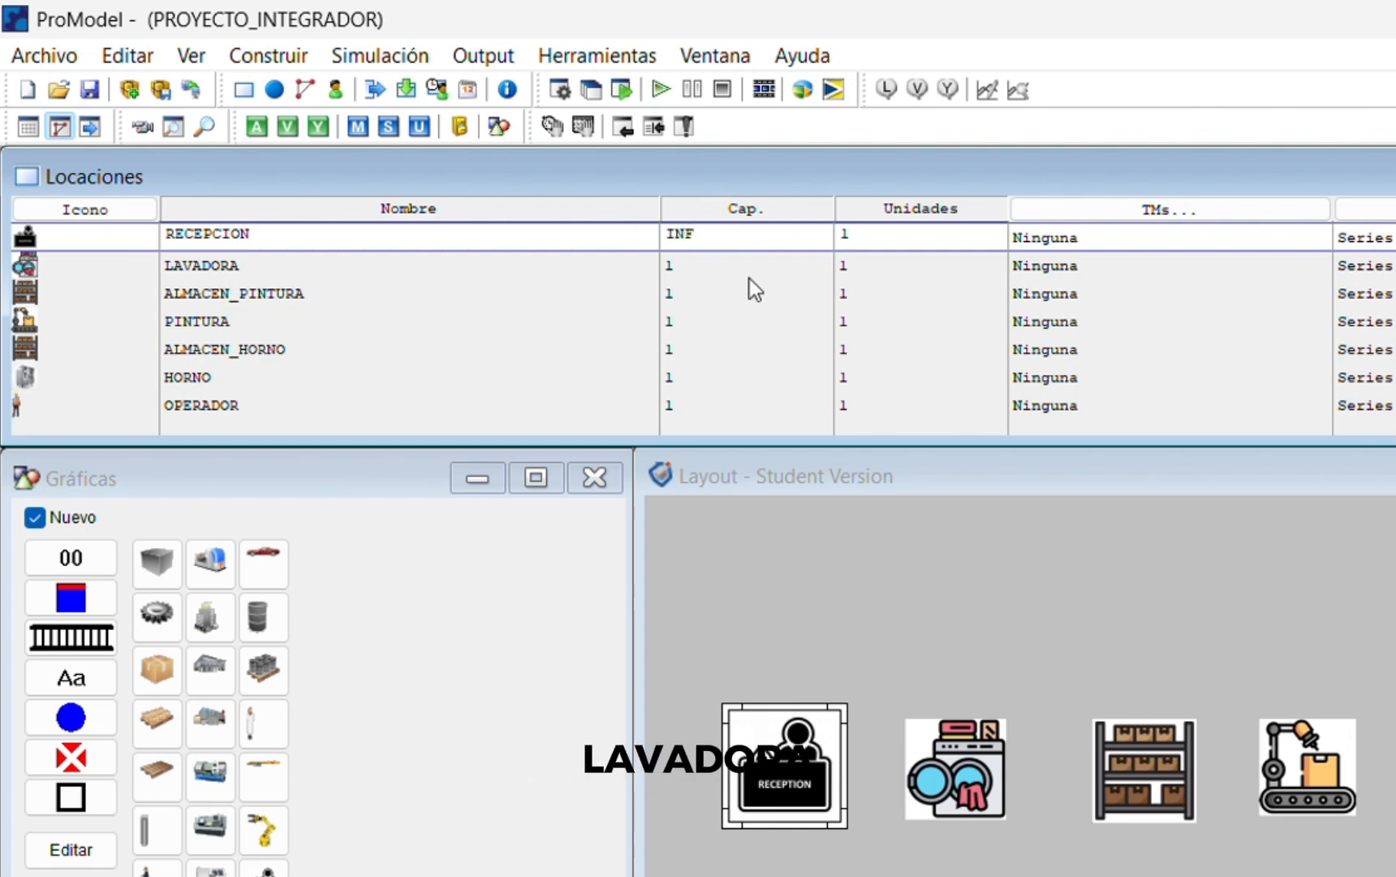
# Step: Set the capacity of LAVADORA to 5 and of ALMACEN_PINTURA to 10
pyautogui.click(692, 263)
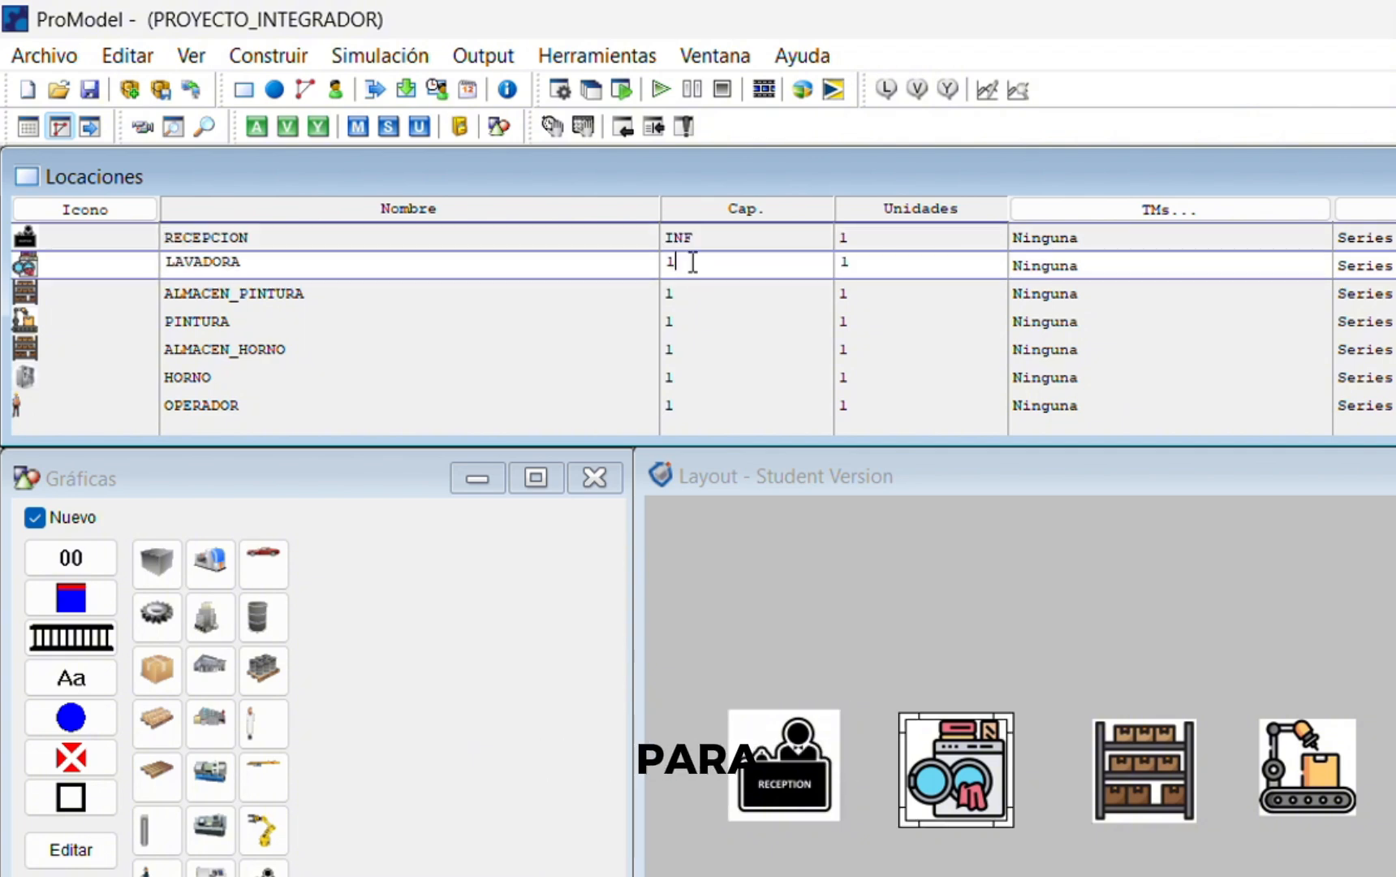
pyautogui.write('5')
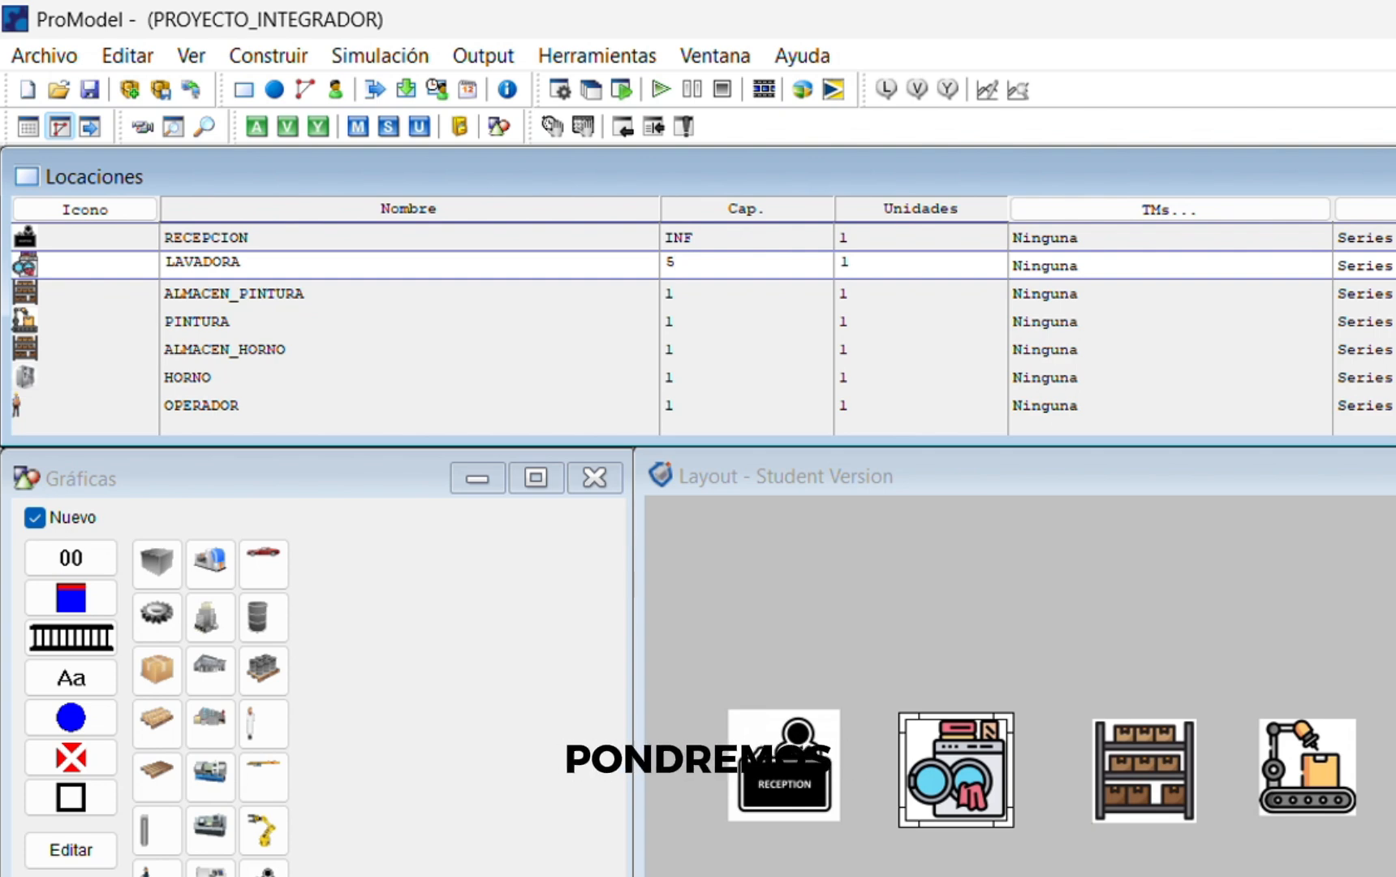
pyautogui.press('Down')
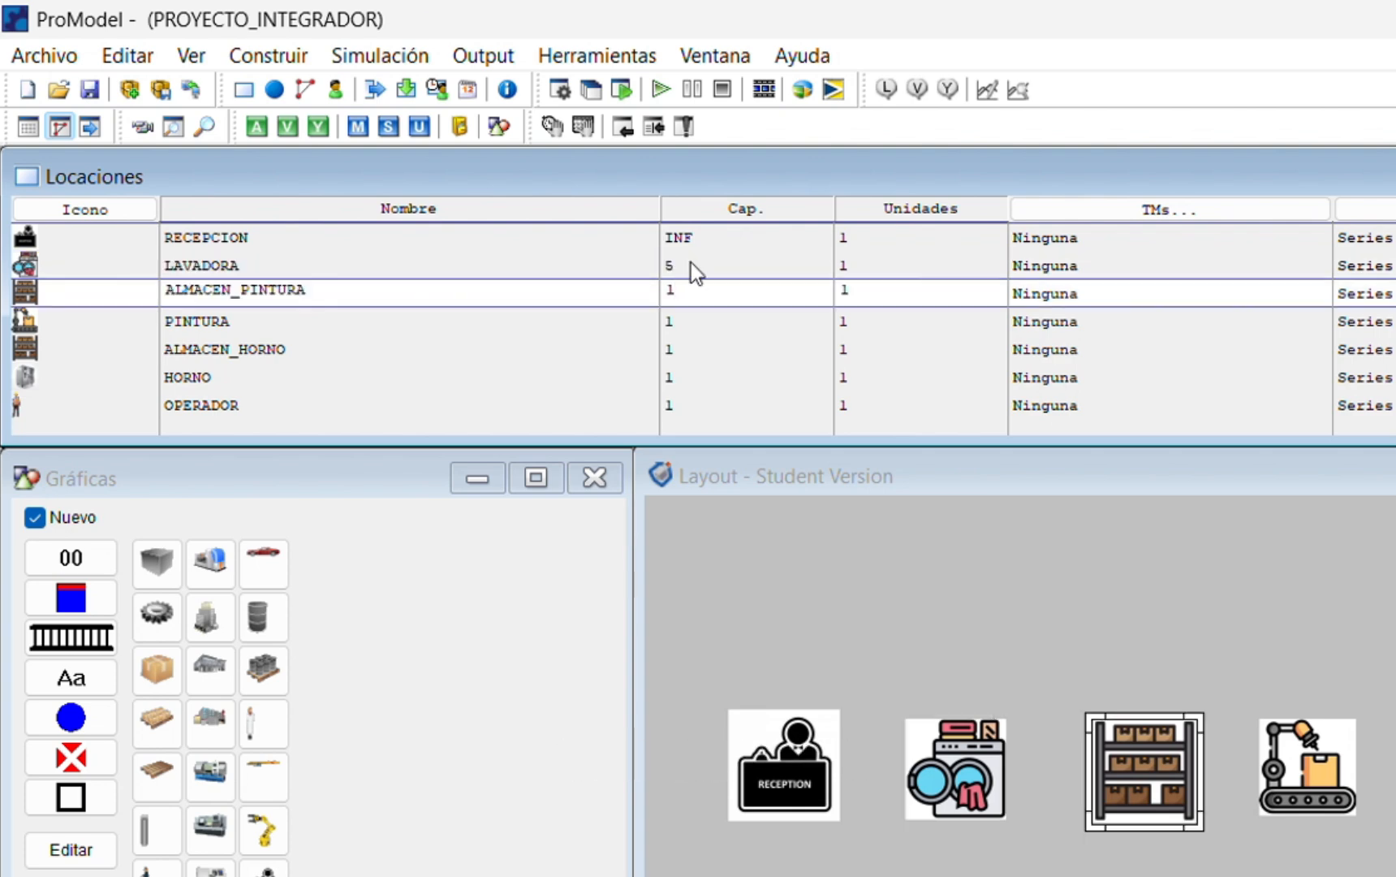
pyautogui.write('10')
pyautogui.press('Down')
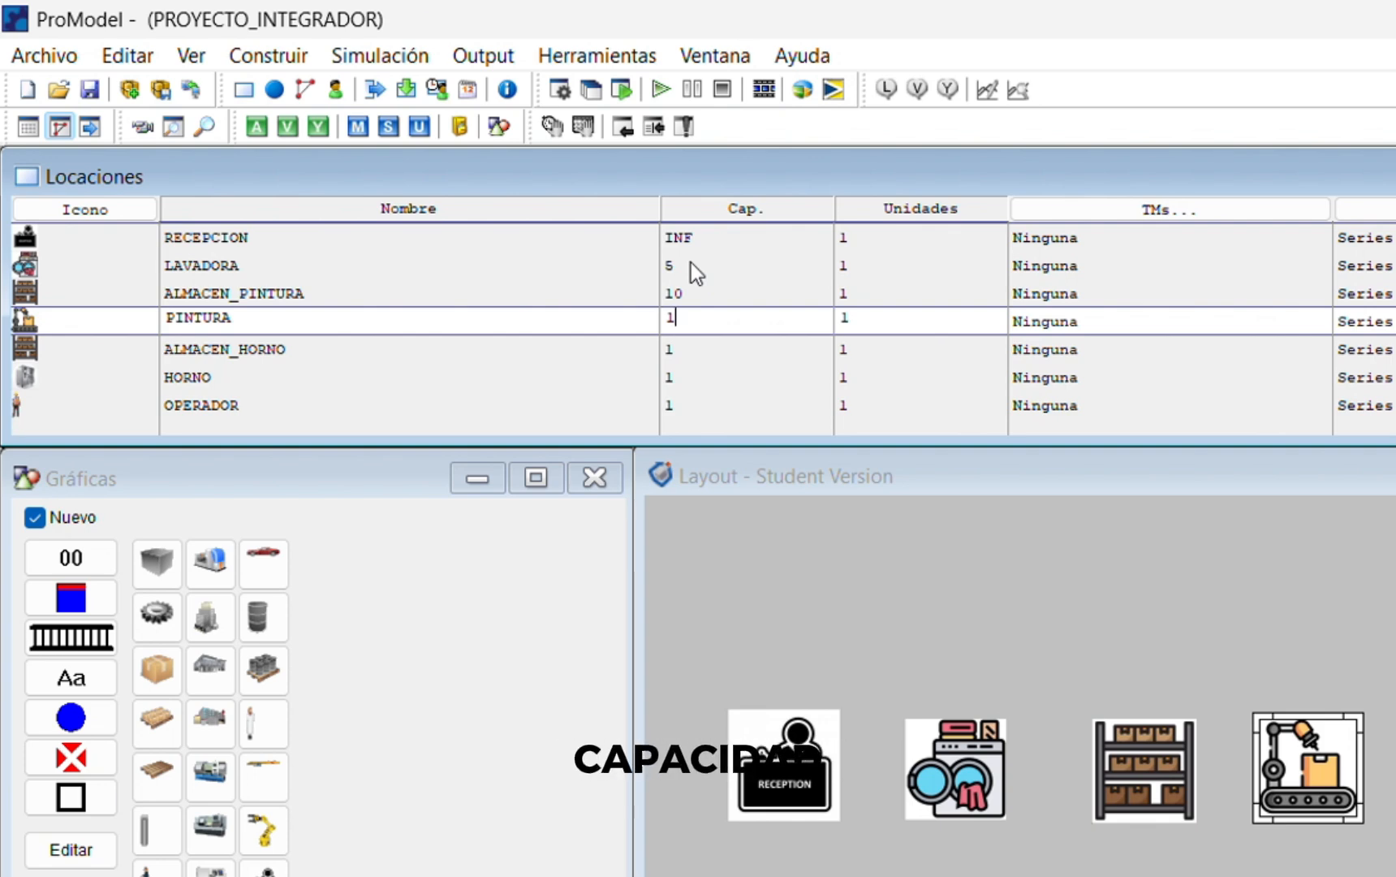
# Step: Set the capacity of PINTURA to 3 and of ALMACEN_HORNO to 10
pyautogui.press('BackSpace')
pyautogui.write('3')
pyautogui.press('Down')
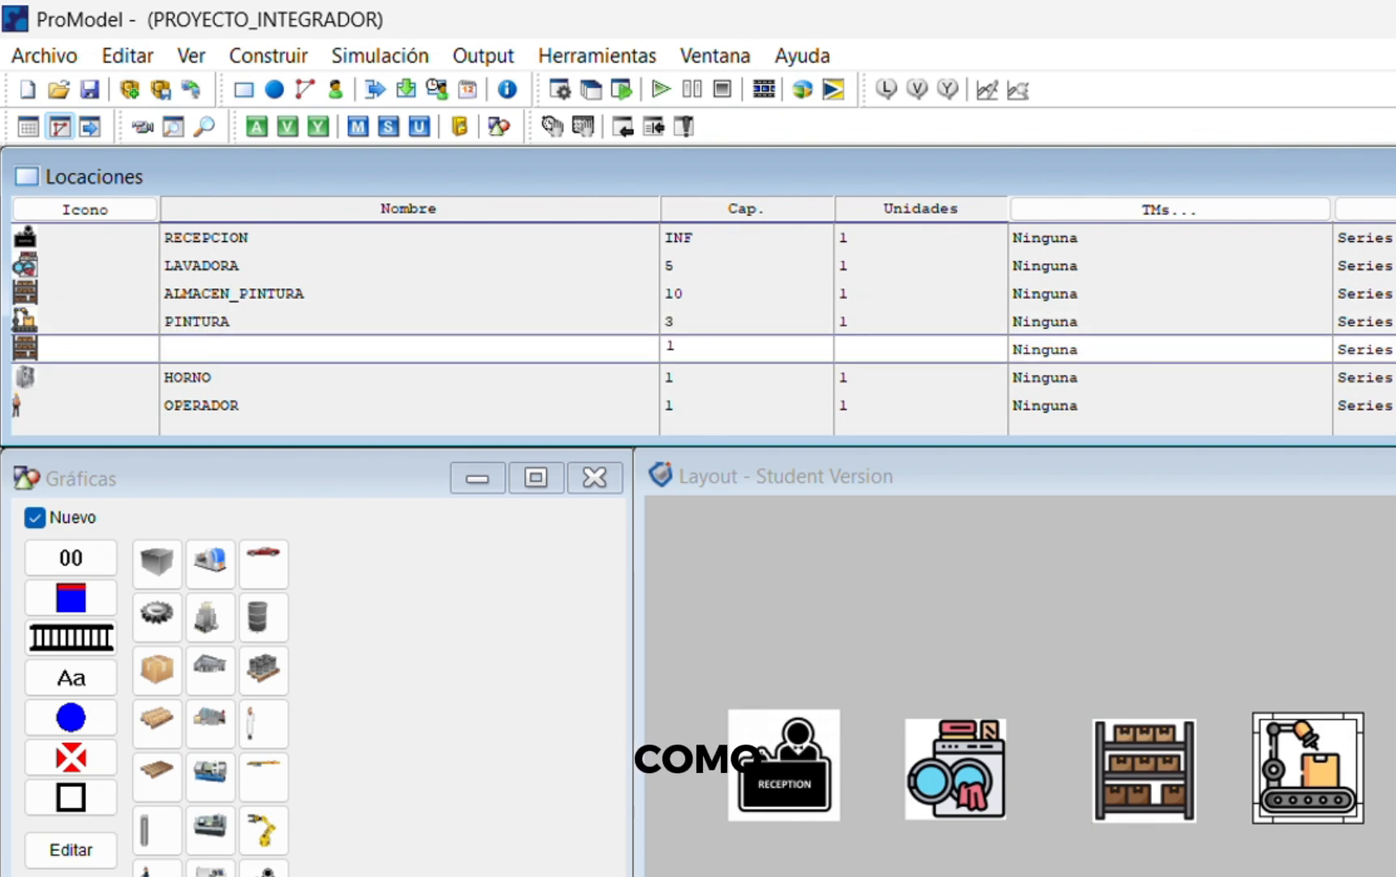
pyautogui.write('0')
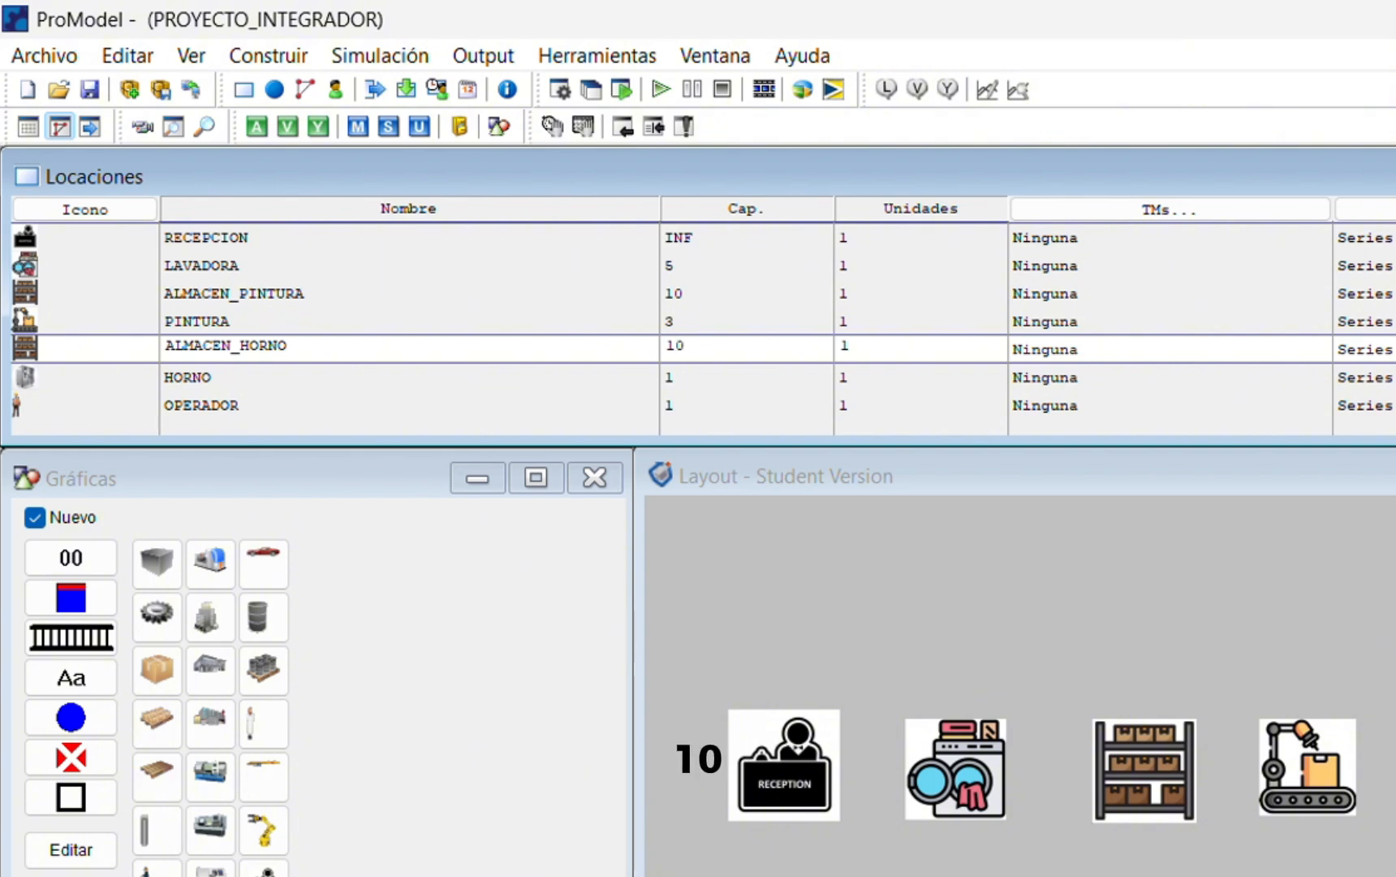
pyautogui.press('Down')
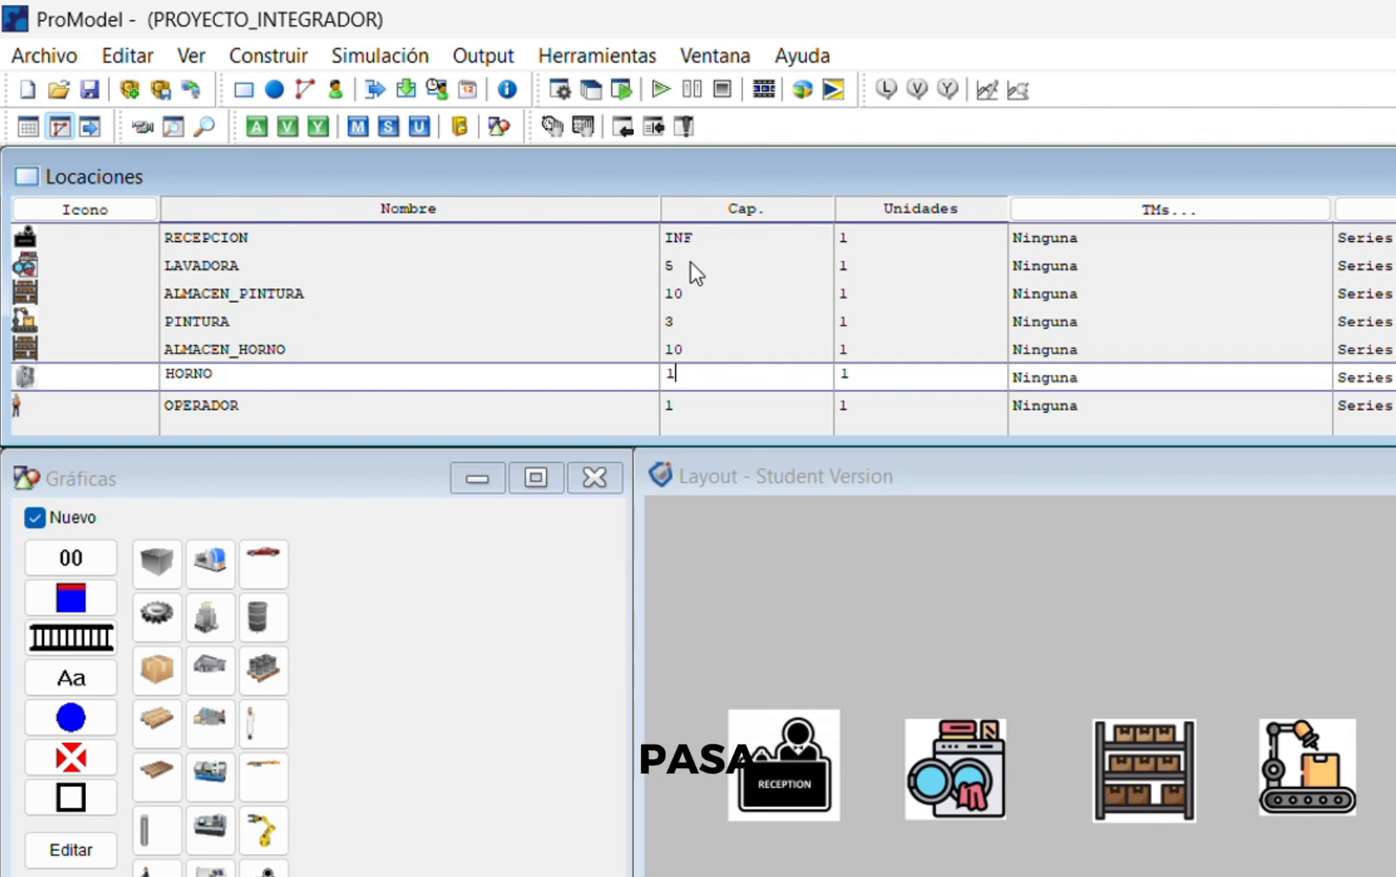
# Step: Set the number of units of the OPERADOR location to 2
pyautogui.press('Down')
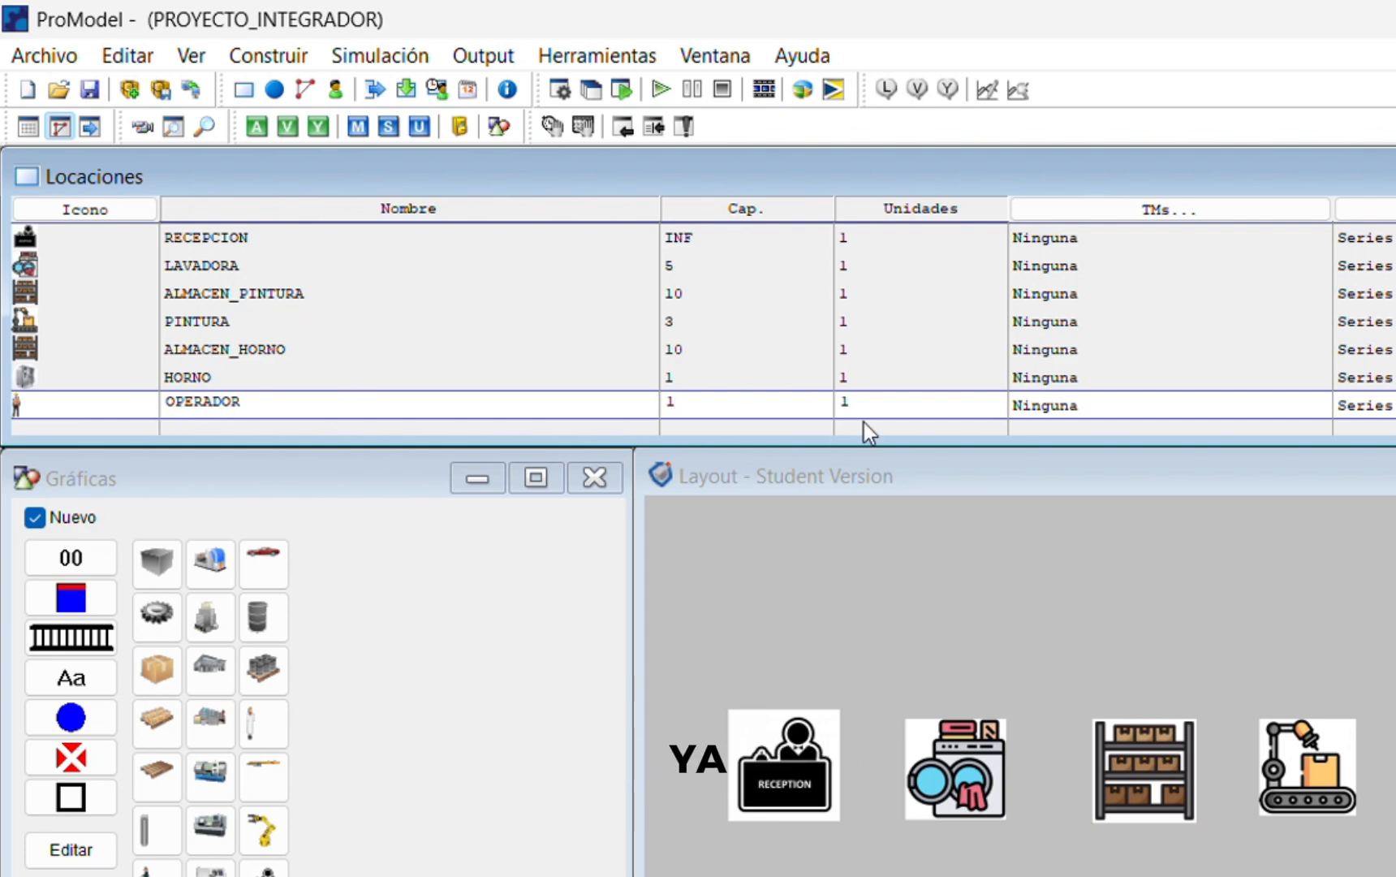
pyautogui.click(881, 400)
pyautogui.press('BackSpace')
pyautogui.write('2')
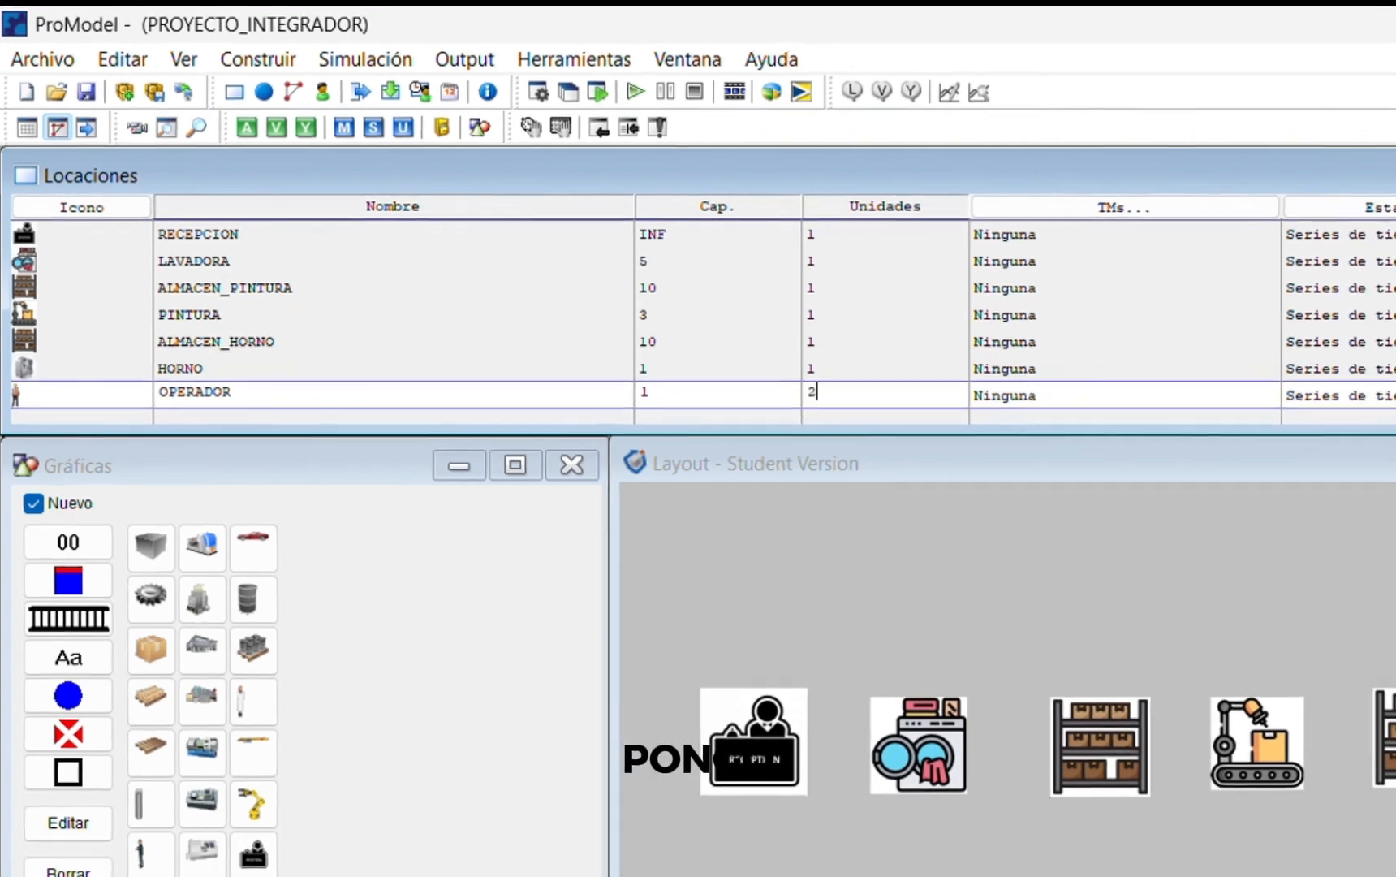
pyautogui.press('Return')
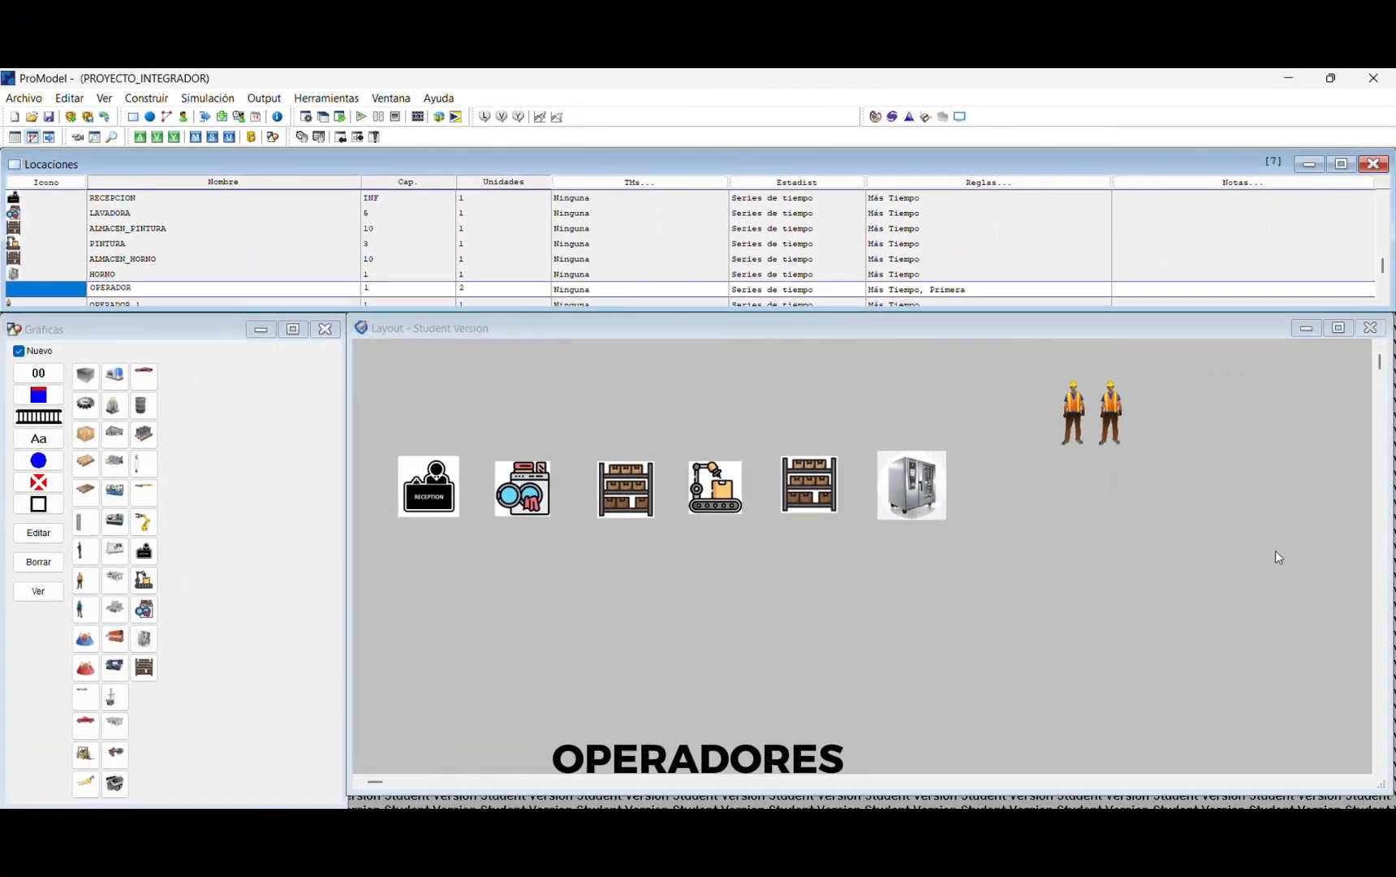
# Step: Move the second operator unit in the layout directly below the first one
pyautogui.click(1393, 568)
pyautogui.click(1362, 481)
pyautogui.moveTo(1110, 416); pyautogui.dragTo(1072, 515)
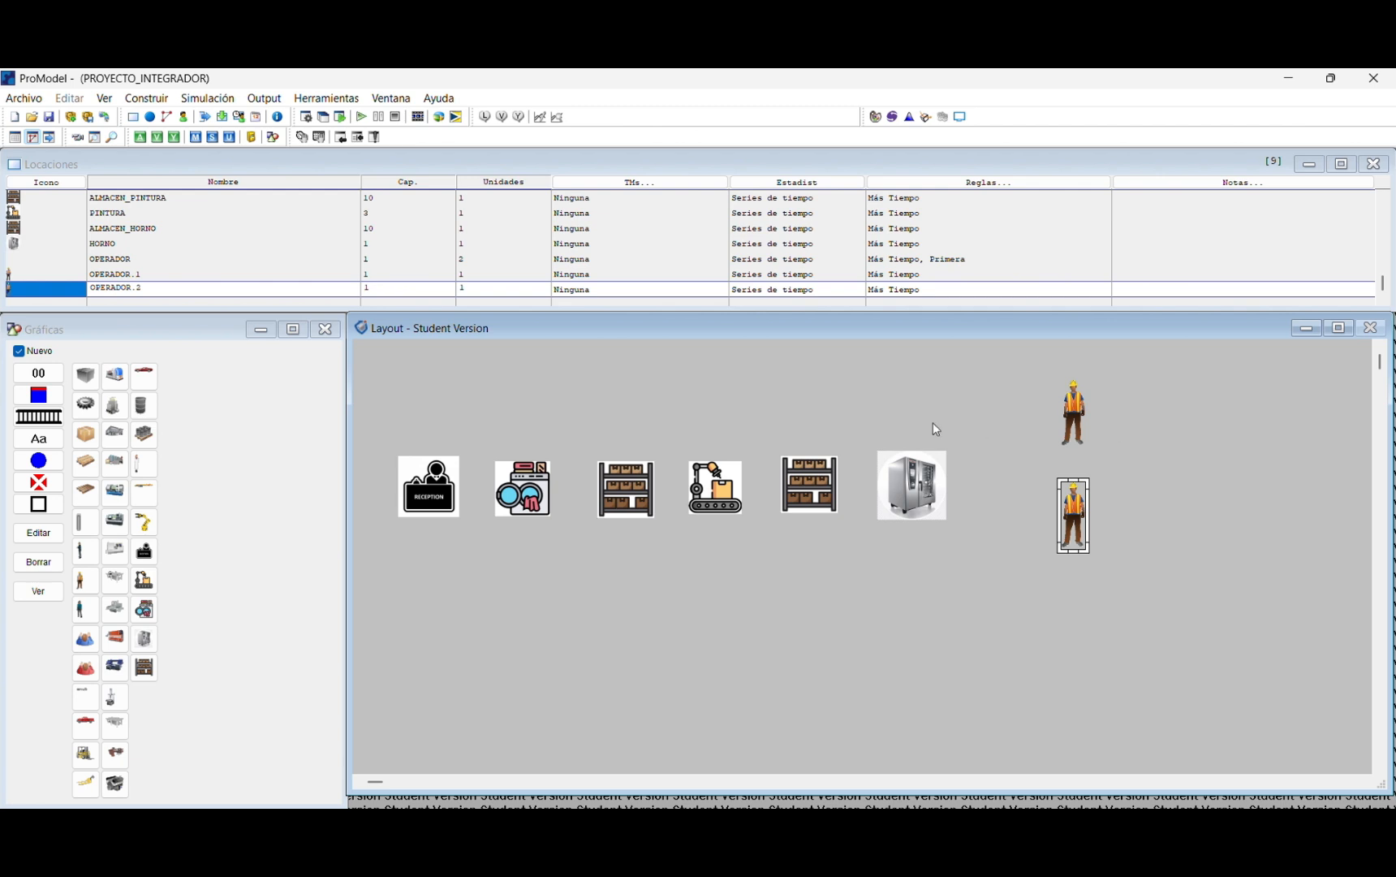
# Step: Turn off the Nuevo option and place an entity spot at the centre of the RECEPCION and LAVADORA icons
pyautogui.click(19, 352)
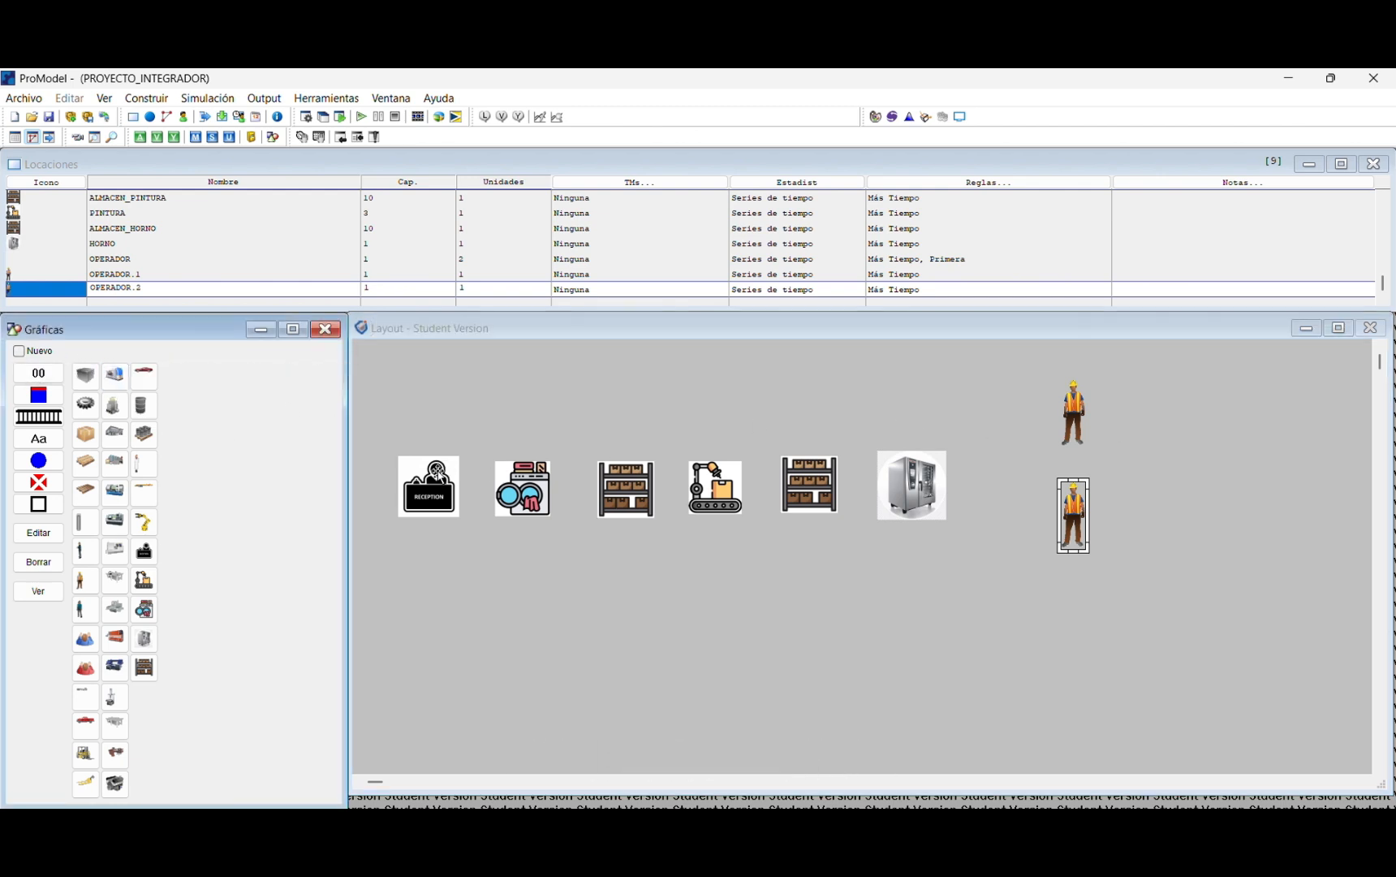
pyautogui.click(435, 487)
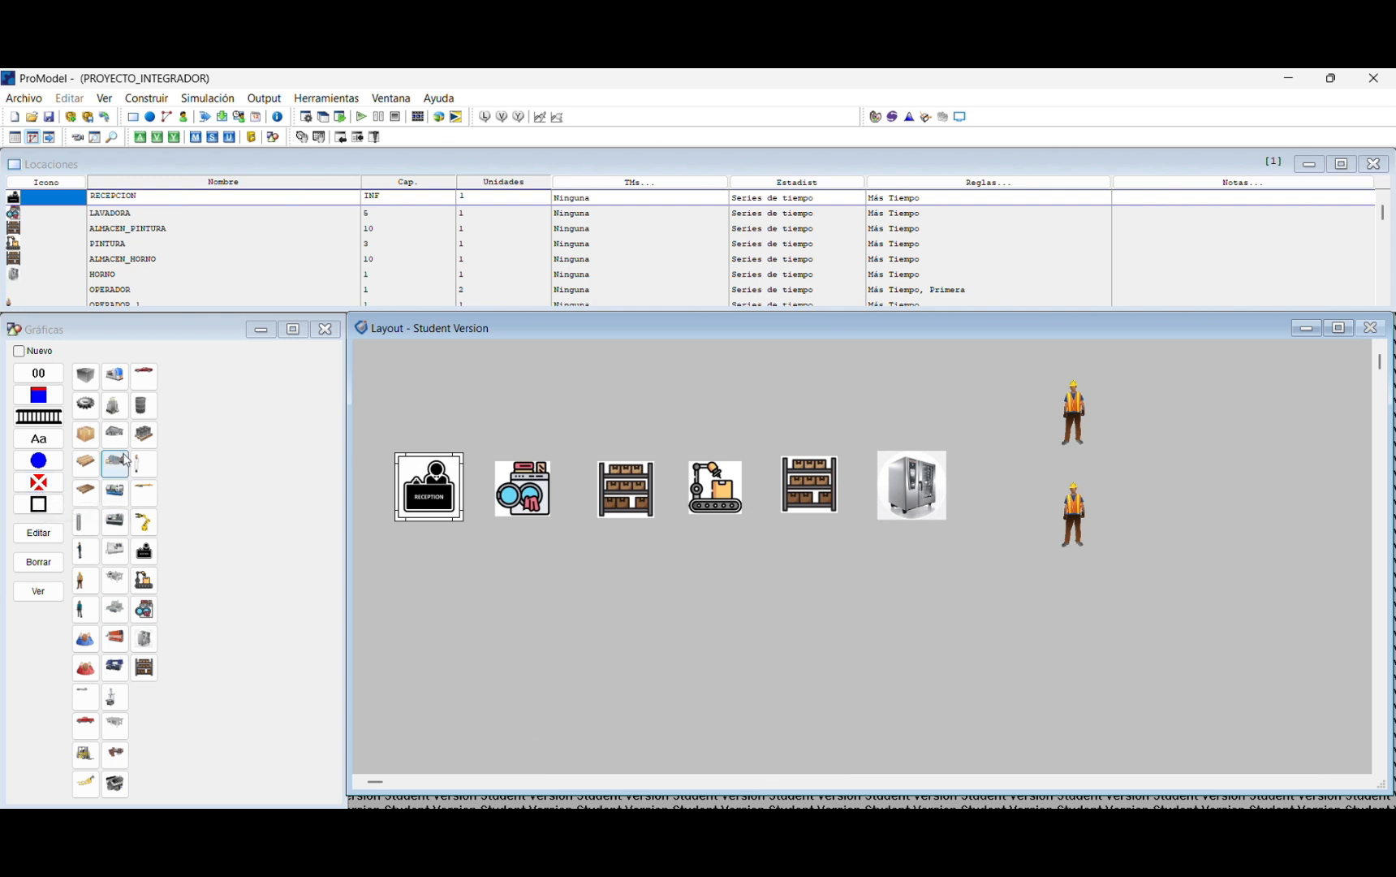
pyautogui.click(38, 485)
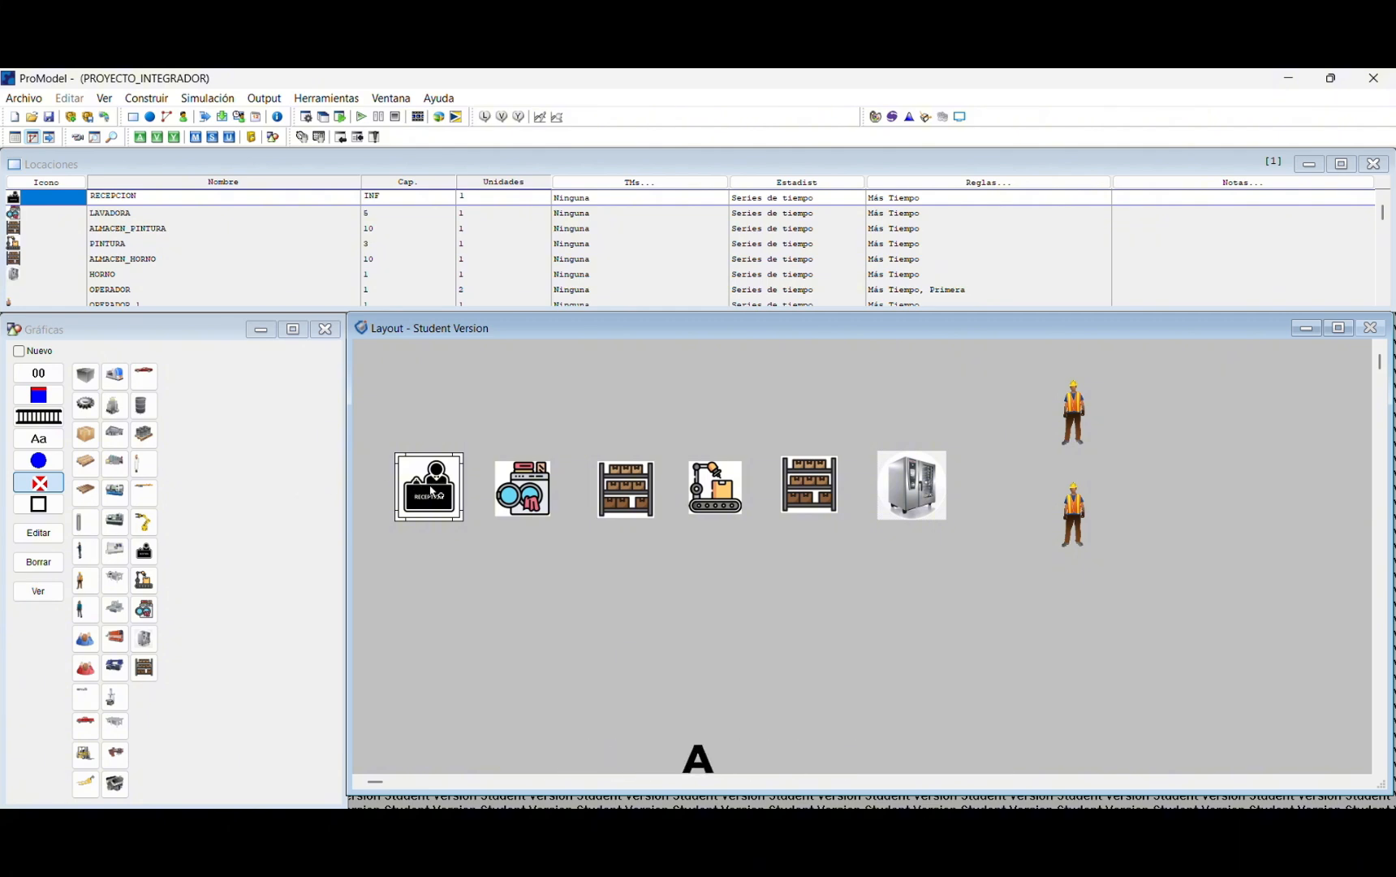
pyautogui.click(431, 490)
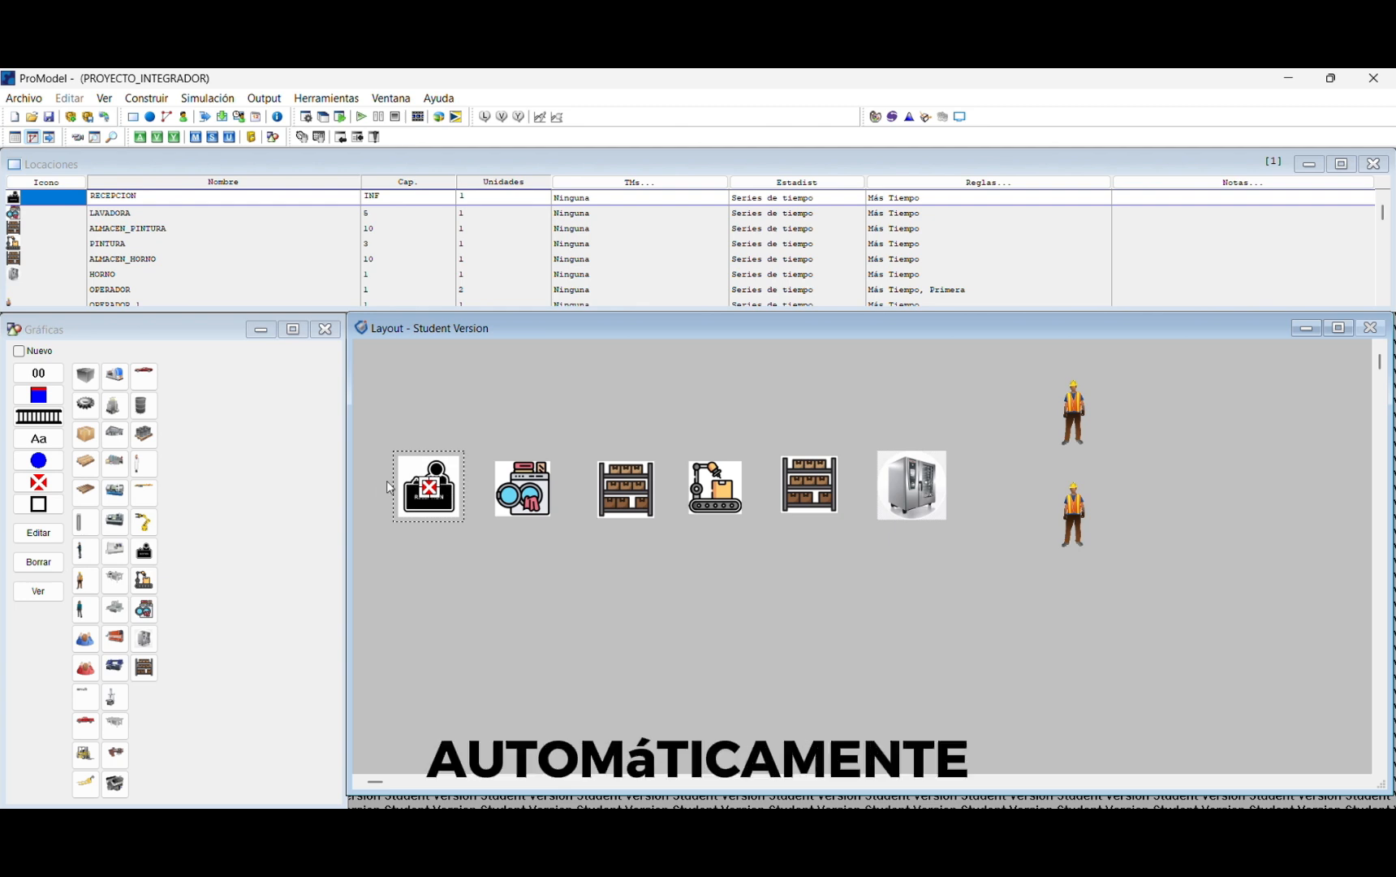
pyautogui.click(512, 481)
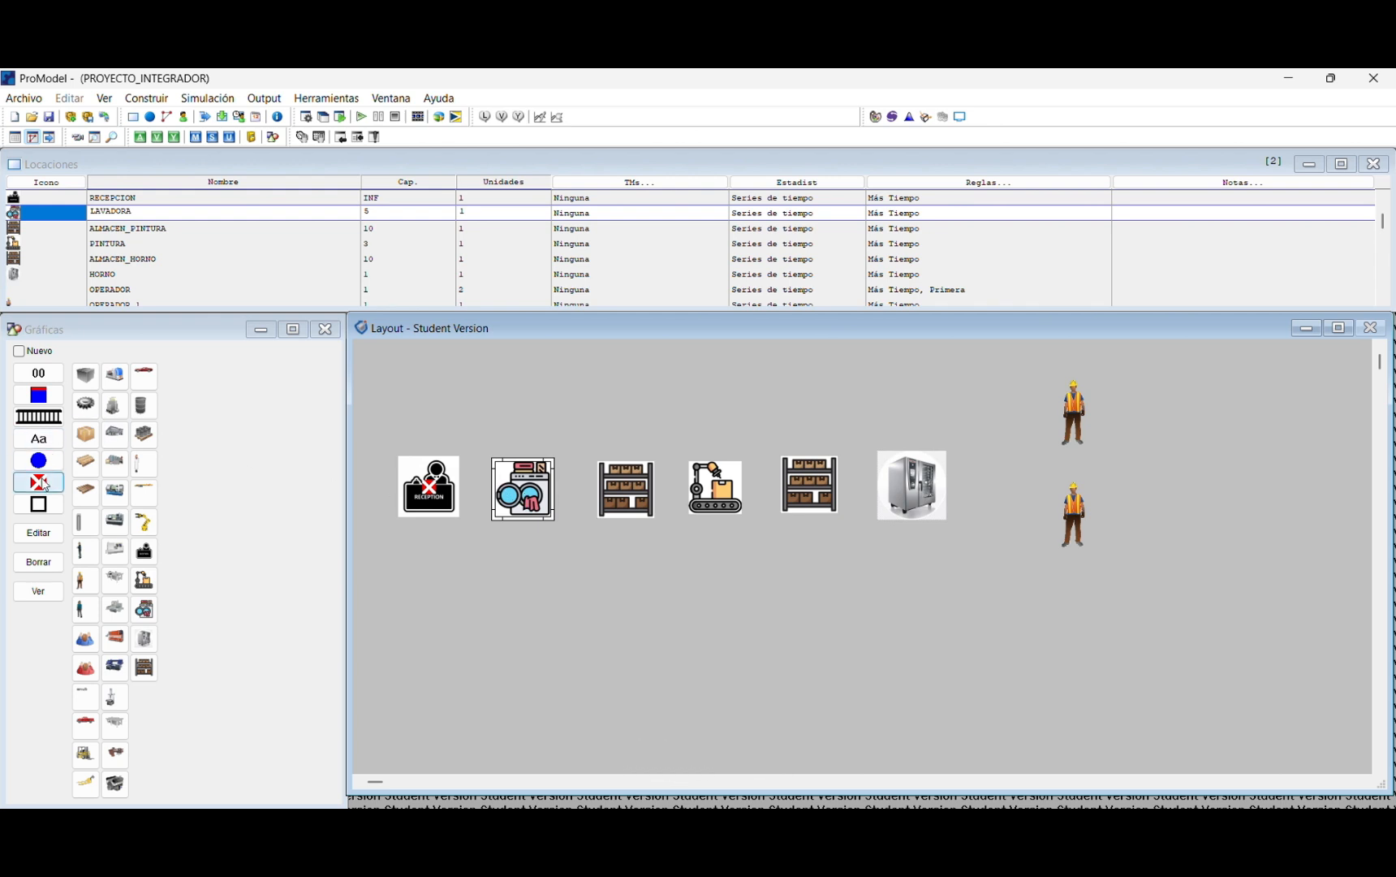
pyautogui.click(45, 483)
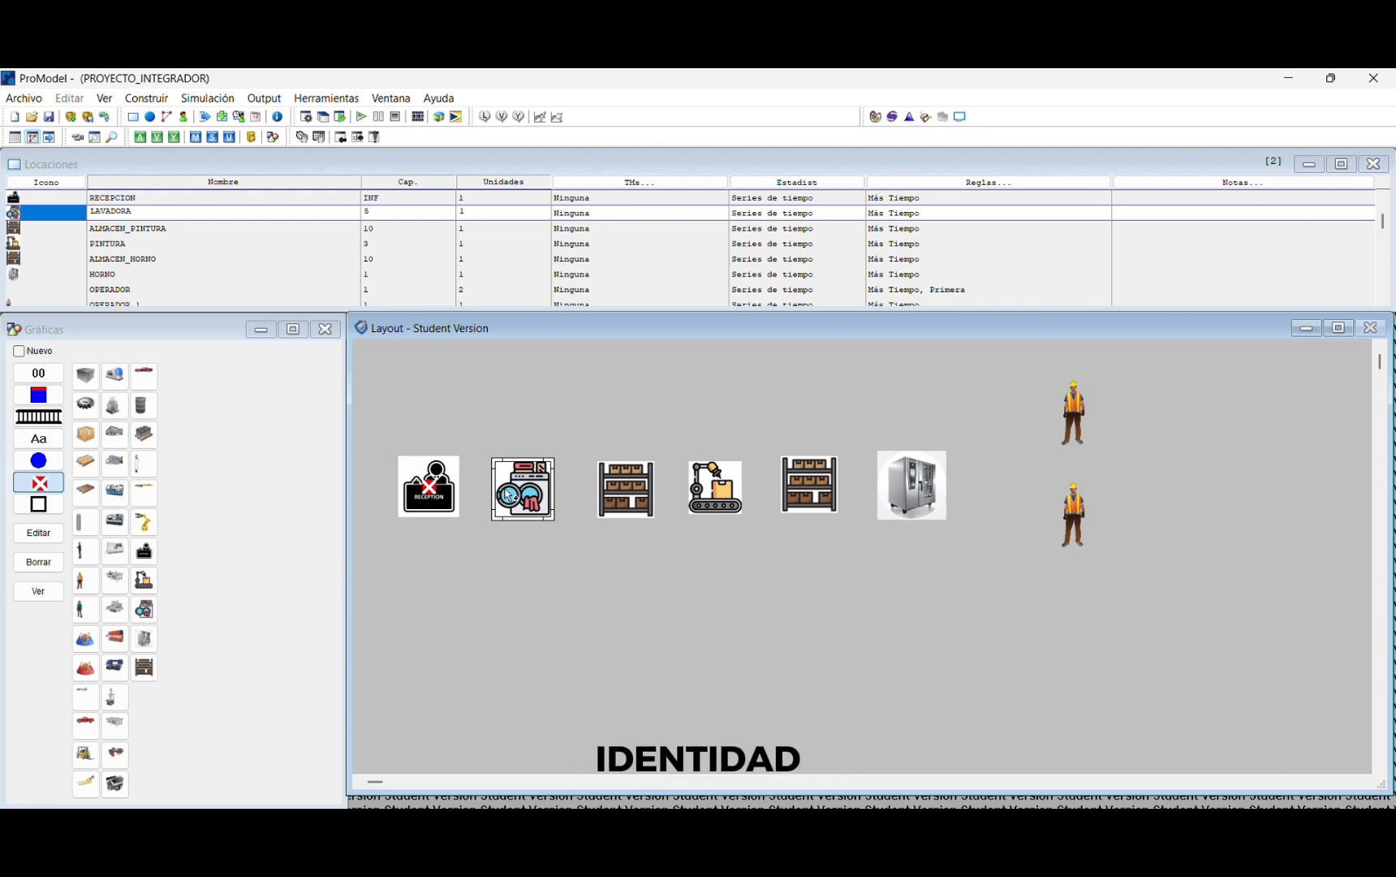
pyautogui.click(521, 489)
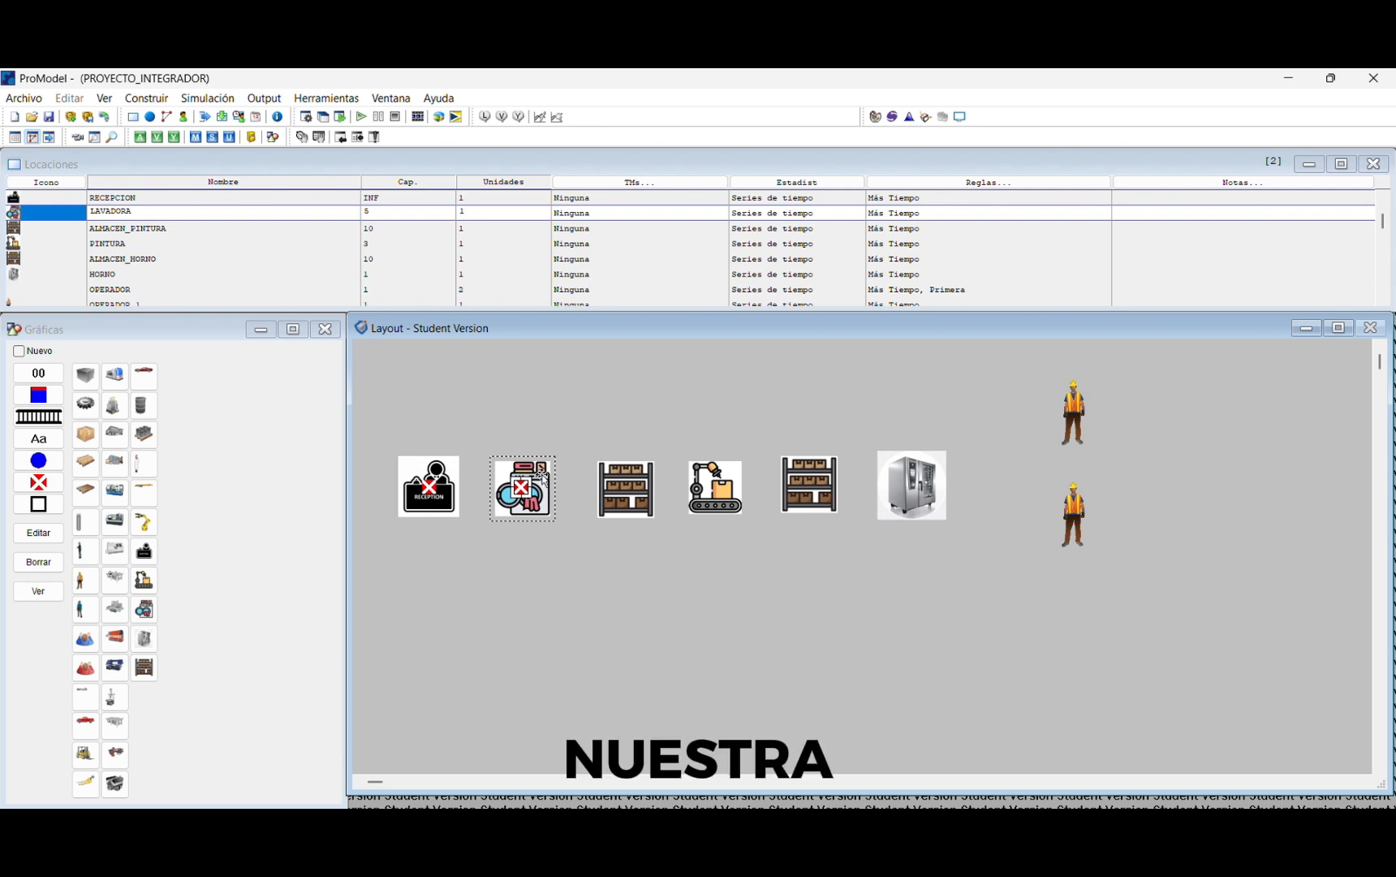
# Step: Place an entity spot at the centre of the ALMACEN_PINTURA and PINTURA icons
pyautogui.click(626, 488)
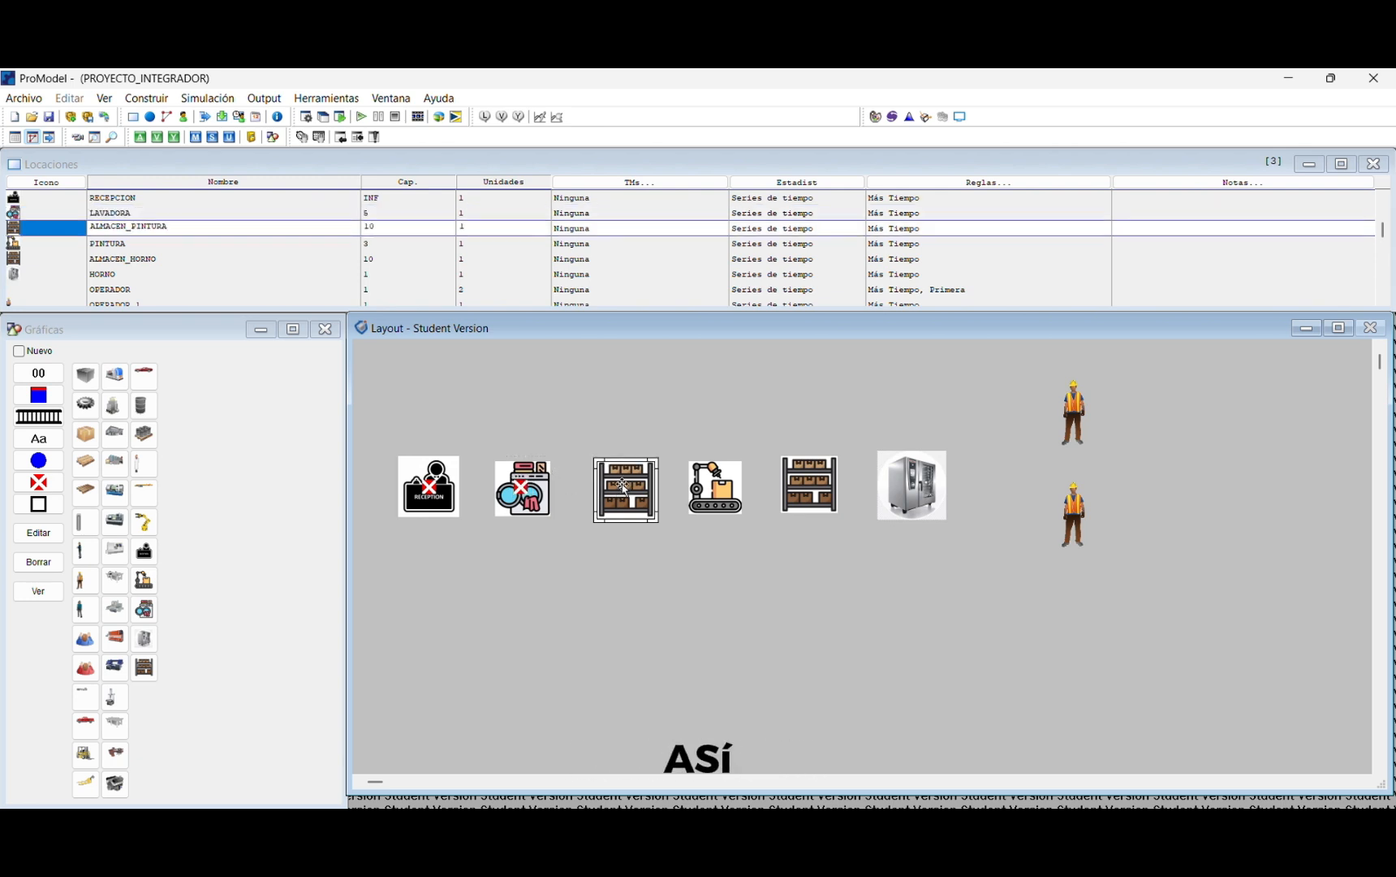
pyautogui.click(45, 481)
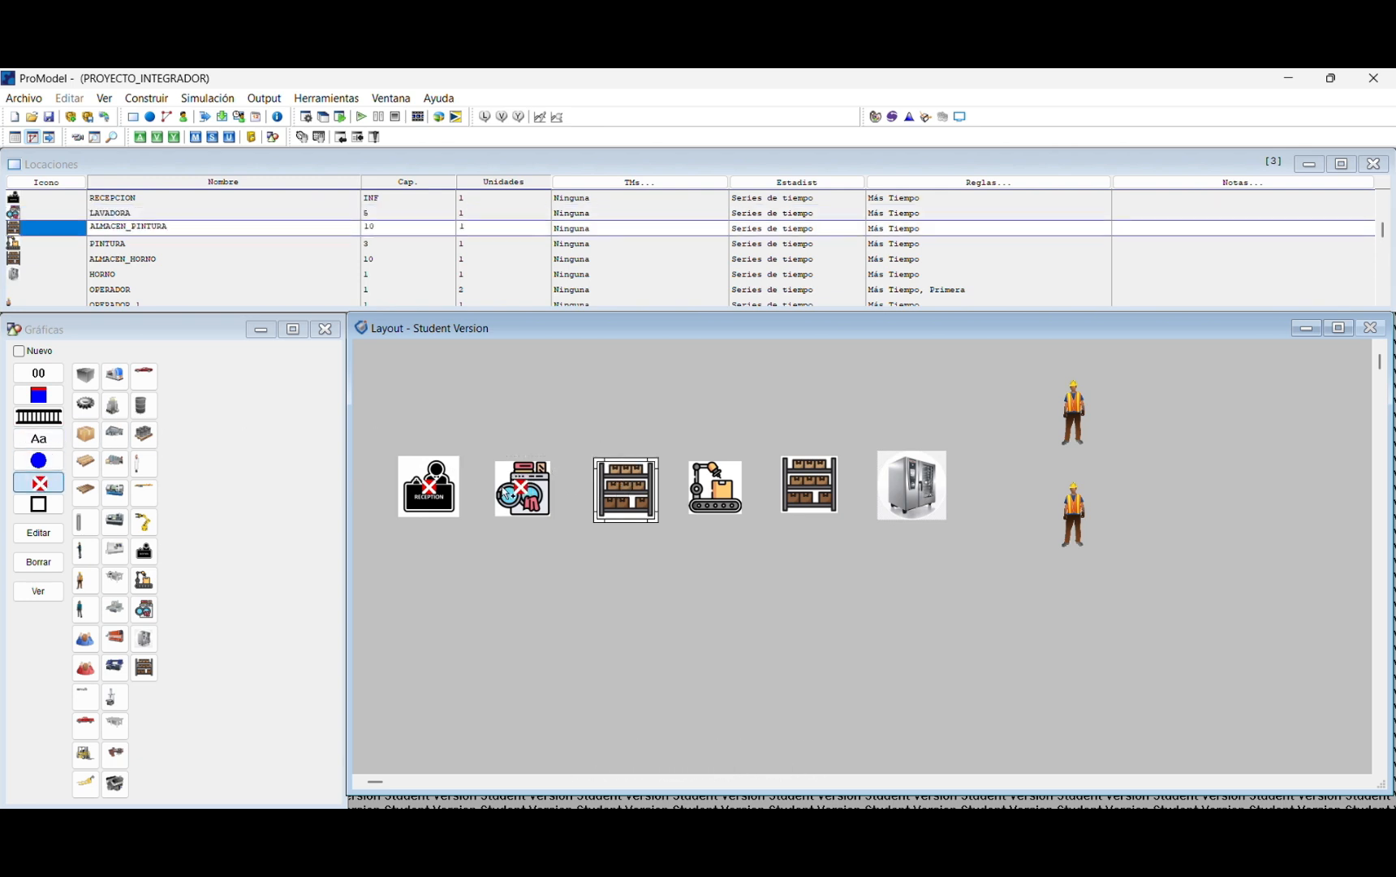
pyautogui.click(623, 484)
pyautogui.click(735, 487)
pyautogui.click(45, 481)
pyautogui.click(714, 483)
# Step: Place an entity spot at the centre of the ALMACEN_HORNO and HORNO icons
pyautogui.click(810, 485)
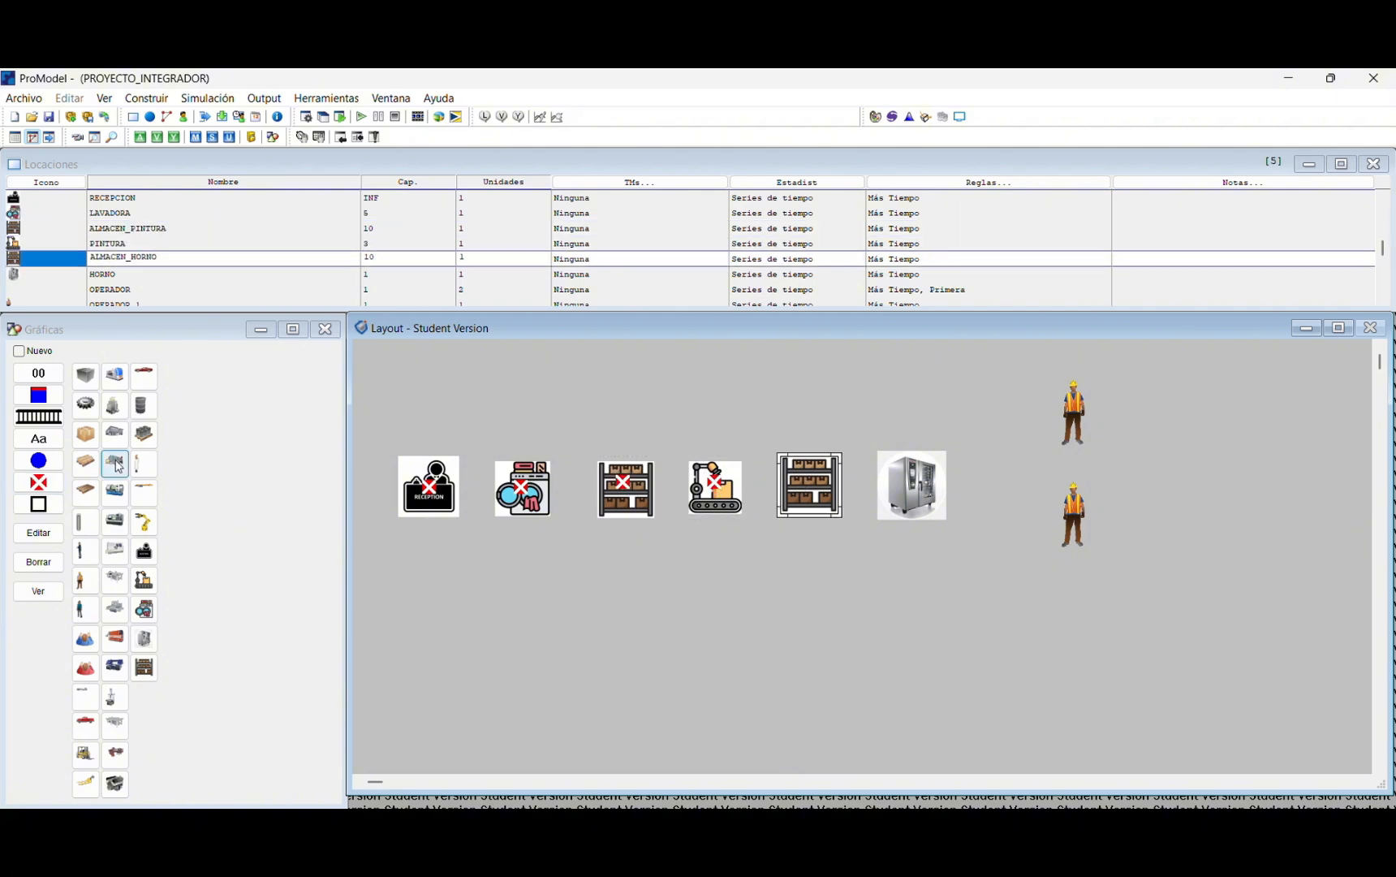
pyautogui.click(48, 482)
pyautogui.click(806, 483)
pyautogui.click(908, 486)
pyautogui.click(35, 483)
pyautogui.click(909, 485)
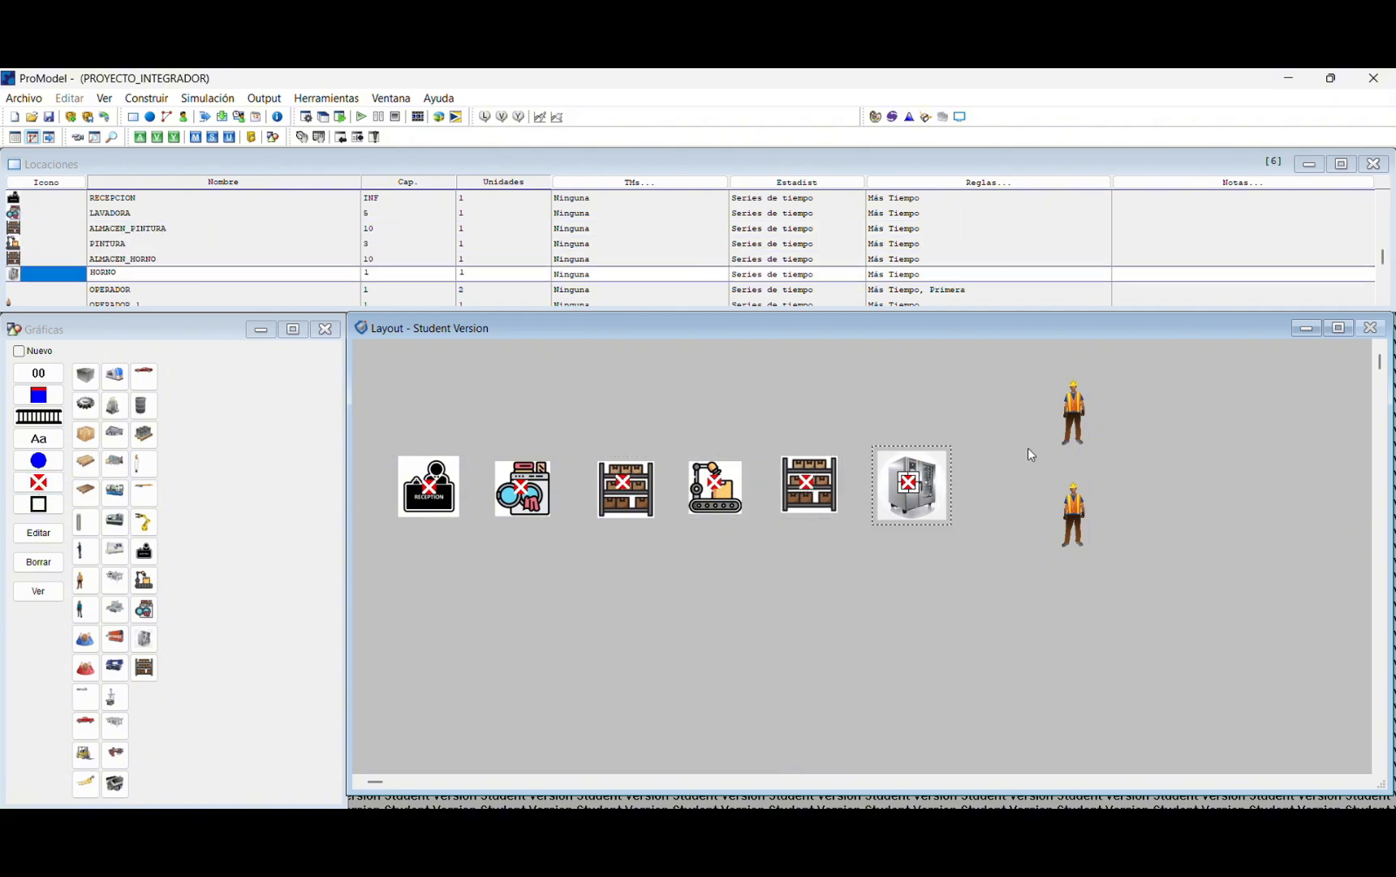
# Step: Place an entity spot on each of the two operator units, OPERADOR.1 and OPERADOR.2
pyautogui.click(1073, 413)
pyautogui.click(38, 482)
pyautogui.click(1072, 406)
pyautogui.click(1059, 527)
pyautogui.click(38, 481)
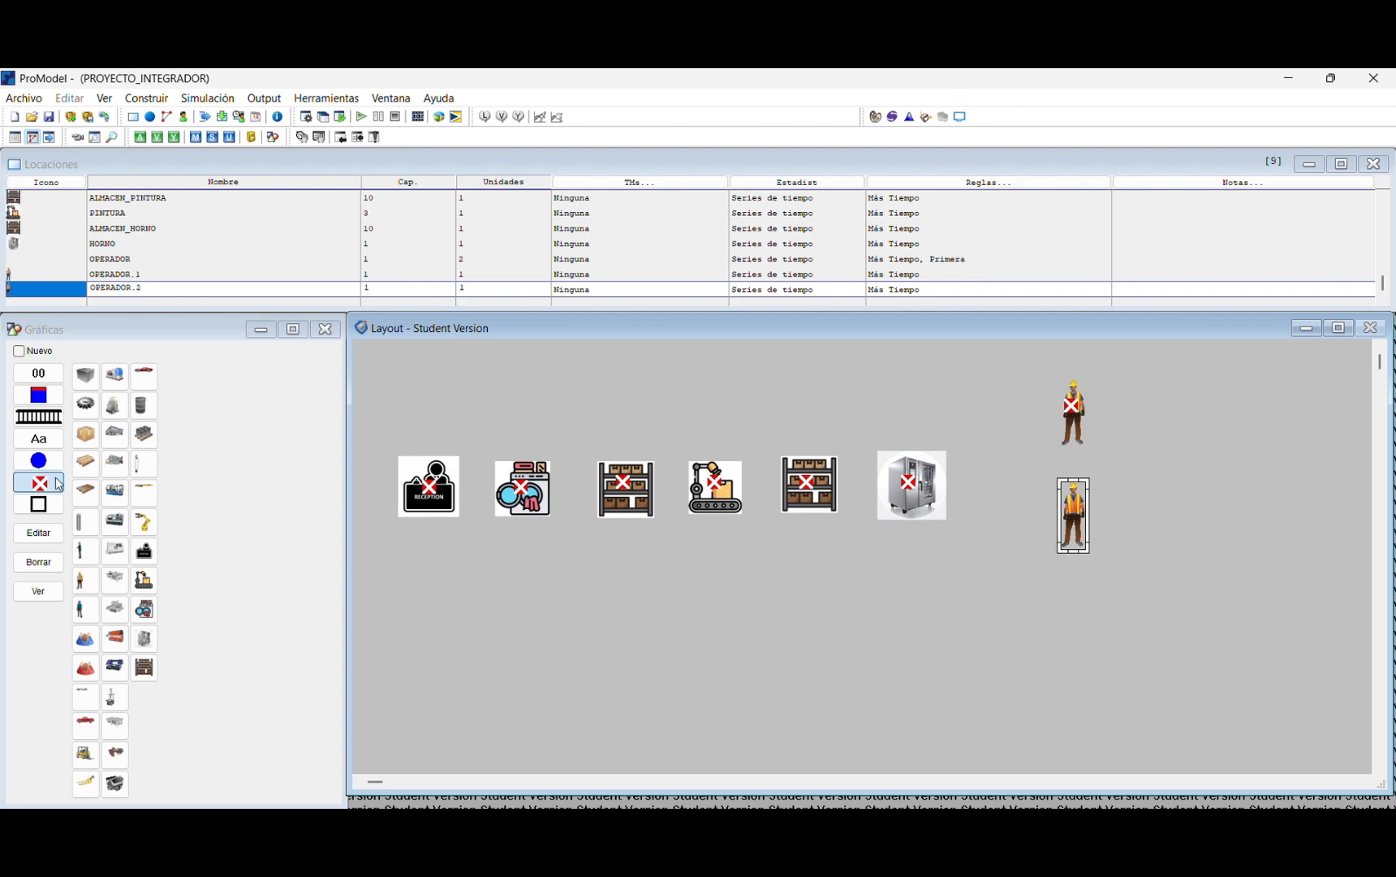
pyautogui.click(1061, 514)
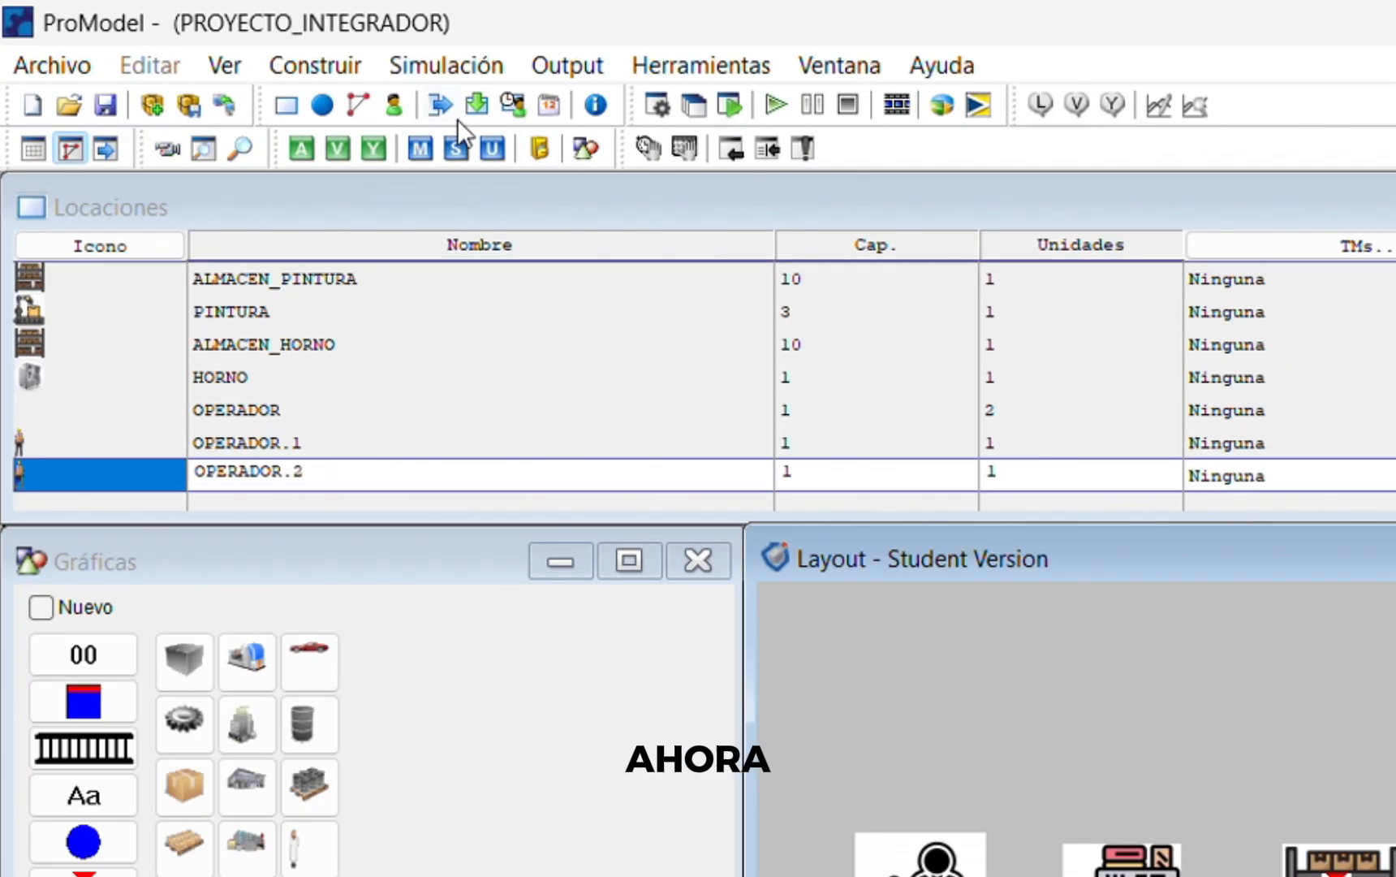
# Step: Create an entity with an enlarged cardboard box graphic, turn off Nuevo, and name the entity PIEZA
pyautogui.click(322, 109)
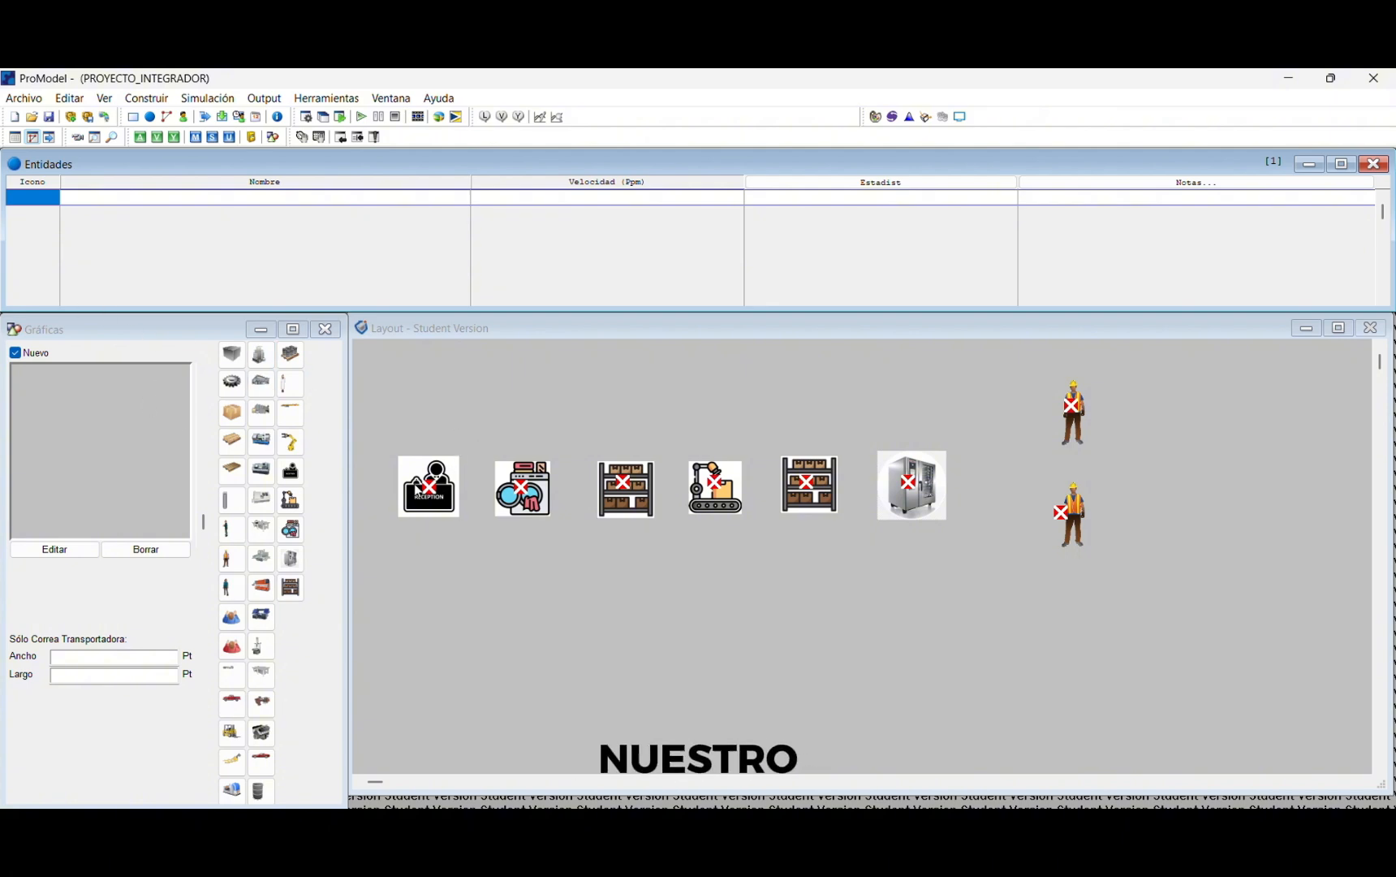
pyautogui.click(234, 416)
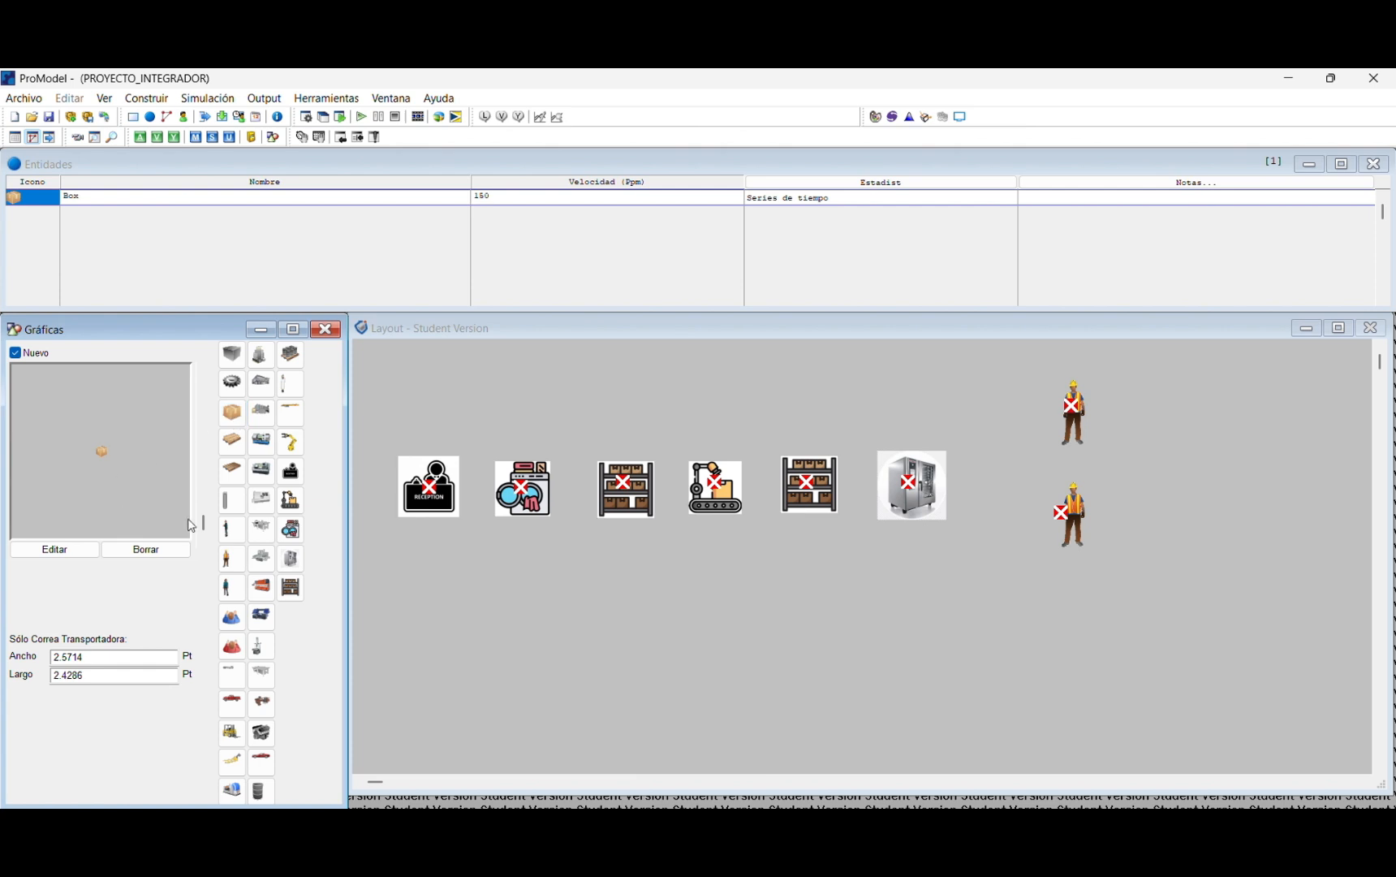
pyautogui.moveTo(205, 526); pyautogui.dragTo(203, 512)
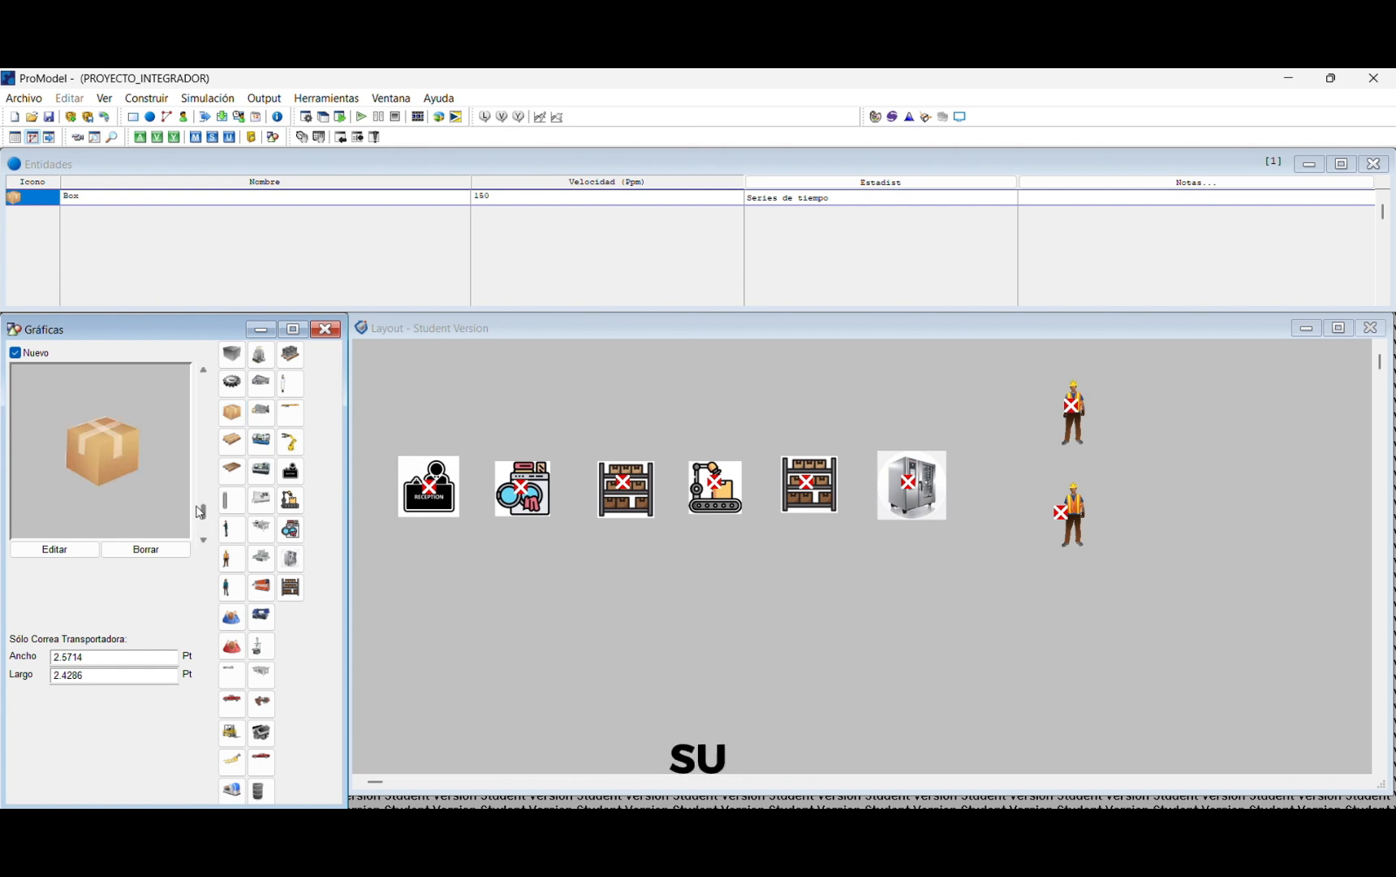
pyautogui.click(15, 354)
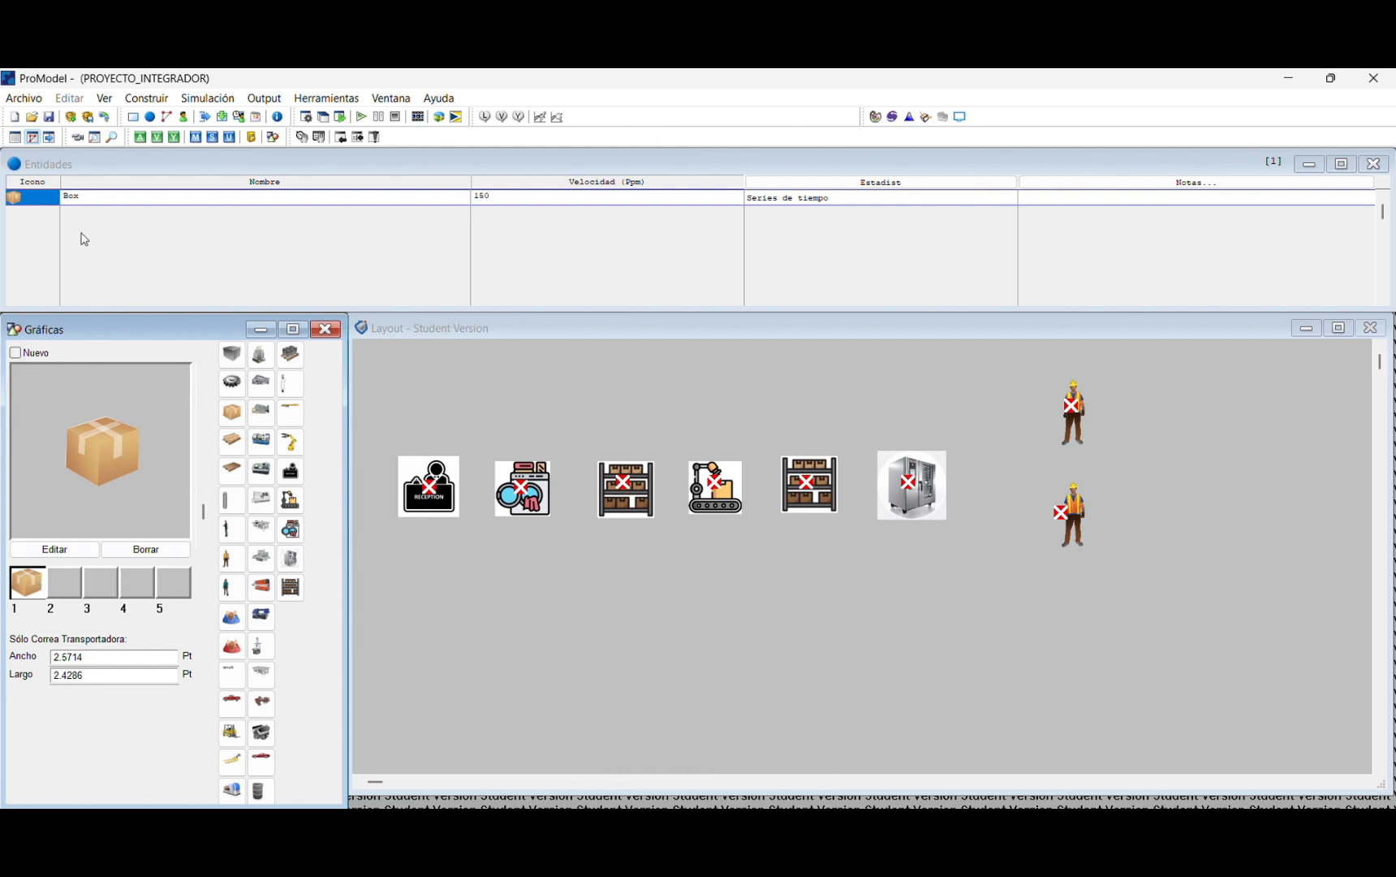
pyautogui.click(89, 195)
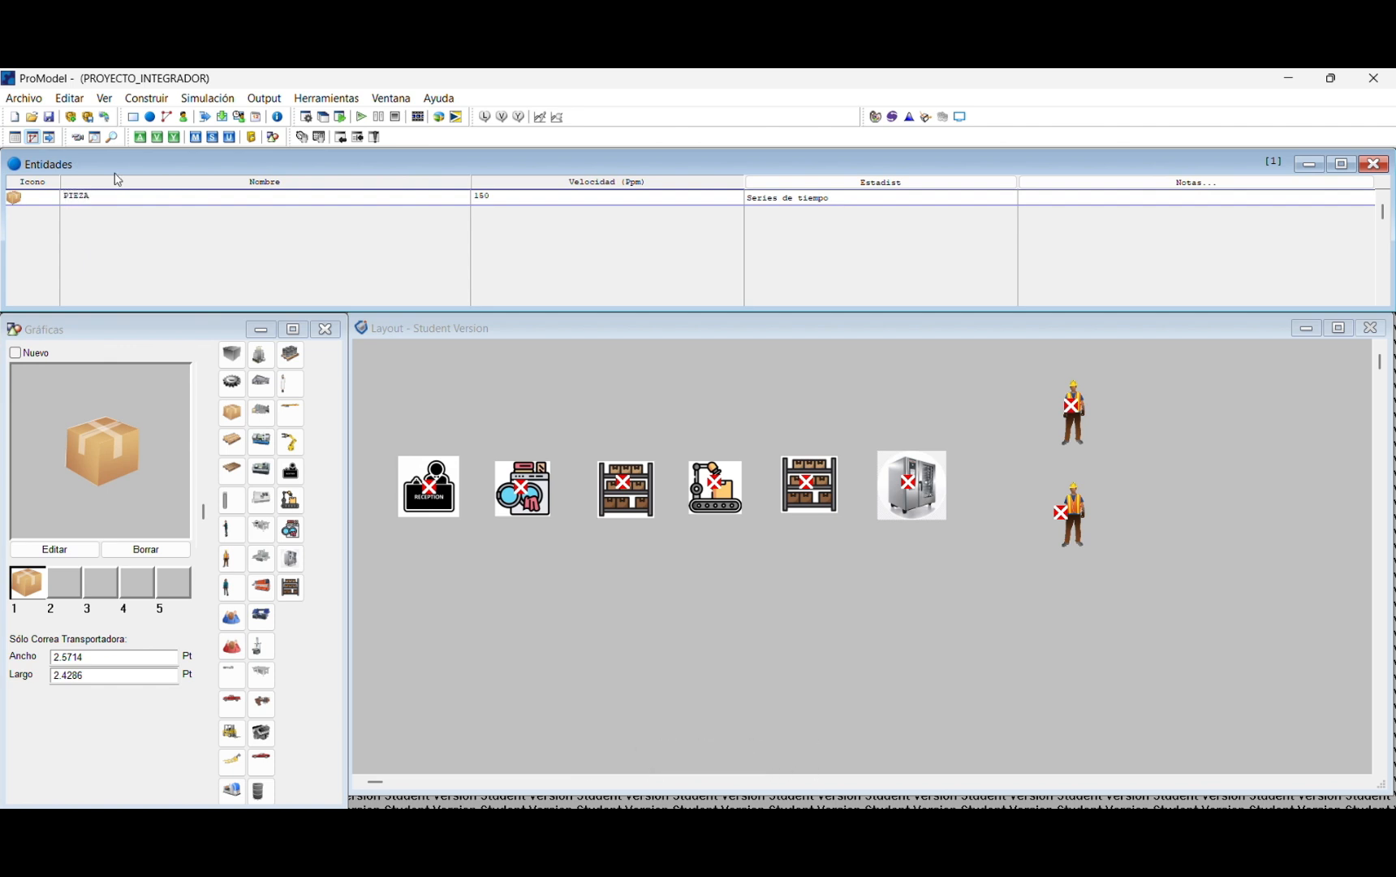
# Step: Add the cardboard box, about 10 x 9.6 ft, as PIEZA's second graphic and shrink the first graphic slightly
pyautogui.click(71, 593)
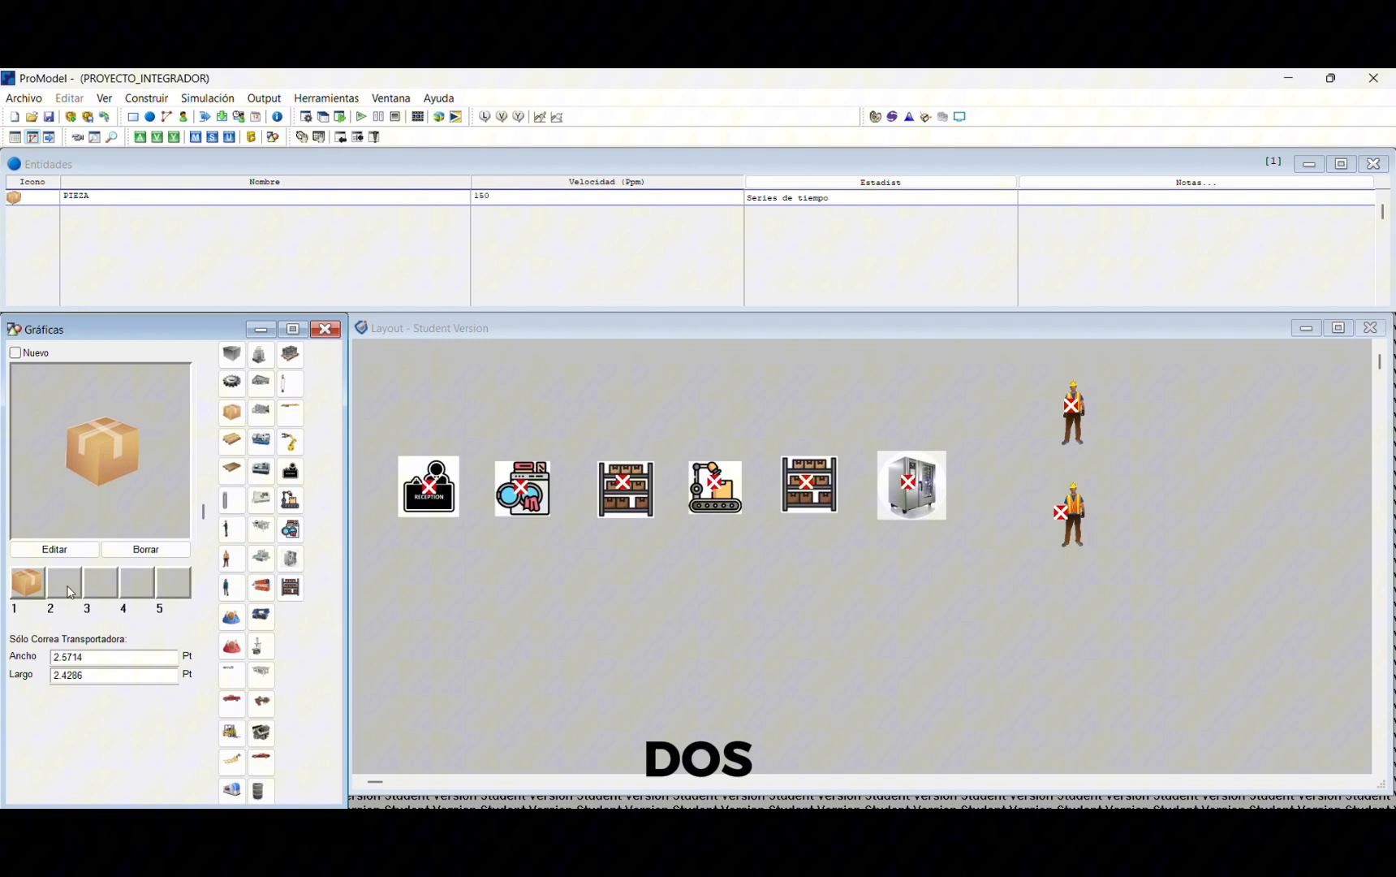
pyautogui.click(234, 416)
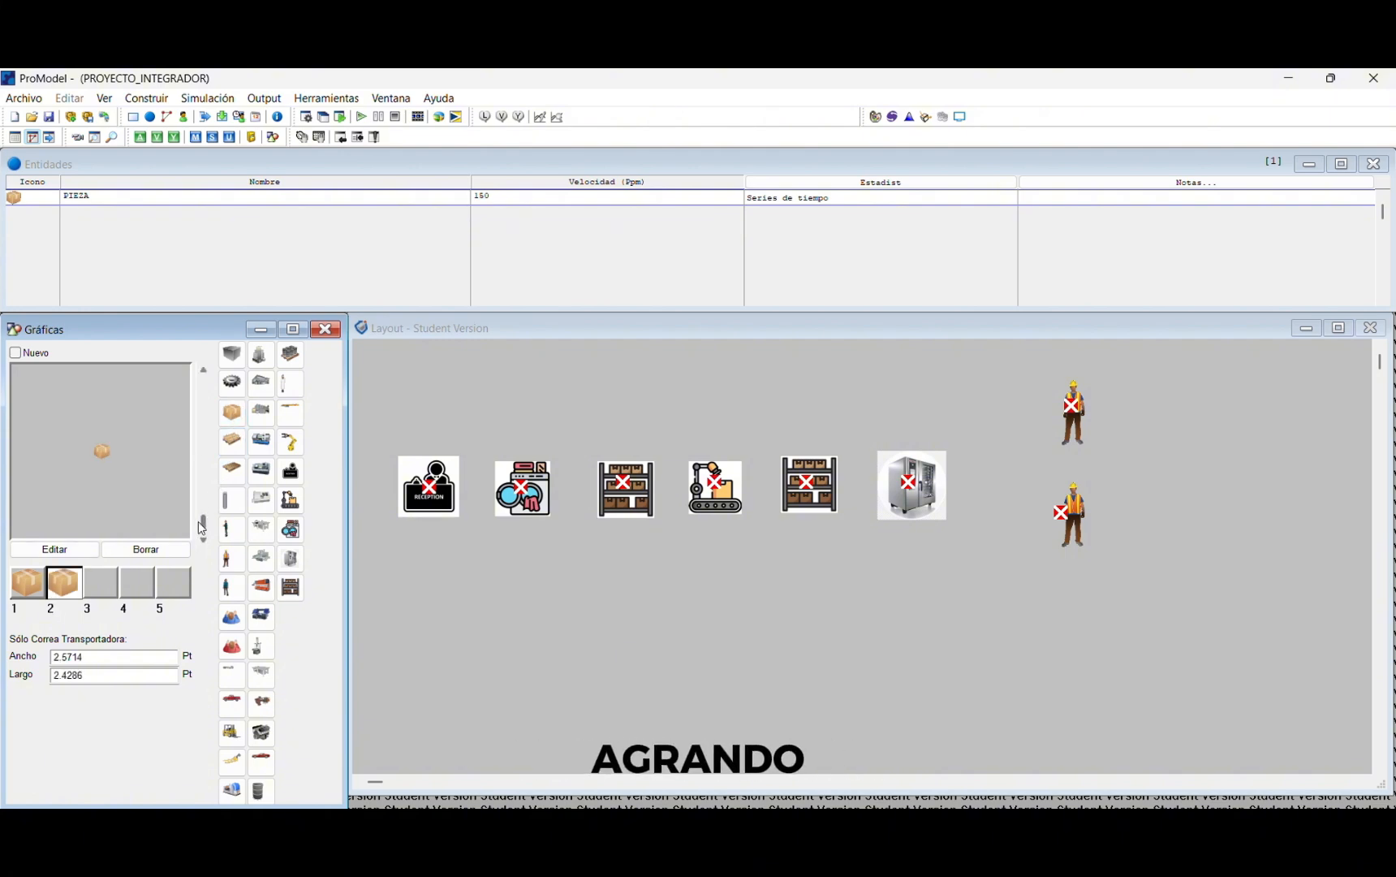
pyautogui.moveTo(202, 528); pyautogui.dragTo(208, 522)
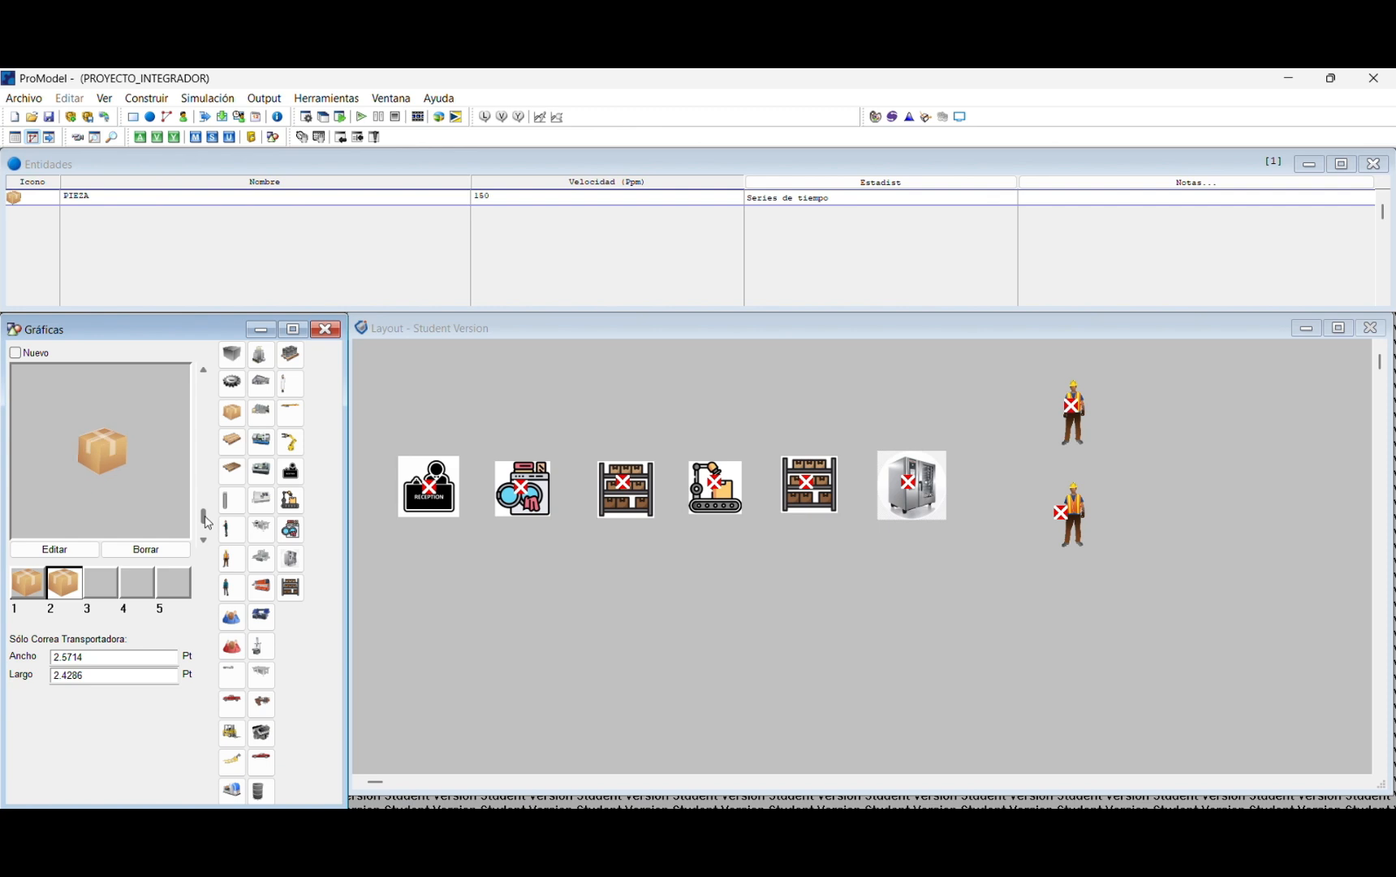
pyautogui.click(27, 580)
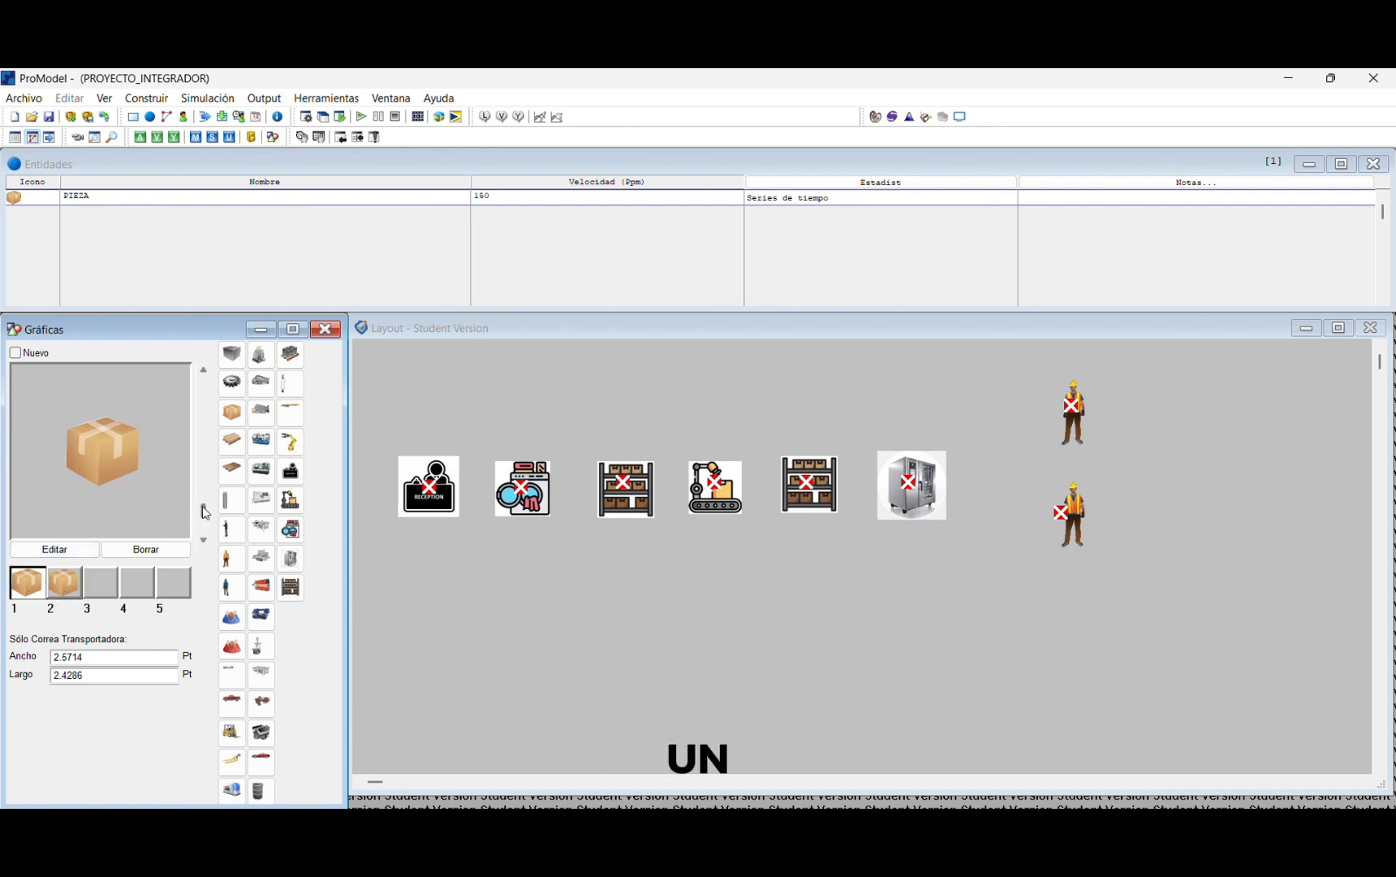
pyautogui.moveTo(206, 513); pyautogui.dragTo(206, 518)
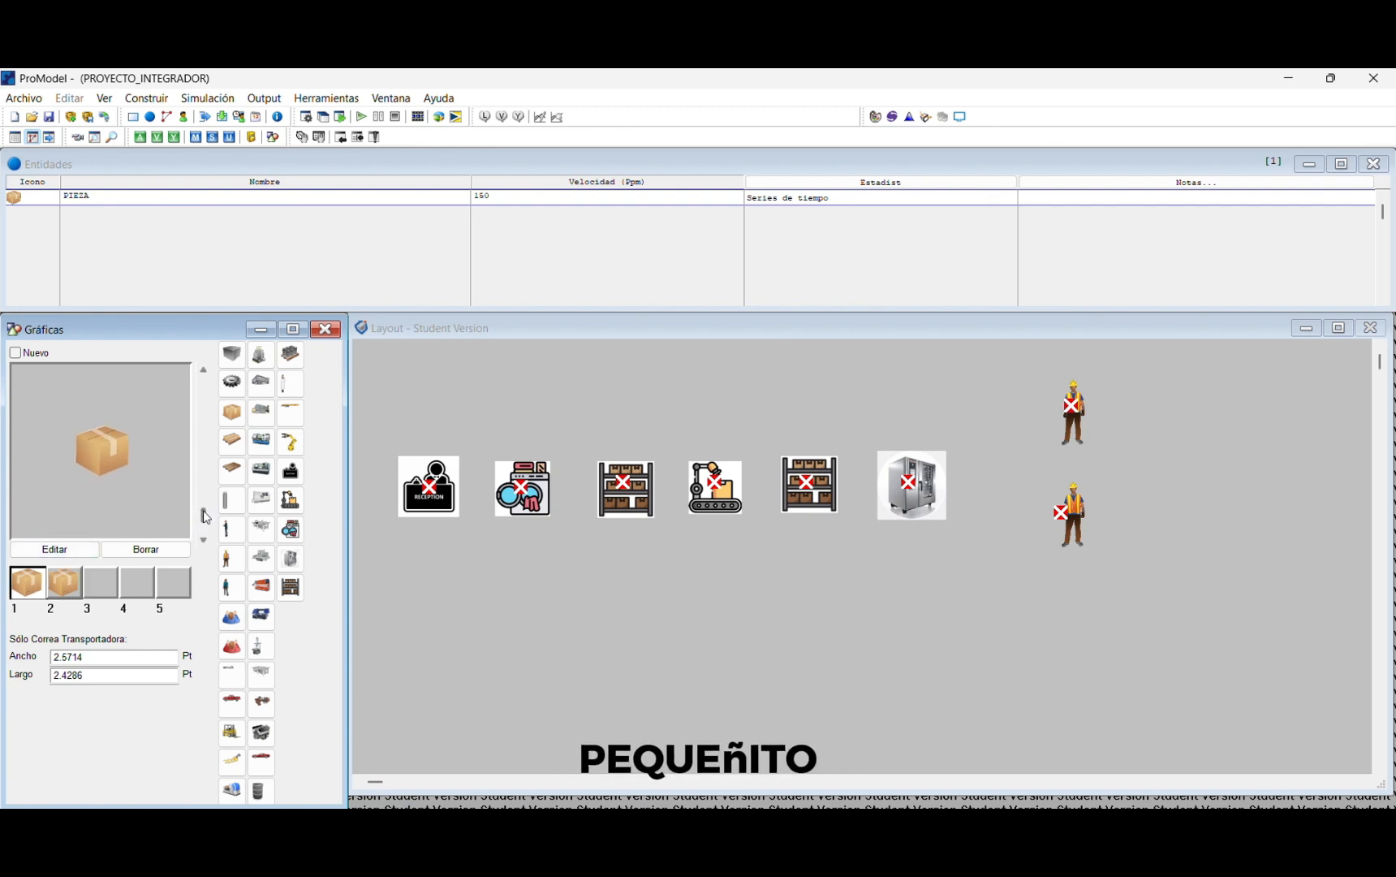
# Step: Recolour PIEZA's second box graphic with the light red basic colour
pyautogui.click(72, 585)
pyautogui.click(54, 550)
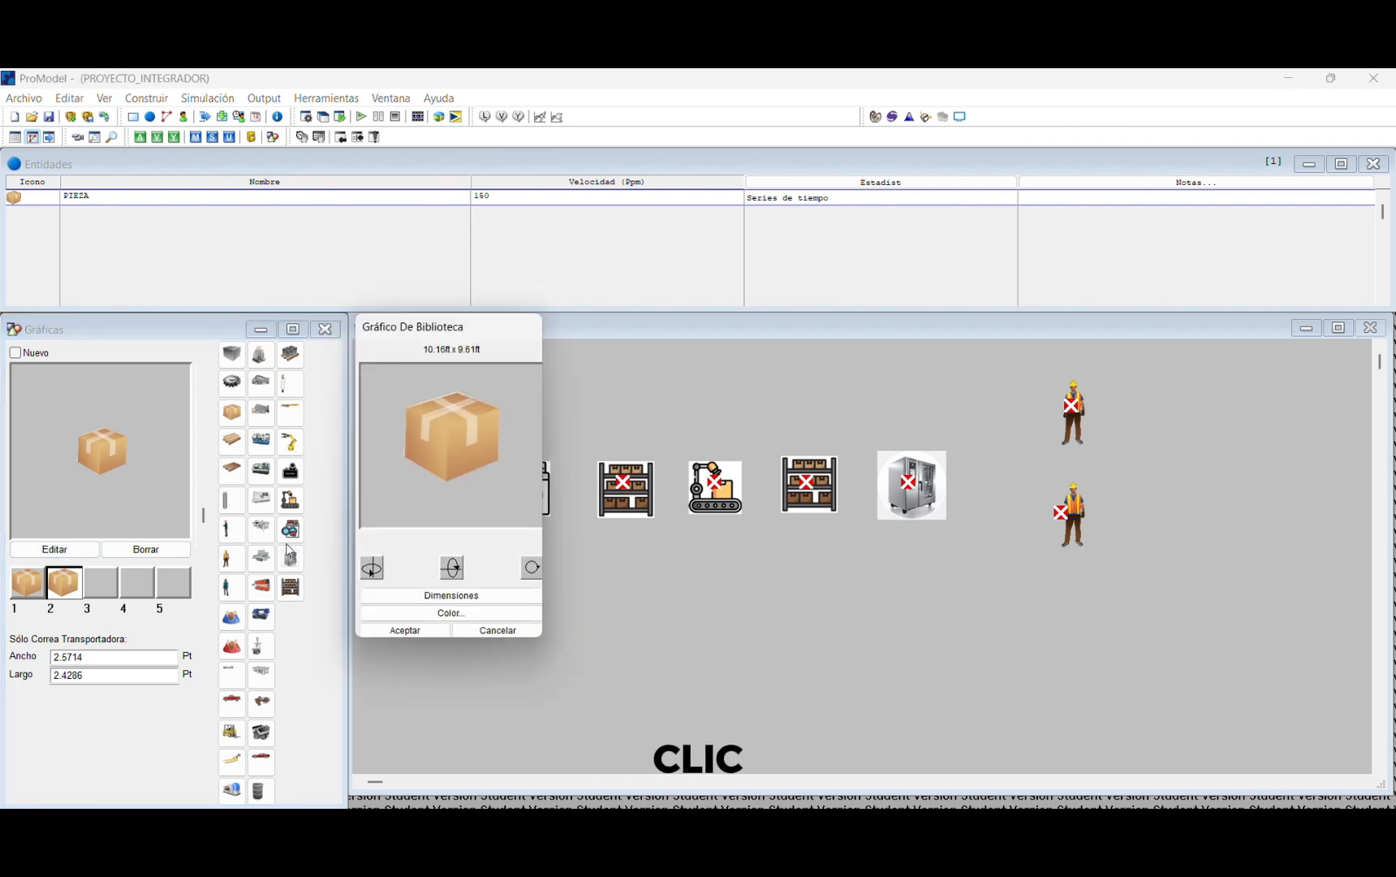
pyautogui.click(427, 614)
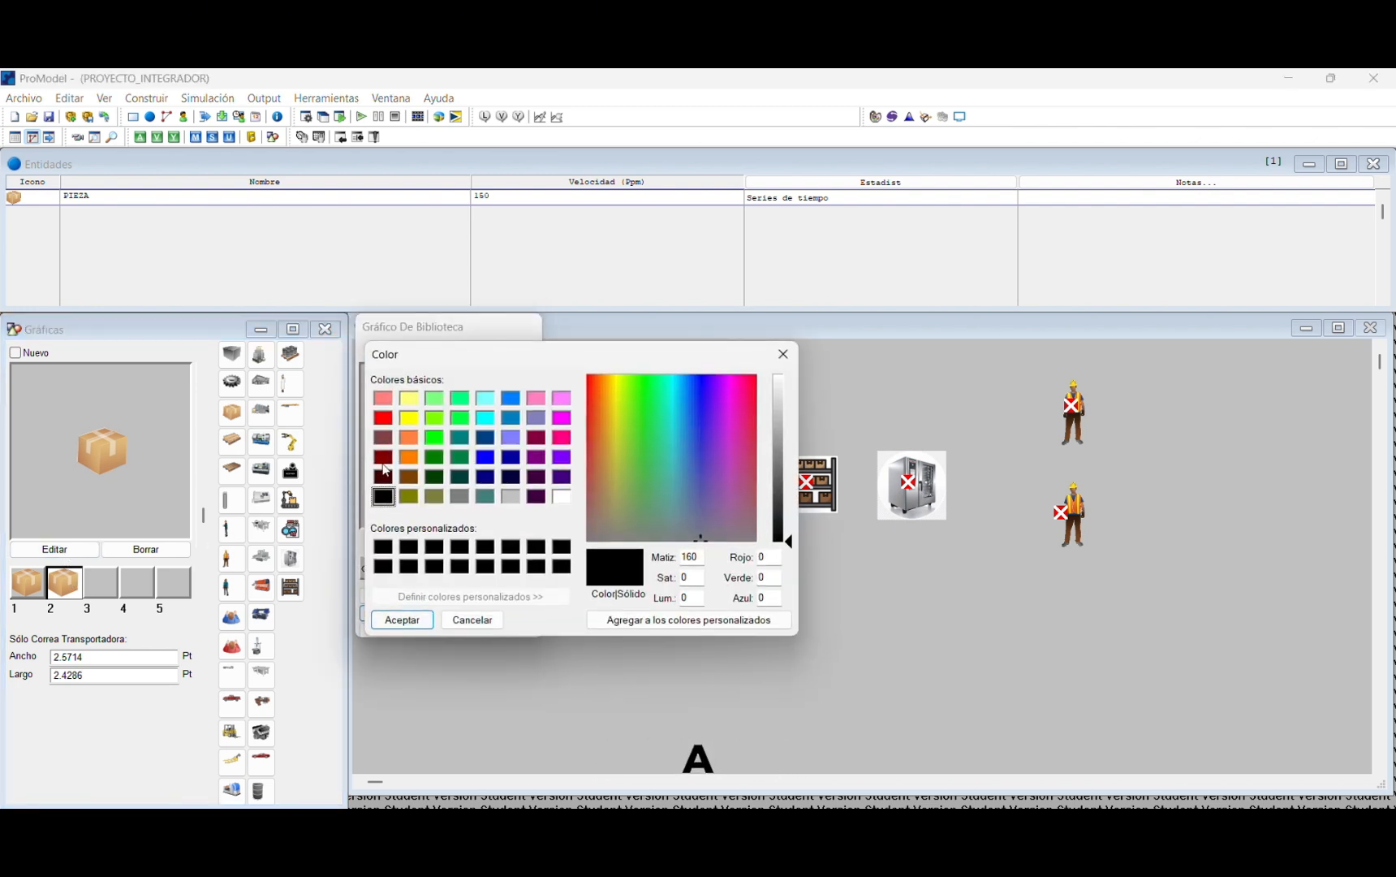
pyautogui.click(383, 403)
pyautogui.click(410, 621)
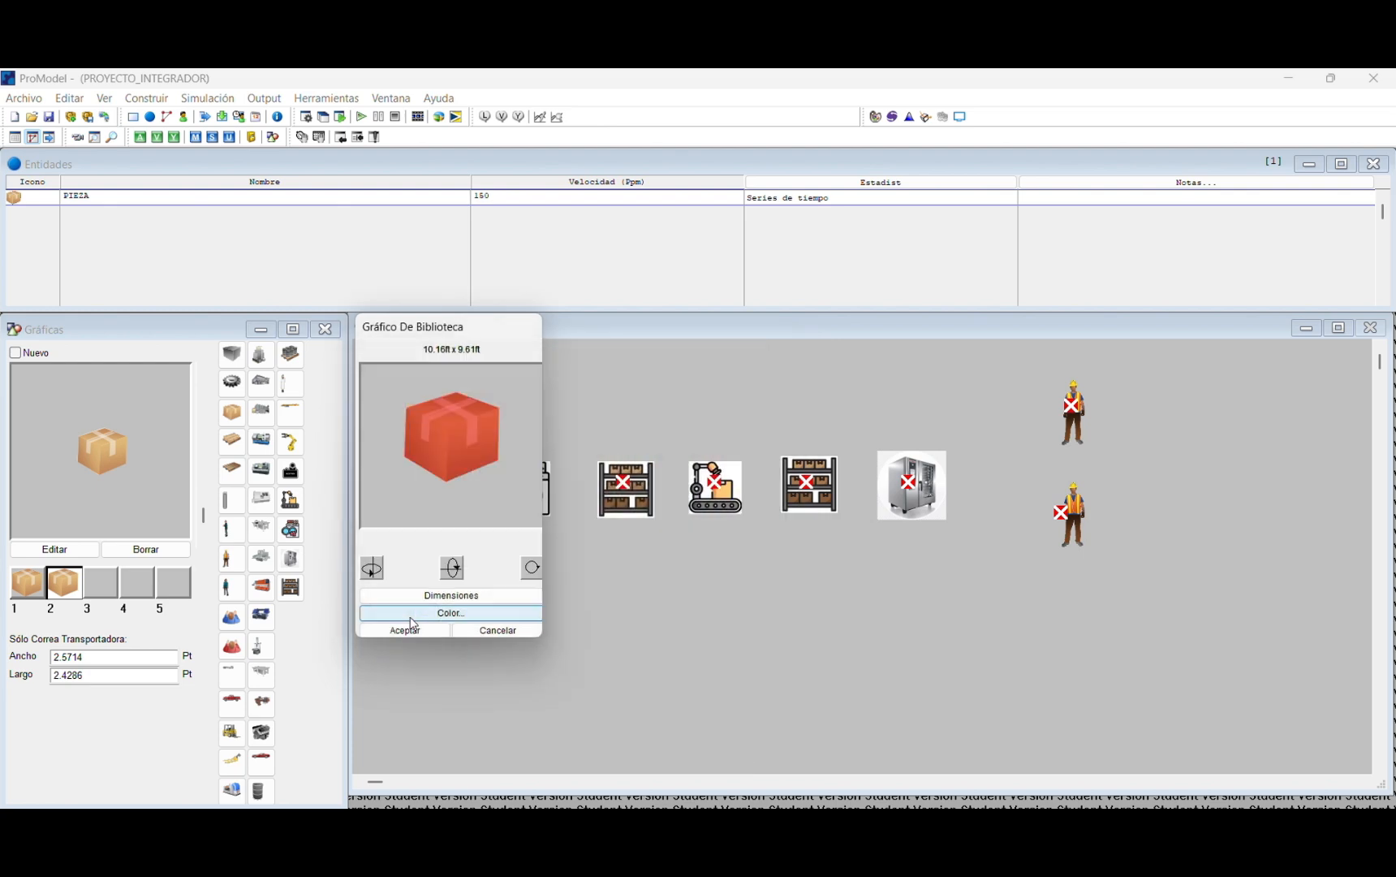
pyautogui.click(419, 631)
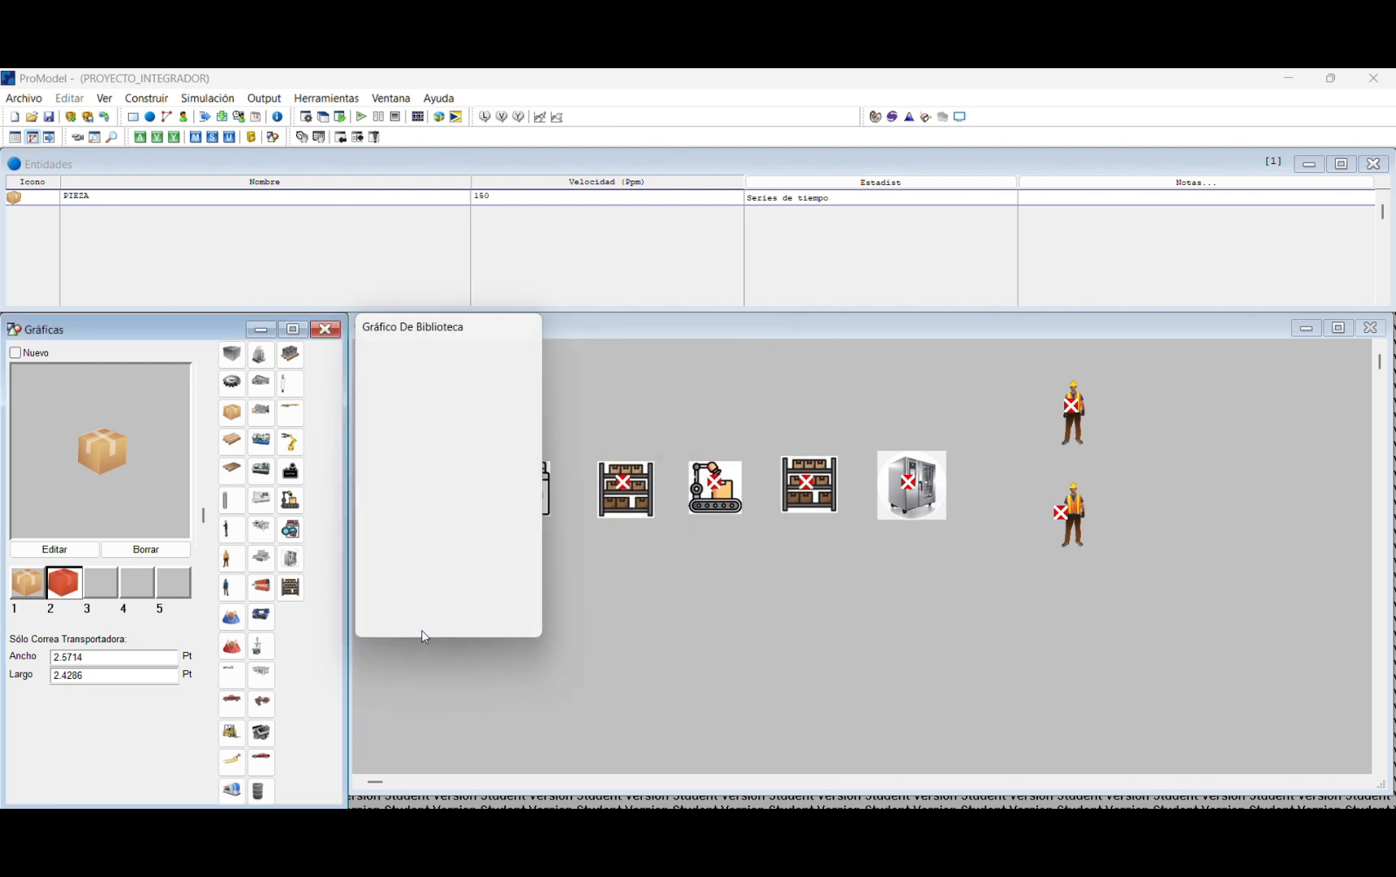
# Step: Add the cardboard box as PIEZA's third graphic and enlarge it to about 13.5 x 12.7 ft
pyautogui.click(102, 589)
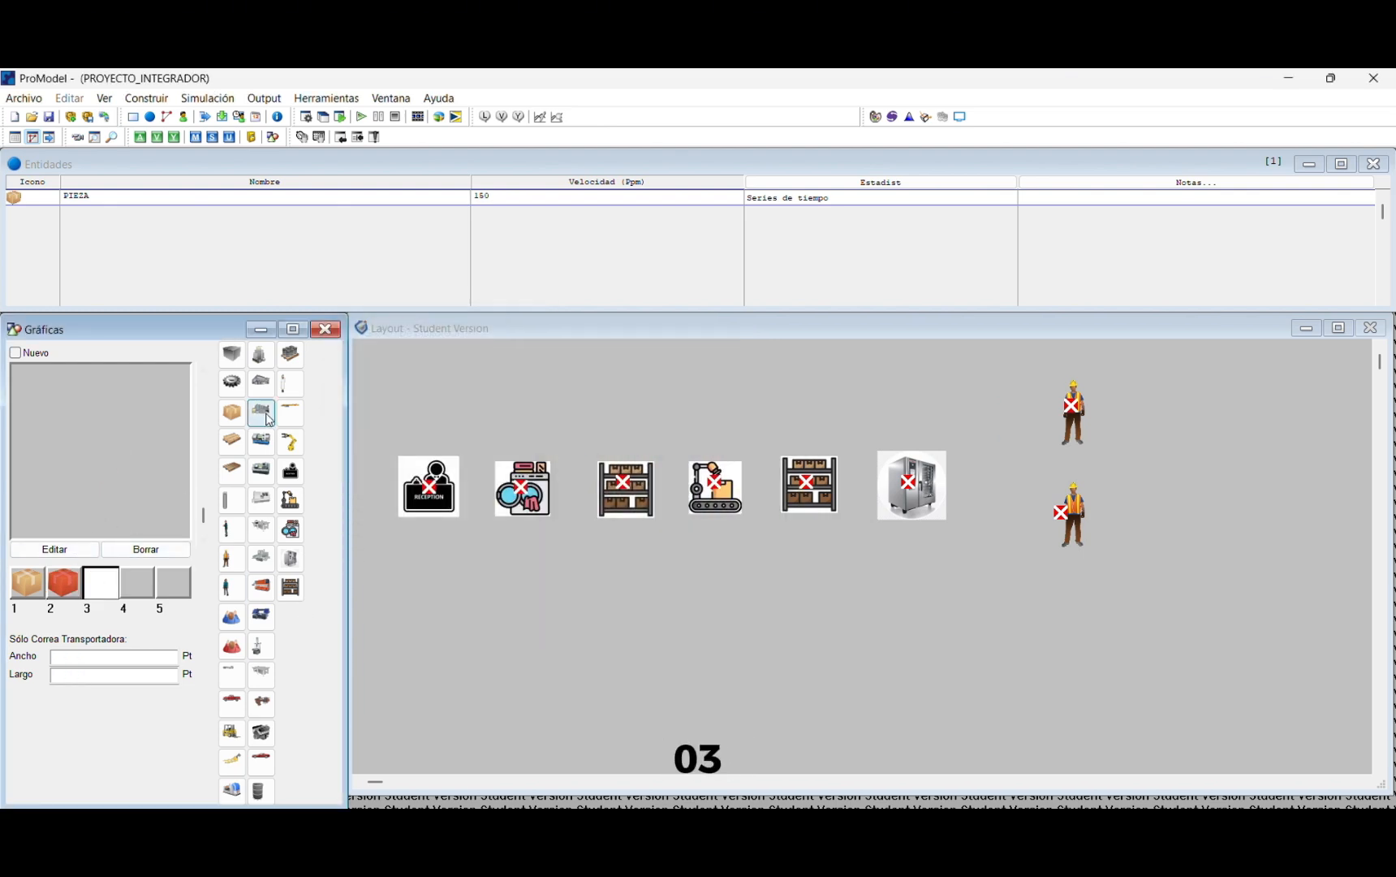
pyautogui.click(232, 412)
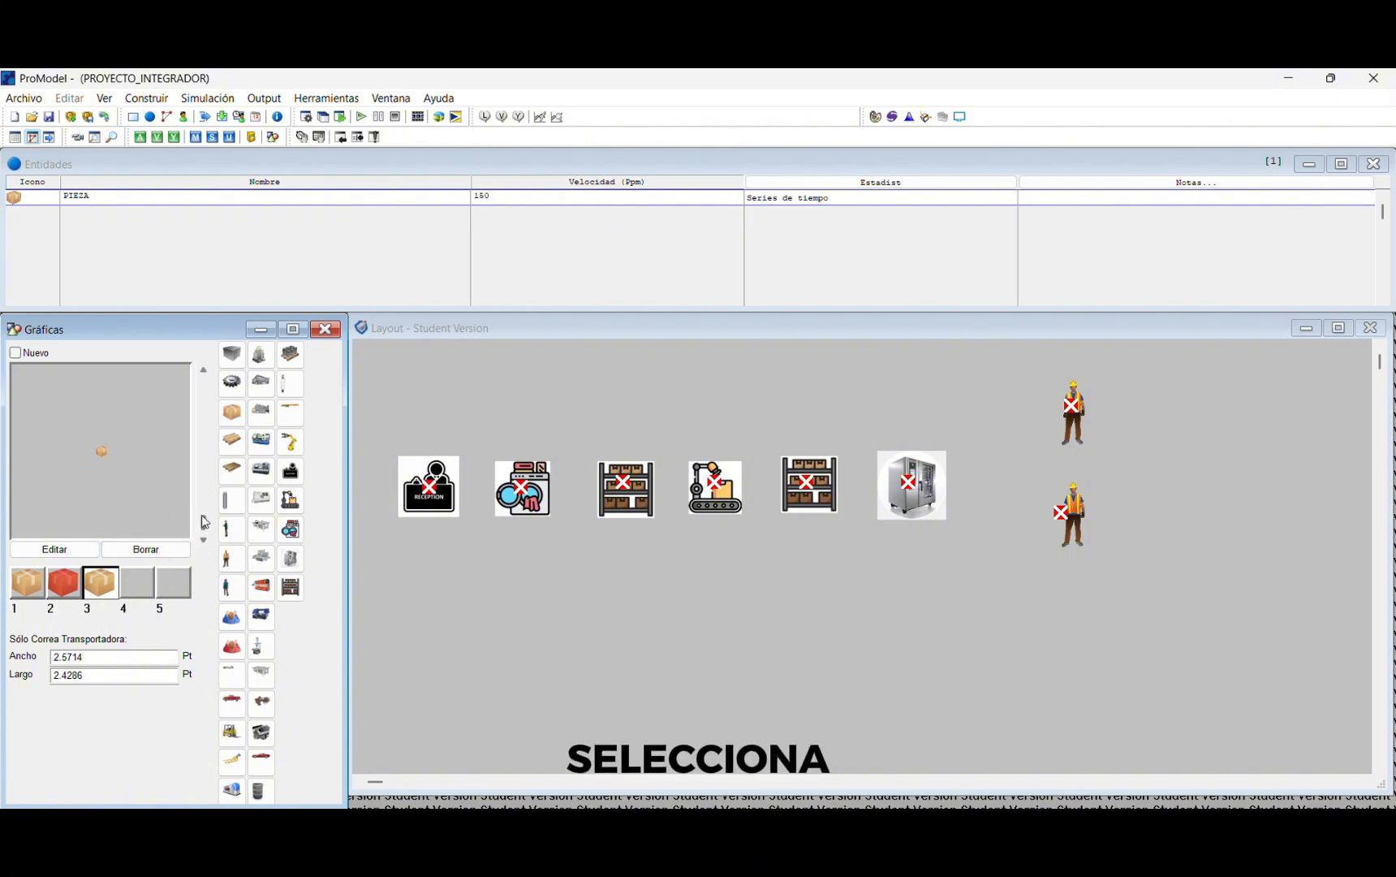
pyautogui.moveTo(205, 522); pyautogui.dragTo(206, 513)
# Step: Recolour PIEZA's third box graphic pure red (255, 0, 0) and compare it with the second graphic
pyautogui.click(55, 549)
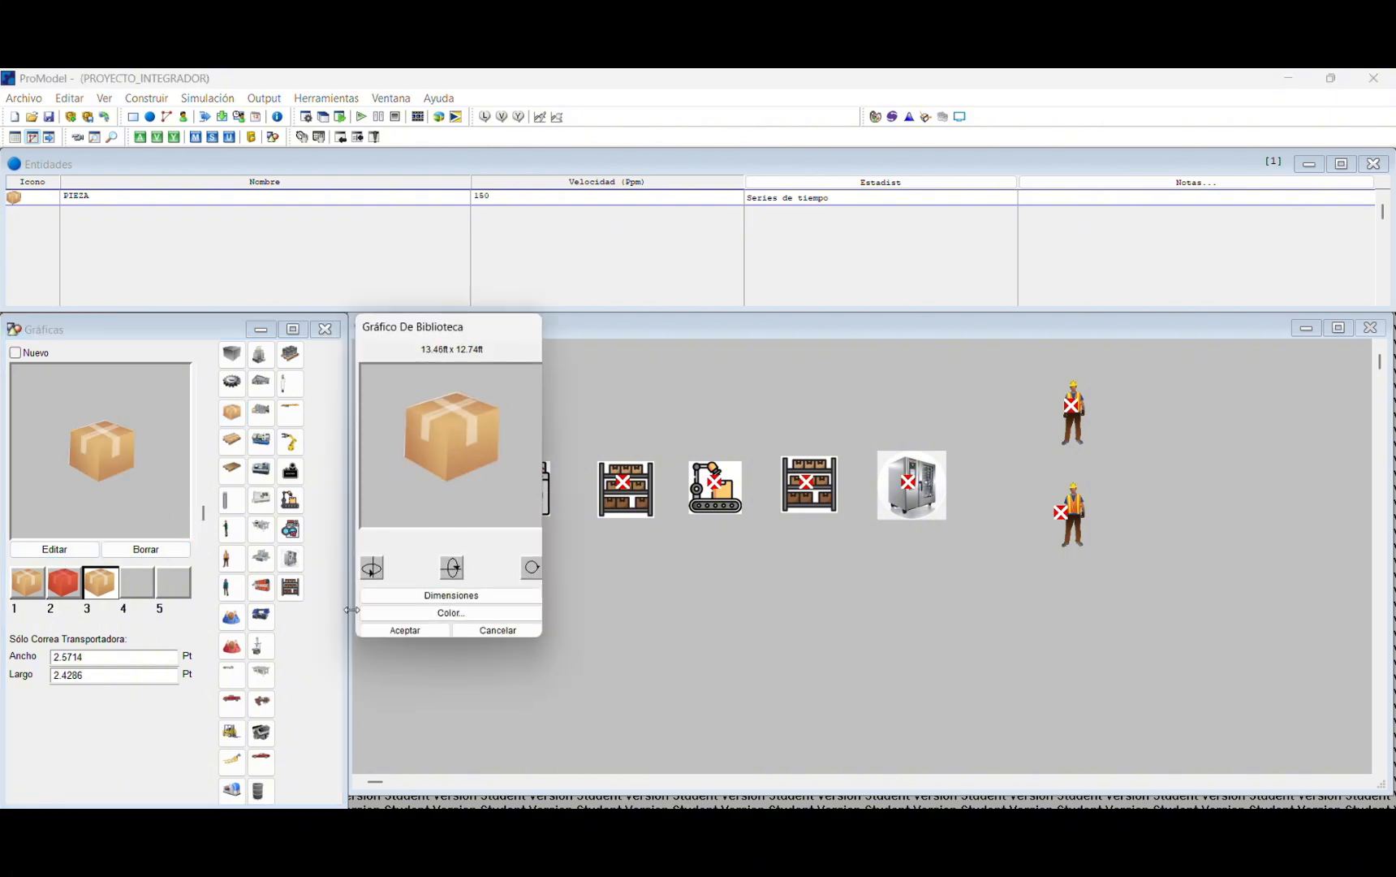
pyautogui.click(446, 607)
pyautogui.click(384, 419)
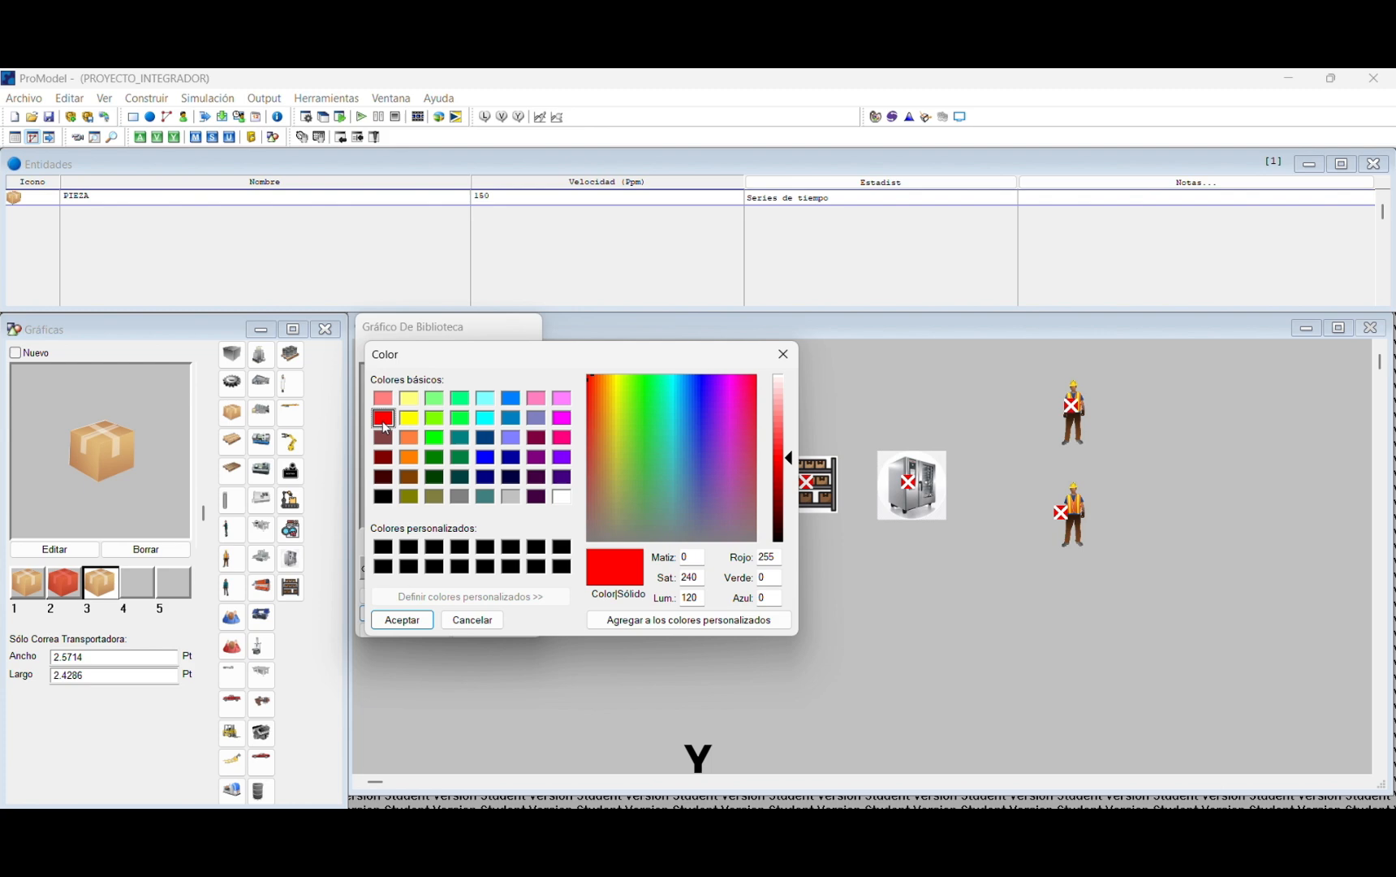
pyautogui.click(404, 620)
pyautogui.click(405, 629)
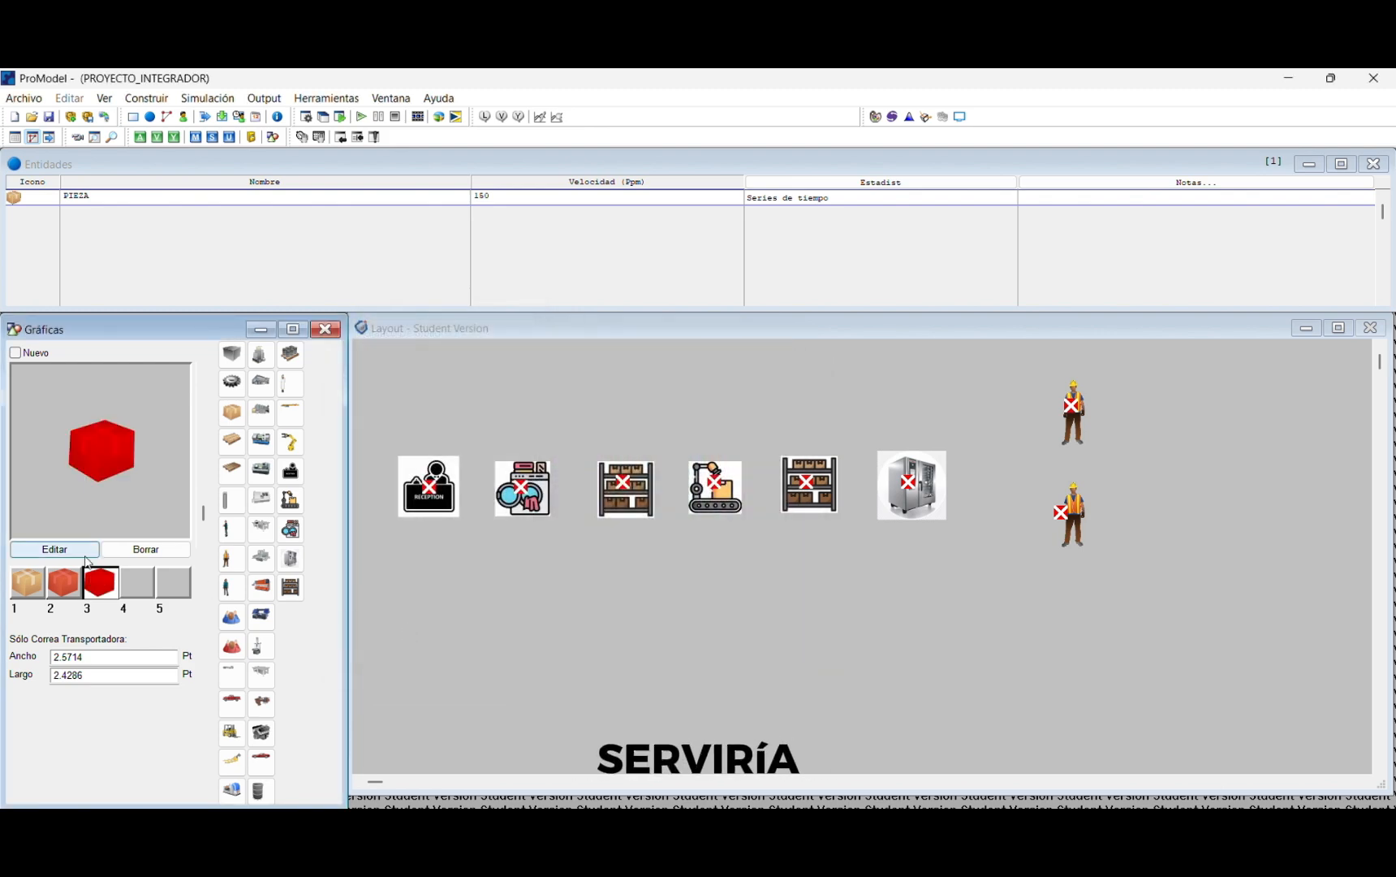
pyautogui.click(65, 582)
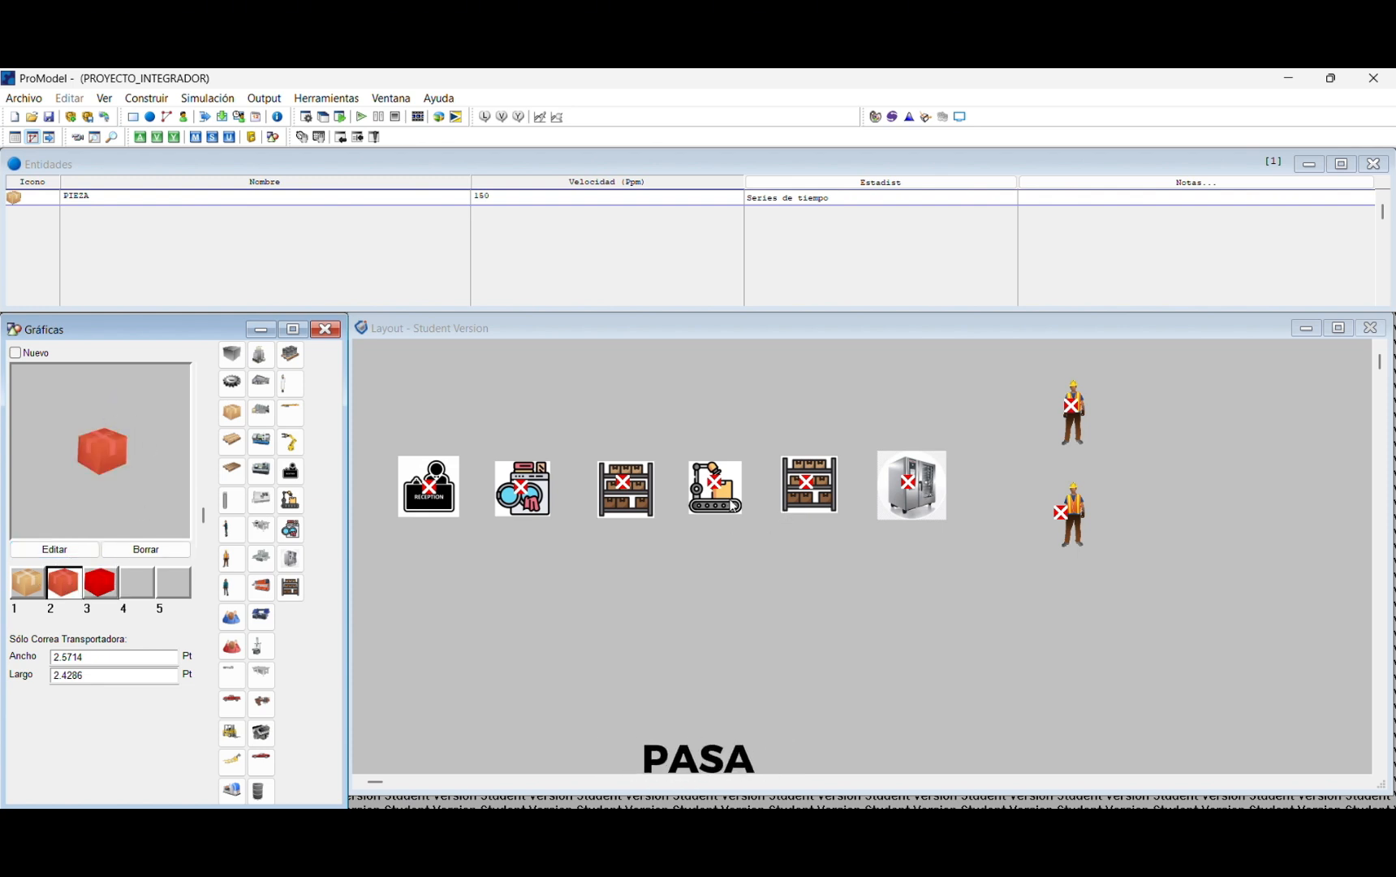
pyautogui.click(99, 583)
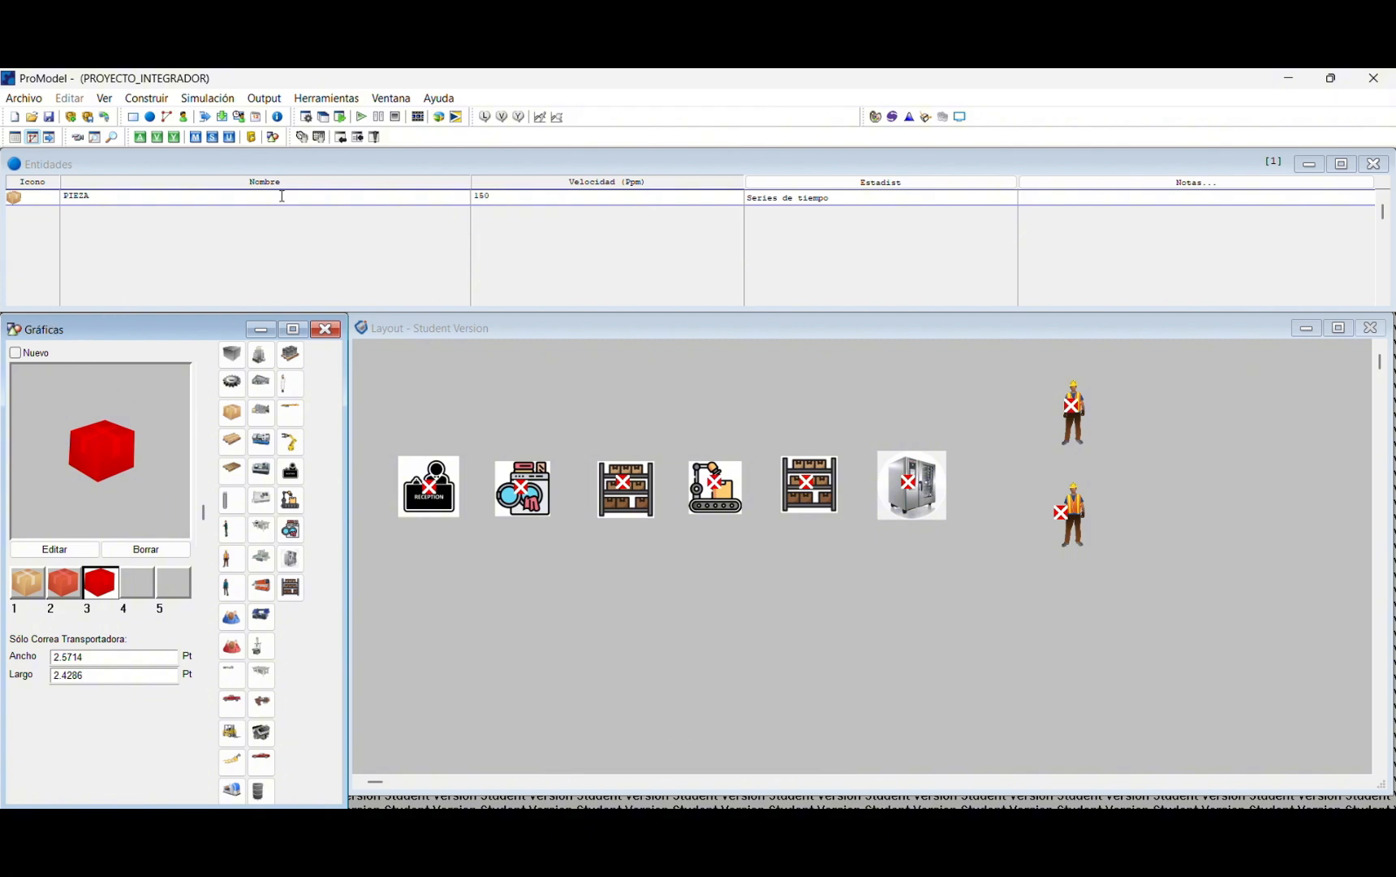
# Step: Create an arrival record for the entity PIEZA at the location RECEPCION
pyautogui.click(222, 116)
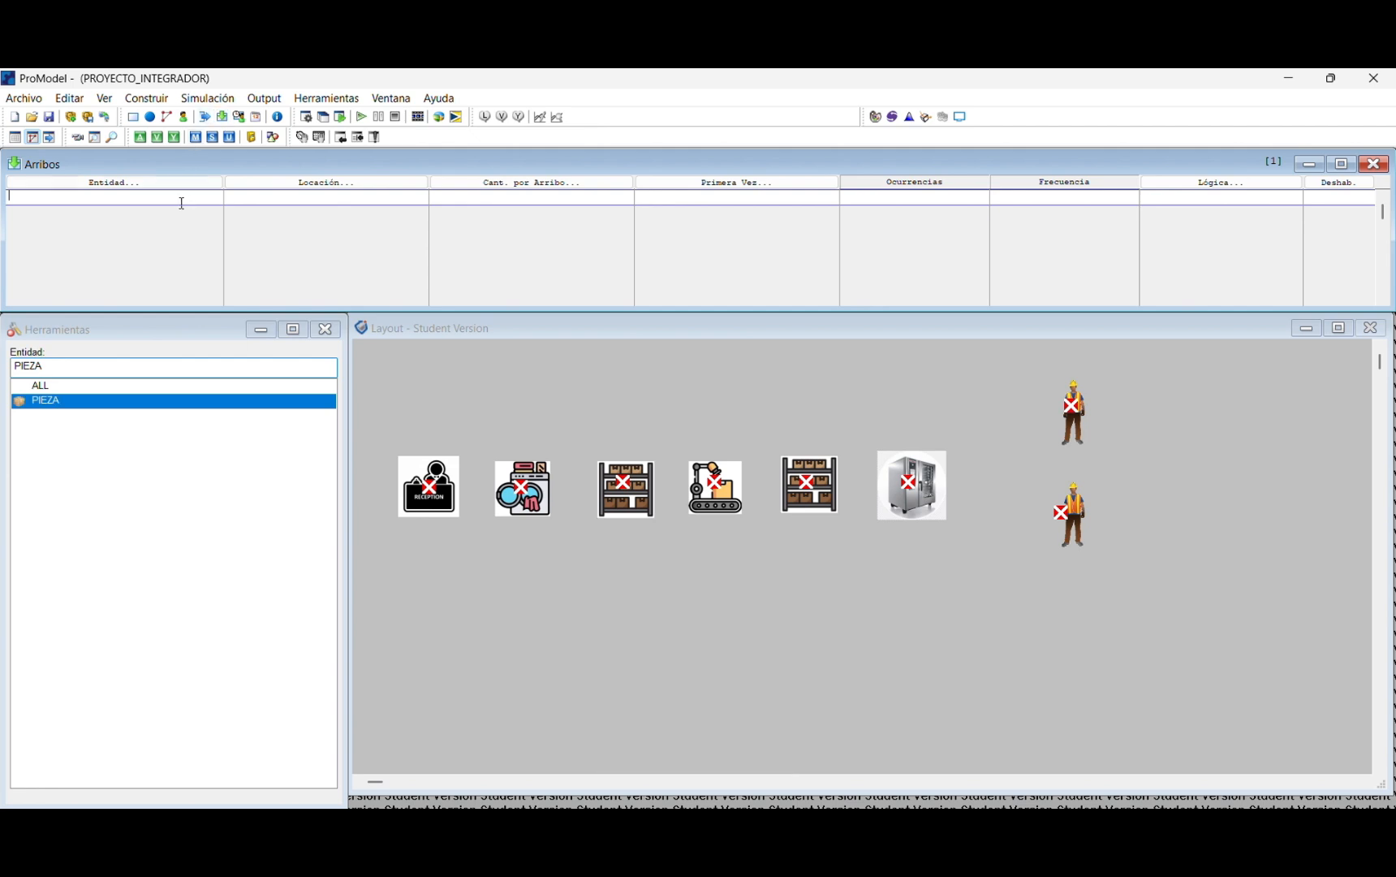
pyautogui.doubleClick(157, 196)
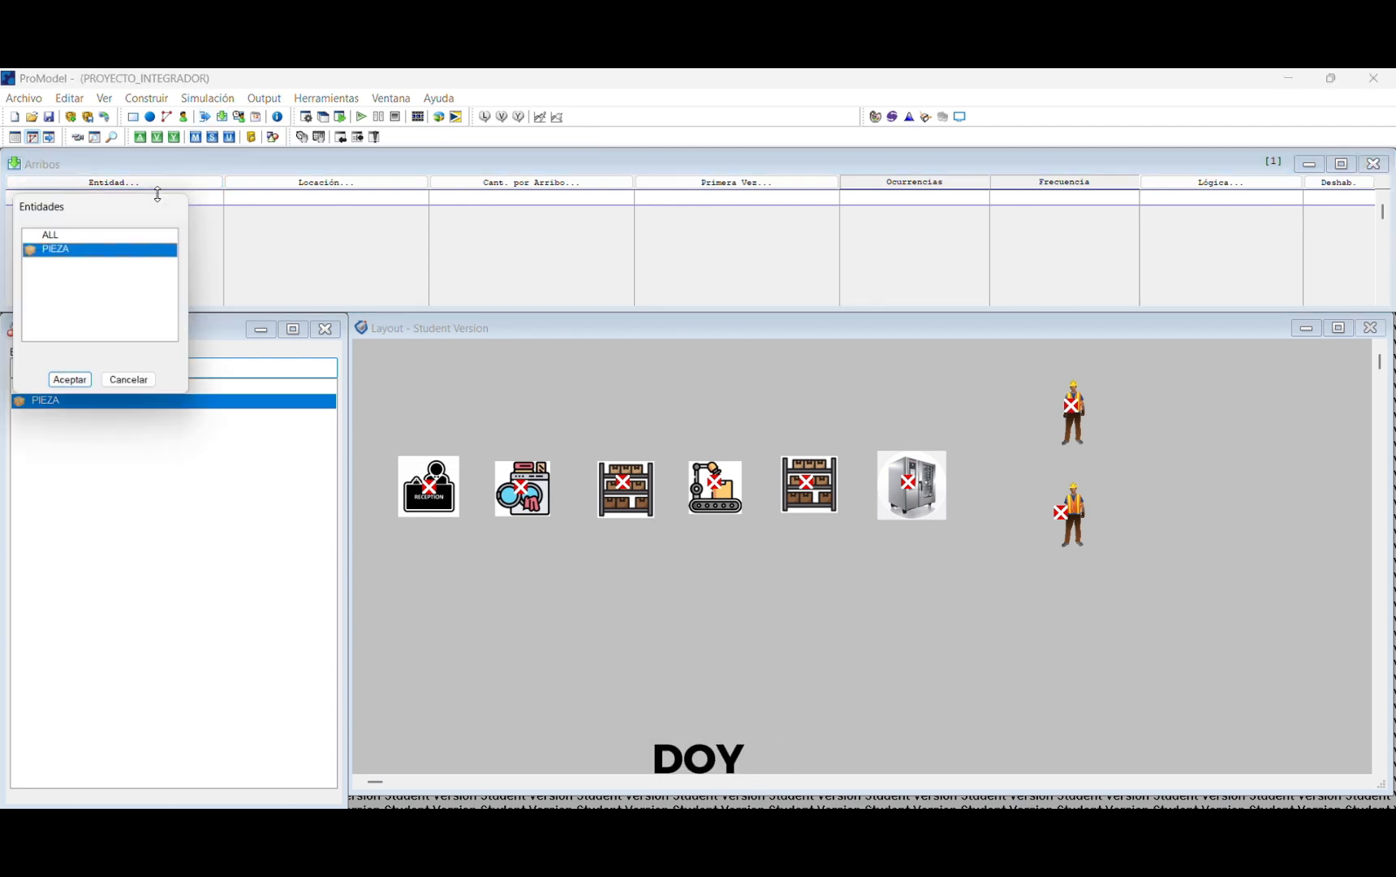
pyautogui.click(70, 384)
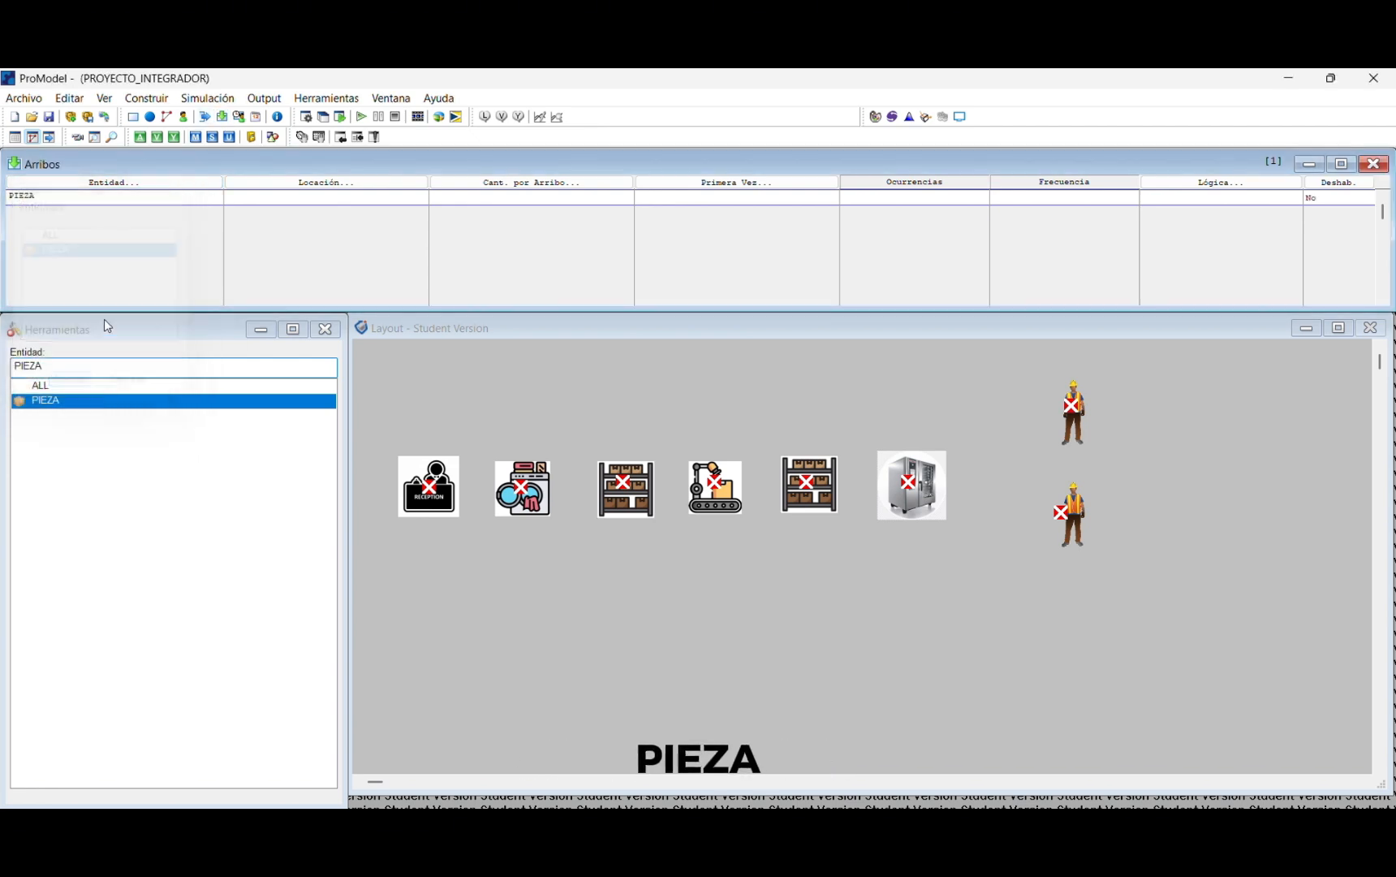
pyautogui.doubleClick(302, 197)
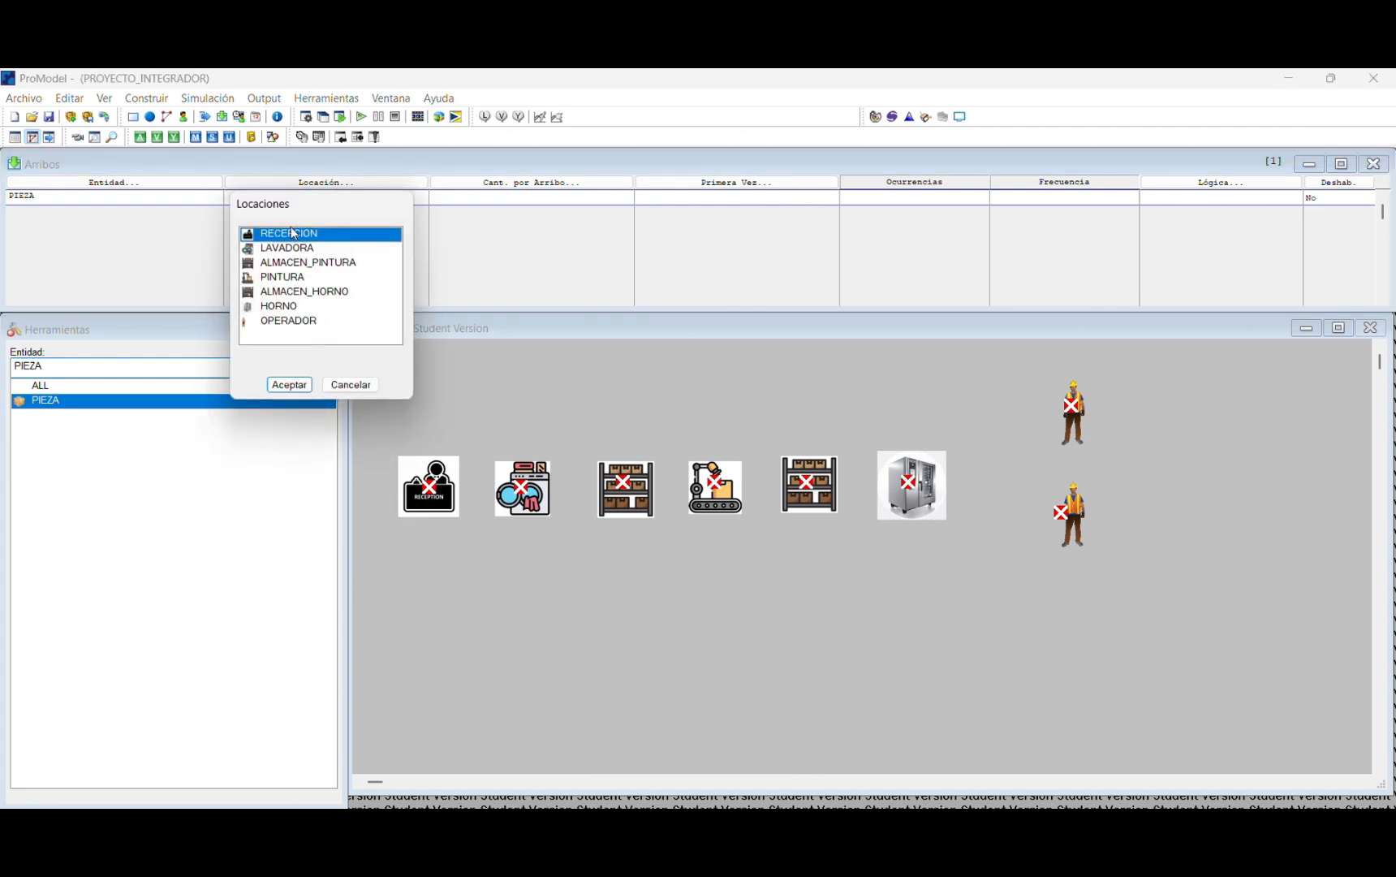
pyautogui.click(289, 384)
# Step: Set PIEZA's quantity per arrival to 1 and its first arrival time to 0, defined by time only
pyautogui.click(543, 196)
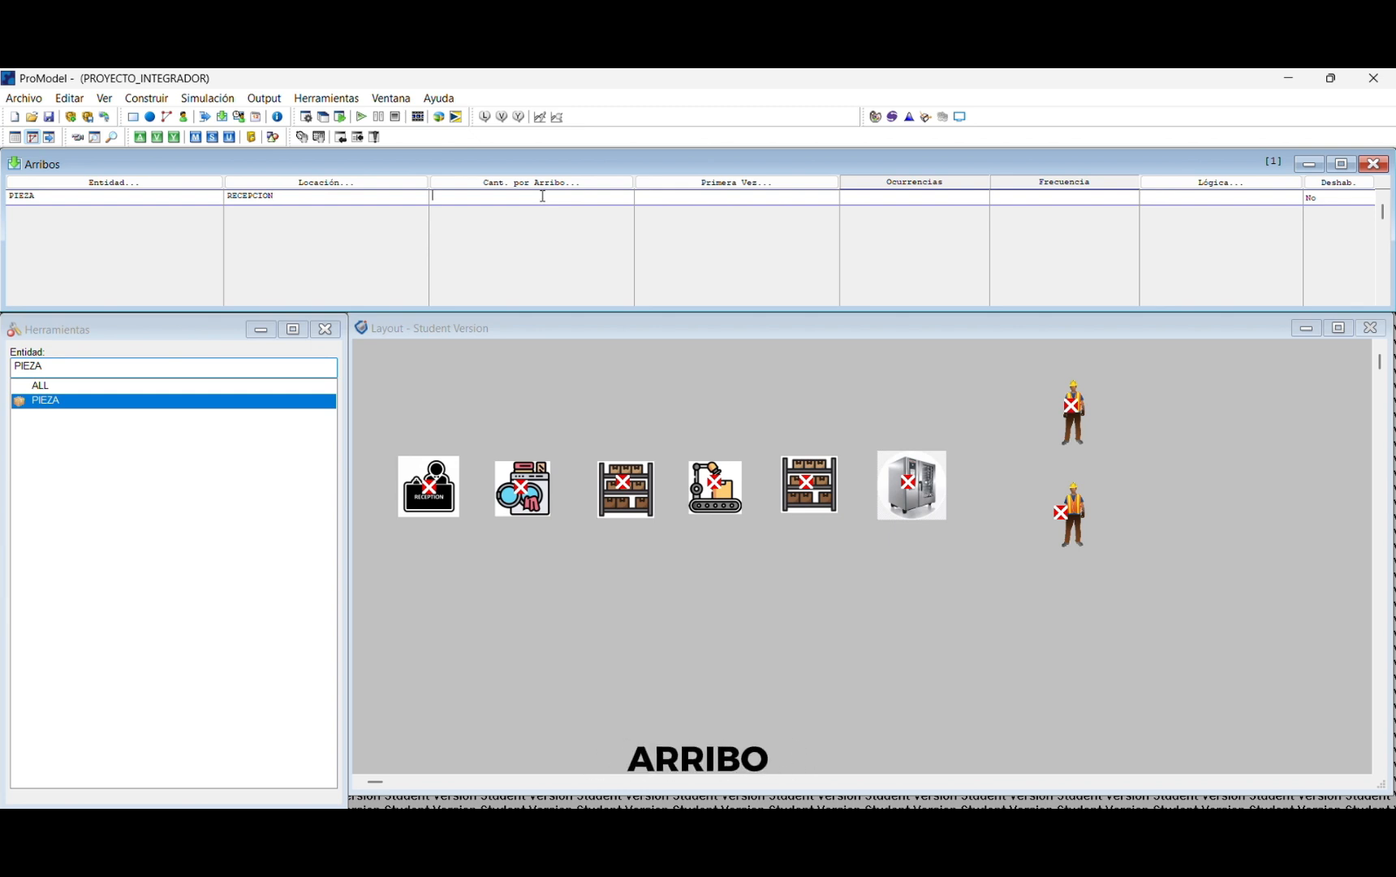
pyautogui.doubleClick(668, 201)
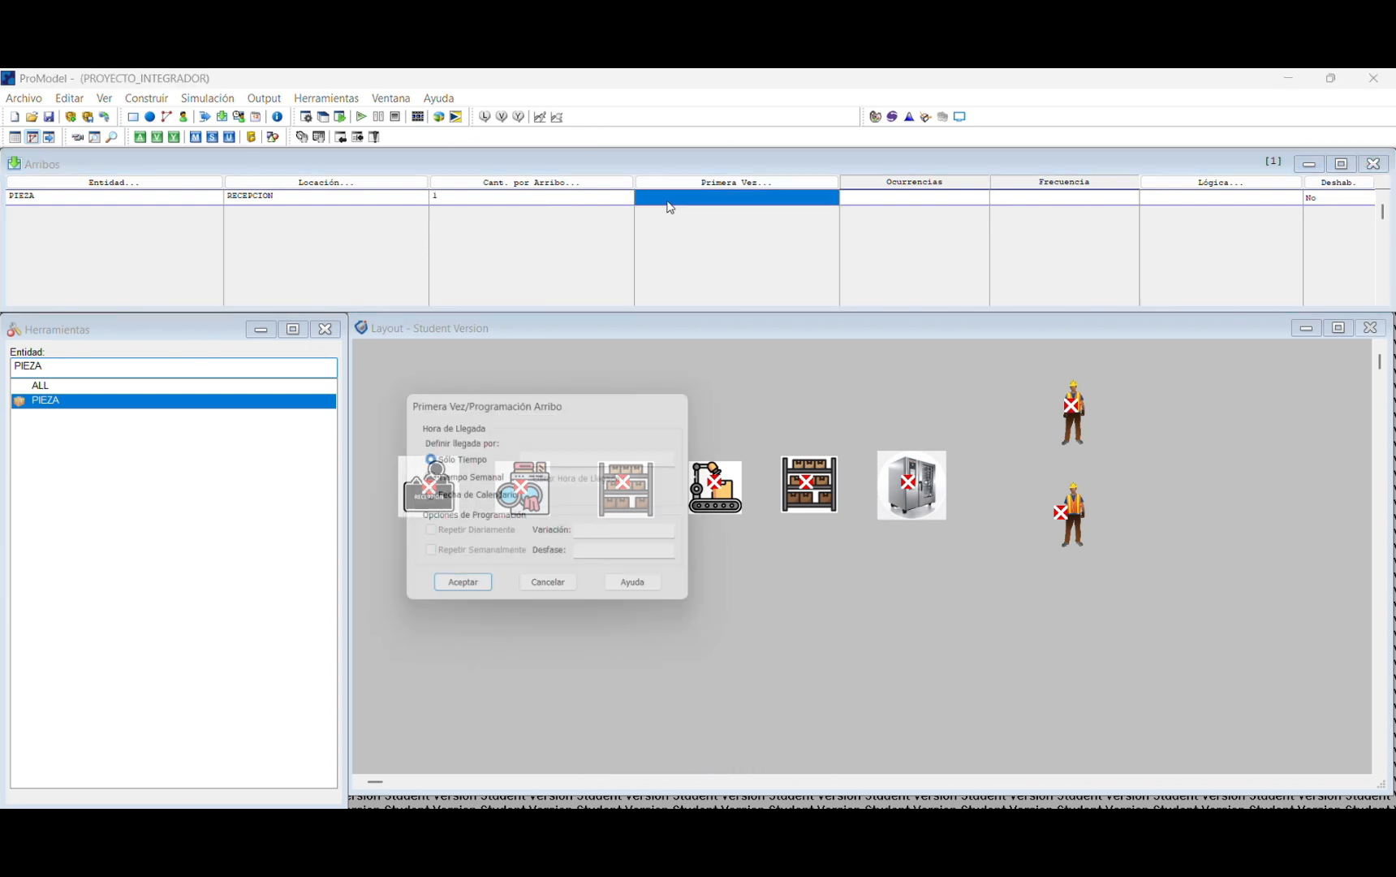
pyautogui.click(529, 452)
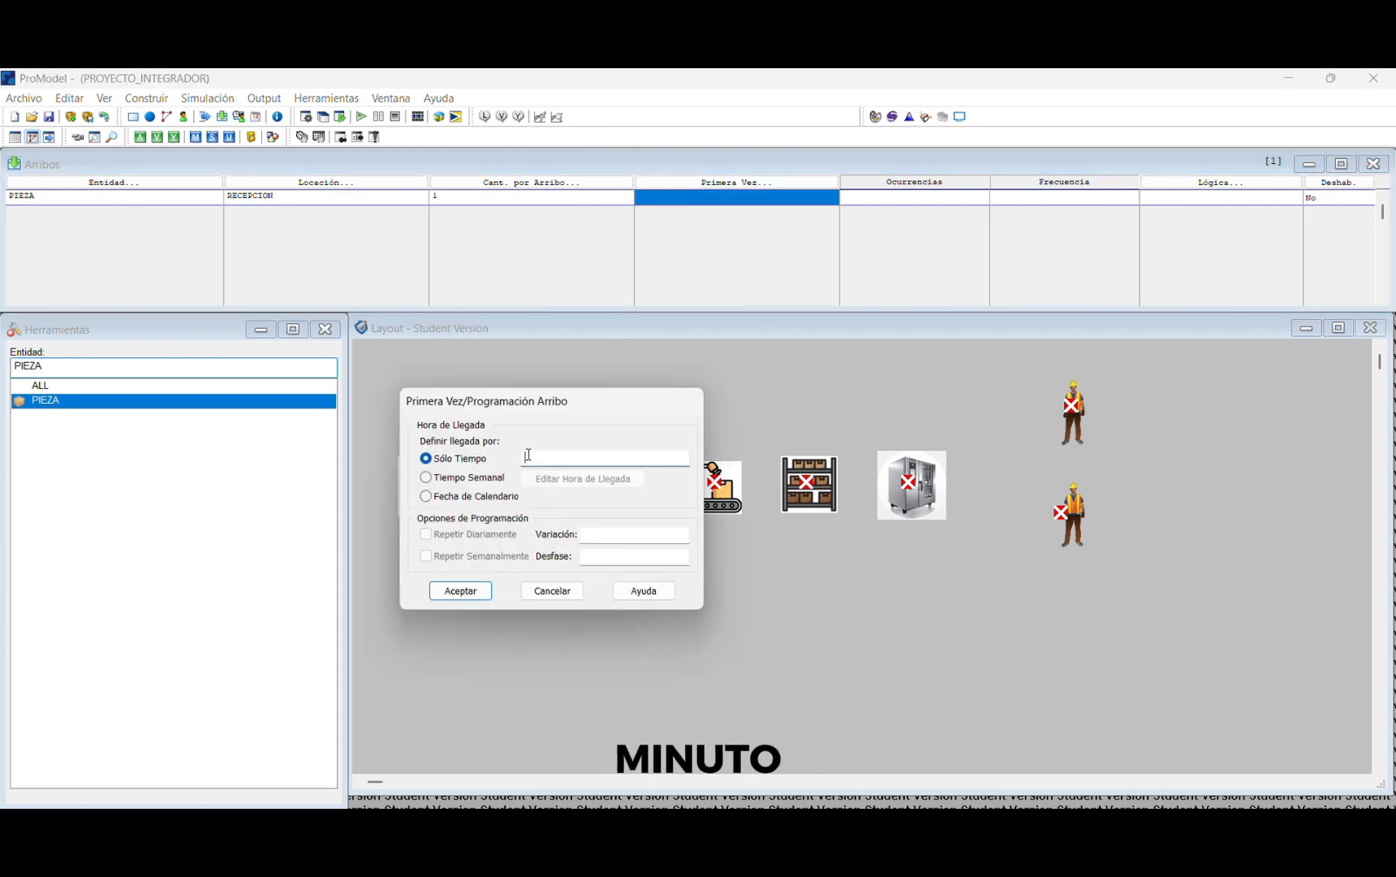
pyautogui.write('0')
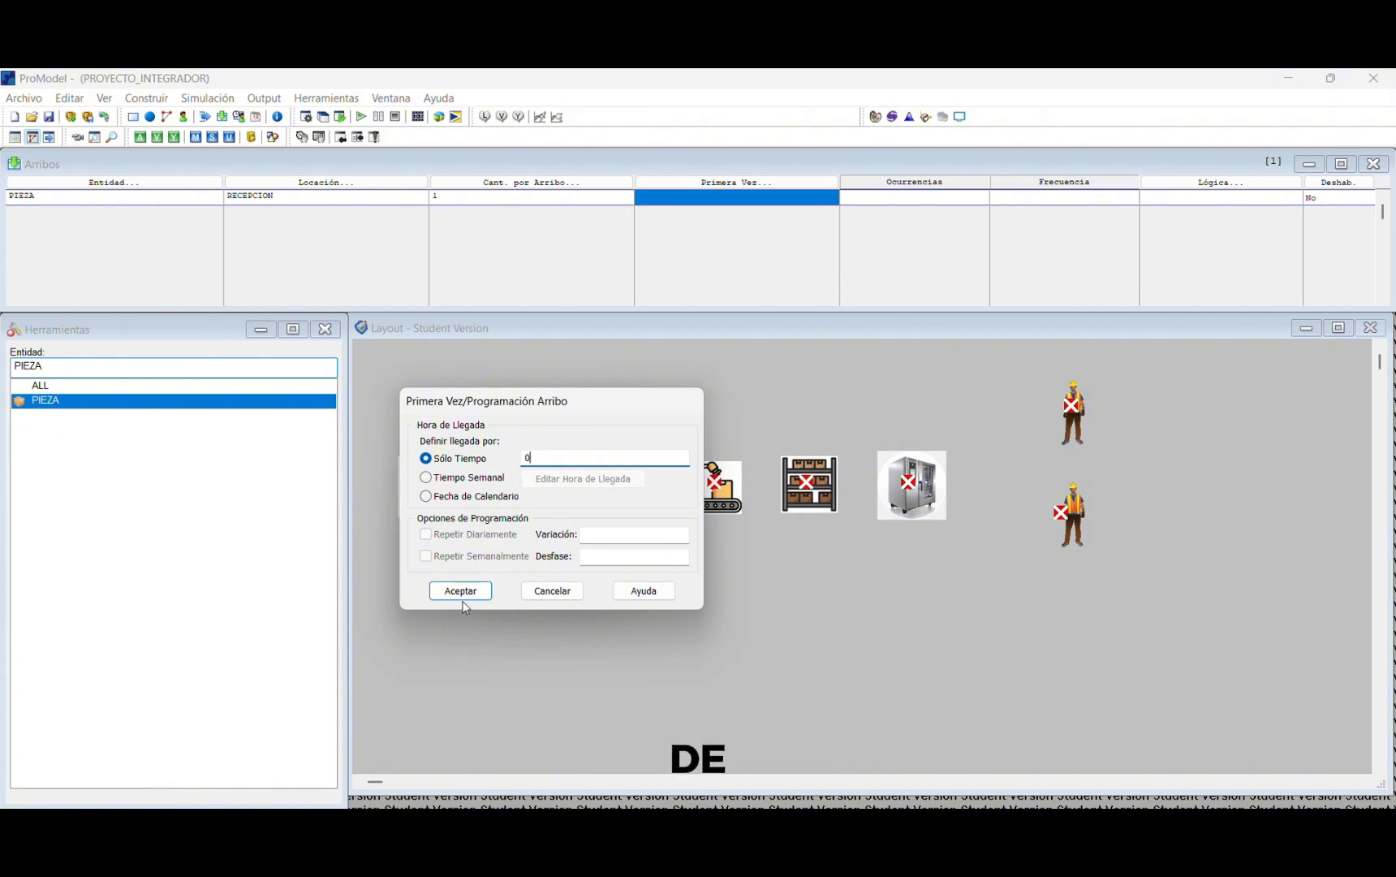
pyautogui.click(461, 591)
# Step: Set PIEZA's arrival occurrences to INF and its frequency to E(2)MIN, completing the record
pyautogui.click(913, 199)
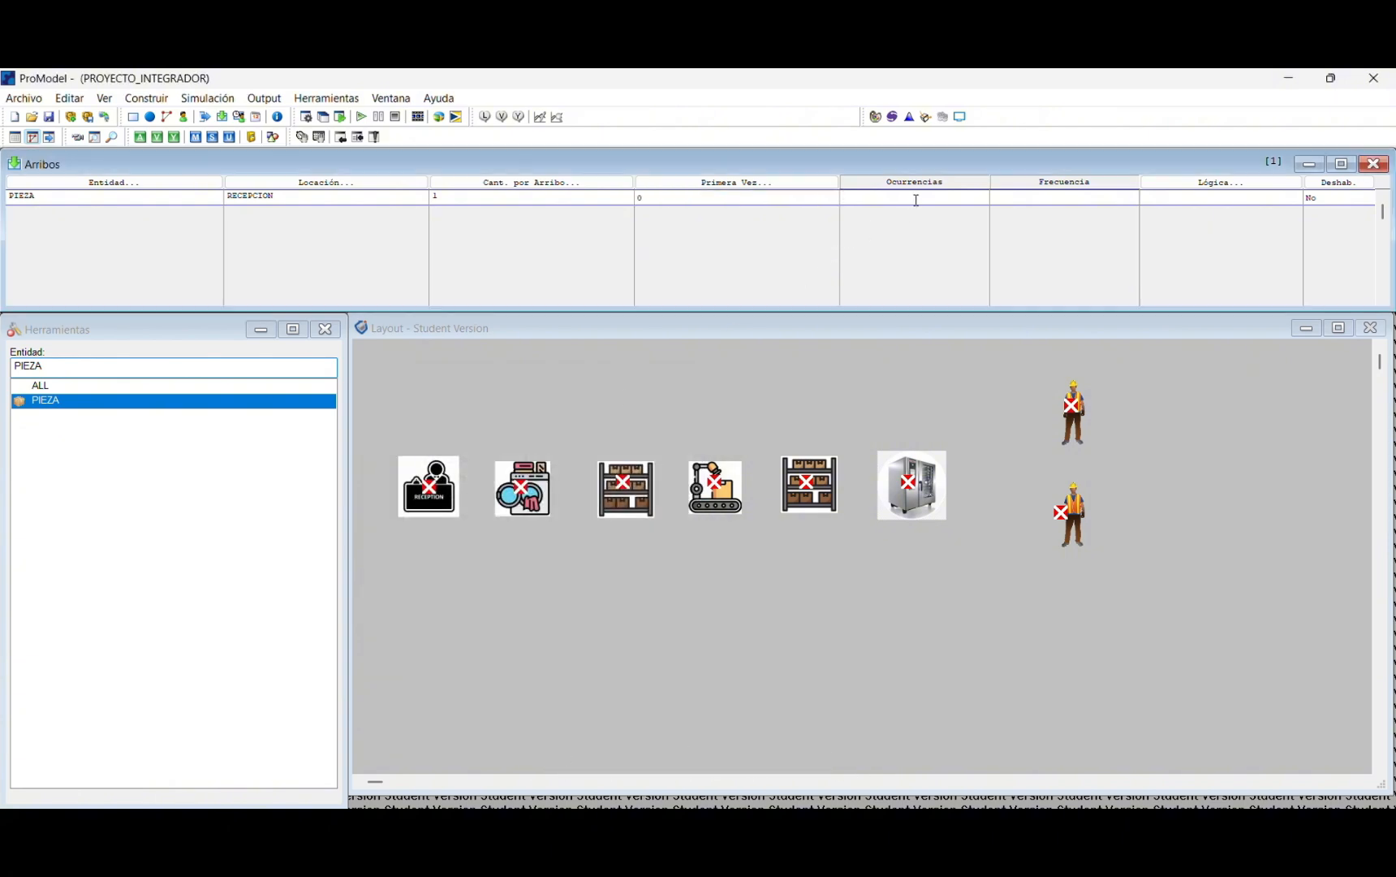
pyautogui.write('INF')
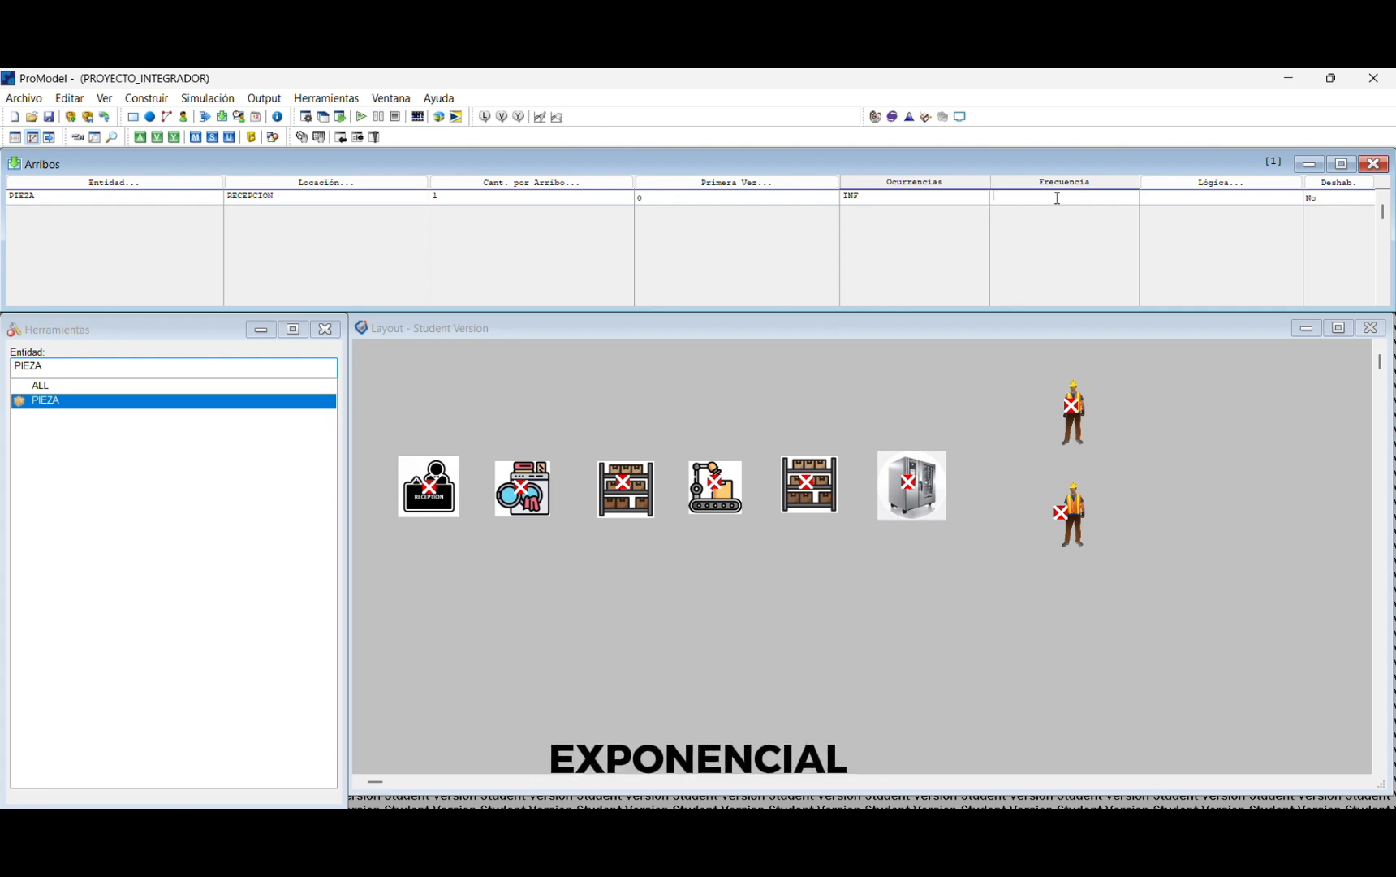
pyautogui.write('E(2)MIN')
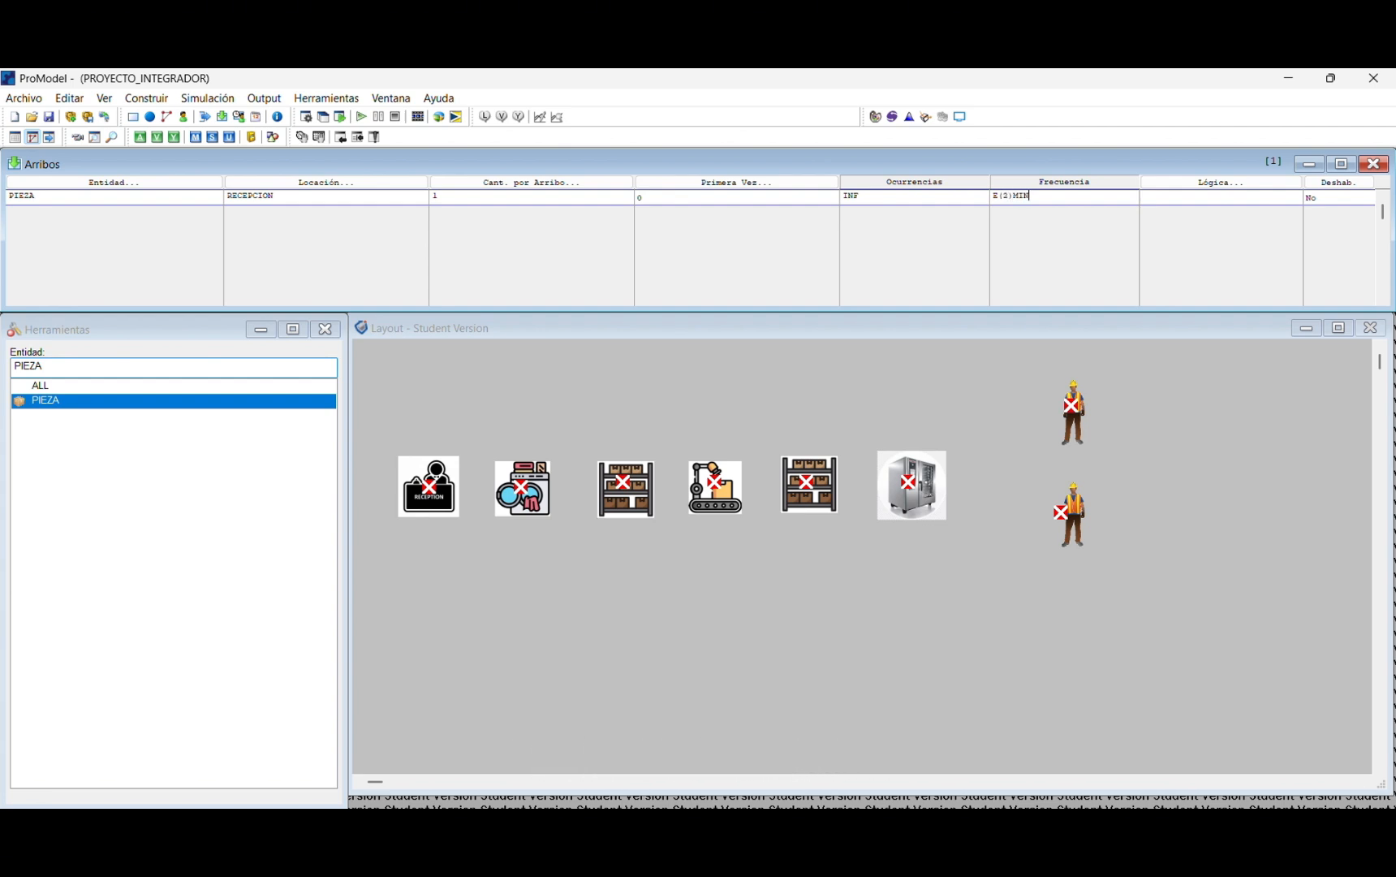
pyautogui.press('Return')
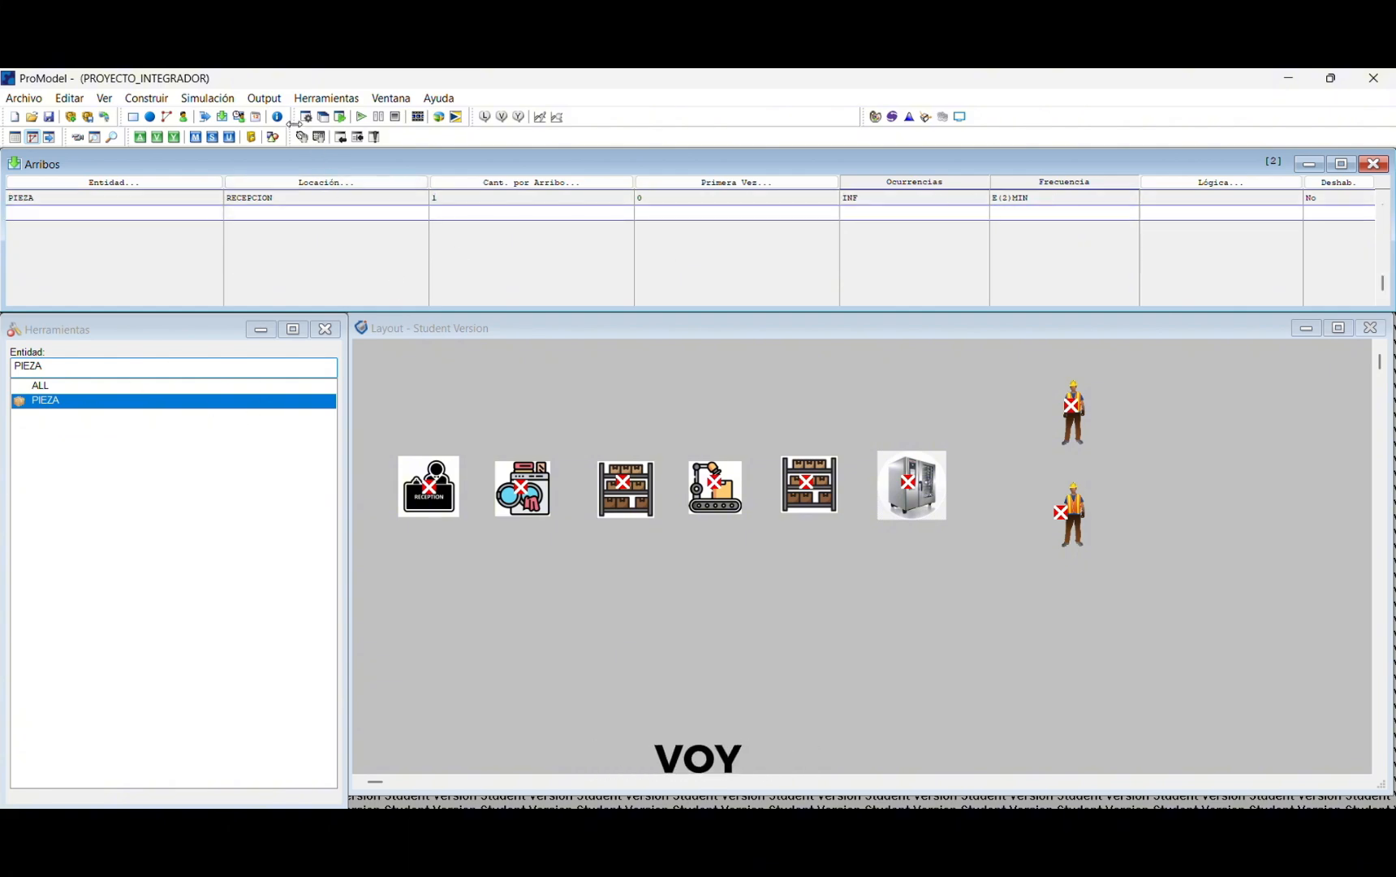
# Step: Create the first process record, for the entity PIEZA at the location RECEPCION
pyautogui.click(206, 117)
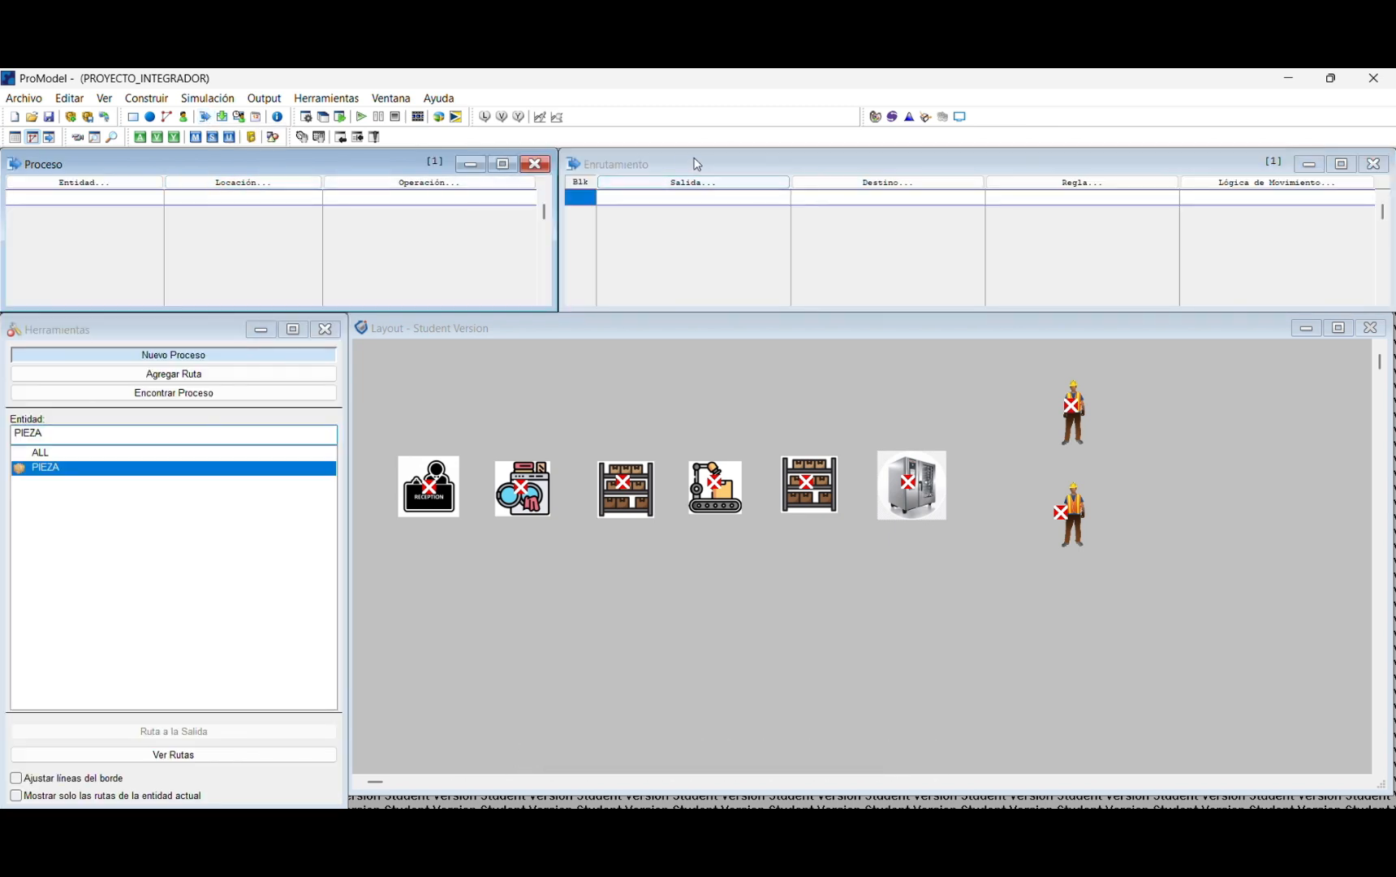
pyautogui.click(160, 331)
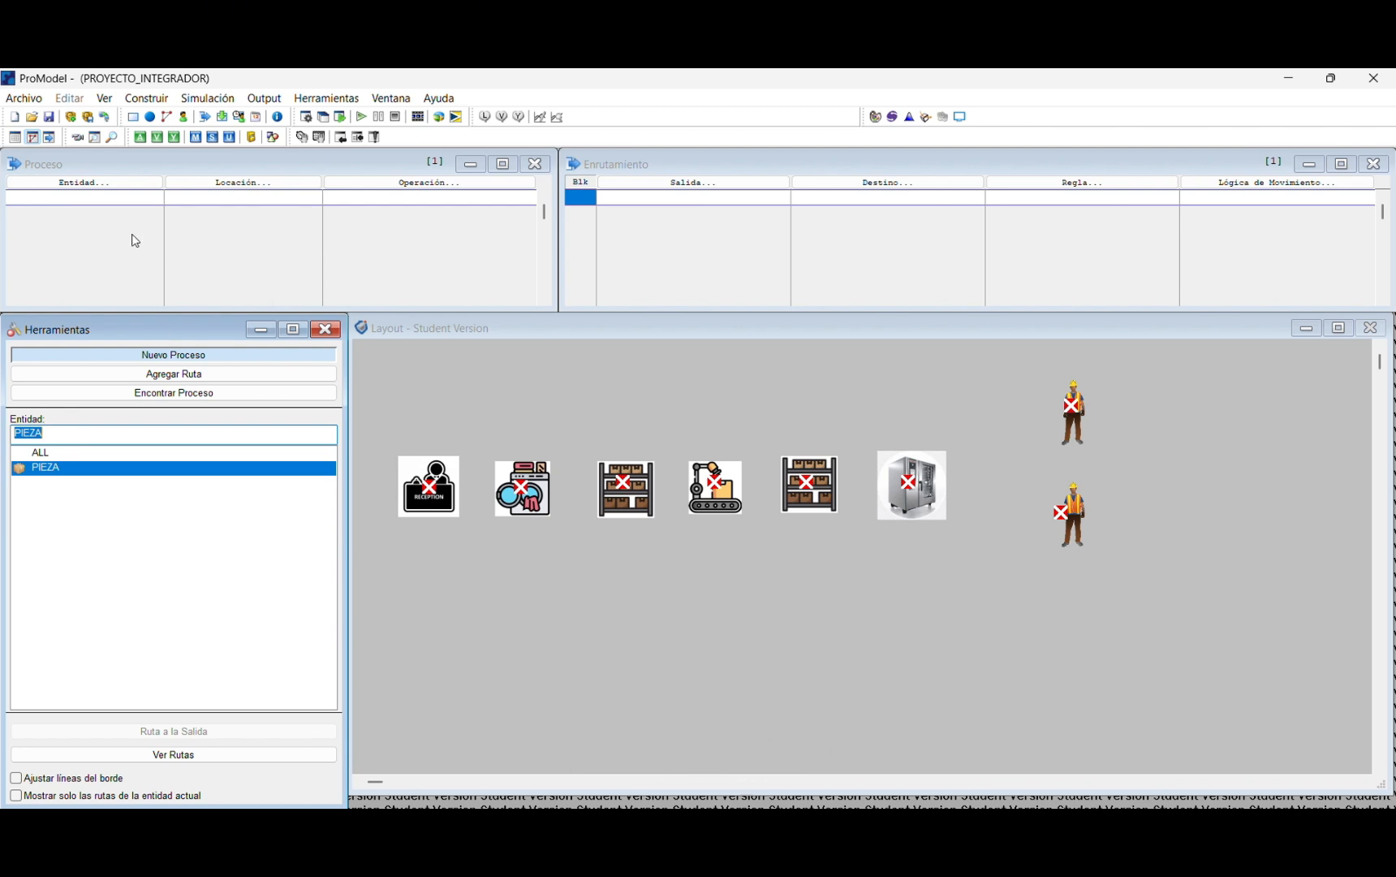
pyautogui.click(68, 197)
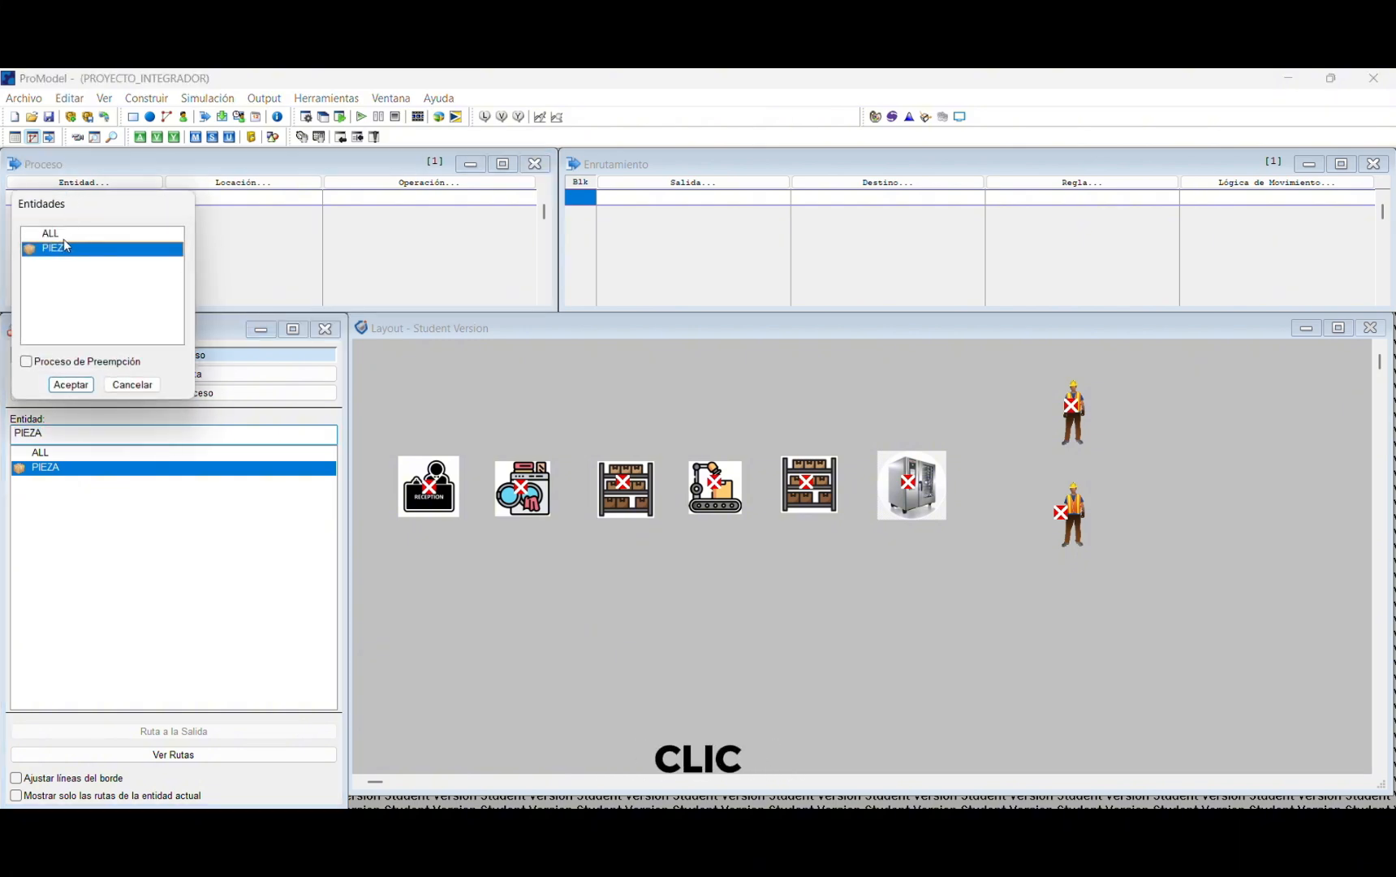
pyautogui.click(71, 384)
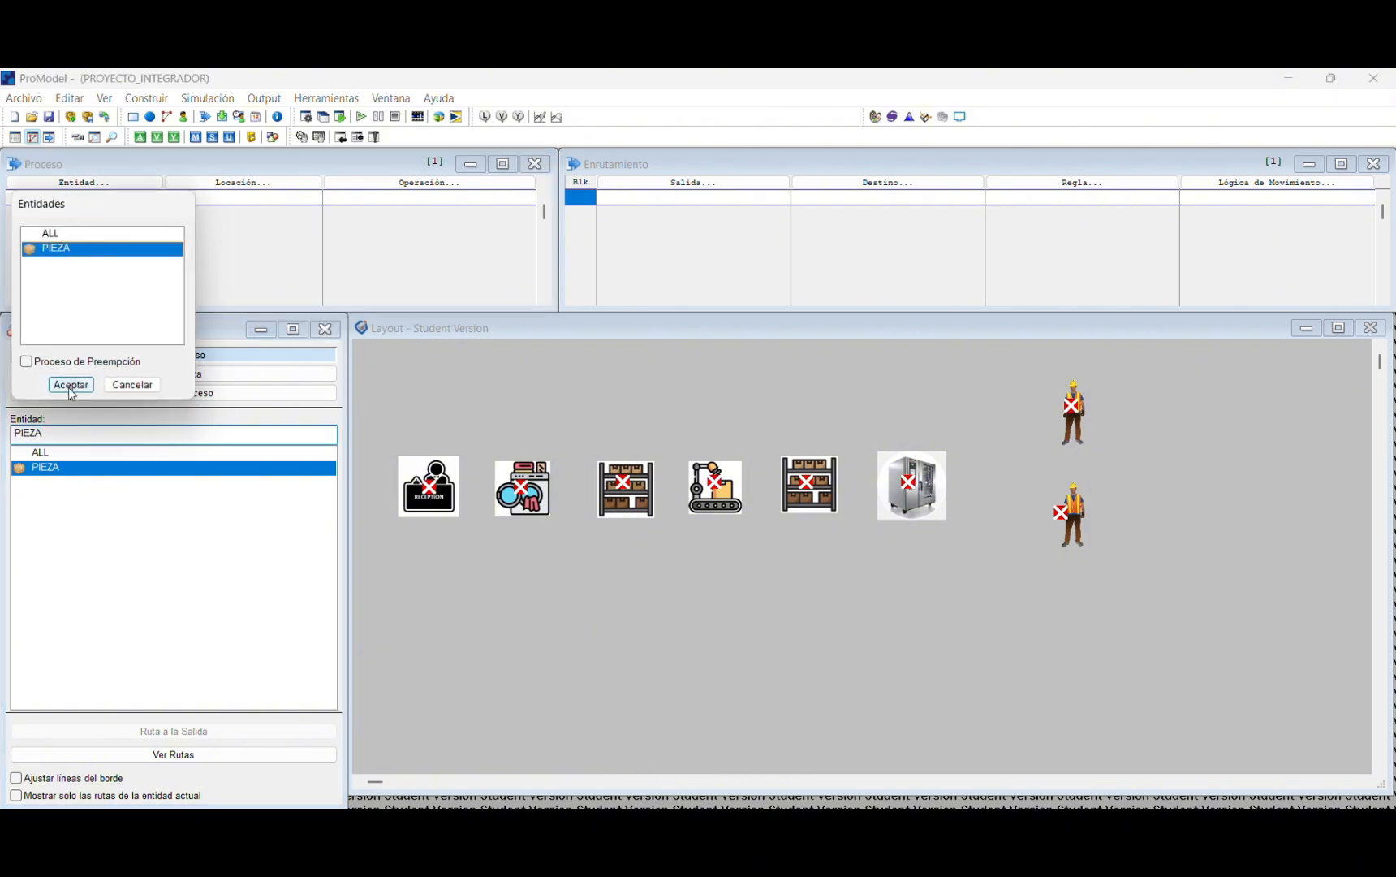
pyautogui.click(244, 195)
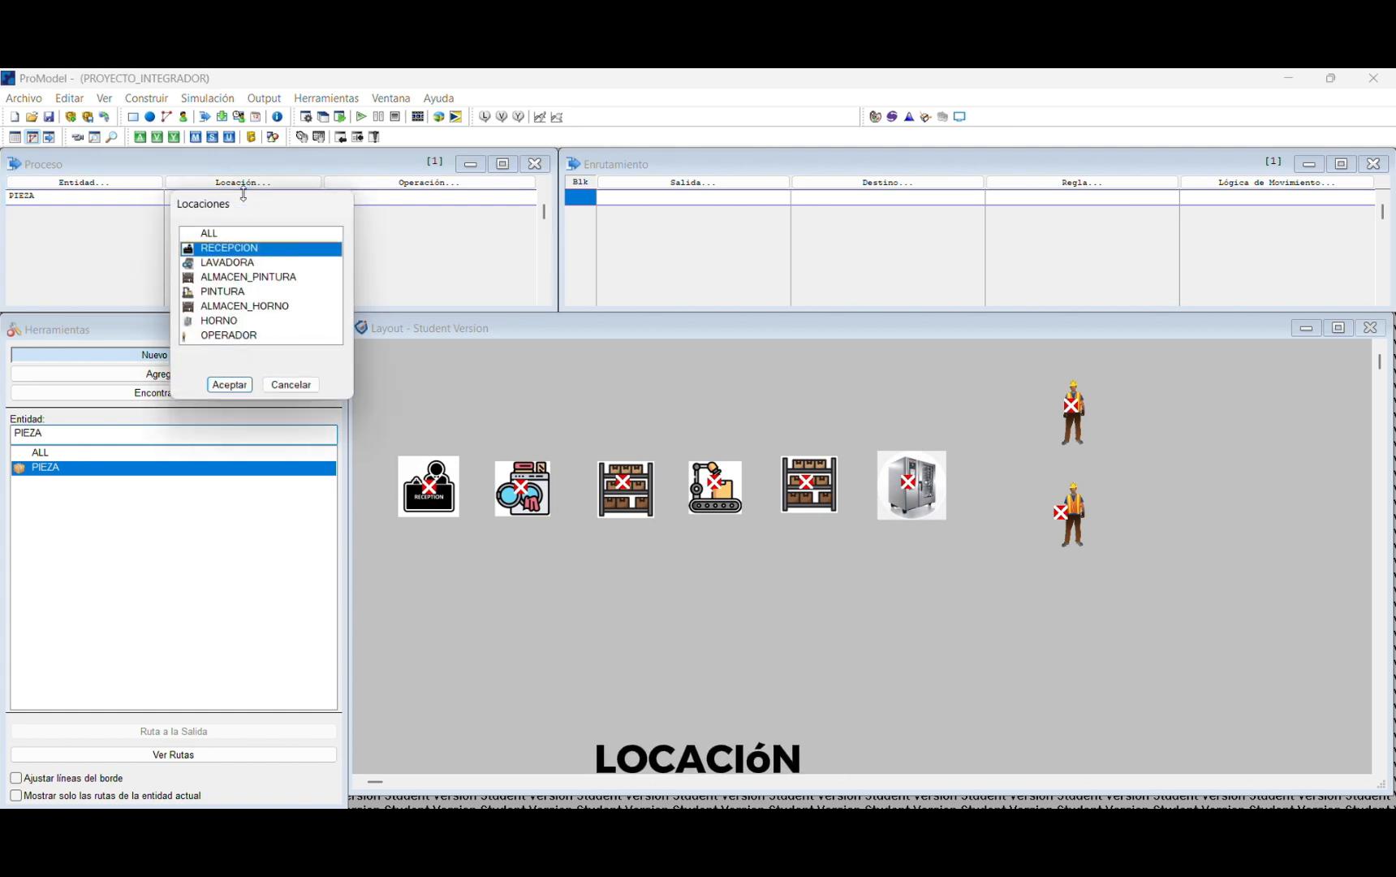
pyautogui.click(229, 384)
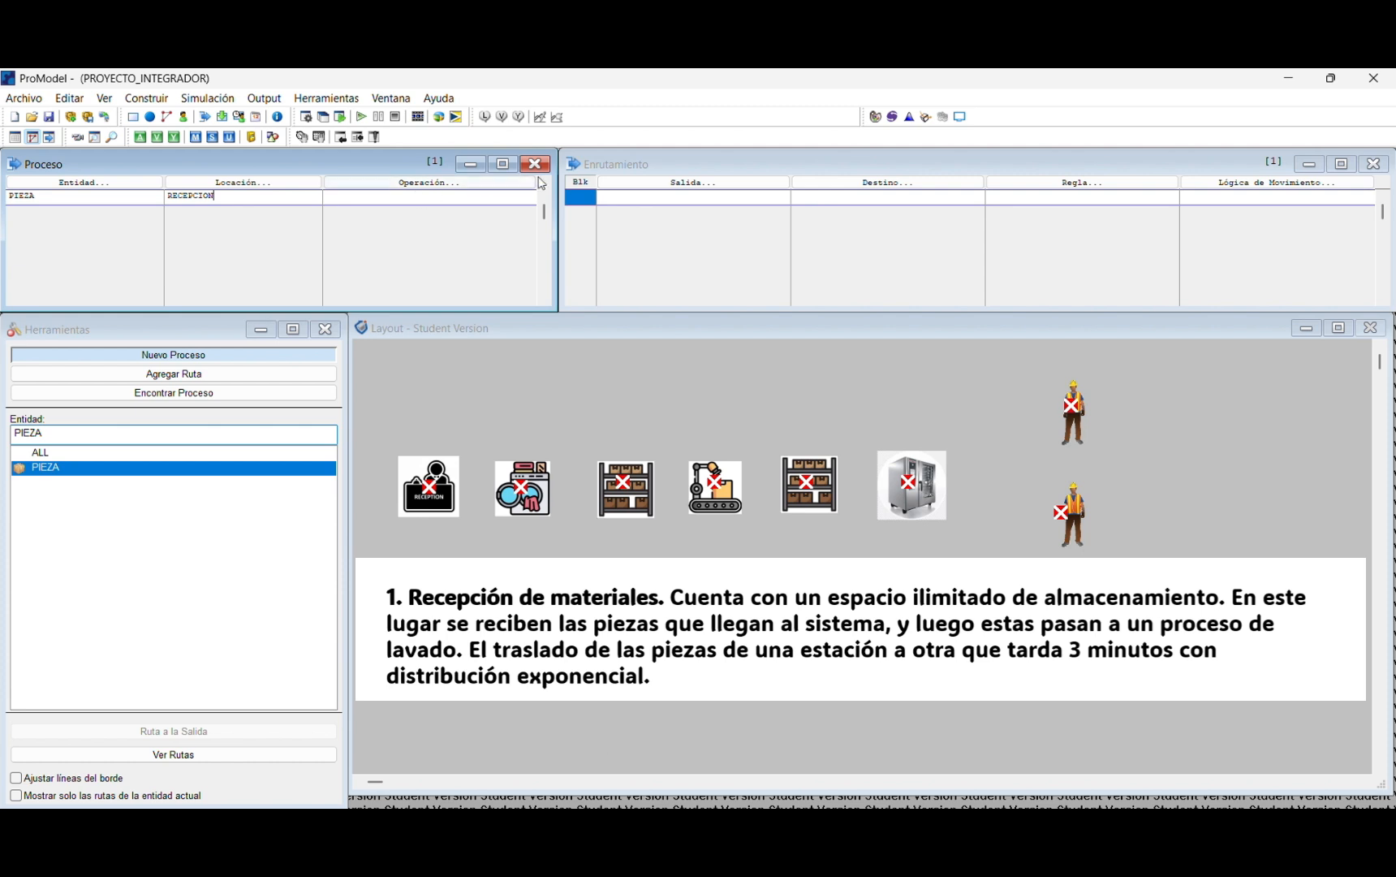
# Step: Define the routing from RECEPCION with PIEZA as the output and LAVADORA as the destination
pyautogui.doubleClick(670, 199)
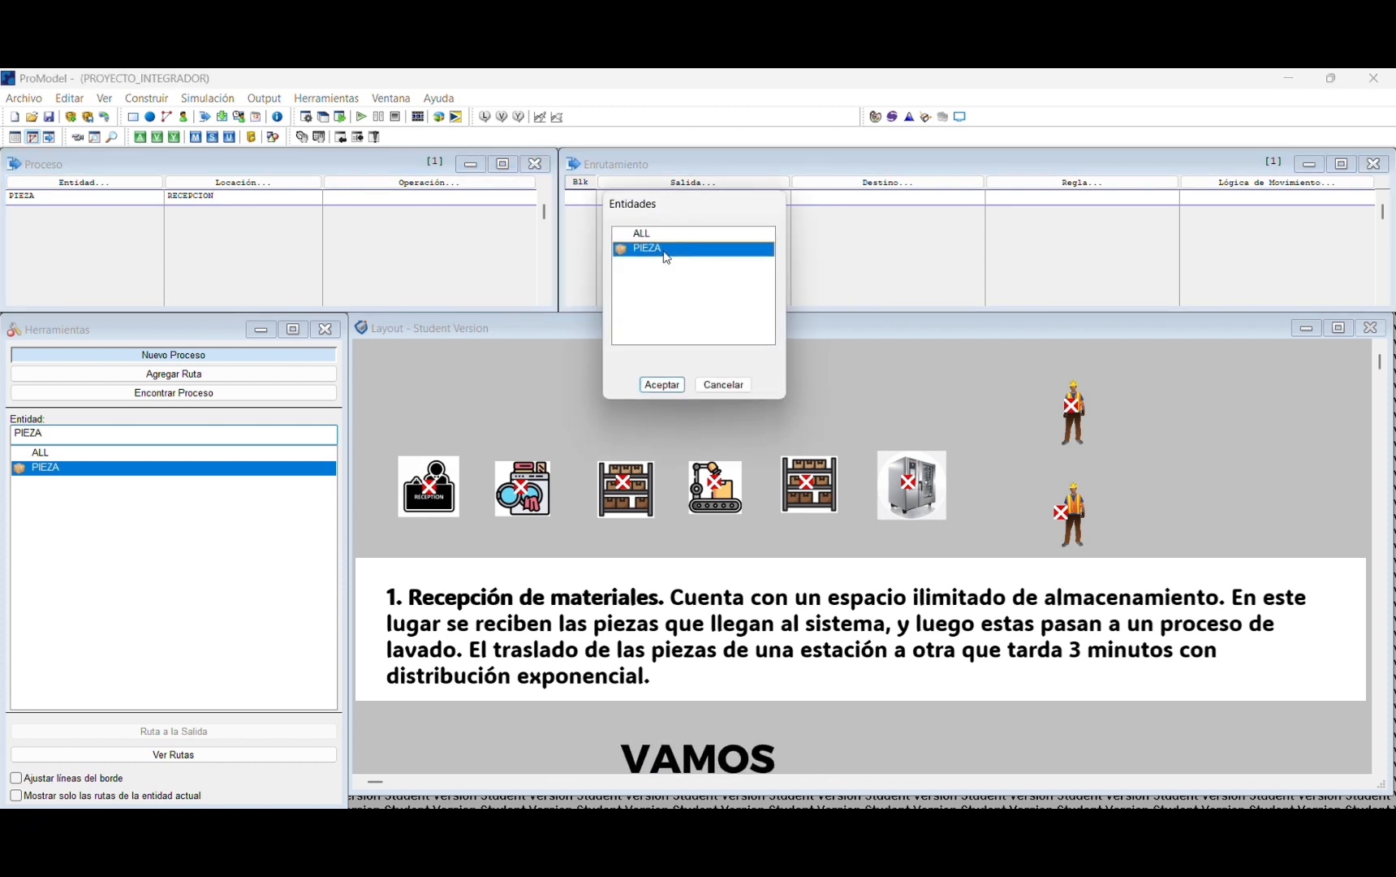
pyautogui.click(661, 384)
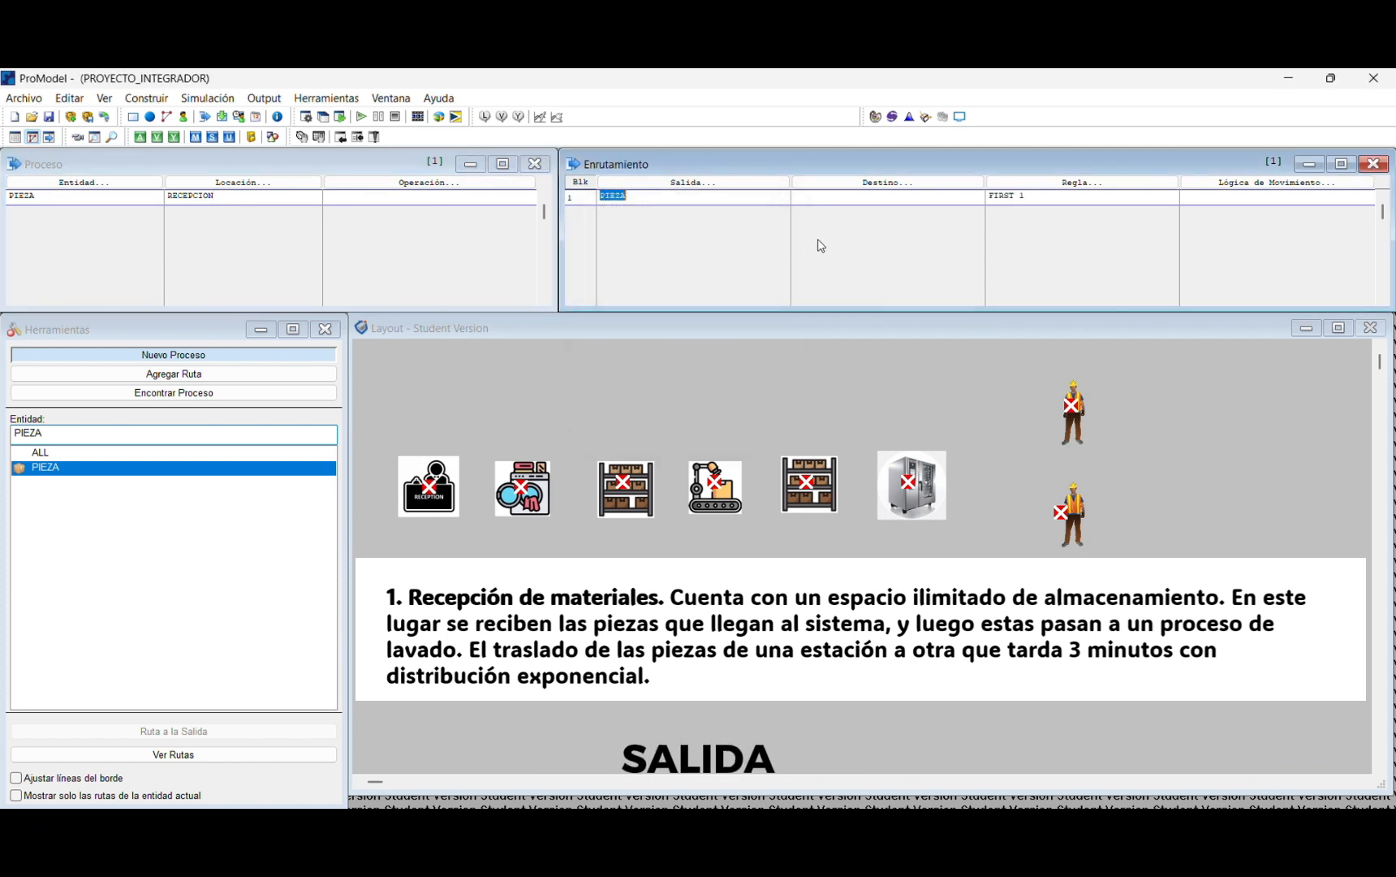
pyautogui.doubleClick(862, 197)
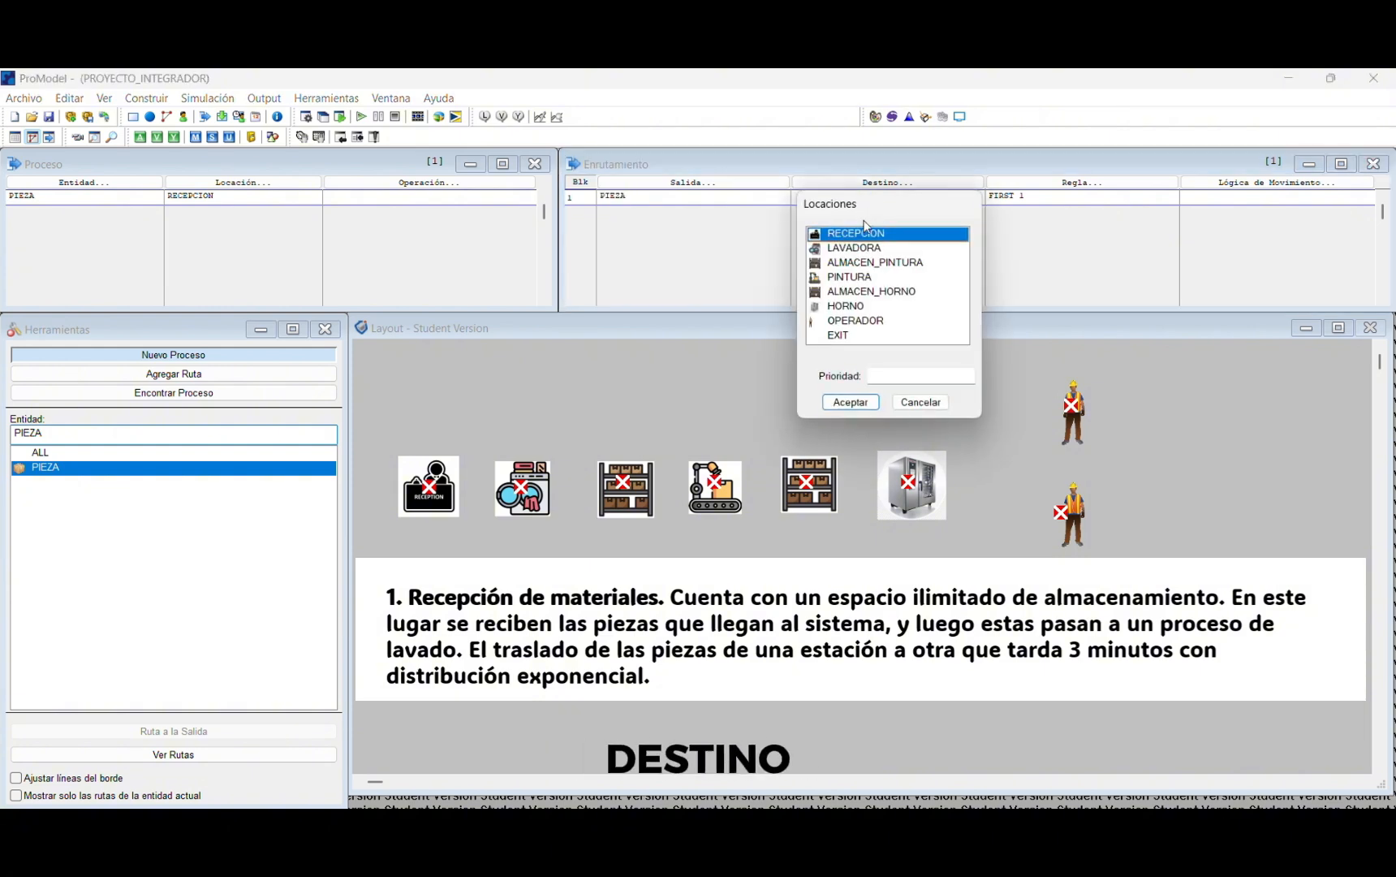
pyautogui.click(854, 248)
pyautogui.click(850, 401)
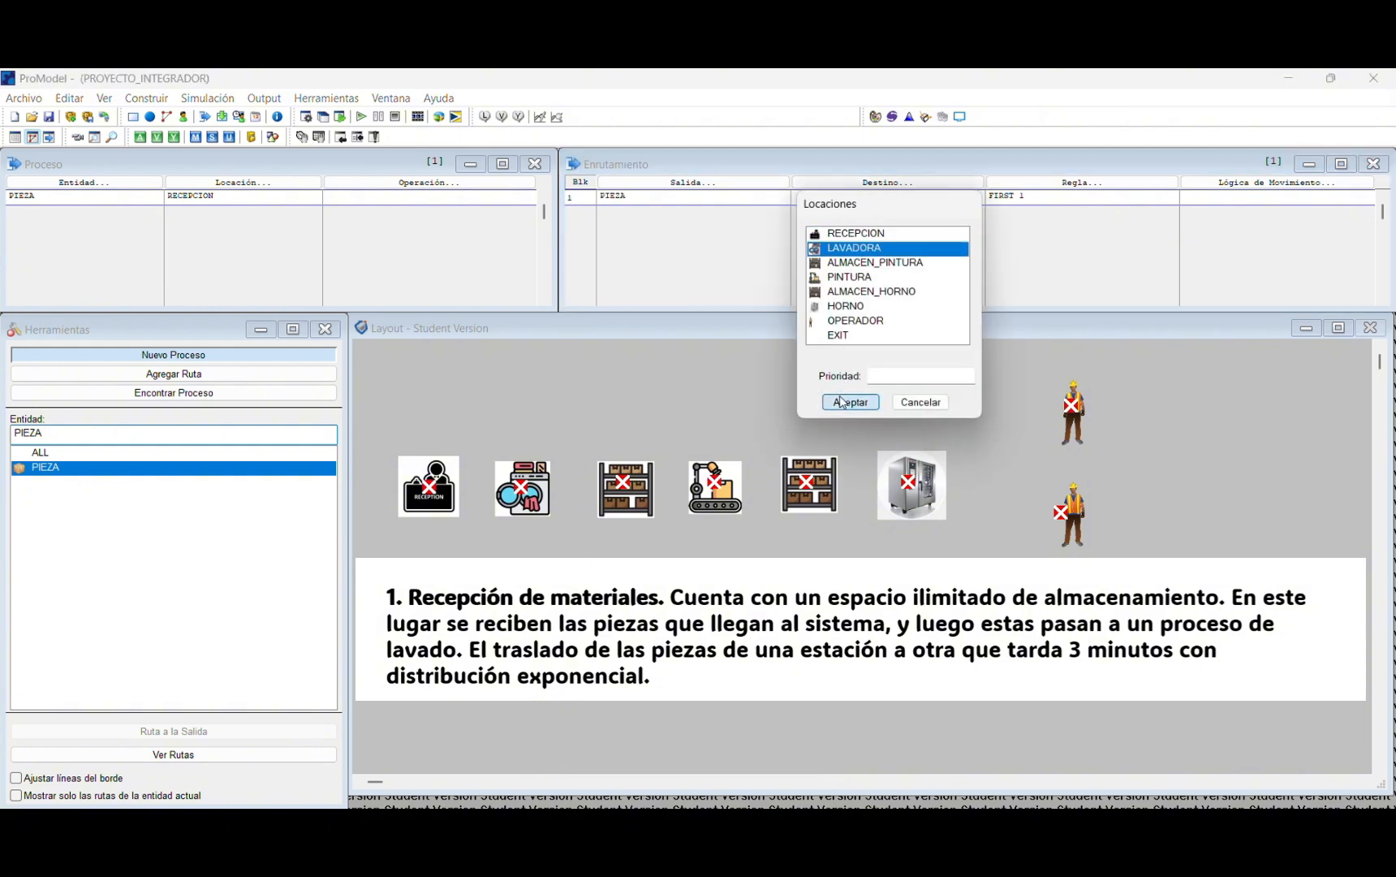
# Step: Enter MOVE FOR E(3)MIN as the movement logic of the RECEPCION to LAVADORA route
pyautogui.click(1217, 196)
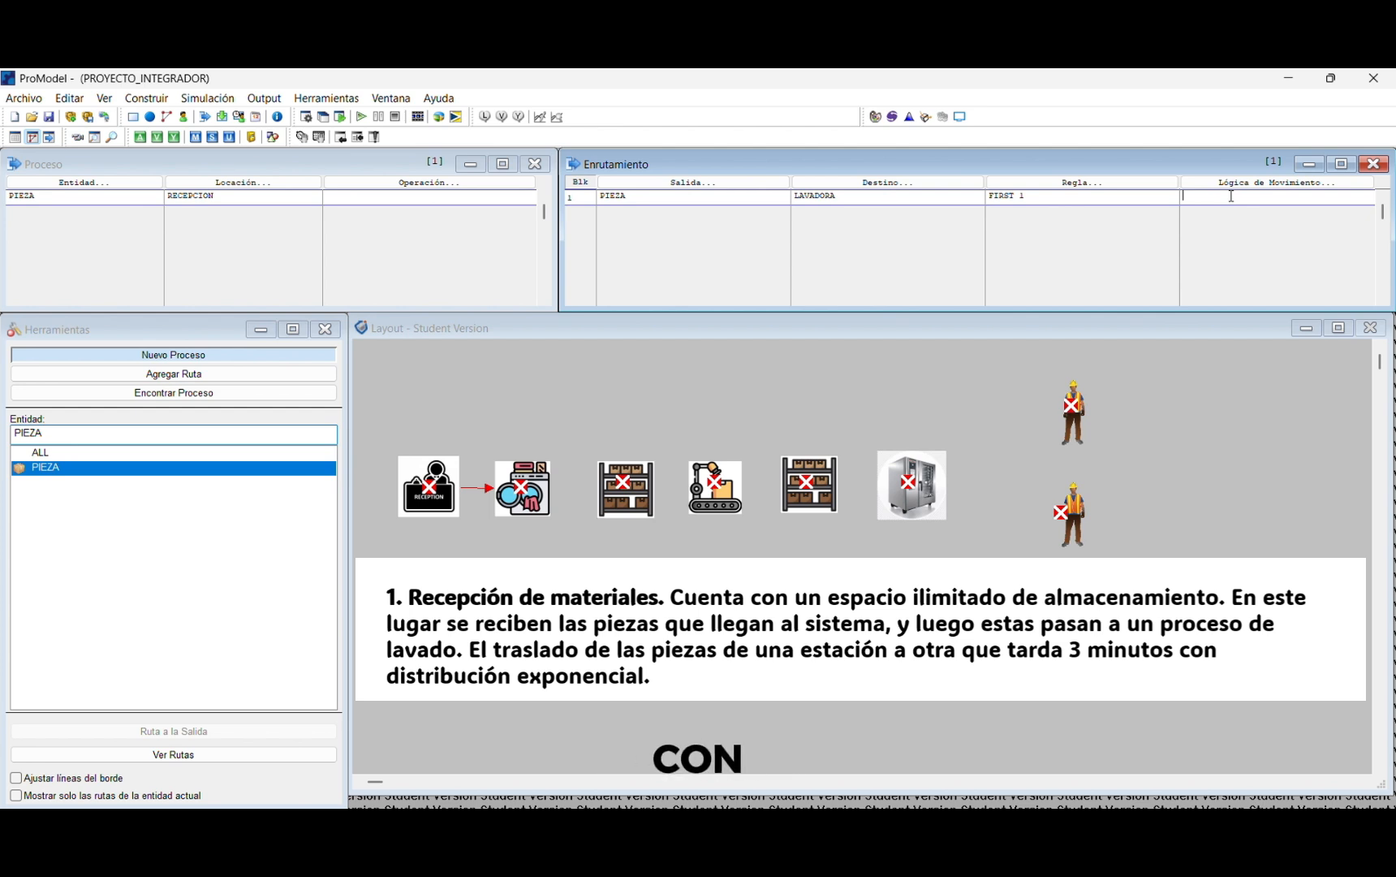
pyautogui.write('M')
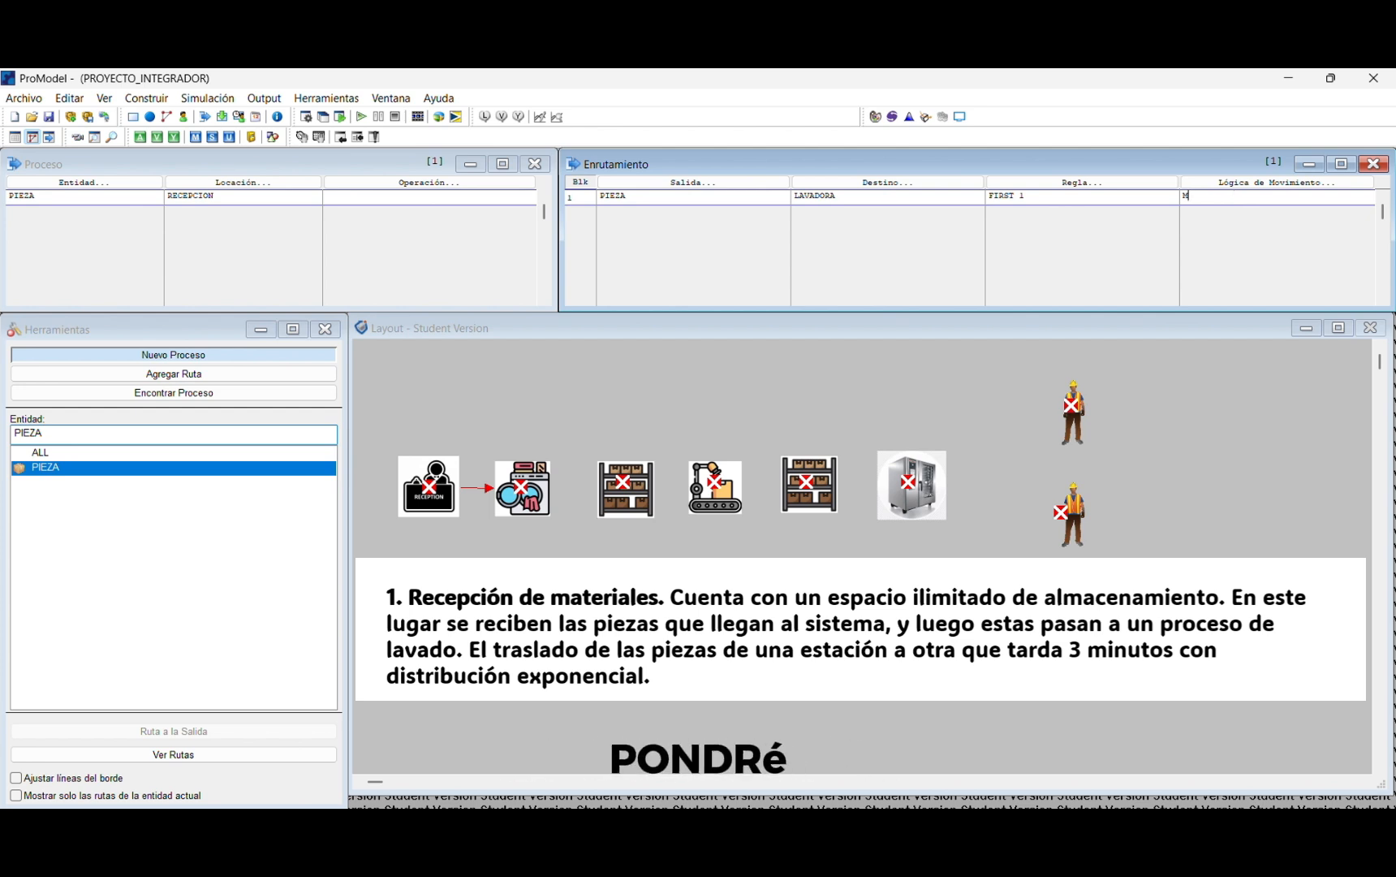
pyautogui.write('OVE')
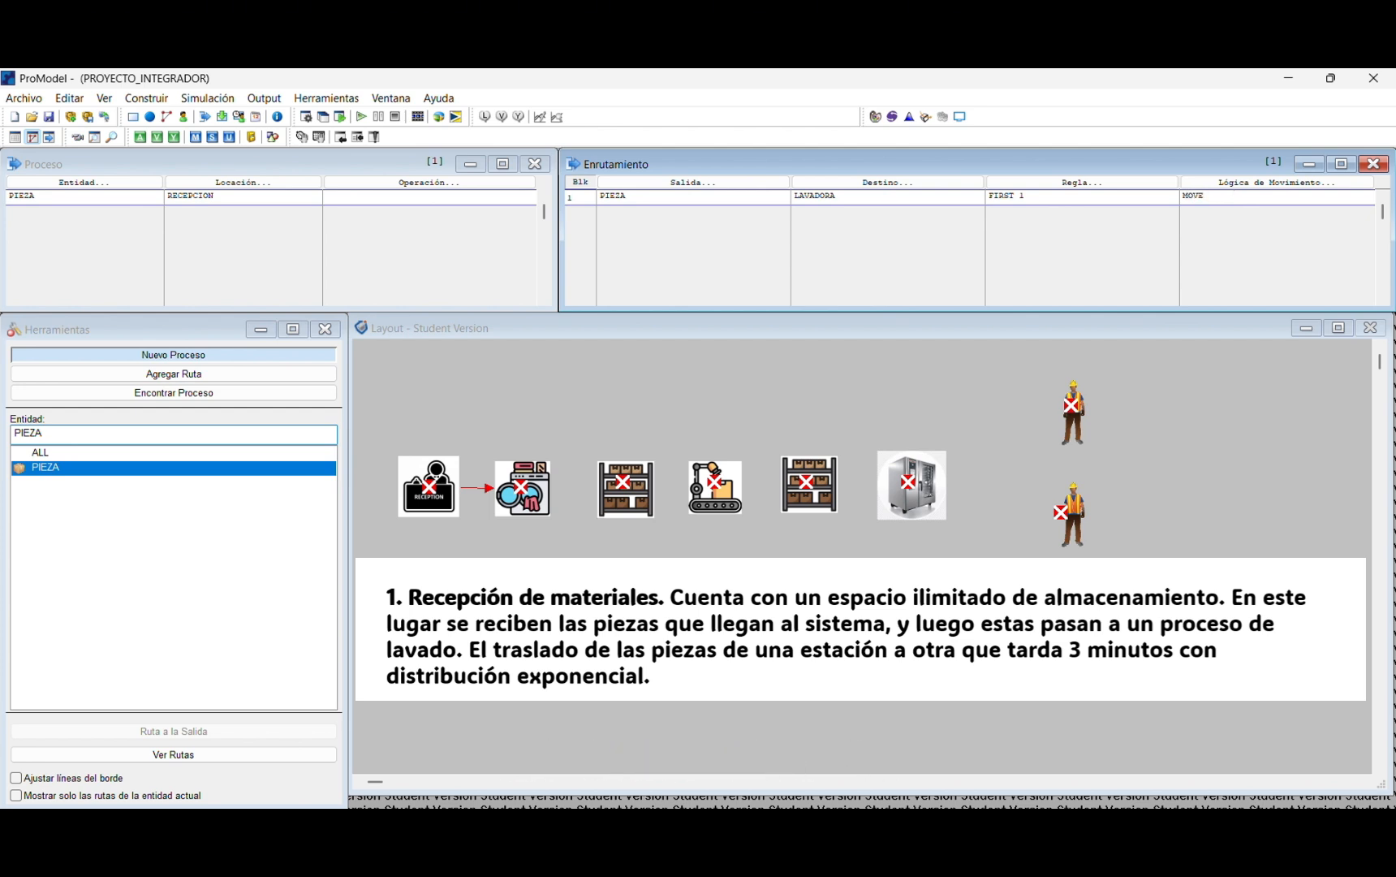
pyautogui.write(' FOR E(3')
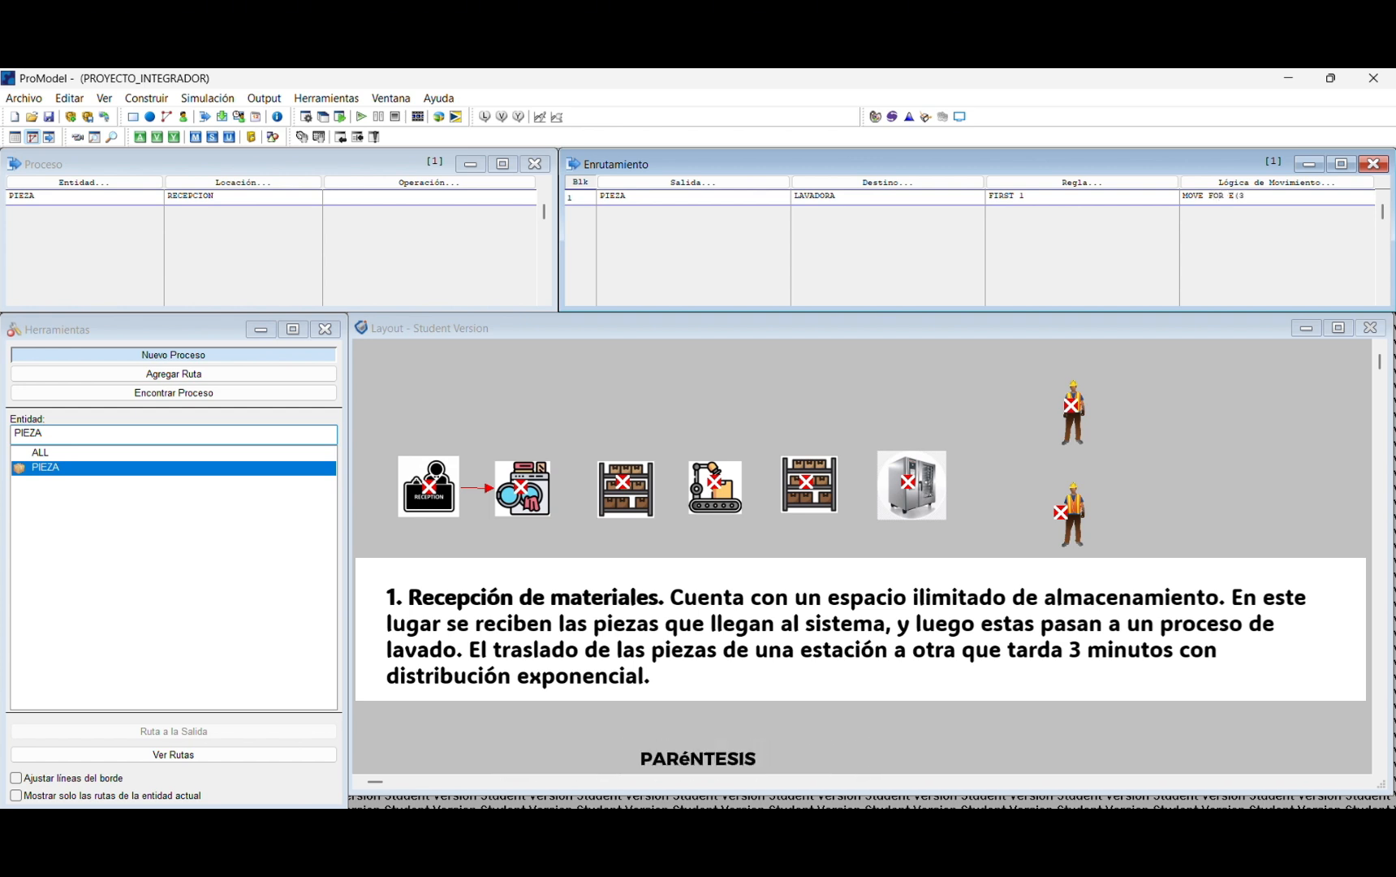
pyautogui.write(')')
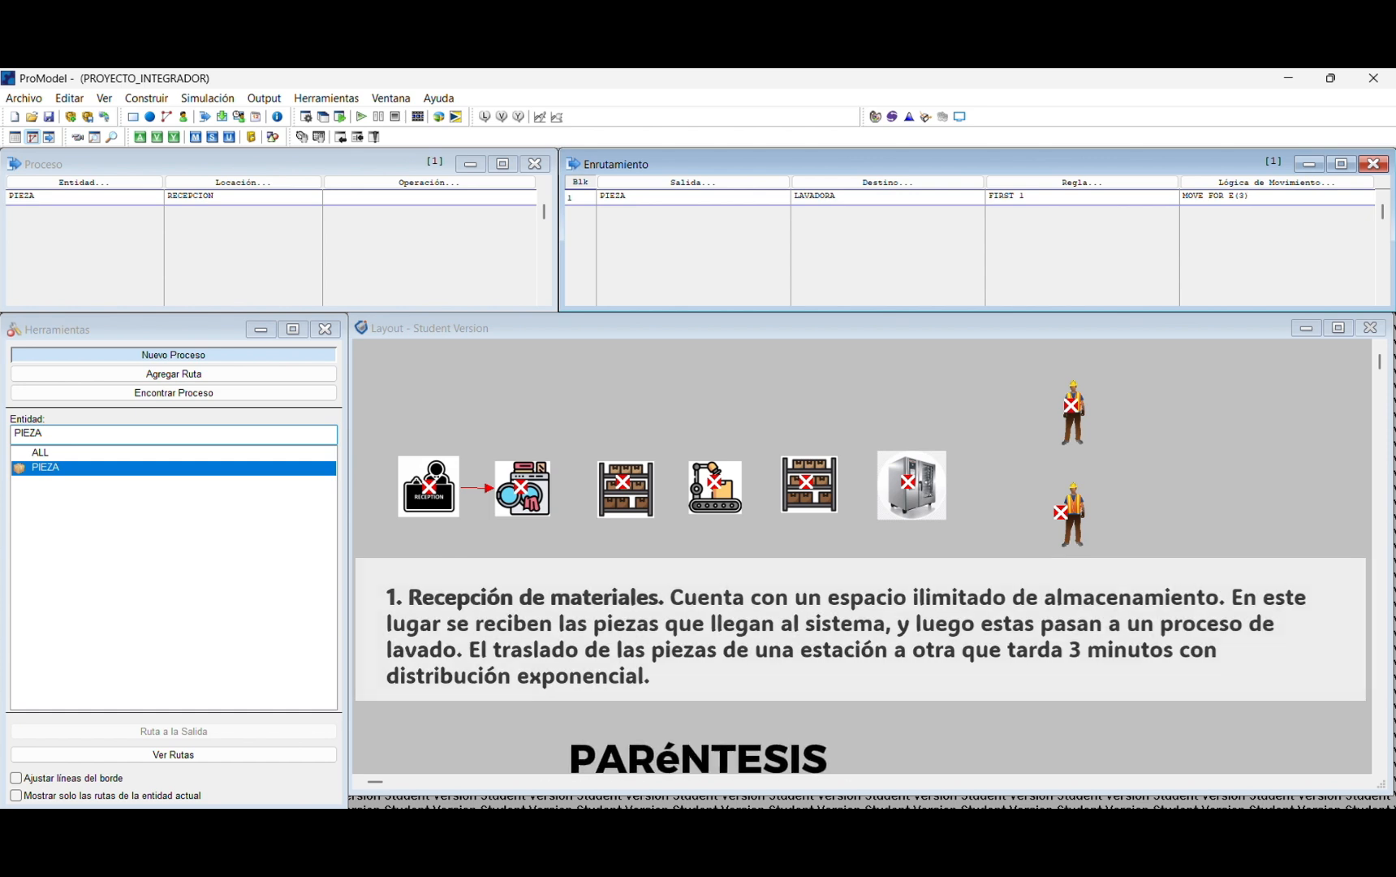
pyautogui.write('MI')
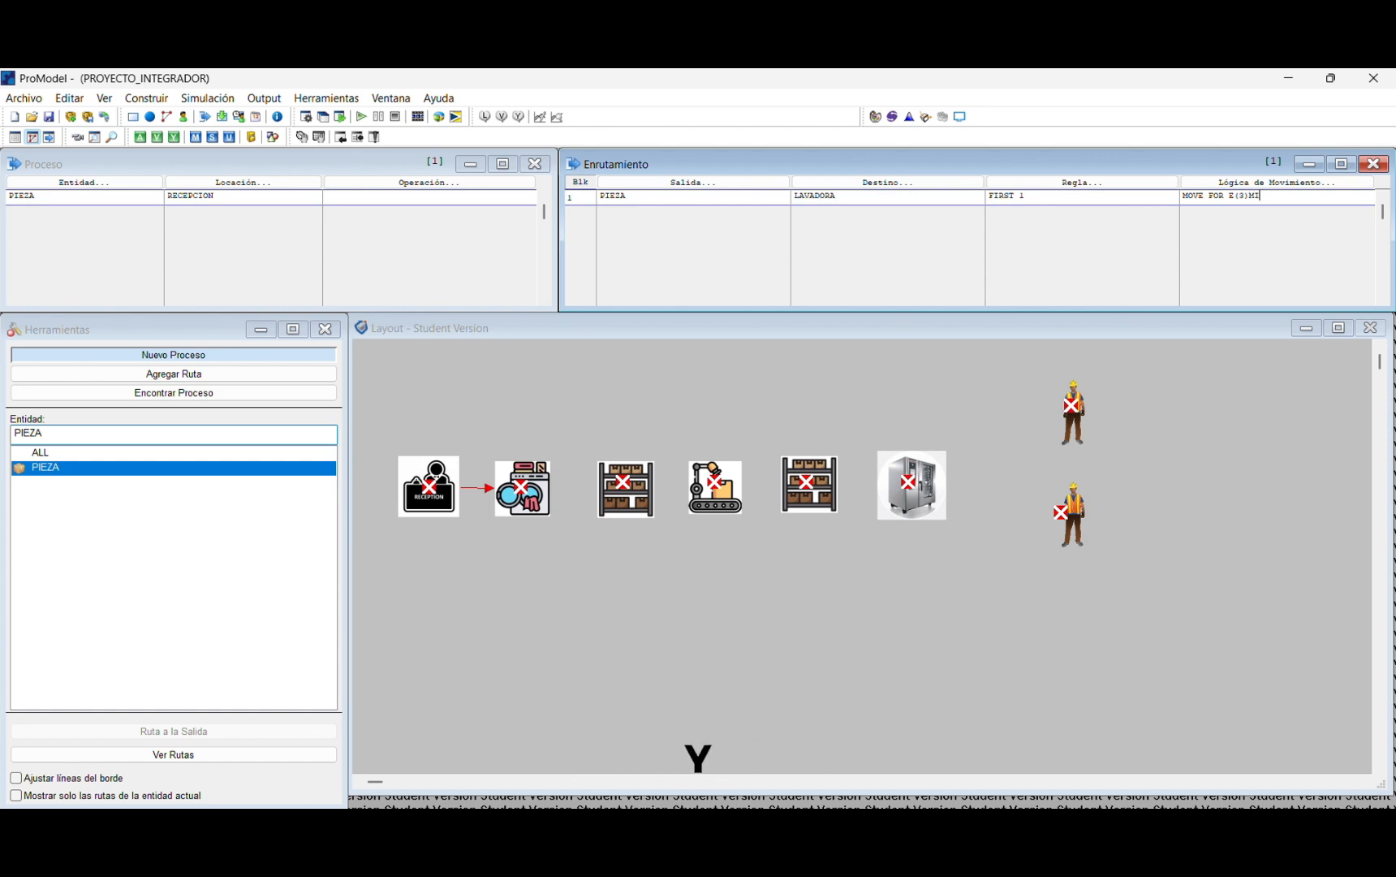
pyautogui.write('N')
pyautogui.press('Return')
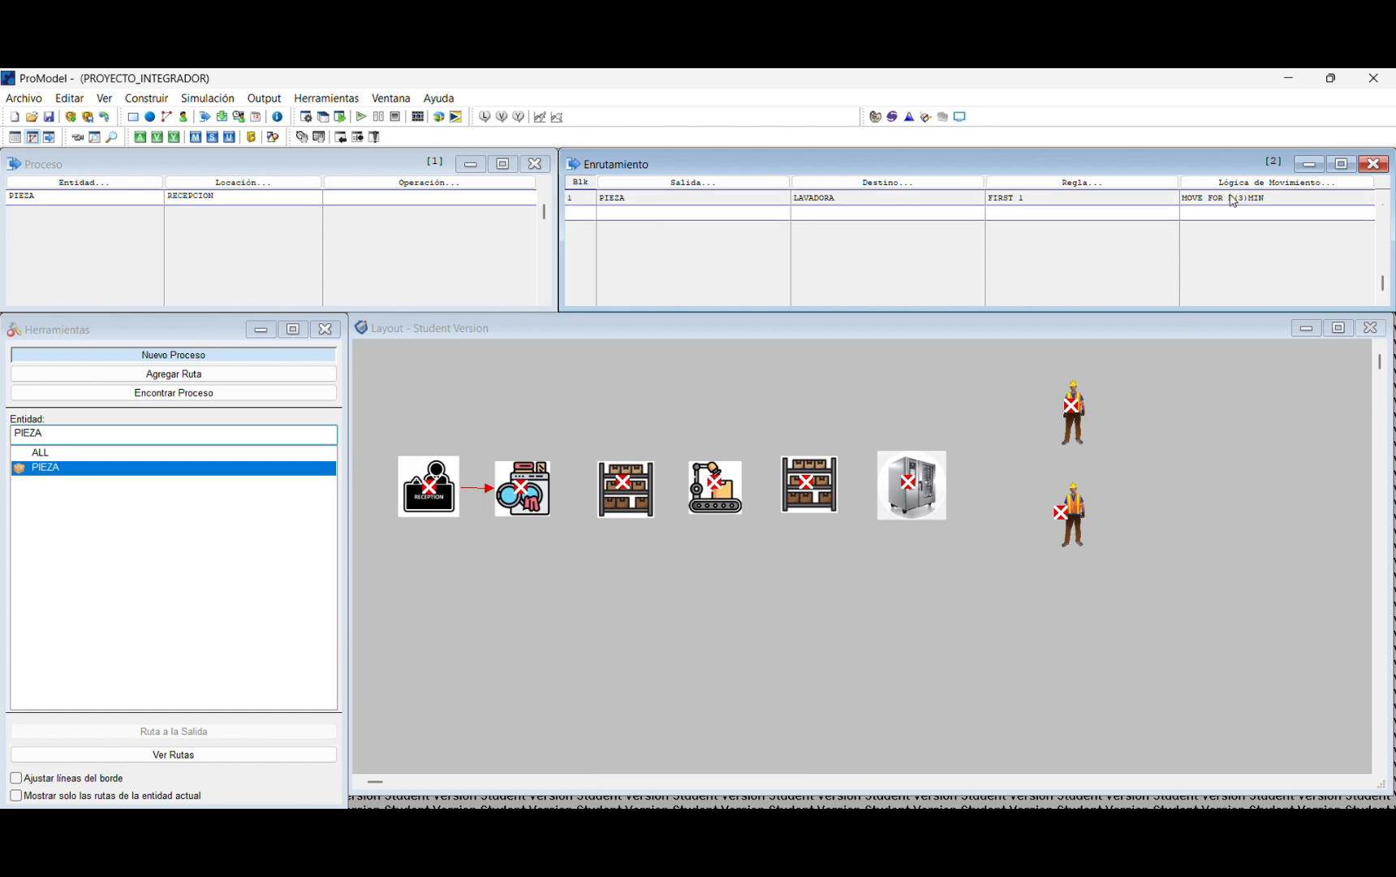
# Step: Add a second process record for the entity PIEZA at the location LAVADORA
pyautogui.click(159, 196)
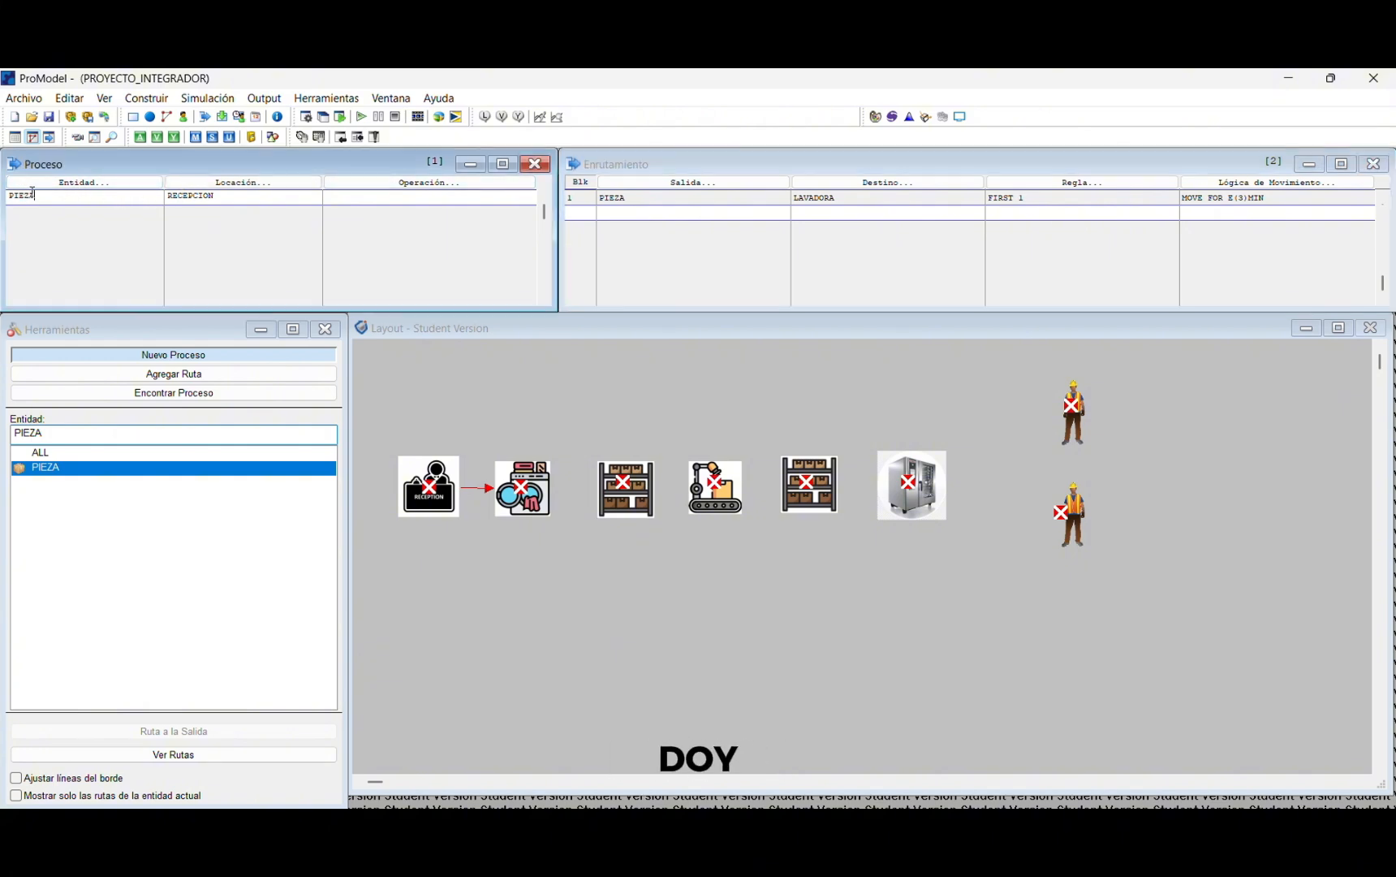
pyautogui.press('Return')
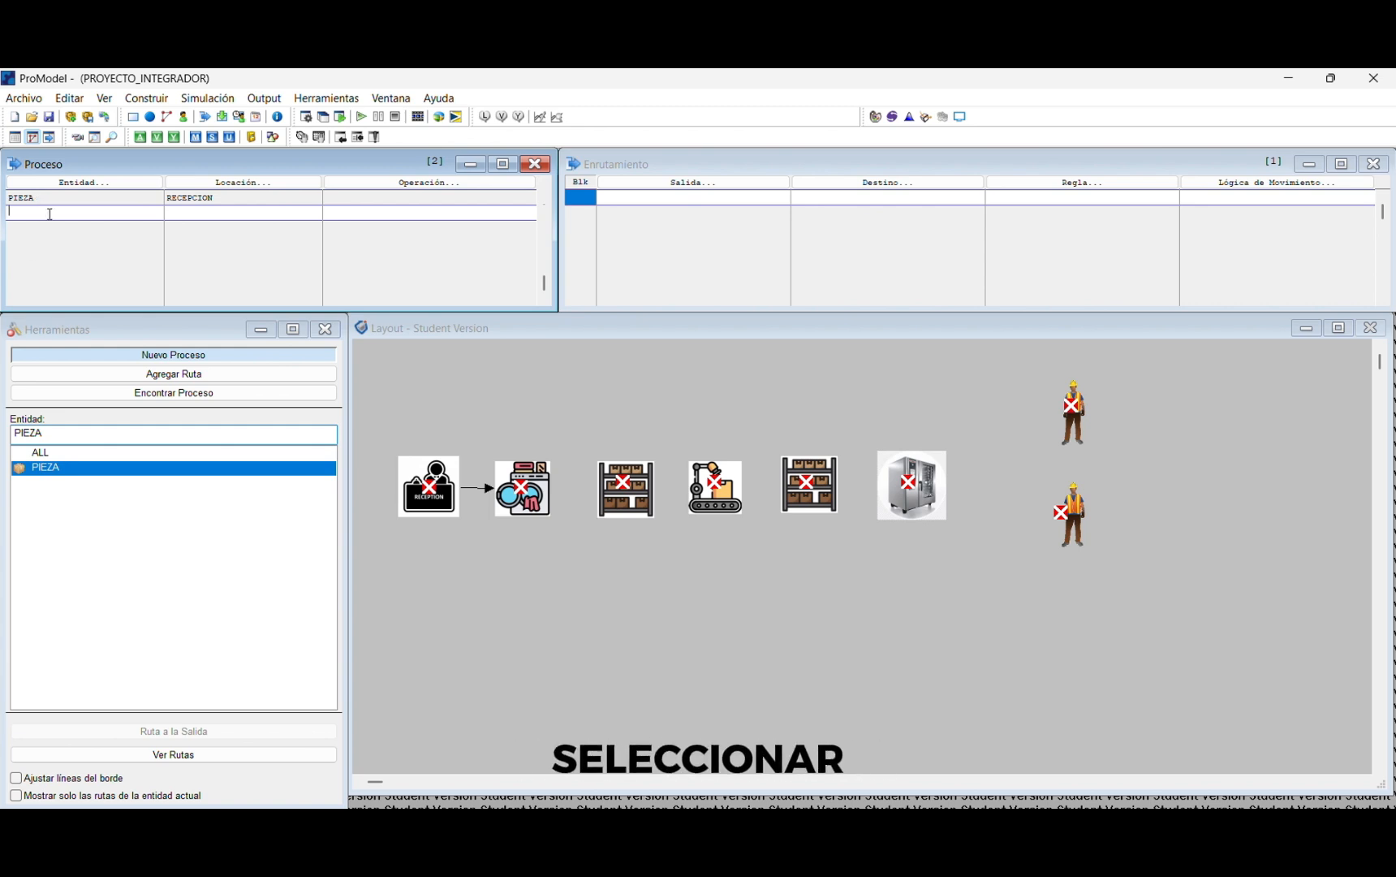
pyautogui.doubleClick(49, 213)
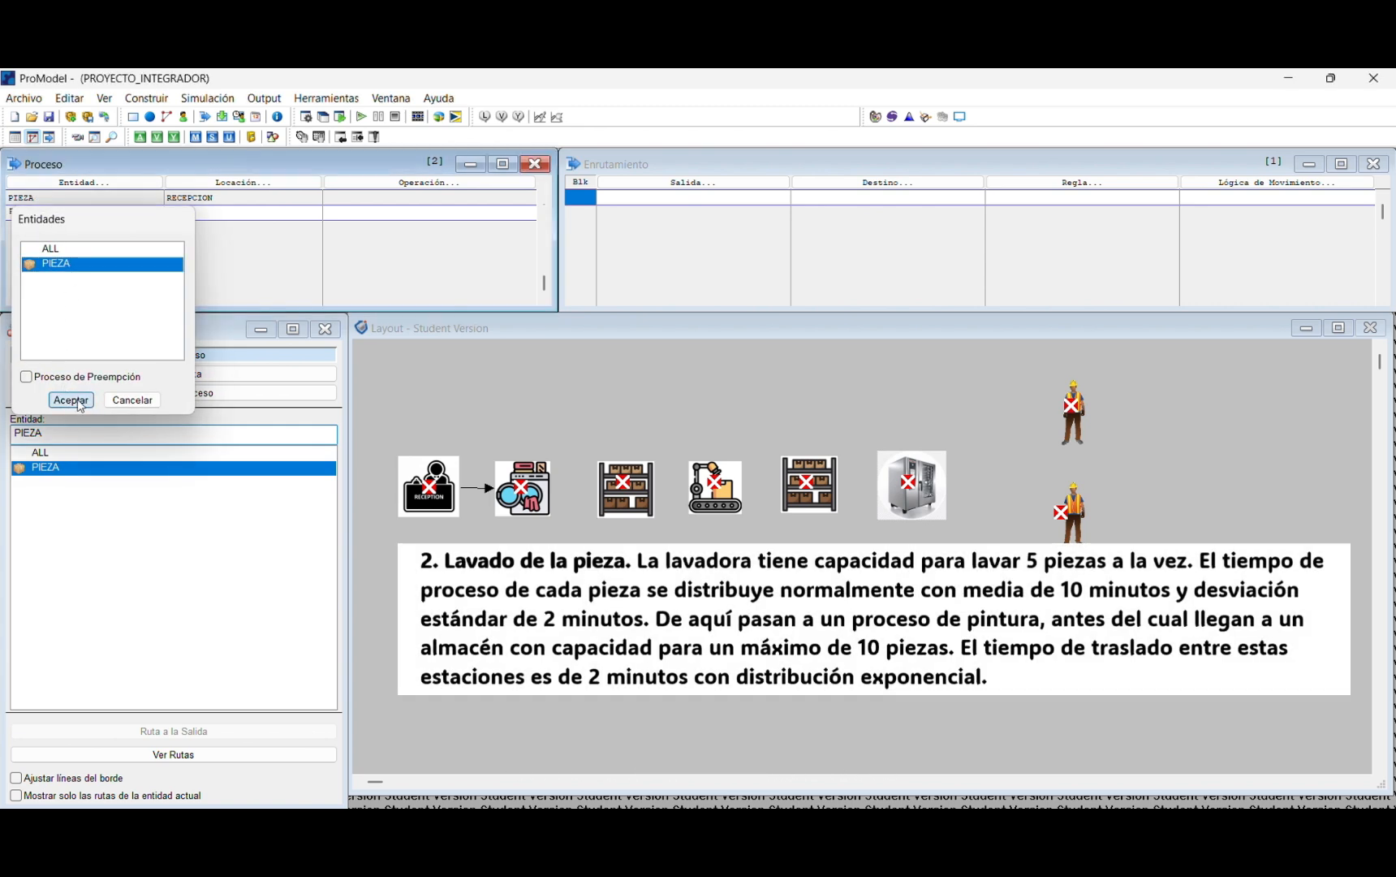
pyautogui.click(71, 400)
pyautogui.doubleClick(290, 212)
pyautogui.click(259, 277)
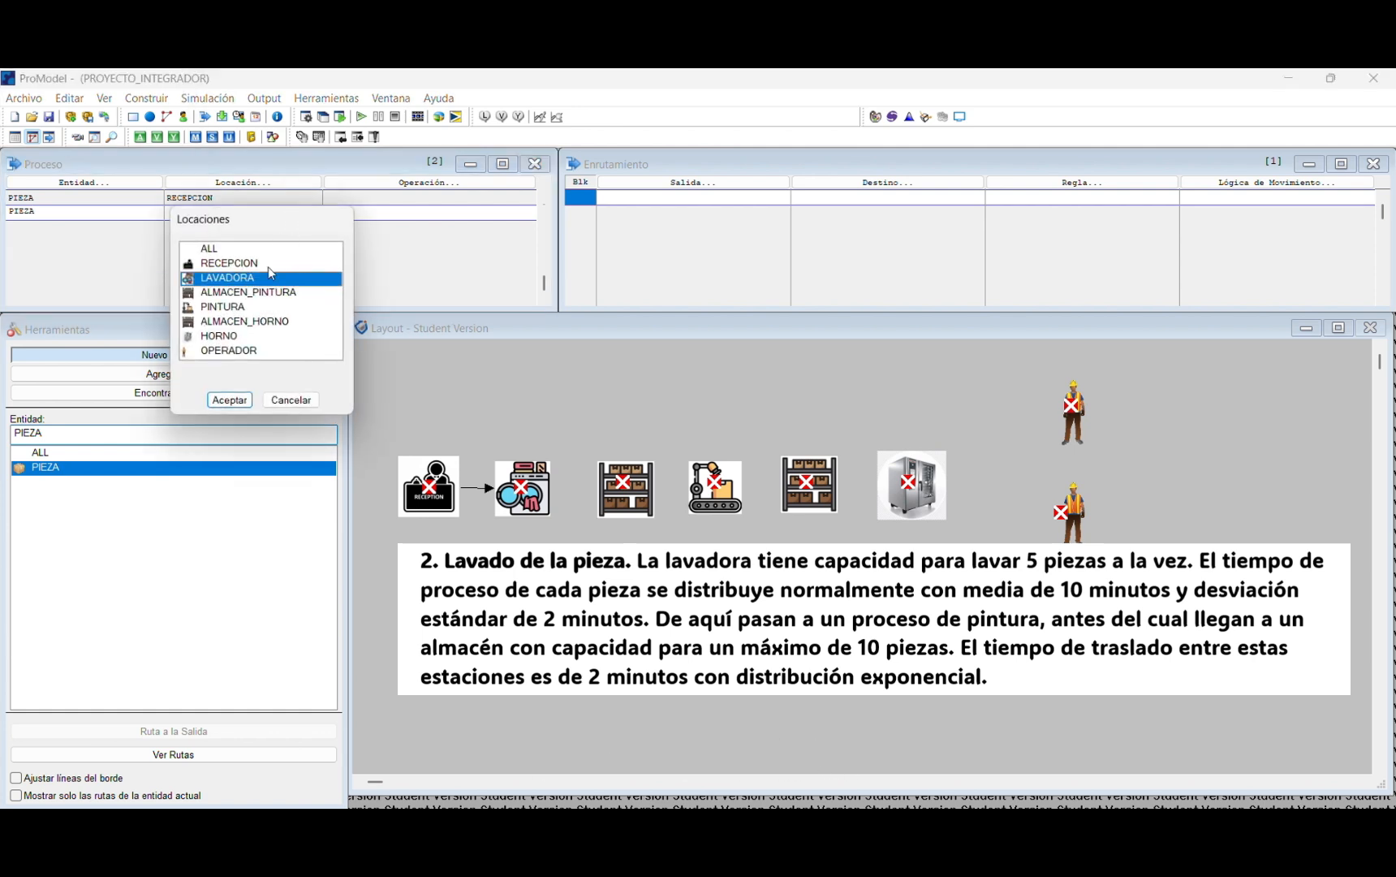
pyautogui.click(226, 399)
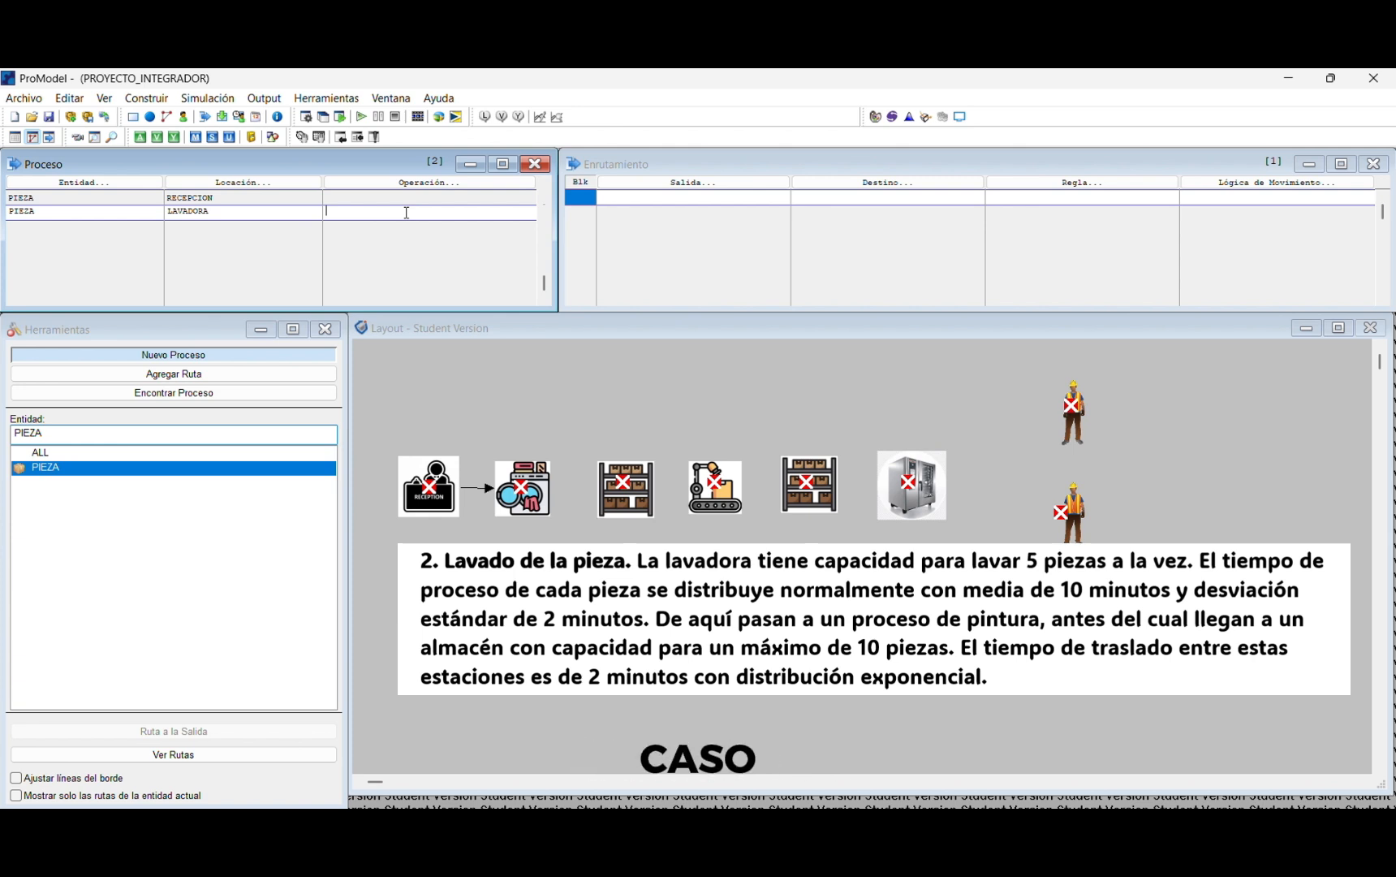
# Step: Enter Wait N(10, 2)min as the operation logic of the PIEZA process at LAVADORA
pyautogui.doubleClick(406, 213)
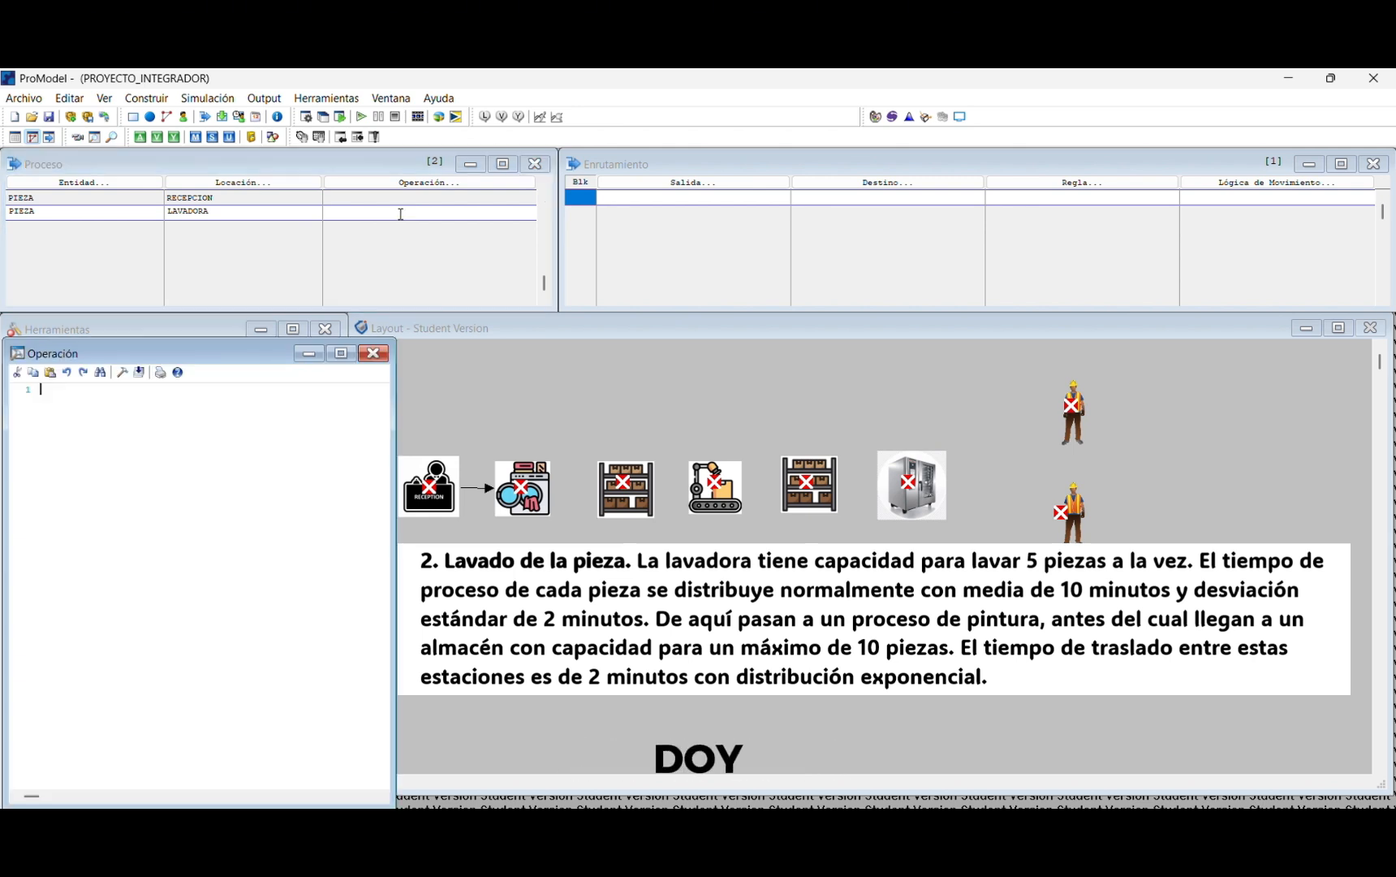
pyautogui.write('wait ')
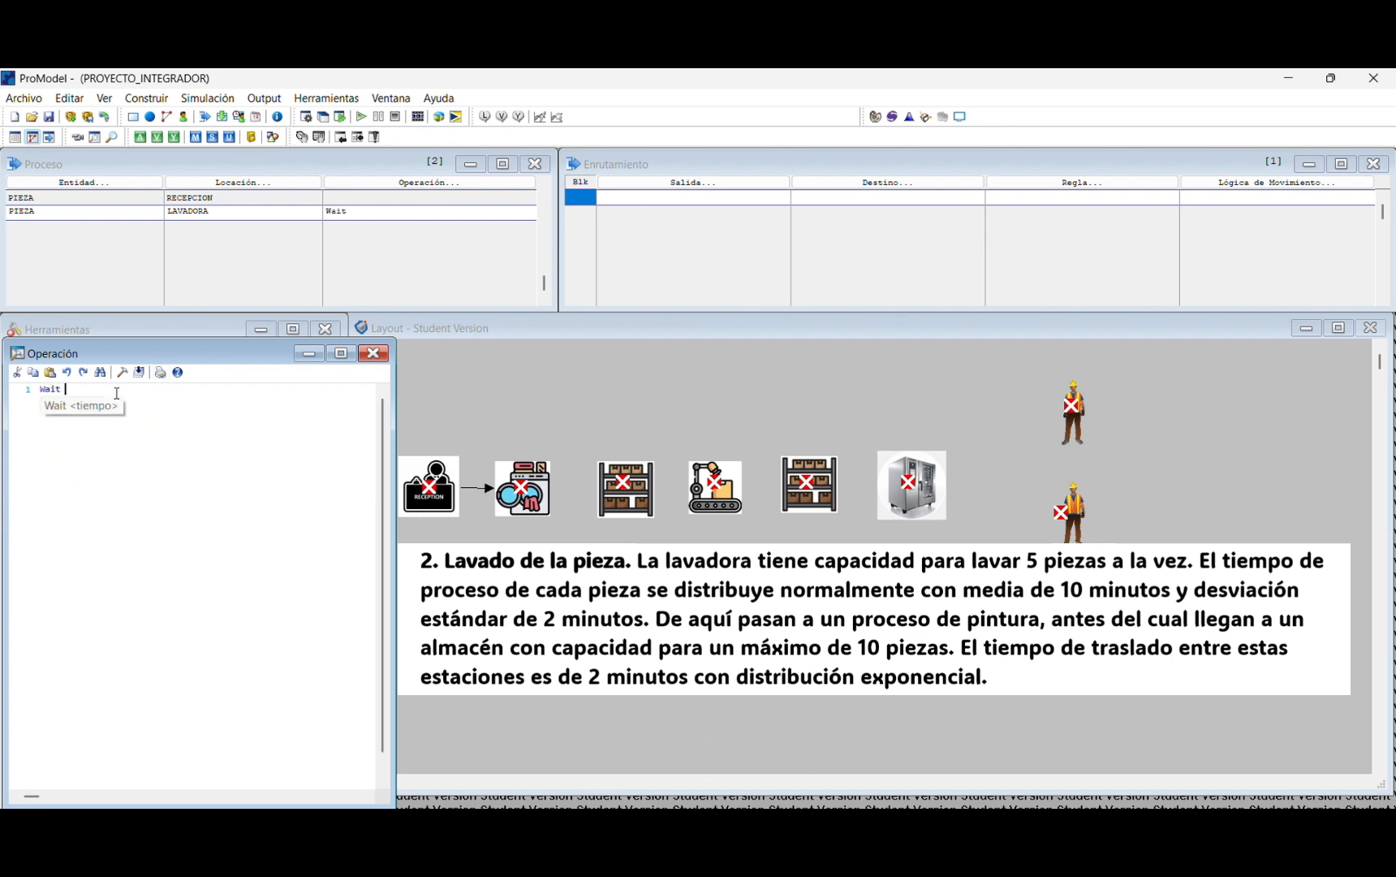
pyautogui.write('N(')
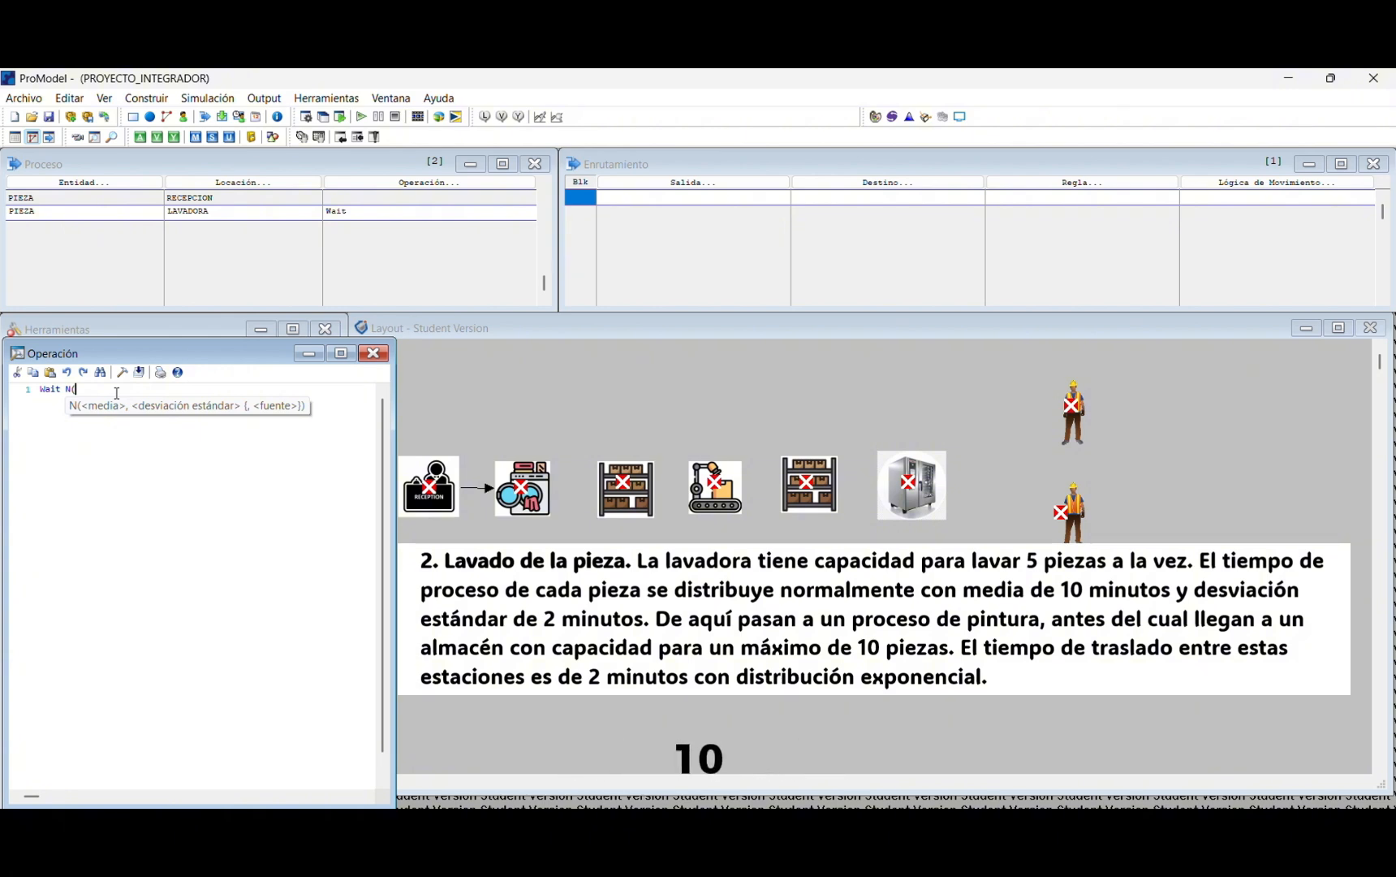
pyautogui.write('10, ')
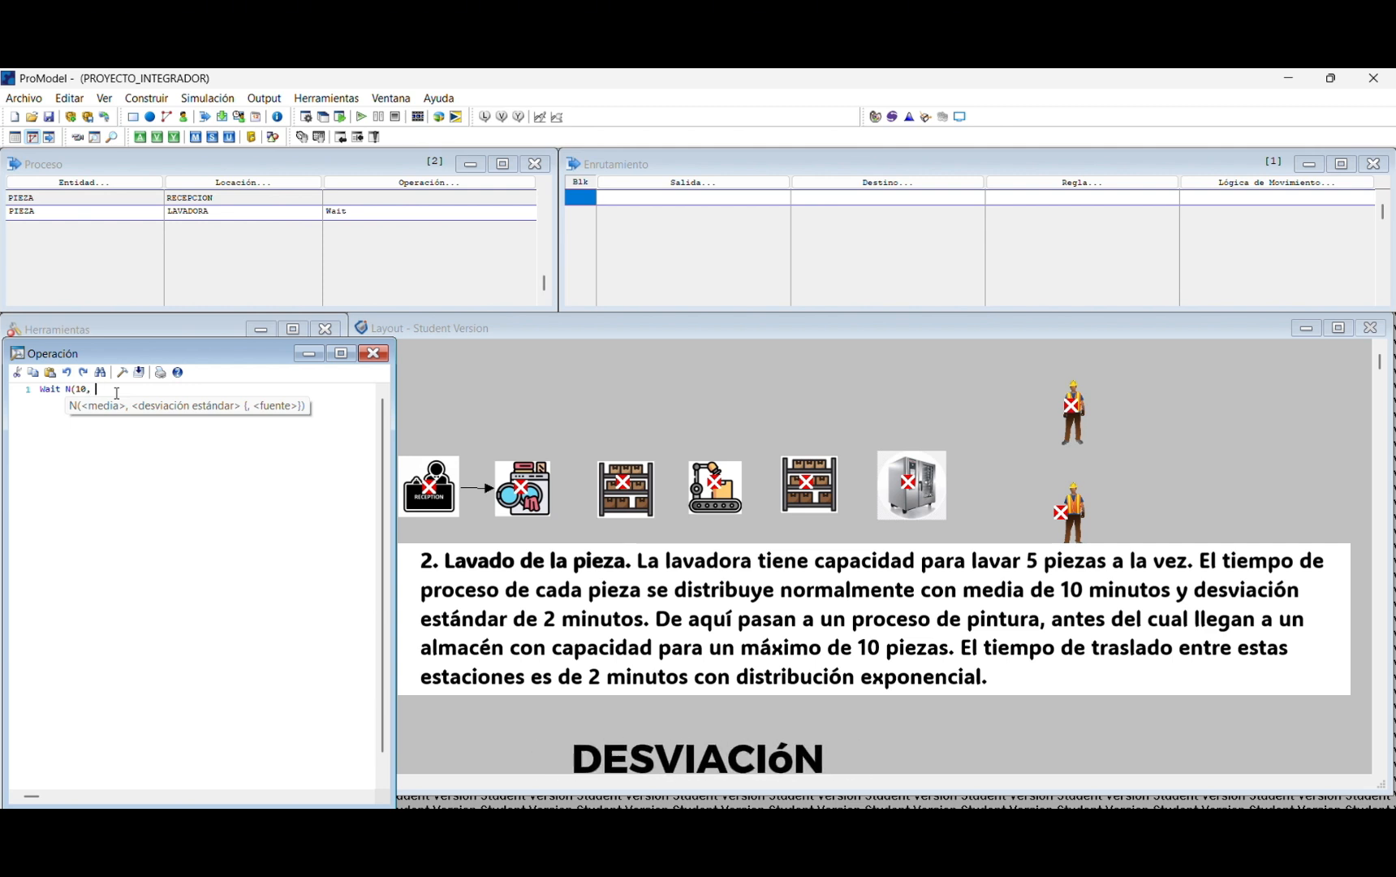
pyautogui.write('2')
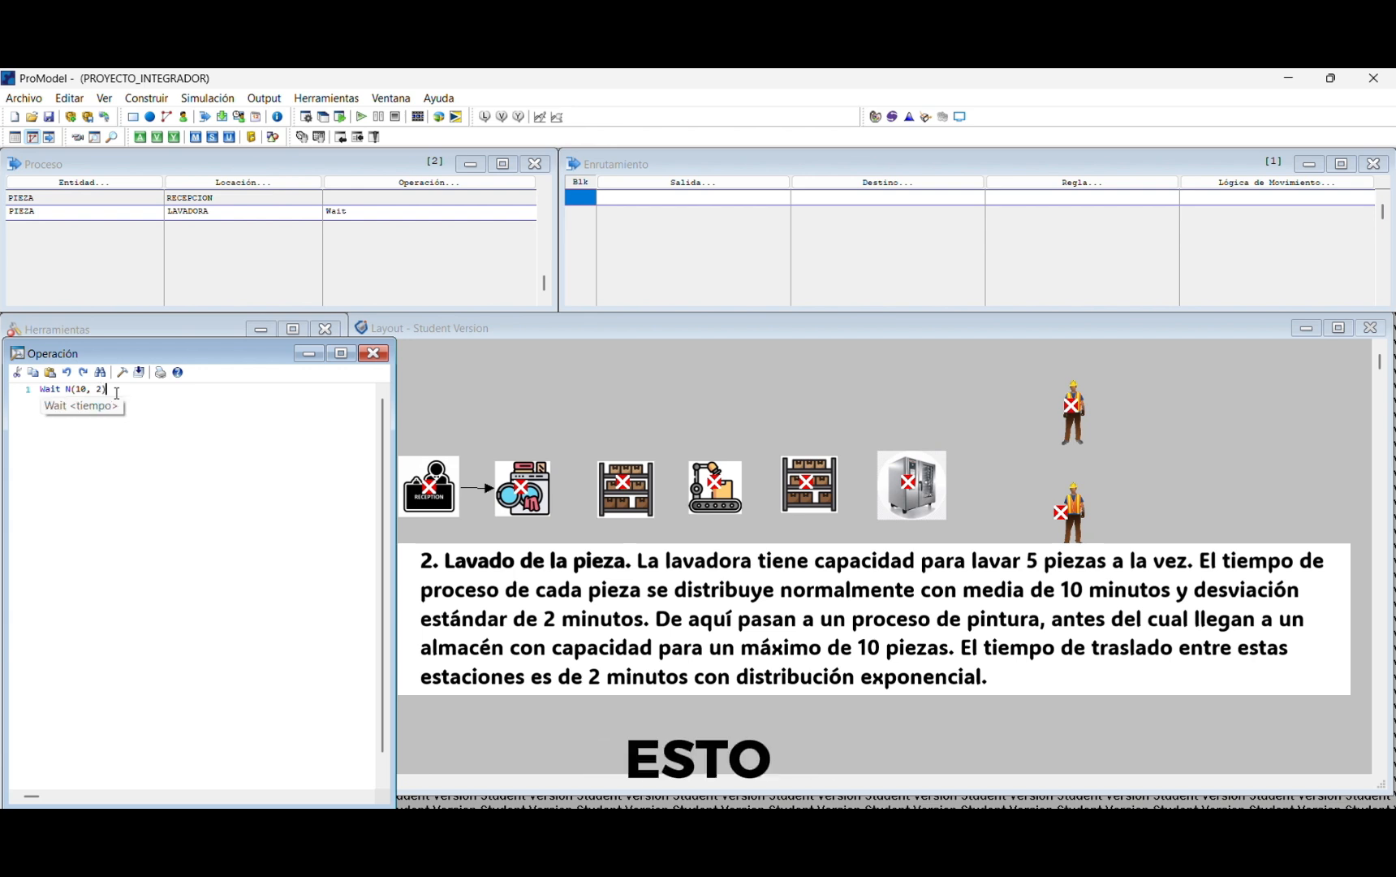
pyautogui.write(')MIN')
pyautogui.press('Return')
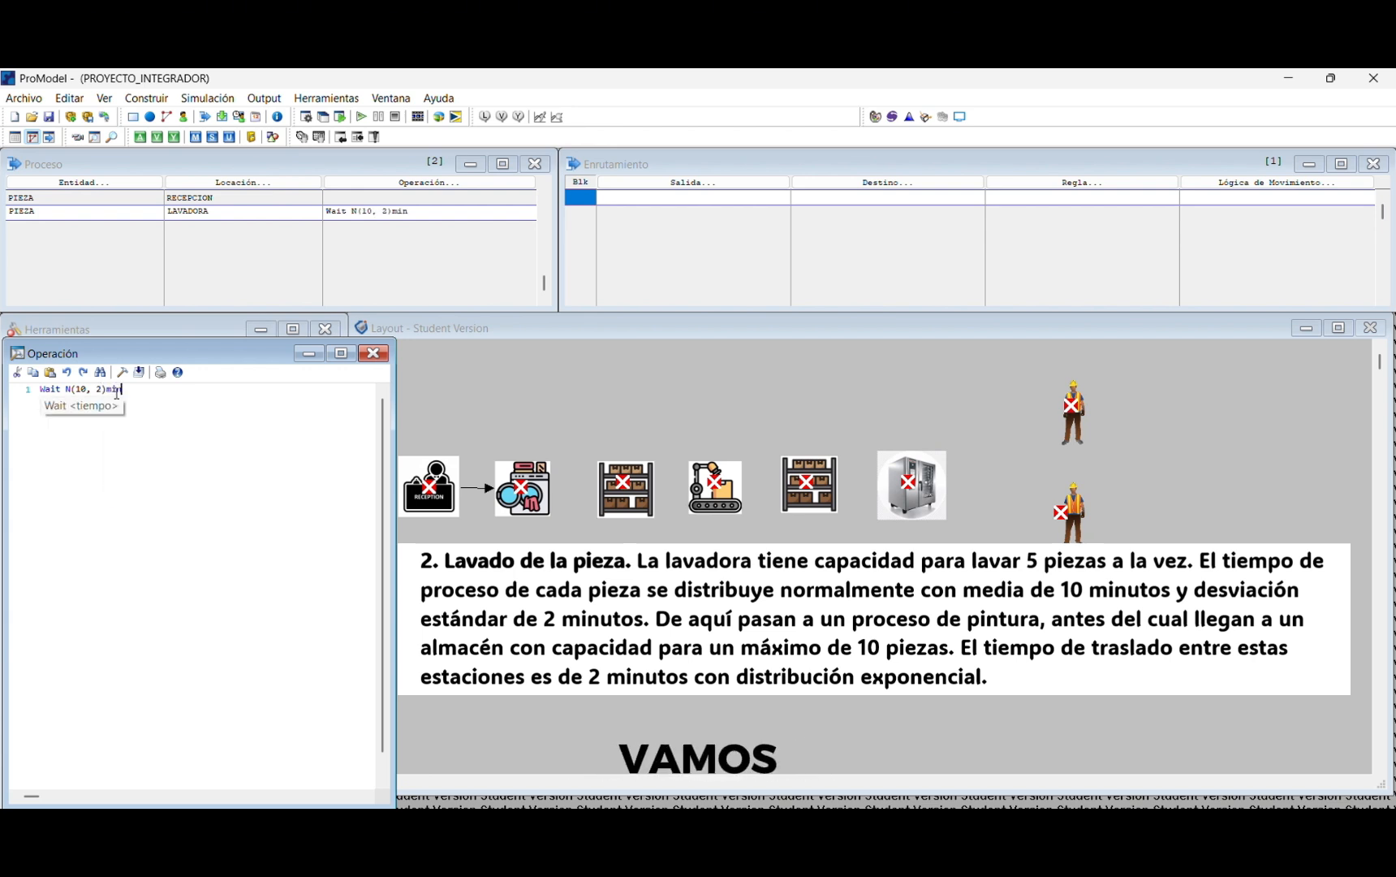
# Step: Define the routing from LAVADORA with output PIEZA, destination ALMACEN_PINTURA and movement logic MOVE FOR E(2)MIN
pyautogui.click(675, 186)
pyautogui.click(661, 384)
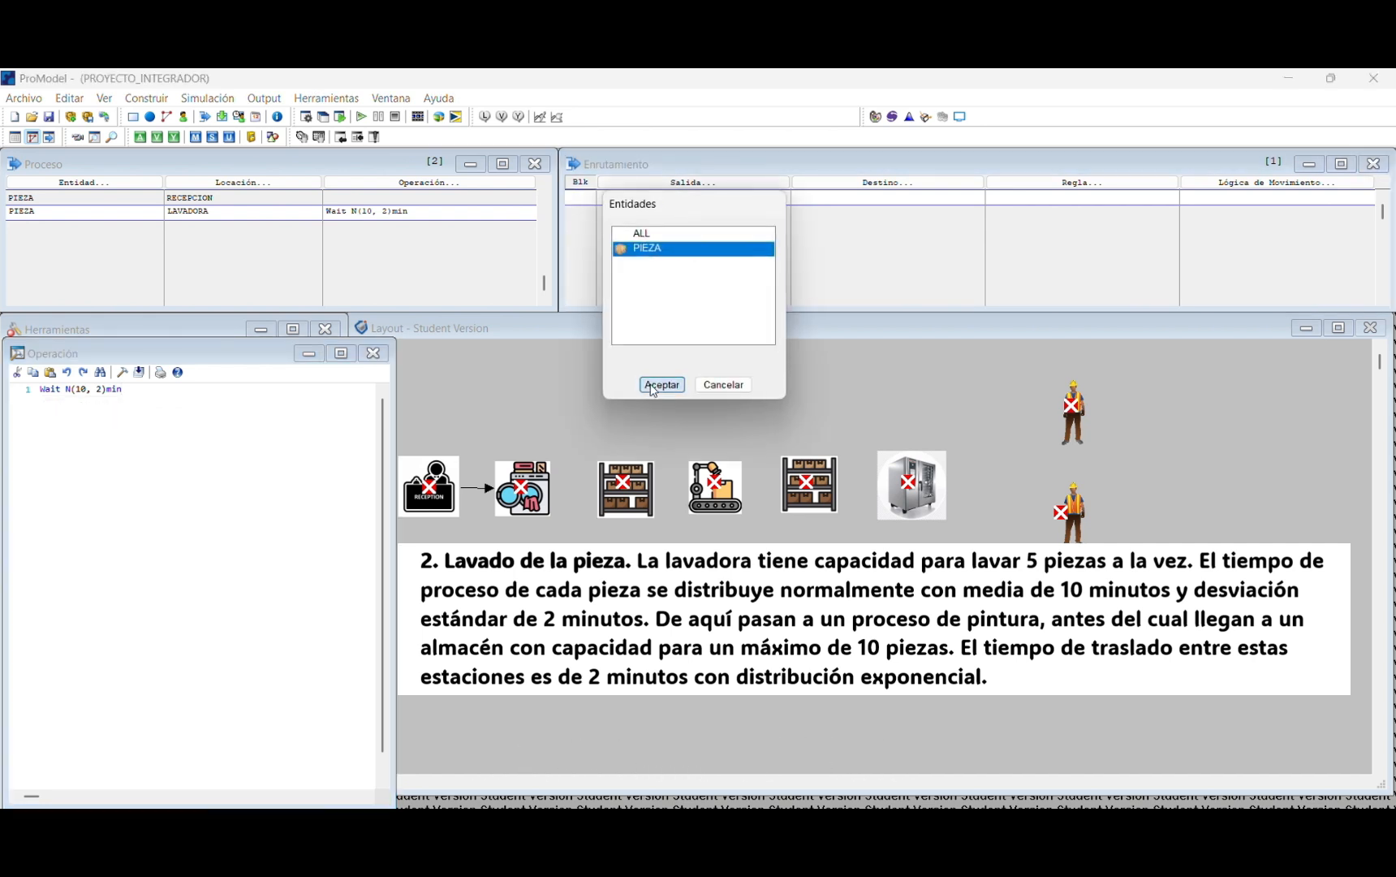
pyautogui.click(879, 203)
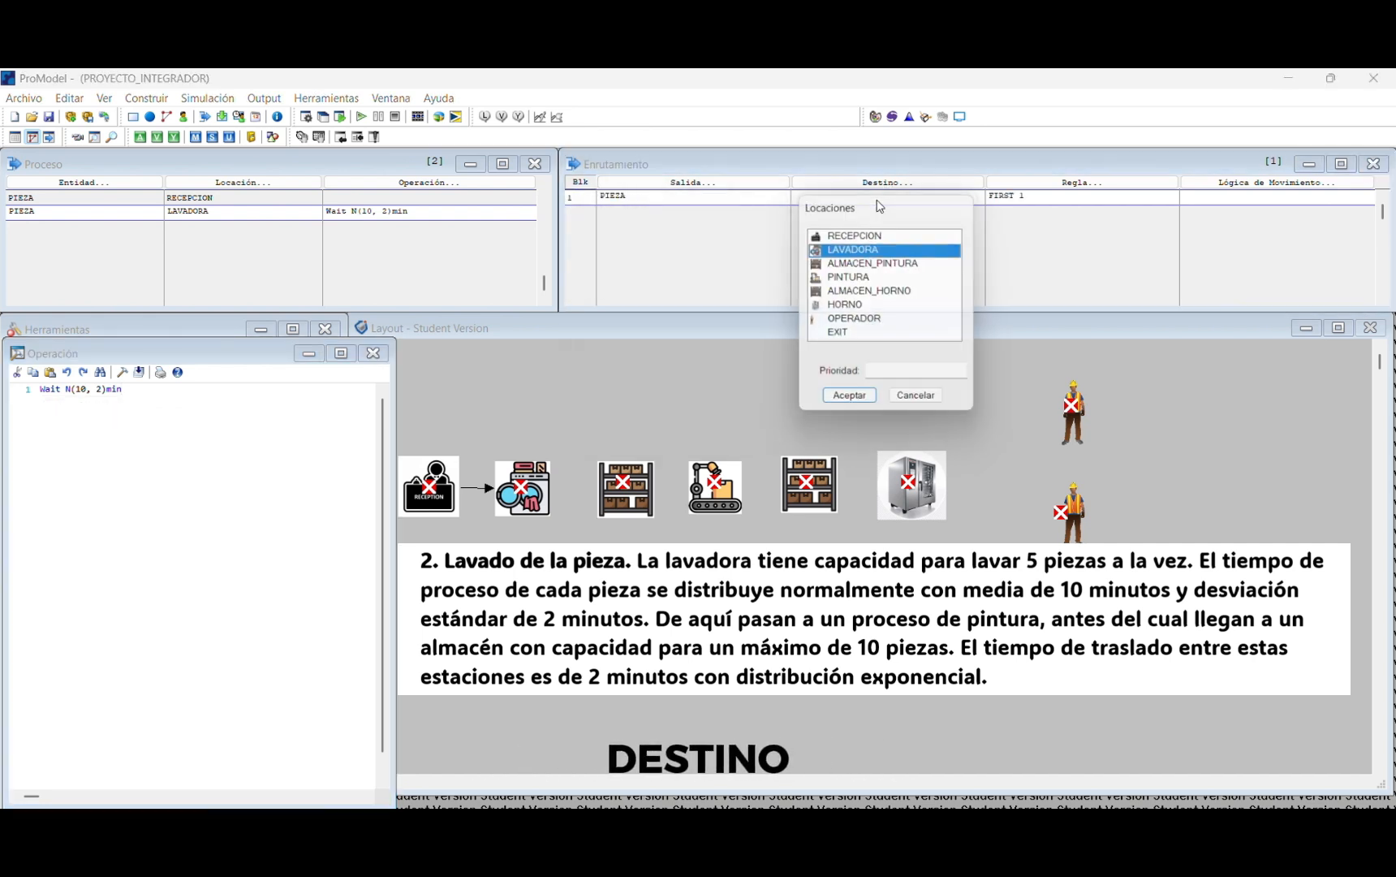
pyautogui.click(862, 263)
pyautogui.click(846, 402)
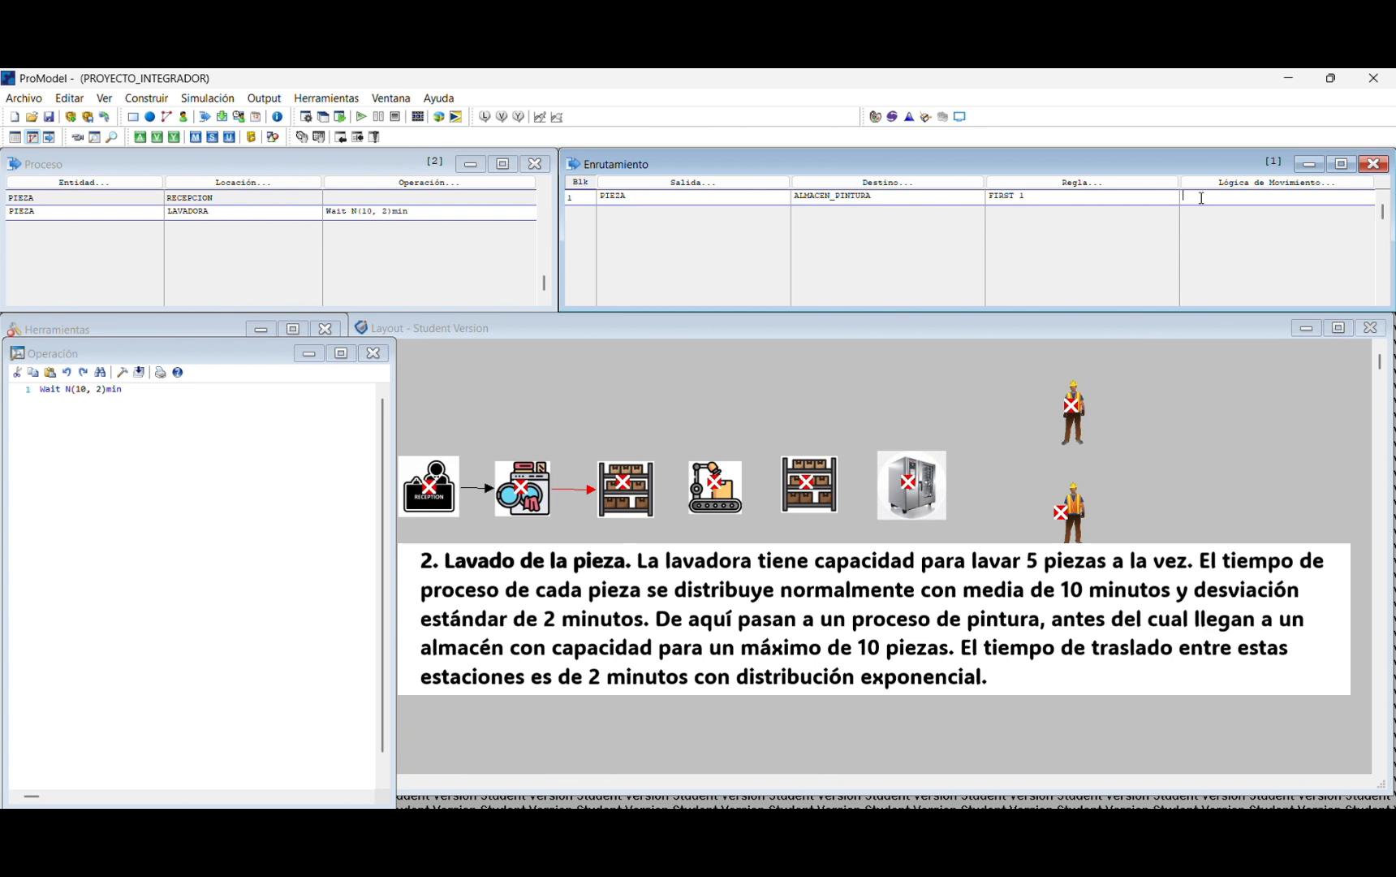
pyautogui.write('MOVE FOR E(2)MIN')
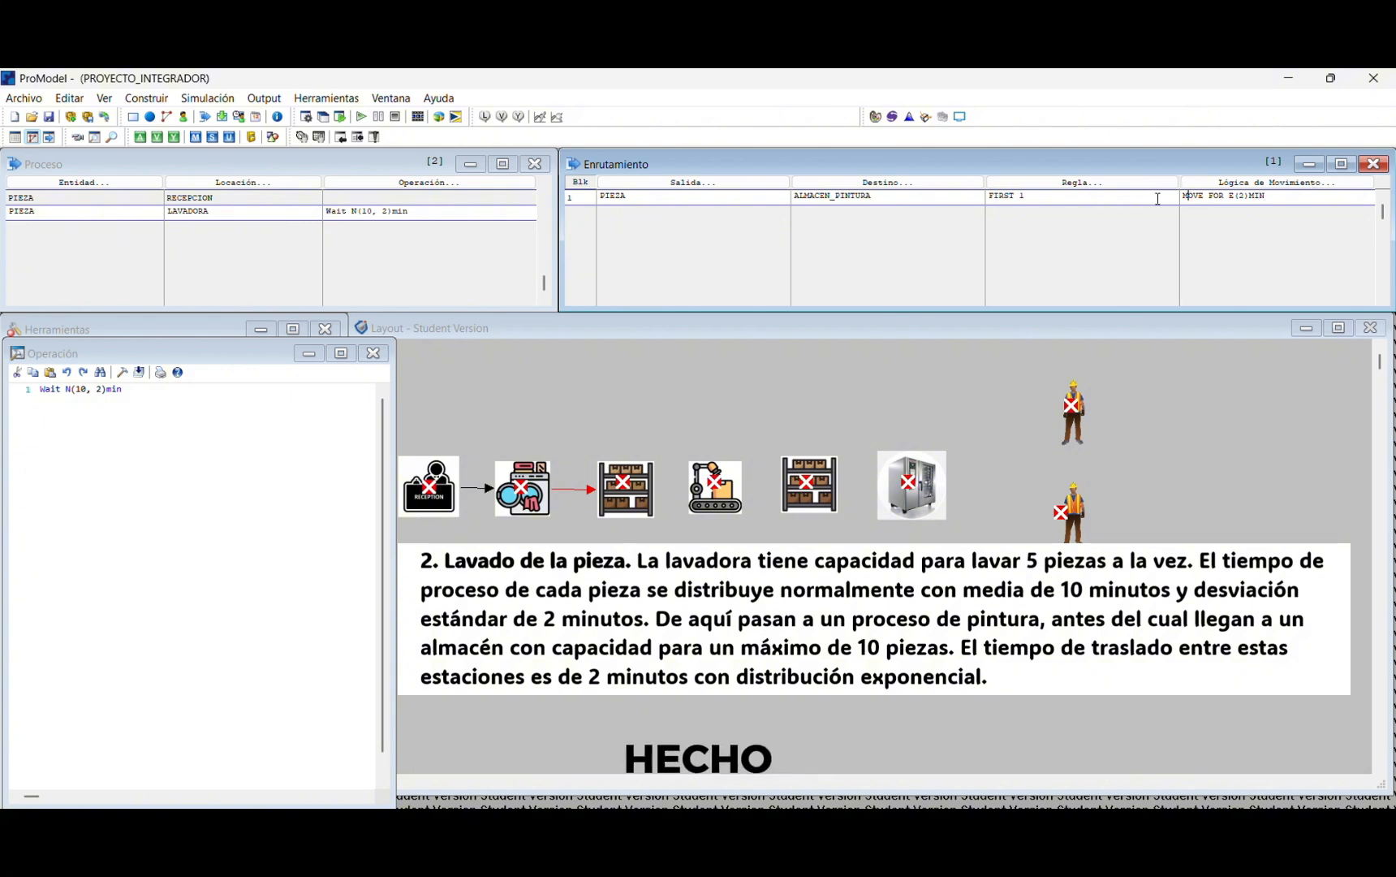
# Step: Add a third process record for the entity PIEZA at the location ALMACEN_PINTURA
pyautogui.click(123, 217)
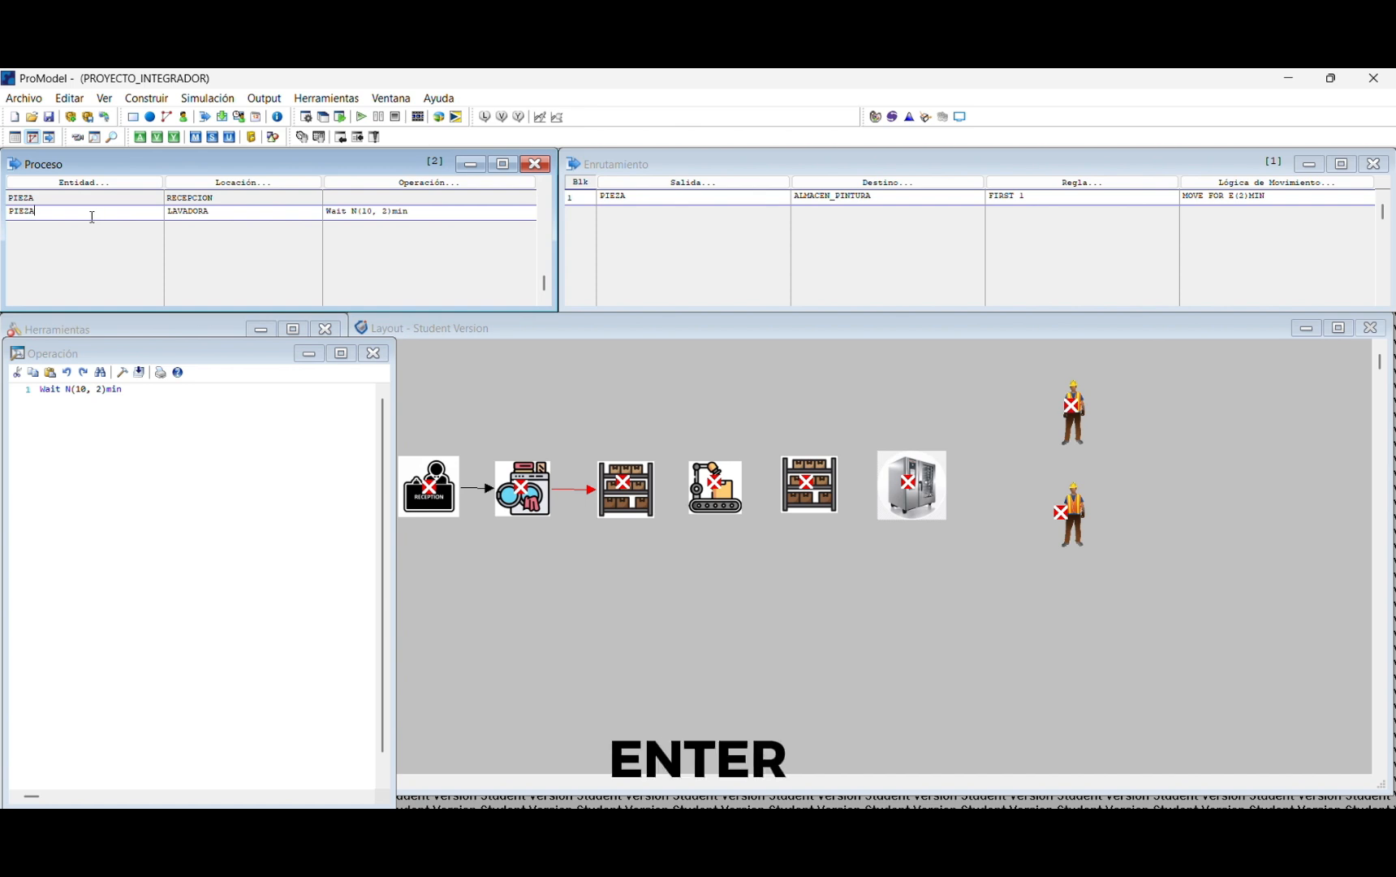
pyautogui.press('Return')
pyautogui.doubleClick(73, 229)
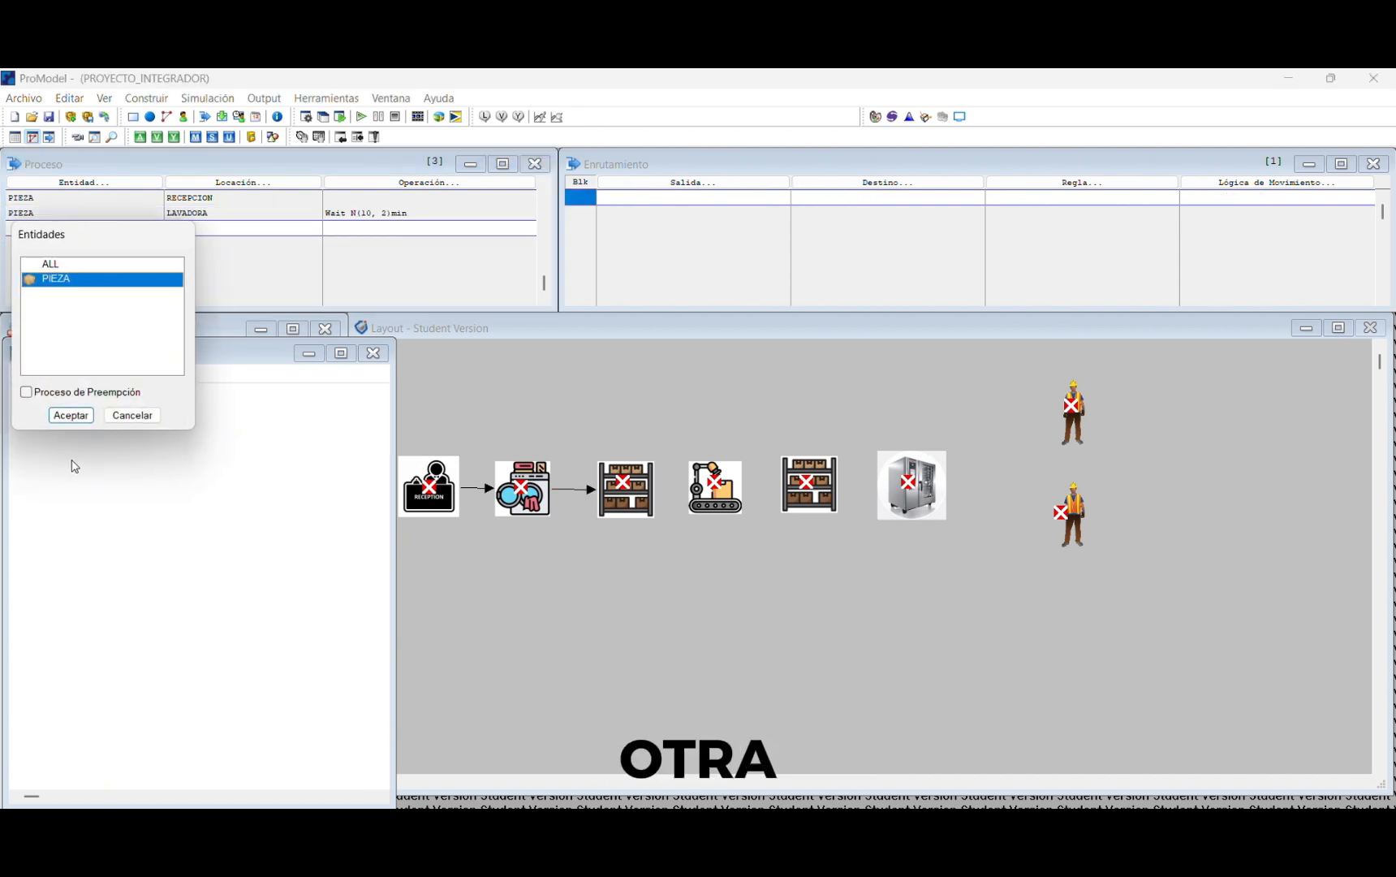
pyautogui.click(71, 415)
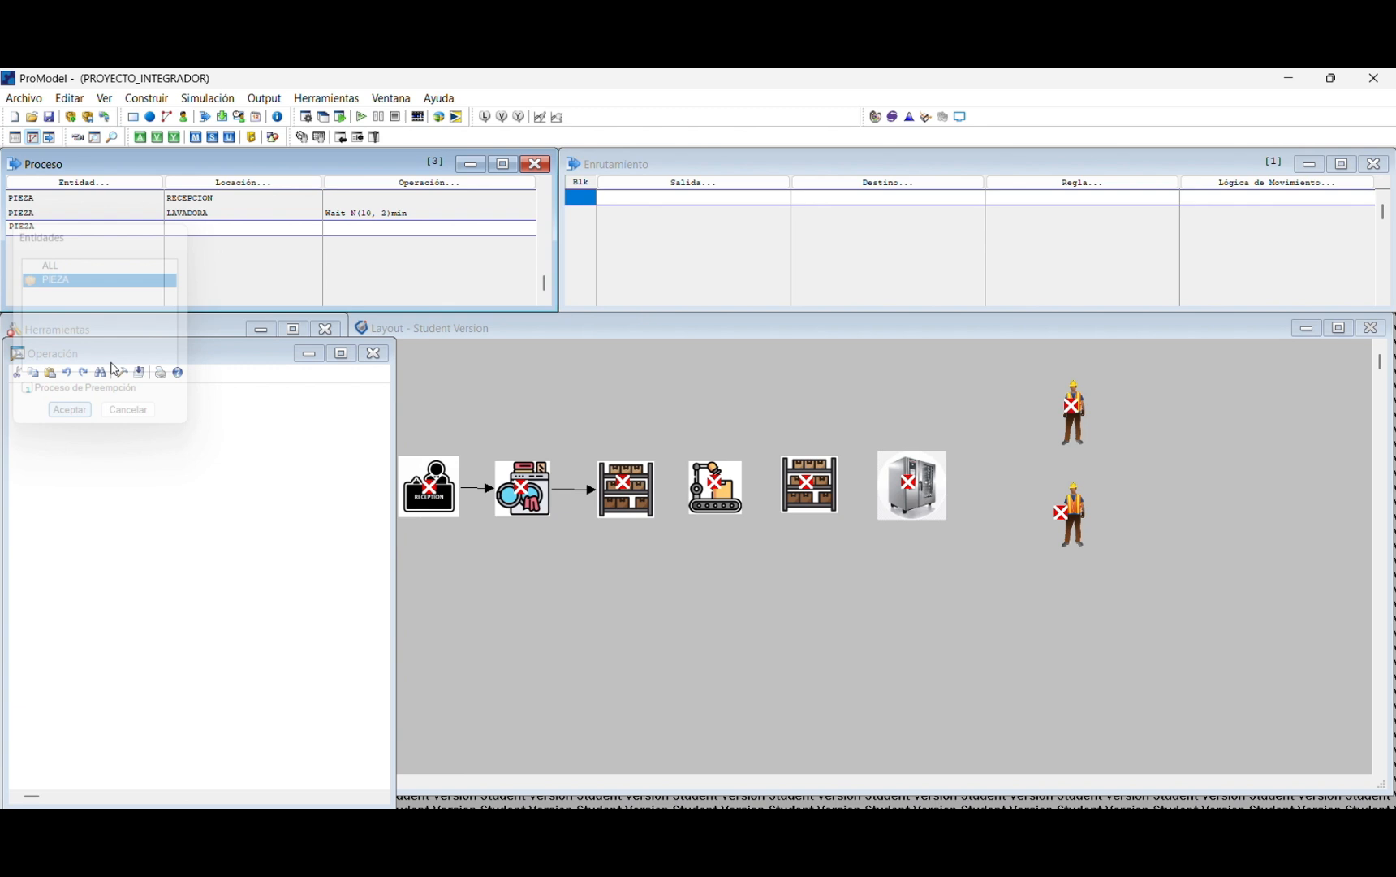
pyautogui.doubleClick(198, 231)
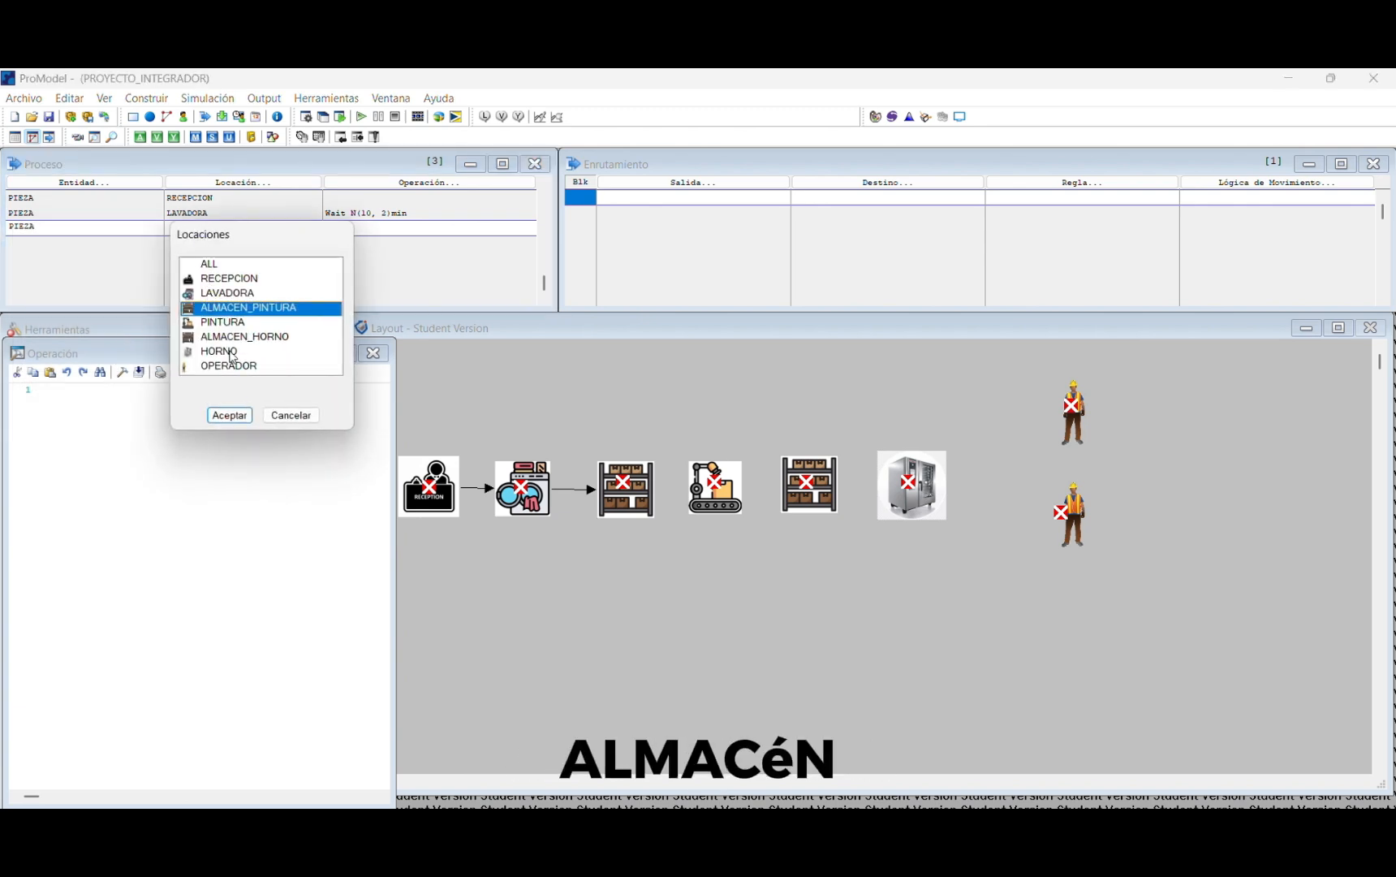
pyautogui.click(229, 415)
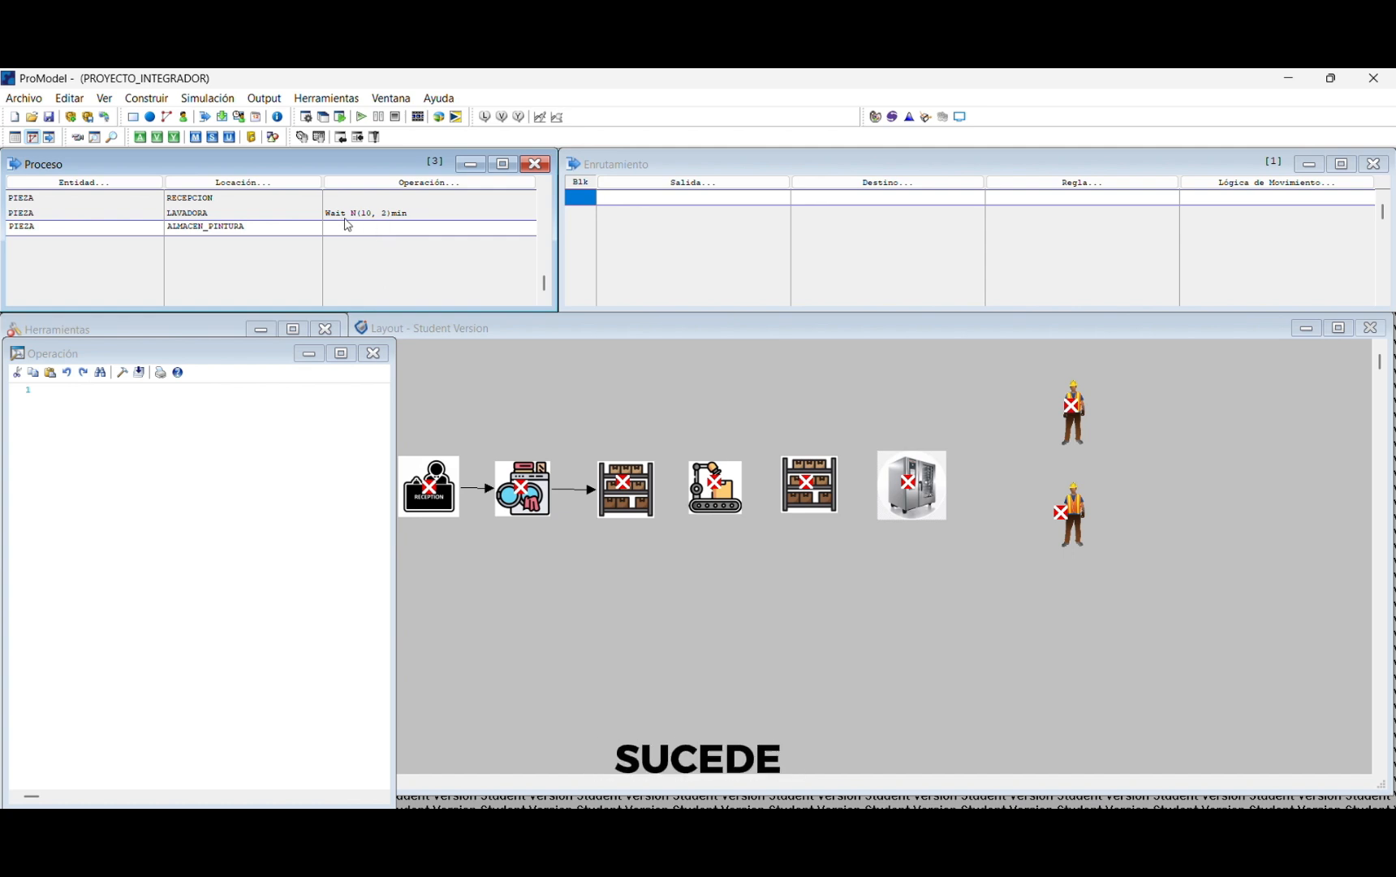
# Step: Define the routing from ALMACEN_PINTURA with PIEZA as the output and PINTURA as the destination
pyautogui.click(697, 197)
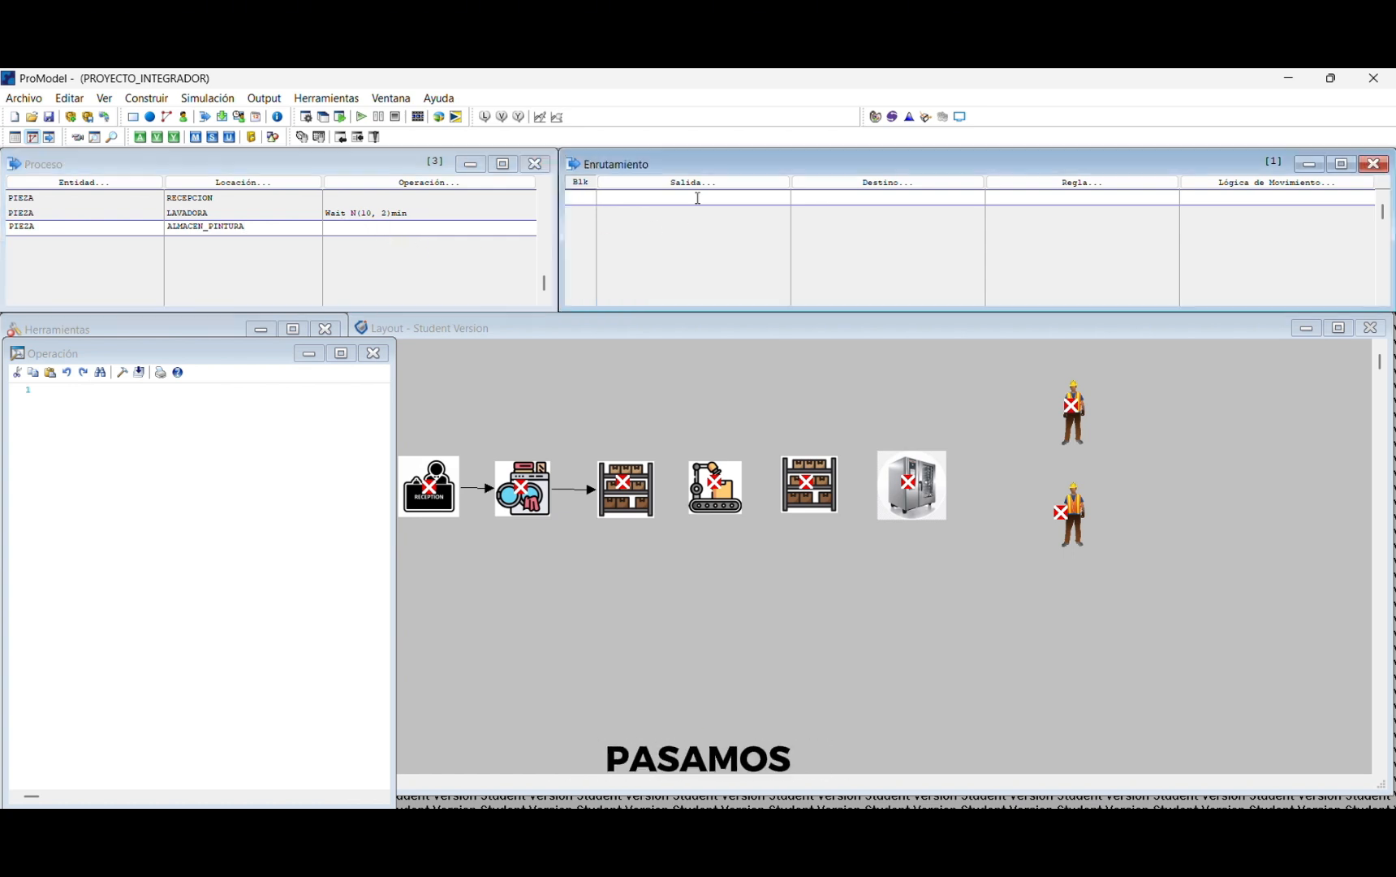
pyautogui.doubleClick(694, 196)
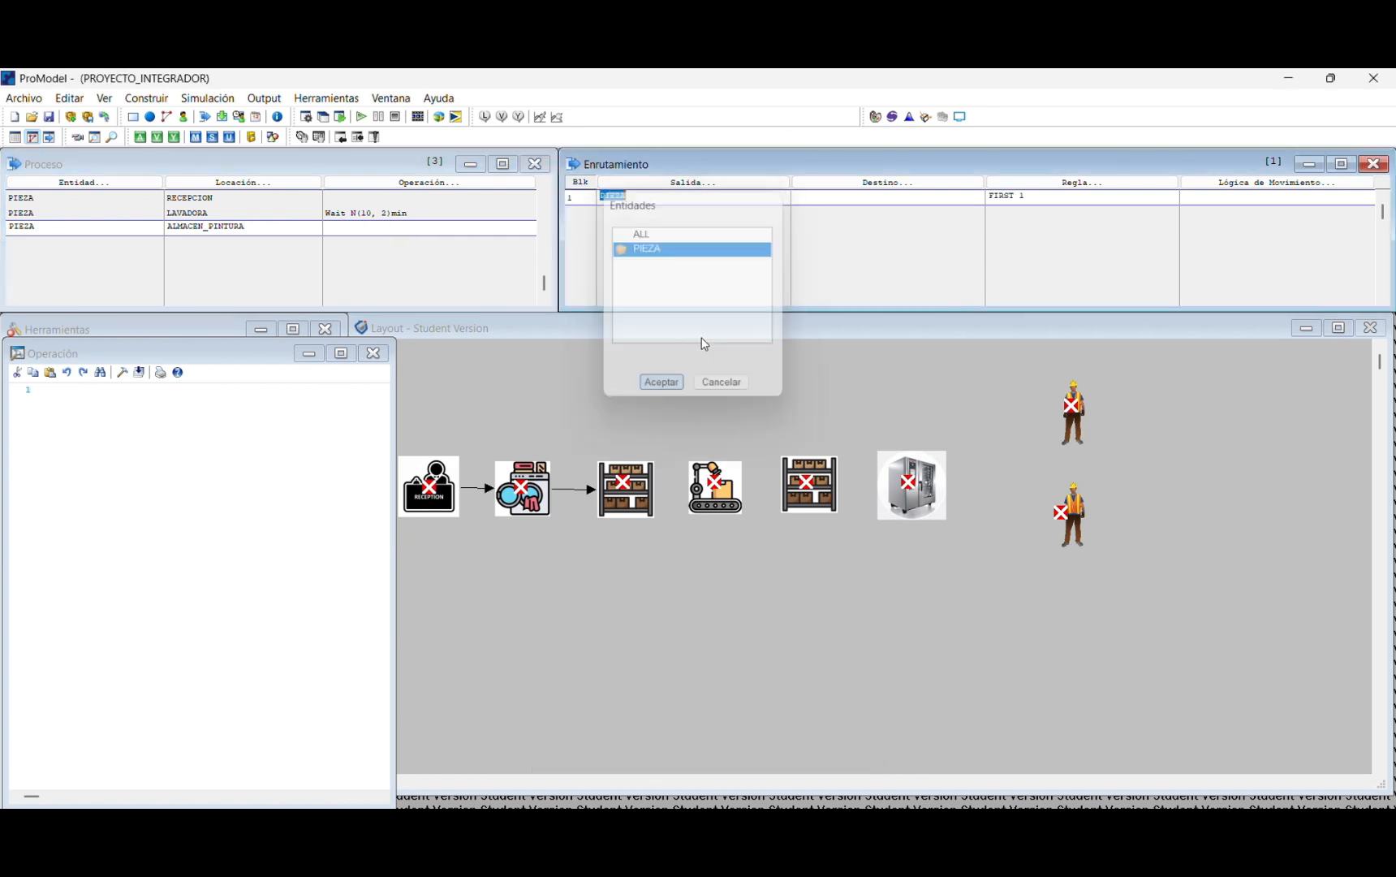
pyautogui.doubleClick(859, 197)
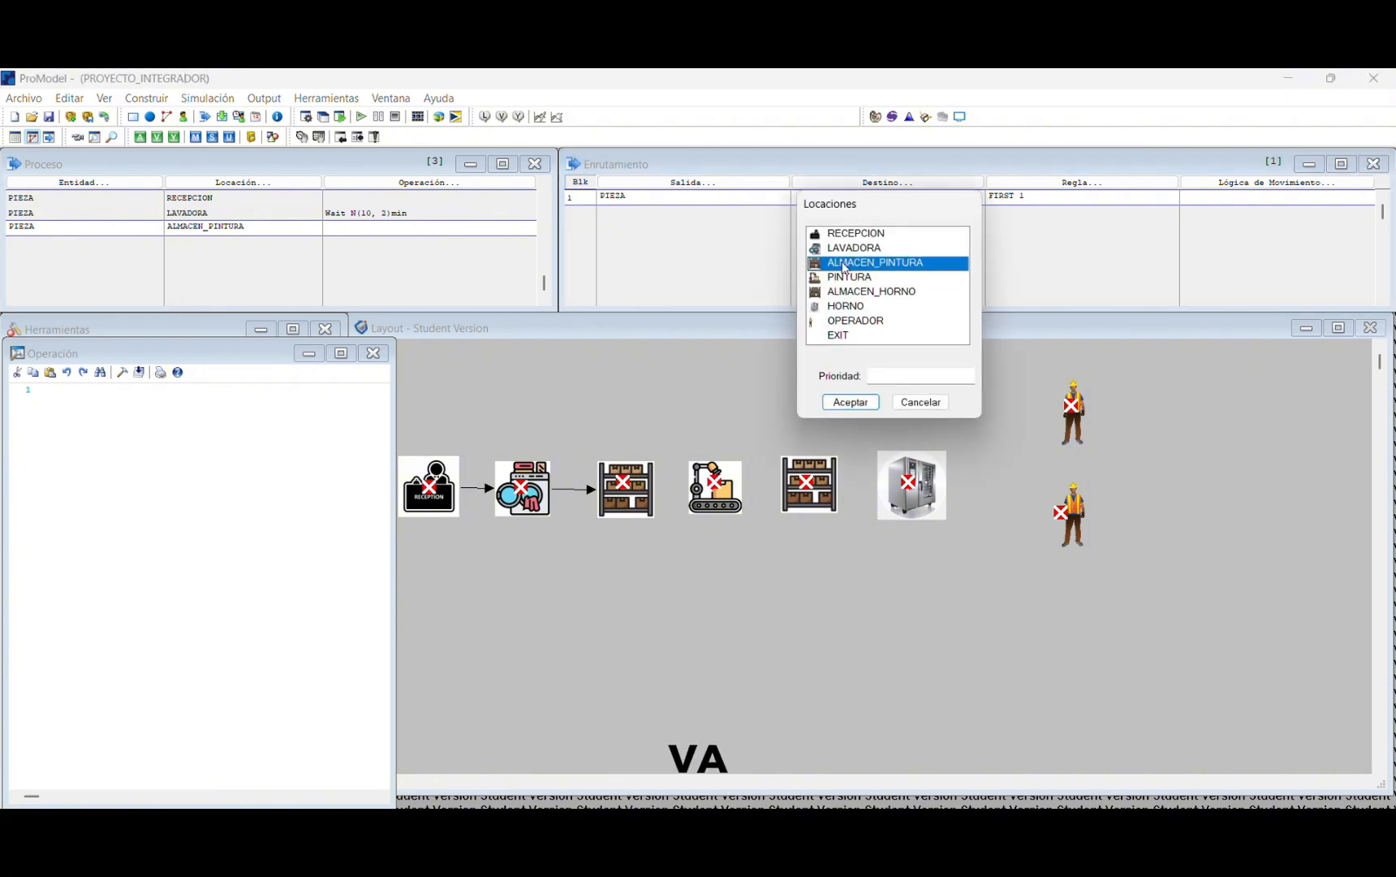
pyautogui.click(841, 277)
pyautogui.click(840, 403)
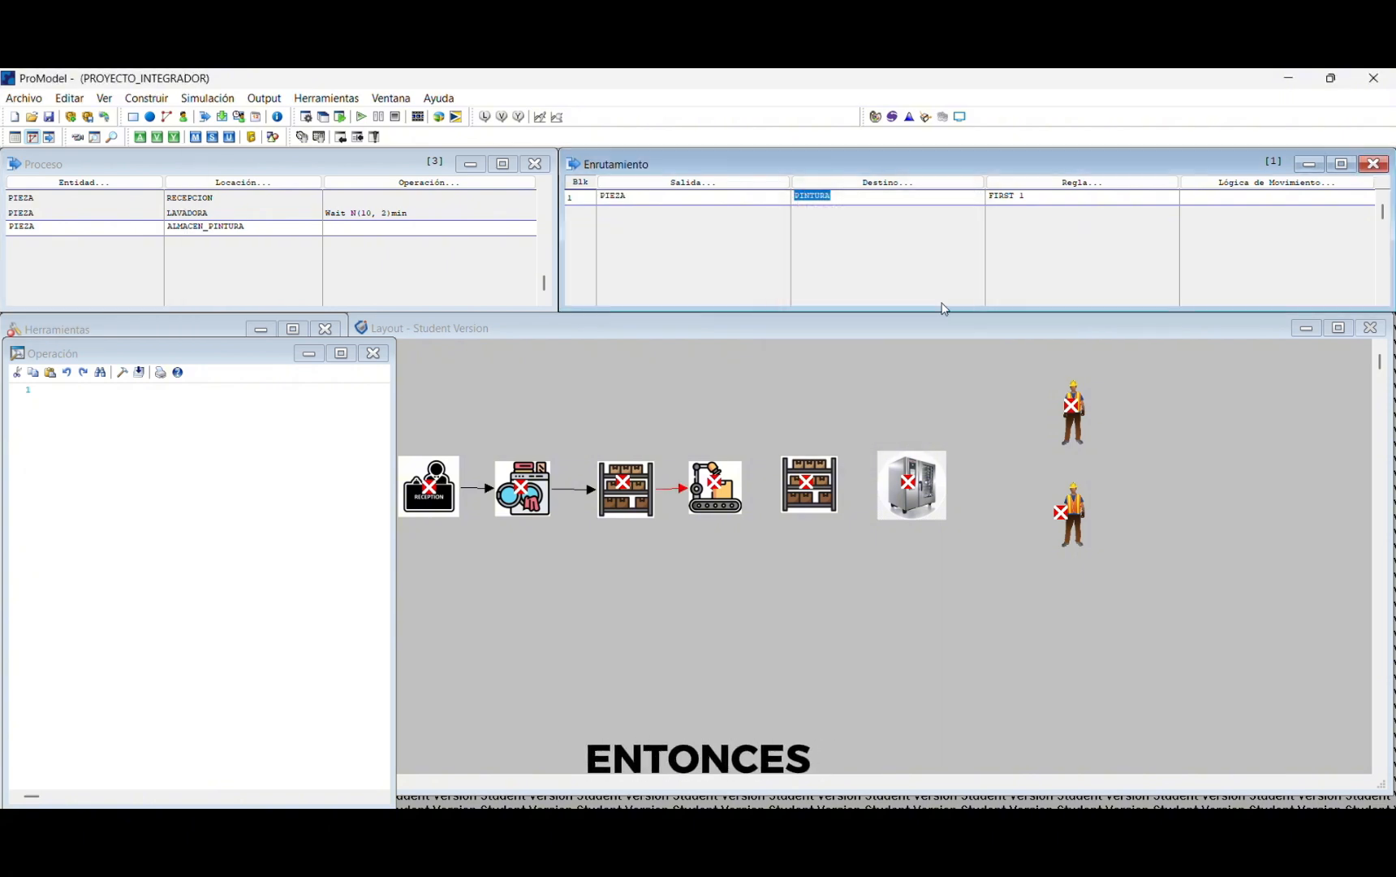
# Step: Enter MOVE FOR E(2)MIN as the movement logic of the ALMACEN_PINTURA to PINTURA route
pyautogui.click(1194, 195)
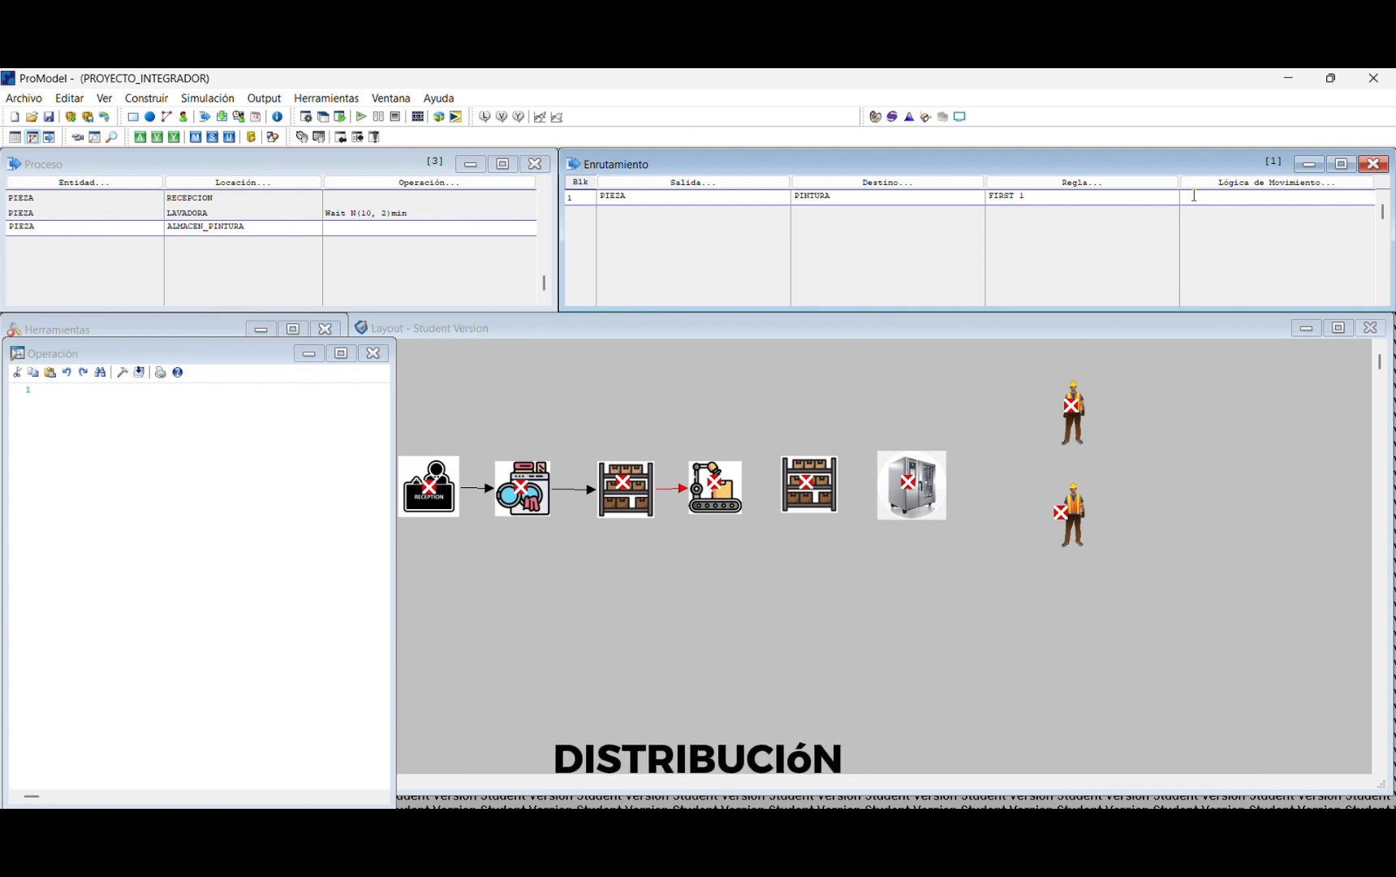
pyautogui.write('MOVE FOR')
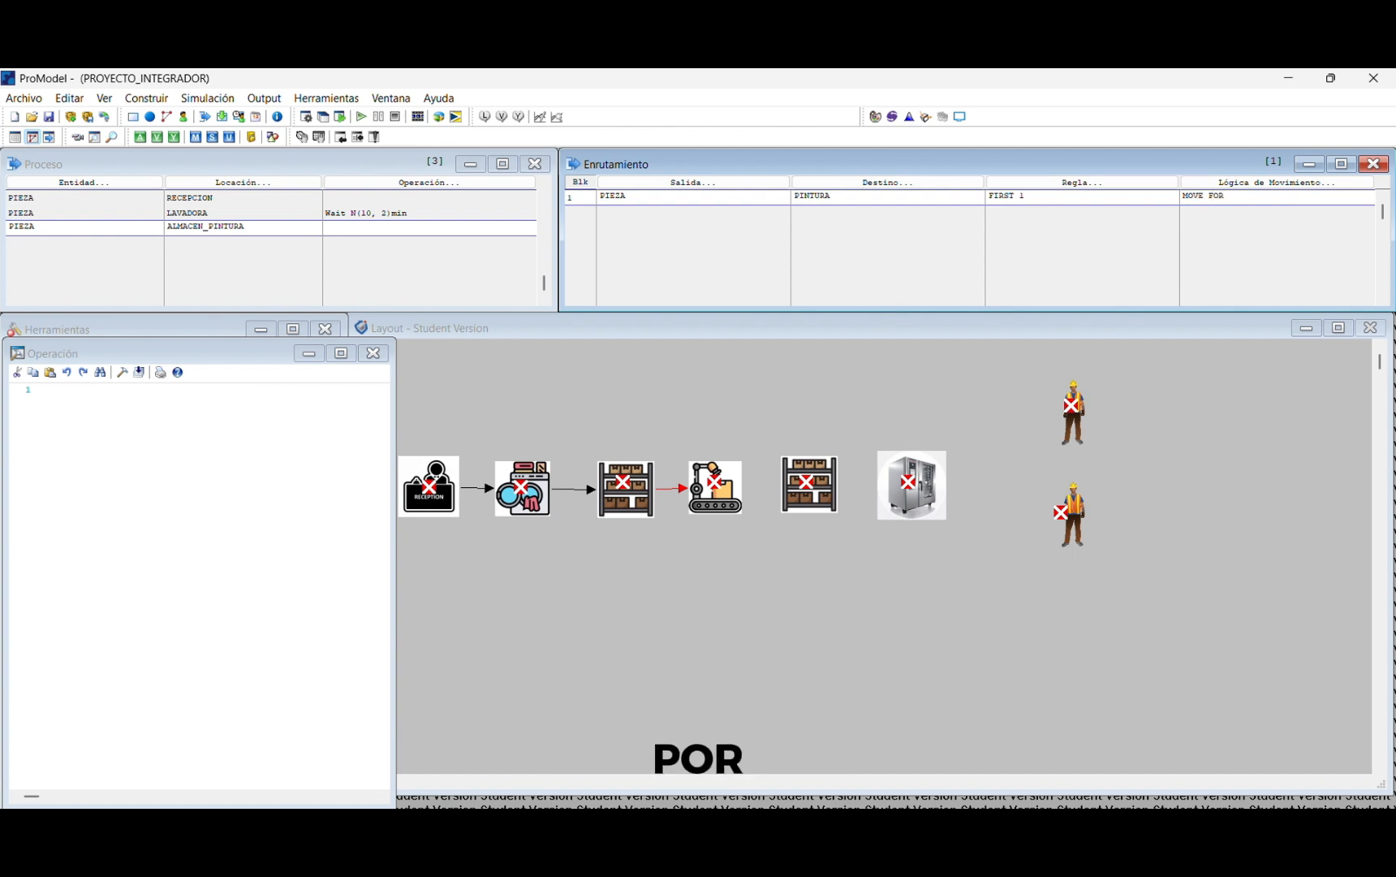
pyautogui.write(' E(2')
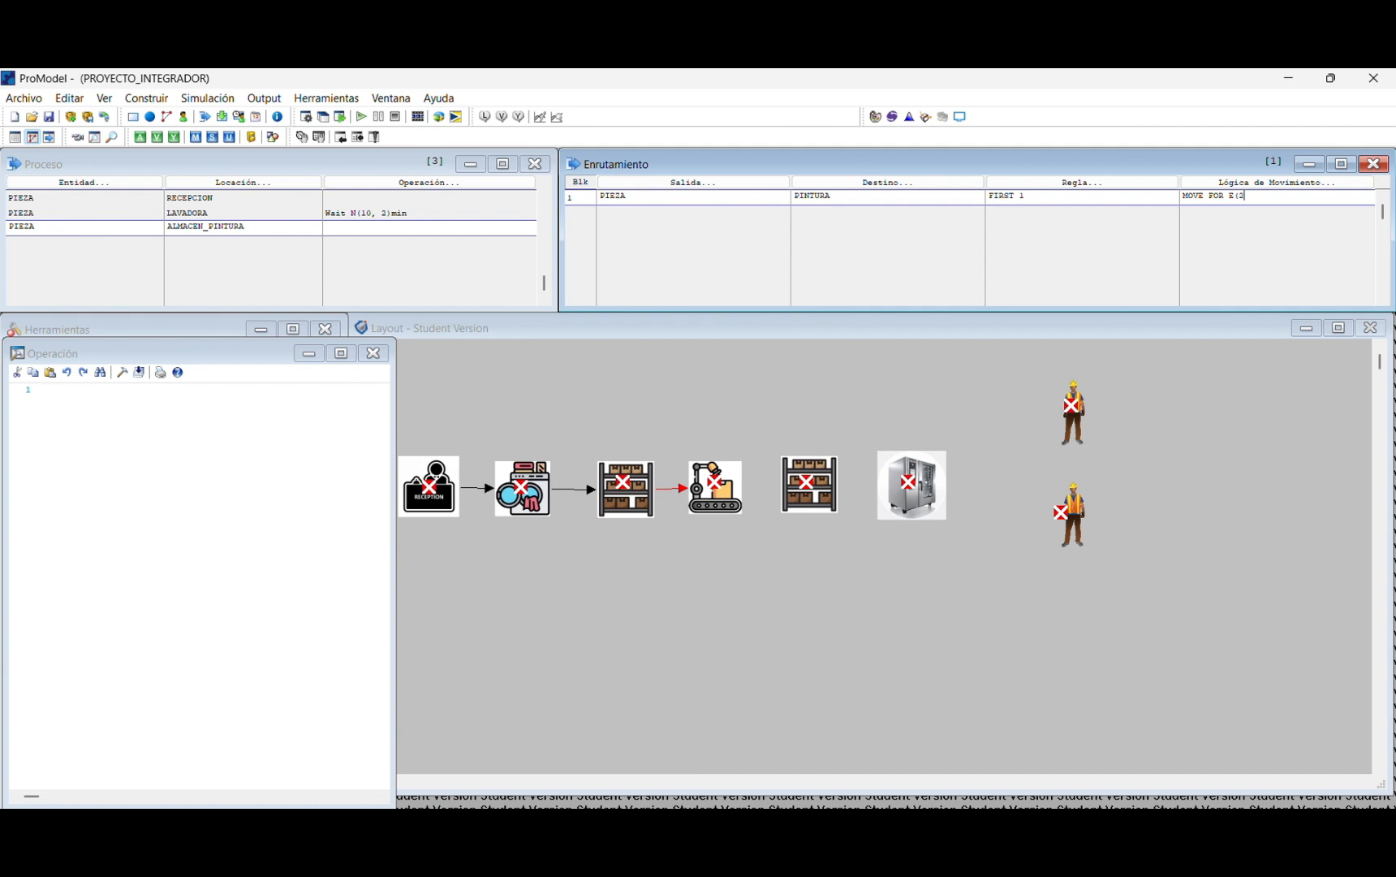
pyautogui.write(')MIN')
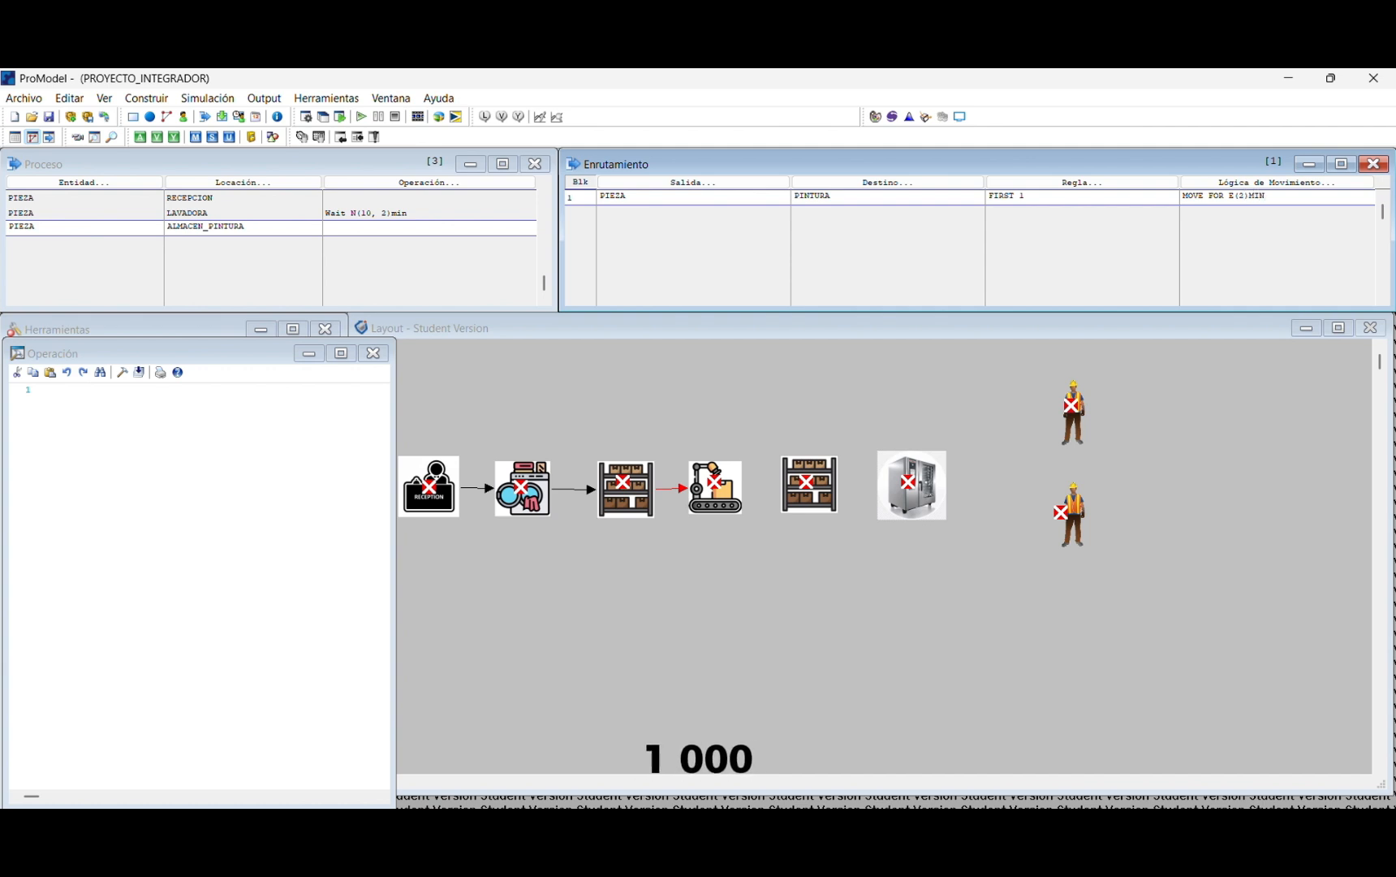
pyautogui.press('Return')
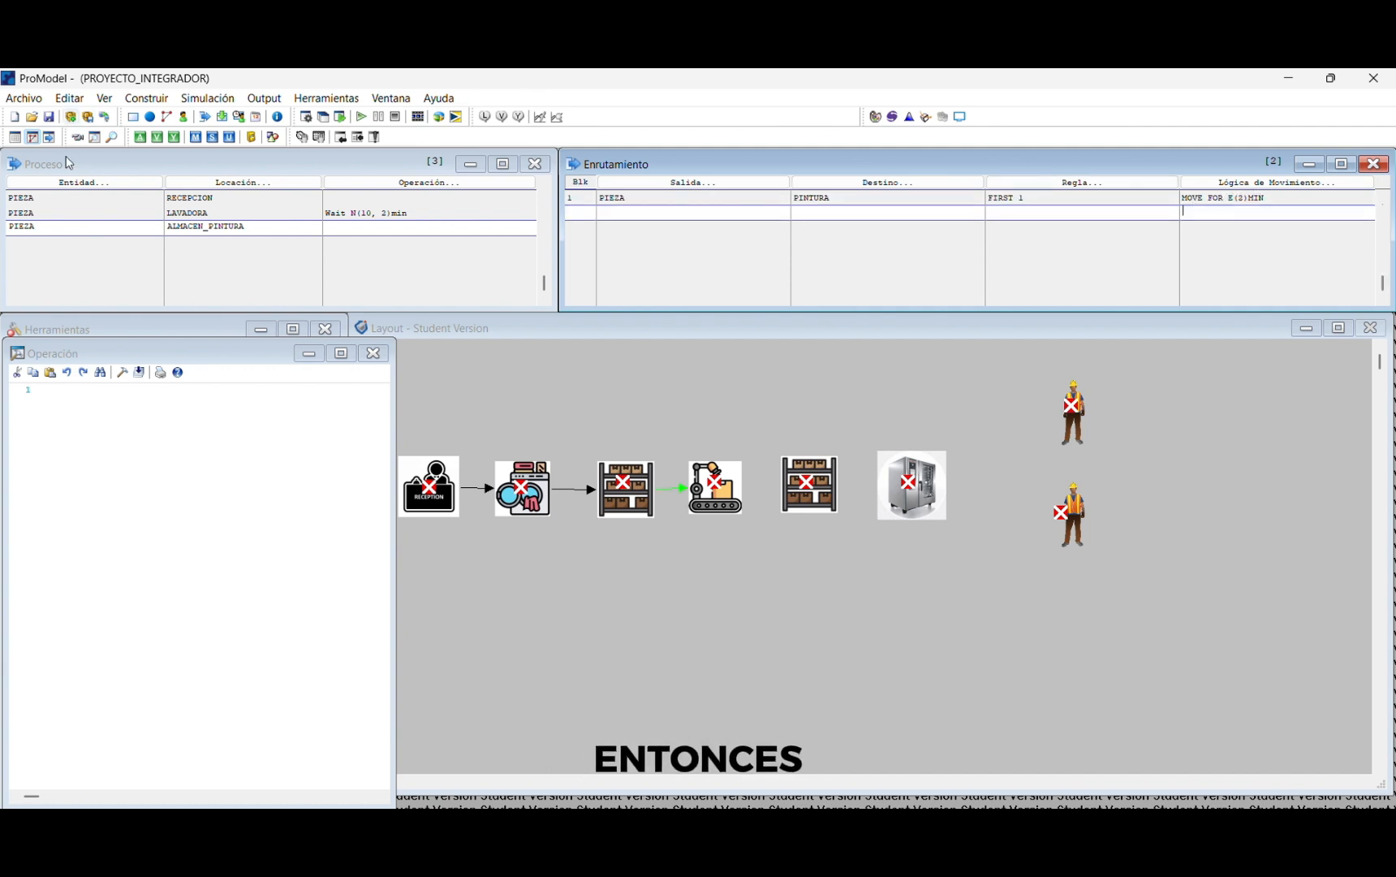
# Step: Add a fourth process record for the entity PIEZA at the location PINTURA
pyautogui.click(98, 225)
pyautogui.press('Return')
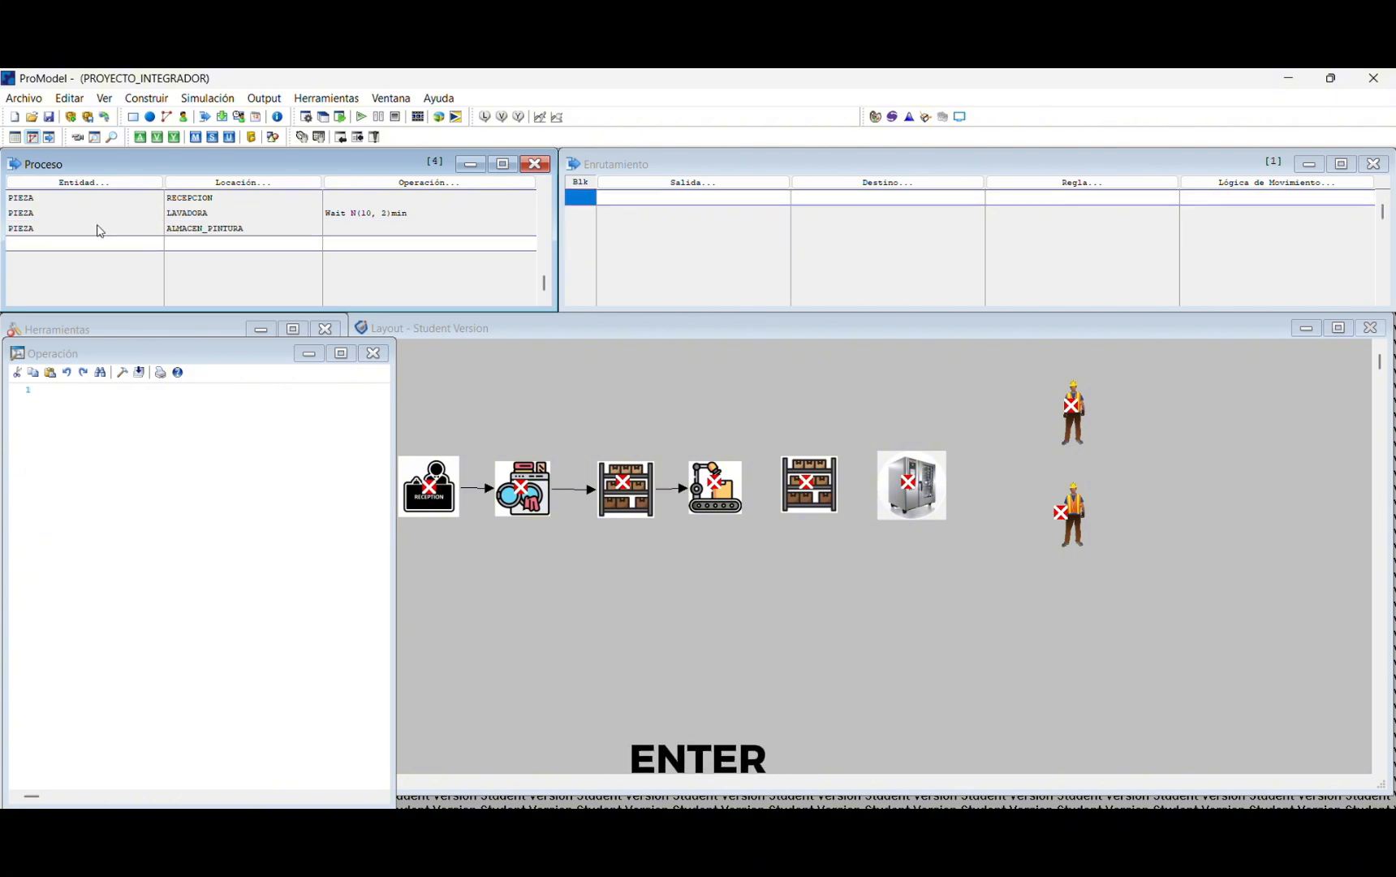
pyautogui.doubleClick(79, 243)
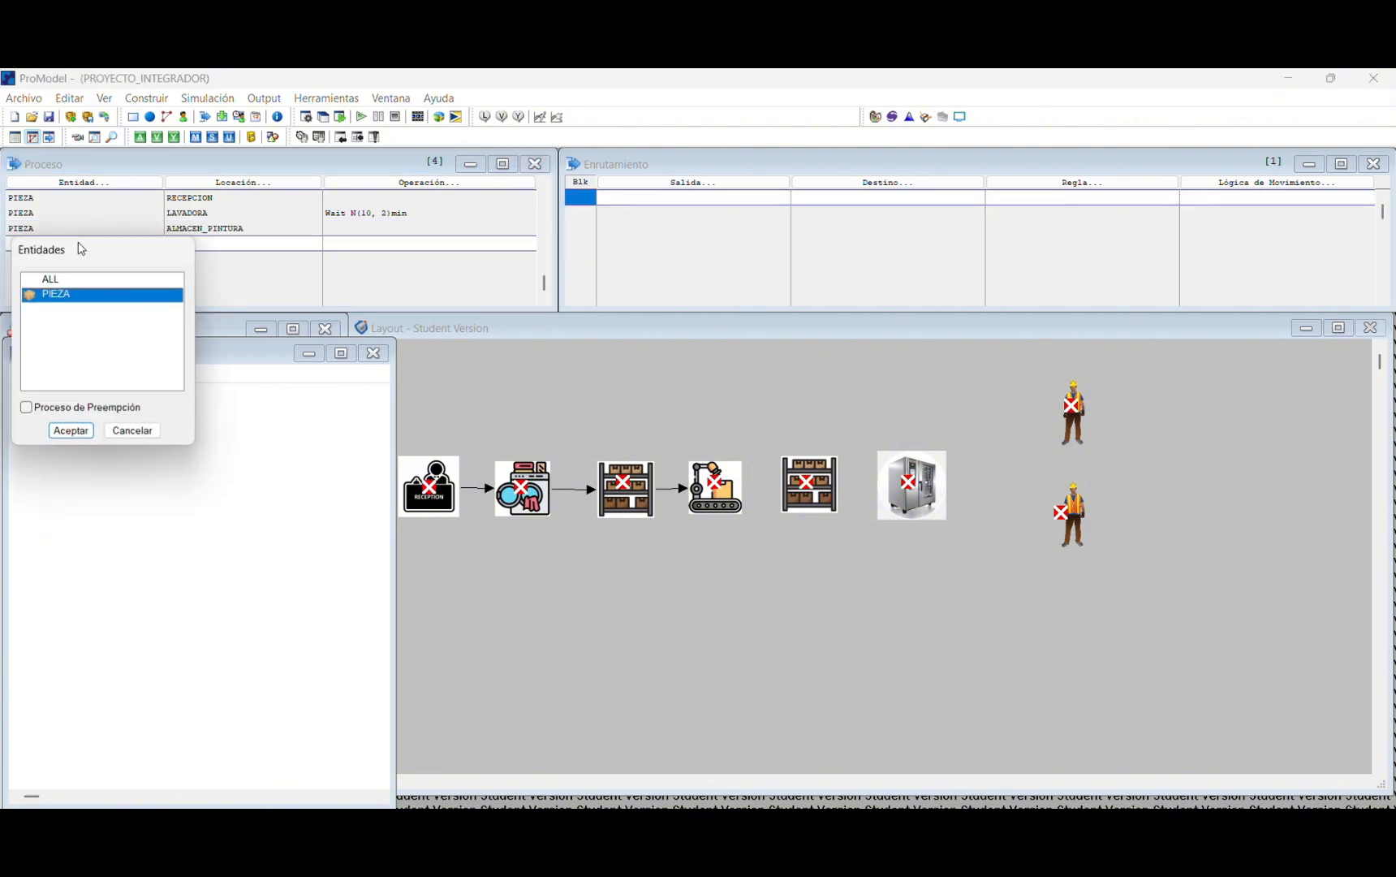
pyautogui.click(70, 431)
pyautogui.doubleClick(228, 244)
pyautogui.click(236, 337)
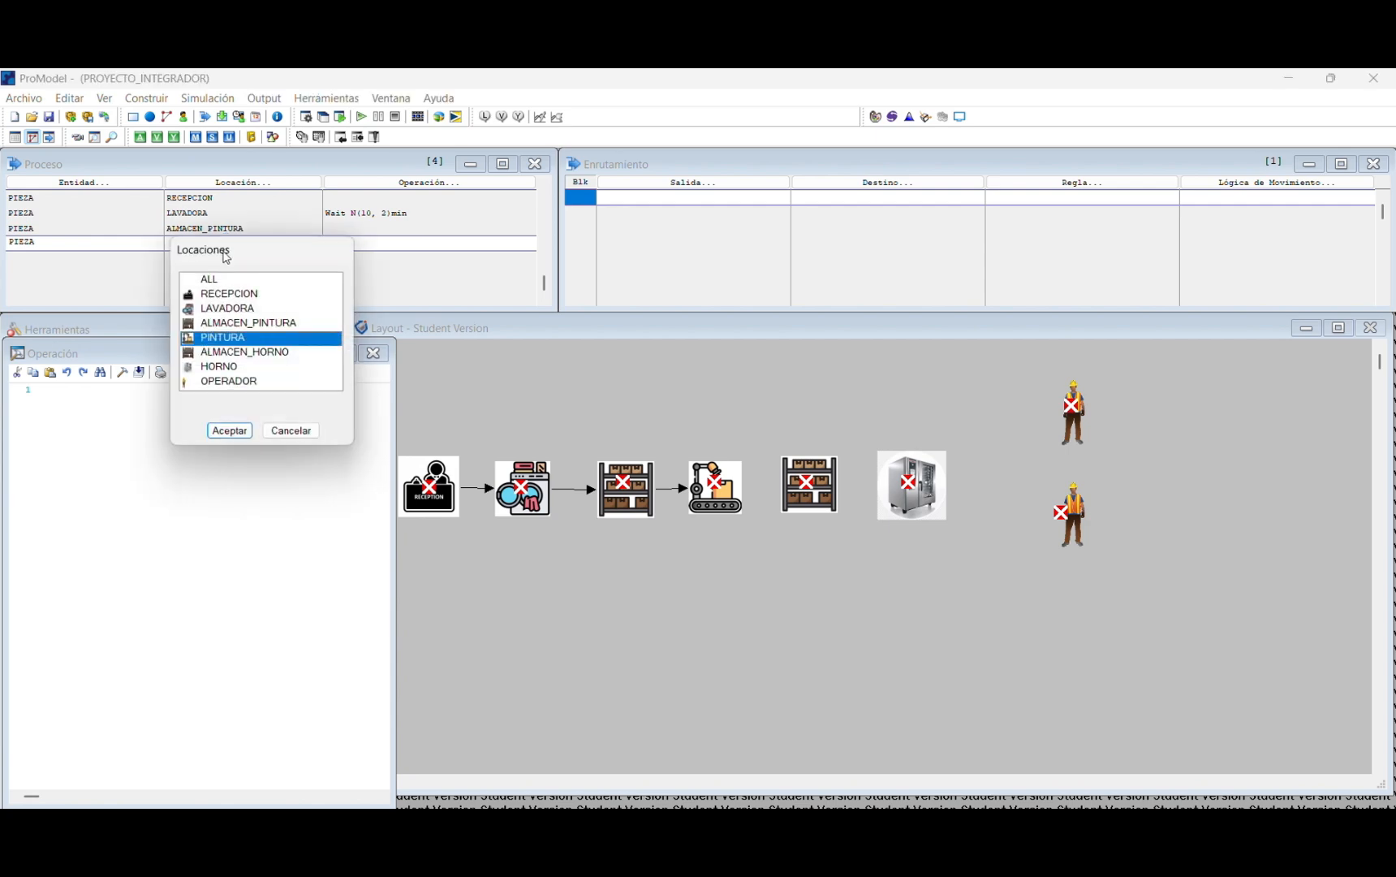
pyautogui.click(231, 431)
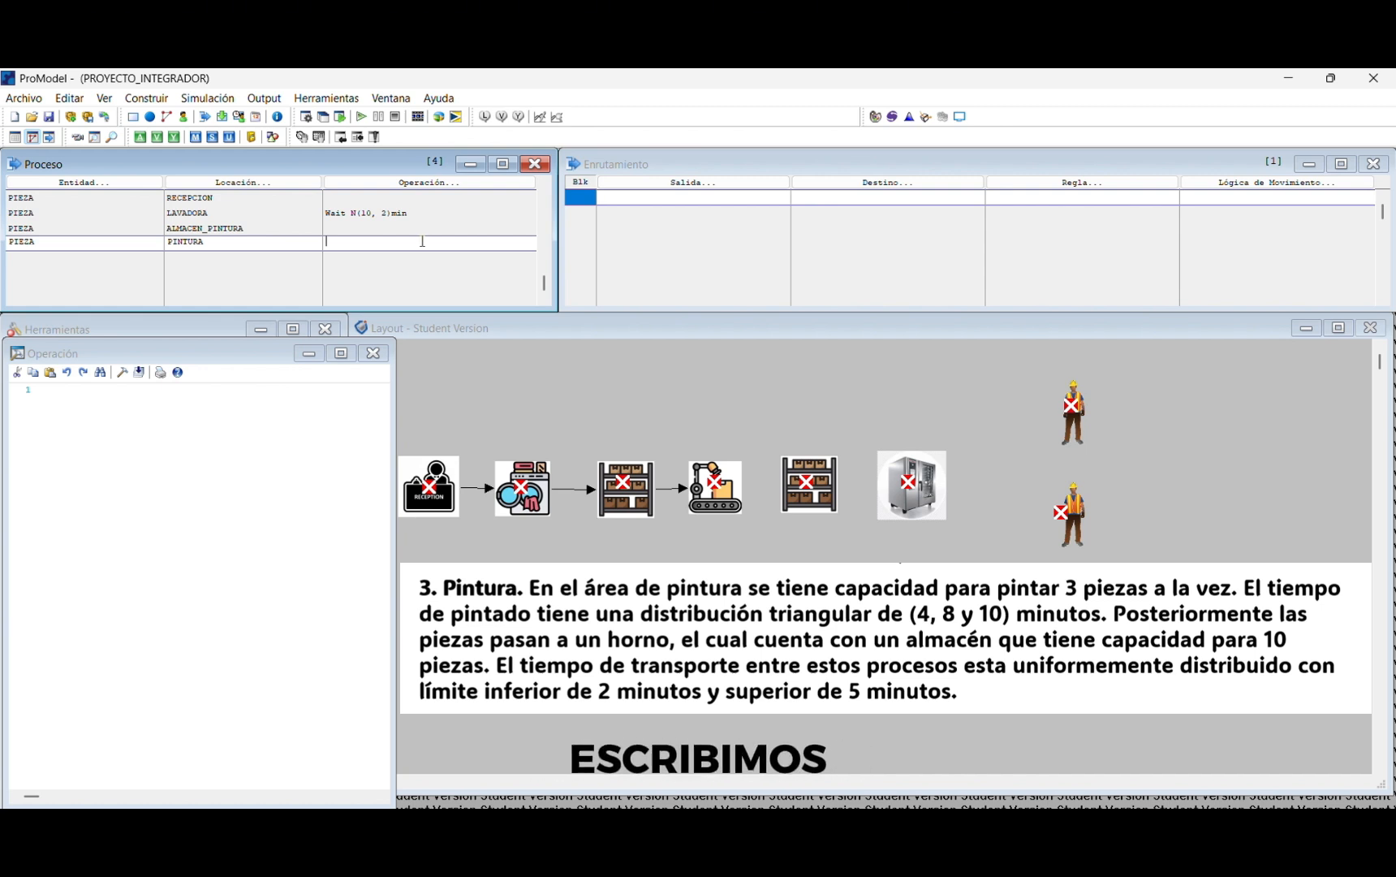
# Step: Enter Wait T(4, 8, 10)min Graphic 2 as the operation logic of the PINTURA process record
pyautogui.click(104, 405)
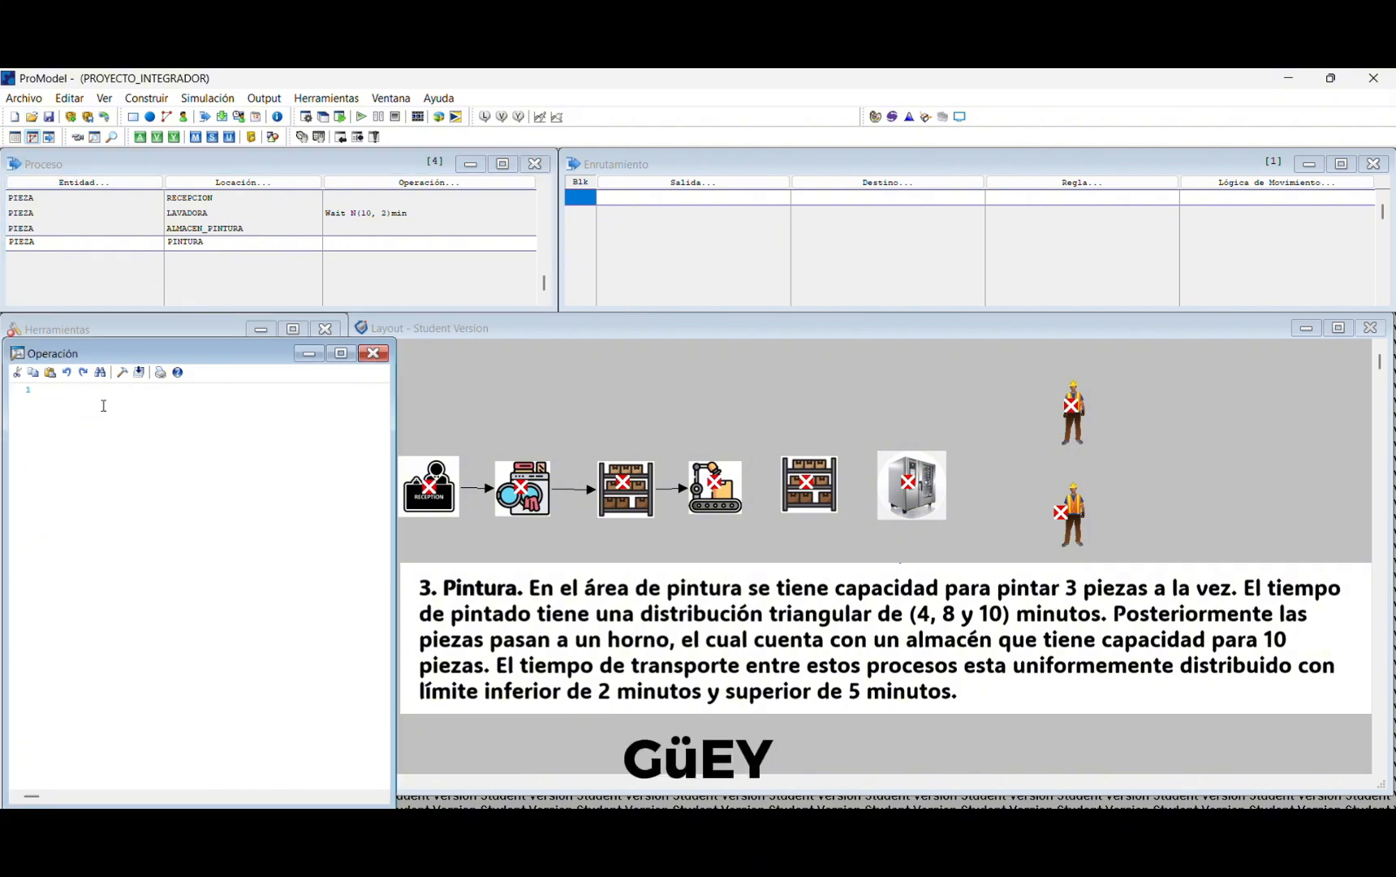
pyautogui.write('Wait ')
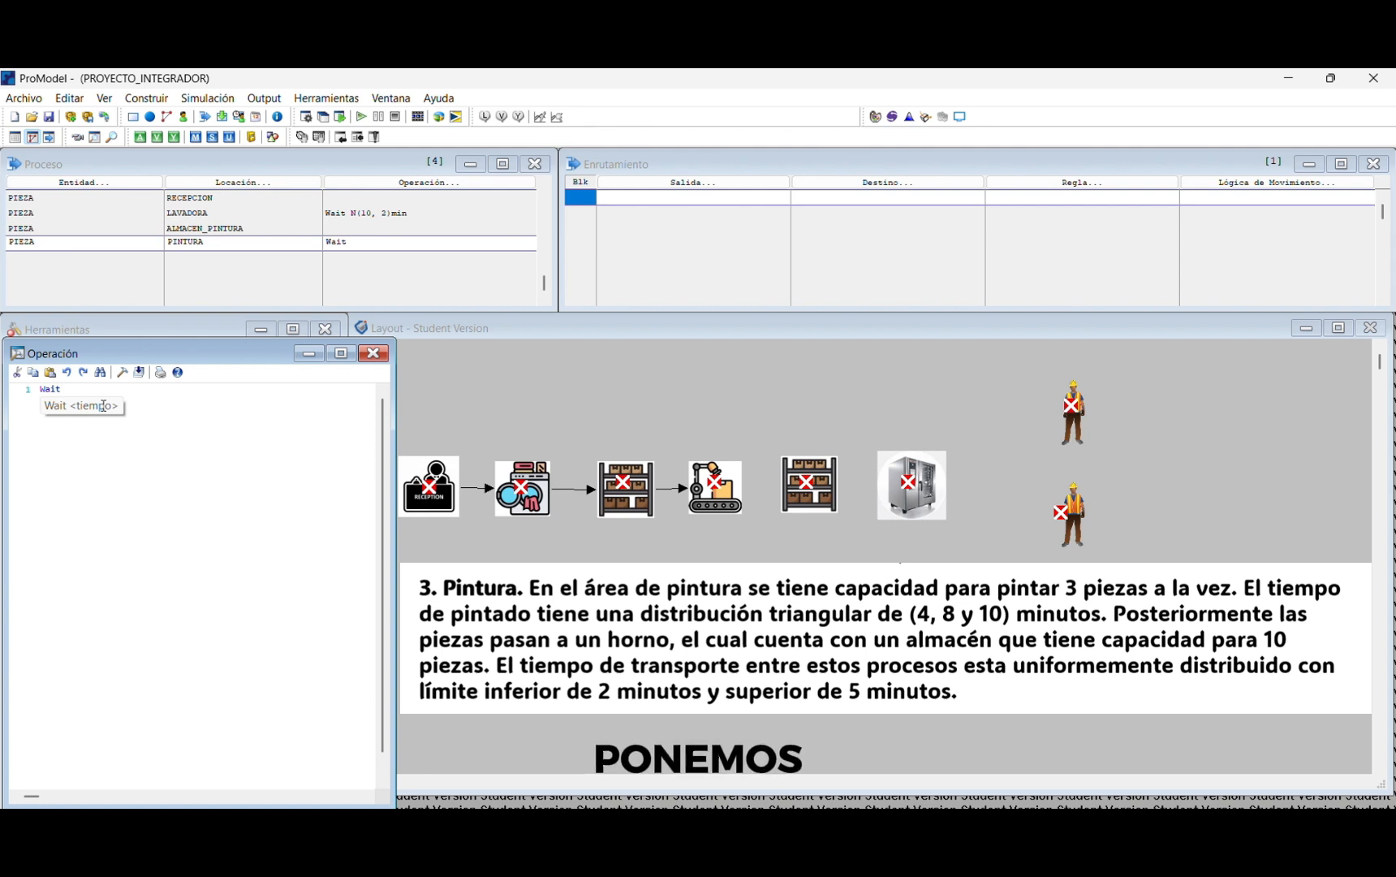
pyautogui.write('T(')
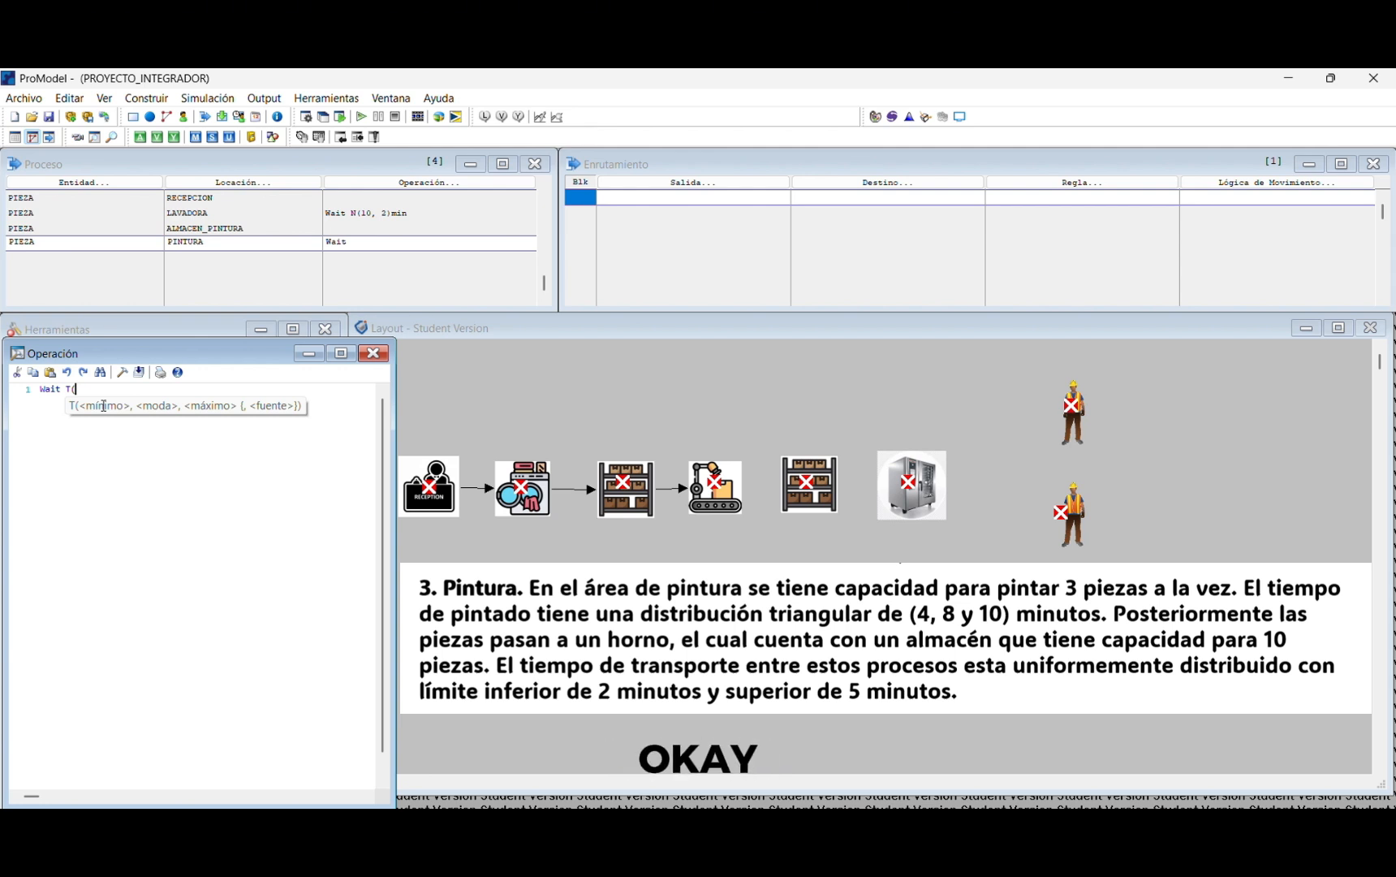
pyautogui.write('4,')
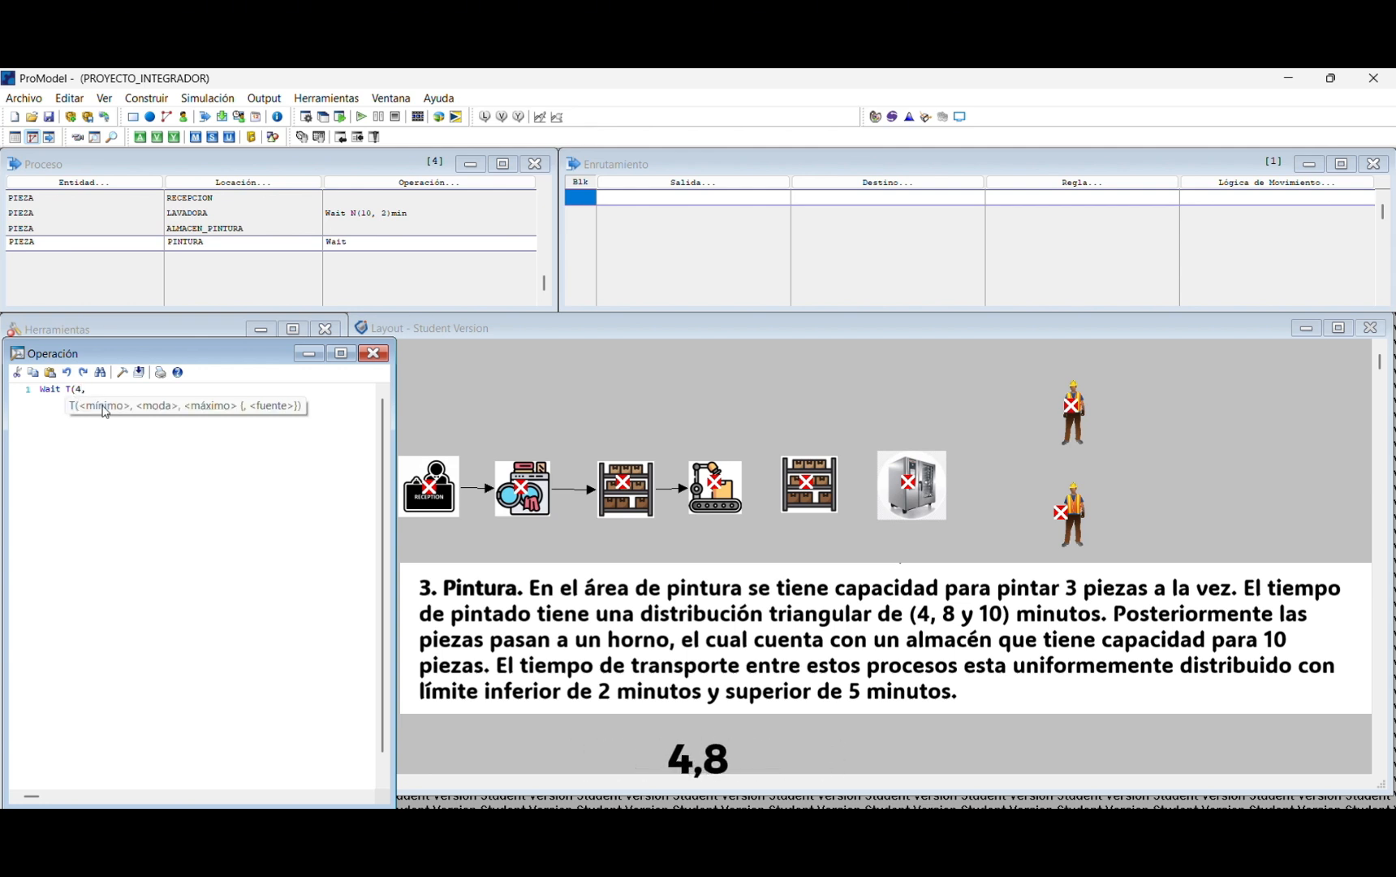
pyautogui.write(' 8, 10')
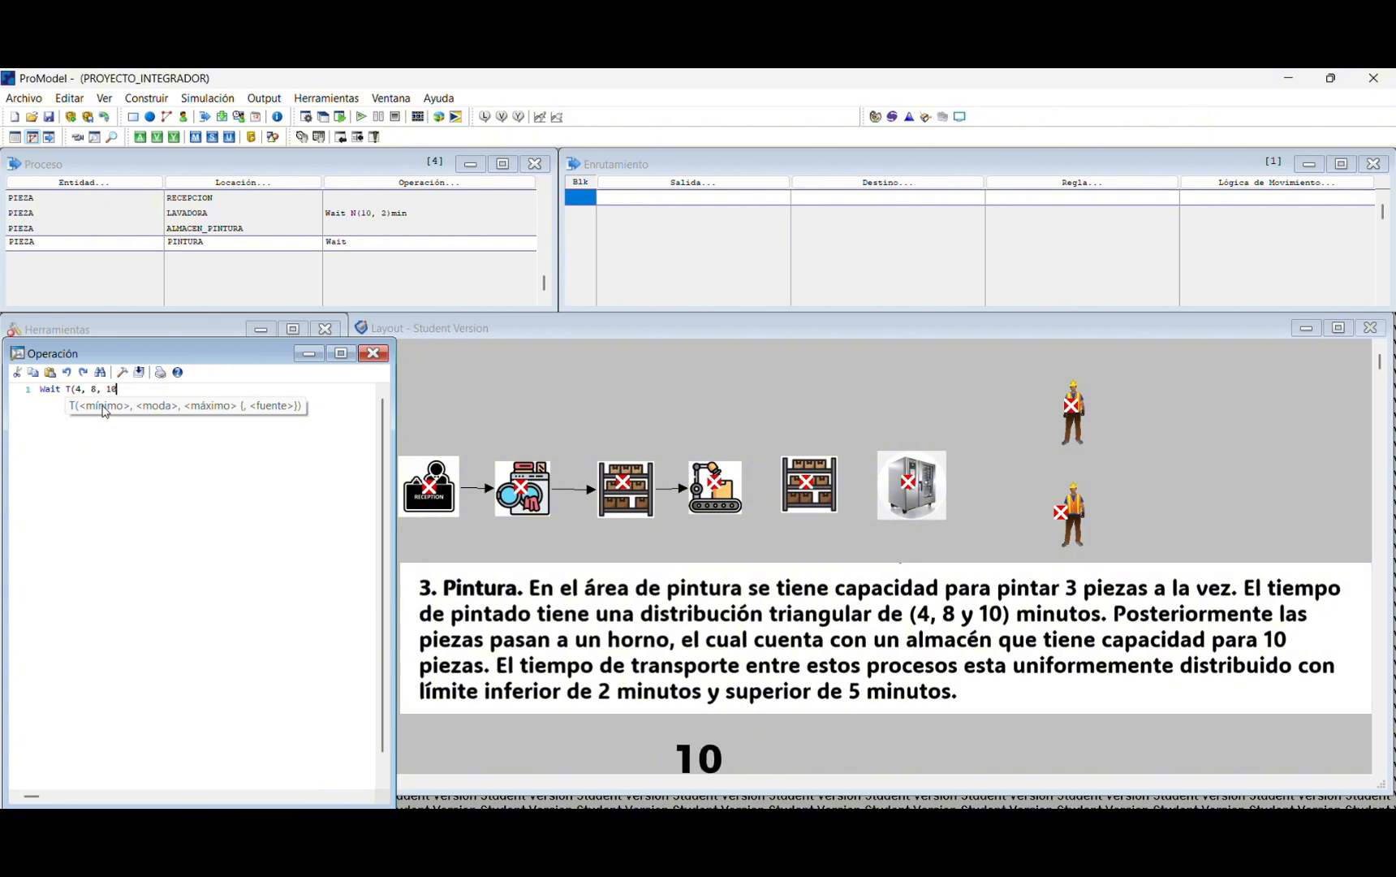
pyautogui.write(')min')
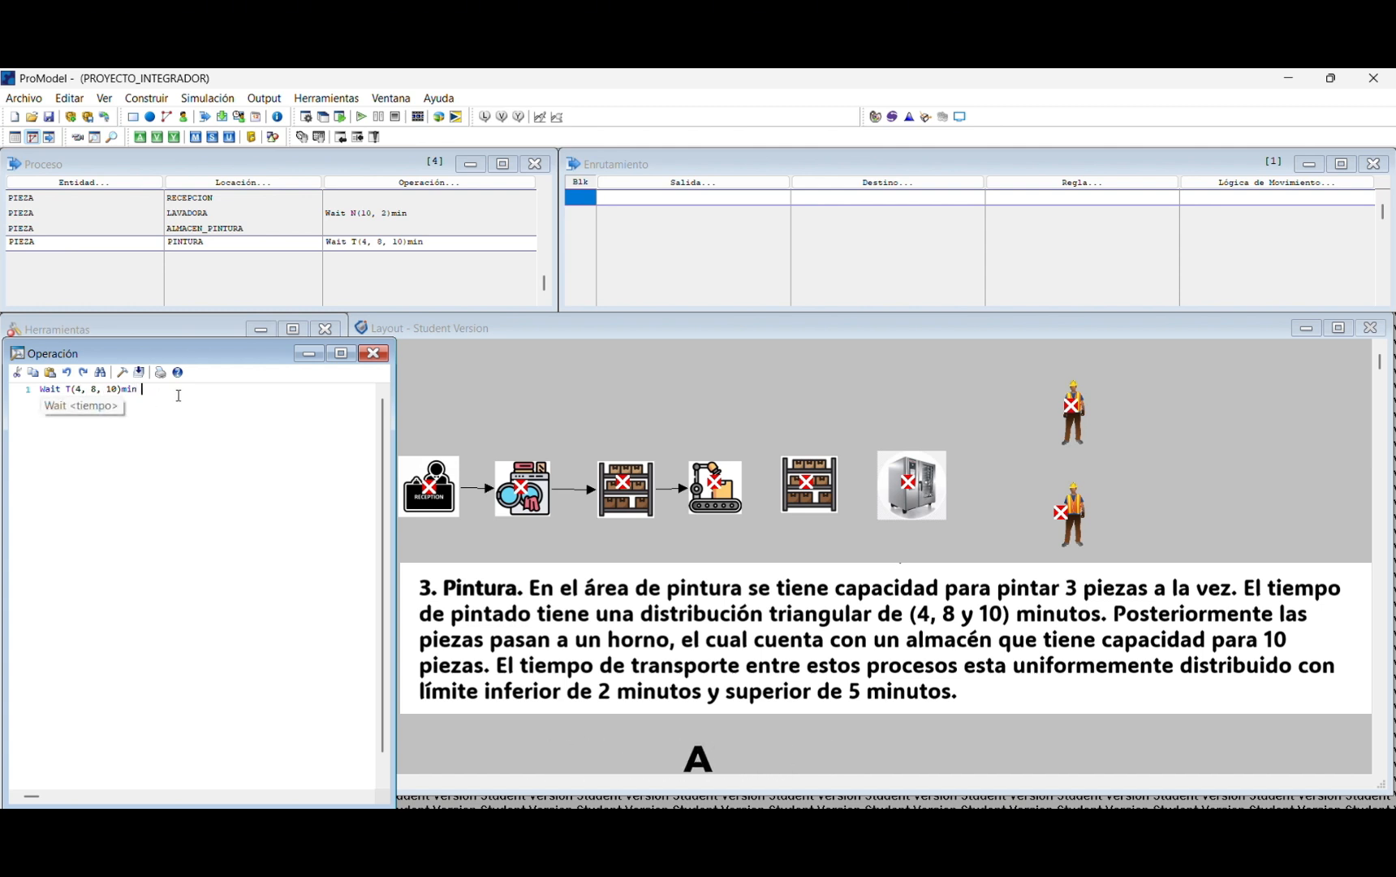
pyautogui.write('Graphic ')
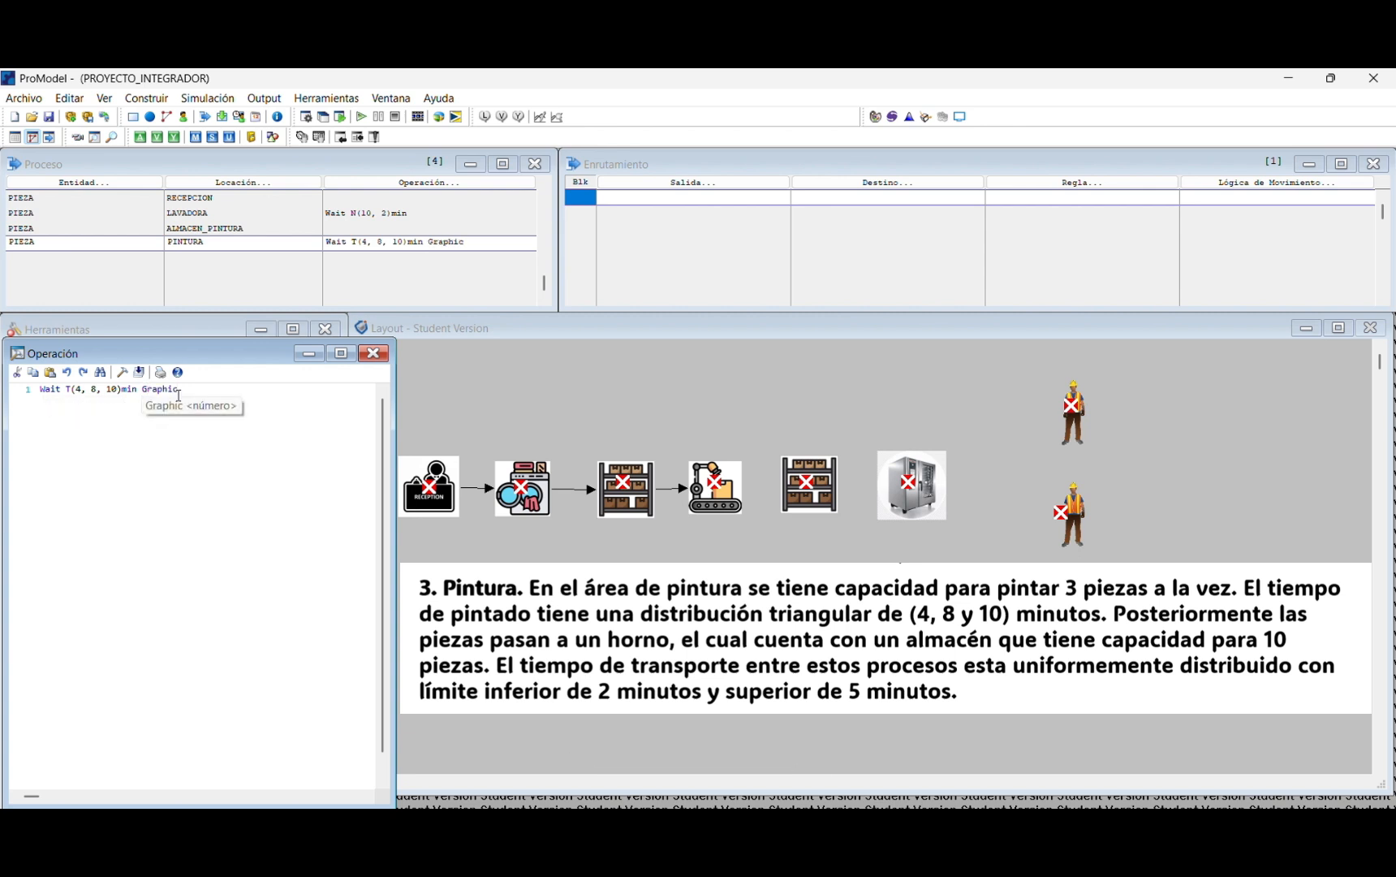
pyautogui.write('2')
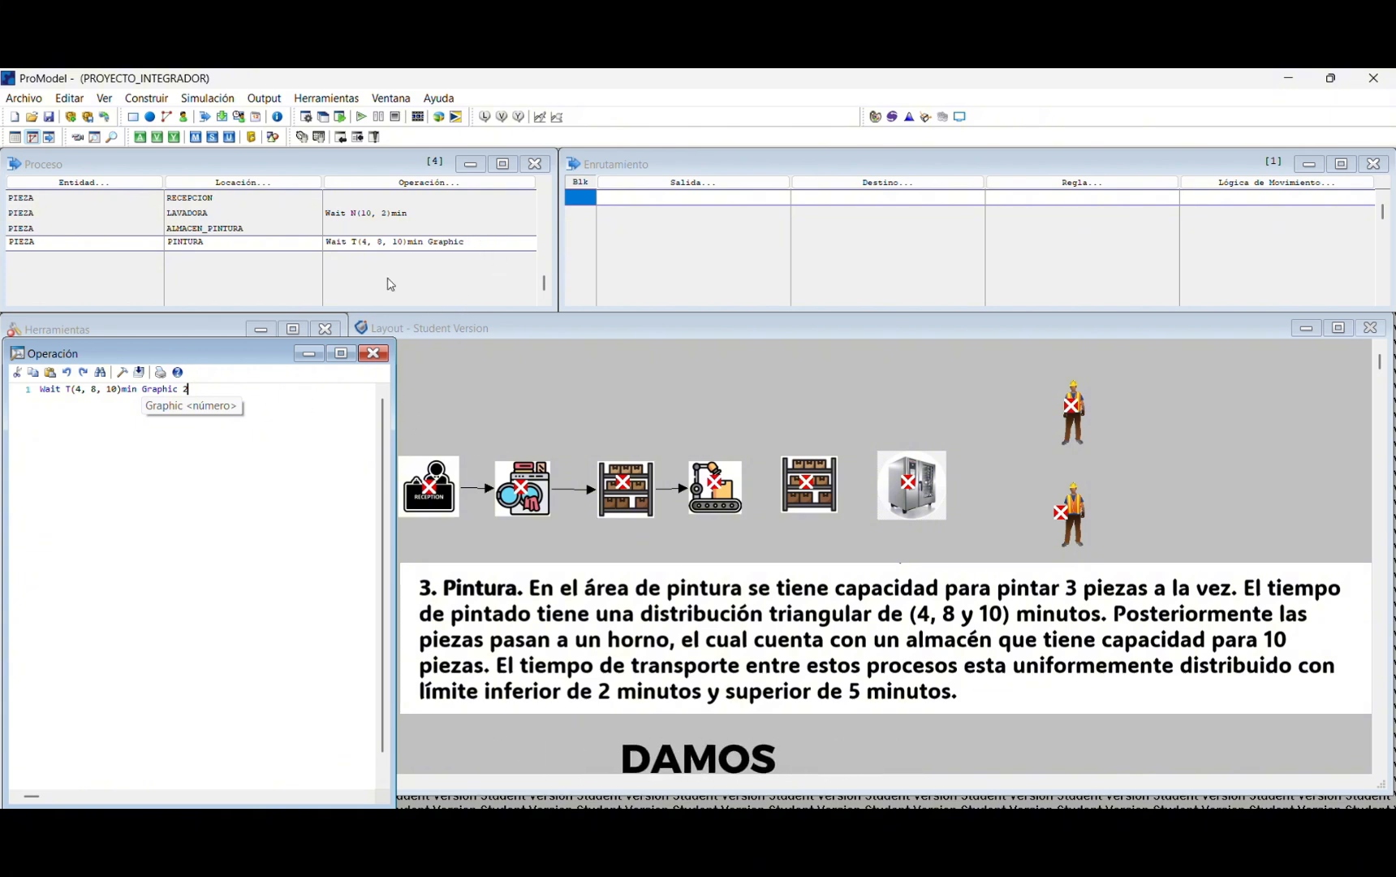
pyautogui.press('Return')
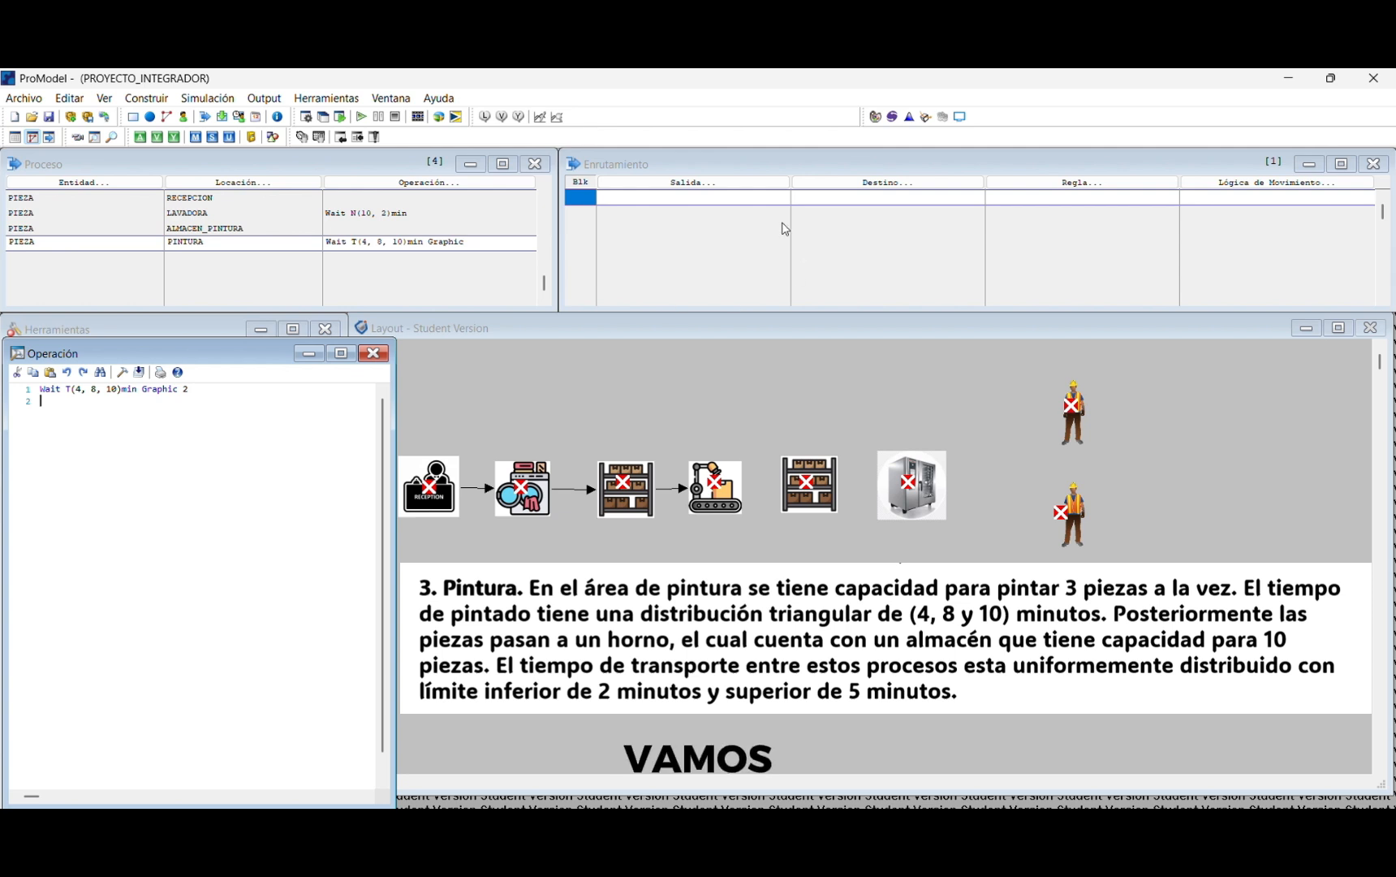
# Step: Define the routing from PINTURA with PIEZA as the output and ALMACEN_HORNO as the destination
pyautogui.click(686, 183)
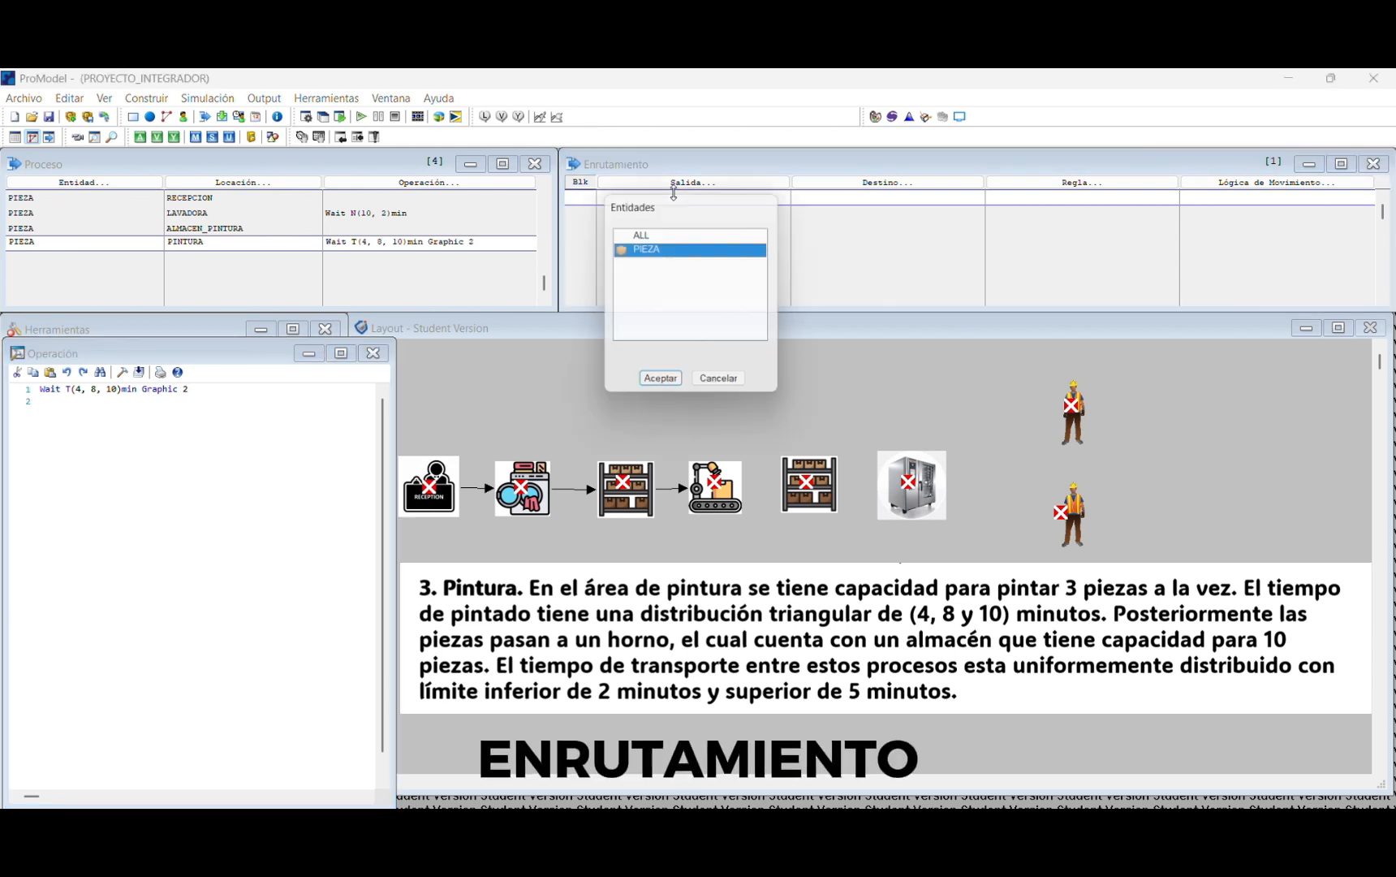
pyautogui.click(661, 384)
pyautogui.click(896, 193)
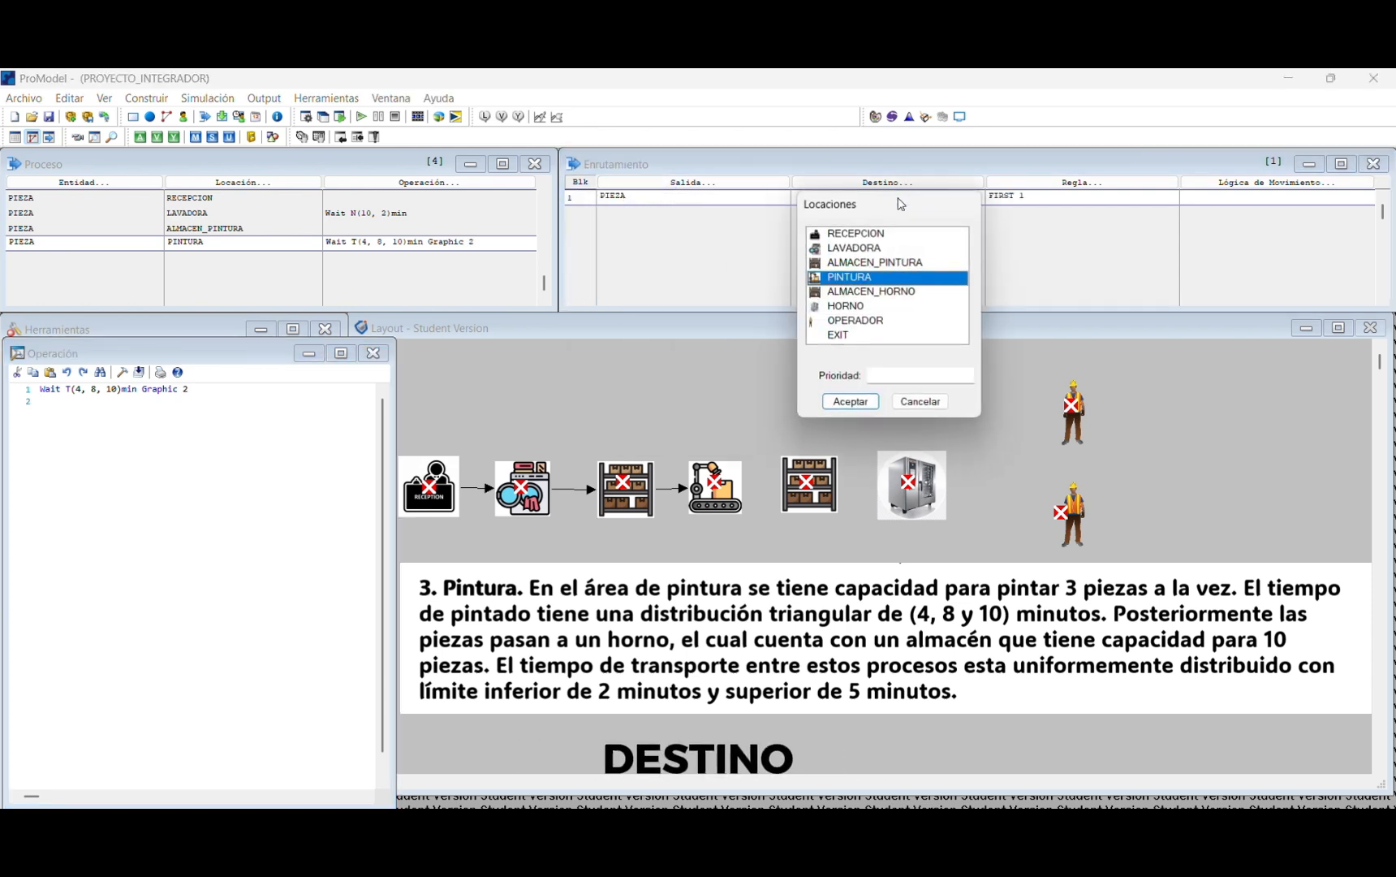
pyautogui.click(874, 296)
pyautogui.click(849, 397)
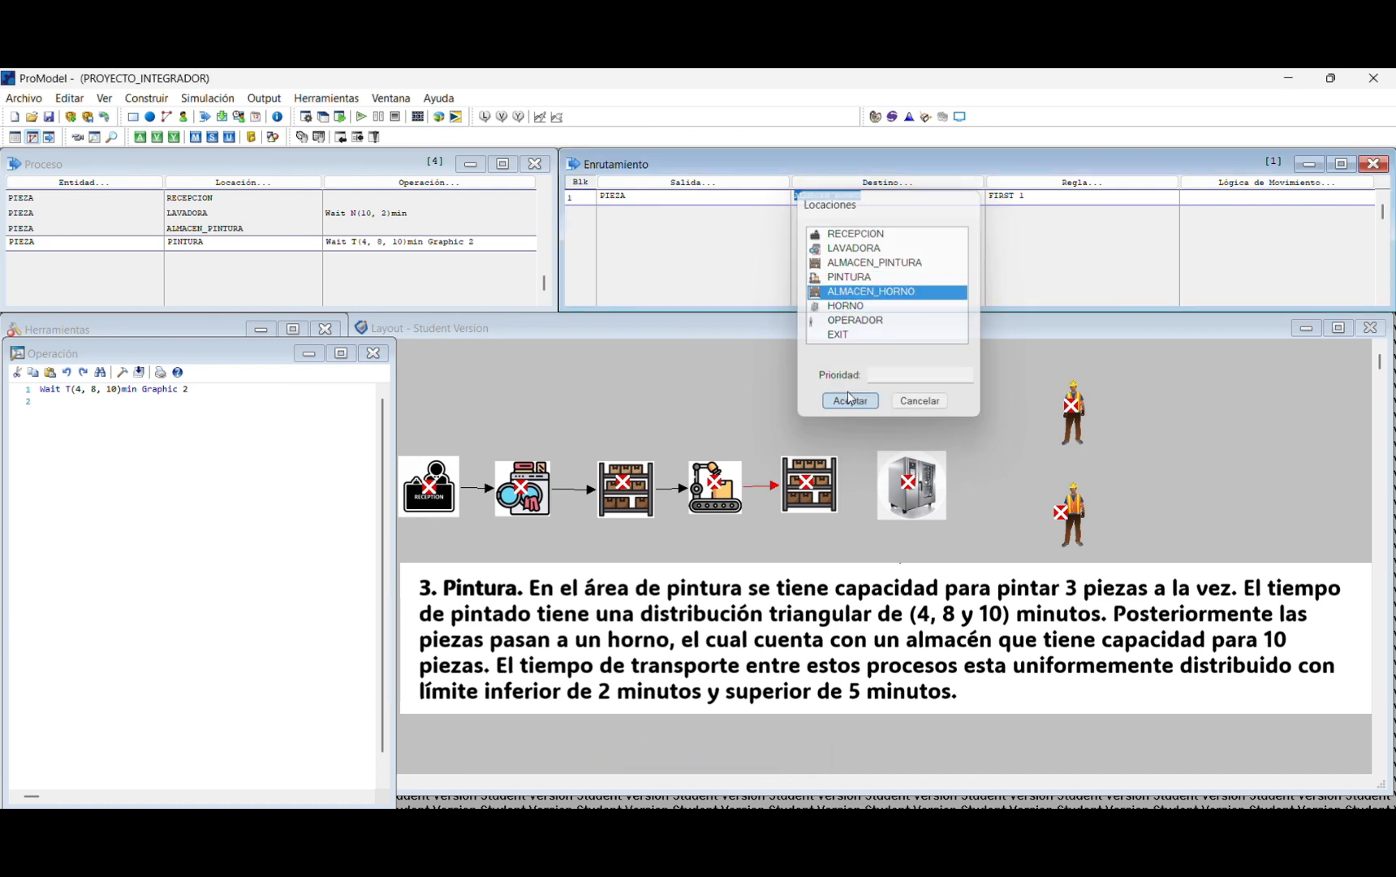
# Step: Enter Move For U(5, 2)min as the movement logic of the PINTURA to ALMACEN_HORNO route
pyautogui.click(1221, 196)
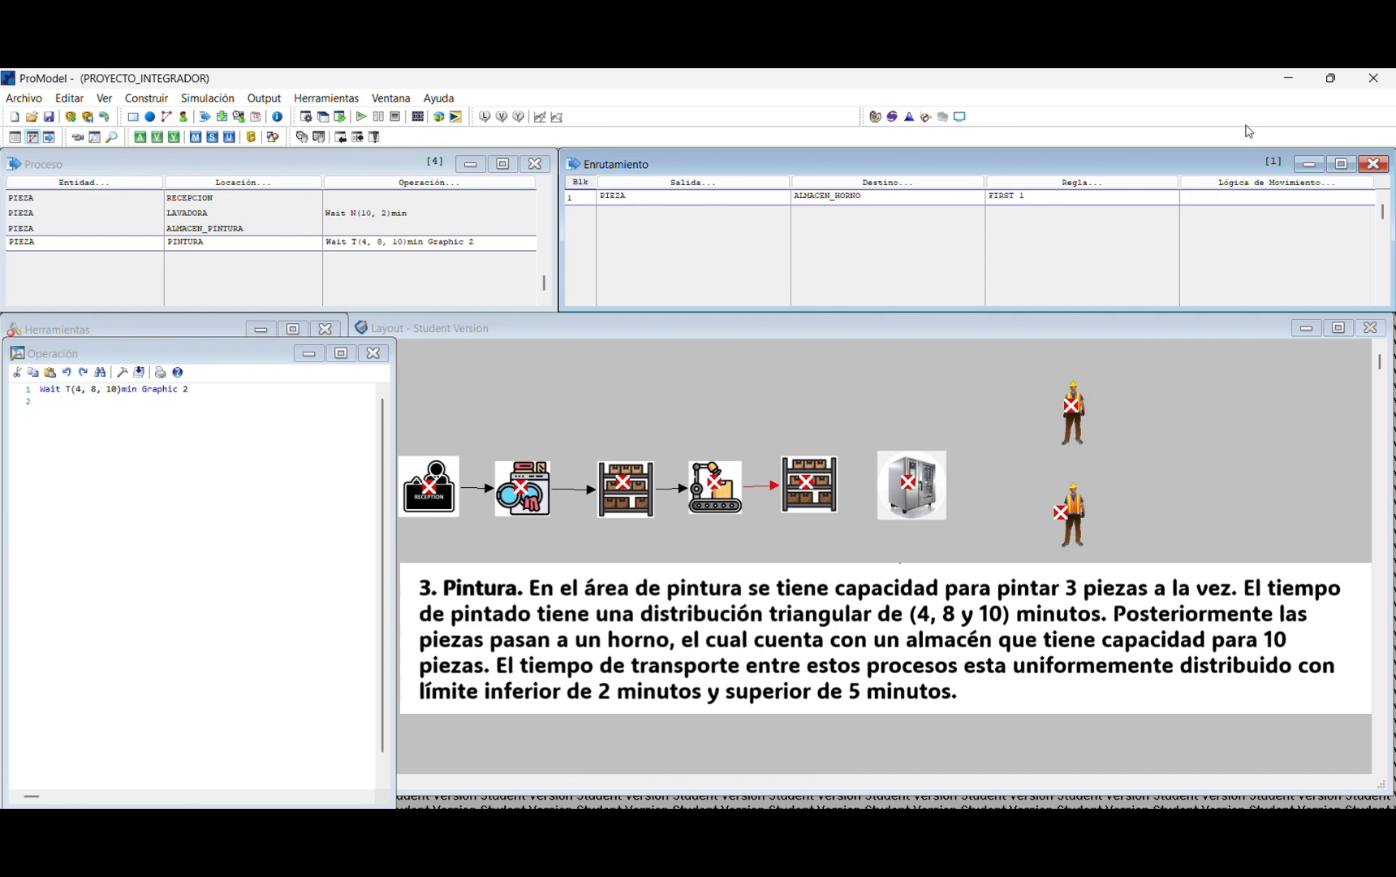
pyautogui.doubleClick(1232, 195)
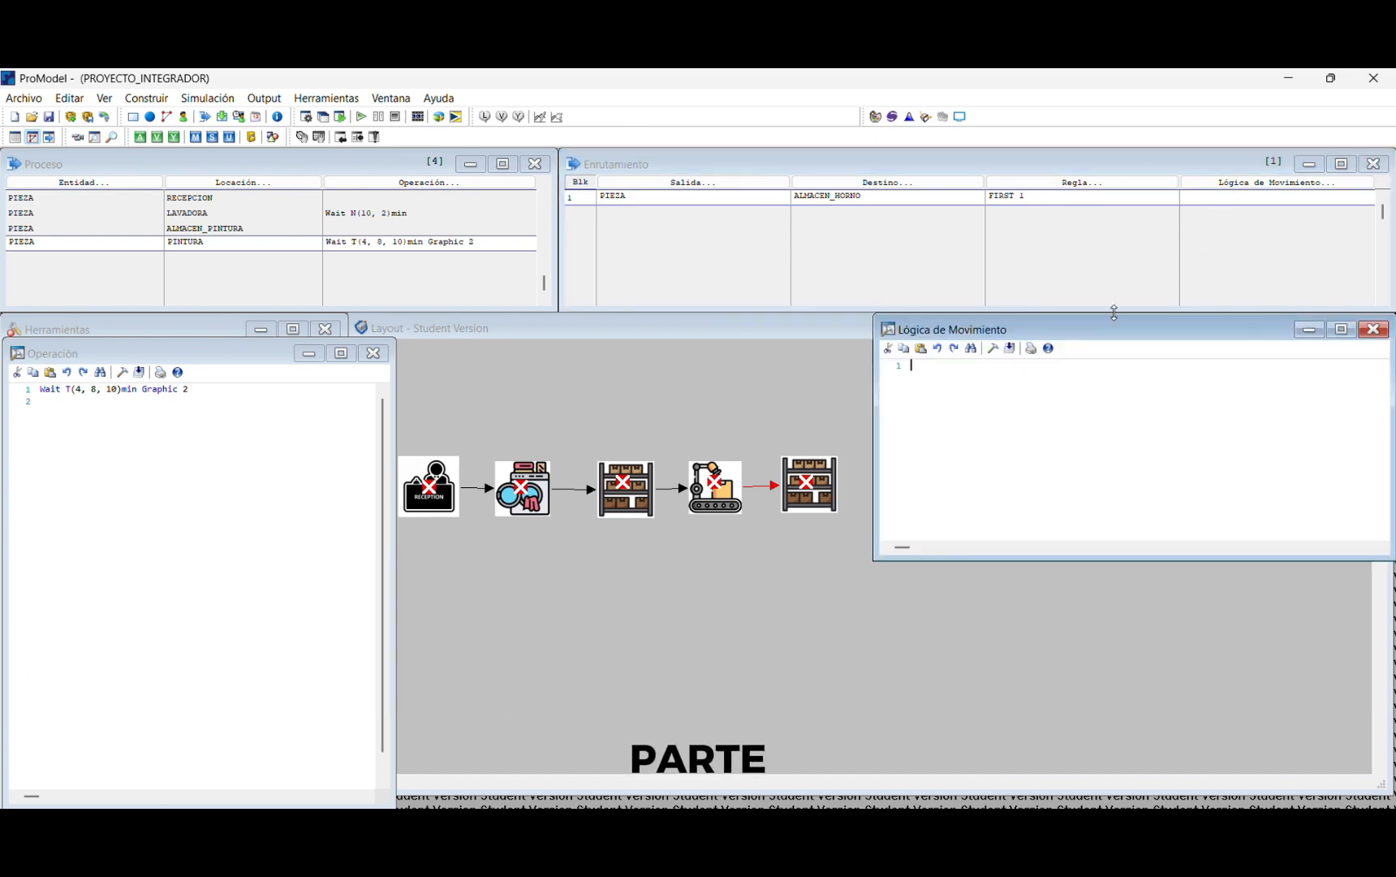
pyautogui.write('MOVE')
pyautogui.doubleClick(940, 388)
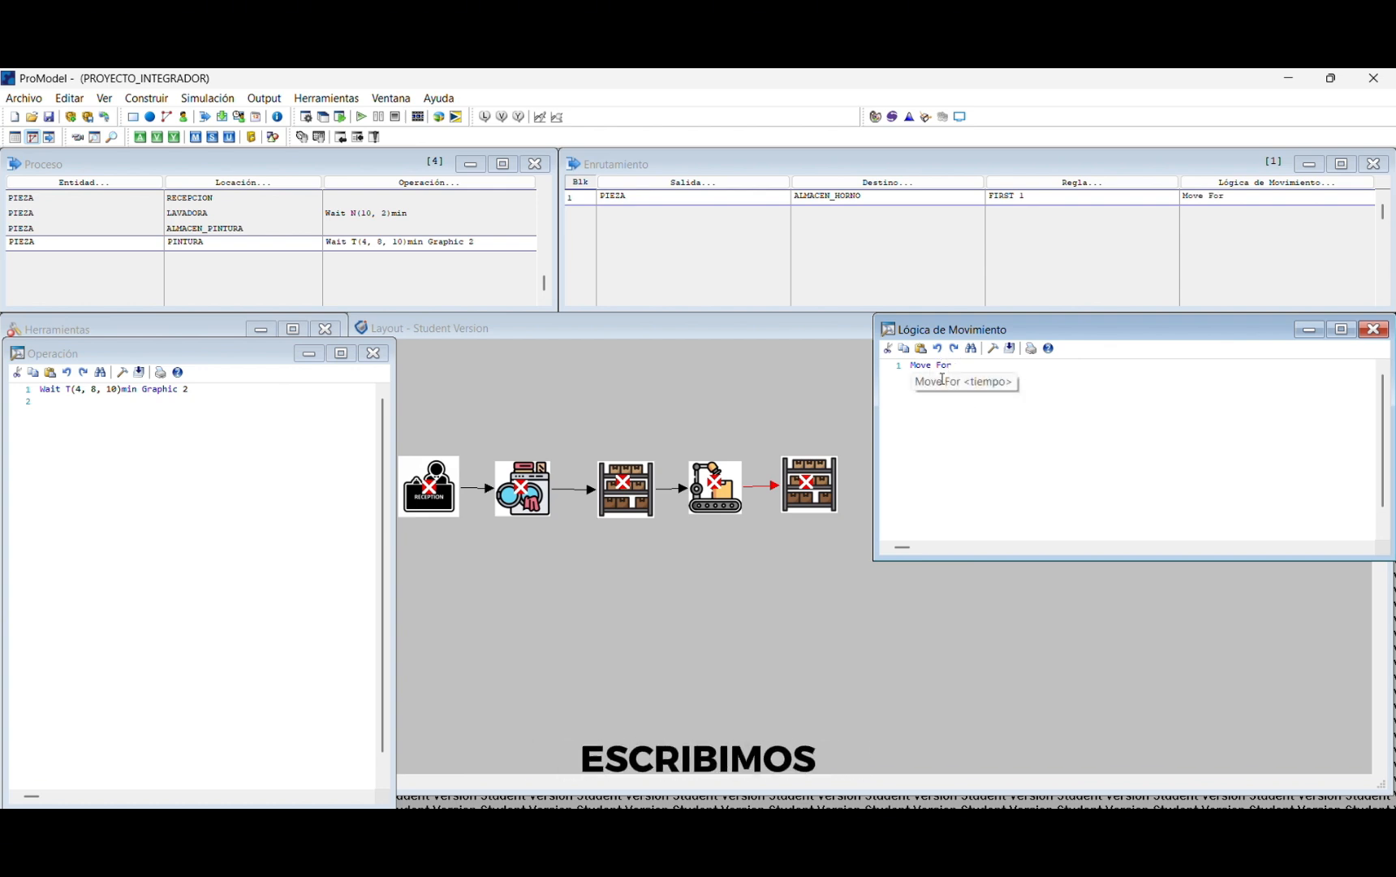
pyautogui.write('U(')
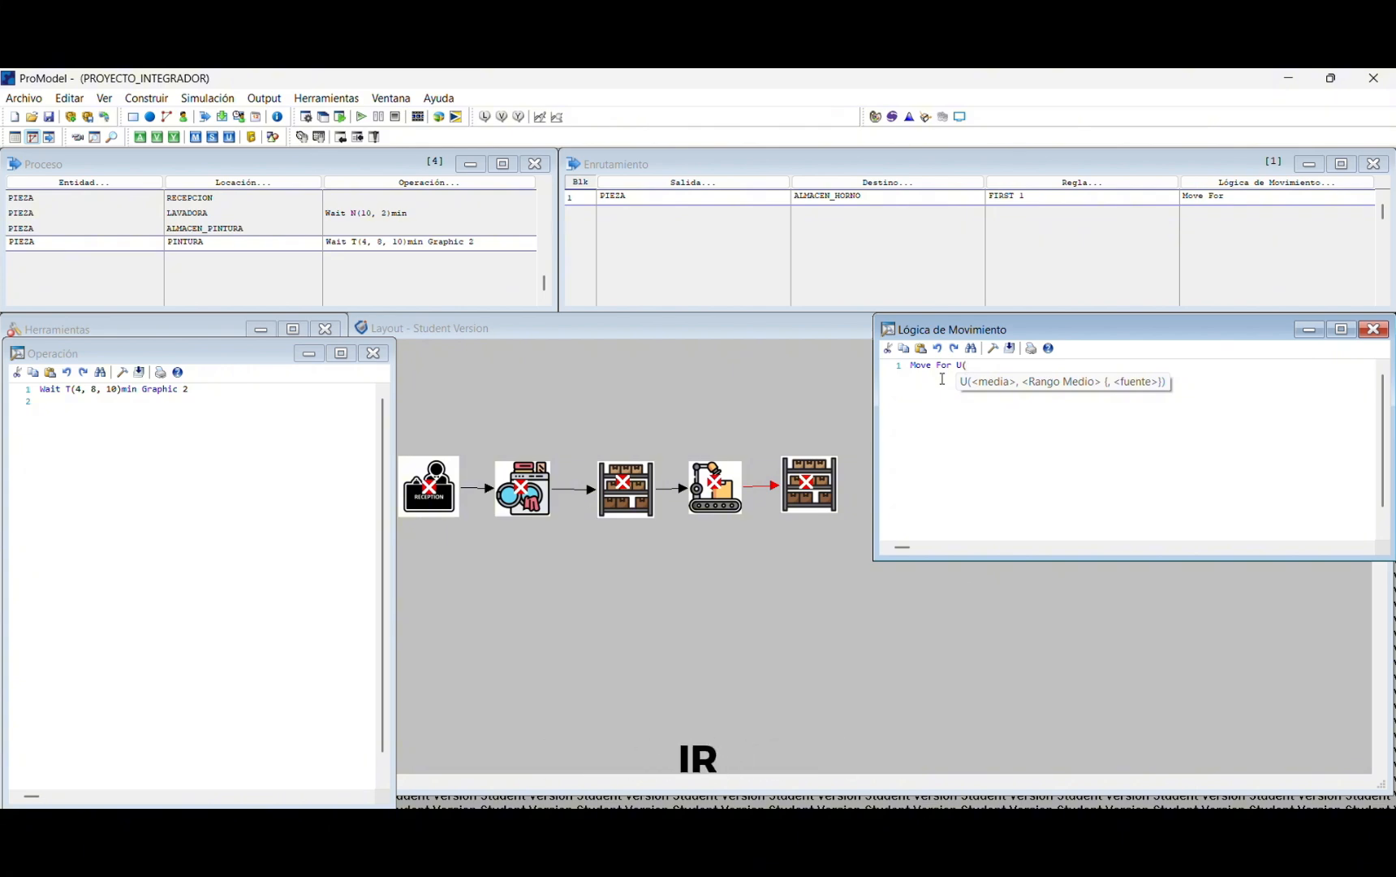
pyautogui.write('5, 2)')
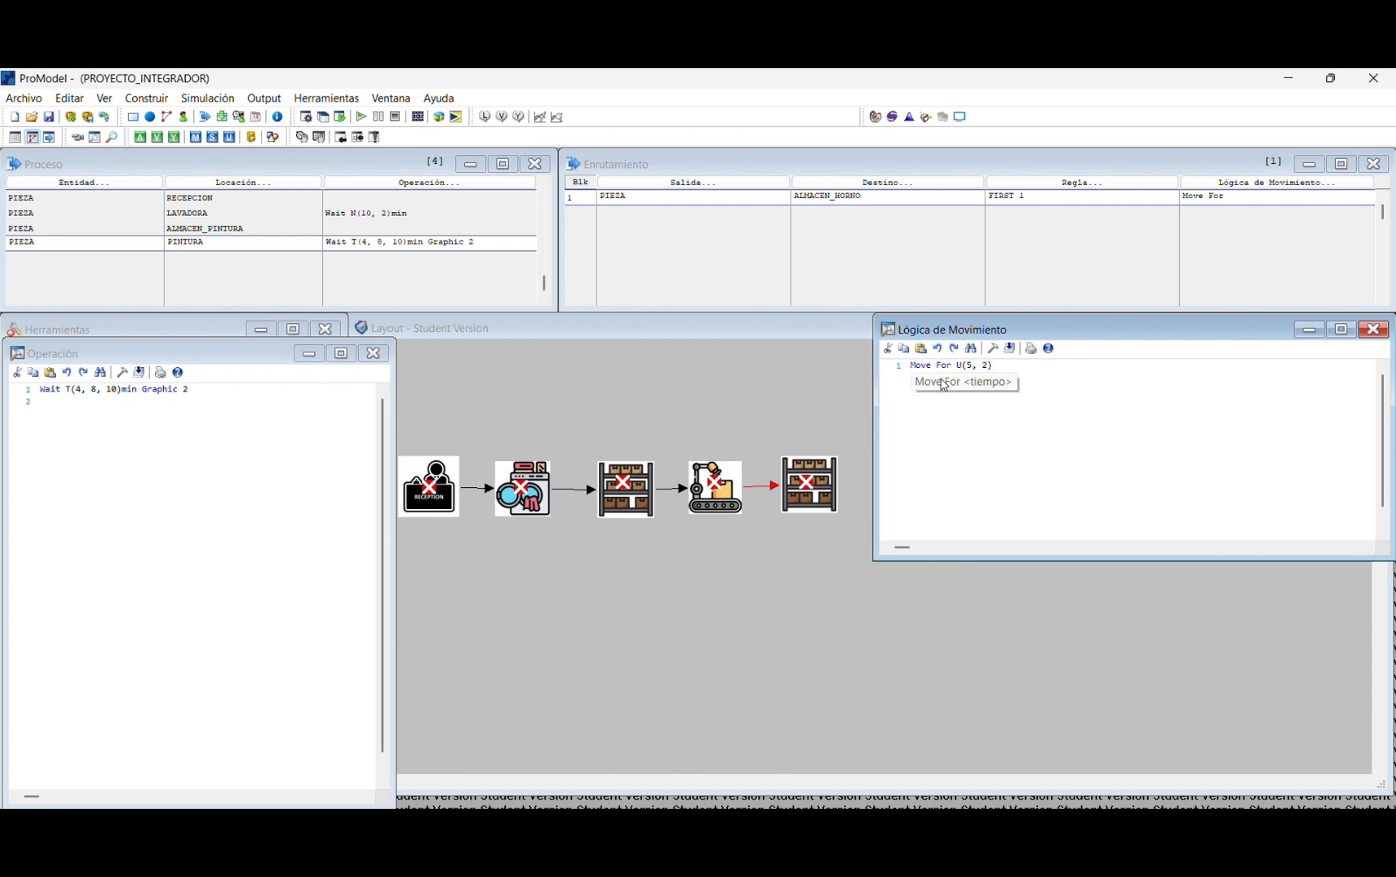
pyautogui.write('min')
# Step: Add a fifth process record for the entity PIEZA at the location ALMACEN_HORNO
pyautogui.click(127, 248)
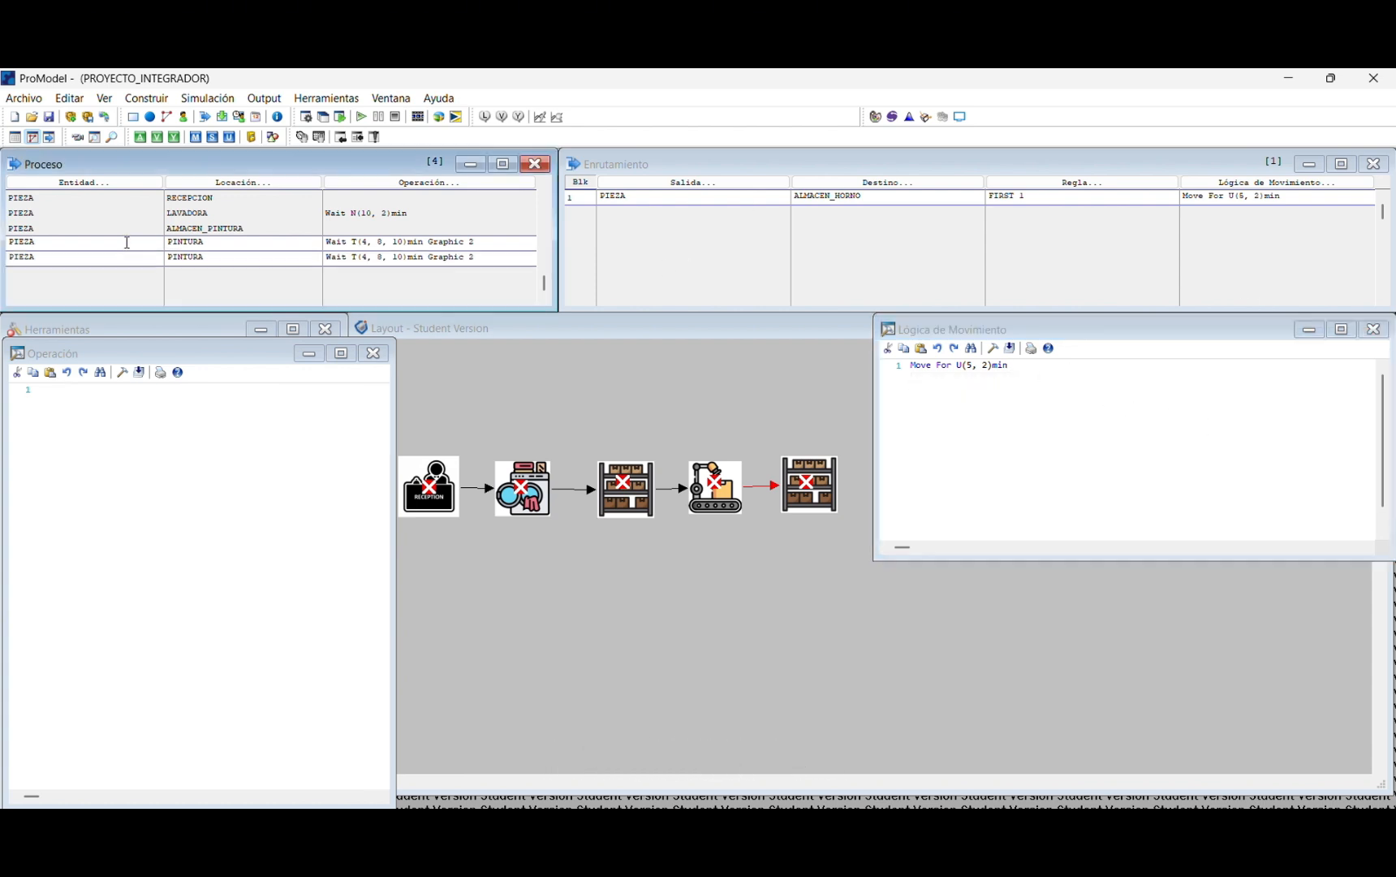
pyautogui.doubleClick(70, 261)
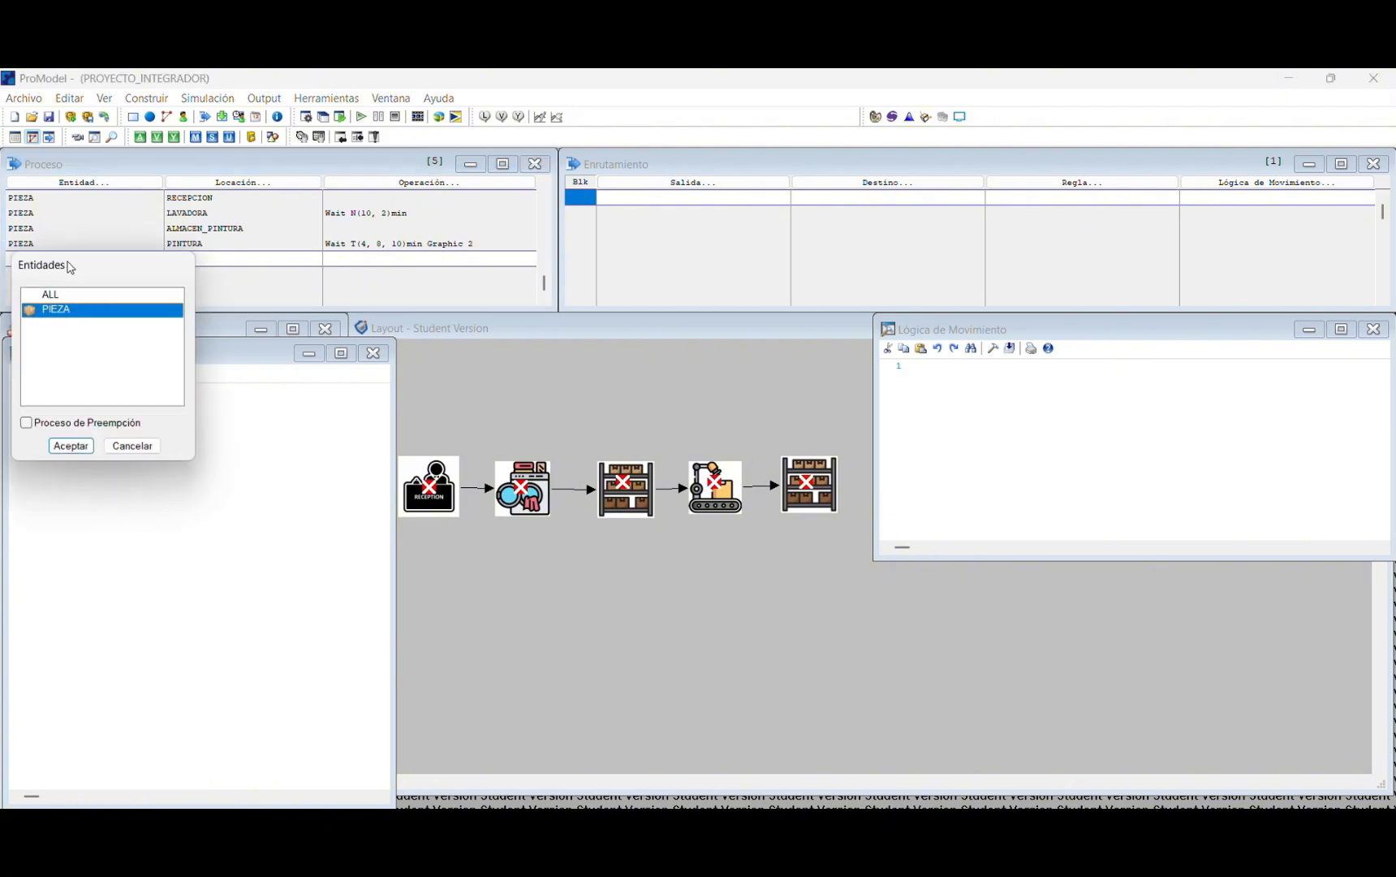
pyautogui.click(60, 443)
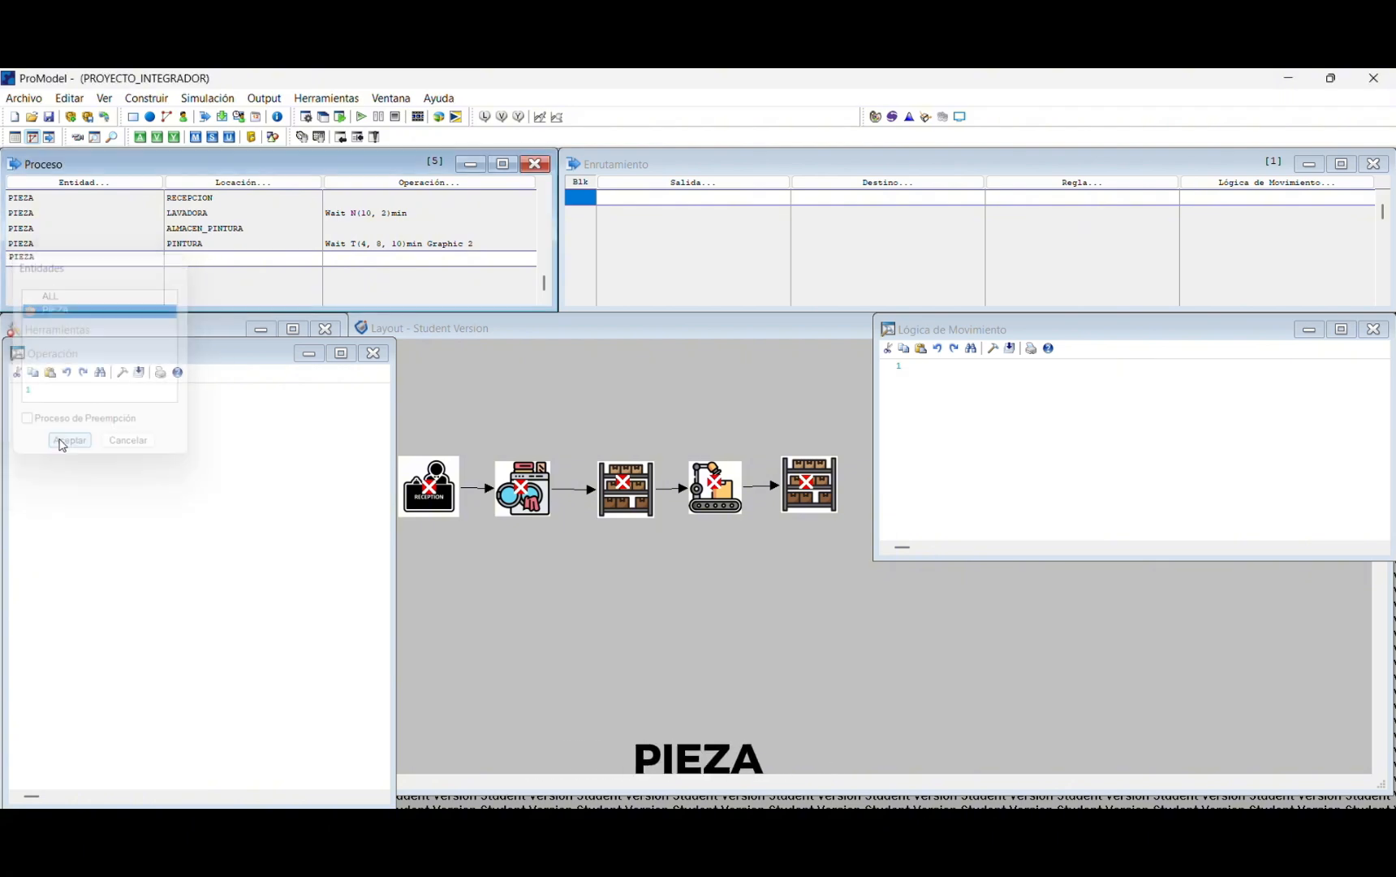
pyautogui.doubleClick(178, 260)
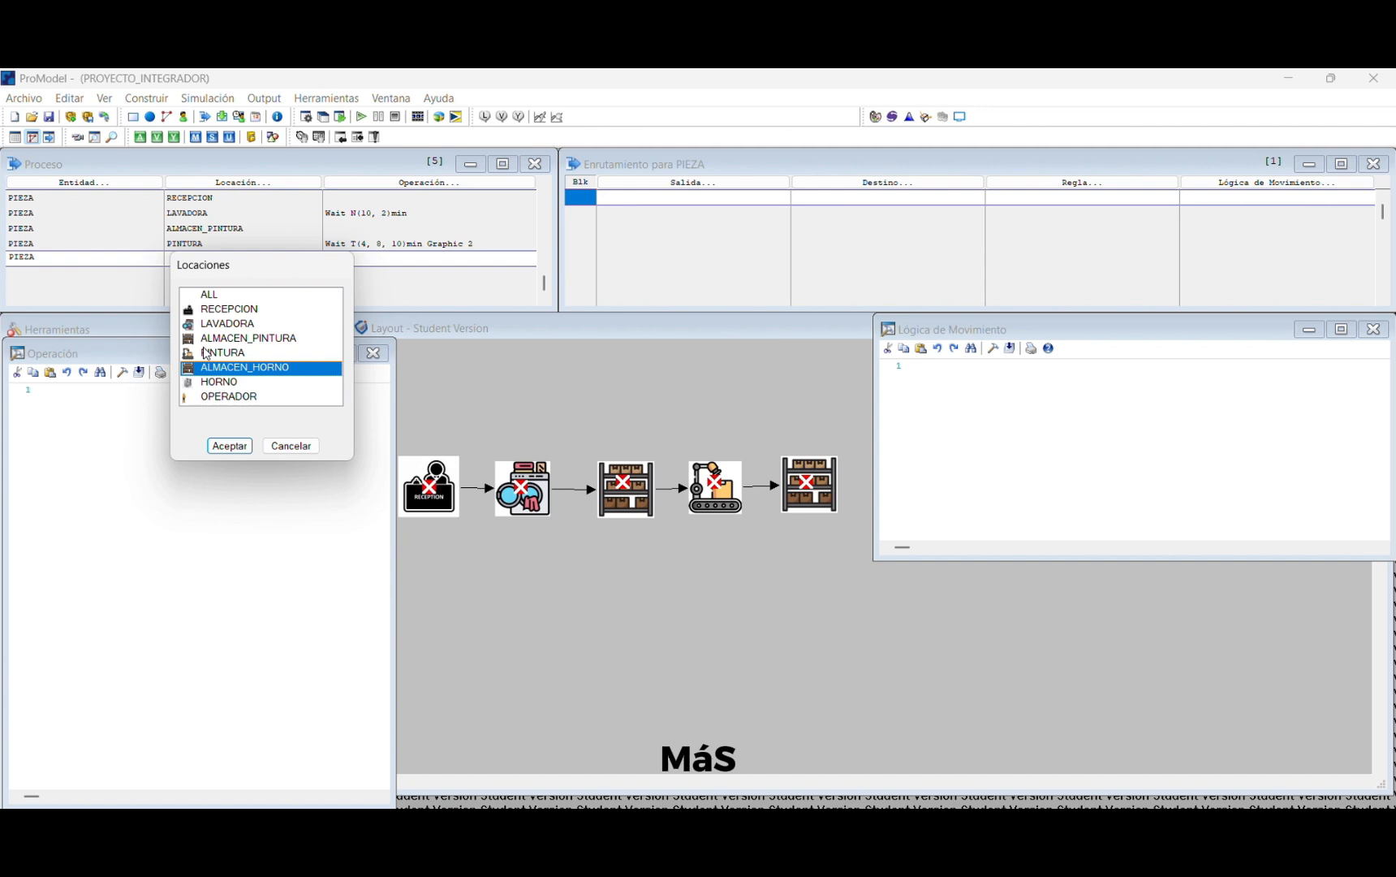
pyautogui.click(226, 443)
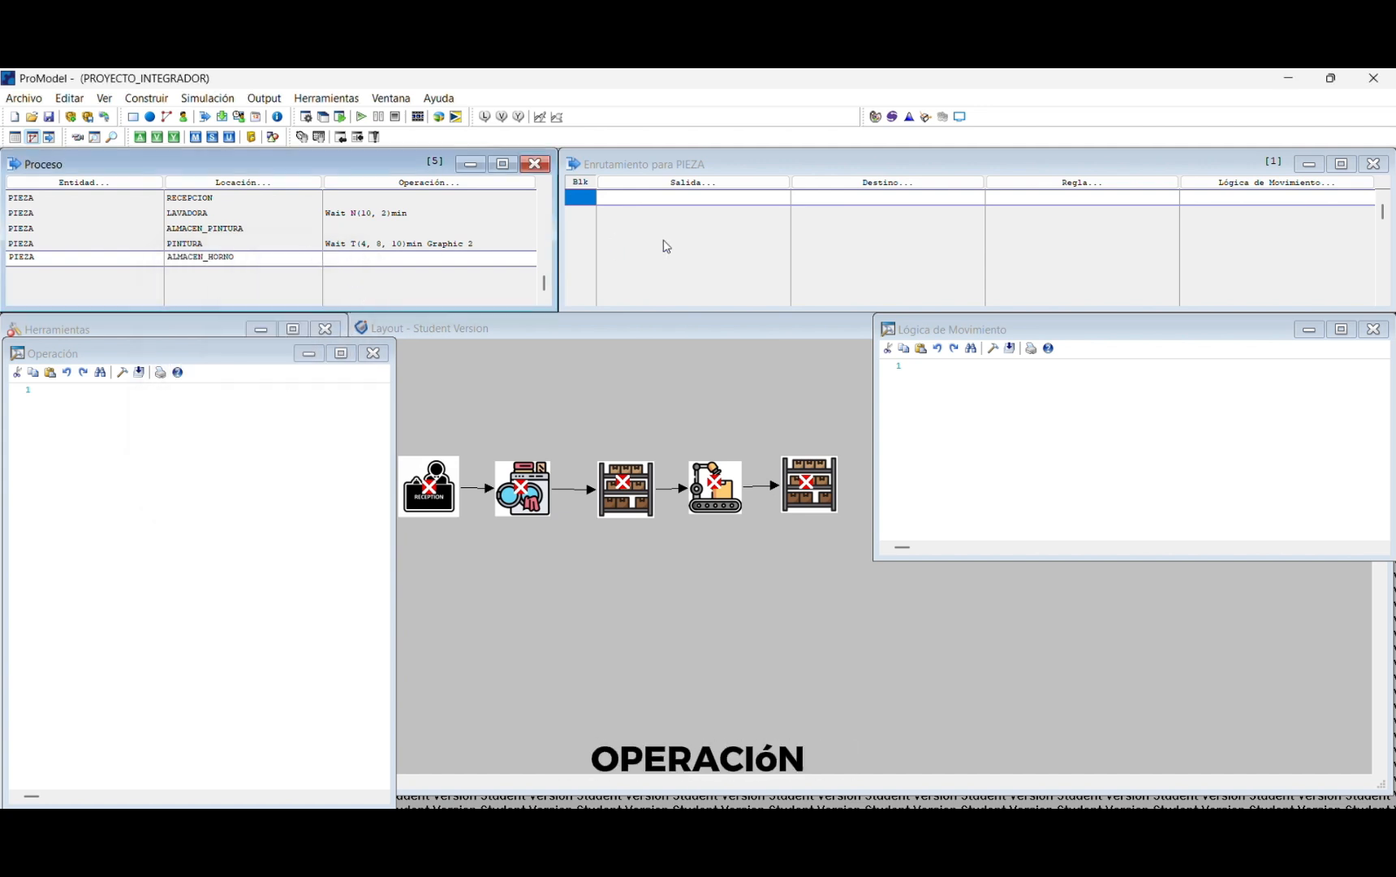
# Step: Define the routing from ALMACEN_HORNO with PIEZA as the output and HORNO as the destination
pyautogui.doubleClick(678, 197)
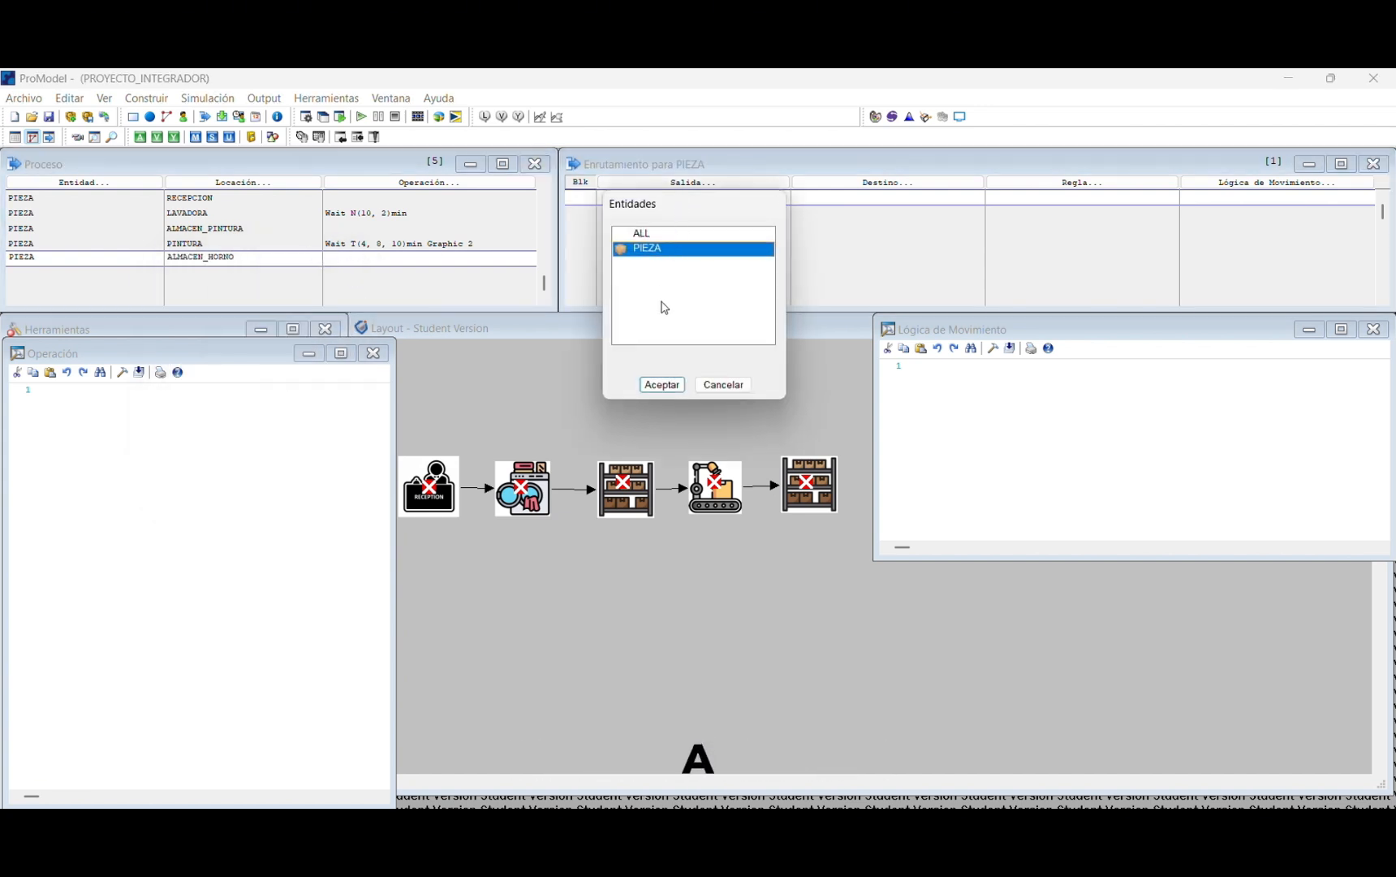
pyautogui.click(663, 384)
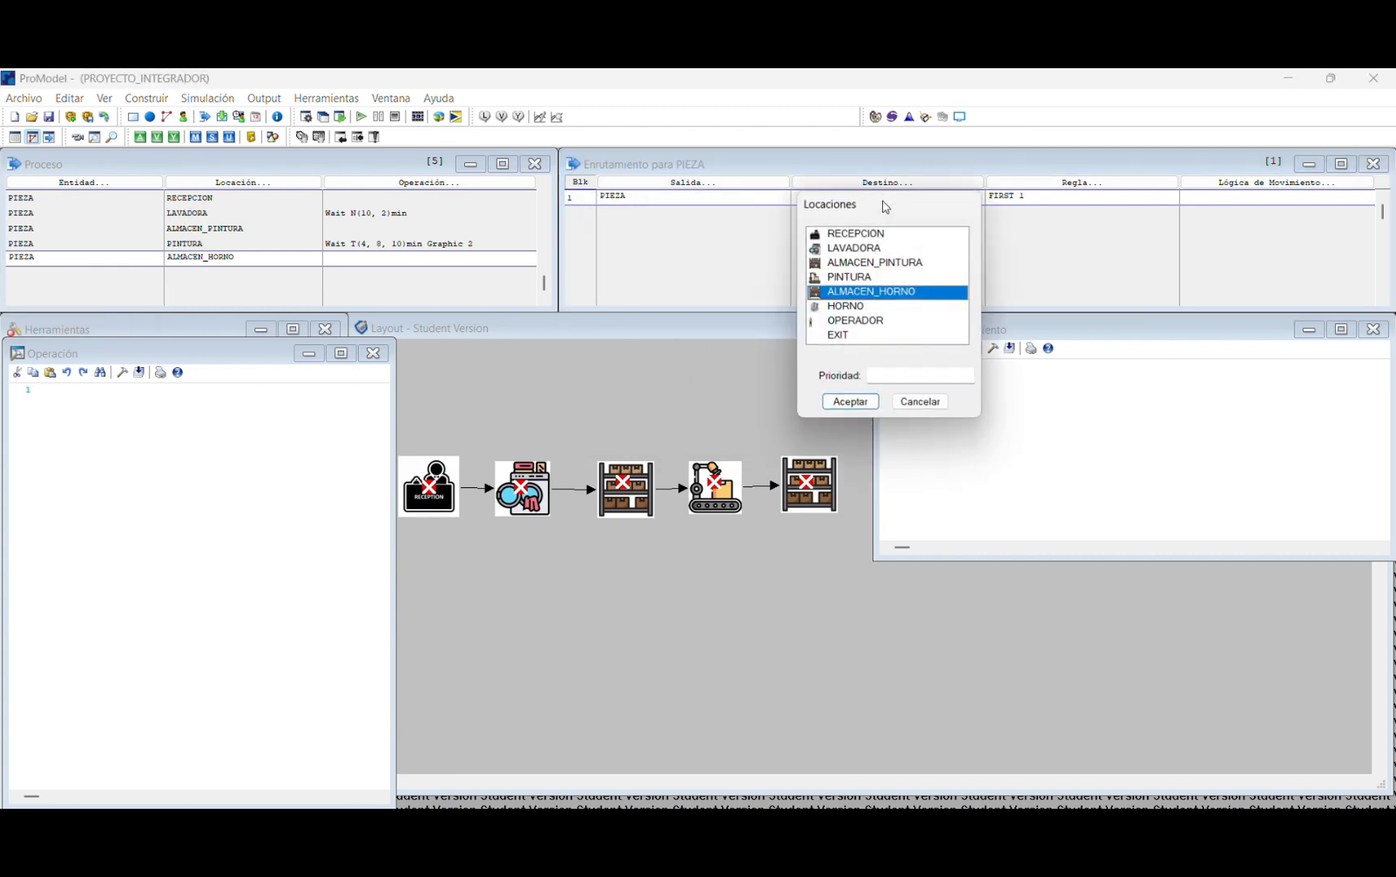
pyautogui.click(852, 310)
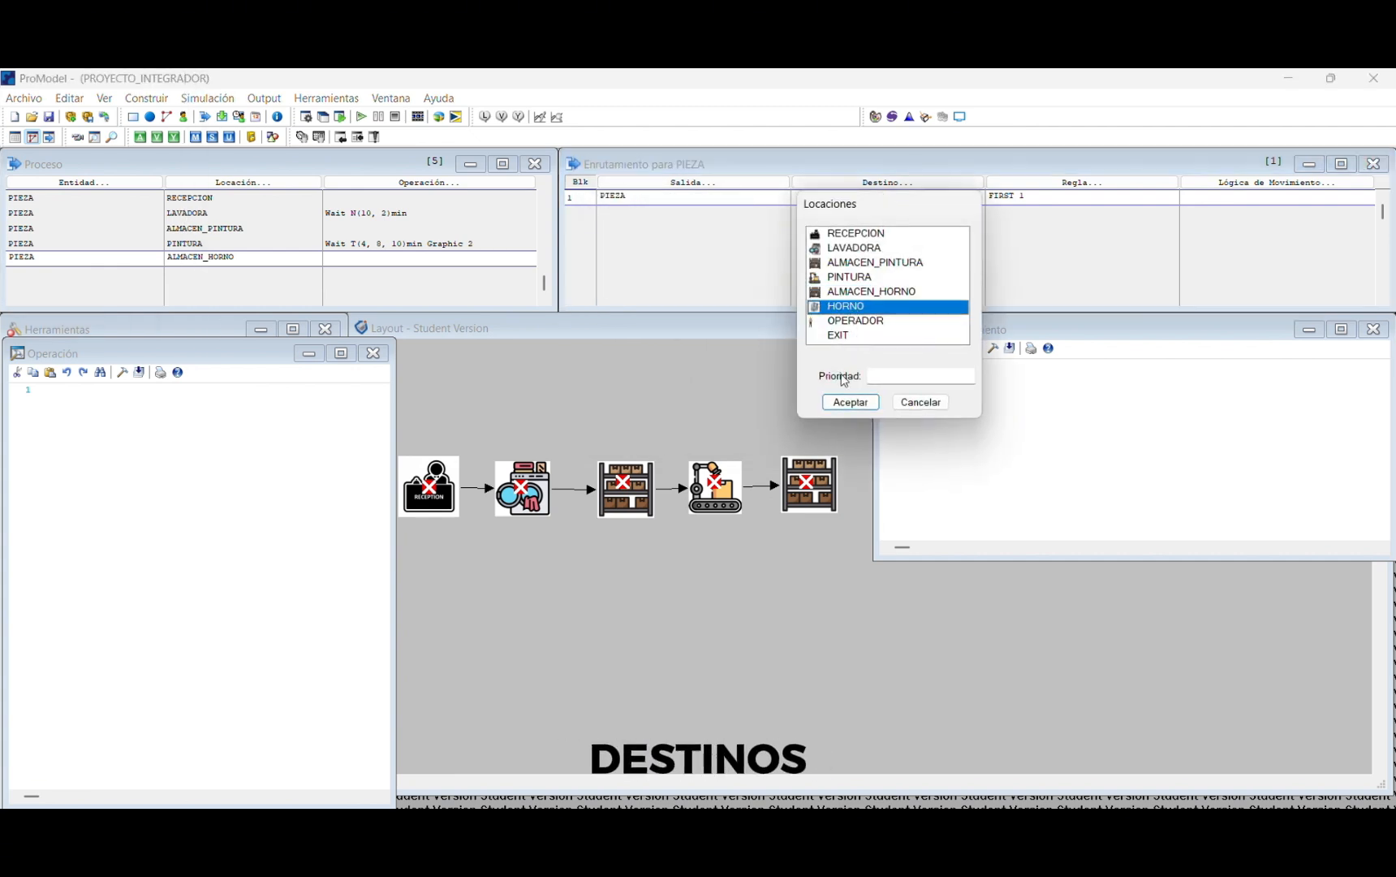
pyautogui.click(841, 402)
# Step: Enter MOVE FOR U(5,2)MIN as the movement logic of the ALMACEN_HORNO to HORNO route
pyautogui.click(1211, 201)
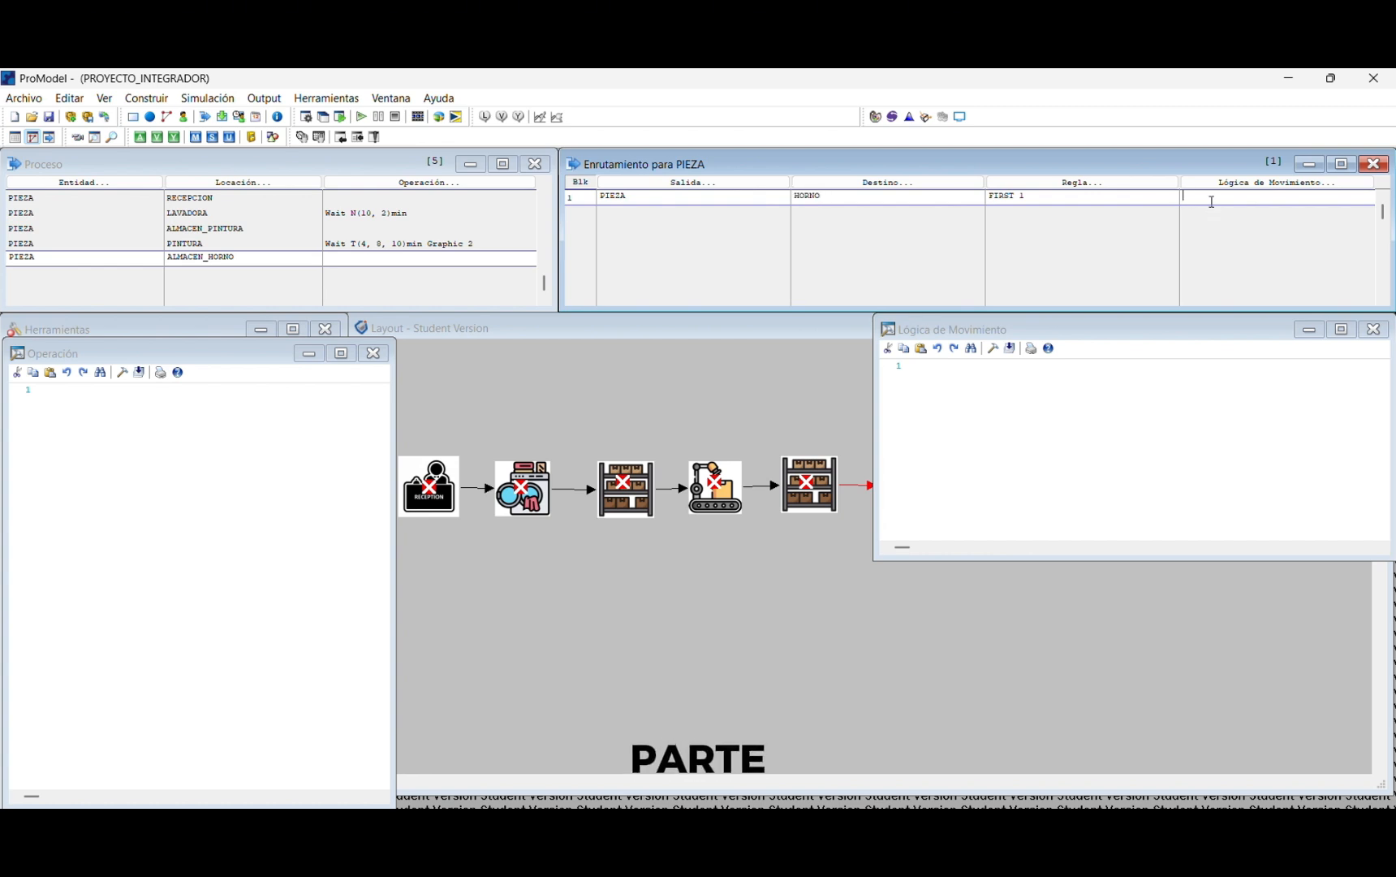
pyautogui.write('MOVE FOR U(')
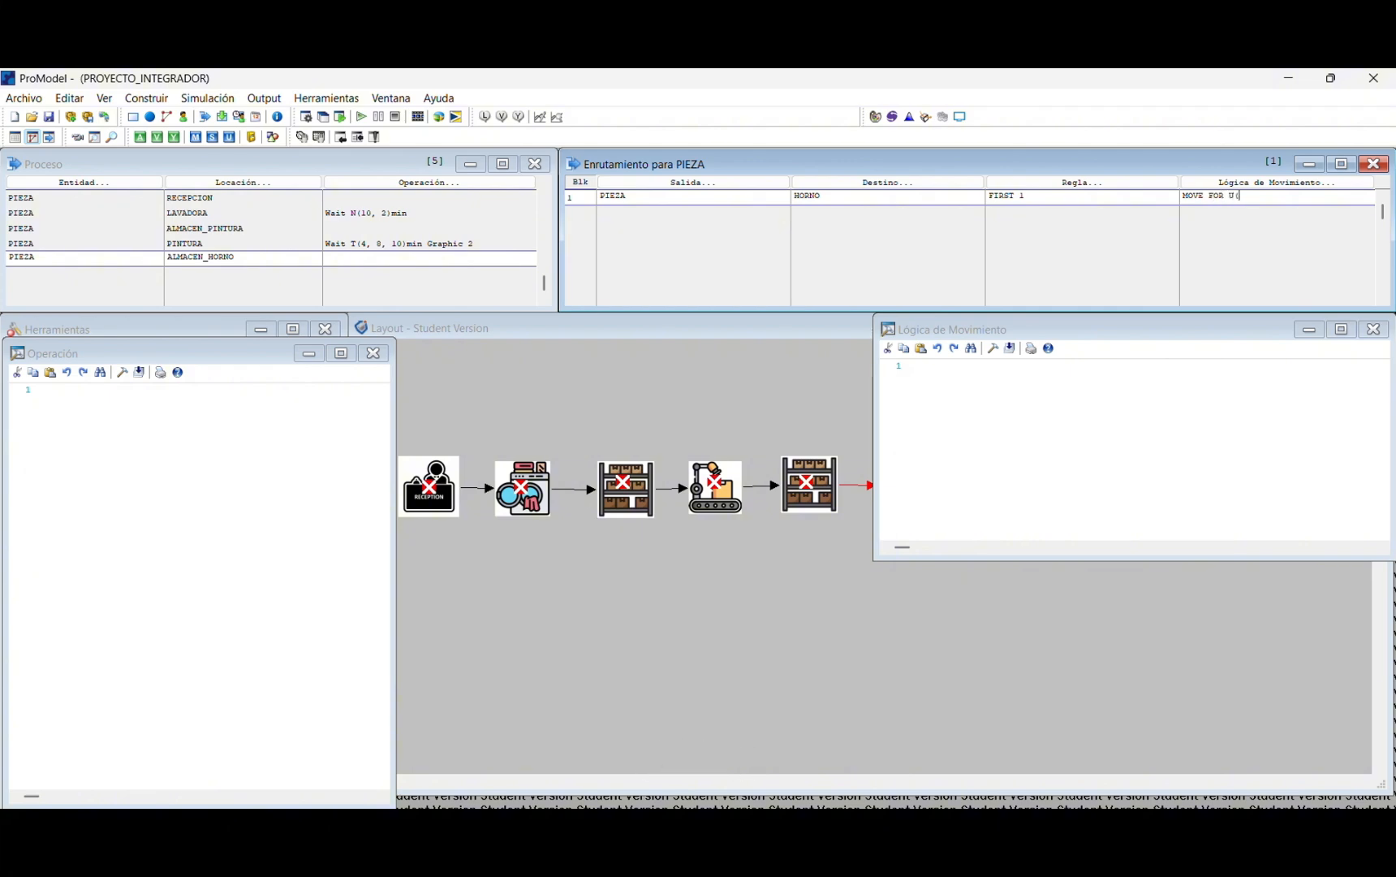
pyautogui.write('5,2)MIN')
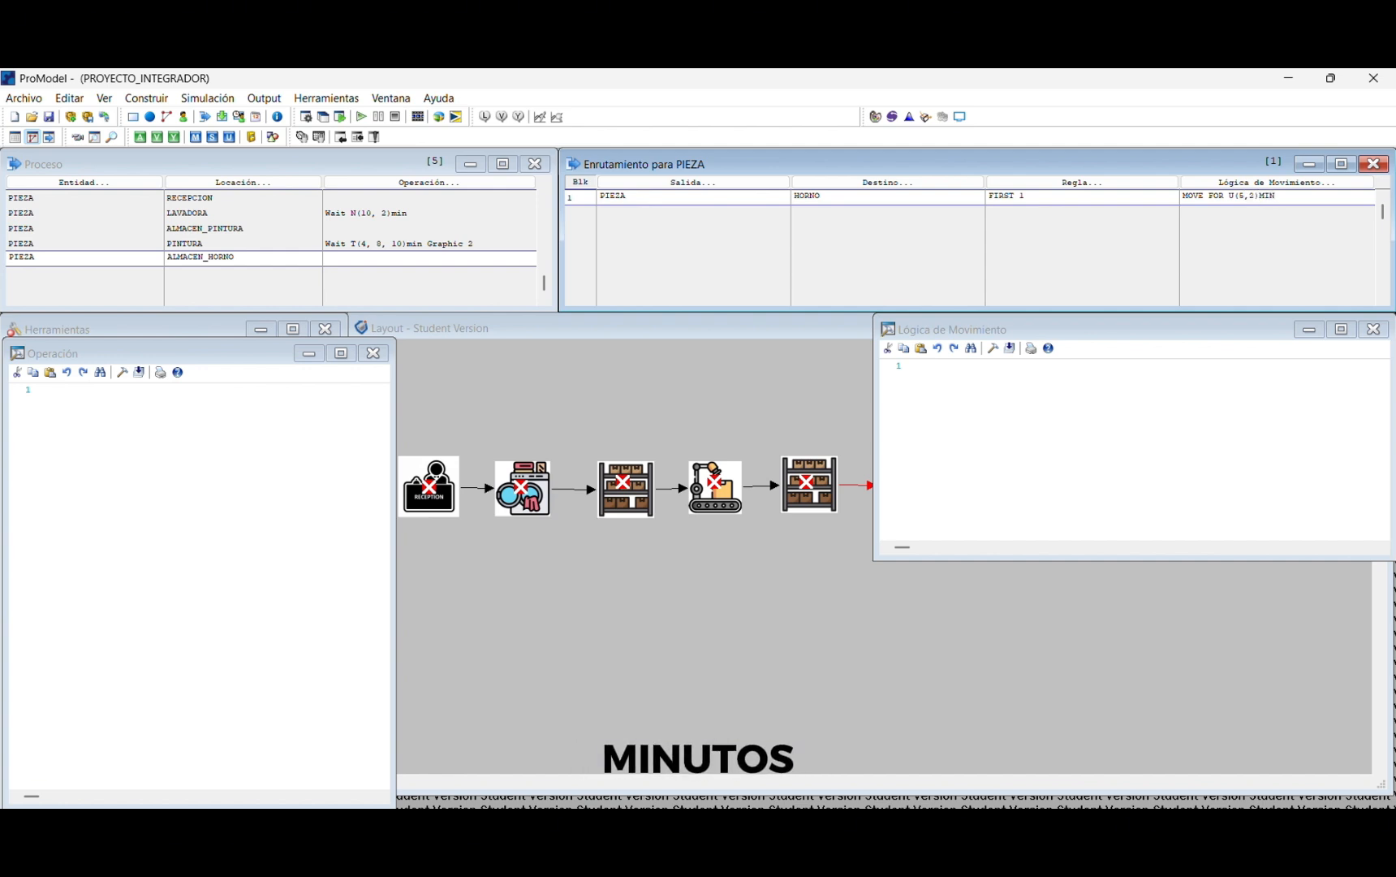
pyautogui.click(1213, 208)
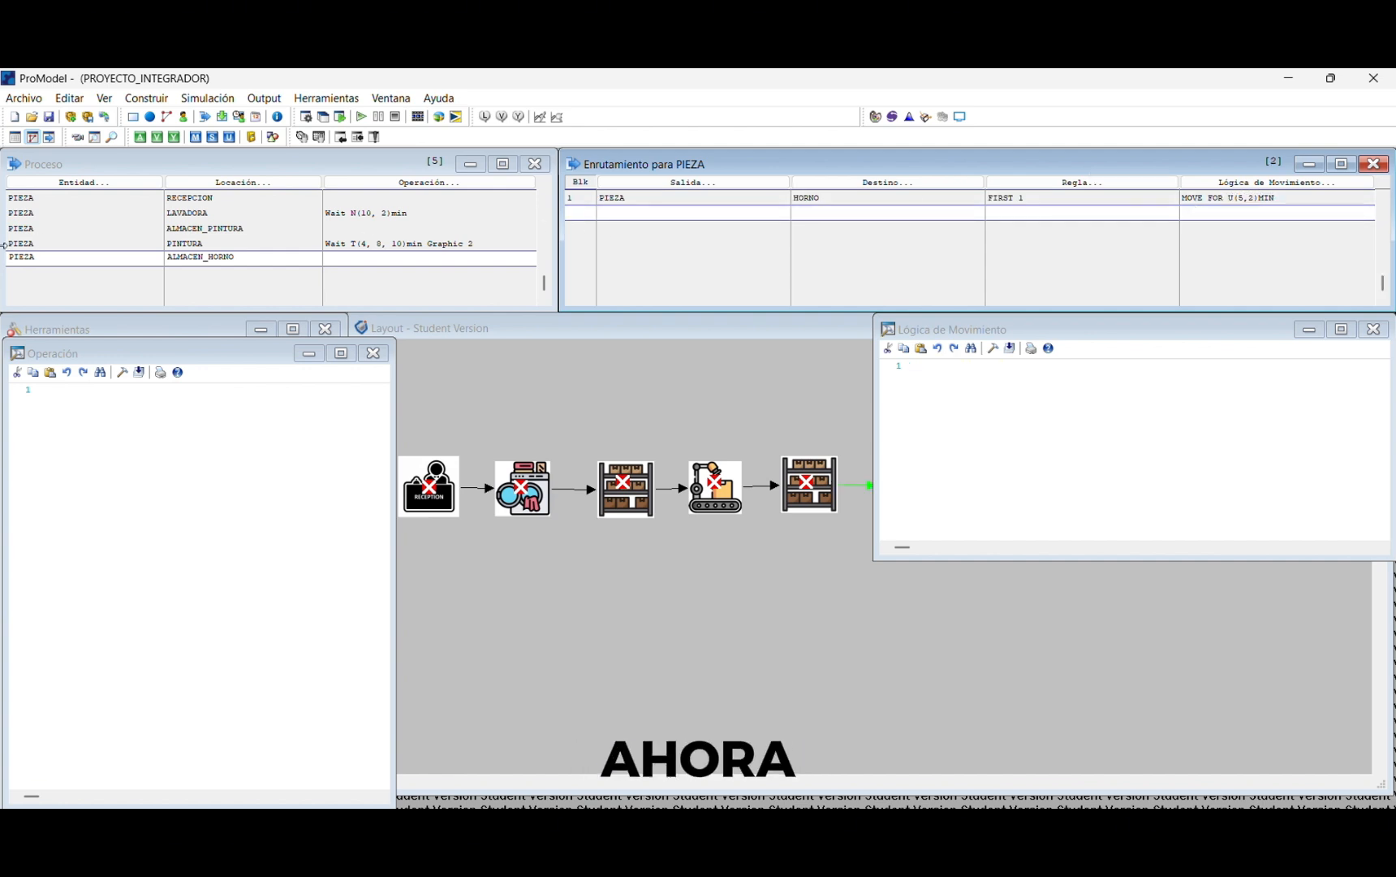
# Step: Add a sixth process record for the entity PIEZA at the location HORNO
pyautogui.click(98, 259)
pyautogui.press('Return')
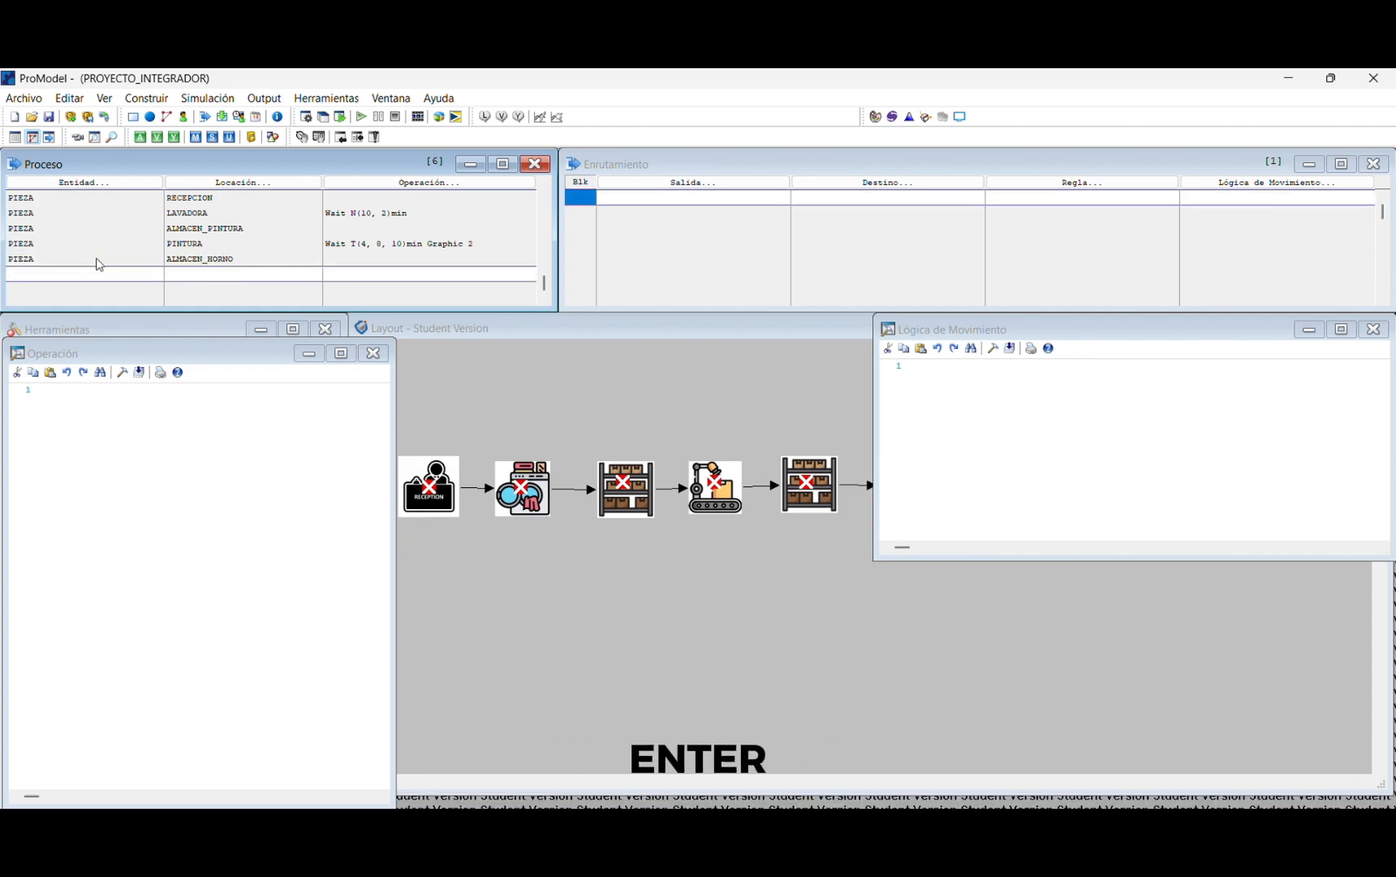
pyautogui.doubleClick(94, 273)
pyautogui.click(97, 325)
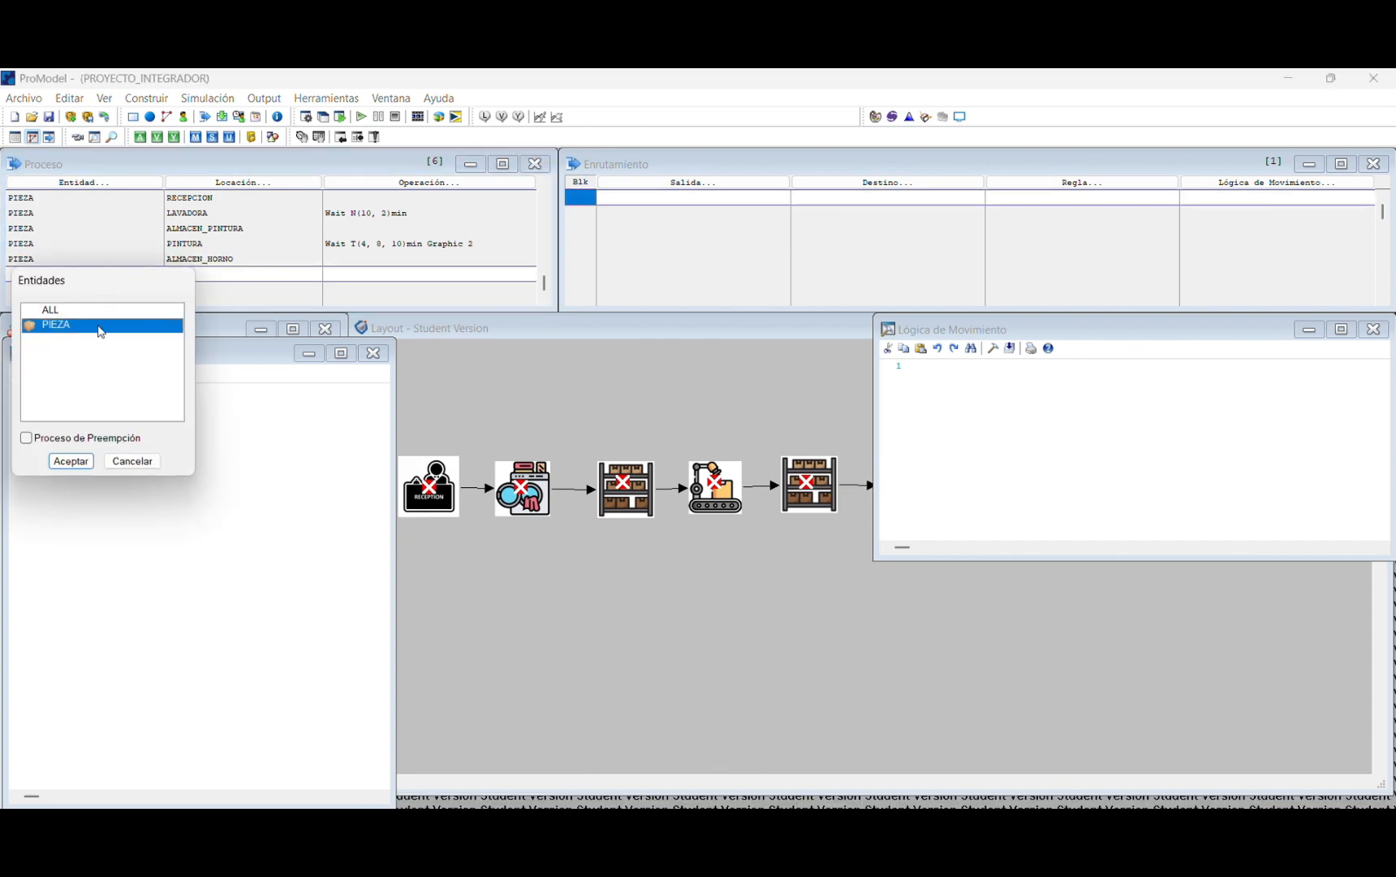
pyautogui.click(69, 459)
pyautogui.doubleClick(235, 276)
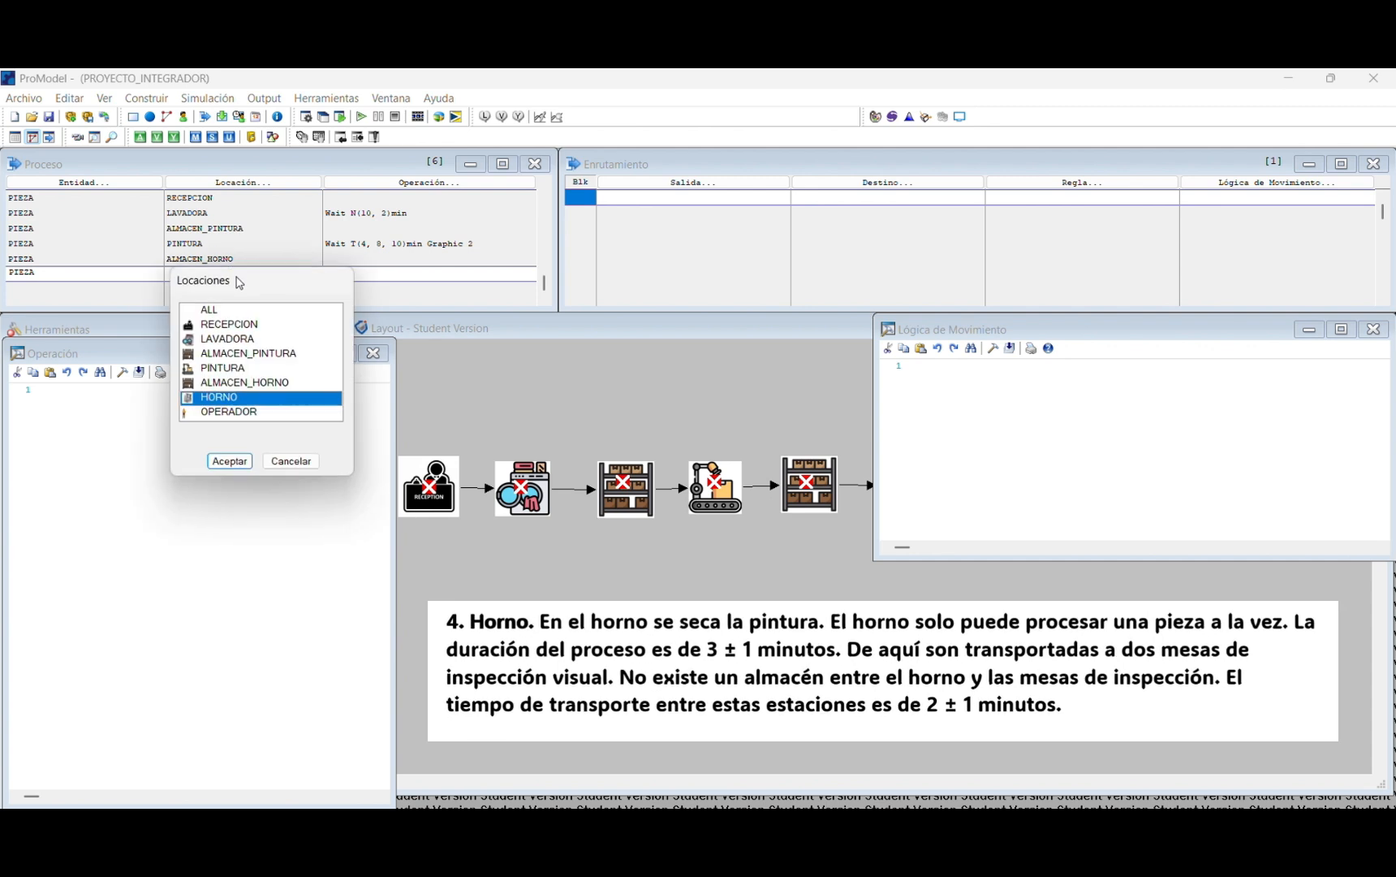
pyautogui.click(236, 402)
pyautogui.click(230, 461)
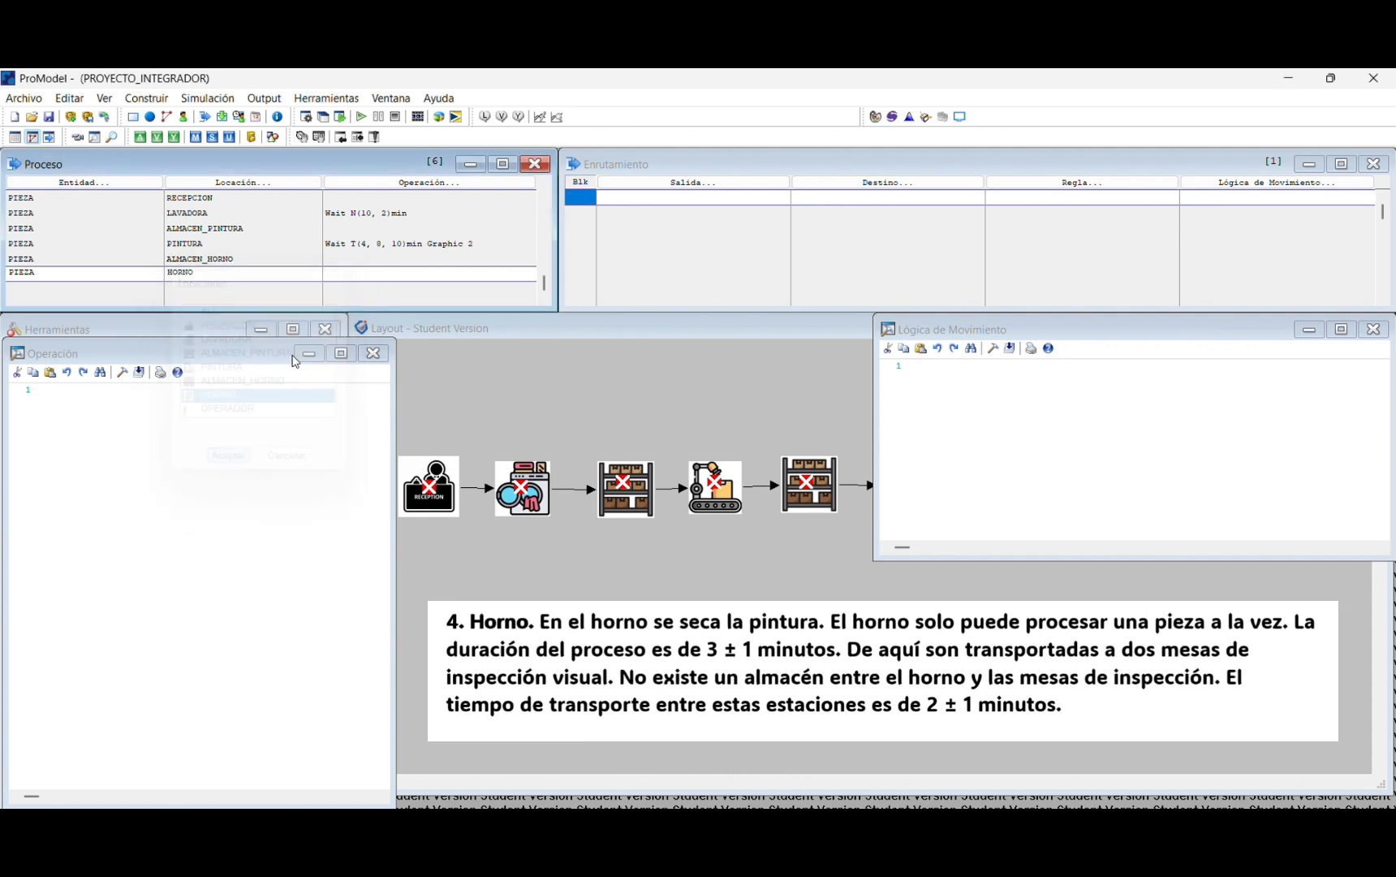
# Step: Enter Wait U(3,1)min Graphic 3 as the operation logic of the PIEZA process at HORNO
pyautogui.click(375, 271)
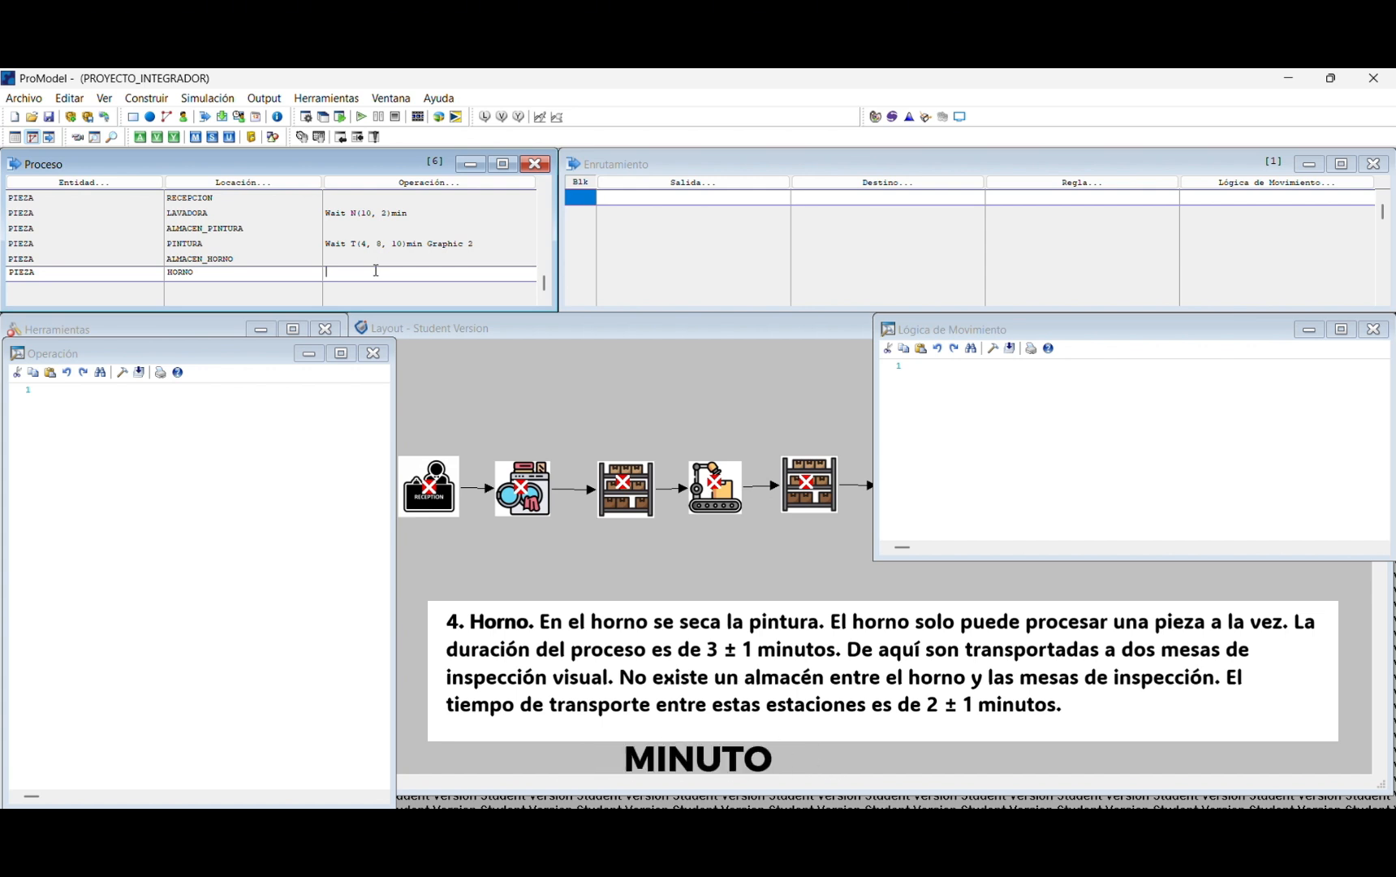
pyautogui.click(256, 411)
pyautogui.write('wa')
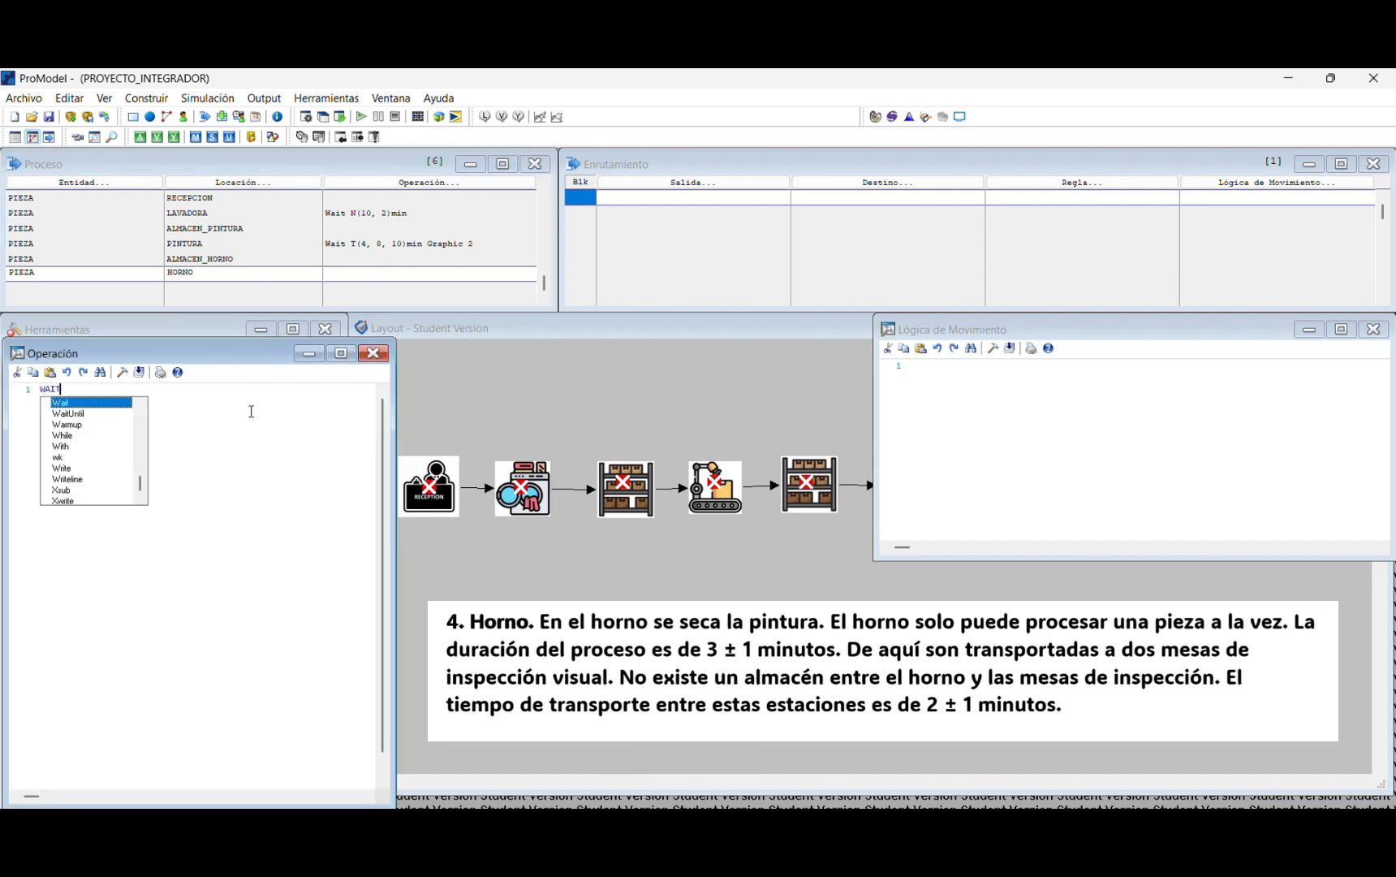
pyautogui.write('IT U')
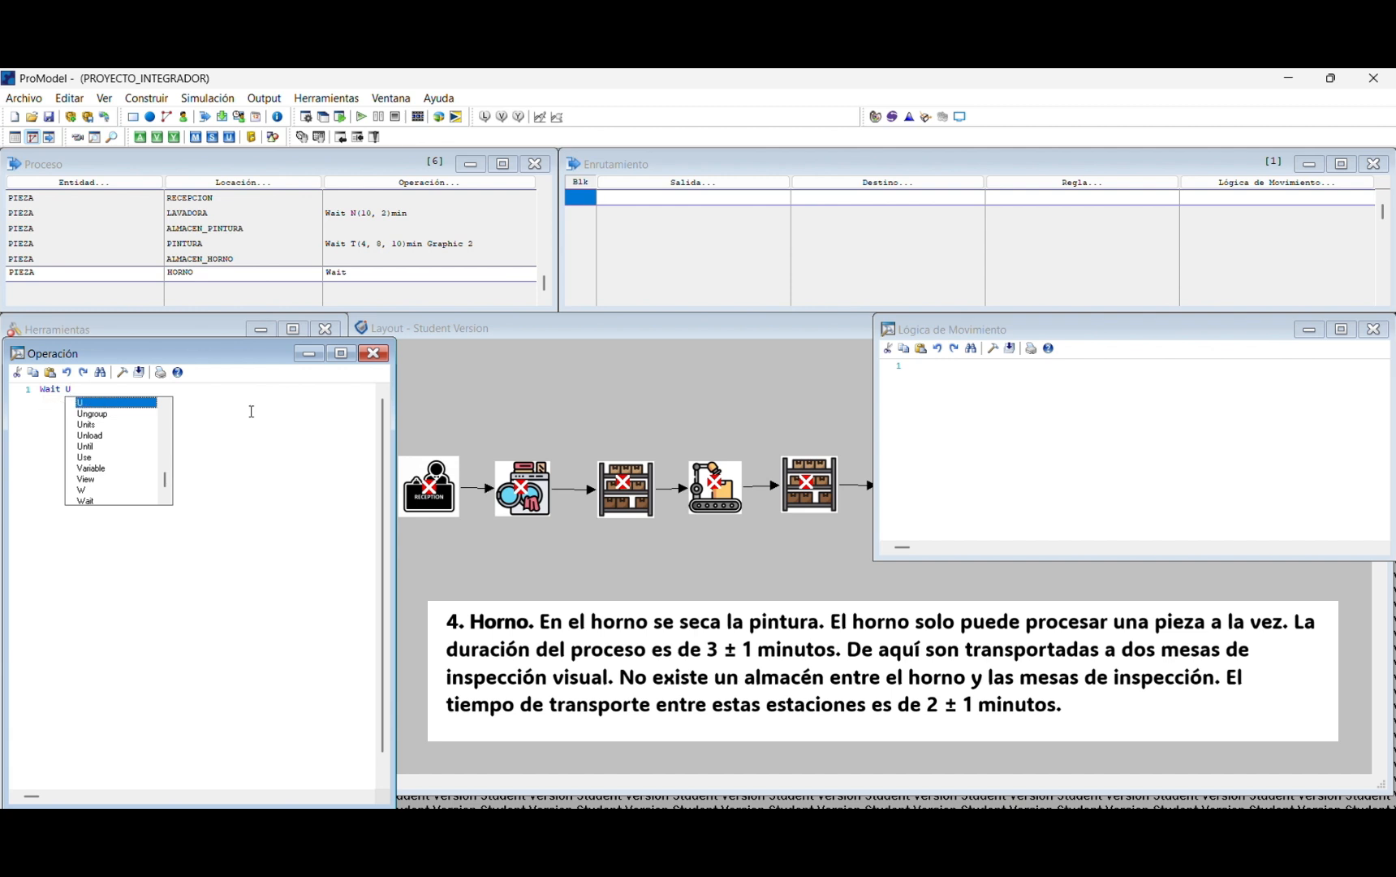
pyautogui.write('(')
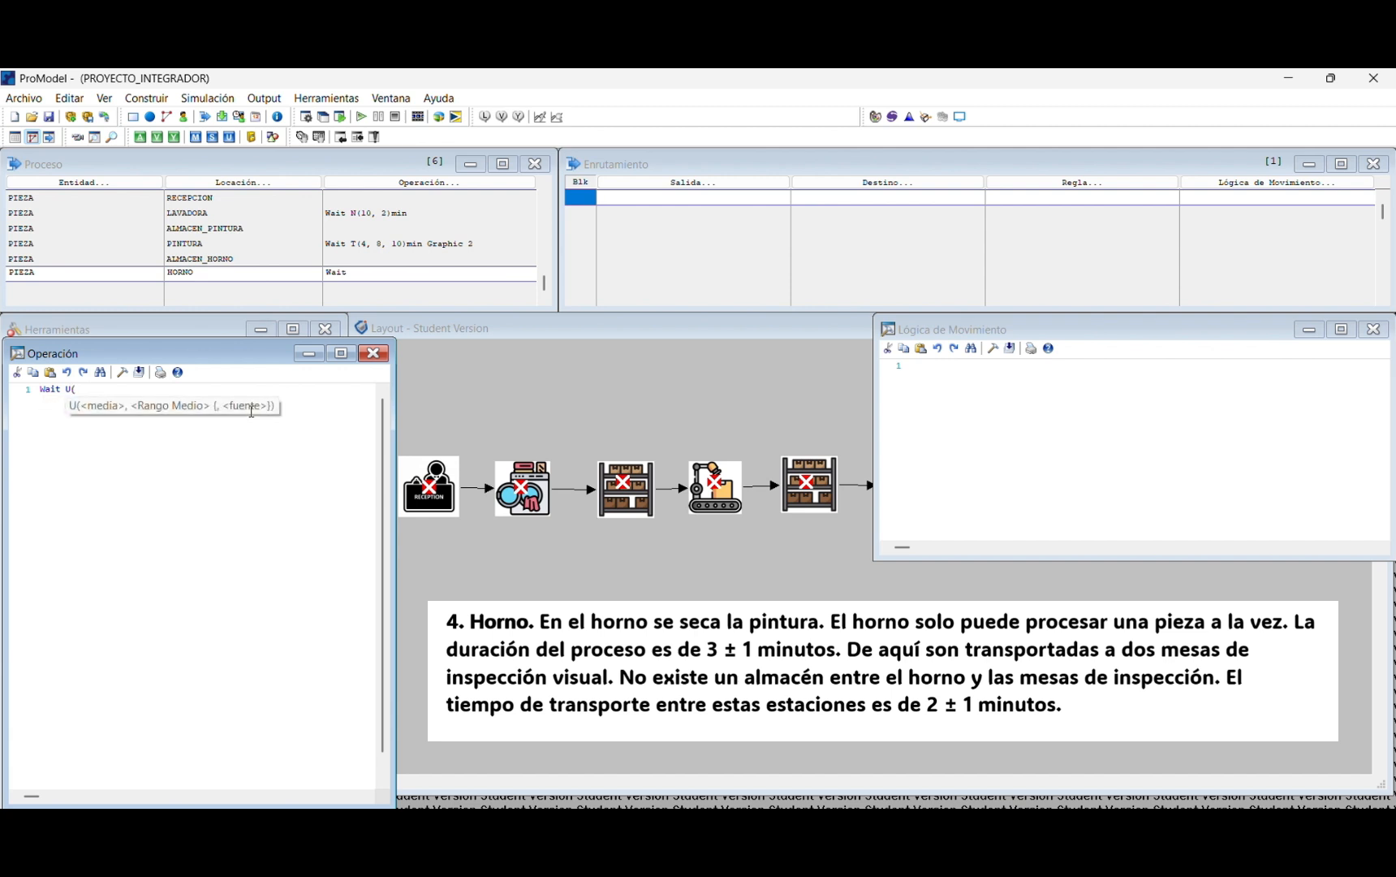
pyautogui.write('3,1)MI')
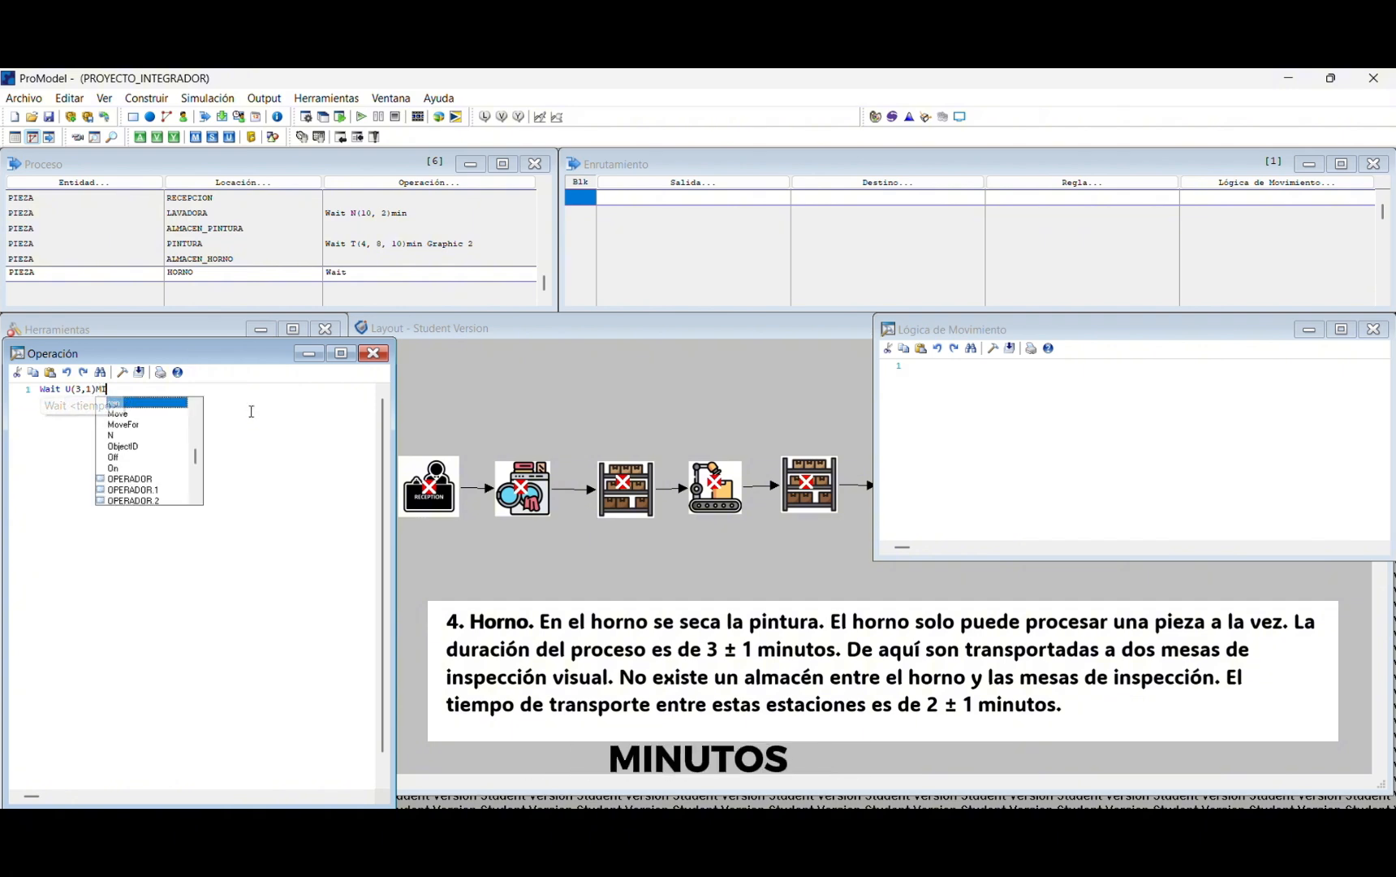
pyautogui.write('n ')
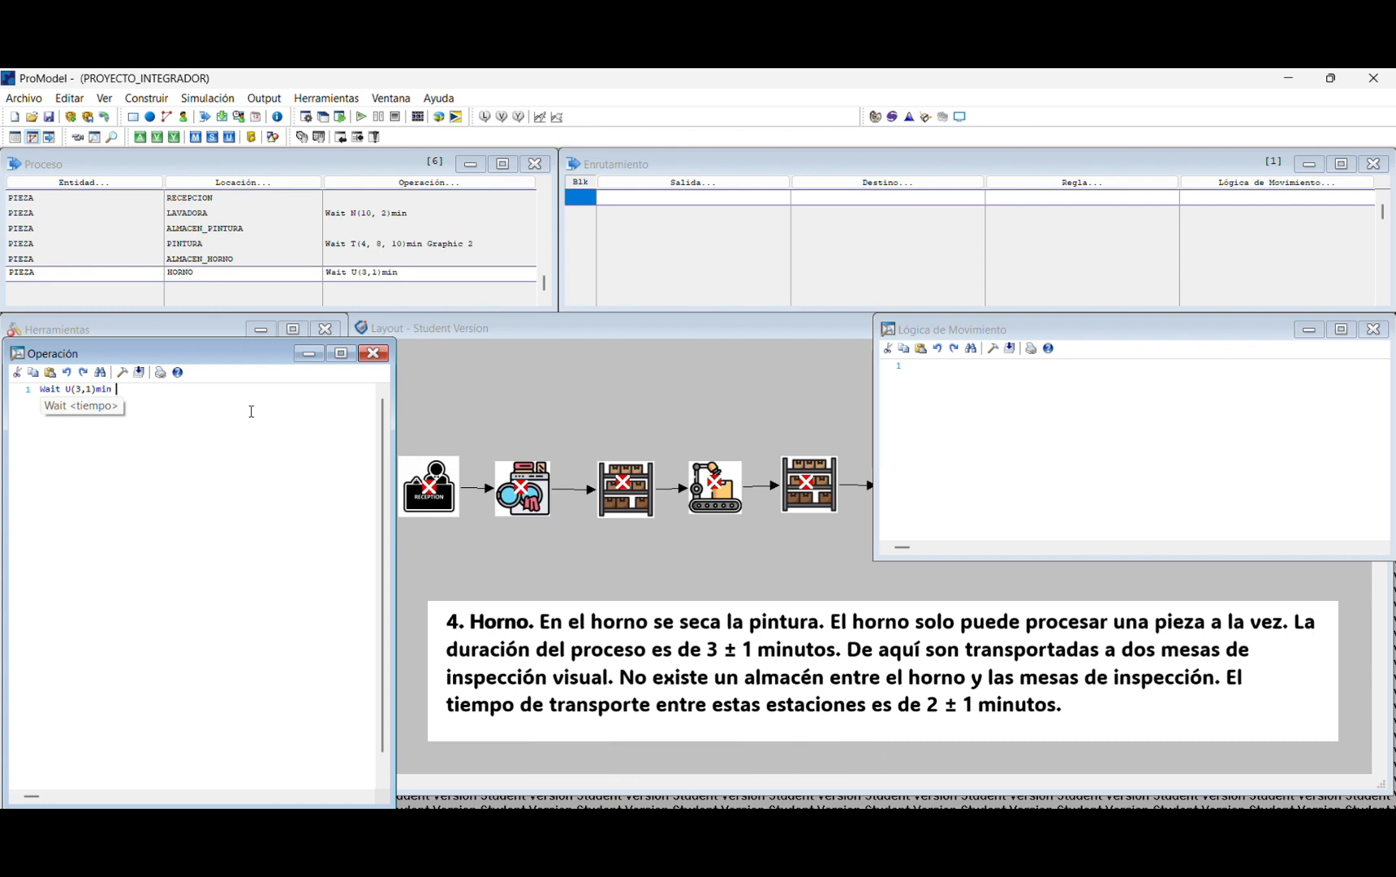
pyautogui.write('Graphic 3')
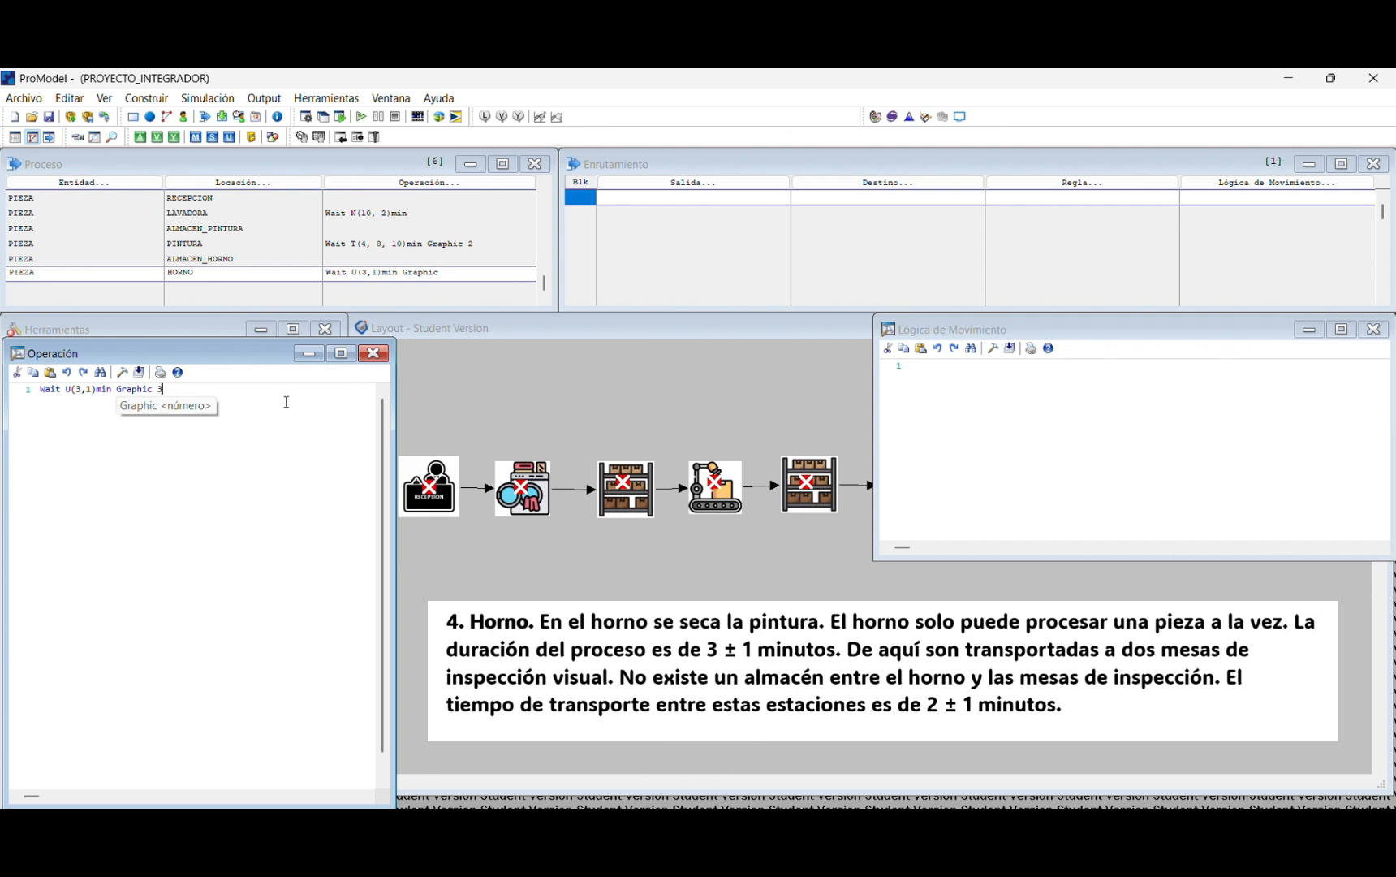
# Step: Define the routing from HORNO with PIEZA as the output and OPERADOR as the destination
pyautogui.click(638, 198)
pyautogui.click(664, 387)
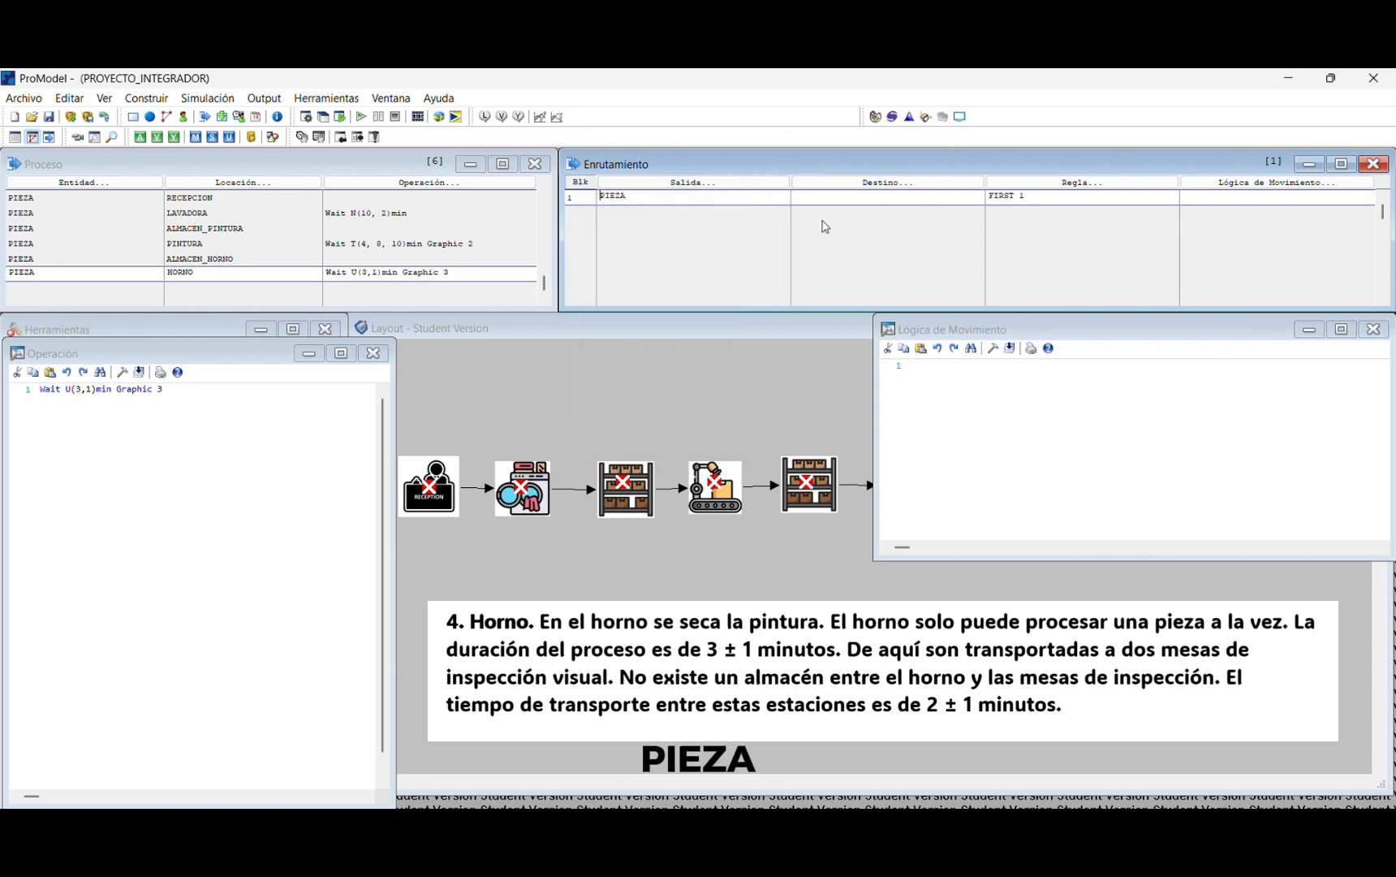
pyautogui.click(845, 197)
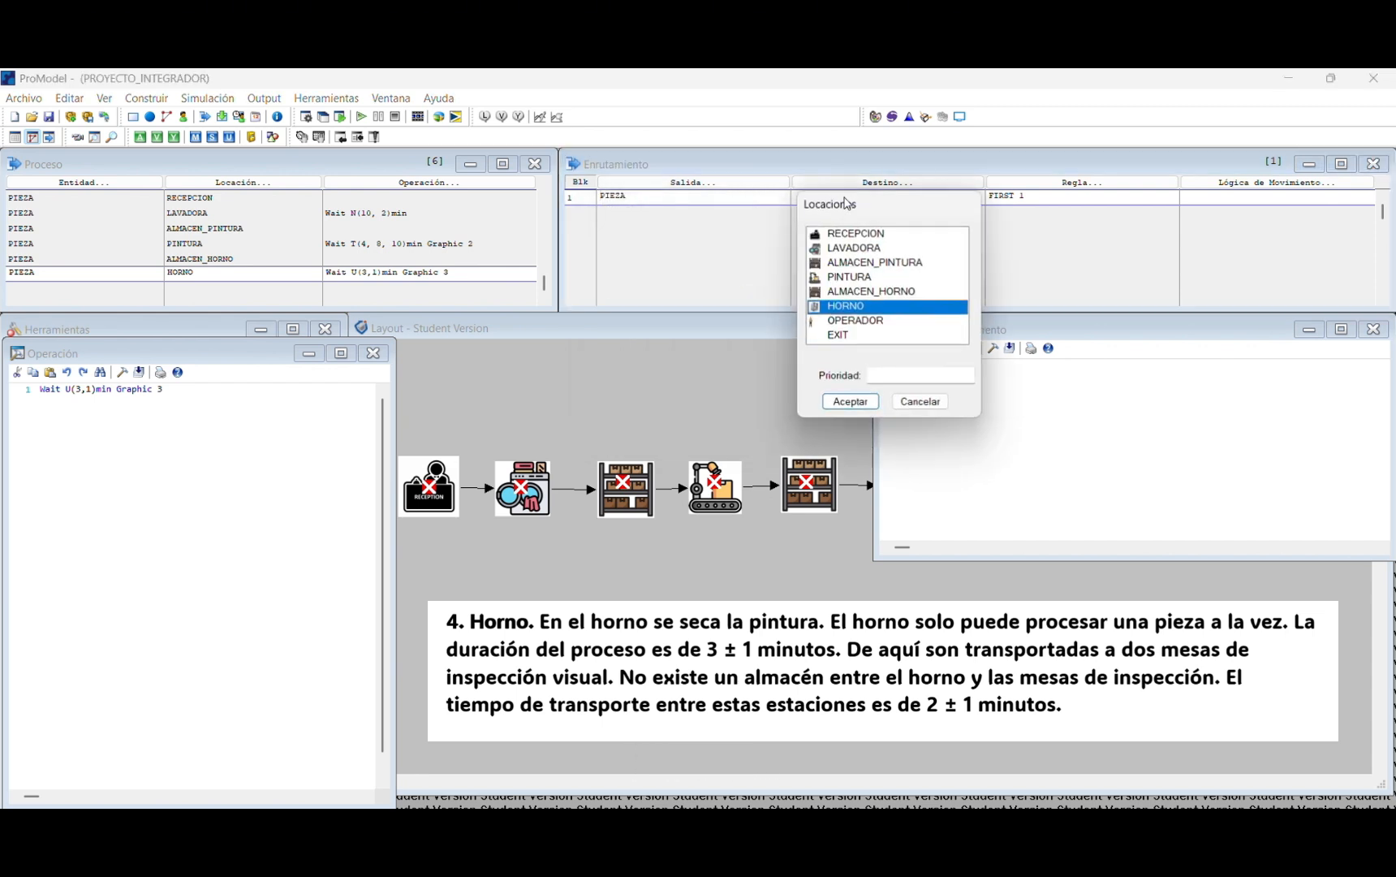
pyautogui.click(858, 323)
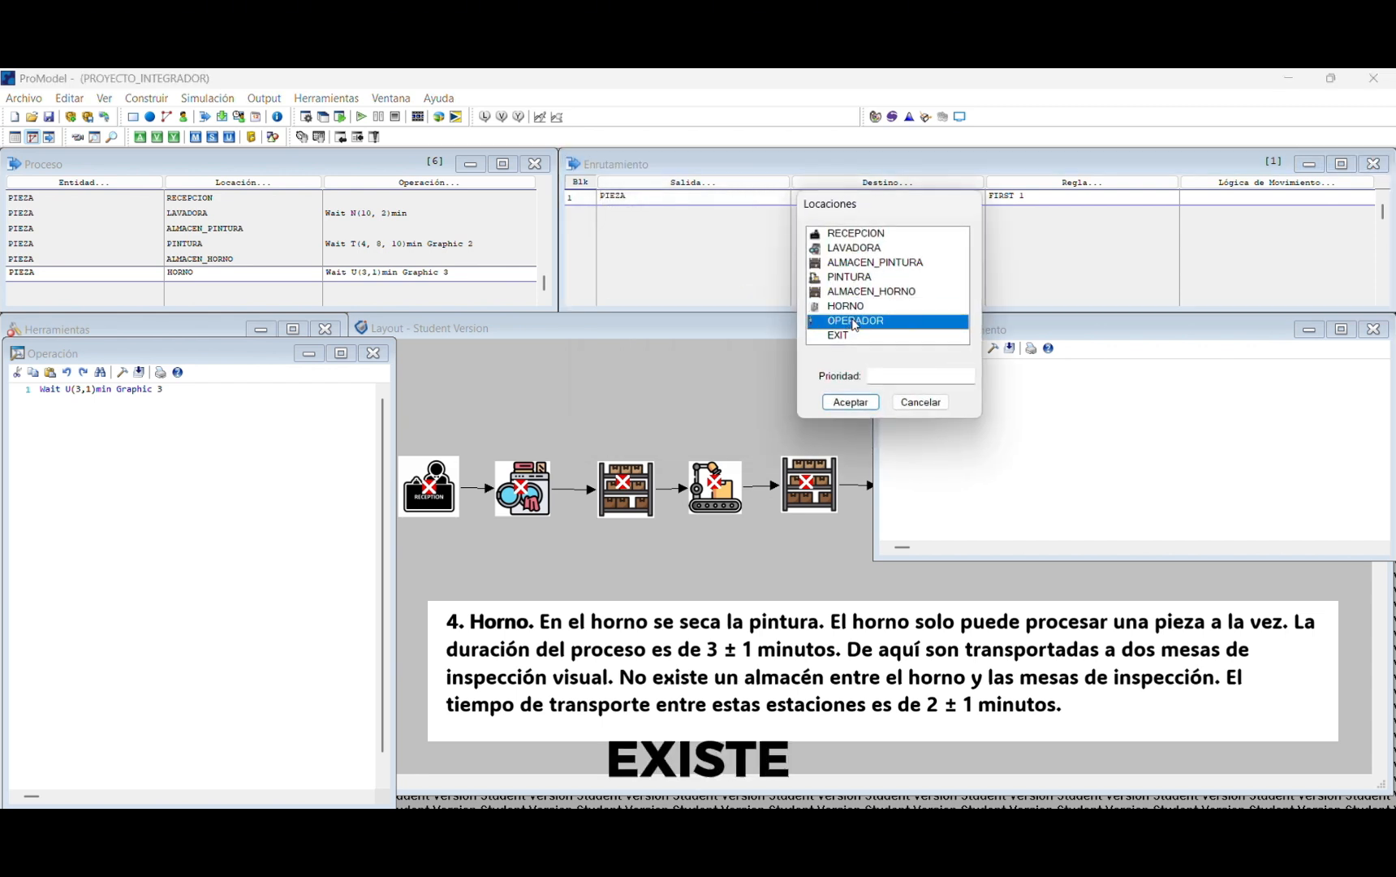
pyautogui.click(850, 402)
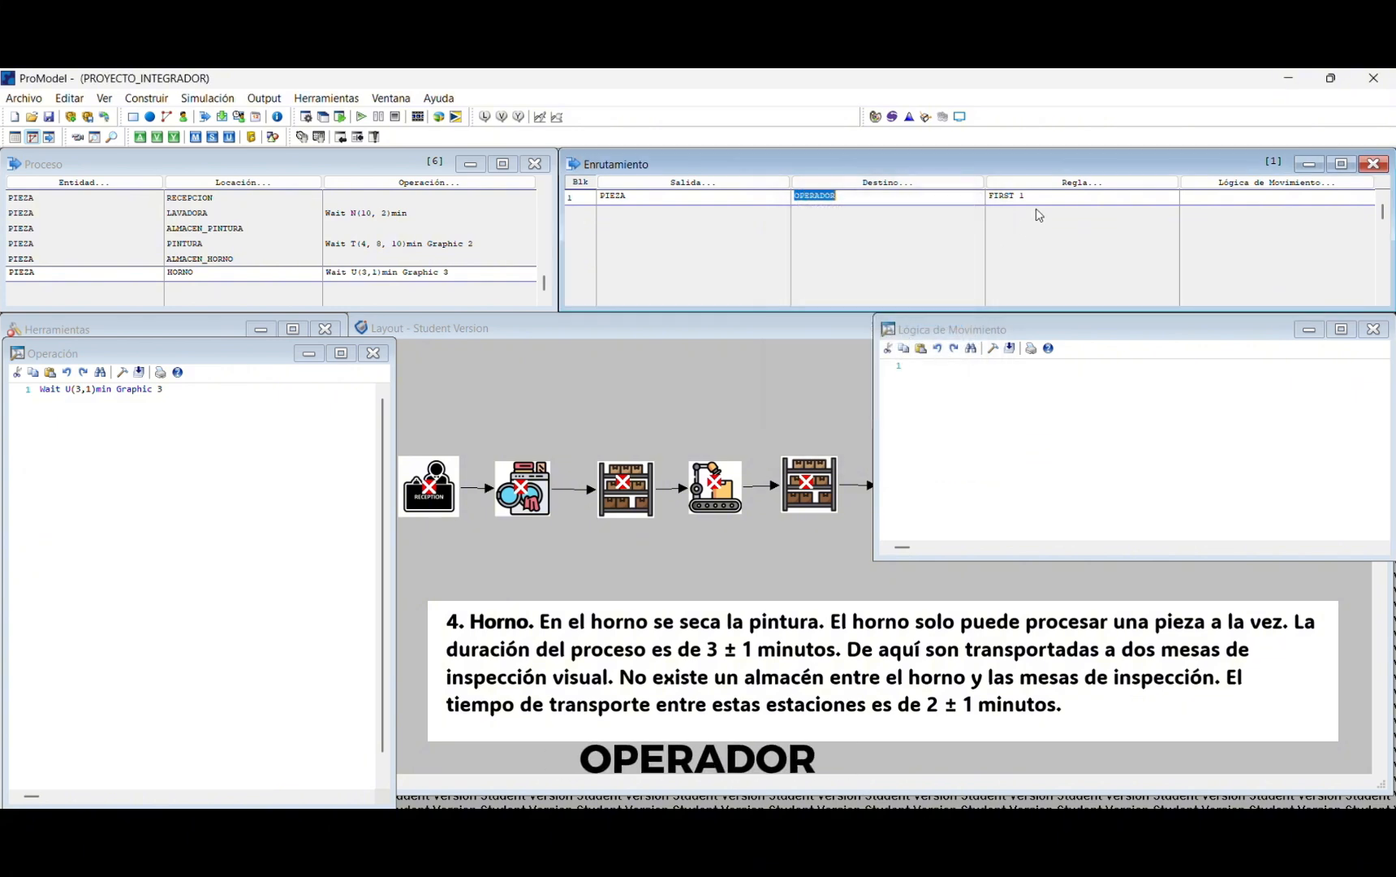
# Step: Enter MOVE FOR U(2,1)MIN as the movement logic of the HORNO to OPERADOR route
pyautogui.click(1255, 198)
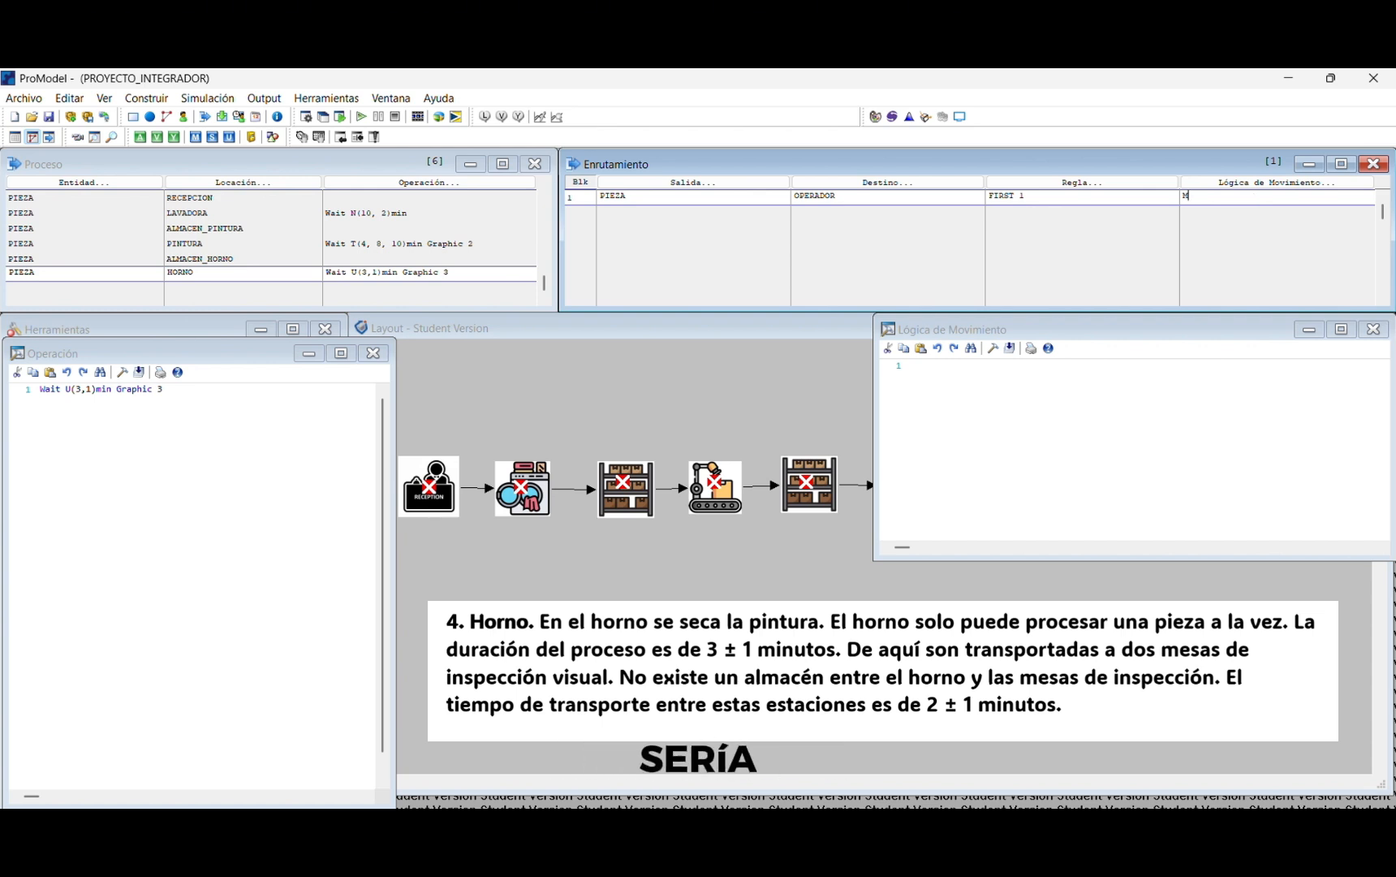
pyautogui.write('MOVE FOR')
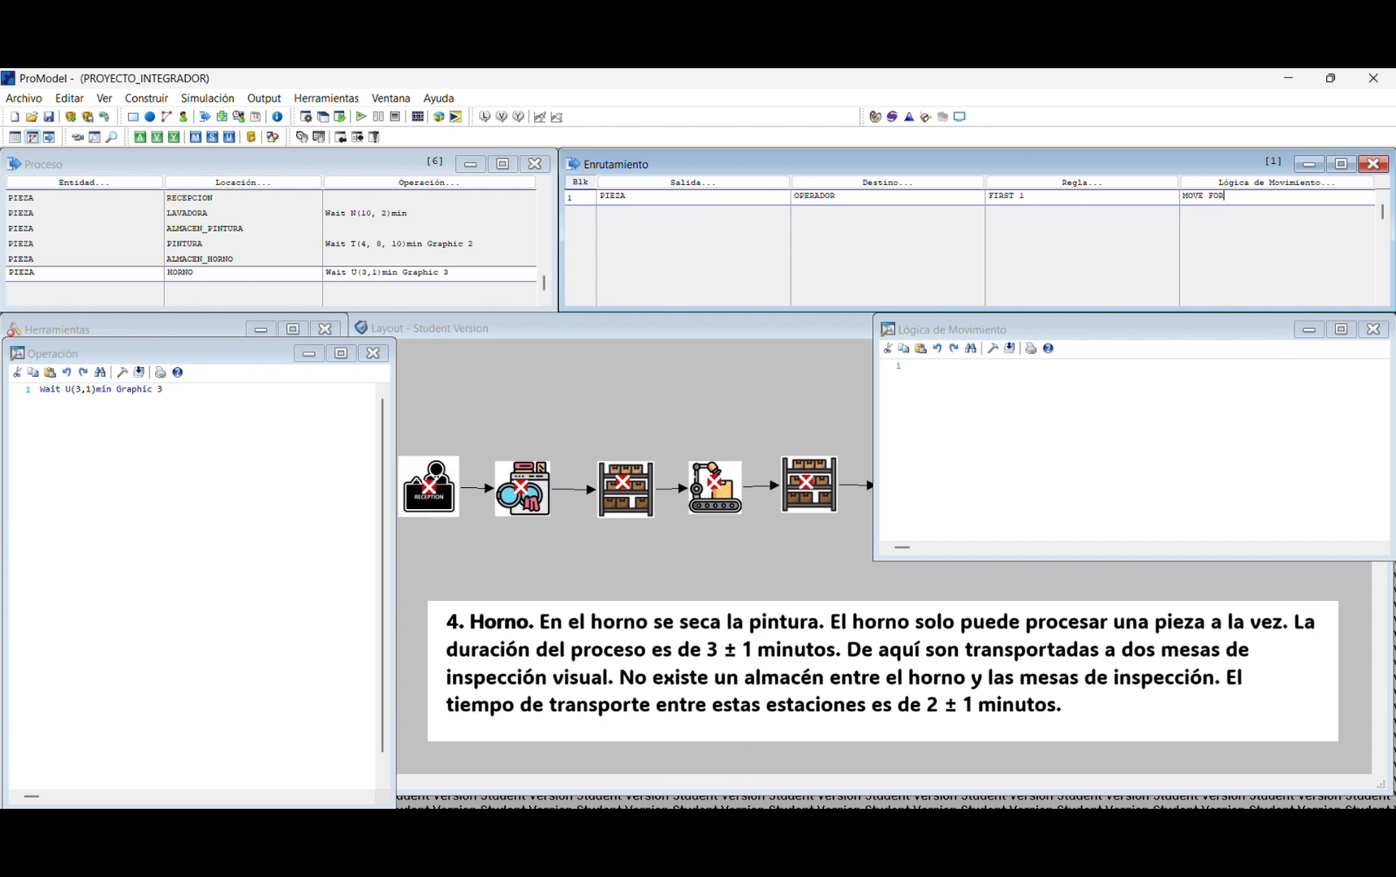
pyautogui.write(' U(2,1)')
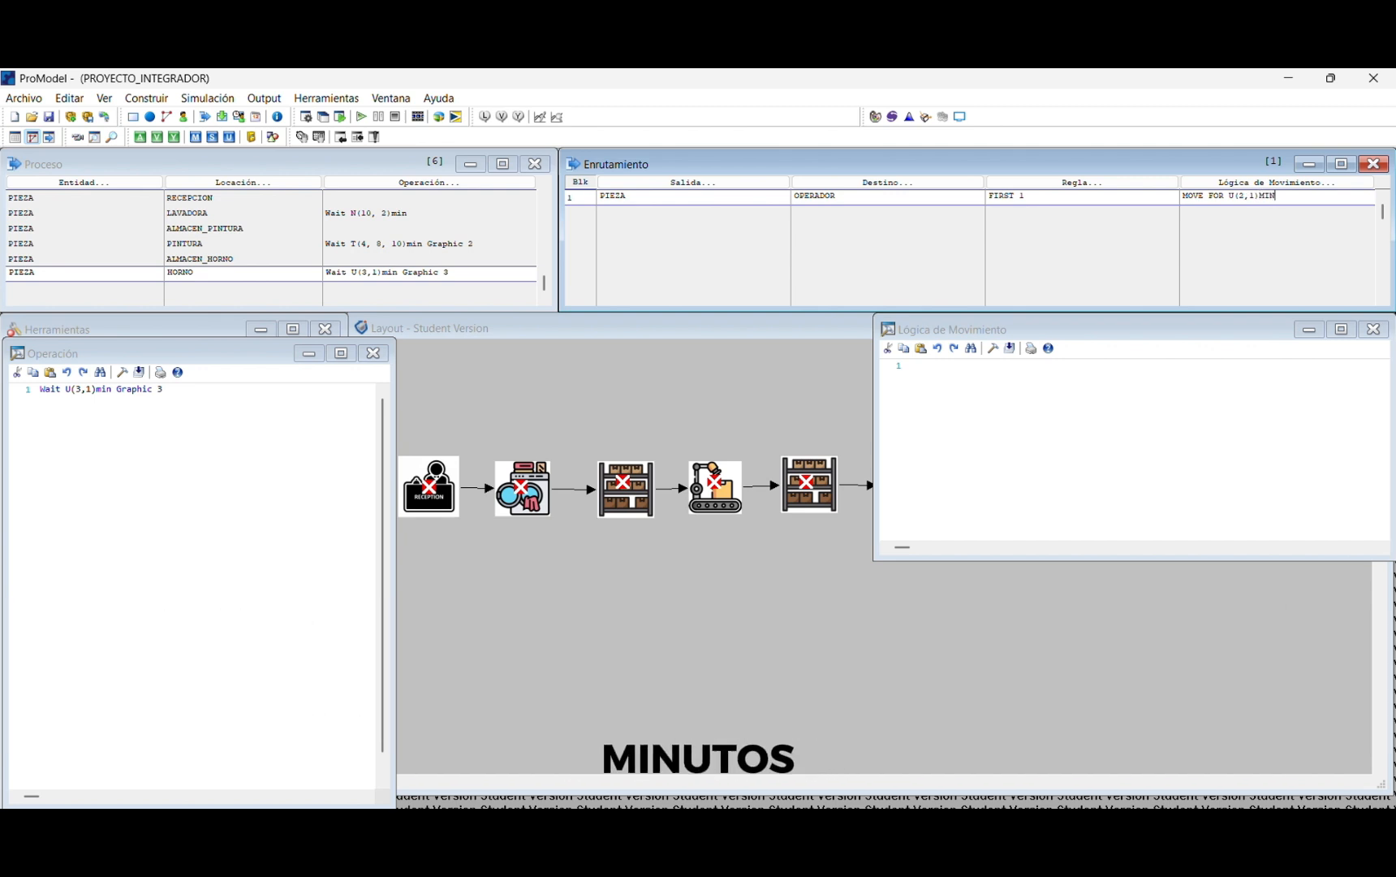
pyautogui.write('MIN')
pyautogui.press('Return')
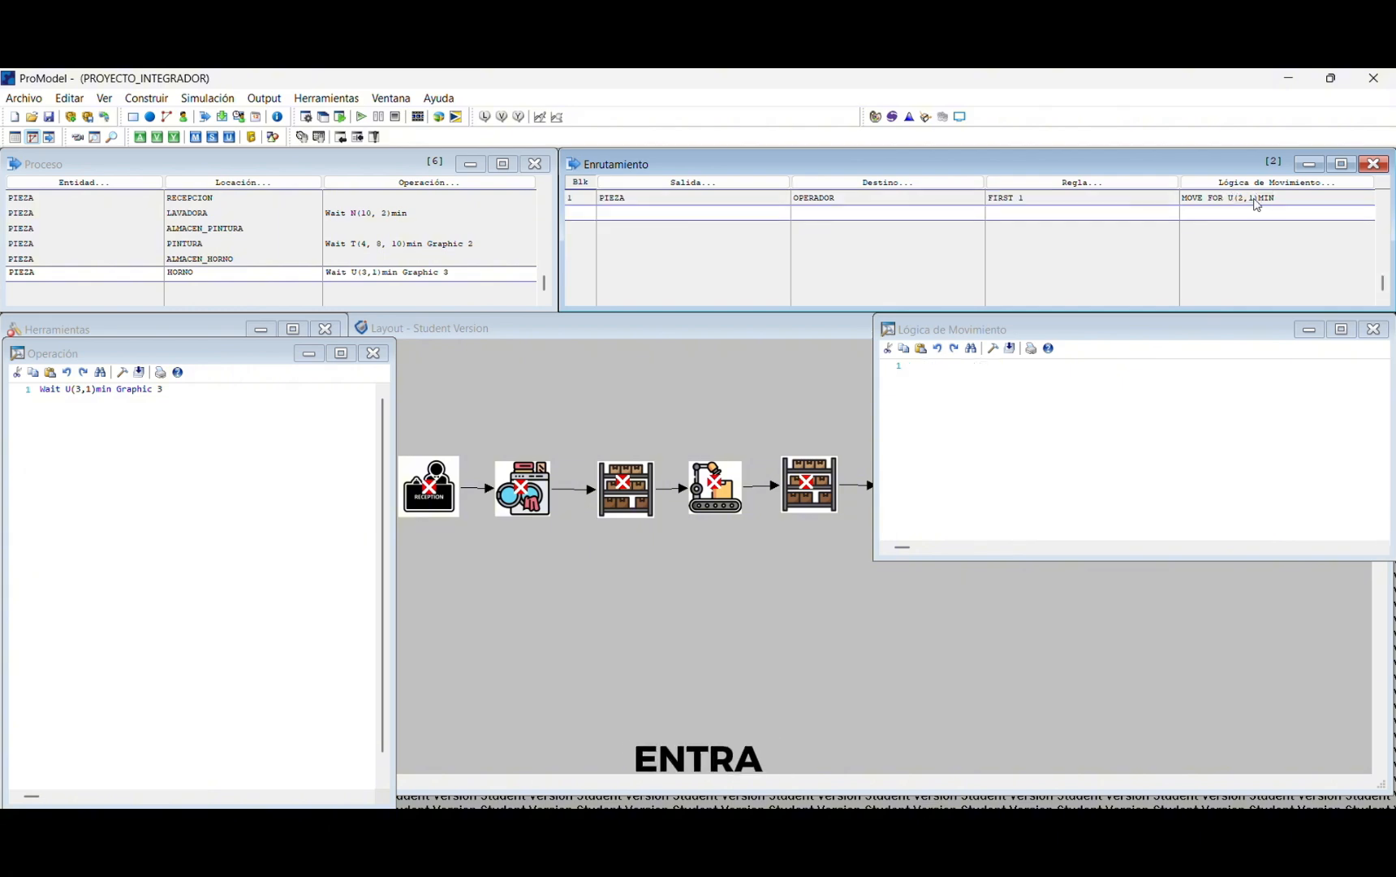
# Step: Add a seventh process record for the entity PIEZA at the location OPERADOR
pyautogui.click(134, 291)
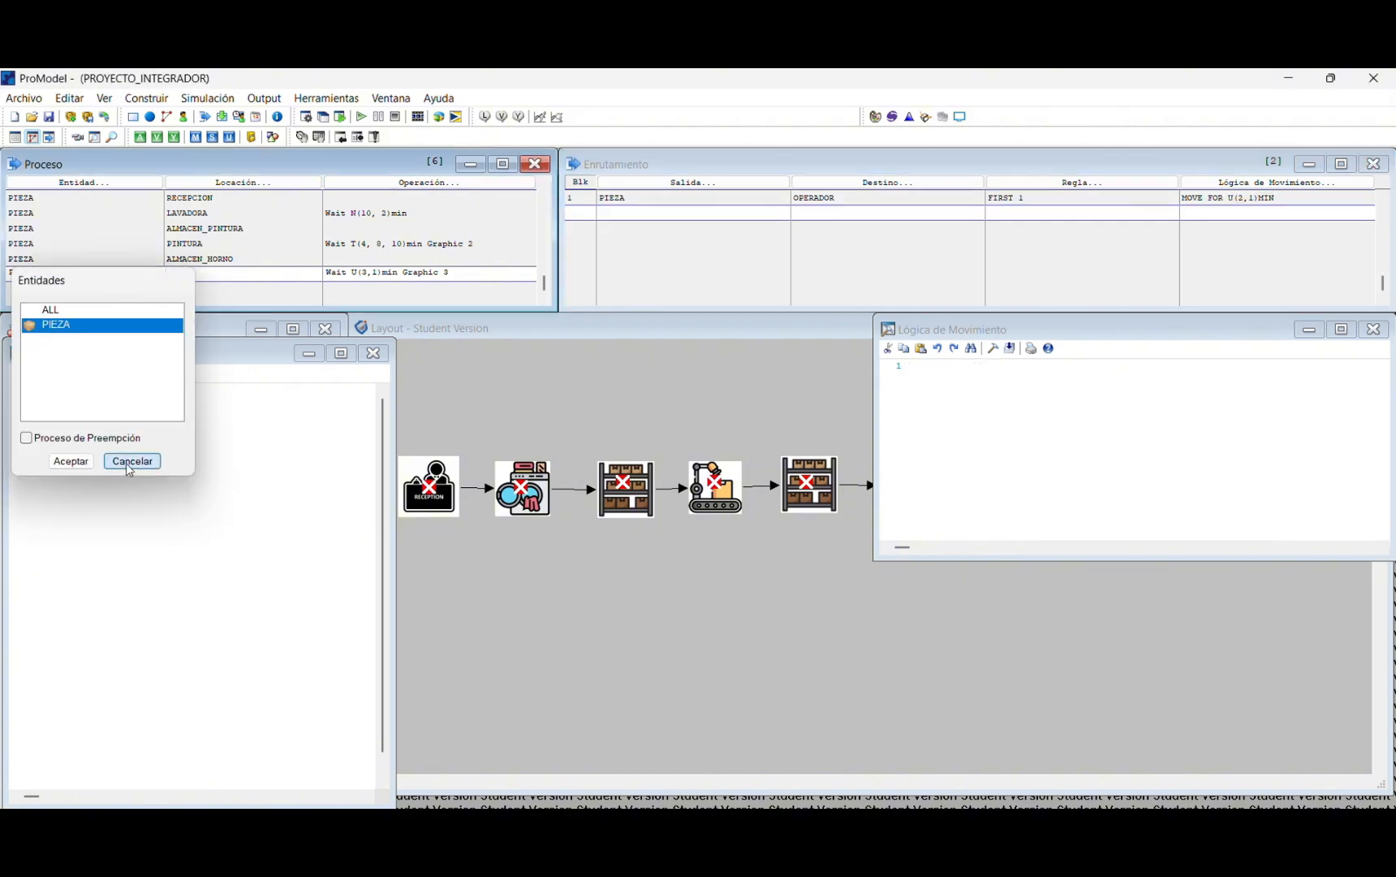
pyautogui.click(113, 457)
pyautogui.press('Return')
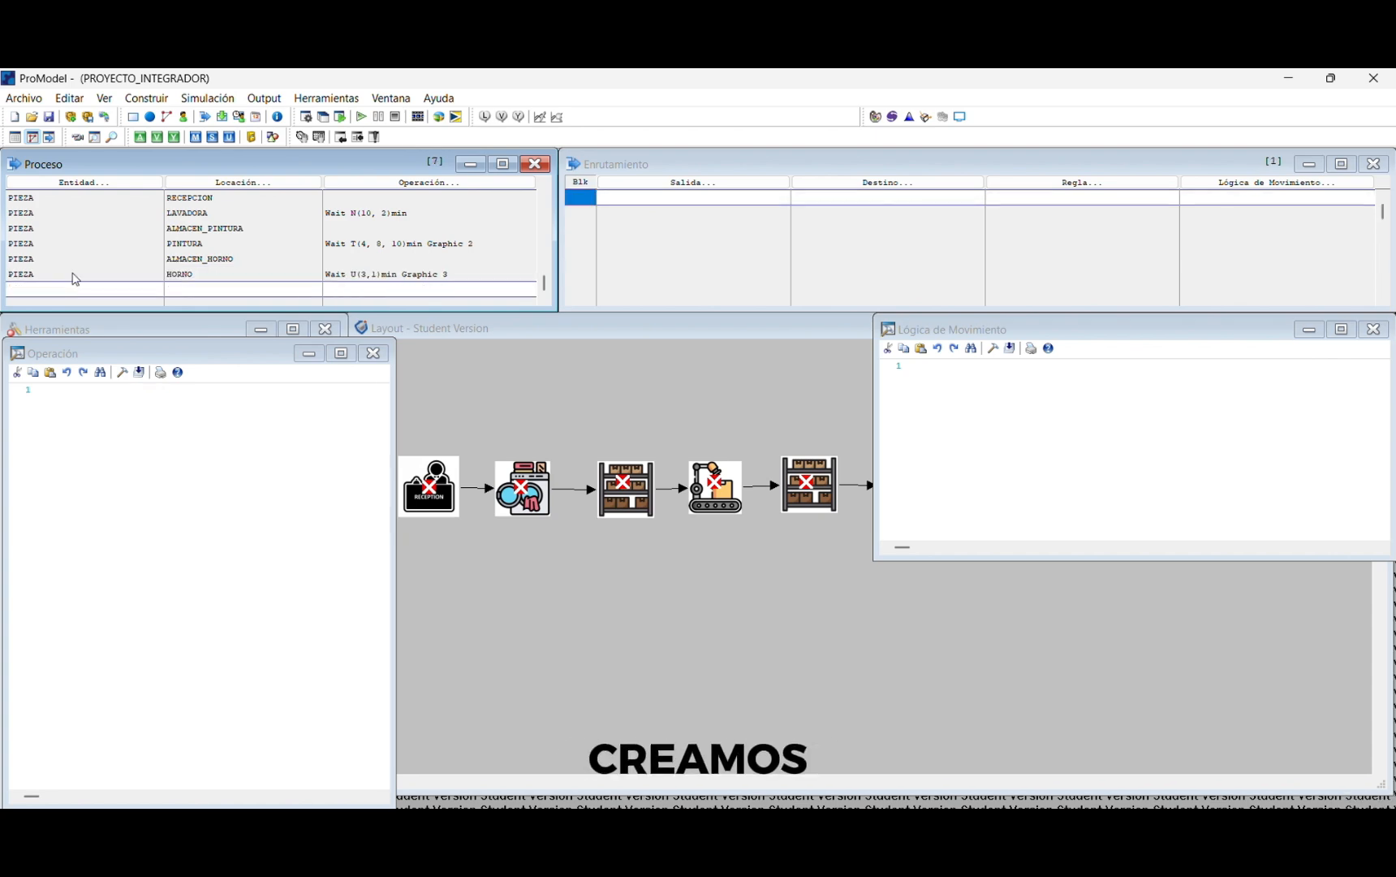
pyautogui.click(39, 282)
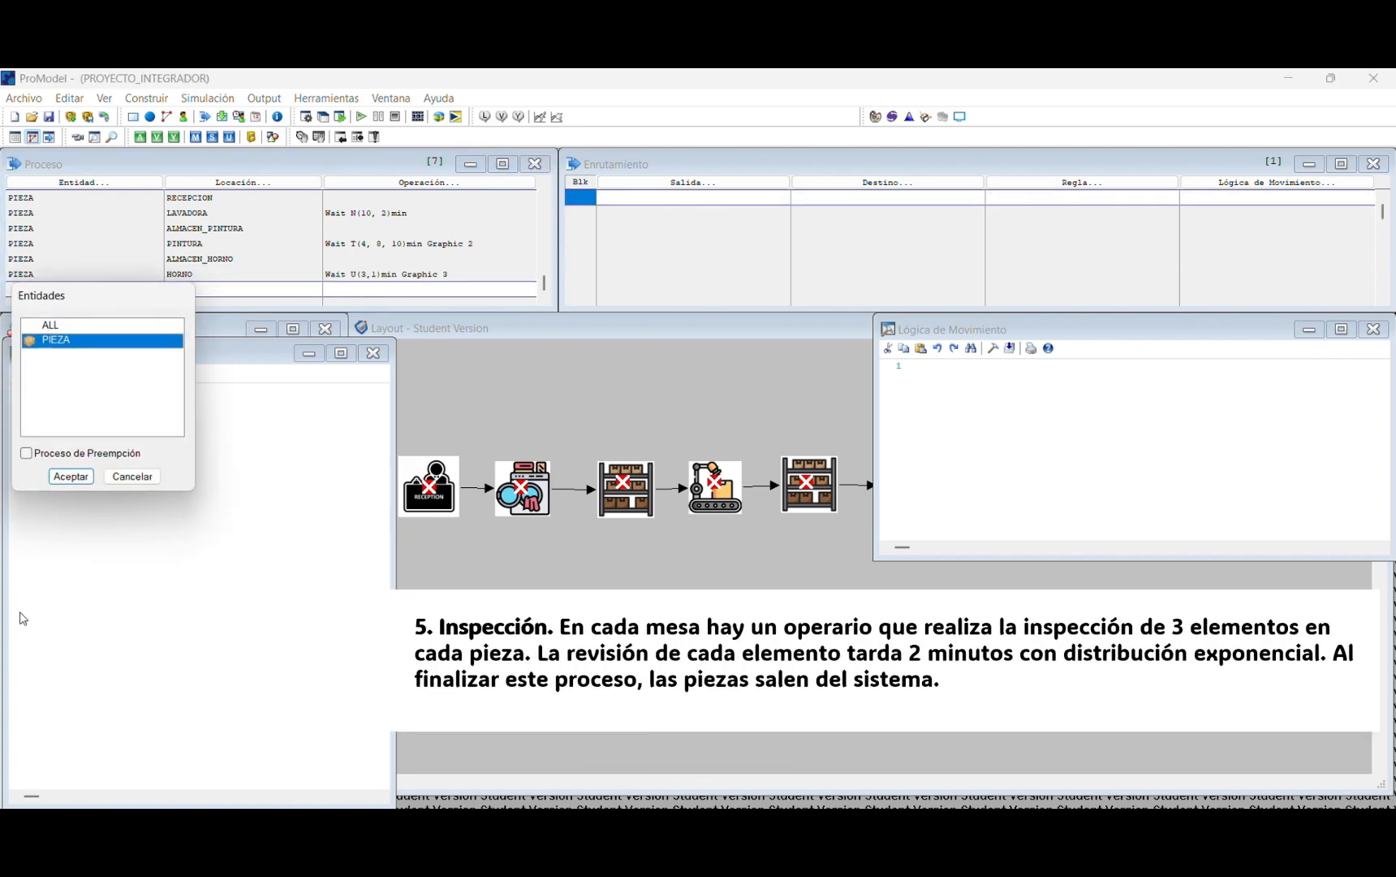
pyautogui.click(70, 474)
pyautogui.click(204, 289)
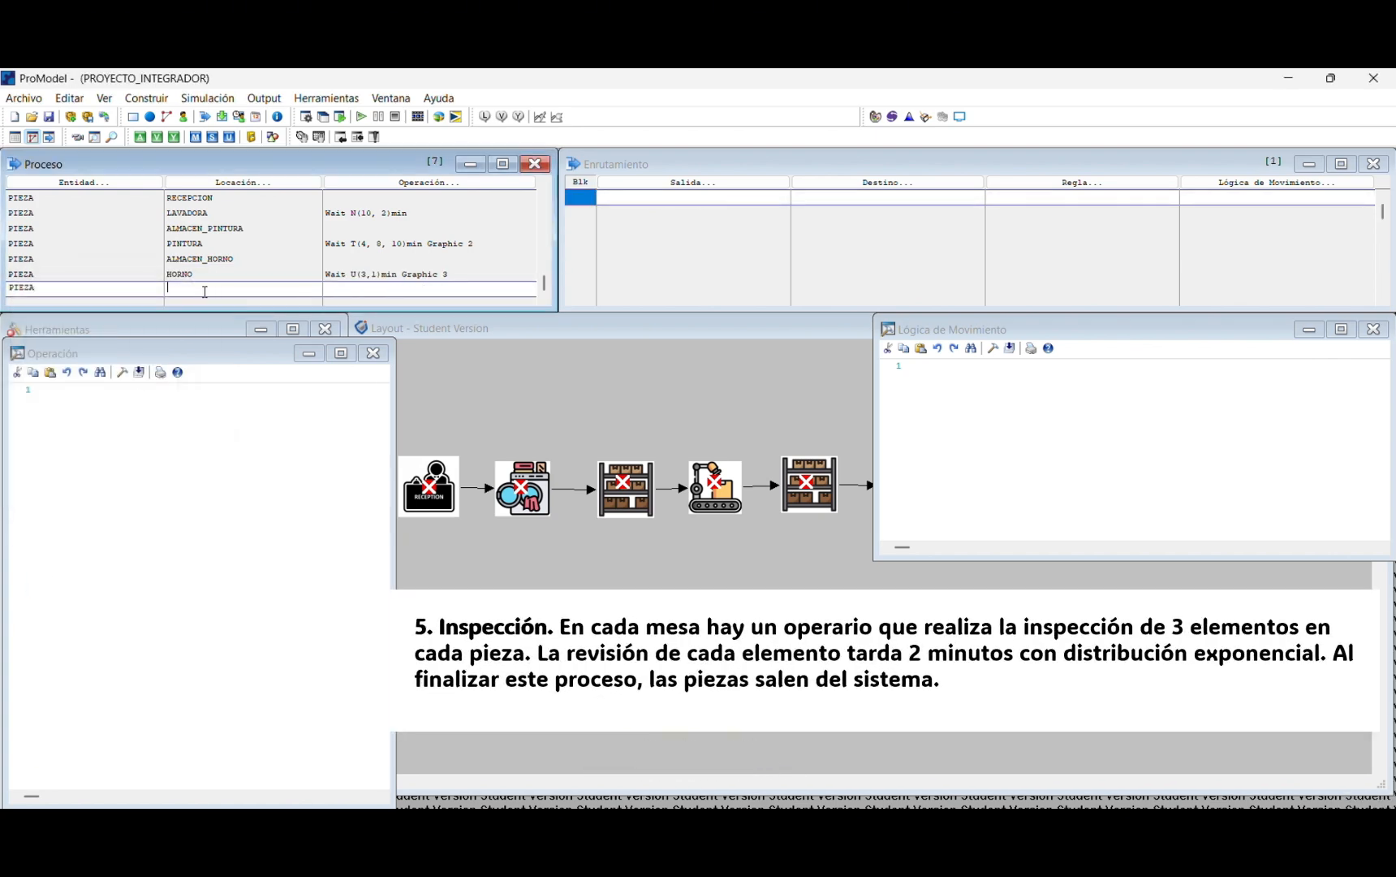
pyautogui.click(205, 290)
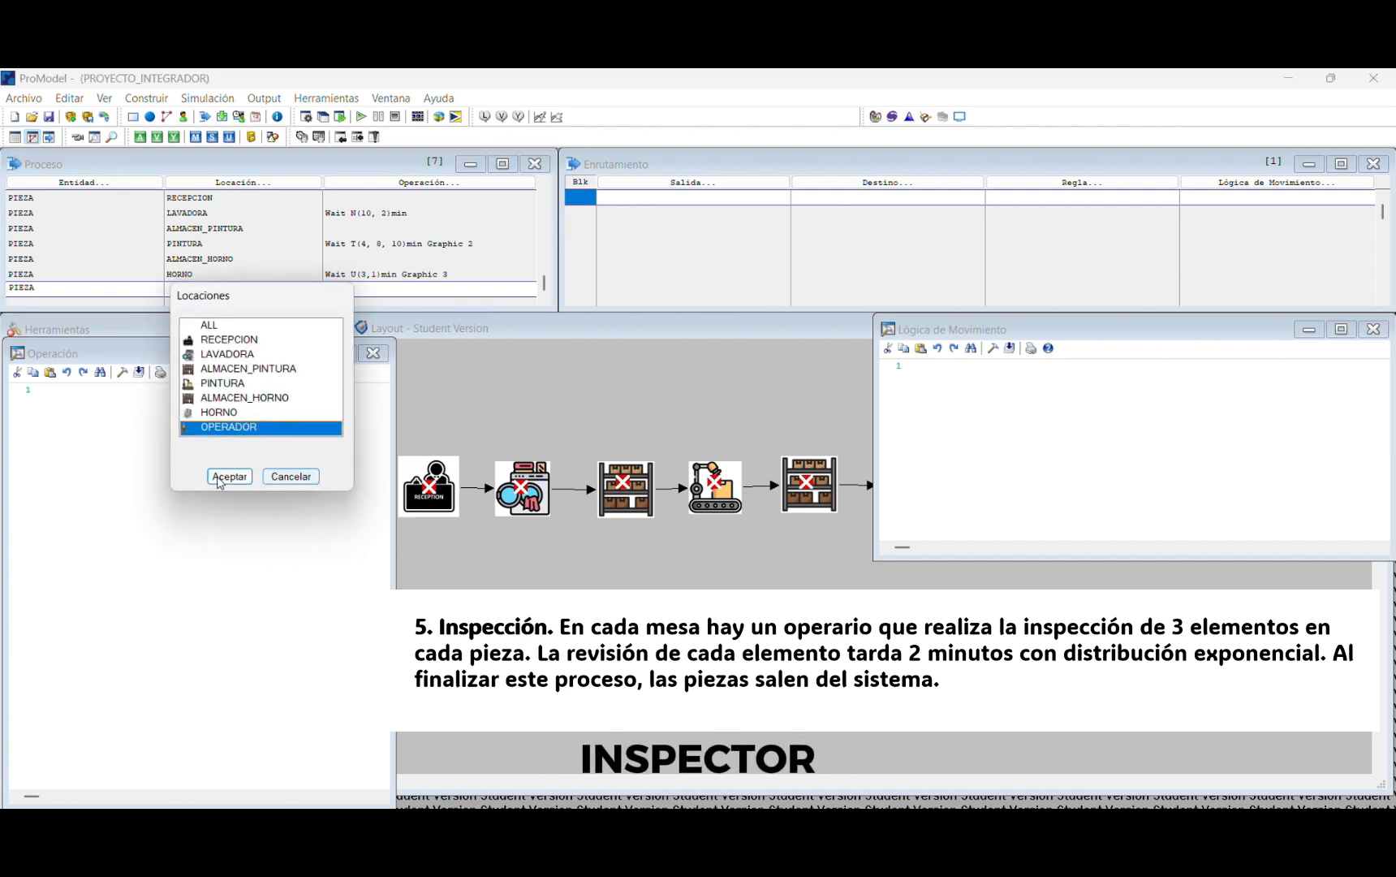
pyautogui.click(229, 477)
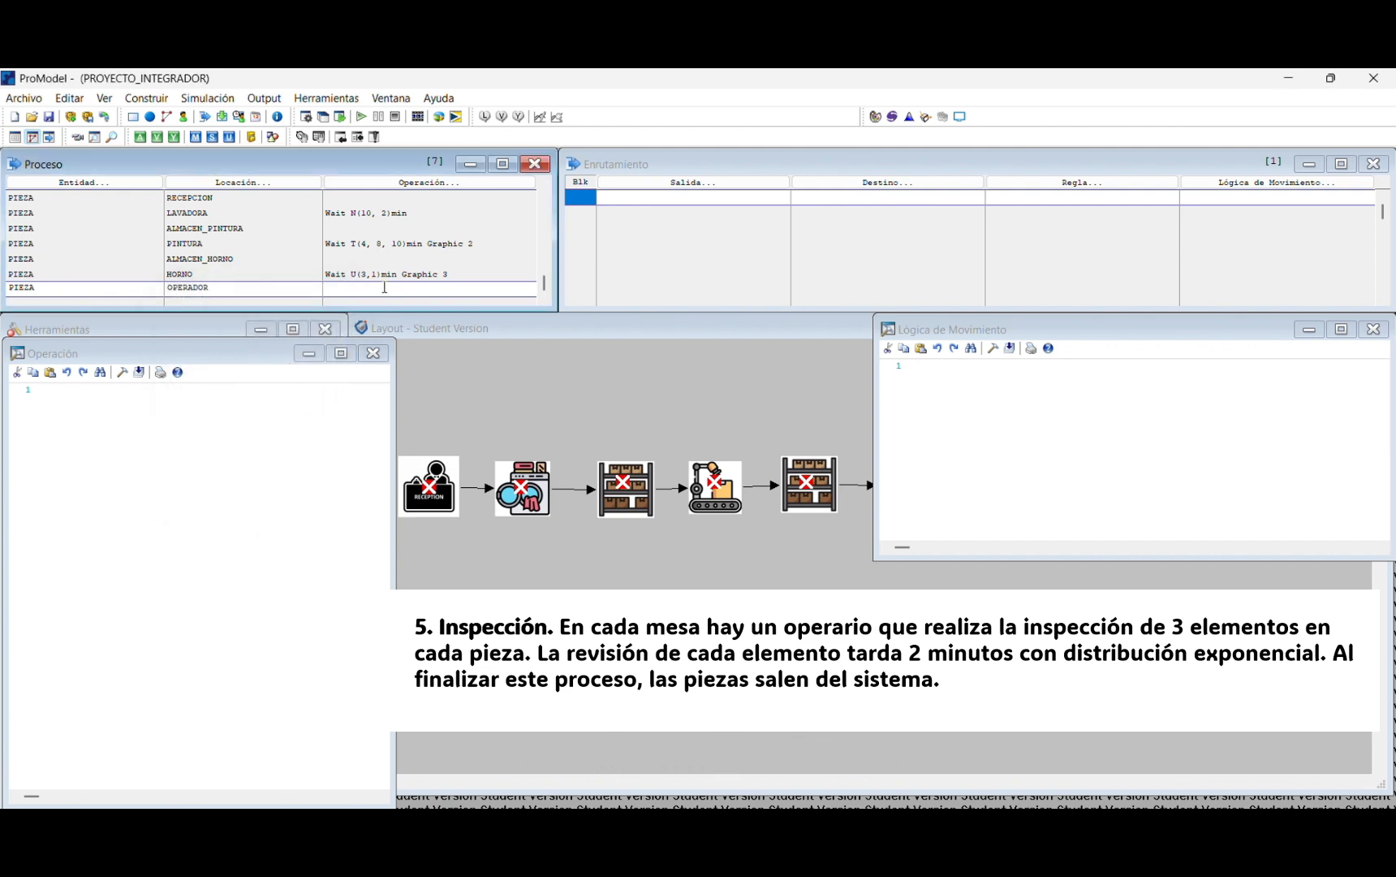
# Step: Enter Wait E(2)min as the first operation line of the PIEZA process at OPERADOR
pyautogui.click(251, 408)
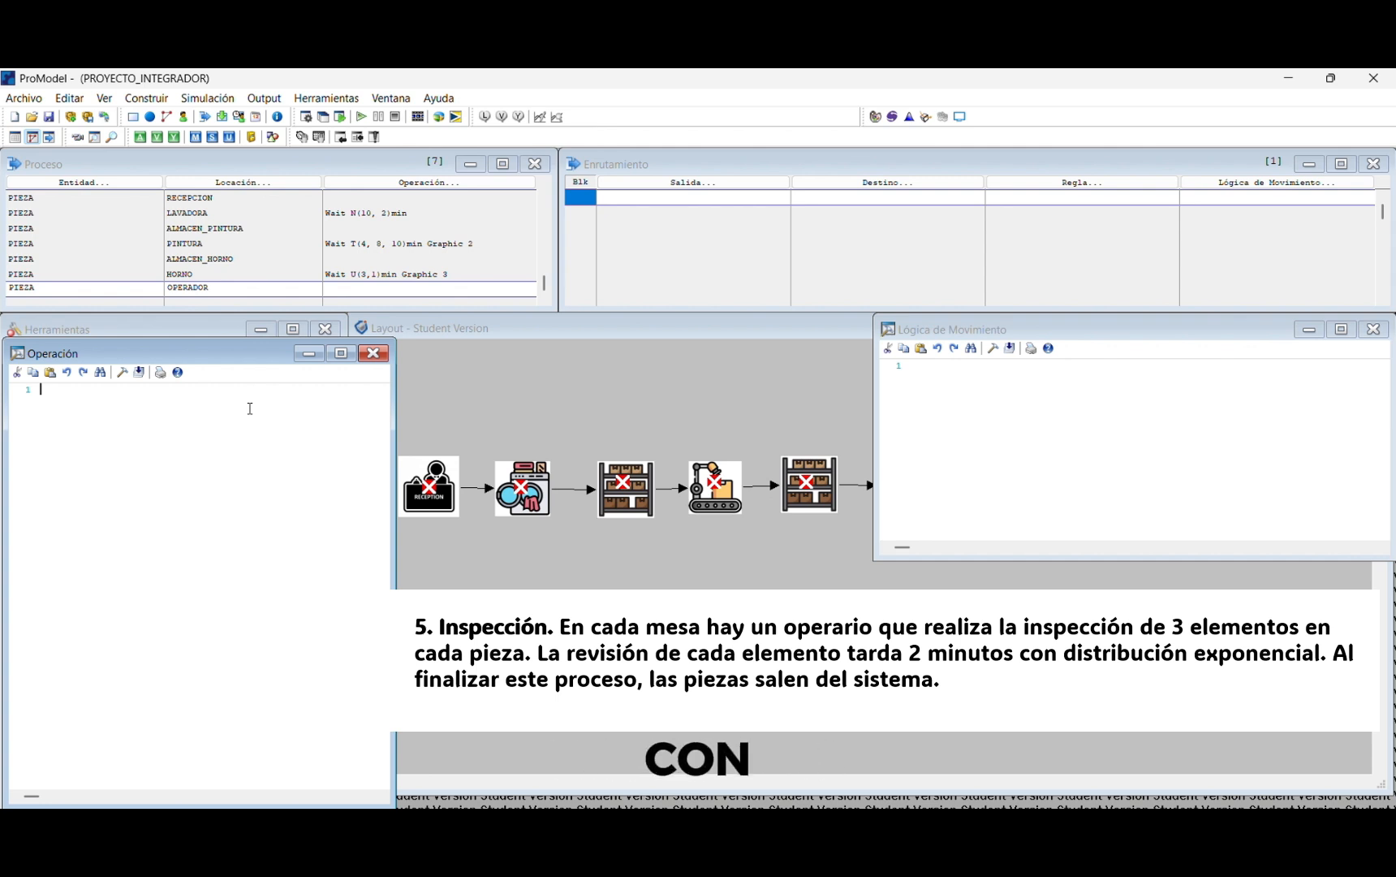
pyautogui.write('W')
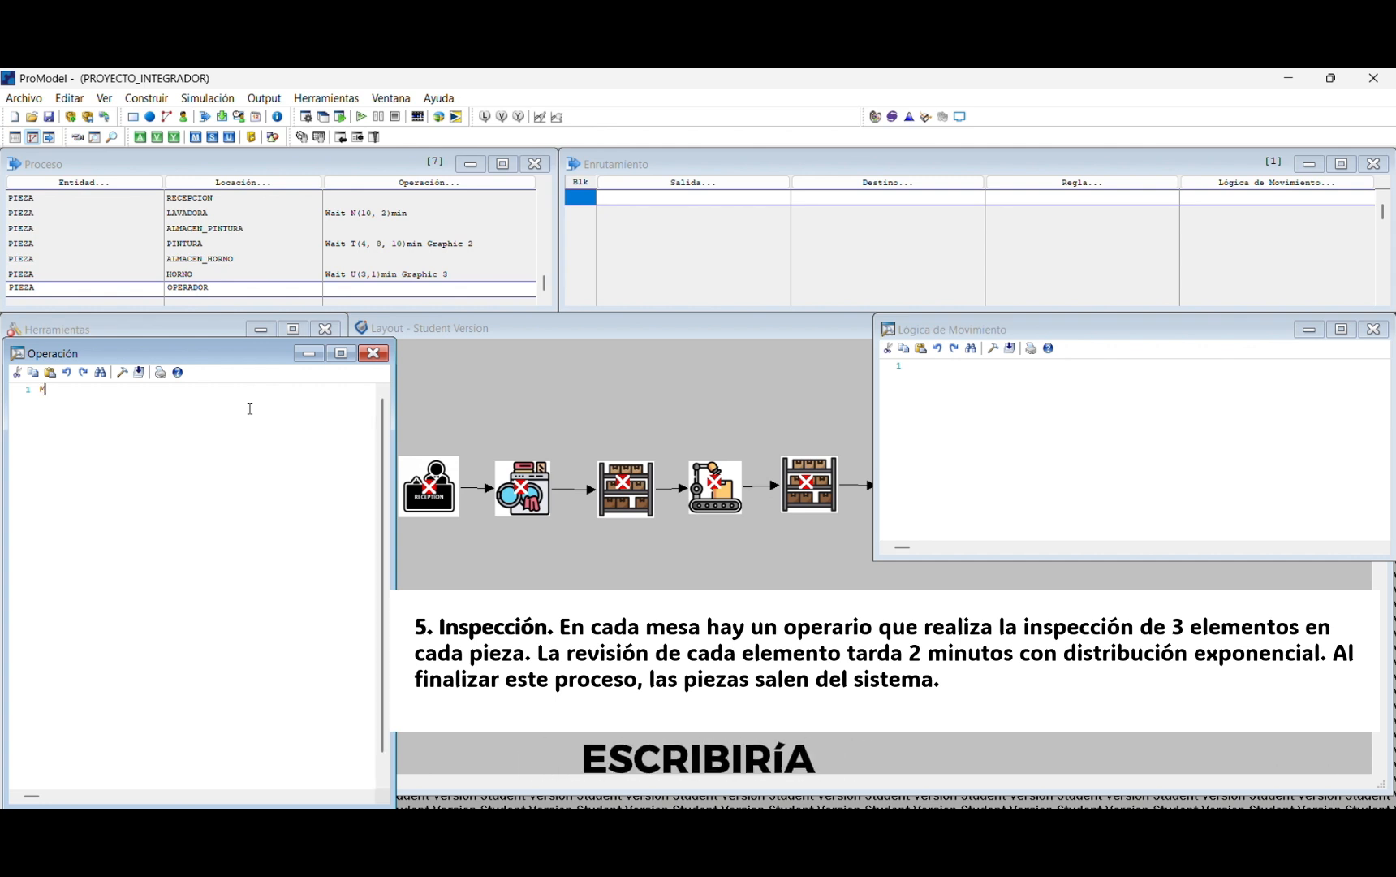
pyautogui.write('AI')
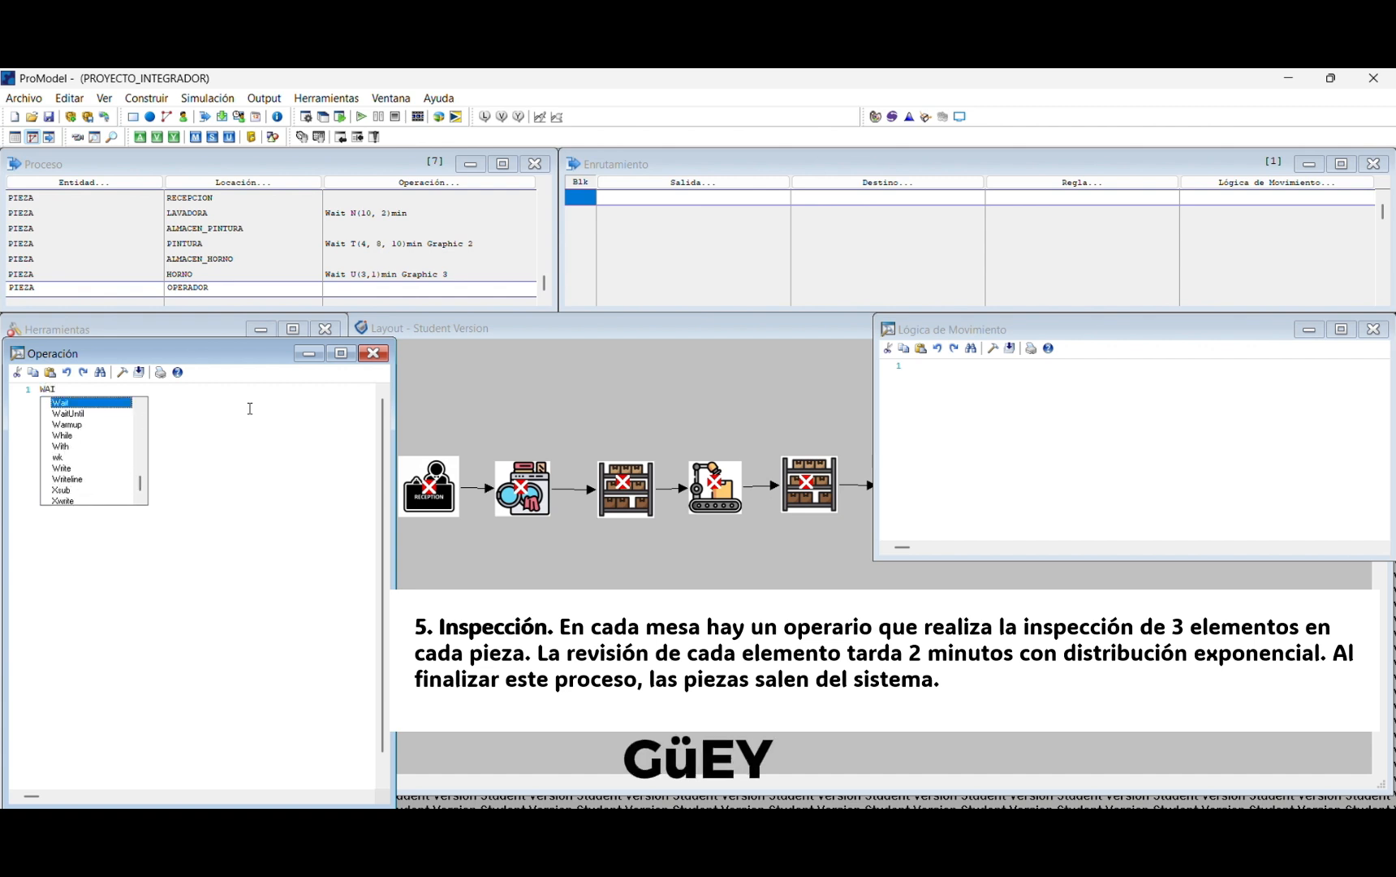
pyautogui.press('Return')
pyautogui.write('E')
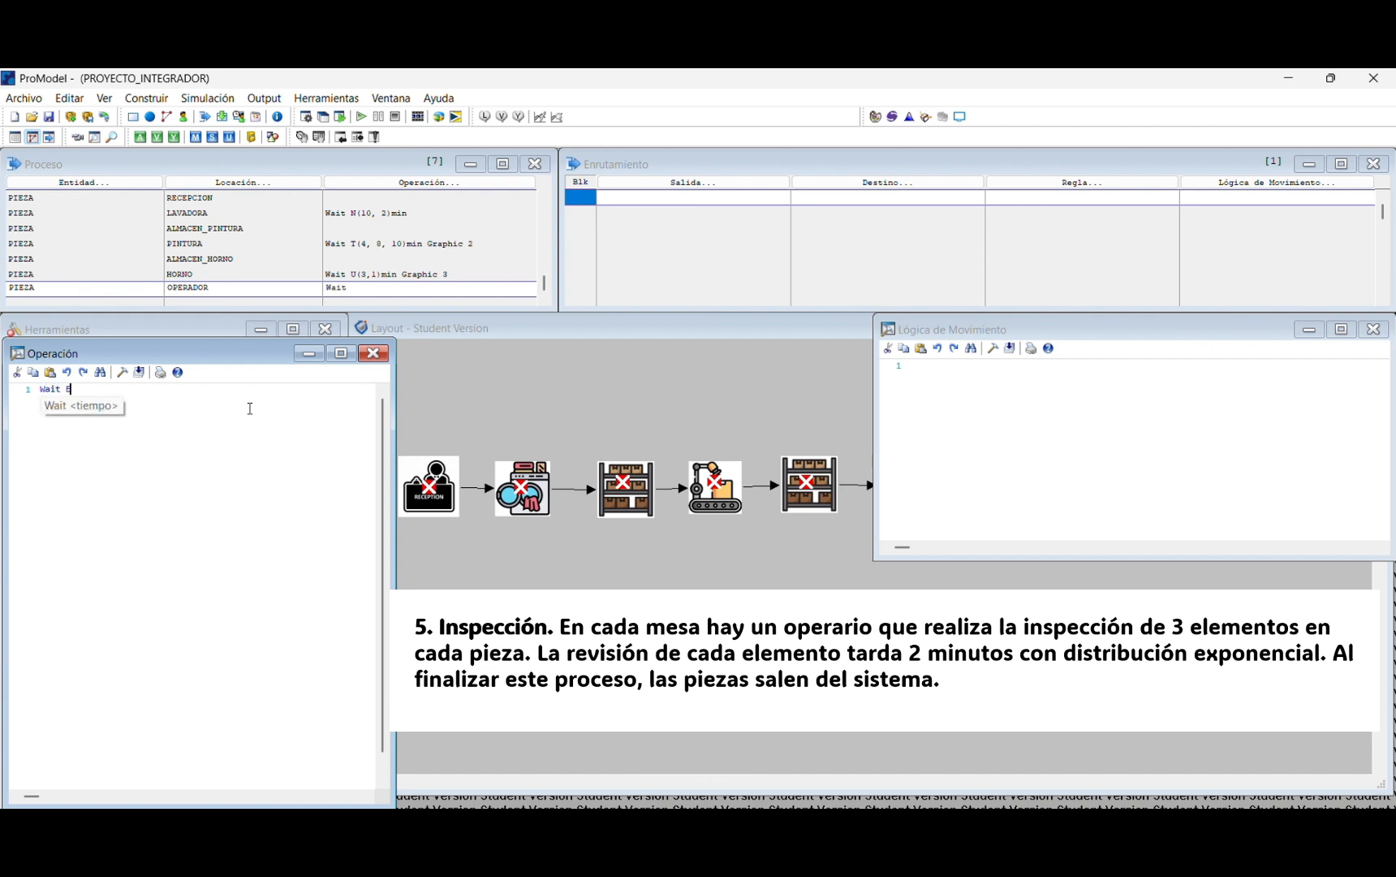
pyautogui.write('(')
pyautogui.write('2)min')
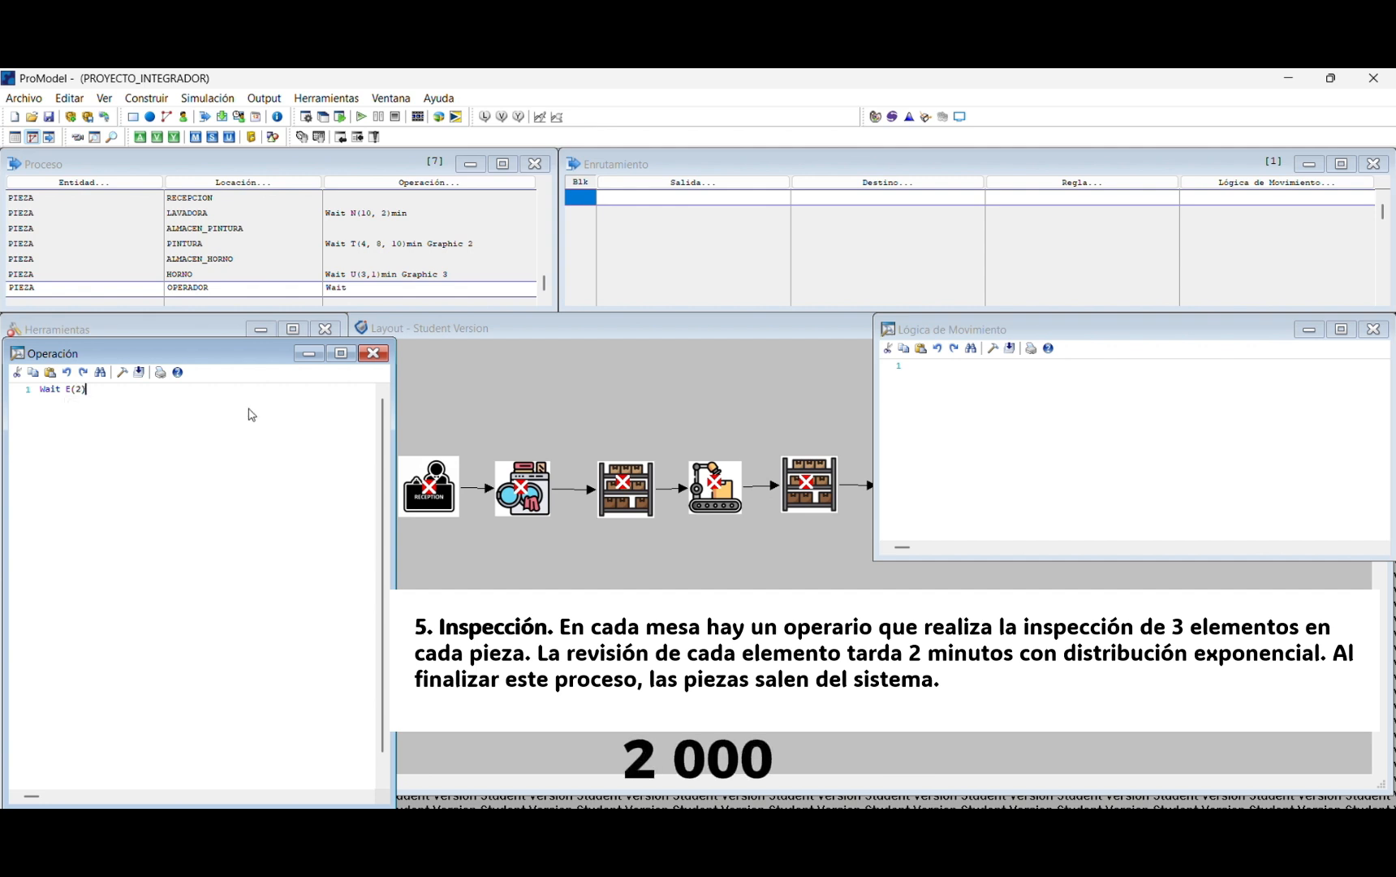
pyautogui.press('Escape')
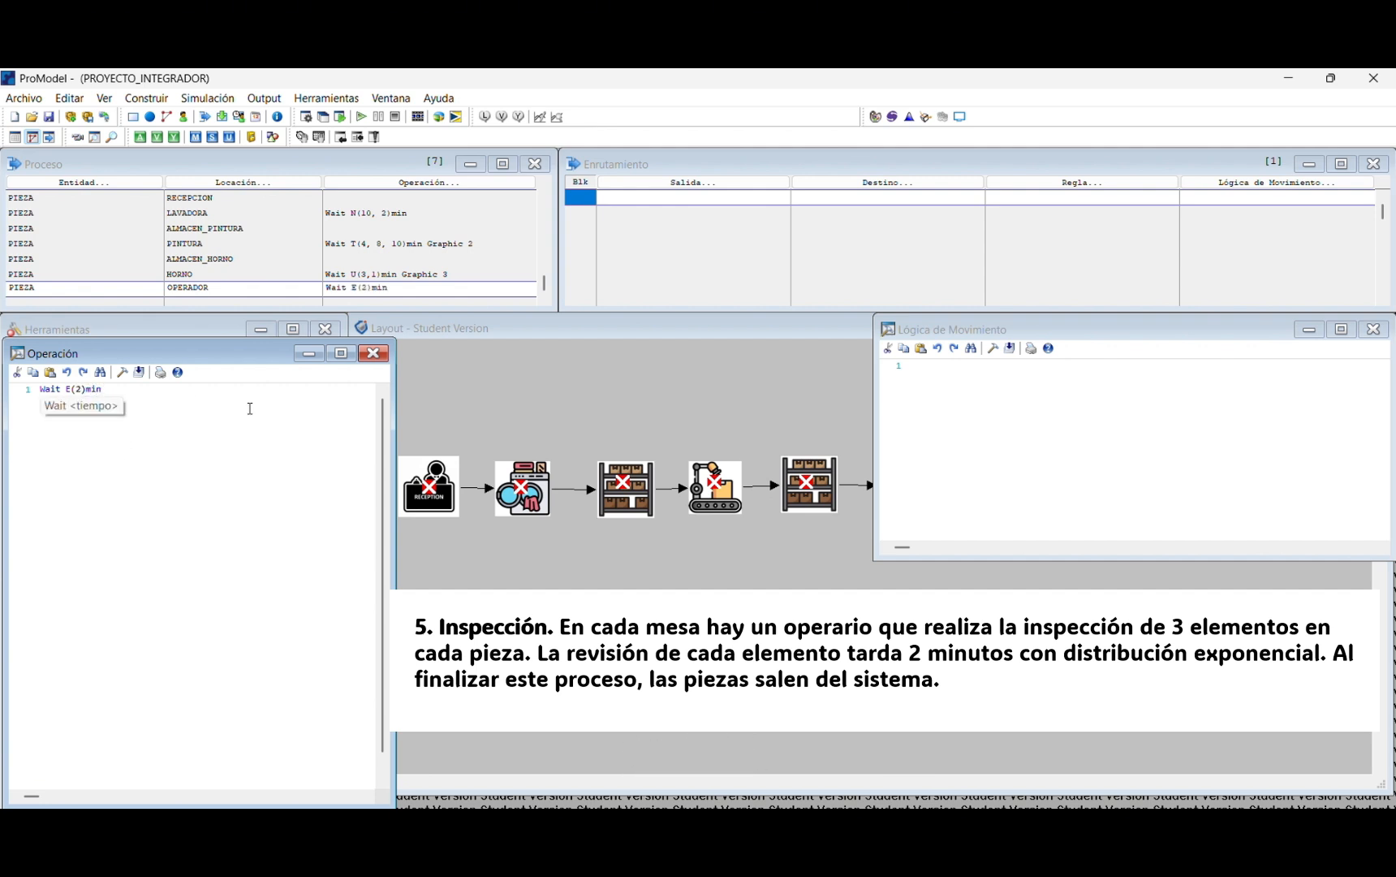
# Step: Repeat the Wait E(2)min statement on two more lines of the OPERADOR operation, one per inspected element
pyautogui.moveTo(113, 390); pyautogui.dragTo(46, 390)
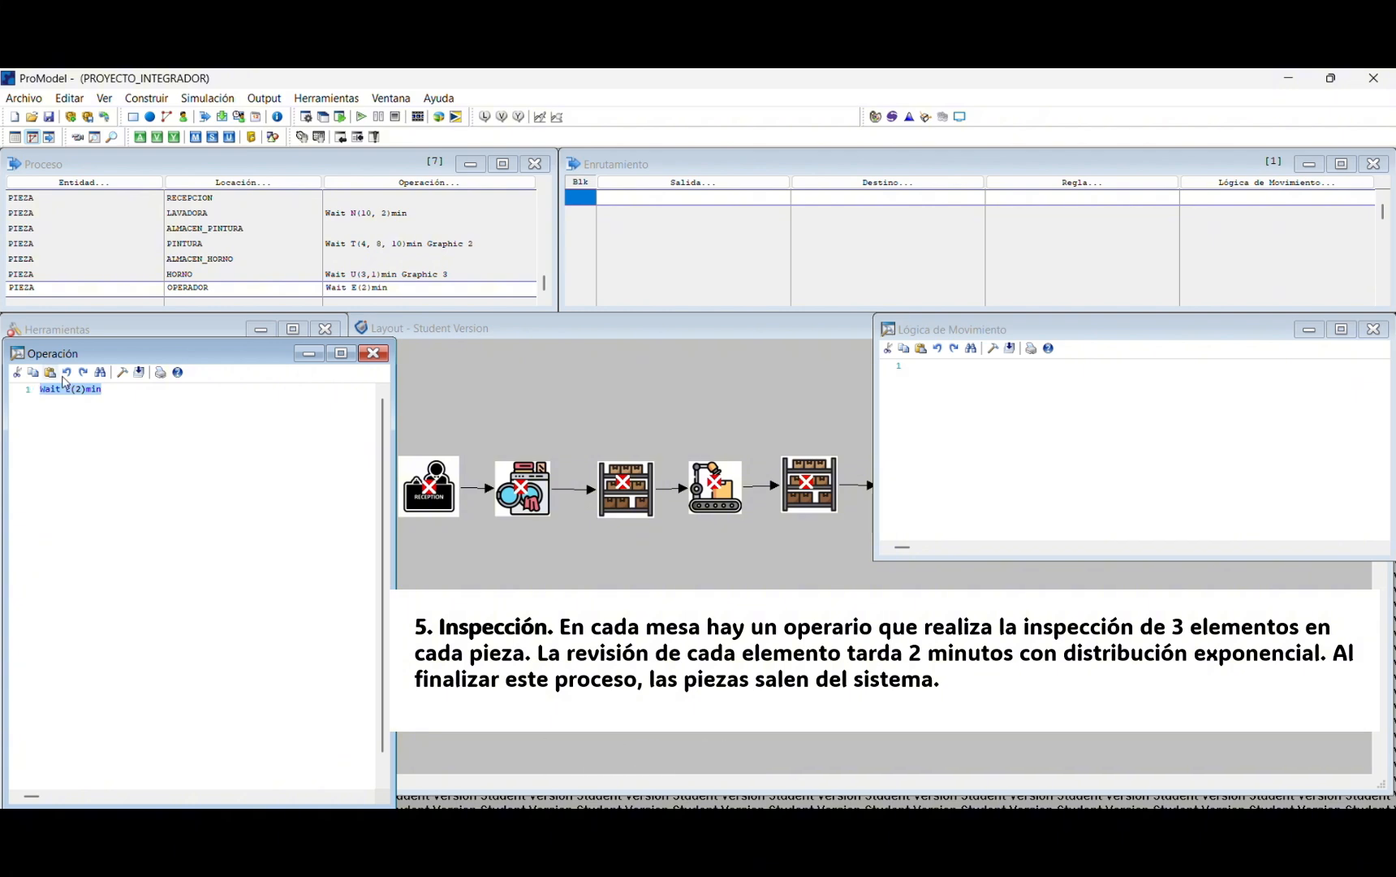
pyautogui.click(127, 384)
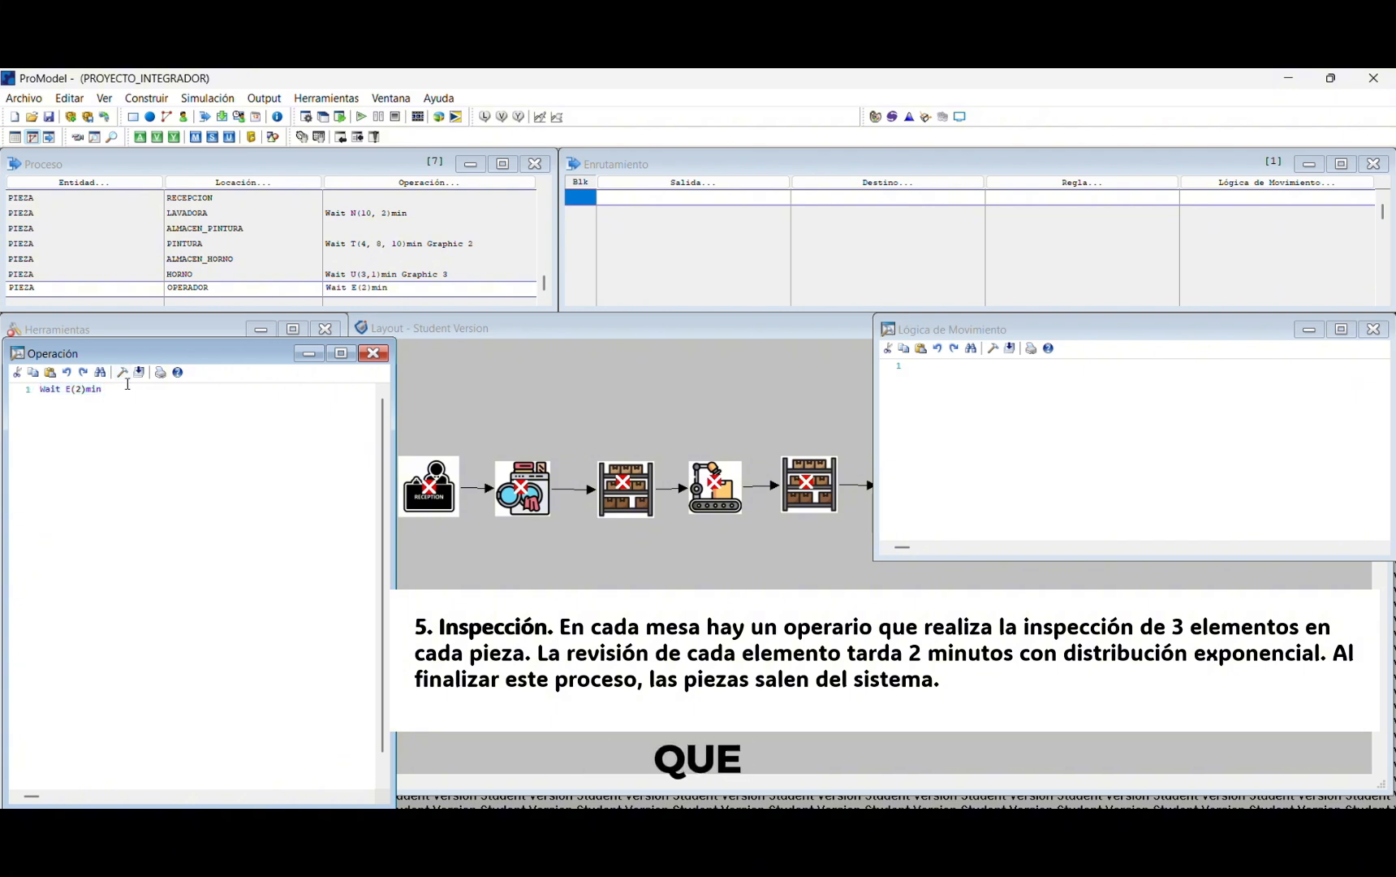
pyautogui.write('Wait E(2)min')
pyautogui.press('Return')
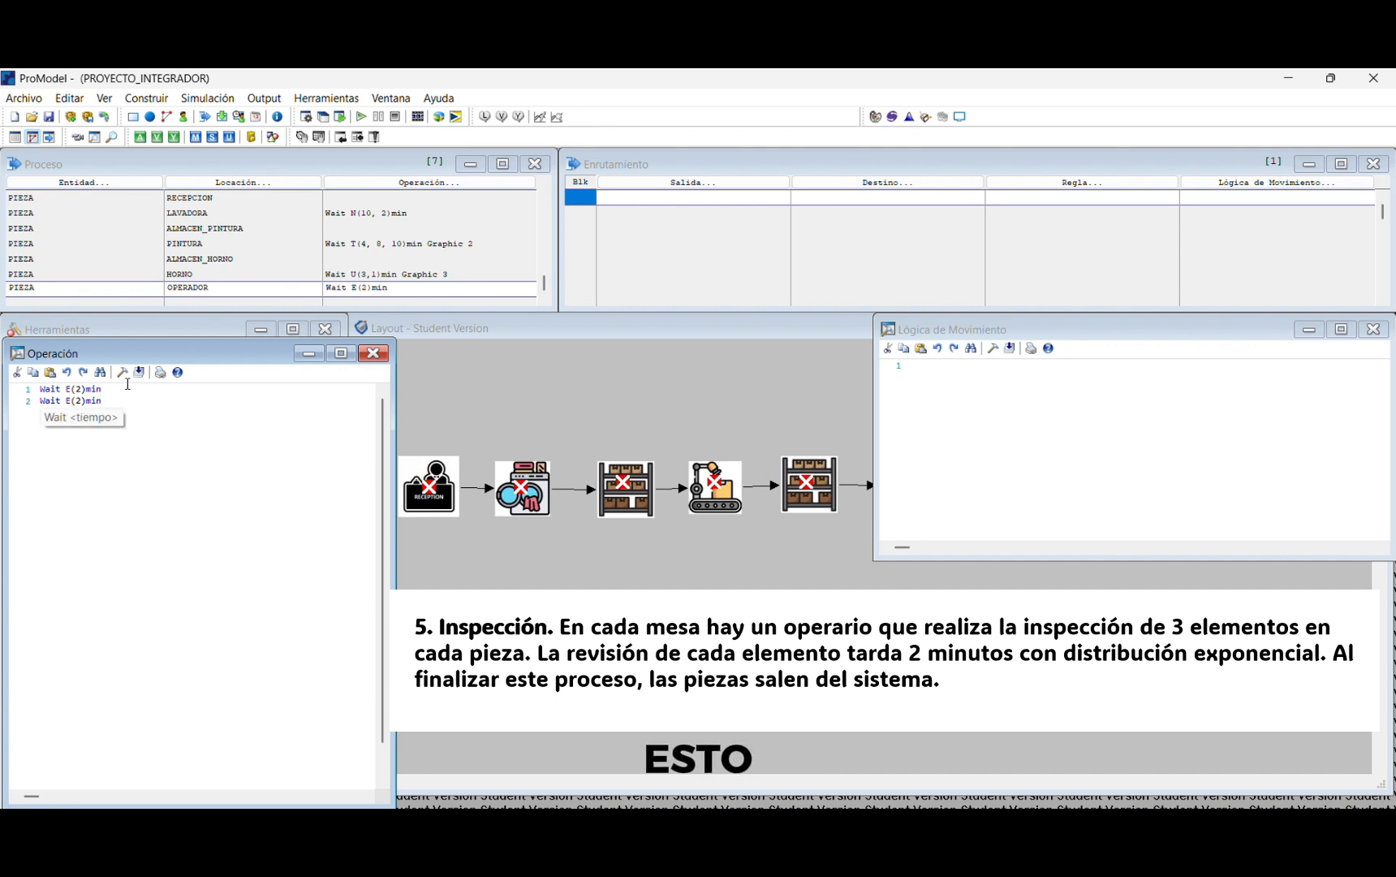
pyautogui.write('Wait E(2)min')
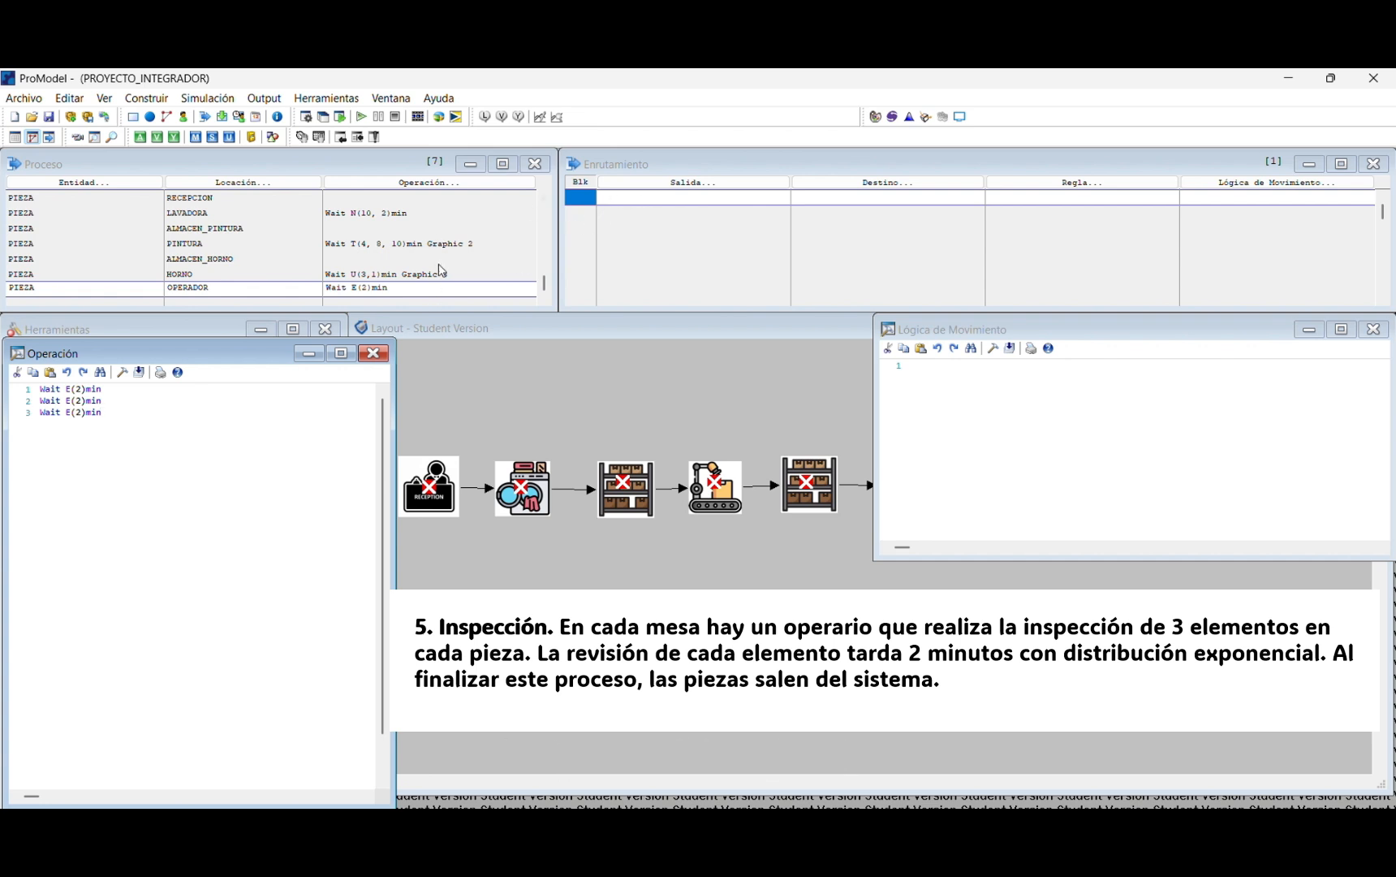
# Step: Define the routing from OPERADOR with PIEZA as the output and EXIT as the destination
pyautogui.click(650, 213)
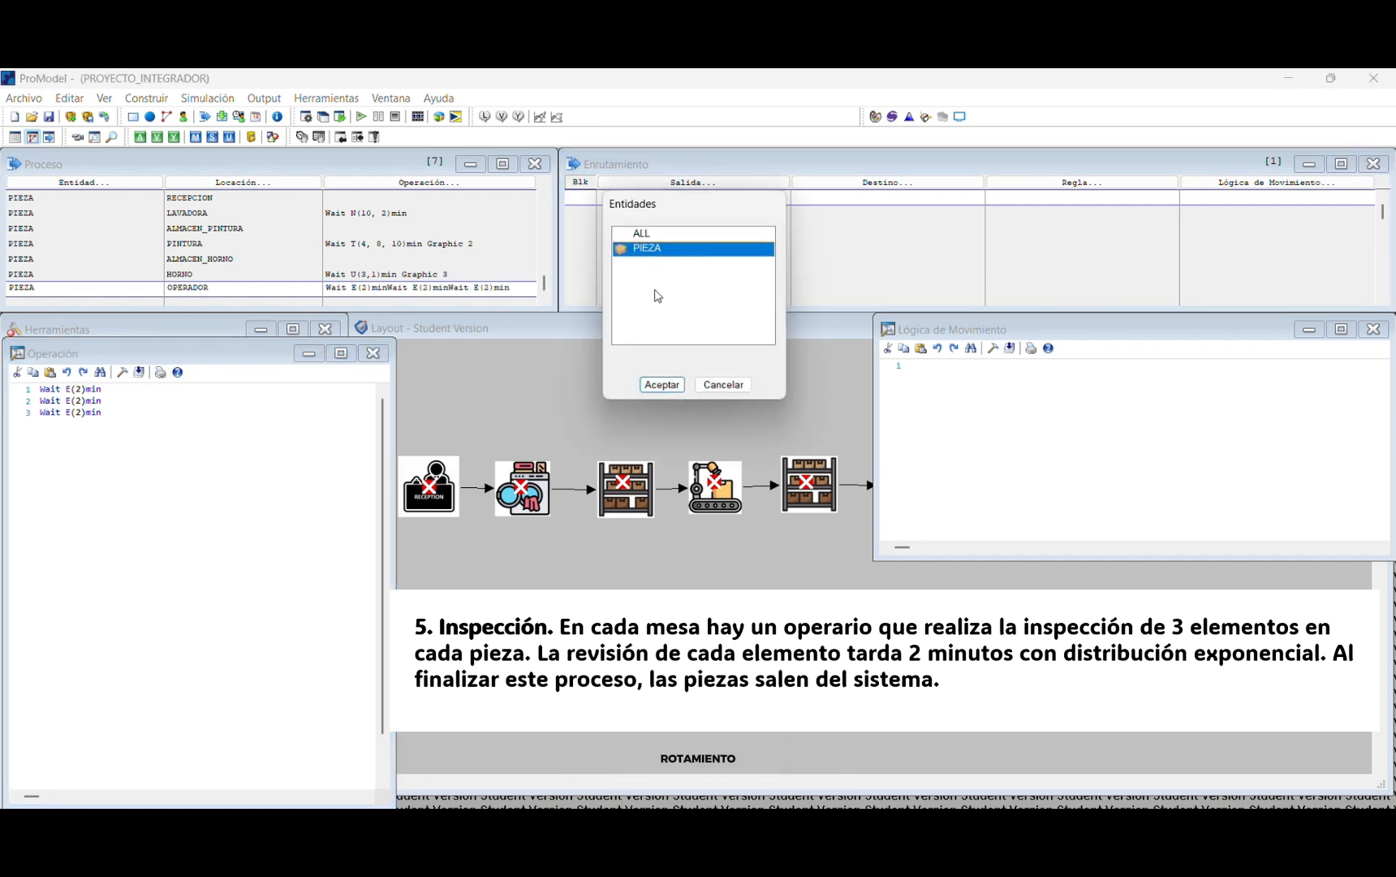
pyautogui.click(659, 385)
pyautogui.click(868, 198)
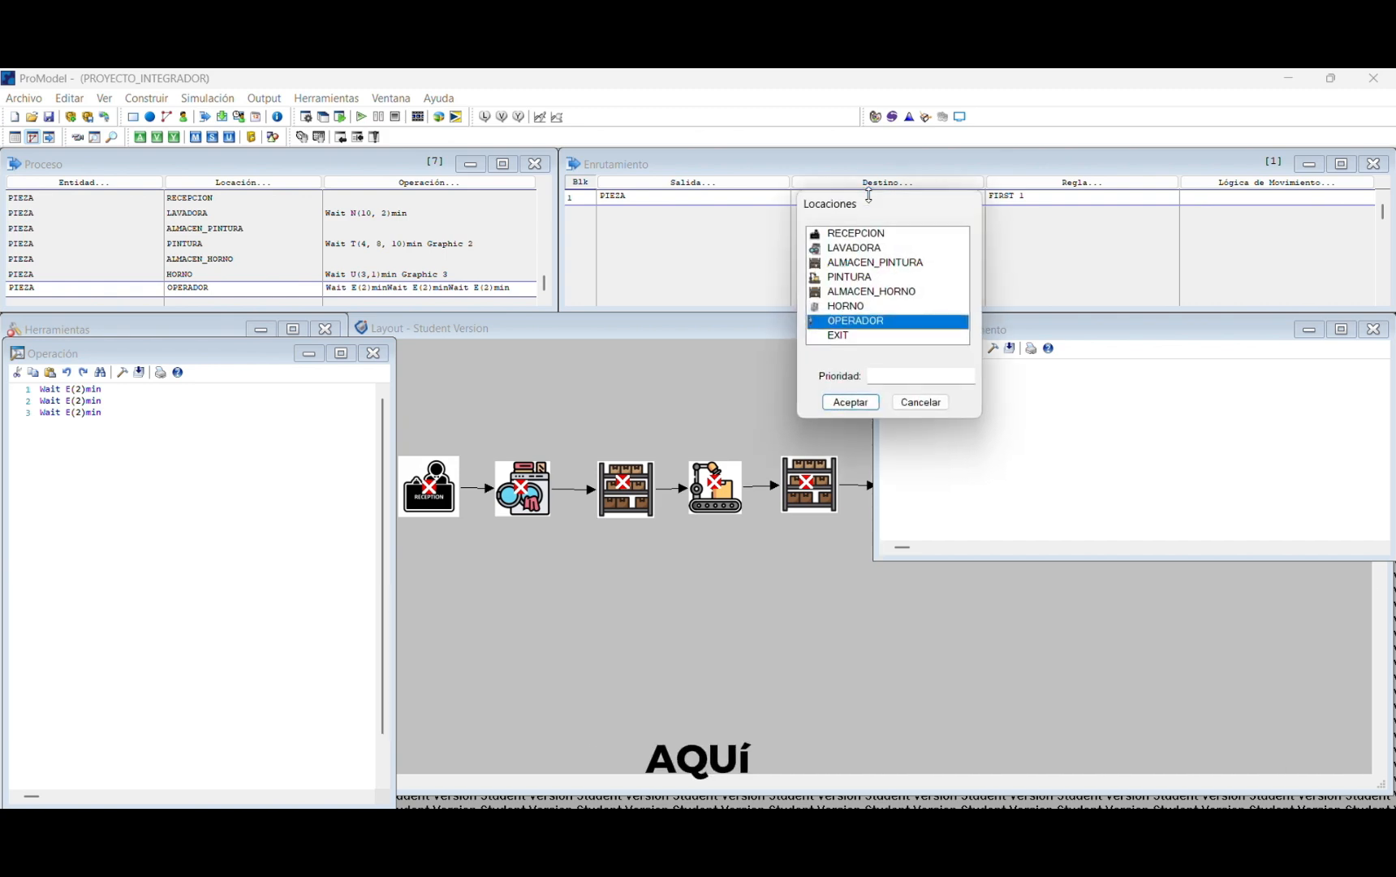
pyautogui.click(844, 336)
pyautogui.click(849, 401)
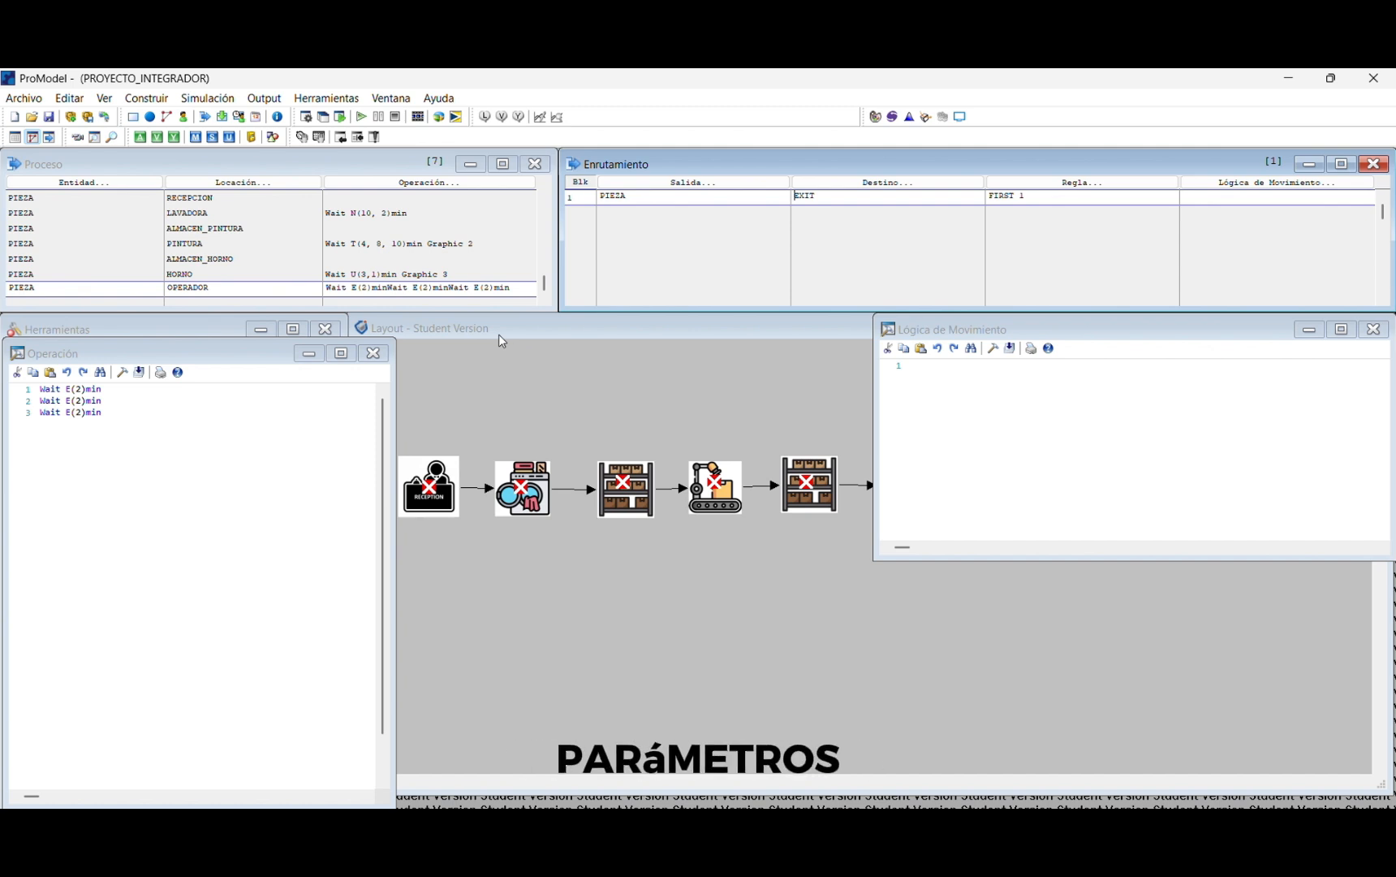
# Step: Bring the layout window to the front and reposition it to view the whole line of stations
pyautogui.click(500, 334)
pyautogui.moveTo(830, 333); pyautogui.dragTo(647, 257)
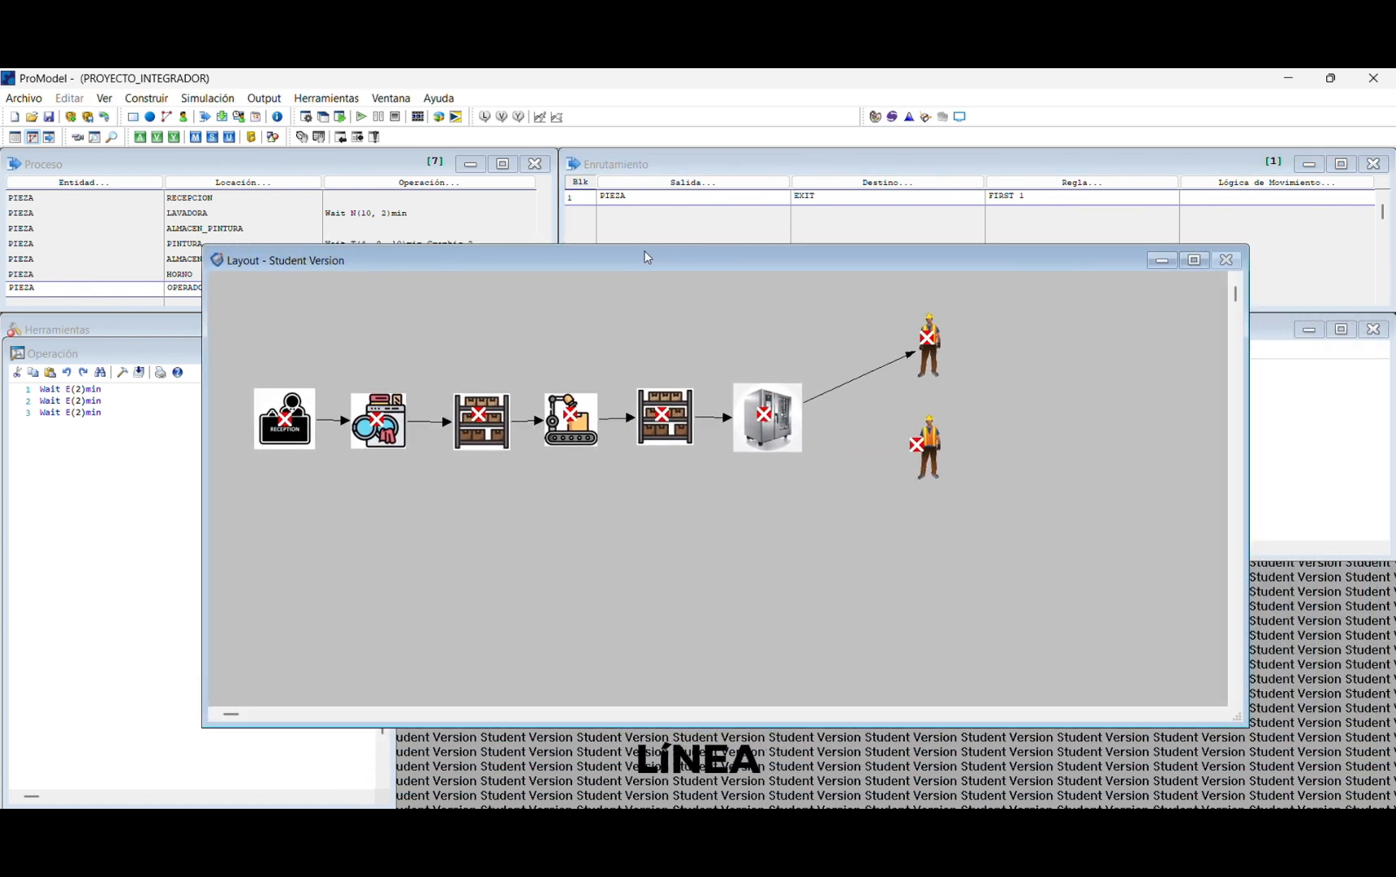
# Step: Set the simulation options to a run time of 2160 hours with 3 replications
pyautogui.click(207, 97)
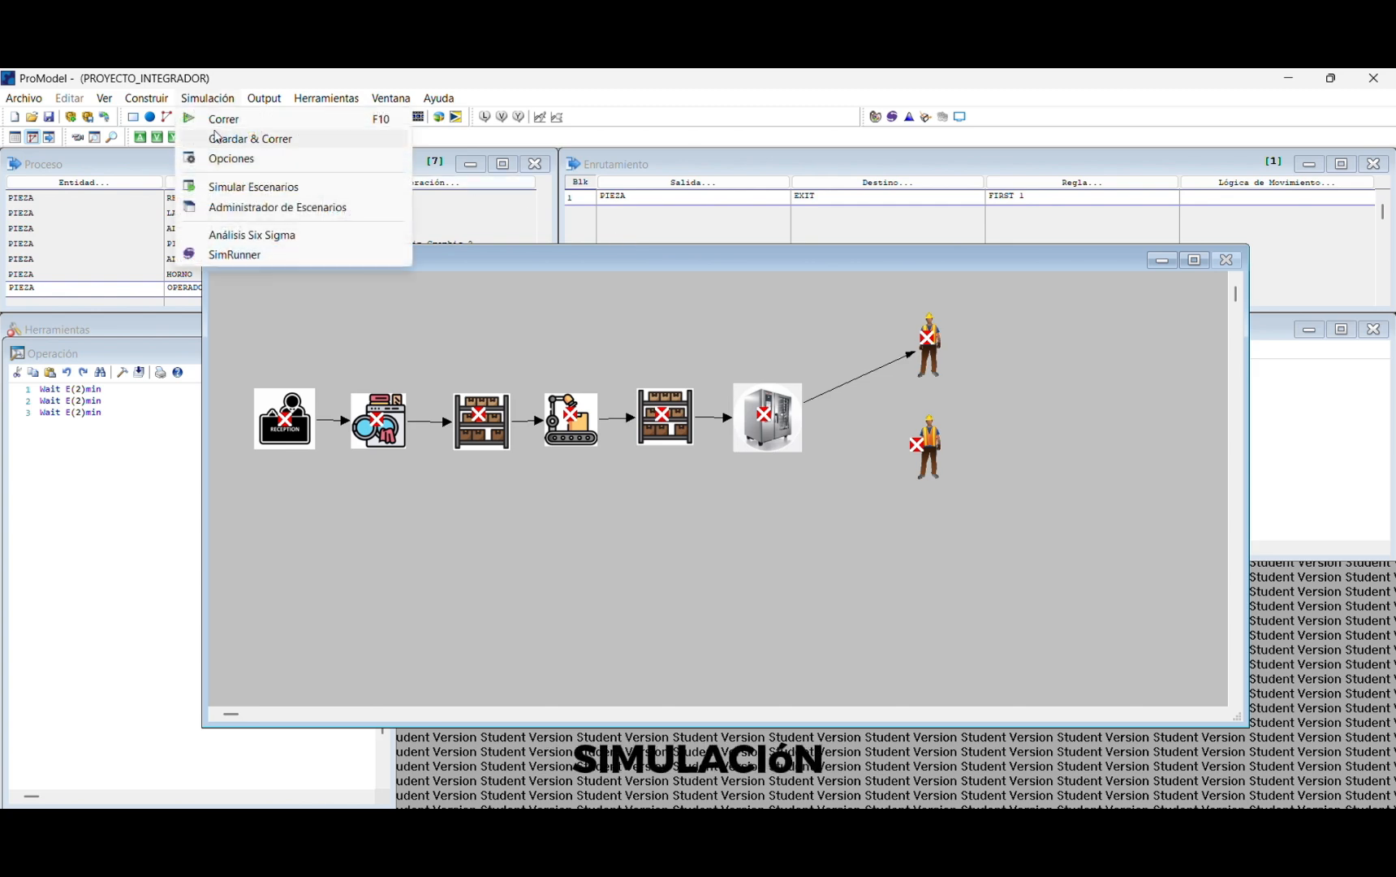
pyautogui.click(230, 159)
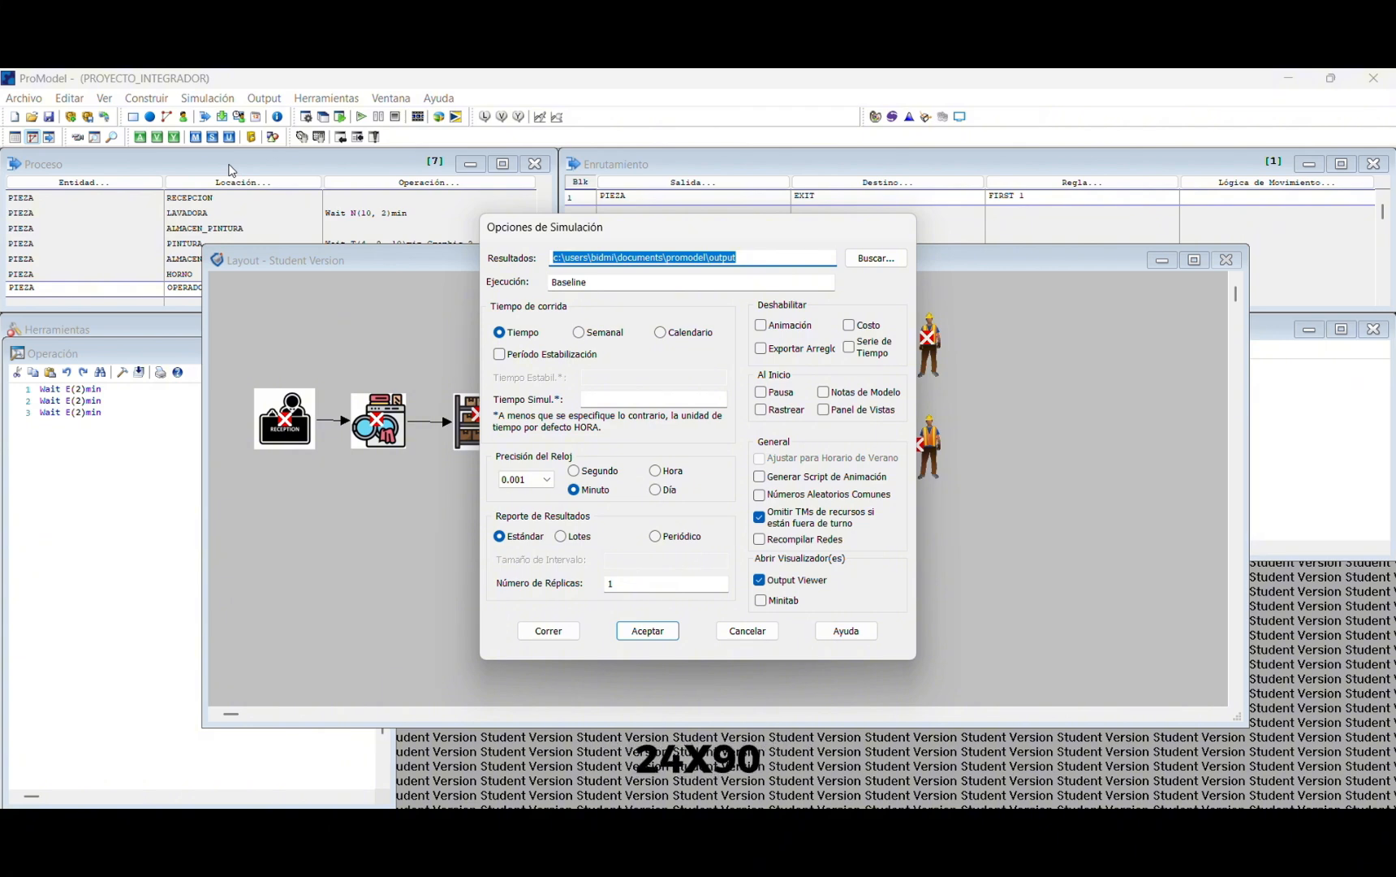
pyautogui.click(592, 402)
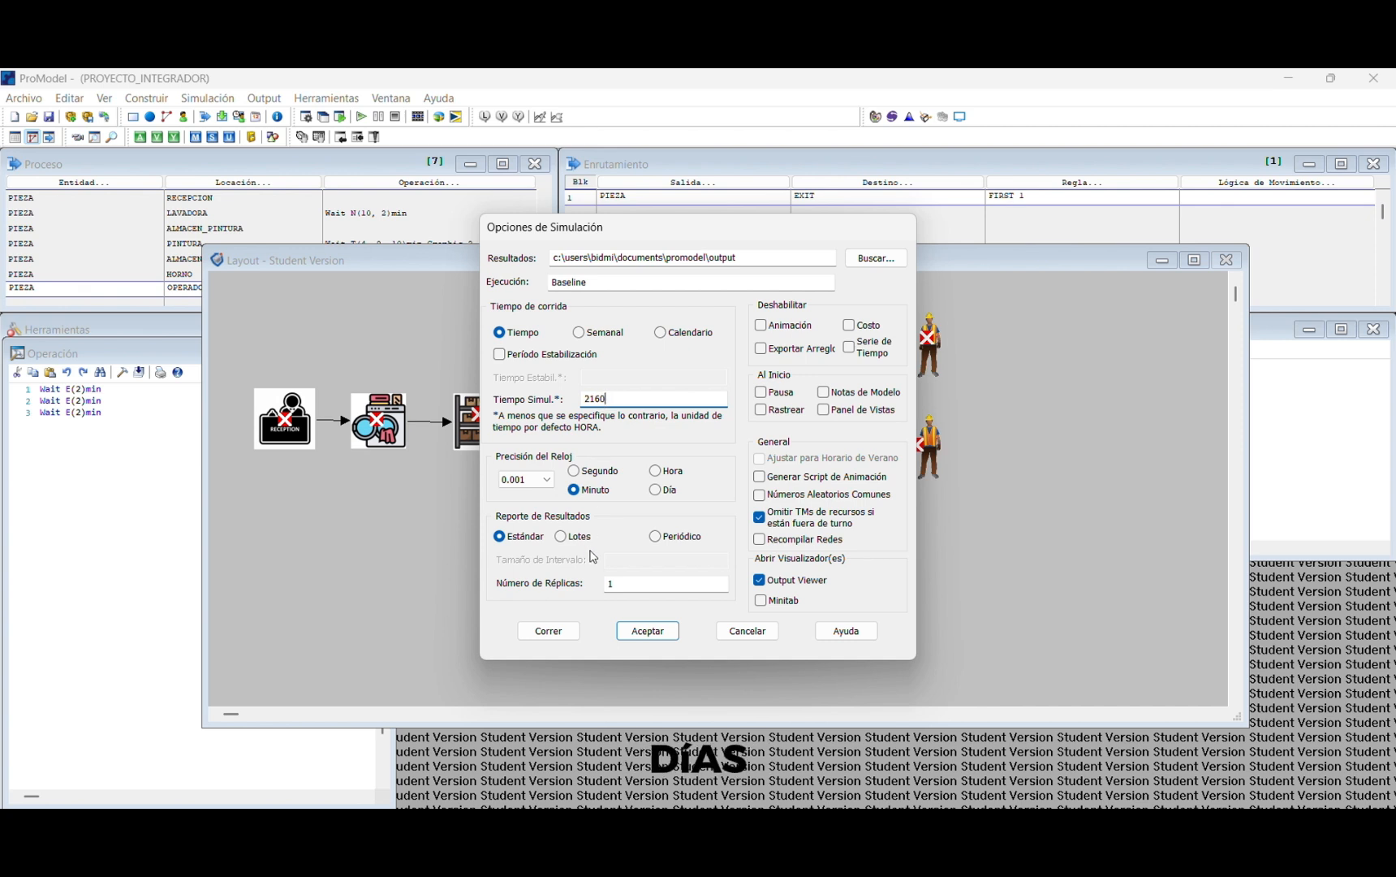
pyautogui.click(638, 583)
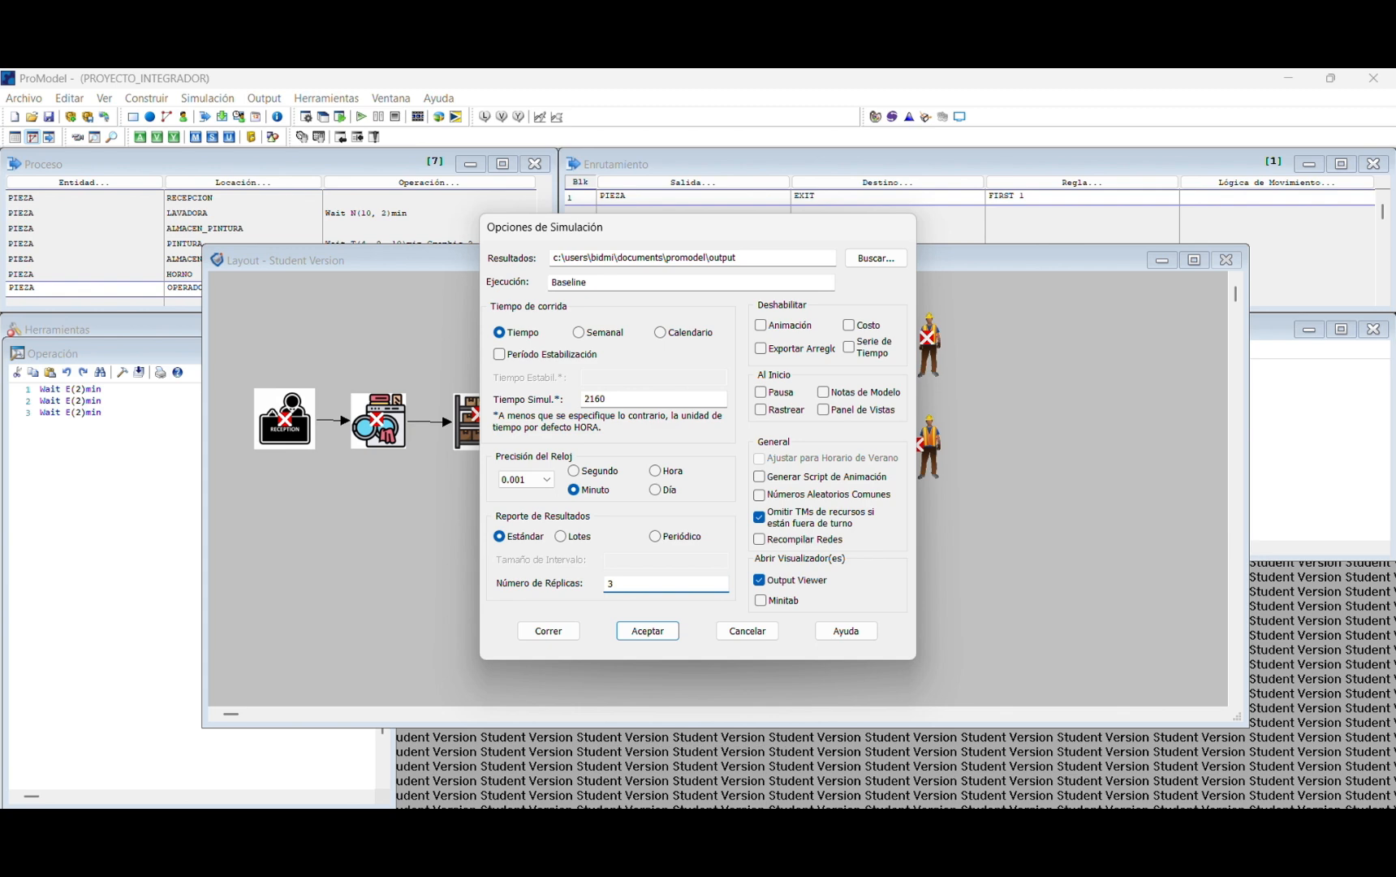
pyautogui.click(638, 633)
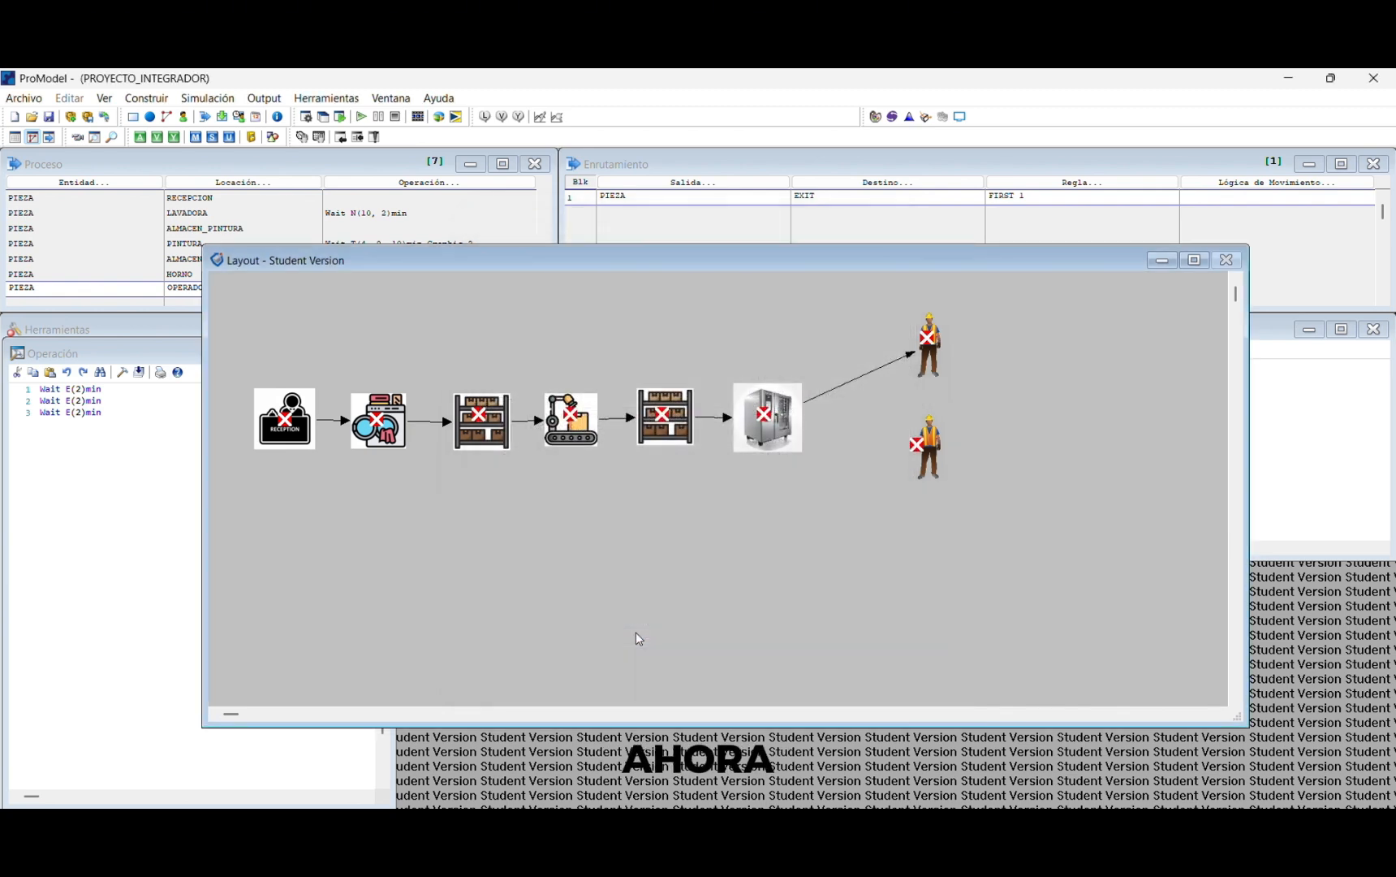
# Step: Run the simulation, saving the model as OPERACIONESLINEA in the VIDEO folder inside Descargas
pyautogui.click(361, 118)
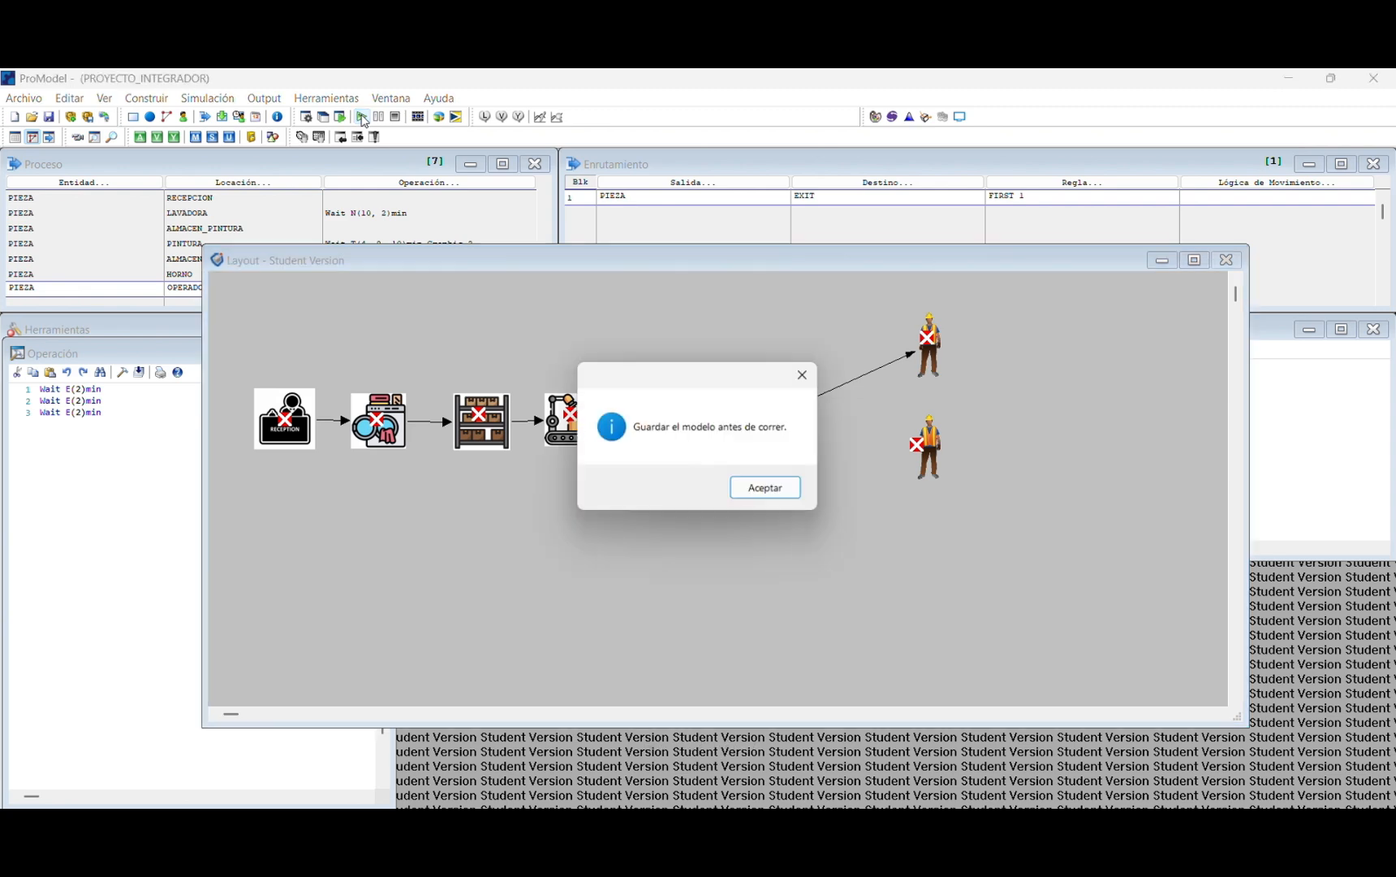
pyautogui.click(761, 491)
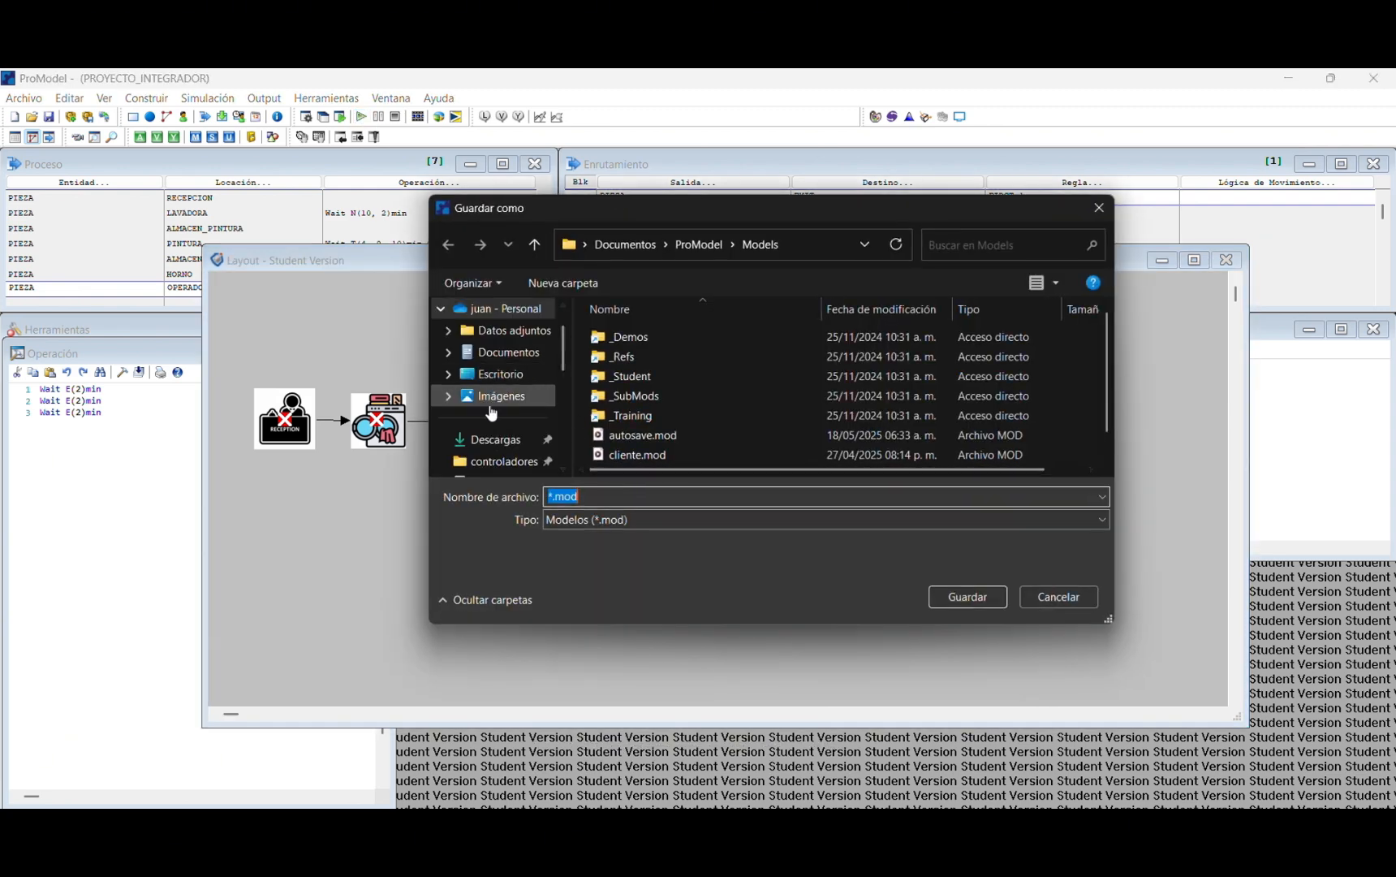
pyautogui.click(491, 440)
pyautogui.click(641, 378)
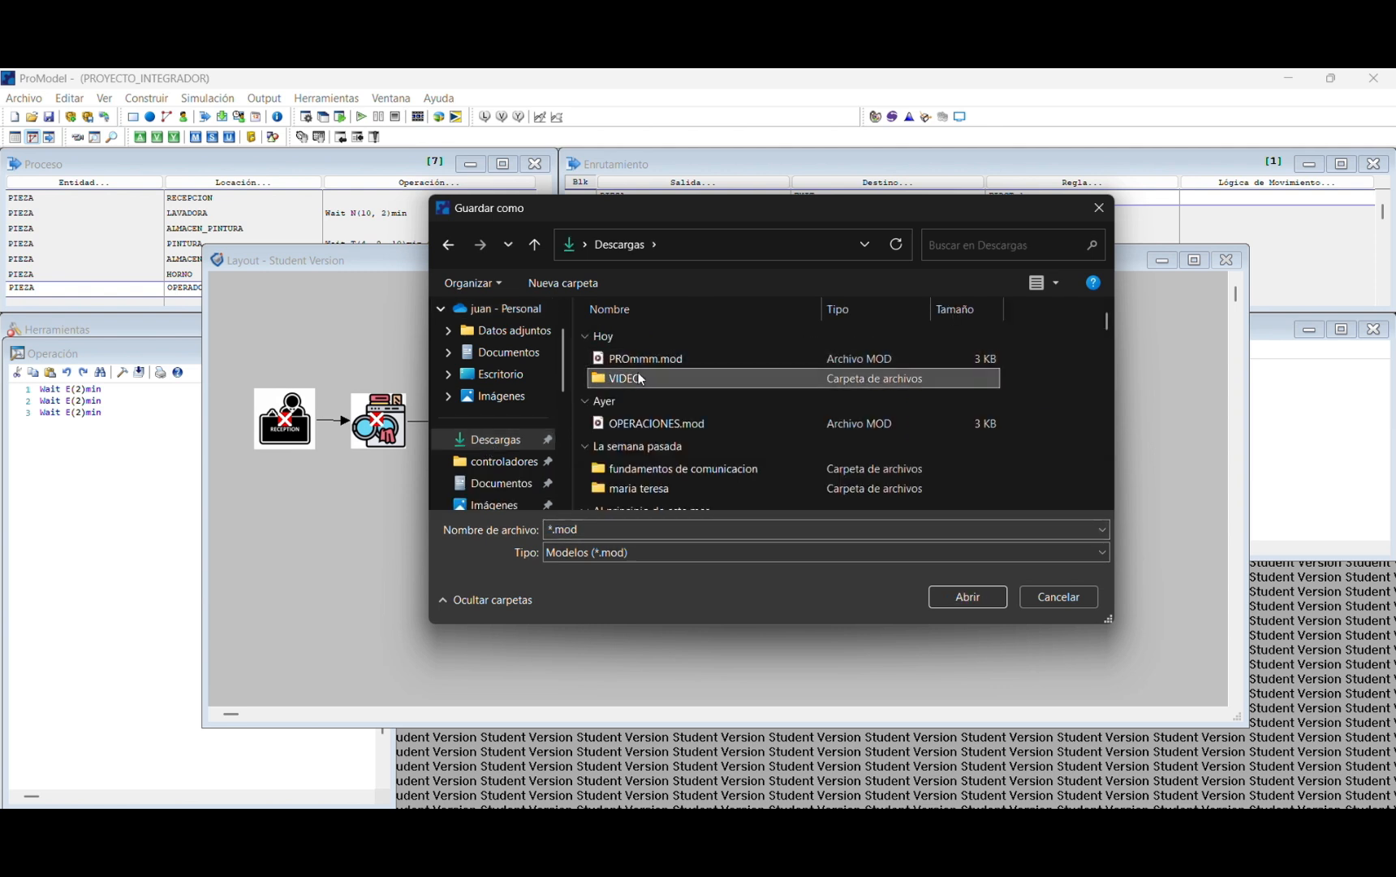
pyautogui.doubleClick(638, 376)
pyautogui.click(603, 528)
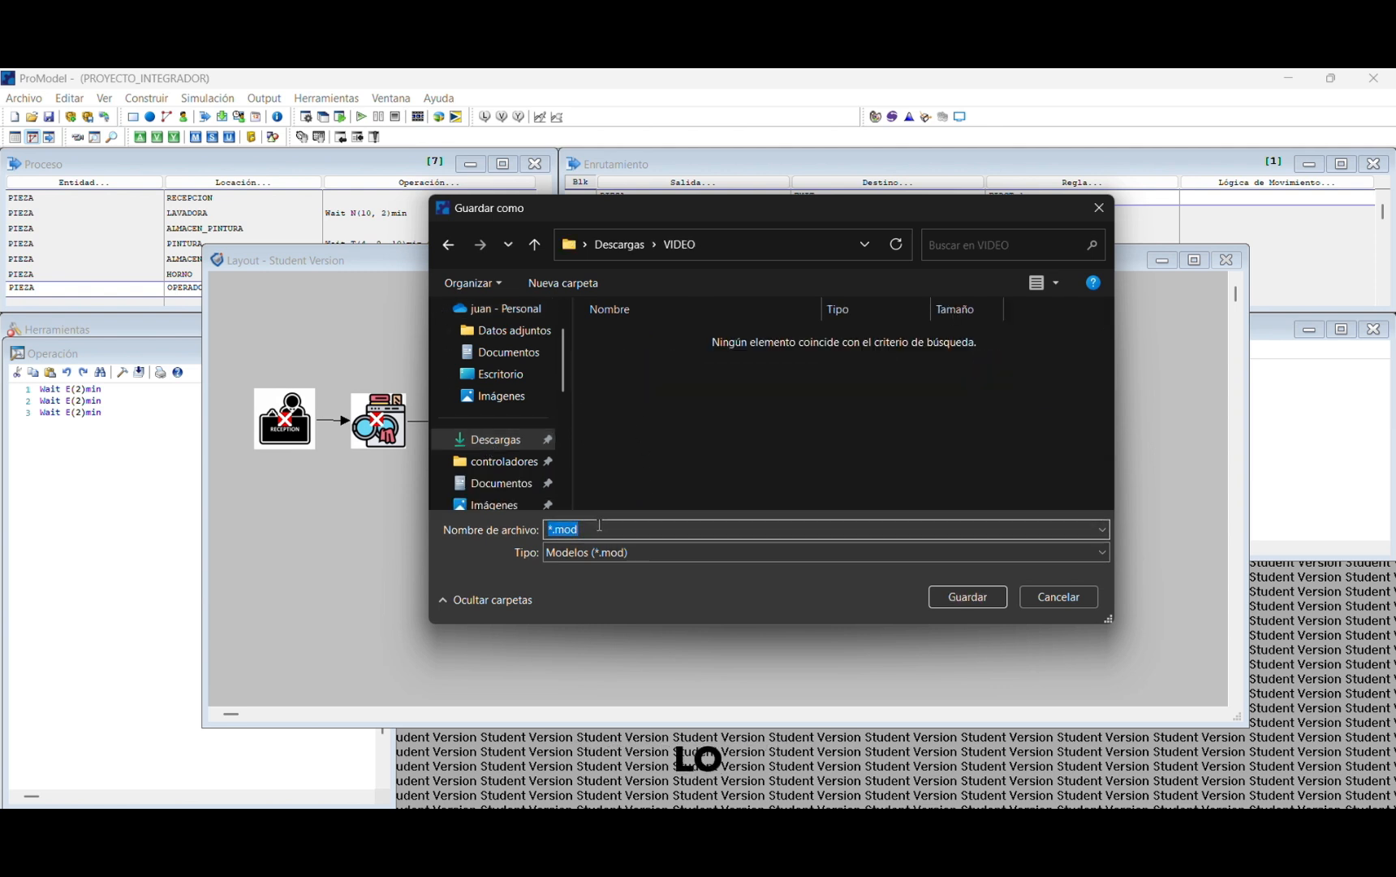
pyautogui.write('OPERACIONESLINEA')
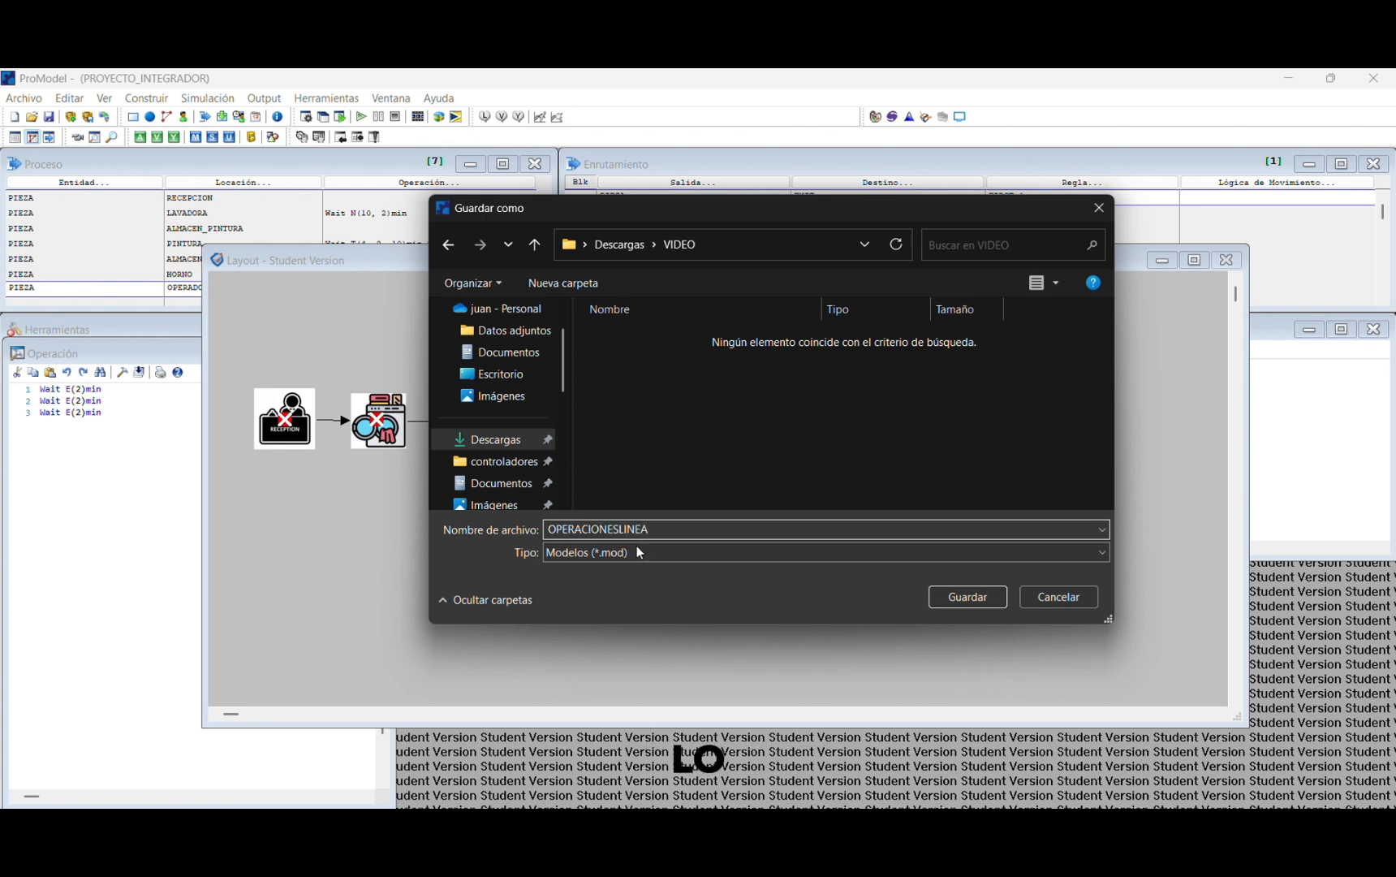
pyautogui.click(960, 604)
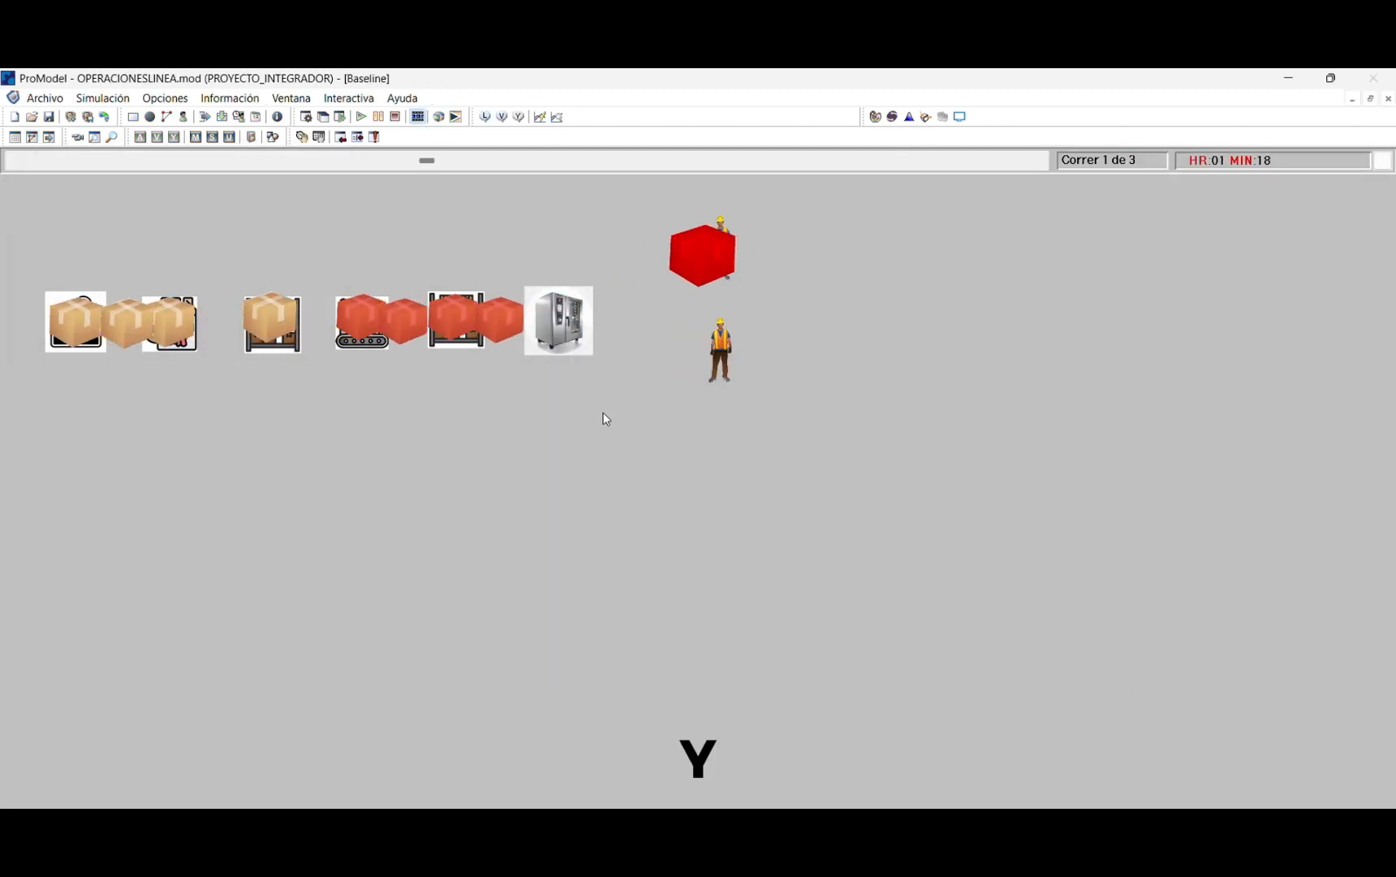
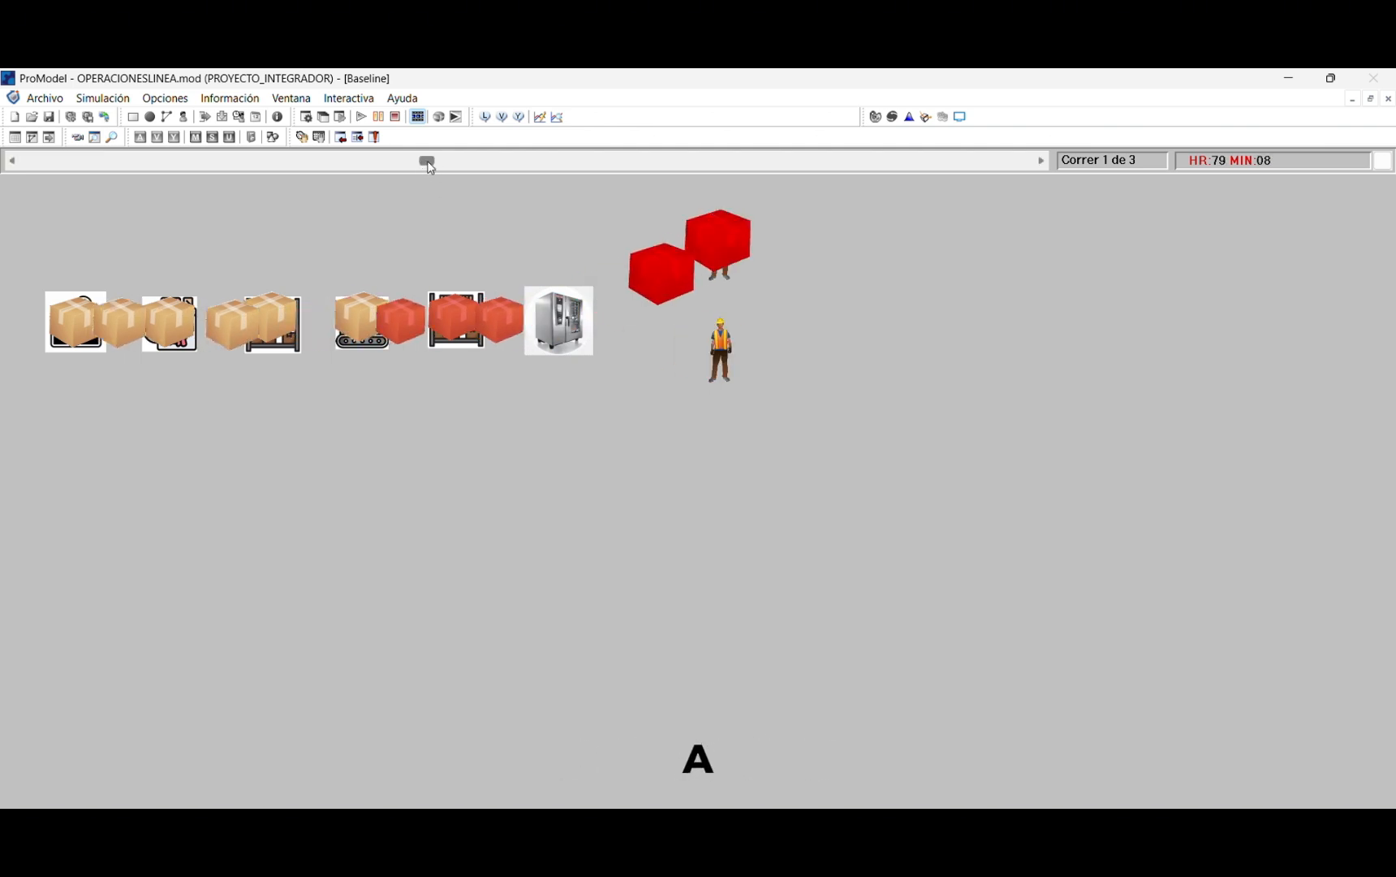
# Step: Speed up the running animation to near its maximum and set the simulation clock to show hours only
pyautogui.moveTo(458, 162); pyautogui.dragTo(888, 180)
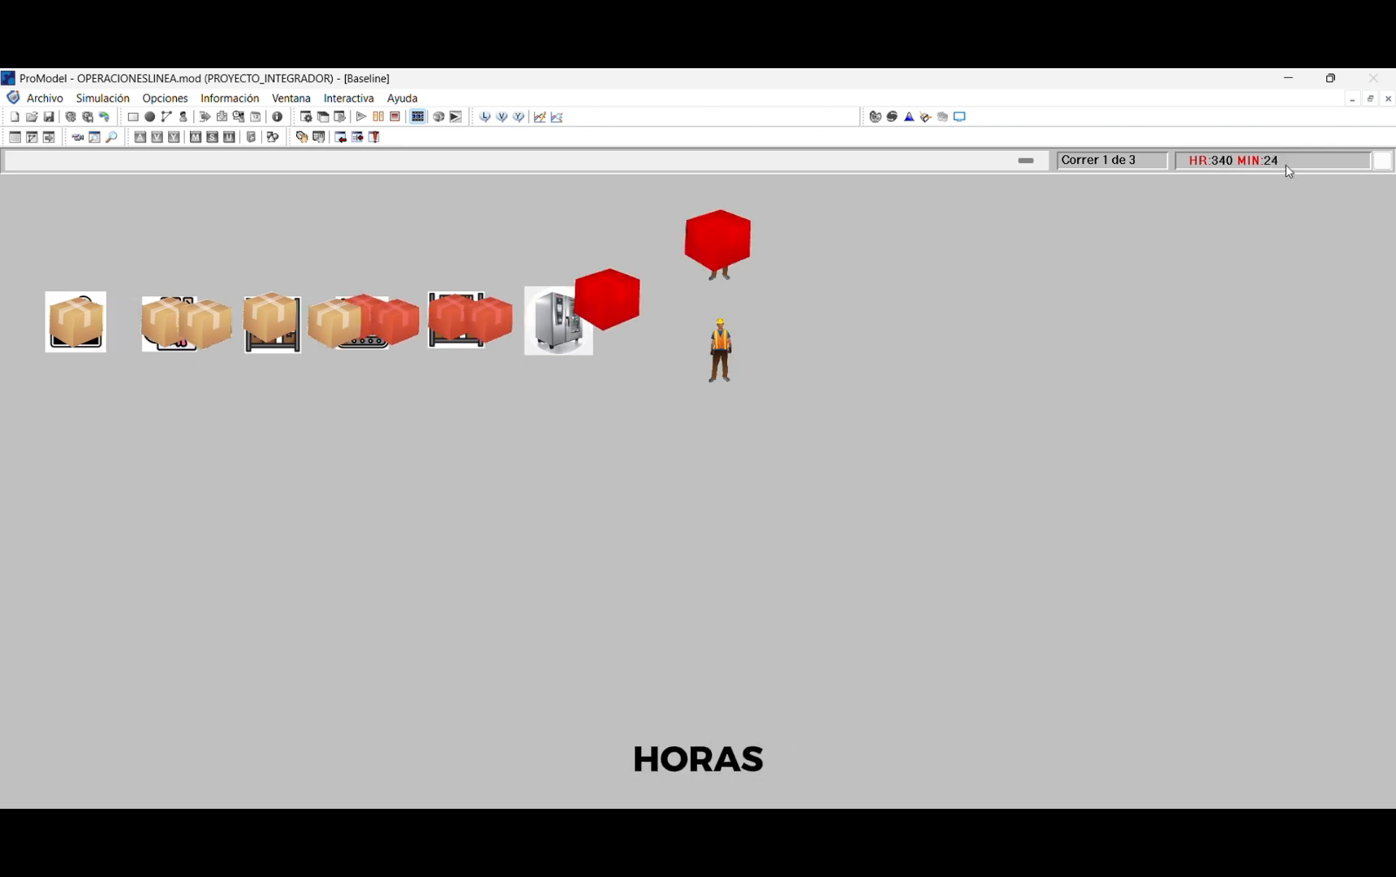
pyautogui.click(1263, 166)
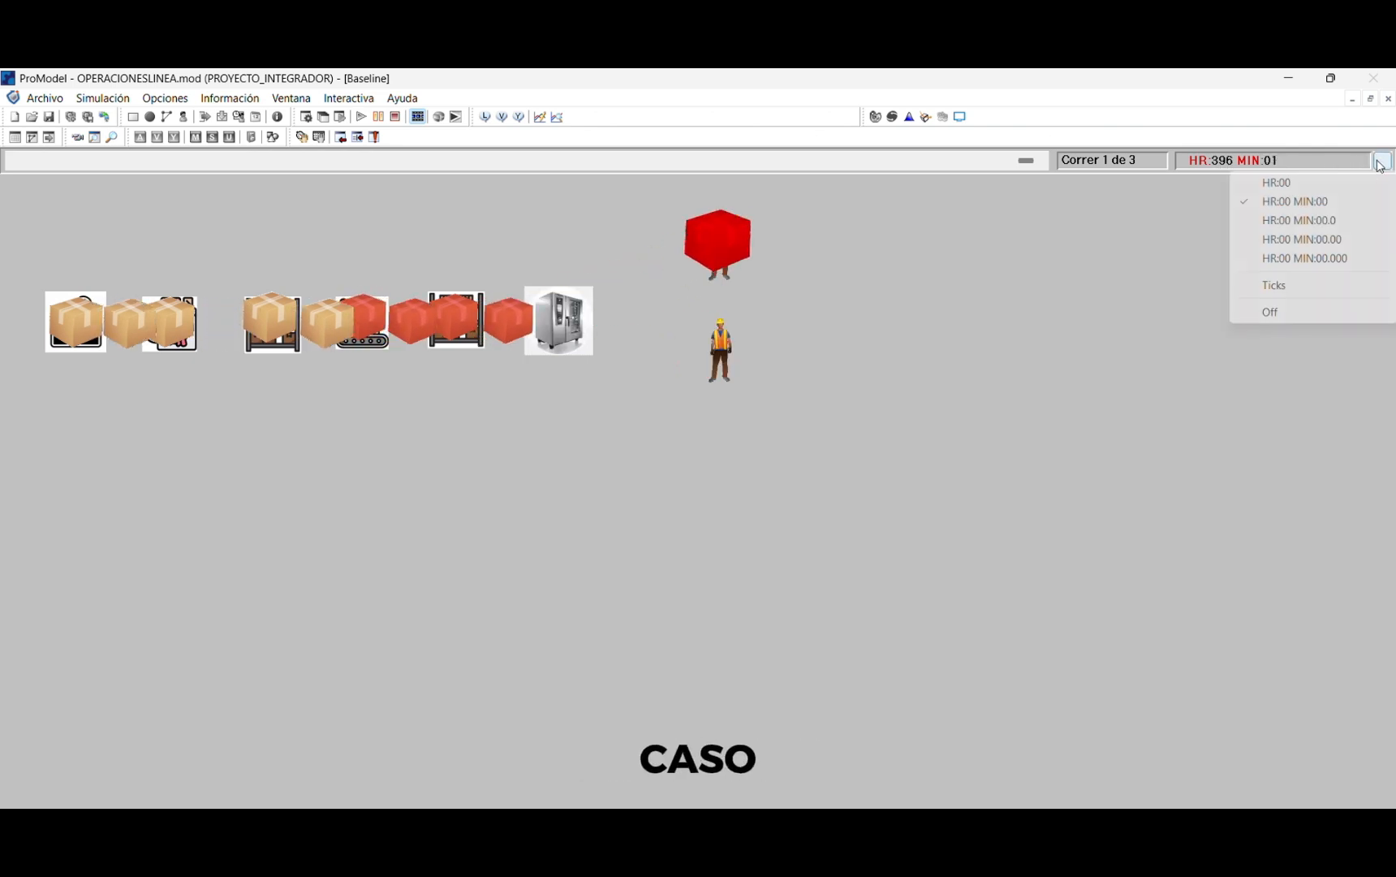
pyautogui.click(1264, 181)
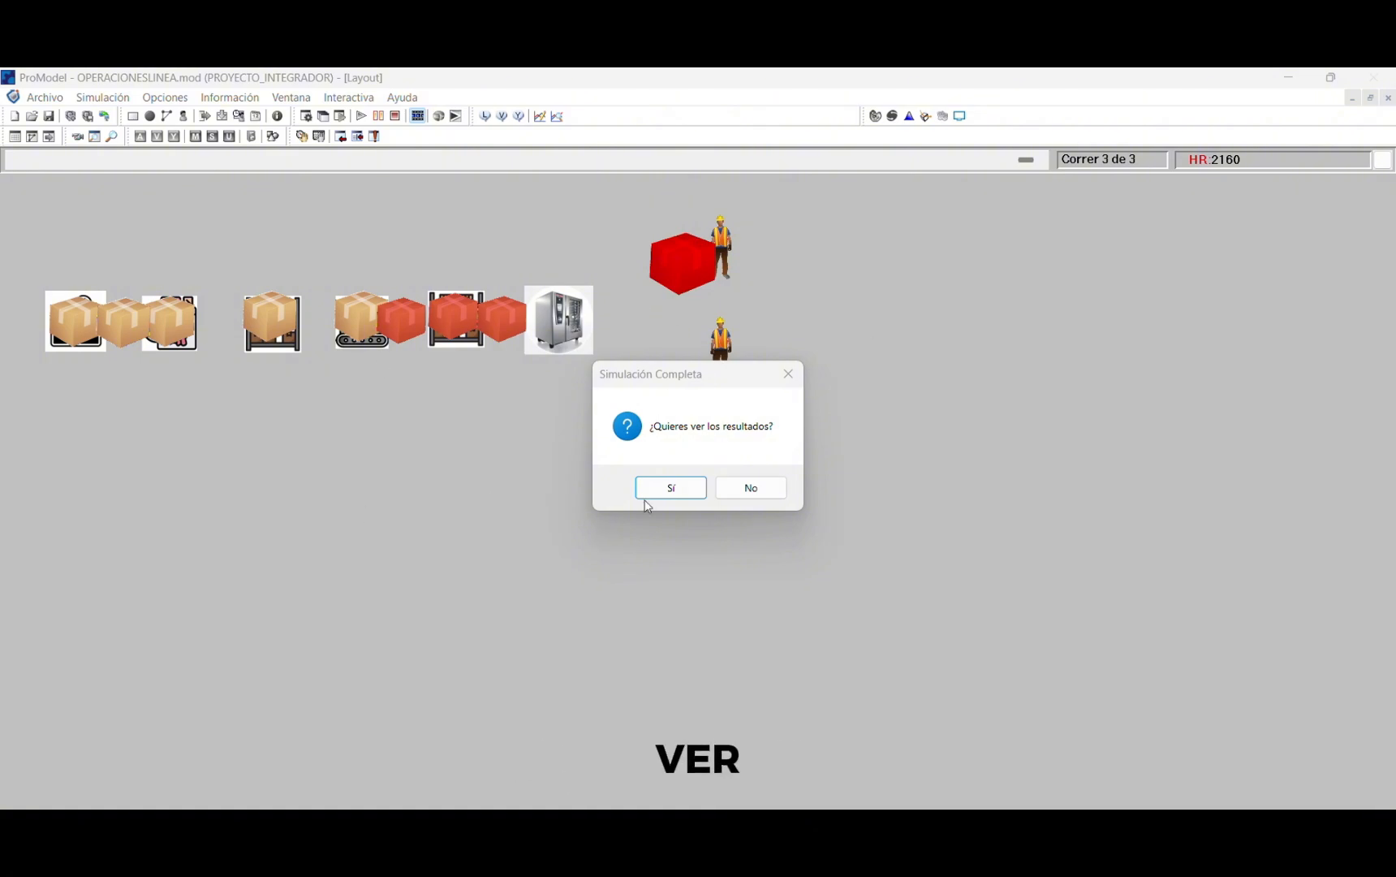
# Step: Open the results of the completed simulation and examine the PIEZA entity states, including its blocked percentage
pyautogui.click(672, 487)
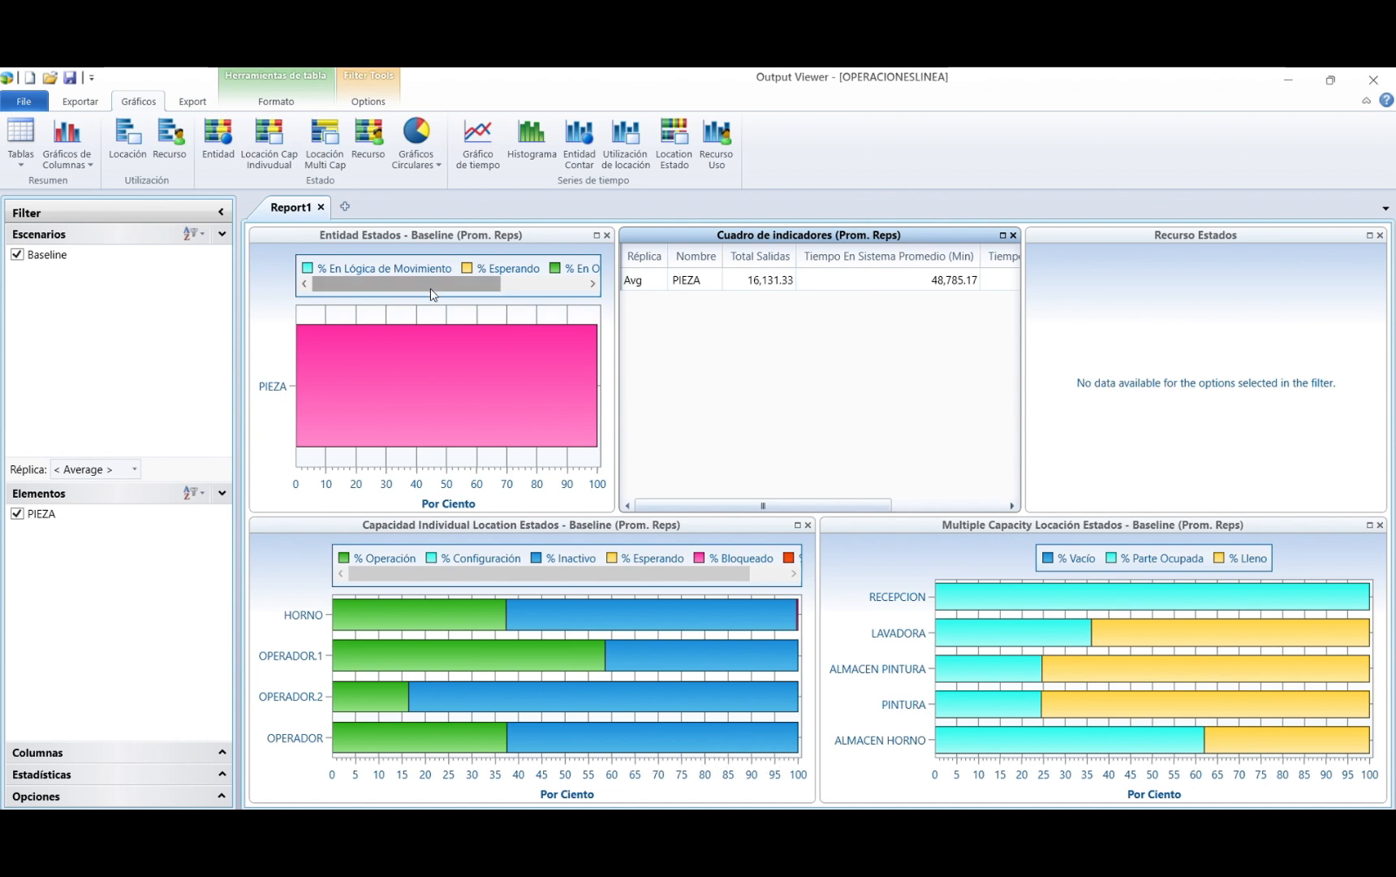
pyautogui.moveTo(429, 285); pyautogui.dragTo(548, 279)
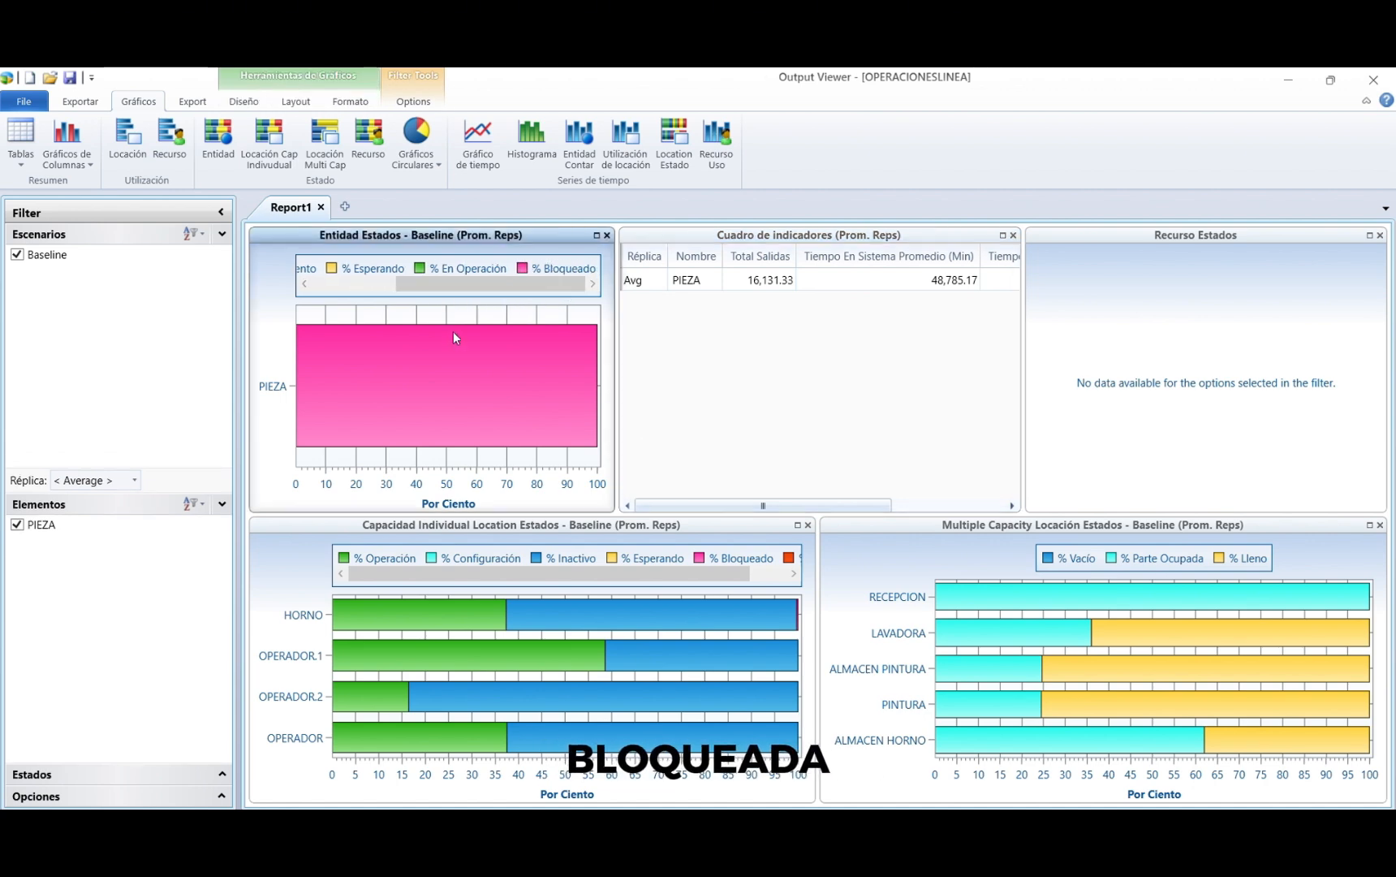
pyautogui.moveTo(457, 284); pyautogui.dragTo(374, 282)
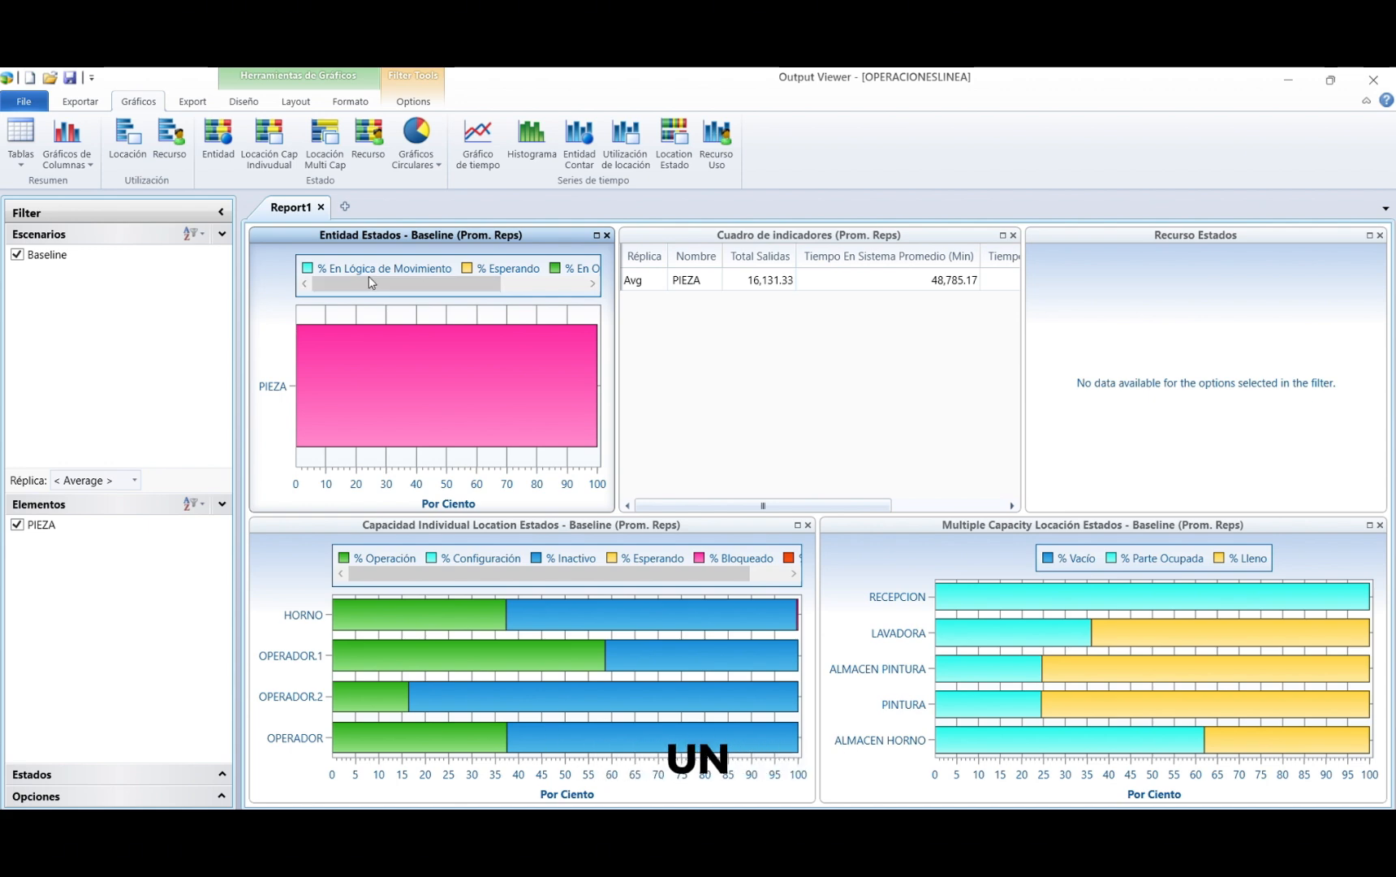
pyautogui.moveTo(394, 288)
pyautogui.mouseDown()
pyautogui.moveTo(456, 287)
pyautogui.moveTo(403, 282)
pyautogui.mouseUp()
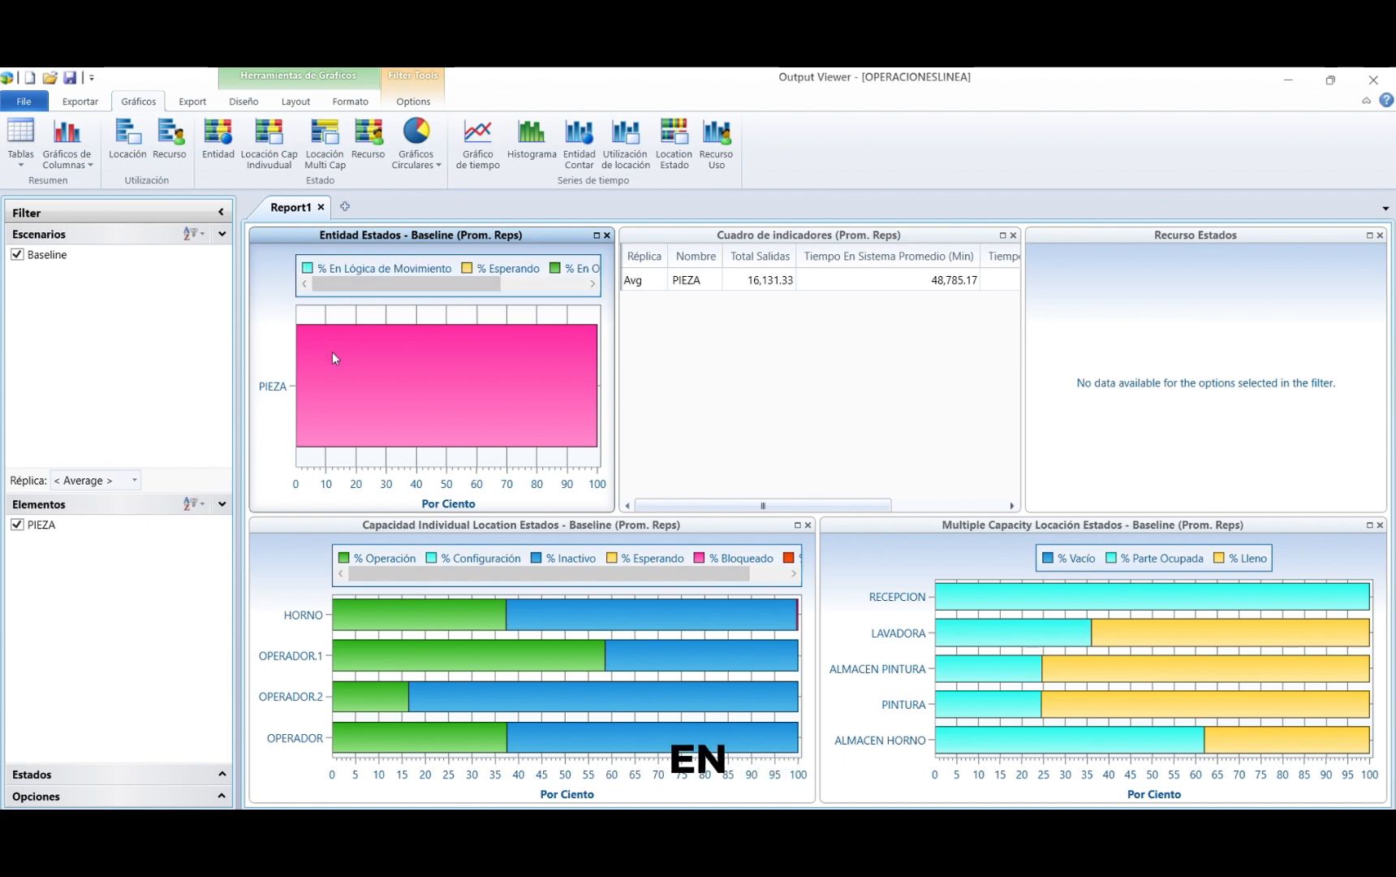
pyautogui.moveTo(403, 285); pyautogui.dragTo(487, 284)
pyautogui.moveTo(553, 371)
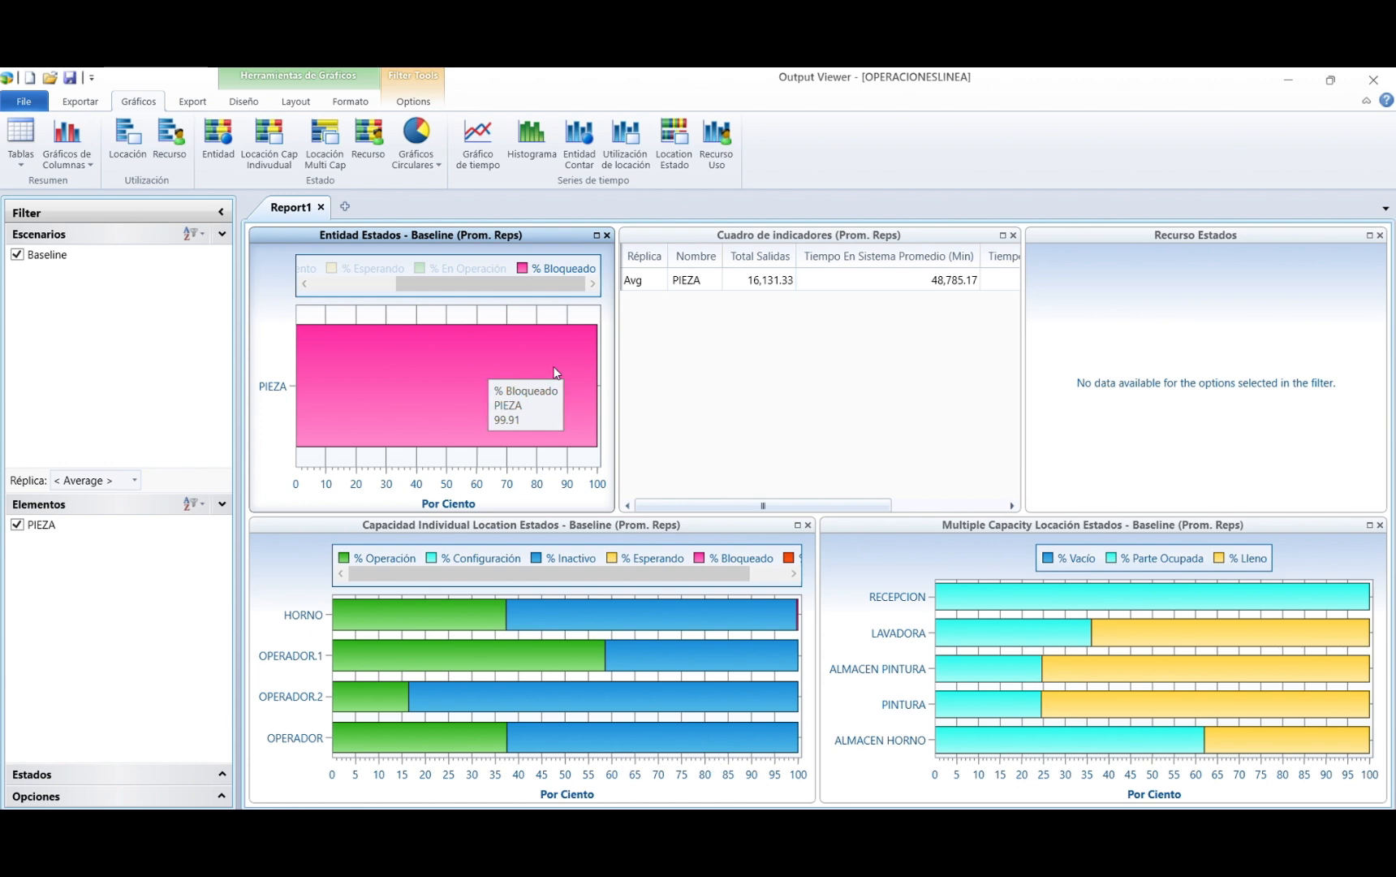
# Step: Examine the operation and idle percentages of HORNO, OPERADOR.1 and OPERADOR.2 in the single-capacity location states chart
pyautogui.moveTo(393, 617)
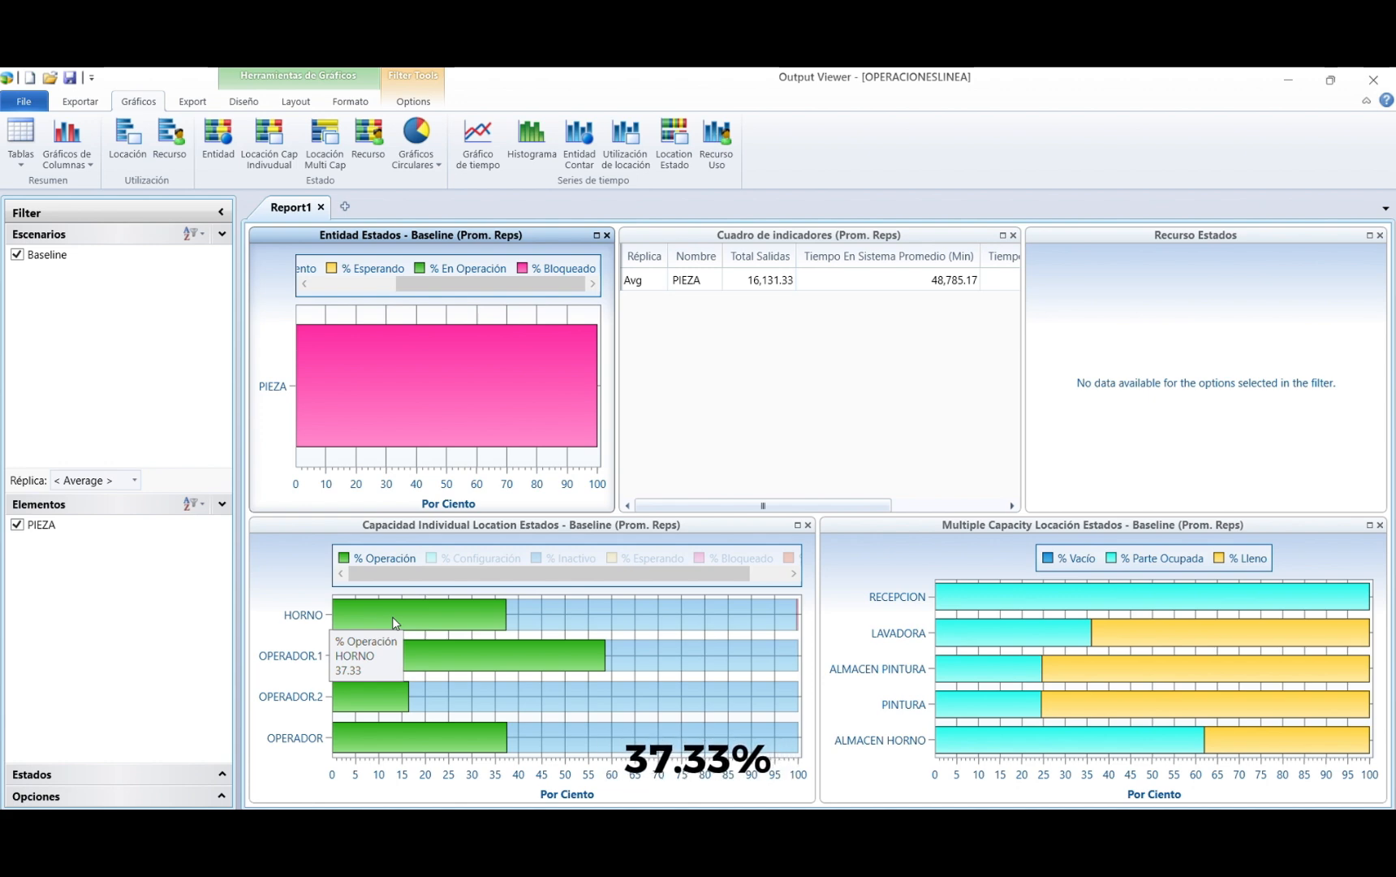
pyautogui.moveTo(566, 617)
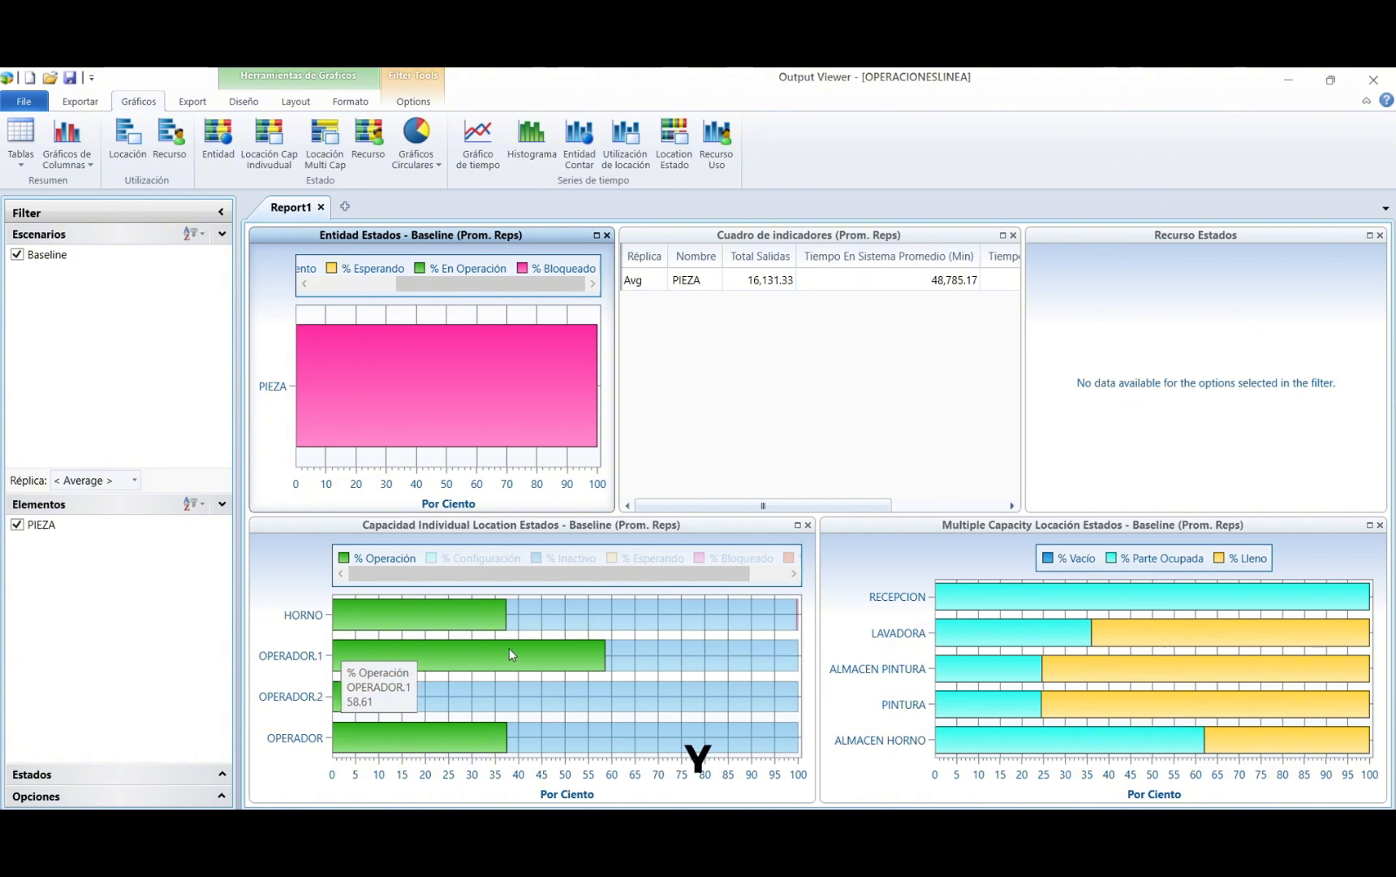
pyautogui.moveTo(634, 655)
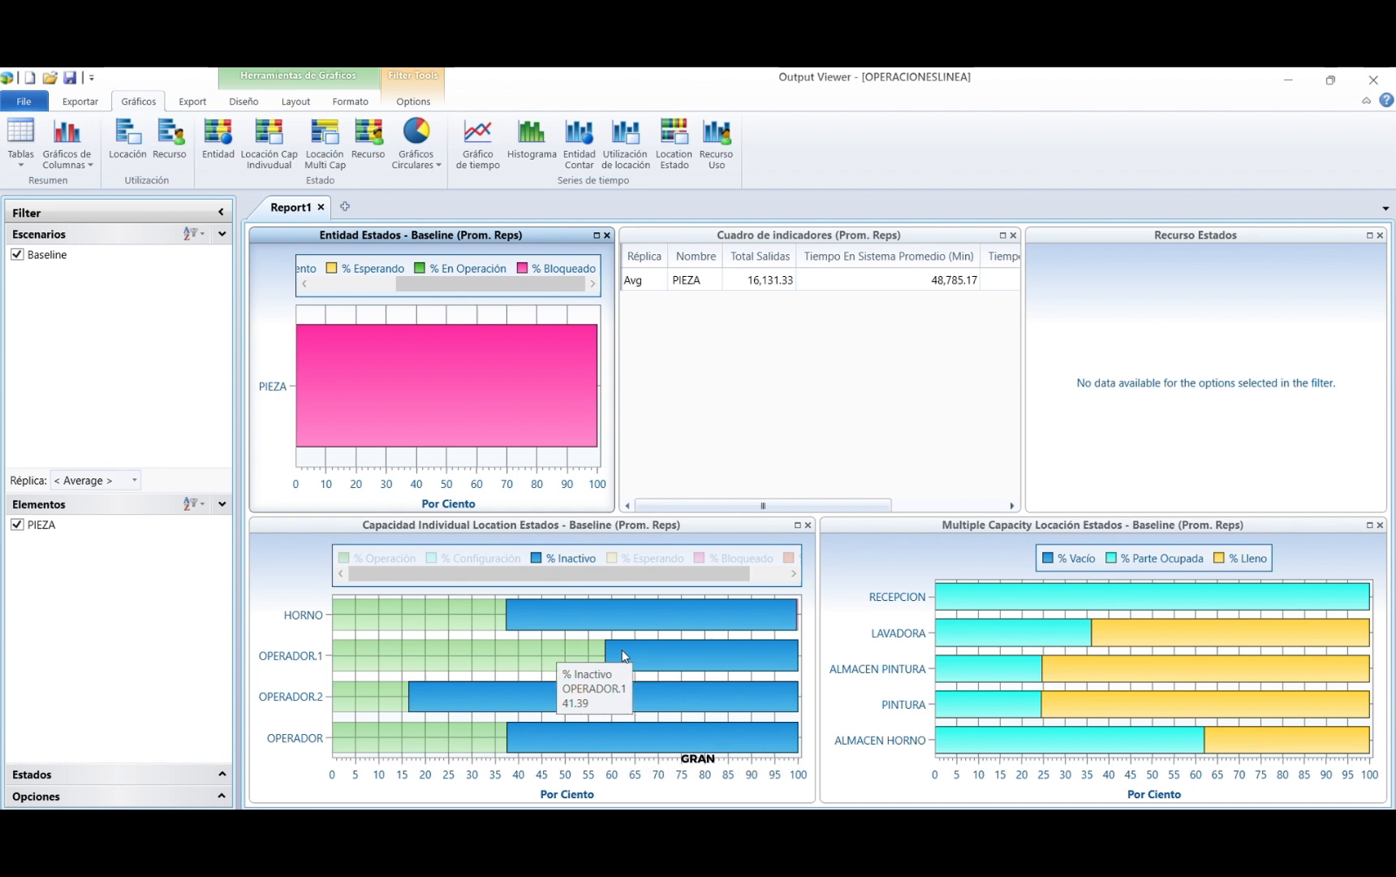
pyautogui.moveTo(369, 700)
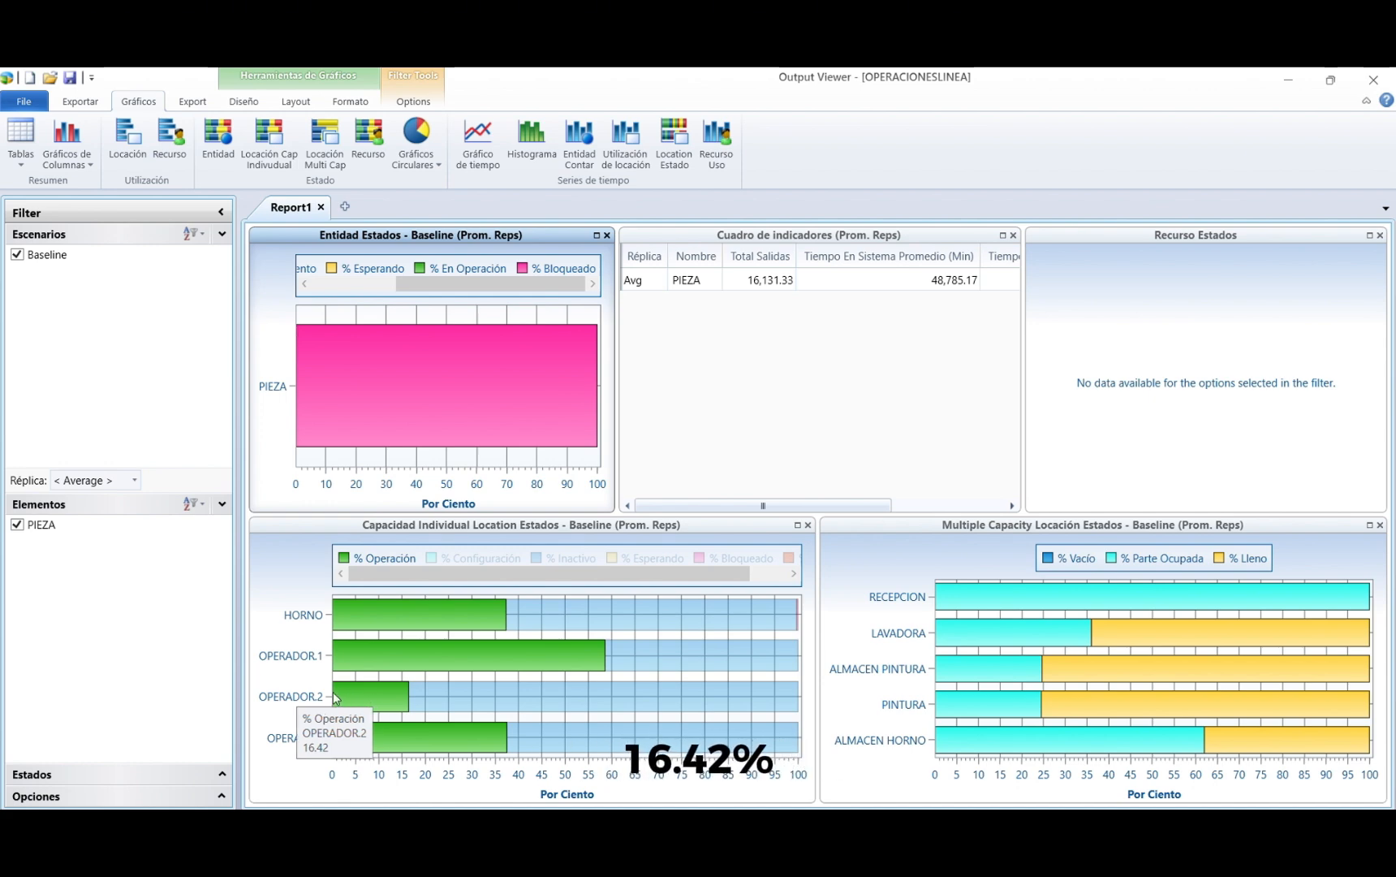
pyautogui.moveTo(460, 688)
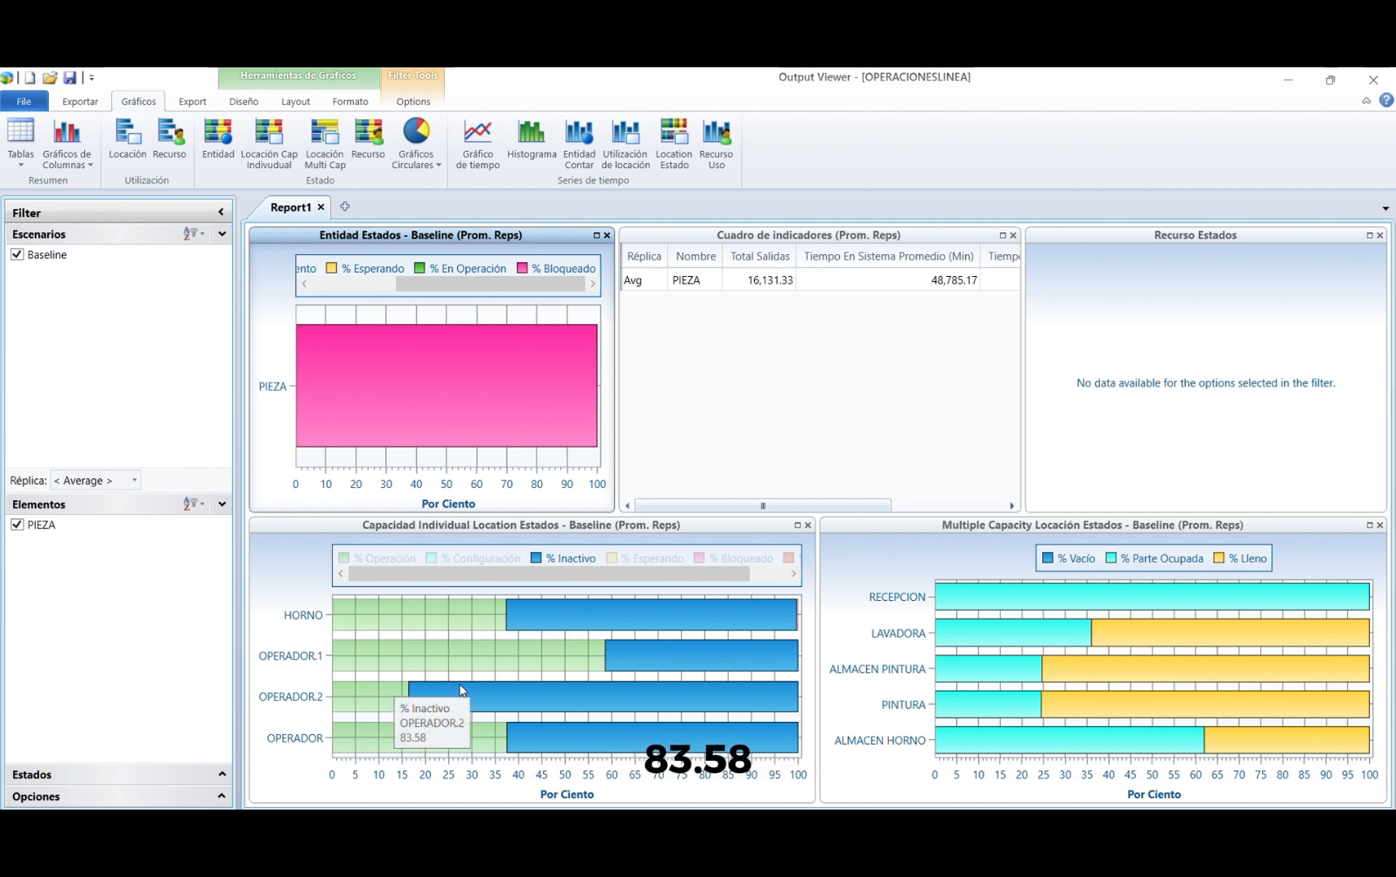
pyautogui.moveTo(358, 661)
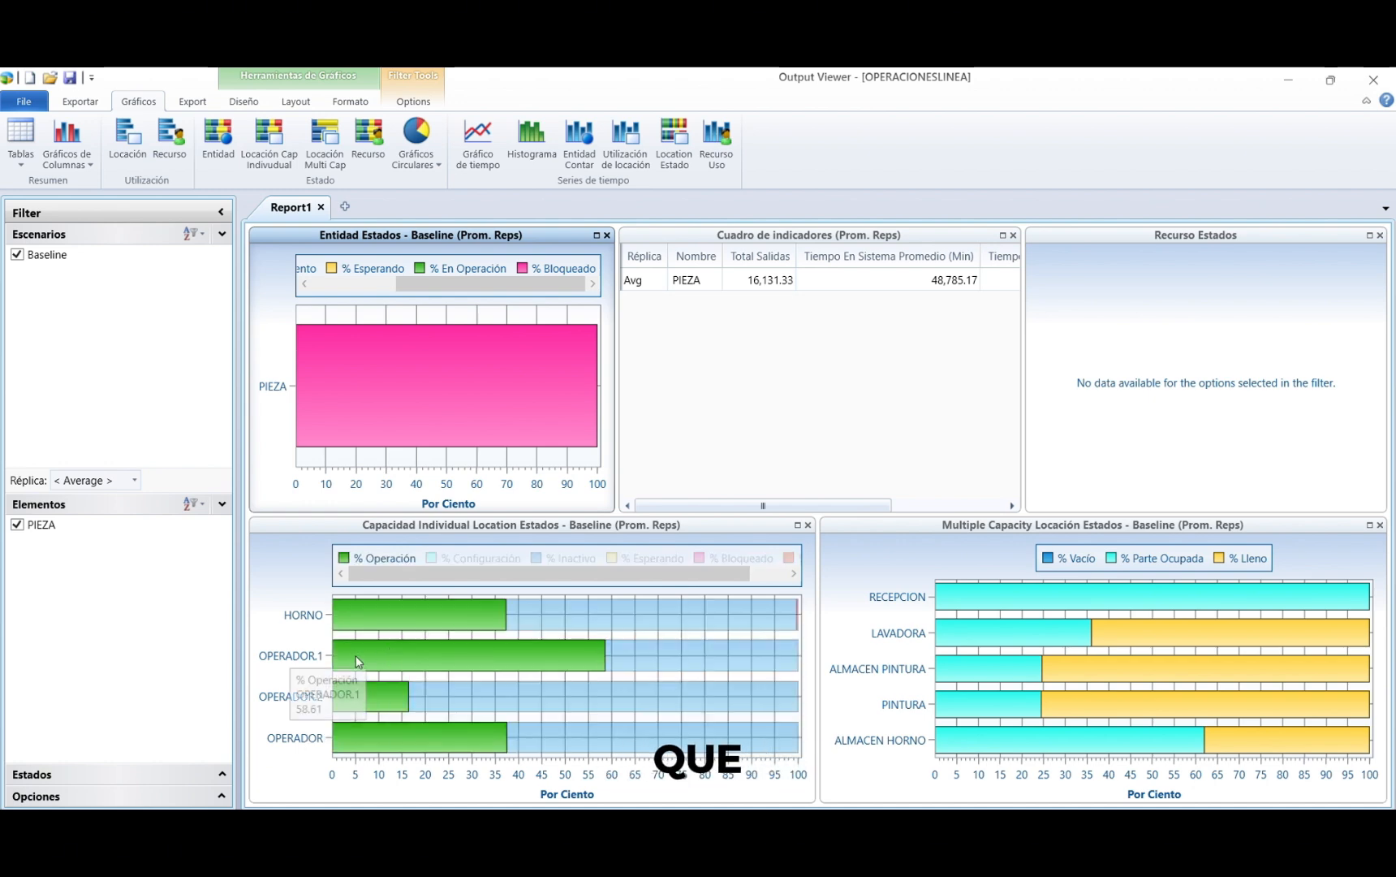
pyautogui.moveTo(389, 632)
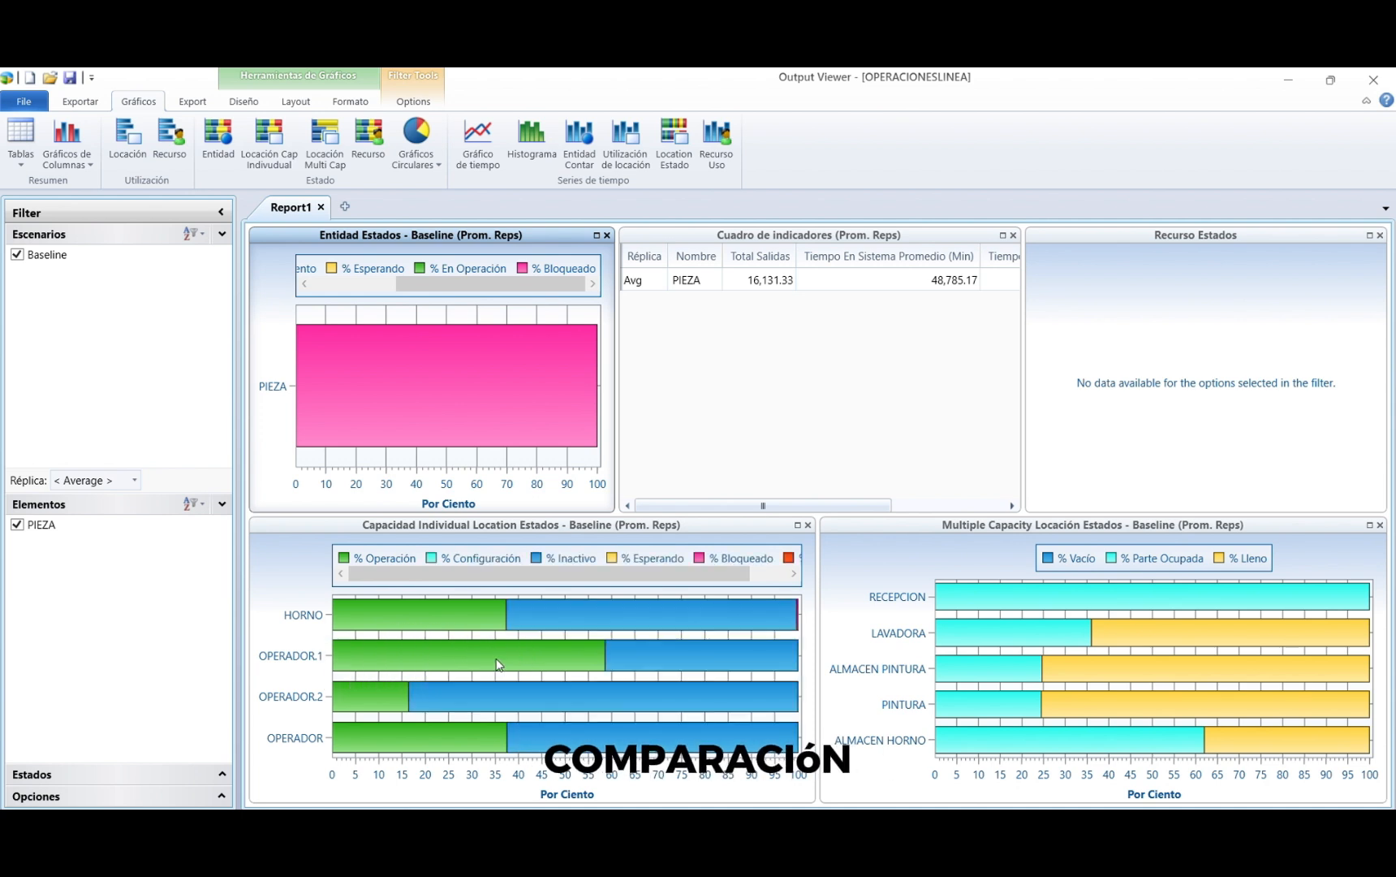
pyautogui.moveTo(470, 617)
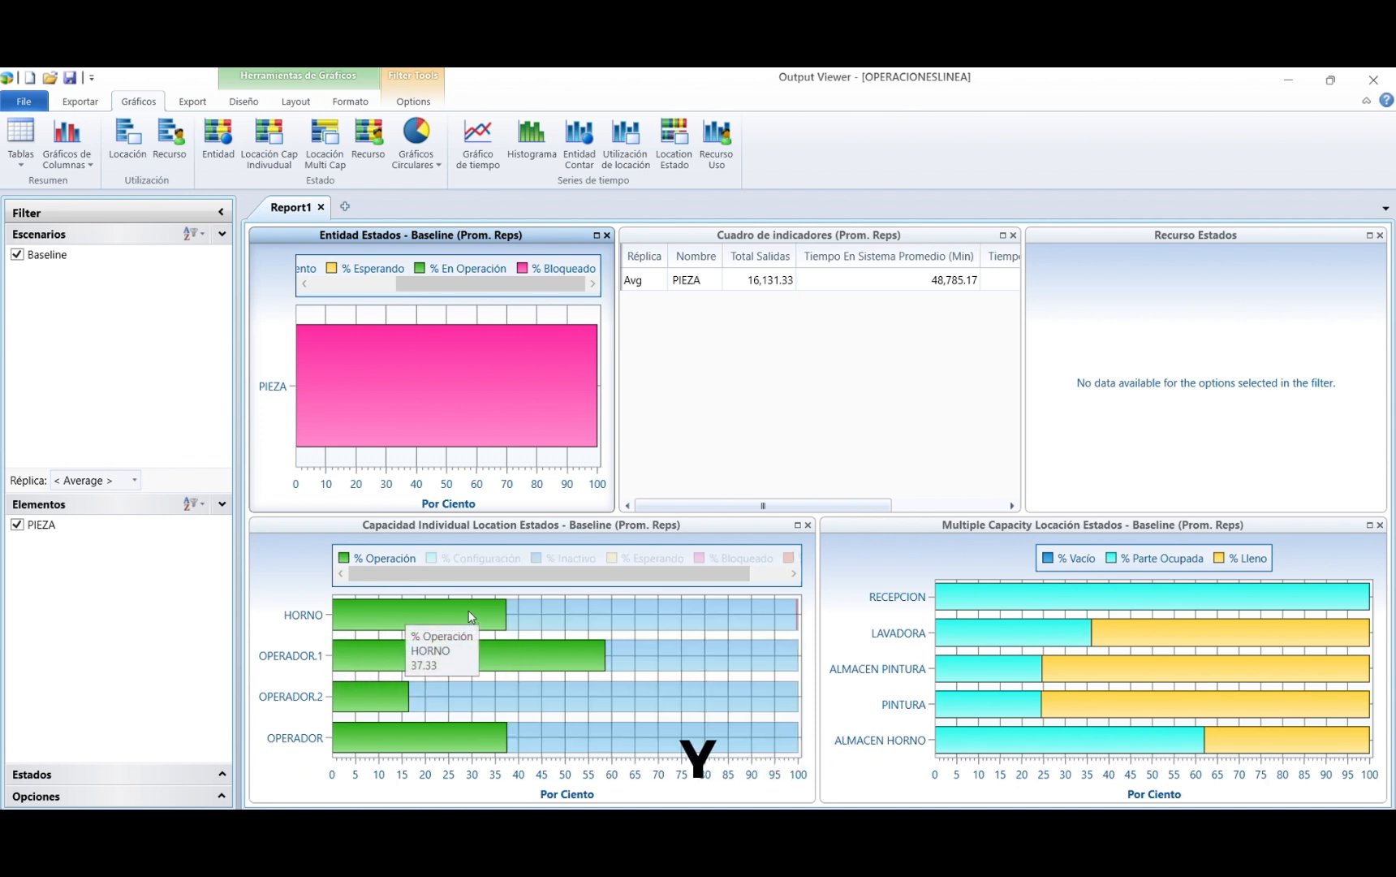
# Step: Examine the partly occupied and full percentages of RECEPCION, LAVADORA, ALMACEN PINTURA, PINTURA and ALMACEN HORNO in the multiple-capacity location states chart
pyautogui.moveTo(756, 506)
pyautogui.mouseDown()
pyautogui.moveTo(801, 506)
pyautogui.moveTo(747, 509)
pyautogui.mouseUp()
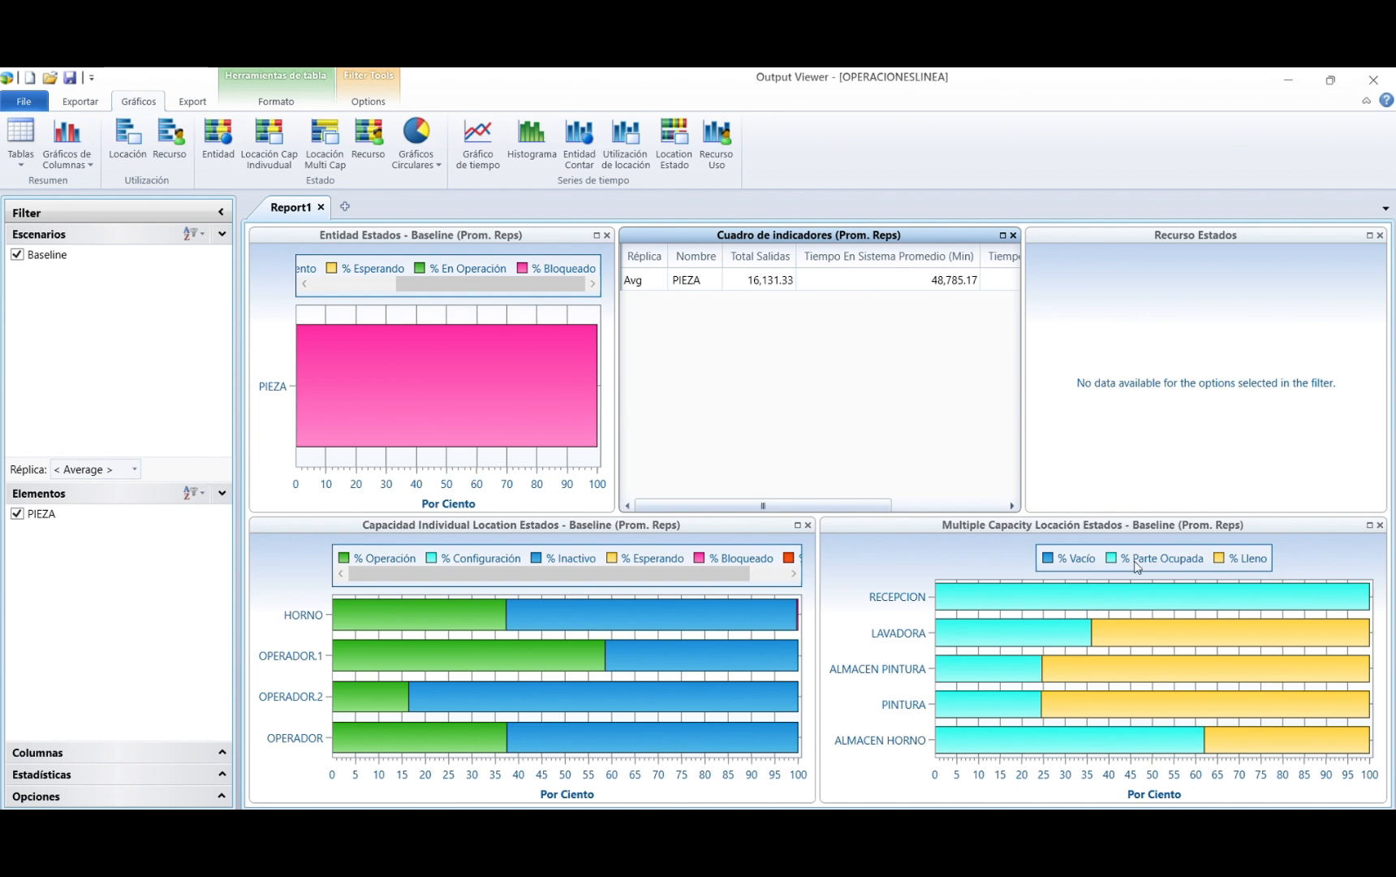
pyautogui.moveTo(1031, 614)
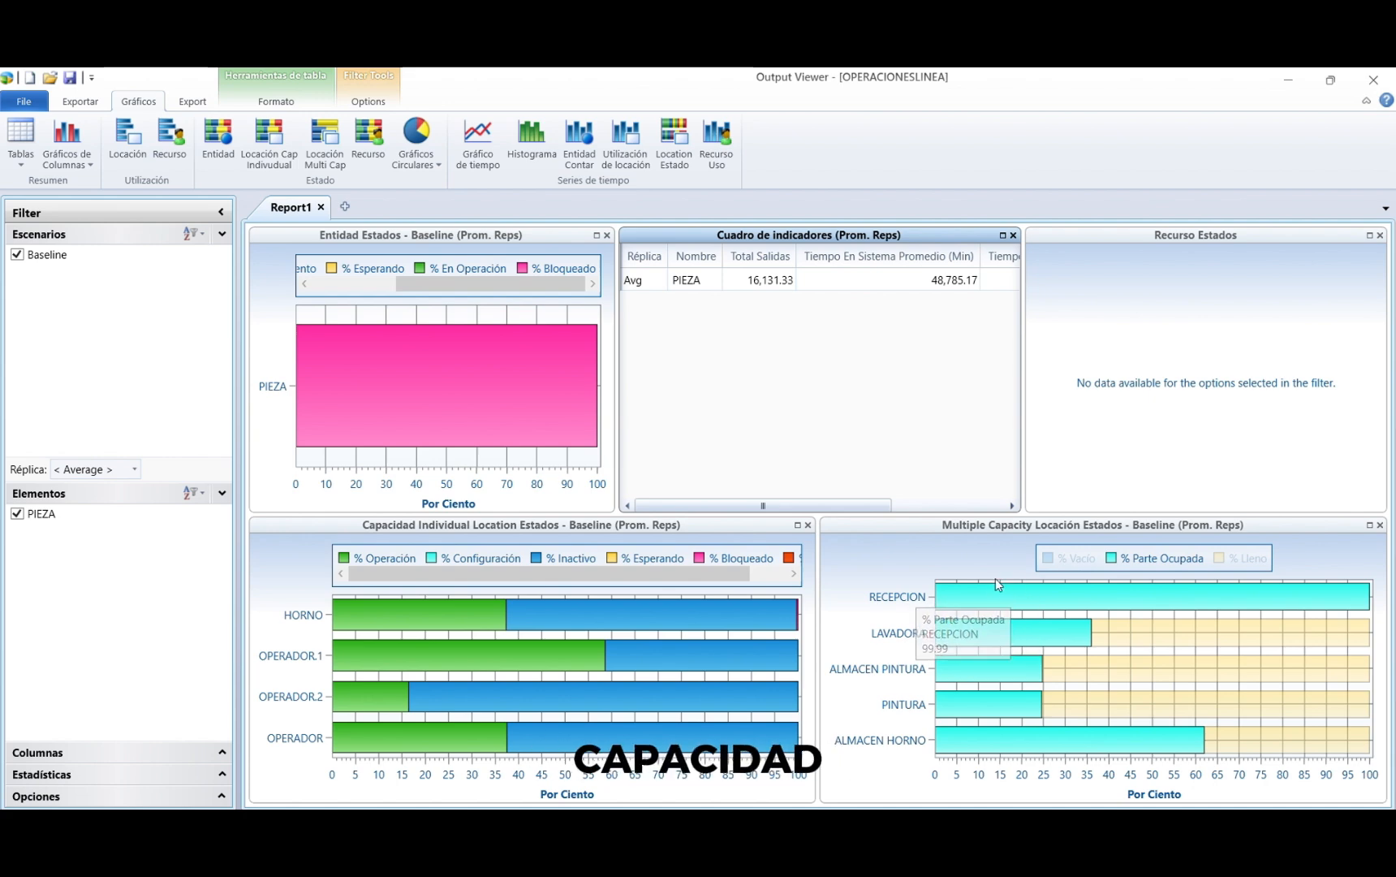
pyautogui.moveTo(999, 638)
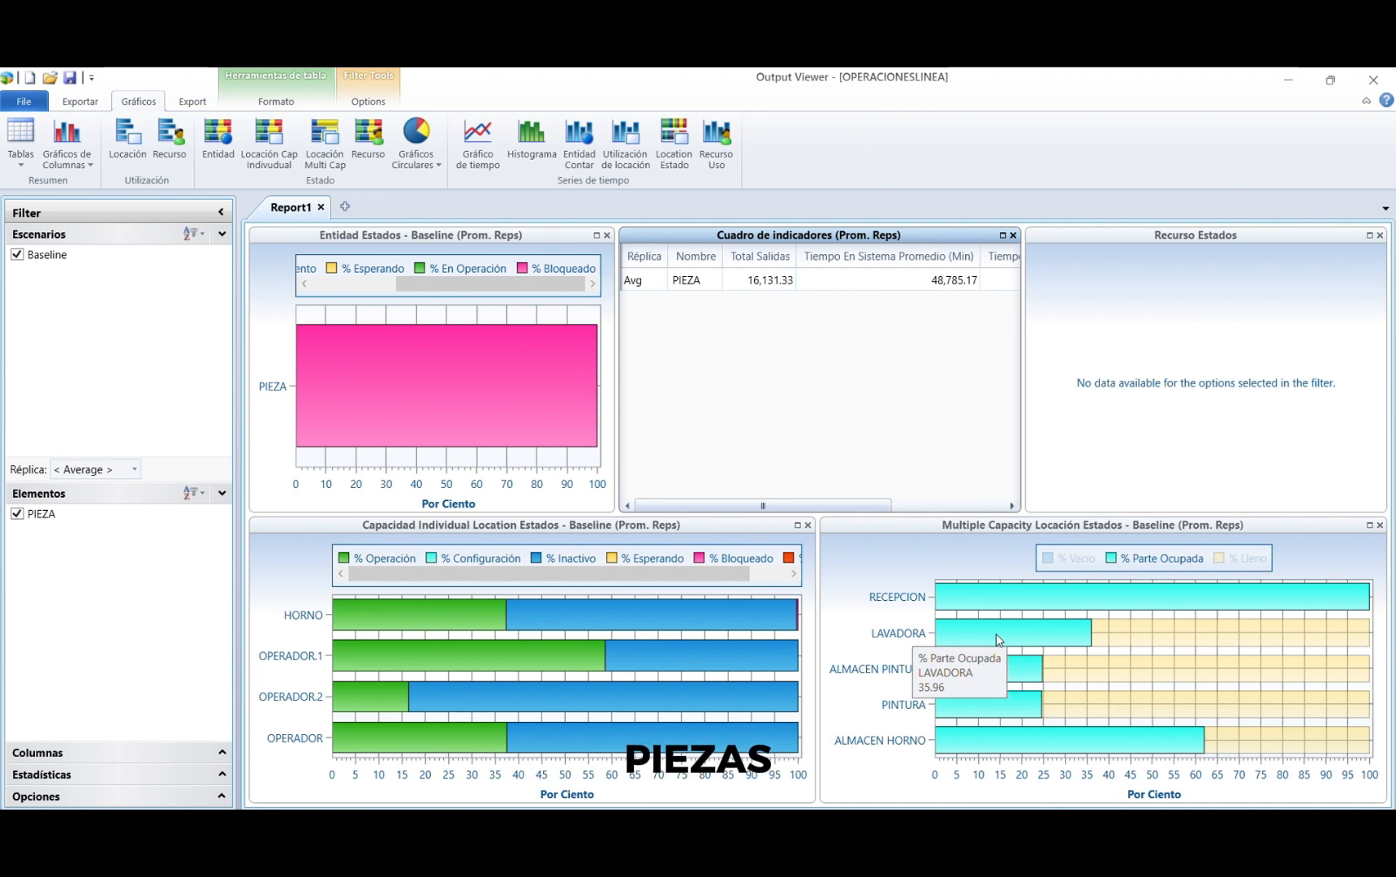
pyautogui.moveTo(1125, 636)
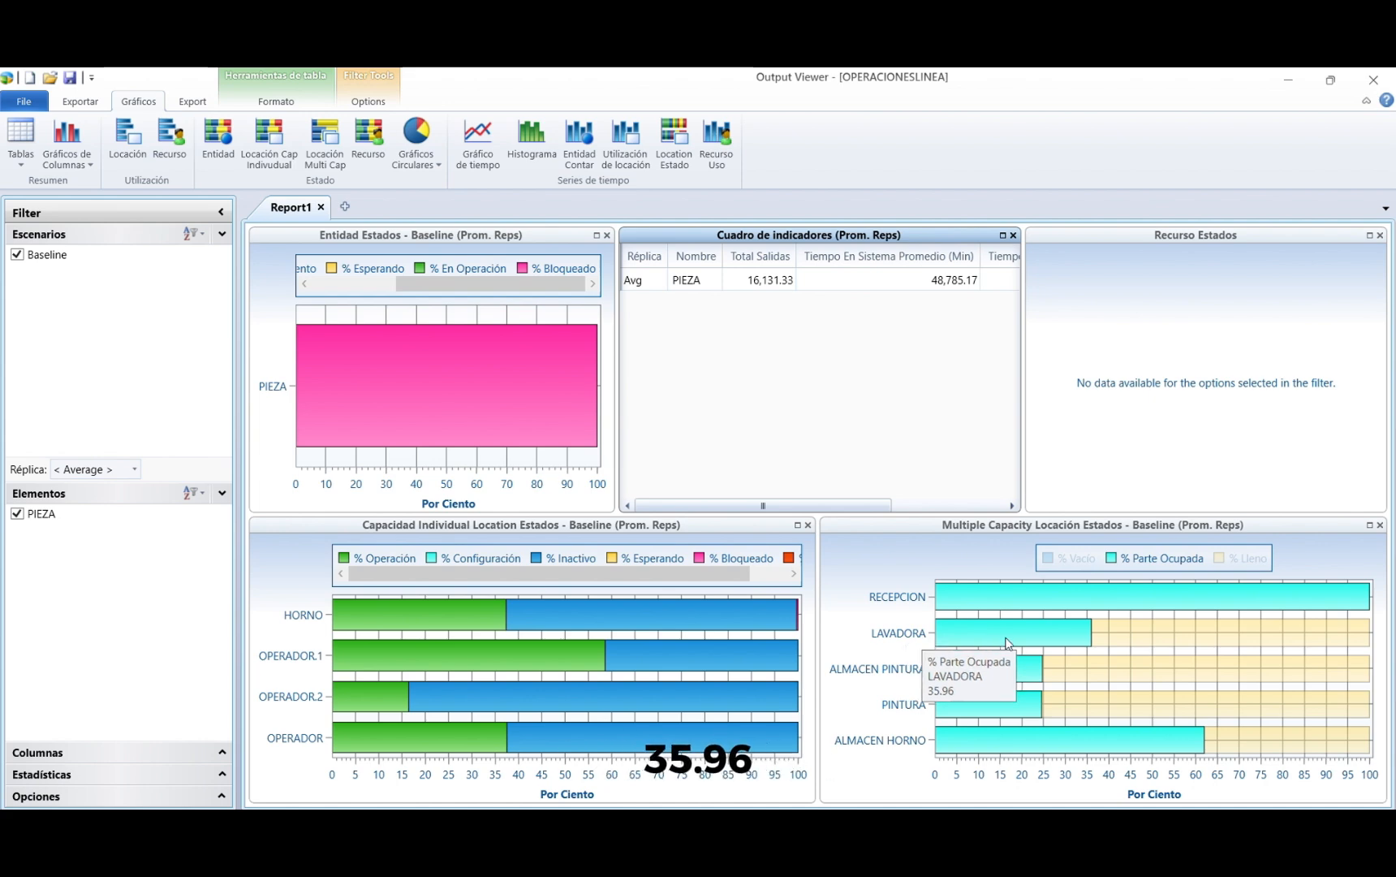
pyautogui.moveTo(1126, 667)
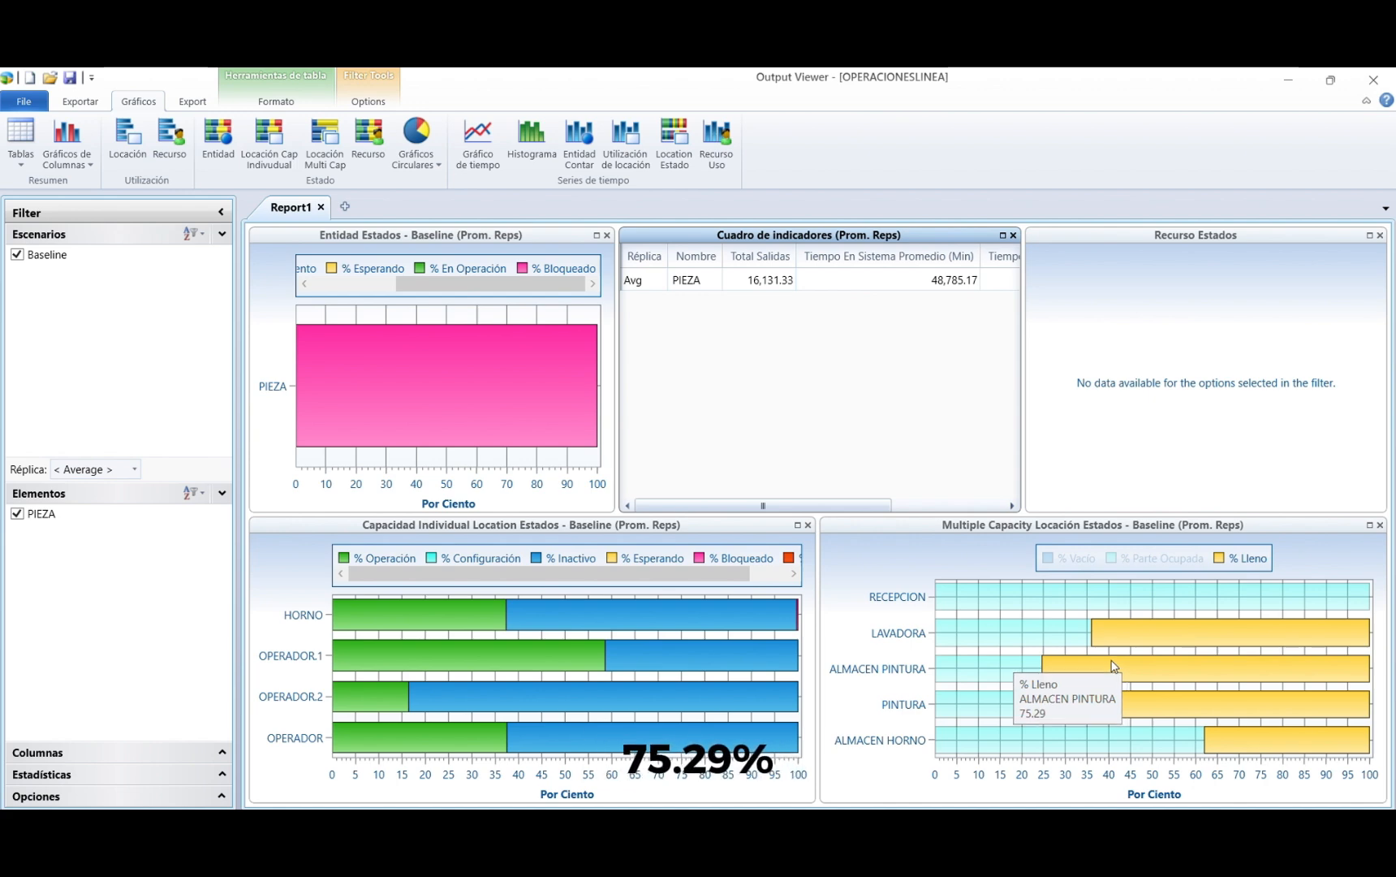
pyautogui.moveTo(1003, 667)
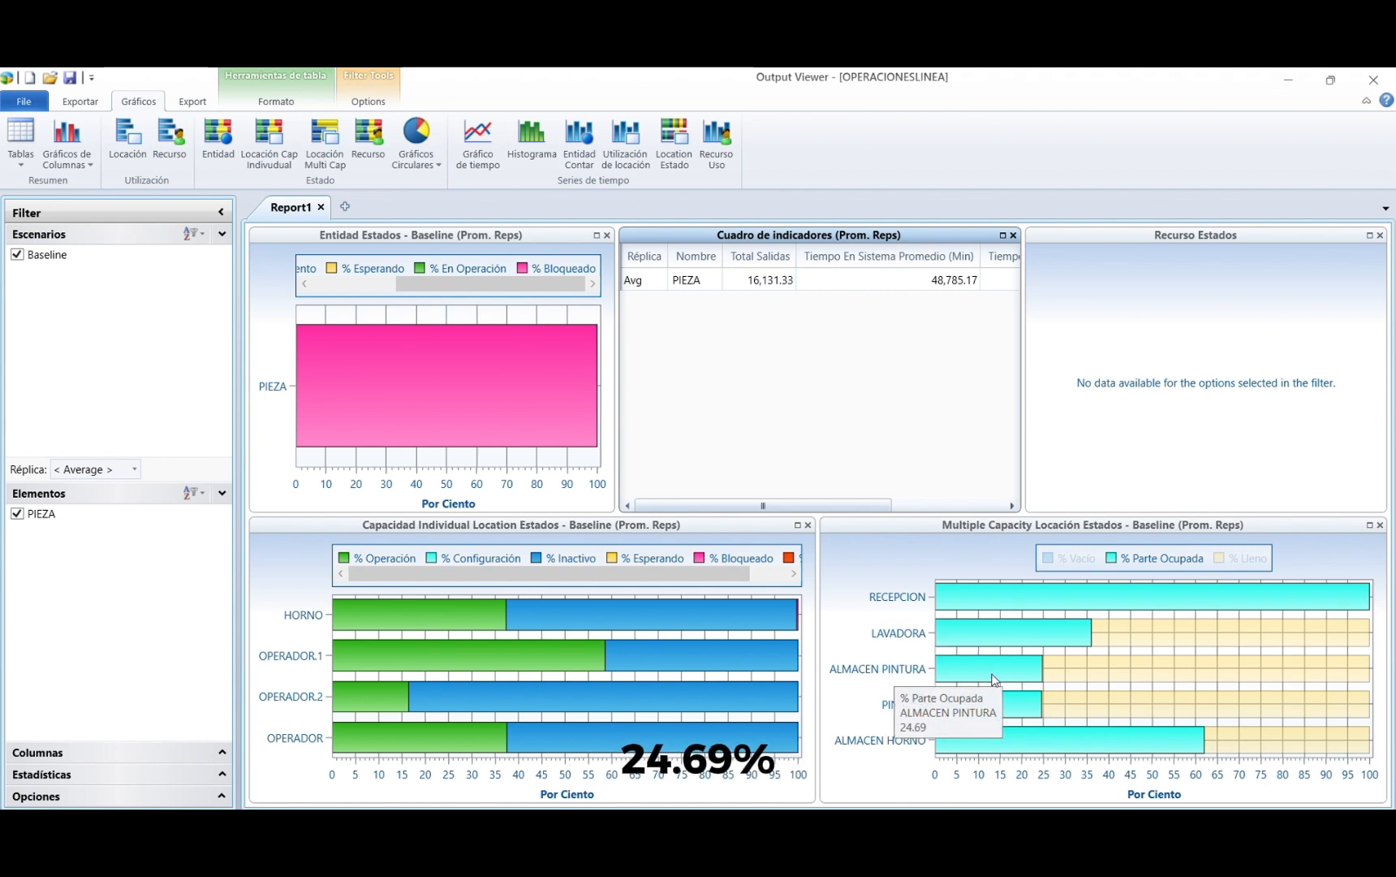
pyautogui.moveTo(1155, 696)
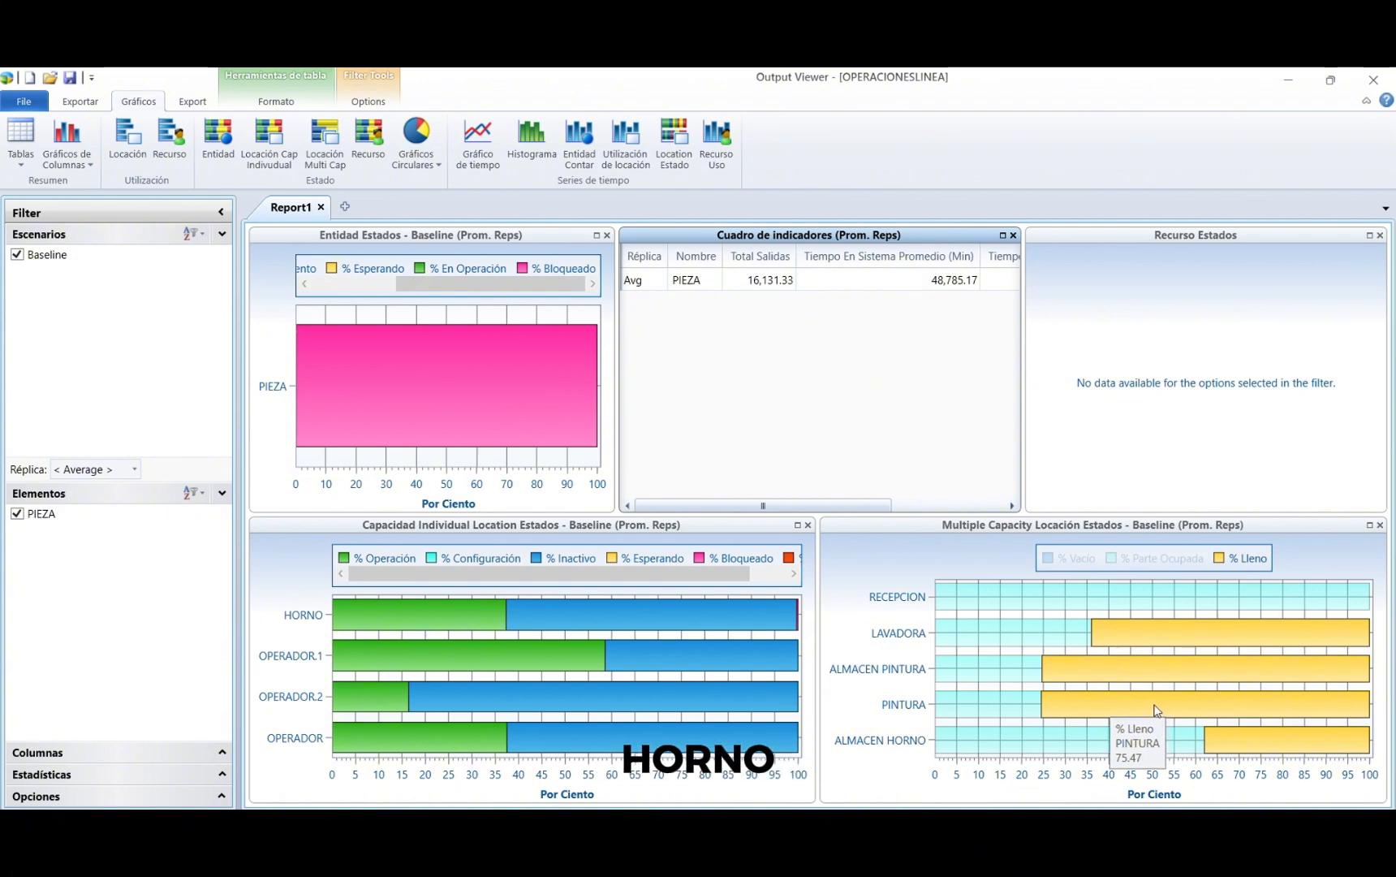
pyautogui.moveTo(1057, 740)
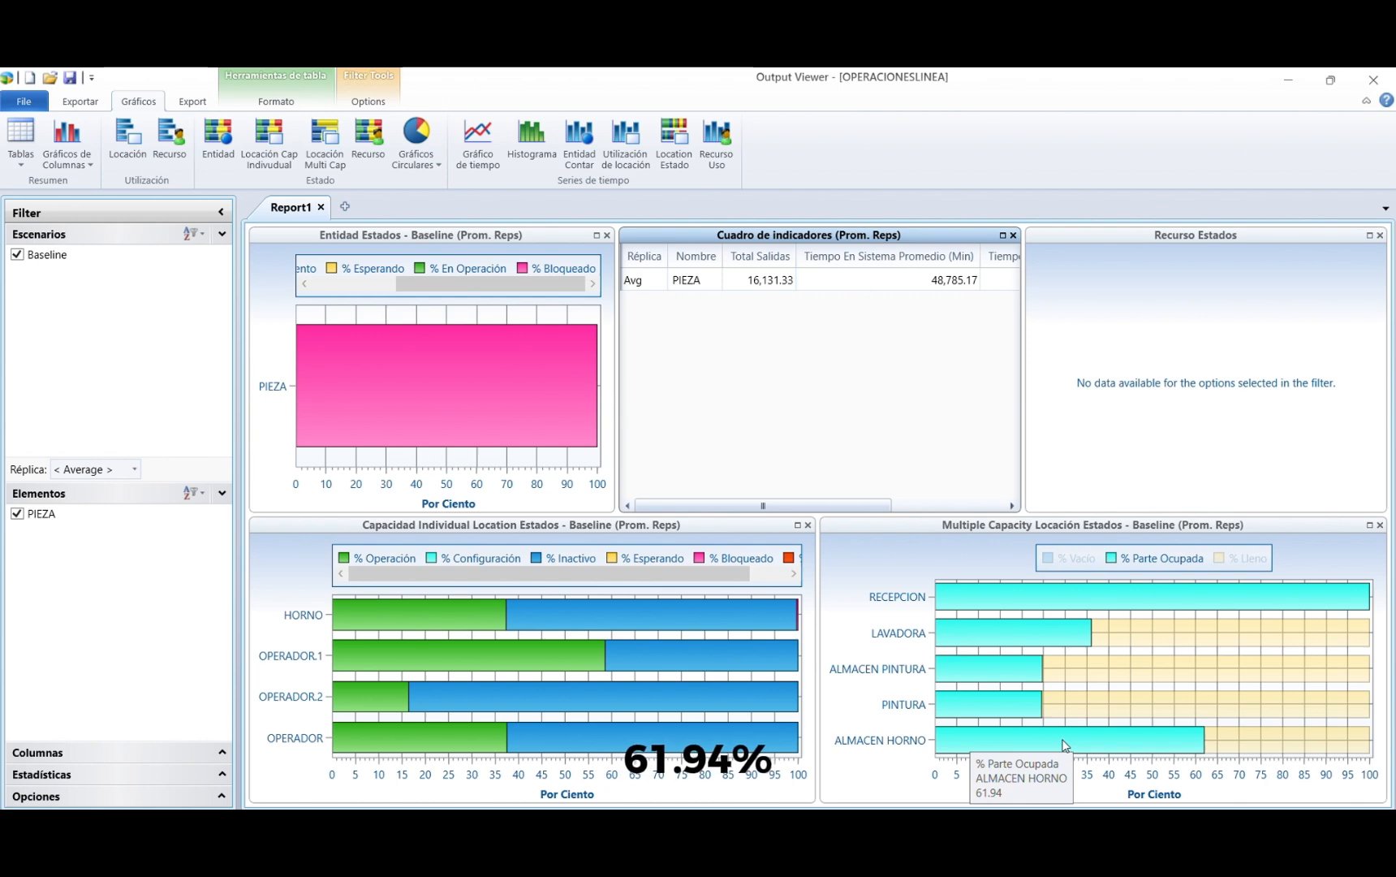
pyautogui.moveTo(1260, 755)
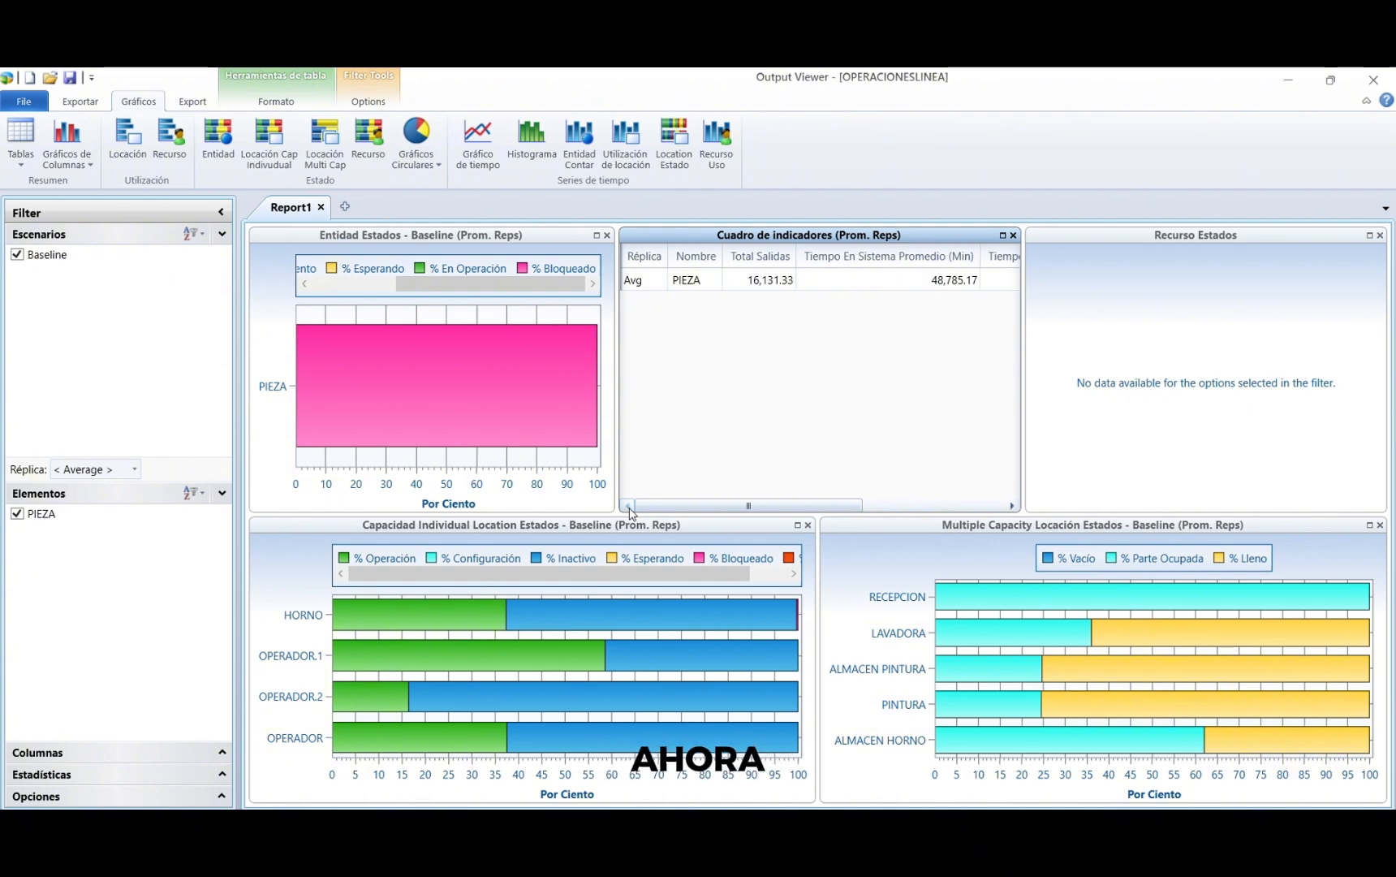
# Step: Set the report's replication filter from the average to All
pyautogui.click(760, 276)
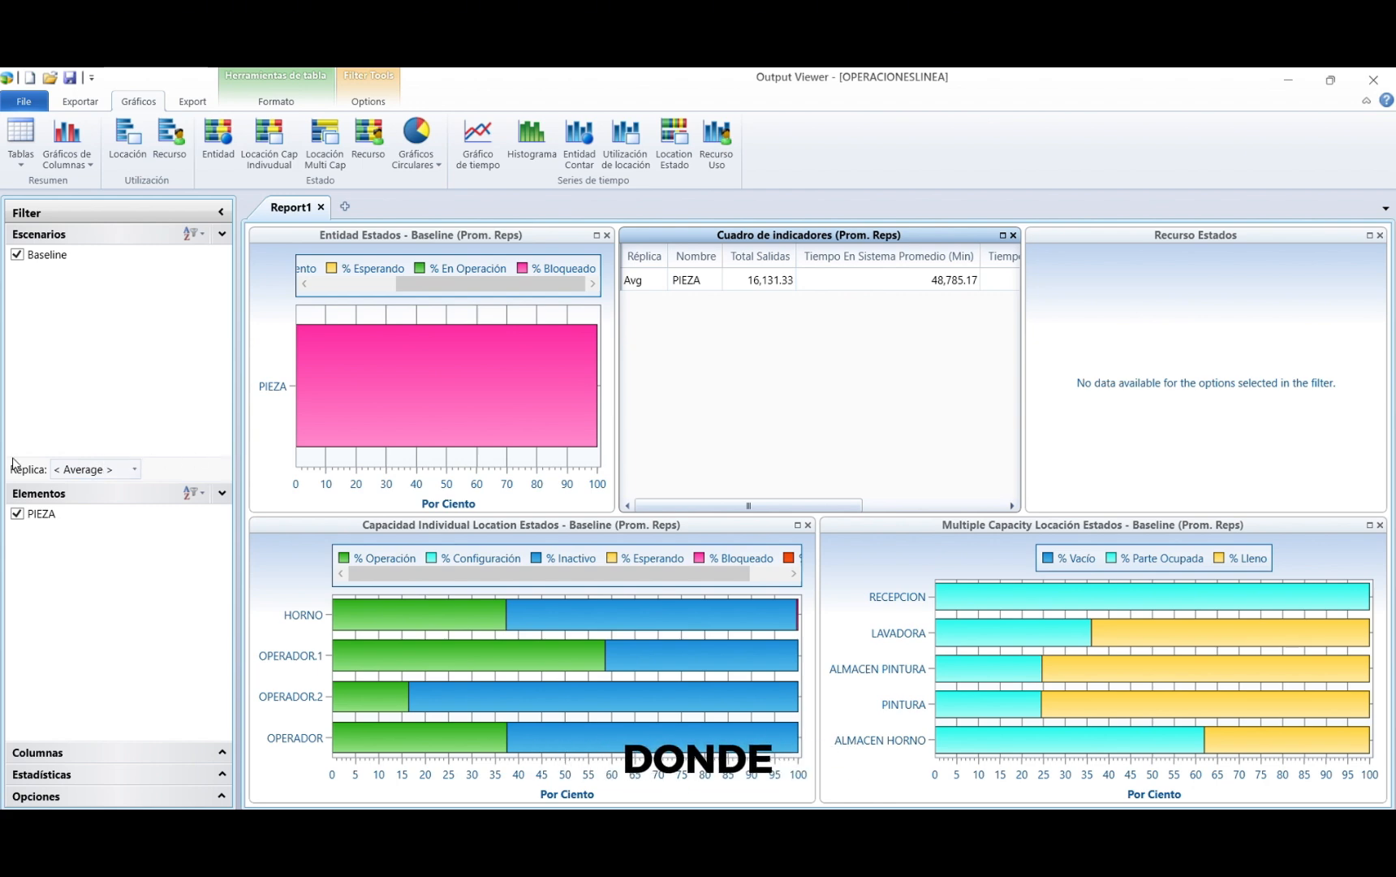
pyautogui.click(122, 468)
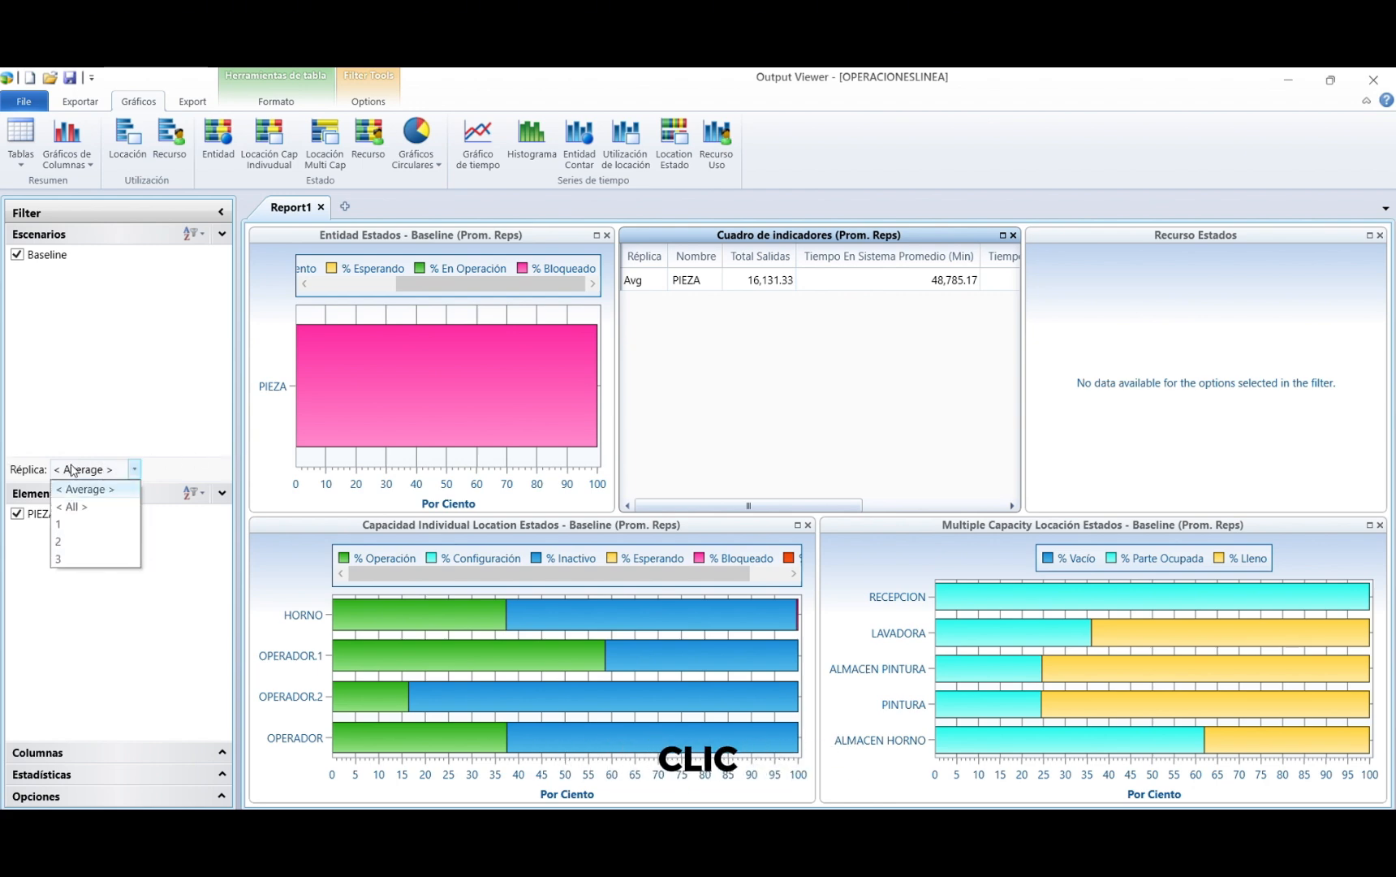
pyautogui.click(73, 508)
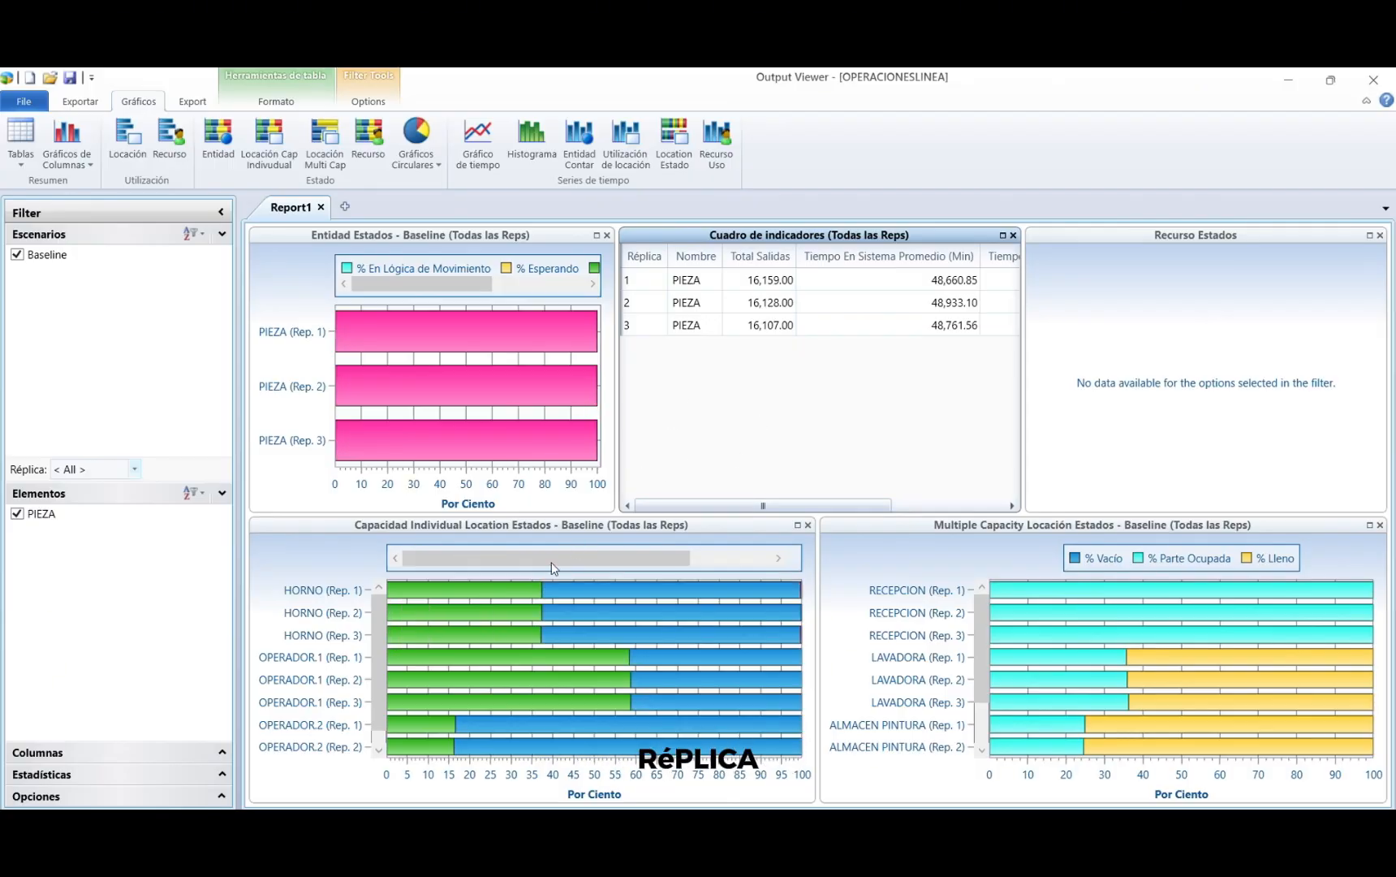
# Step: Examine HORNO's operation and idle percentages by replication in the single-capacity location states chart
pyautogui.moveTo(493, 583)
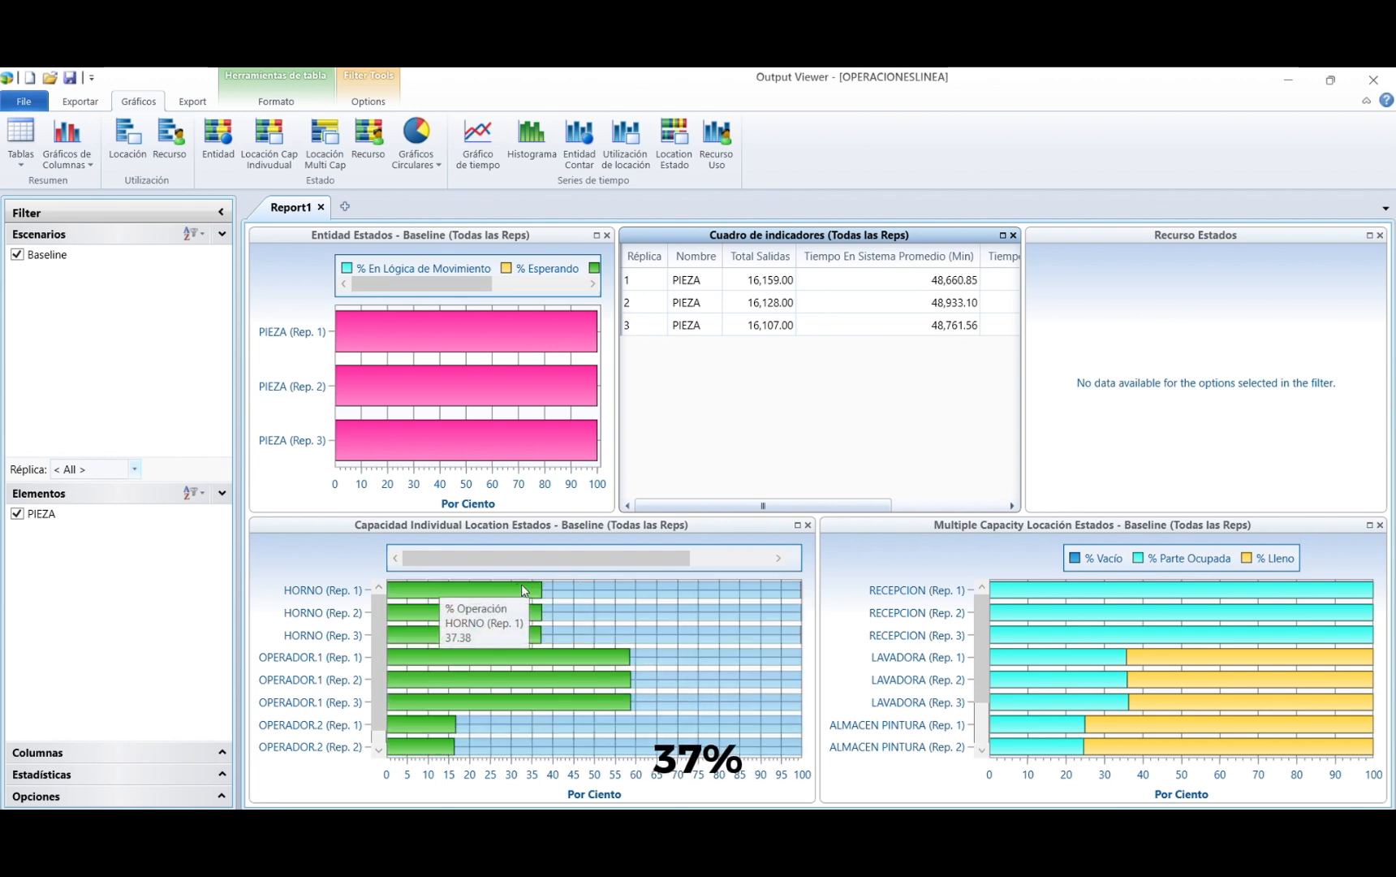
pyautogui.moveTo(579, 594)
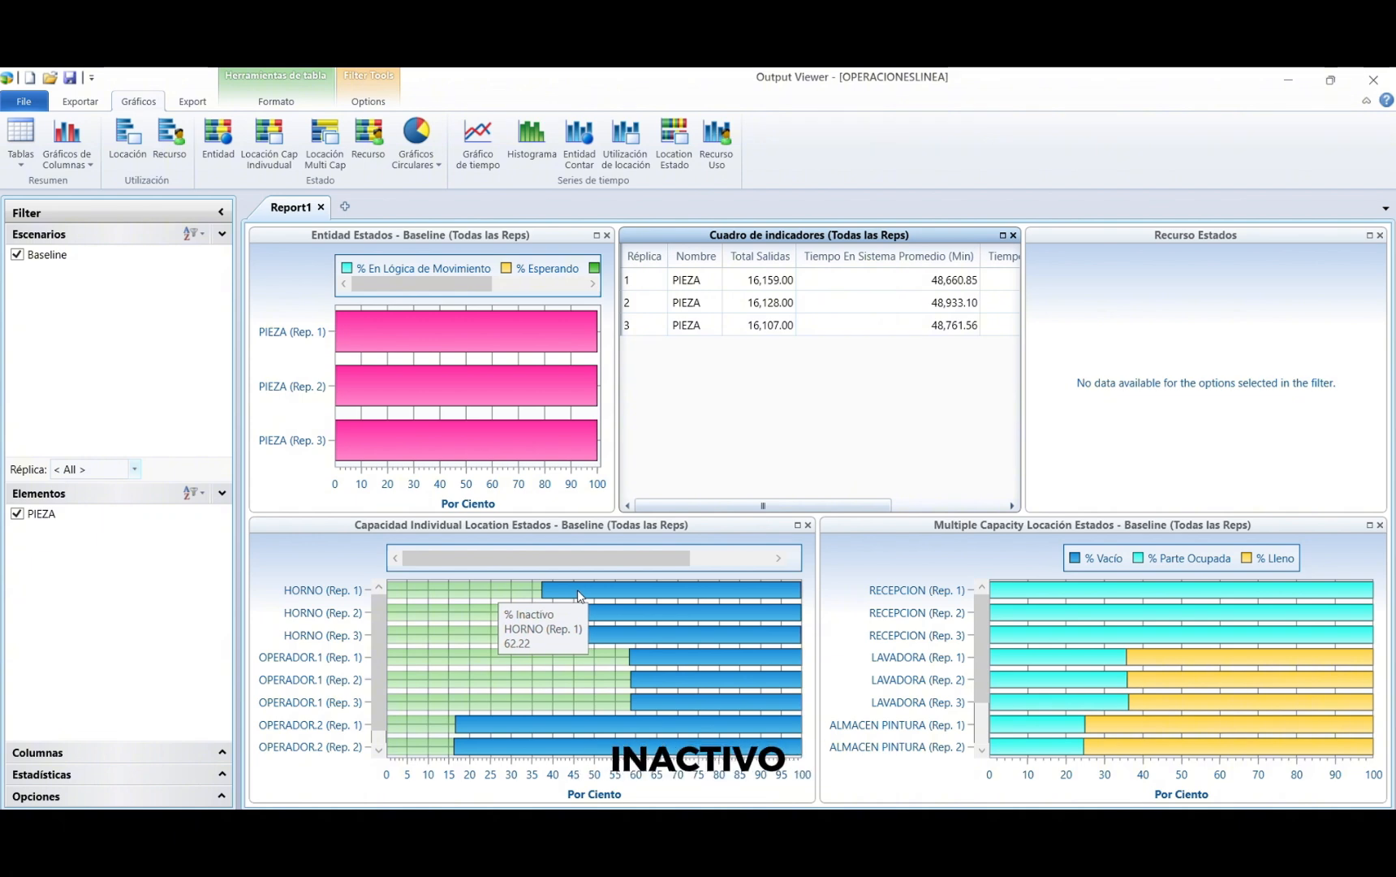
pyautogui.moveTo(526, 605)
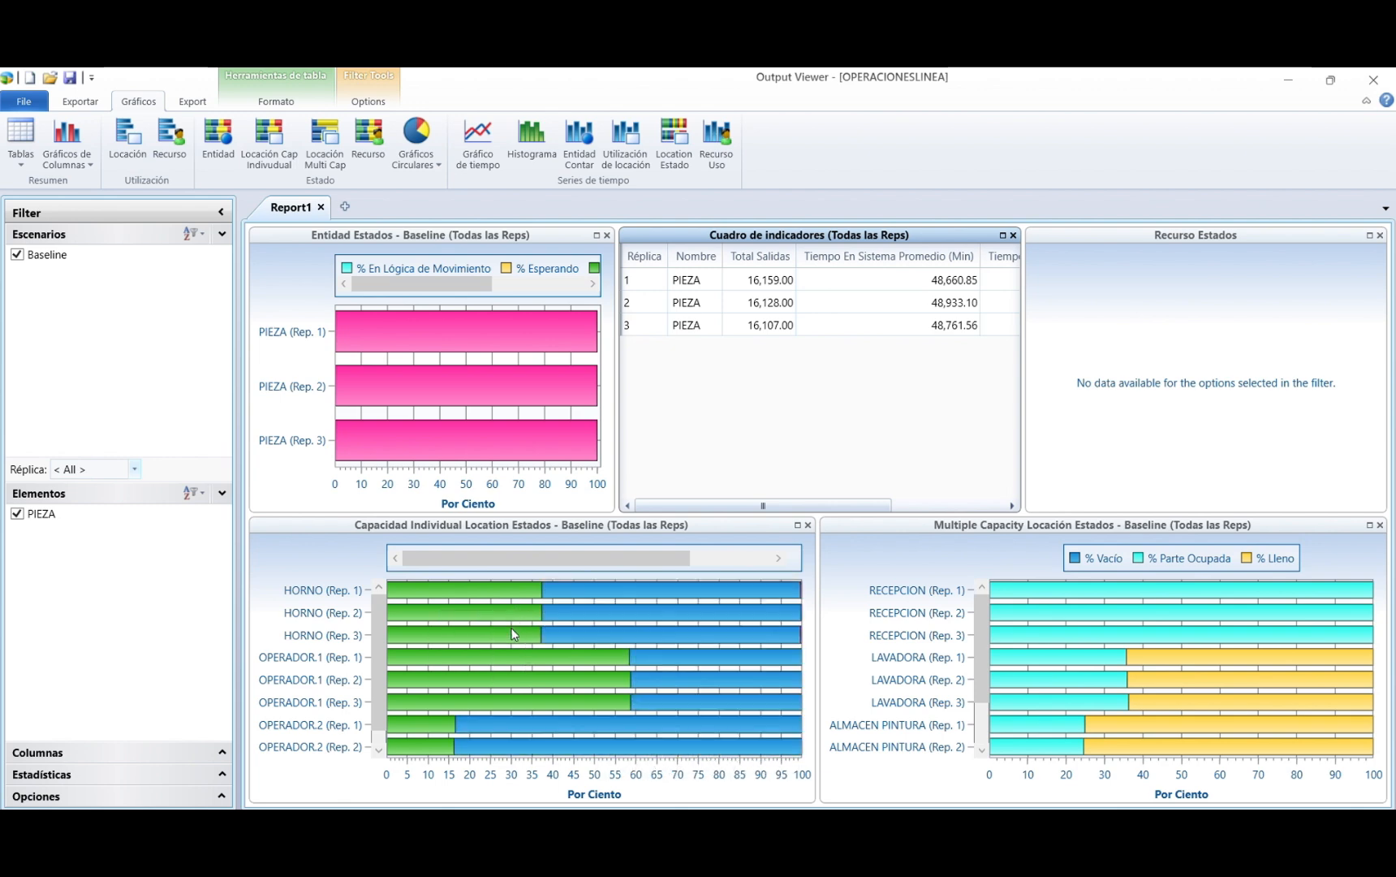
pyautogui.moveTo(514, 637)
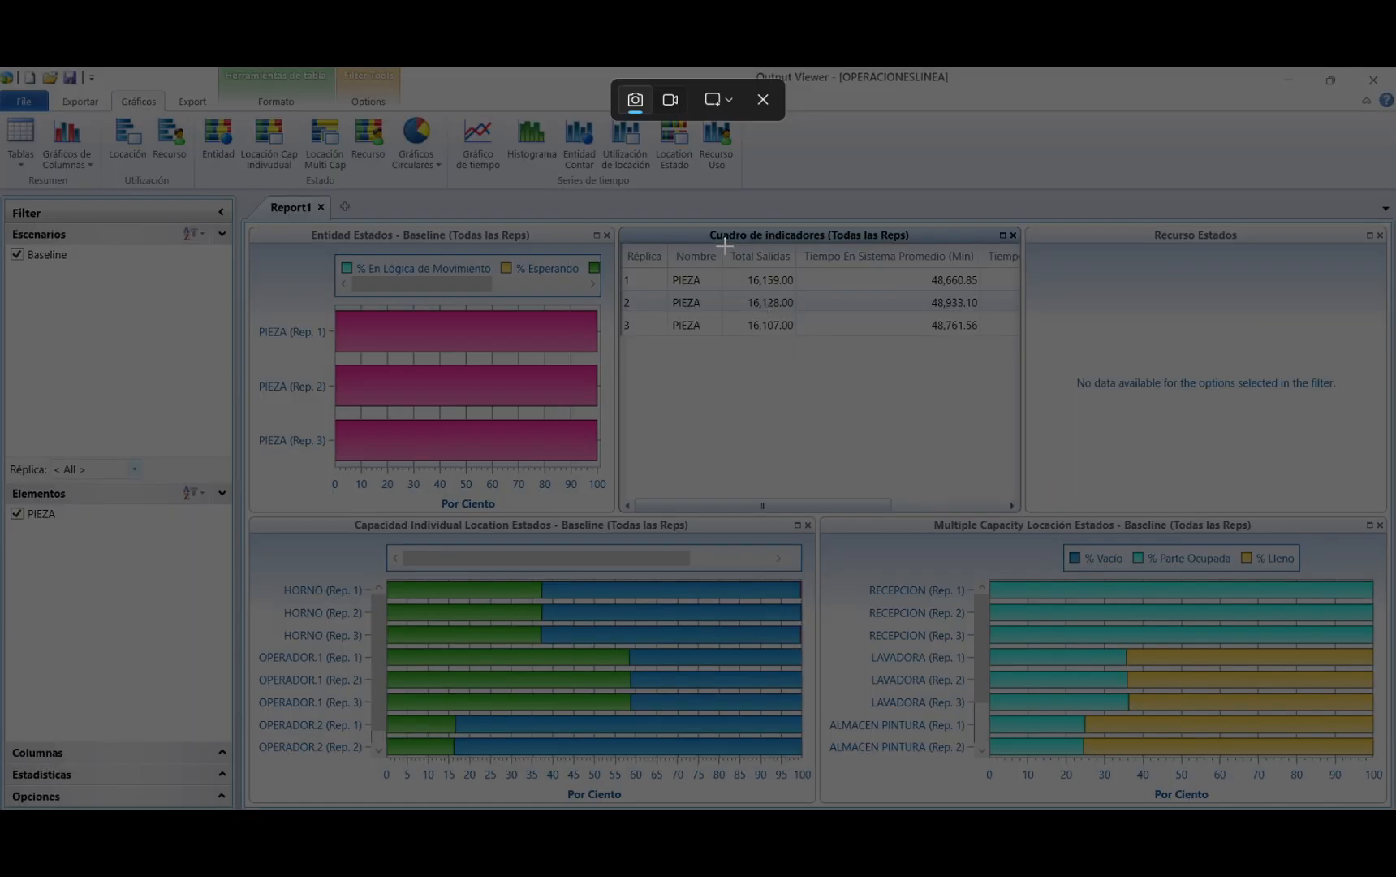
# Step: Capture a screenshot of the Total Salidas column in the indicators table and dismiss the capture notification
pyautogui.moveTo(725, 244); pyautogui.dragTo(767, 320)
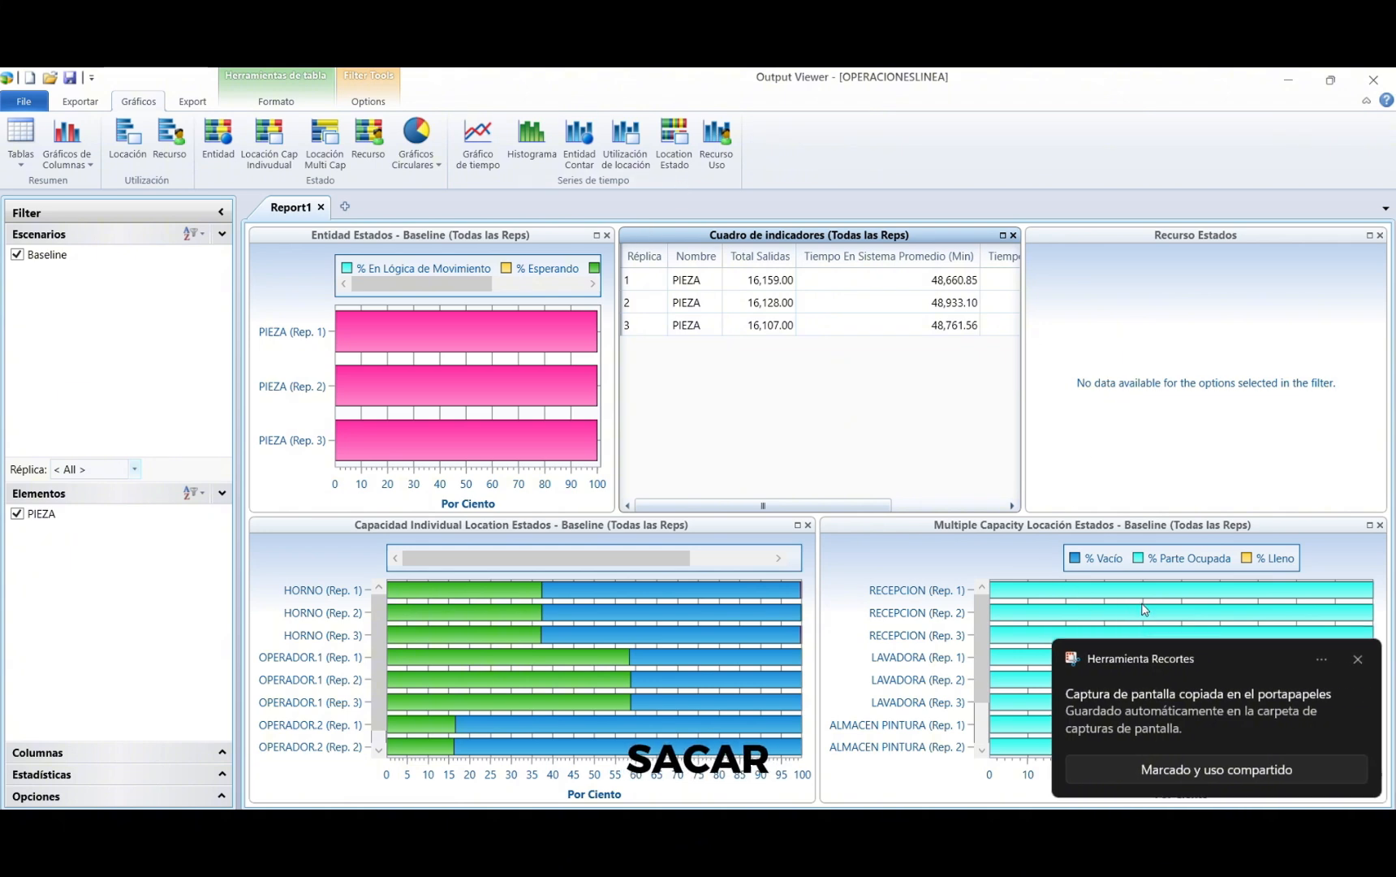
pyautogui.click(1358, 660)
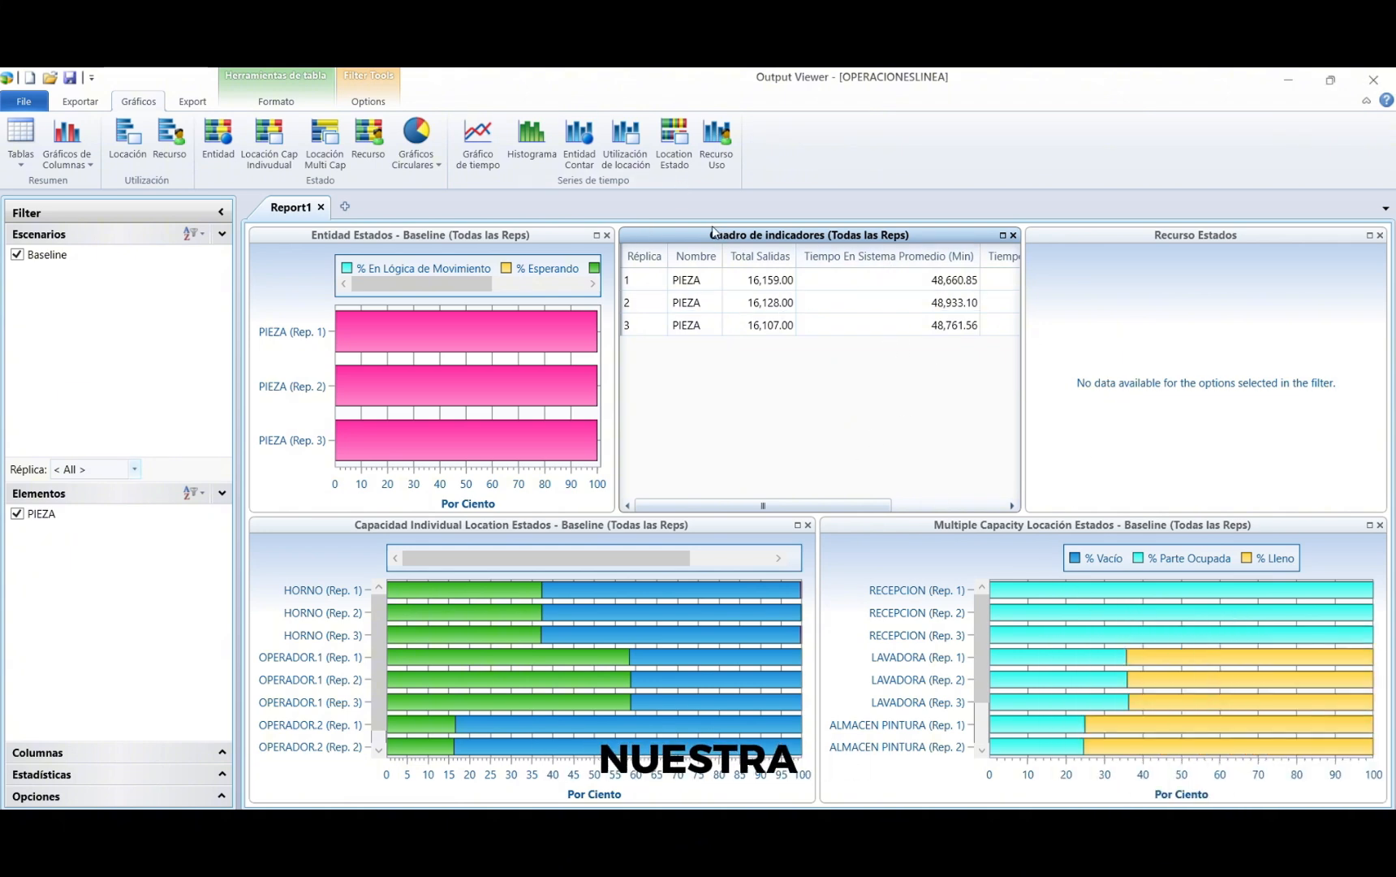
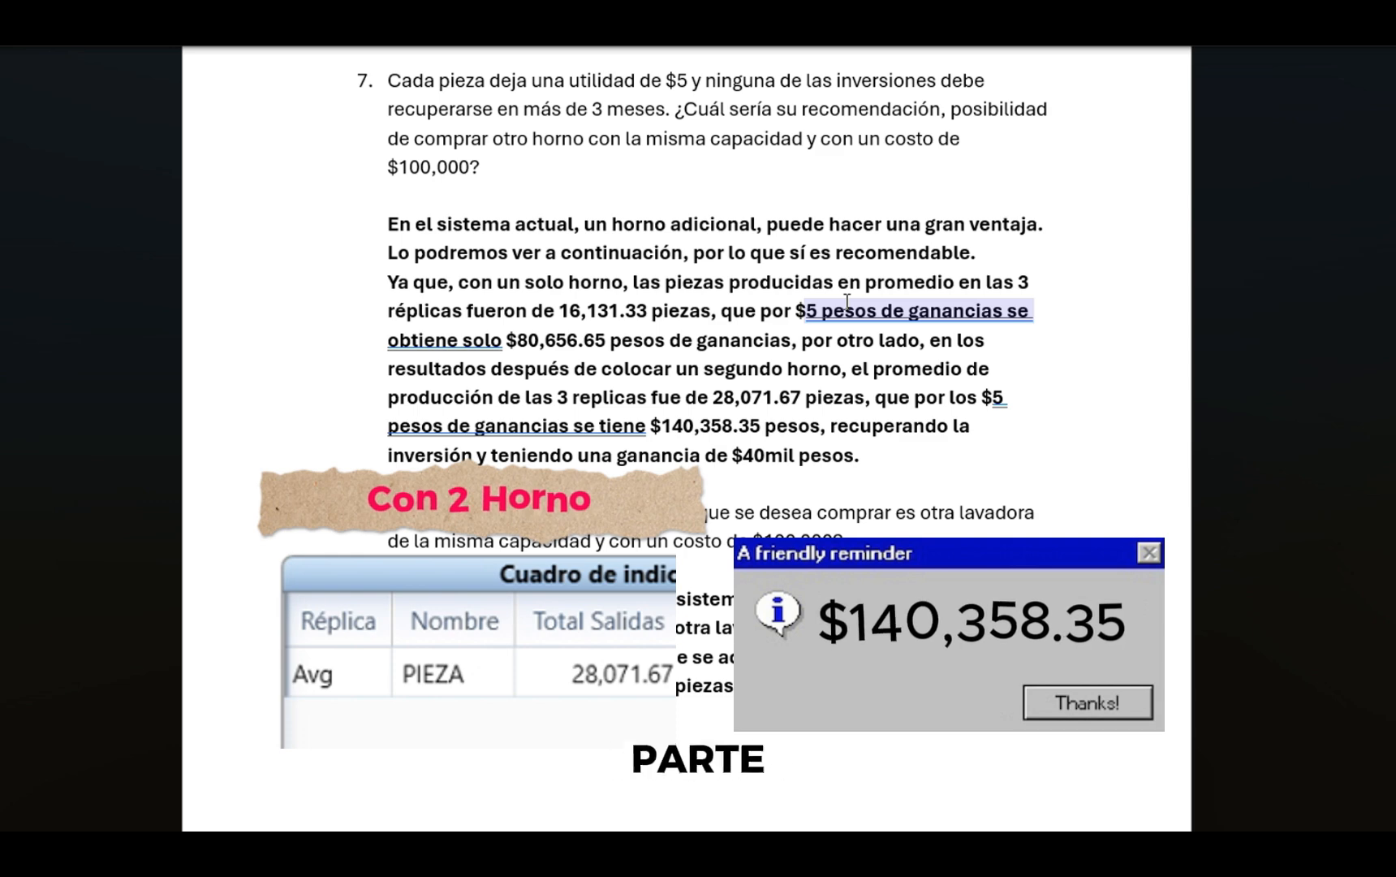
# Step: In the report document, correct "se tiene" to "se tienen" in answer 7 and read on through questions 8 and 9
pyautogui.click(550, 426)
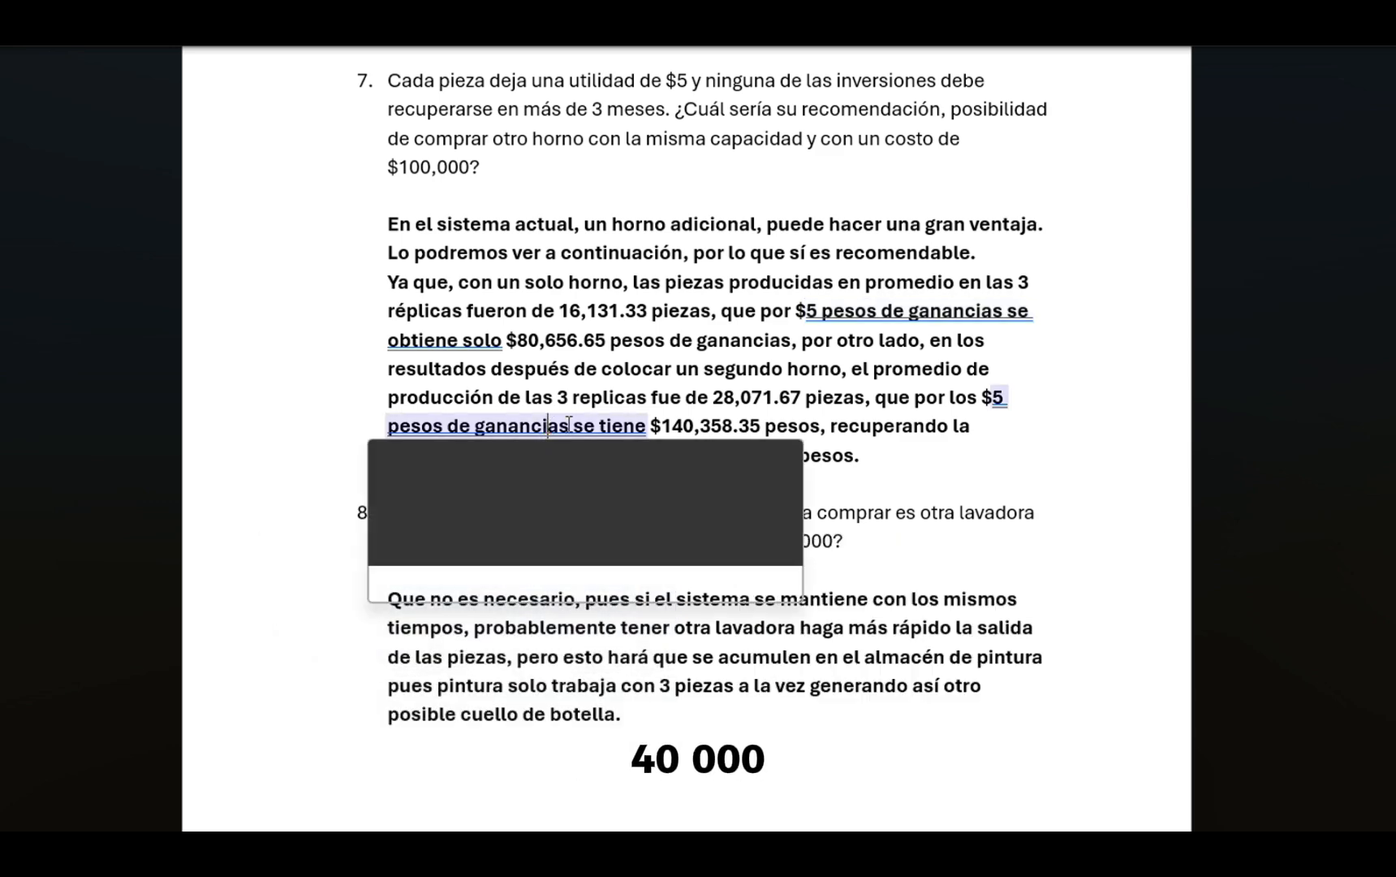
pyautogui.click(586, 514)
pyautogui.scroll(-3, 827, 400)
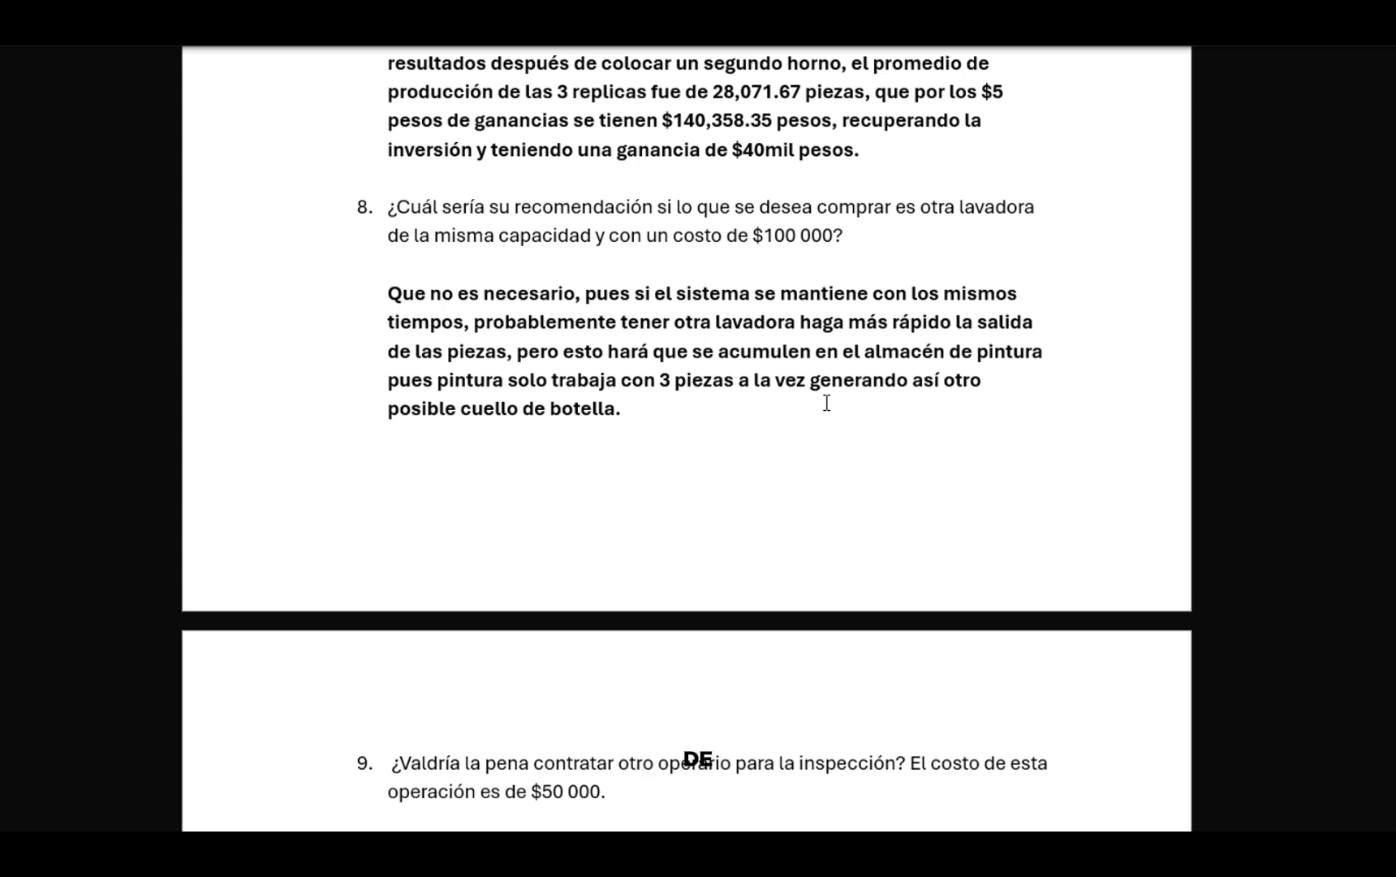
pyautogui.scroll(-1, 827, 403)
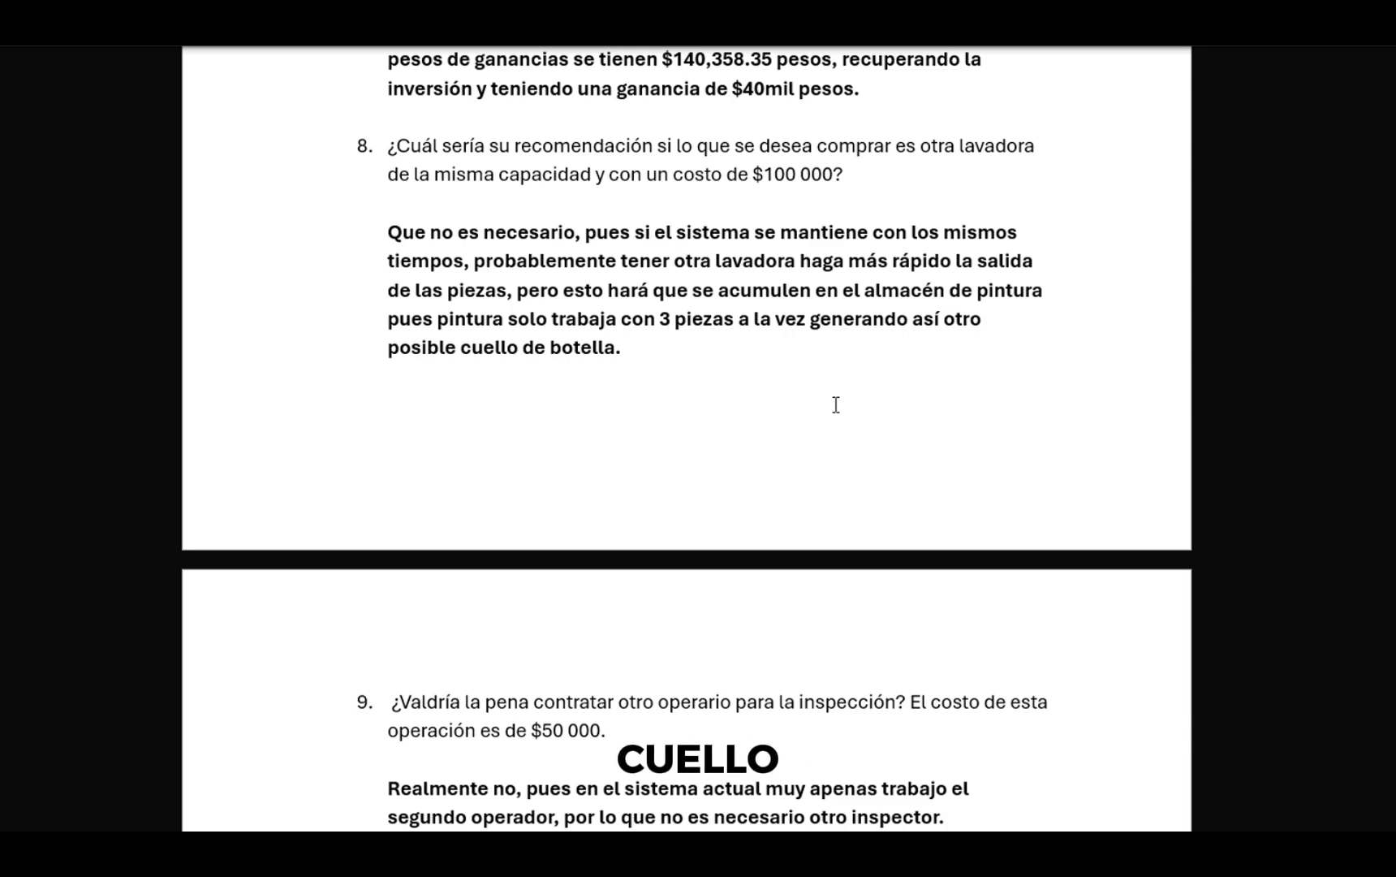
pyautogui.scroll(-7, 836, 404)
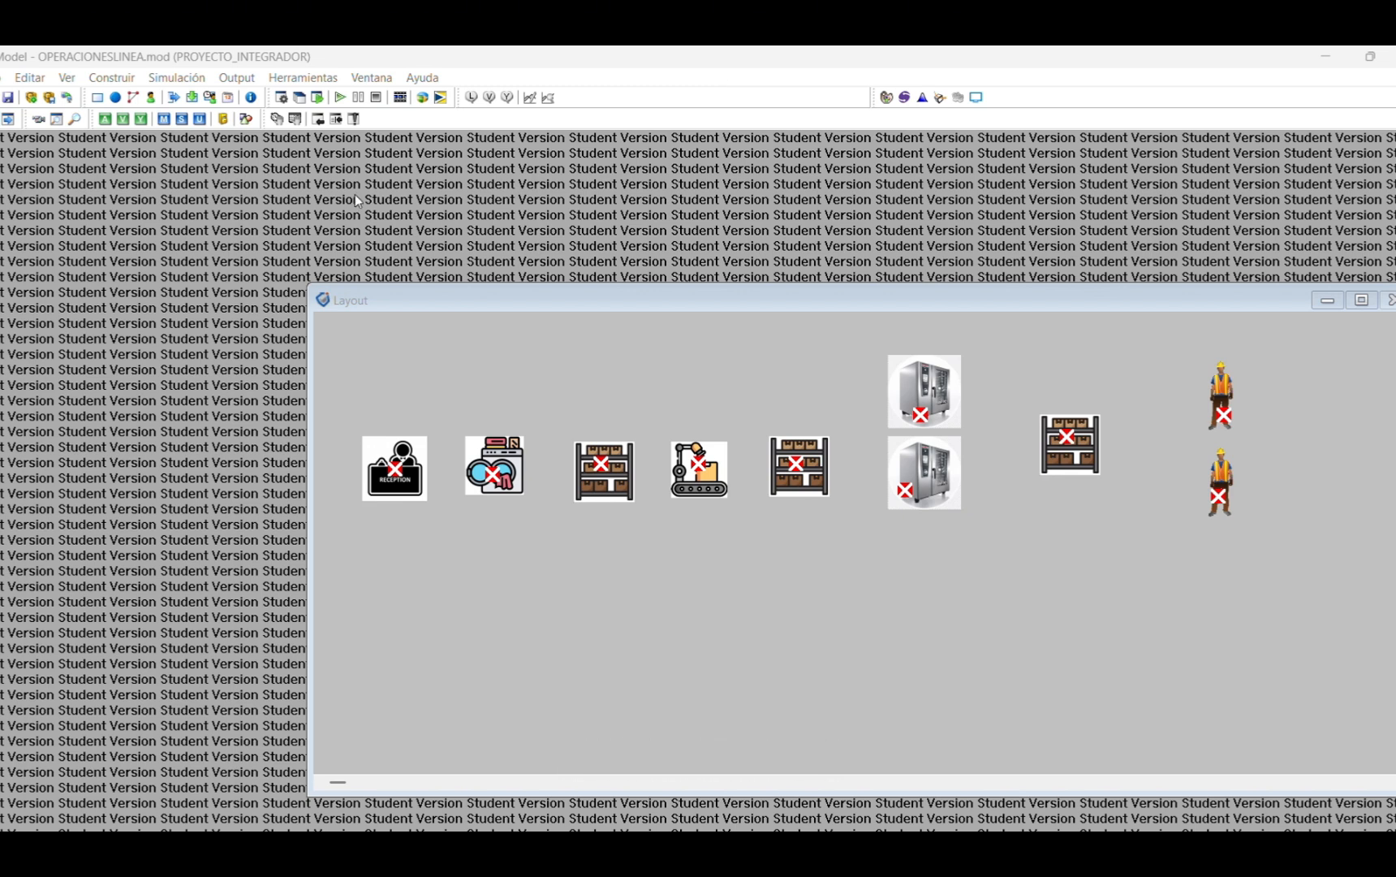
# Step: Return to the ProModel layout and review the two ovens, the storage location after them and the operators
pyautogui.click(1061, 441)
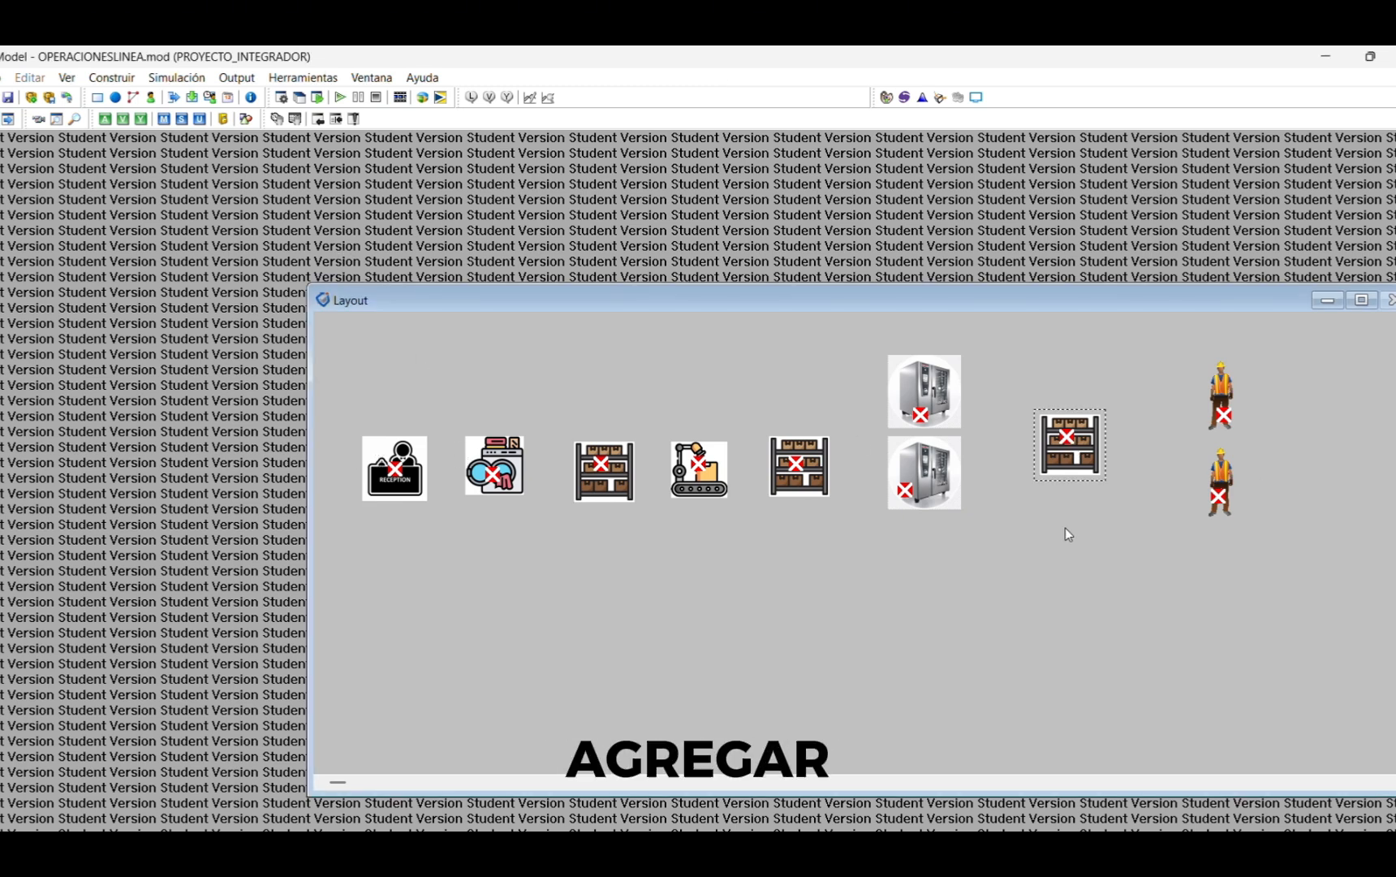
pyautogui.click(928, 383)
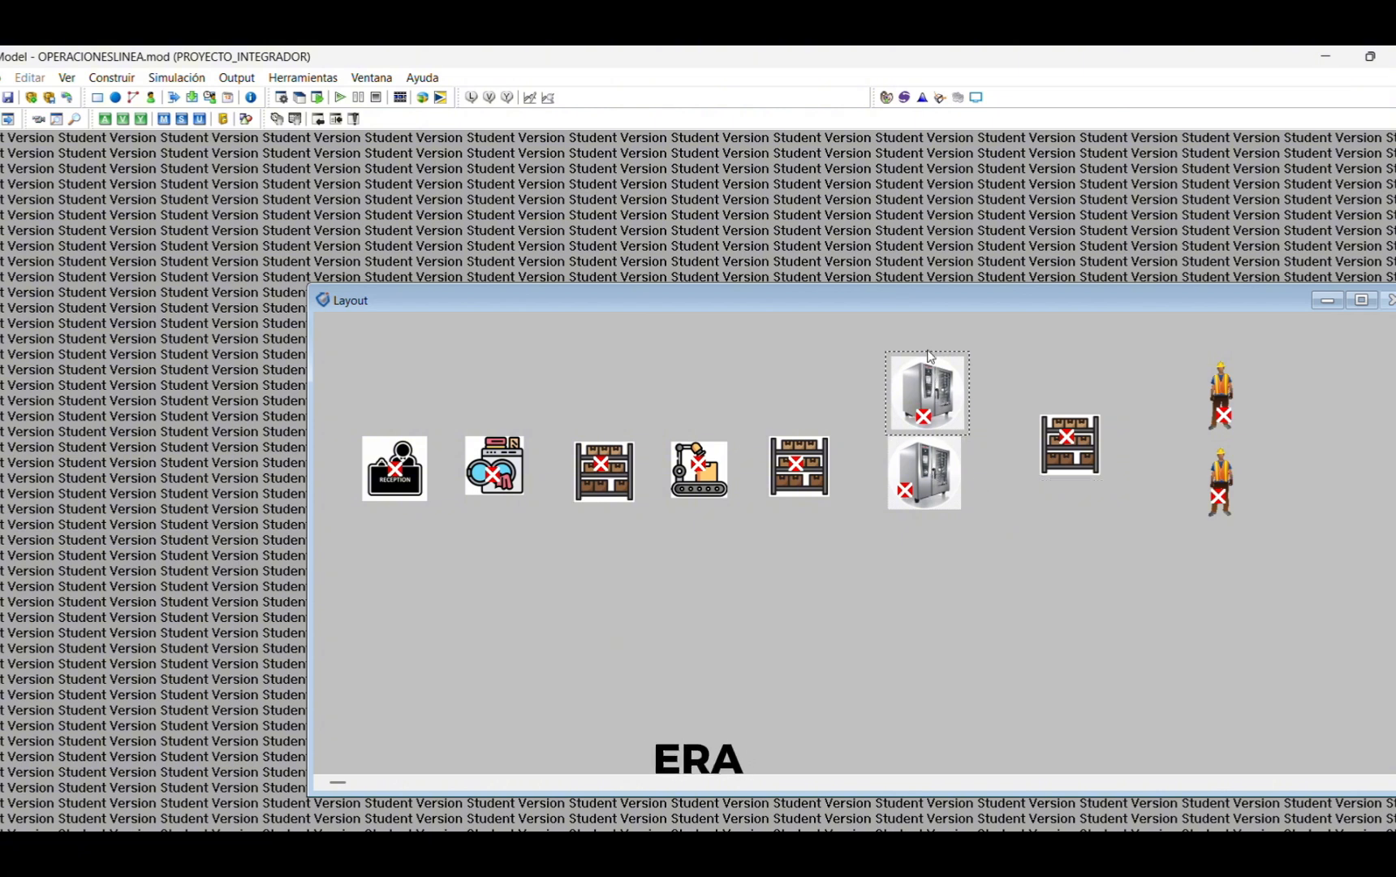
pyautogui.moveTo(937, 396); pyautogui.dragTo(932, 397)
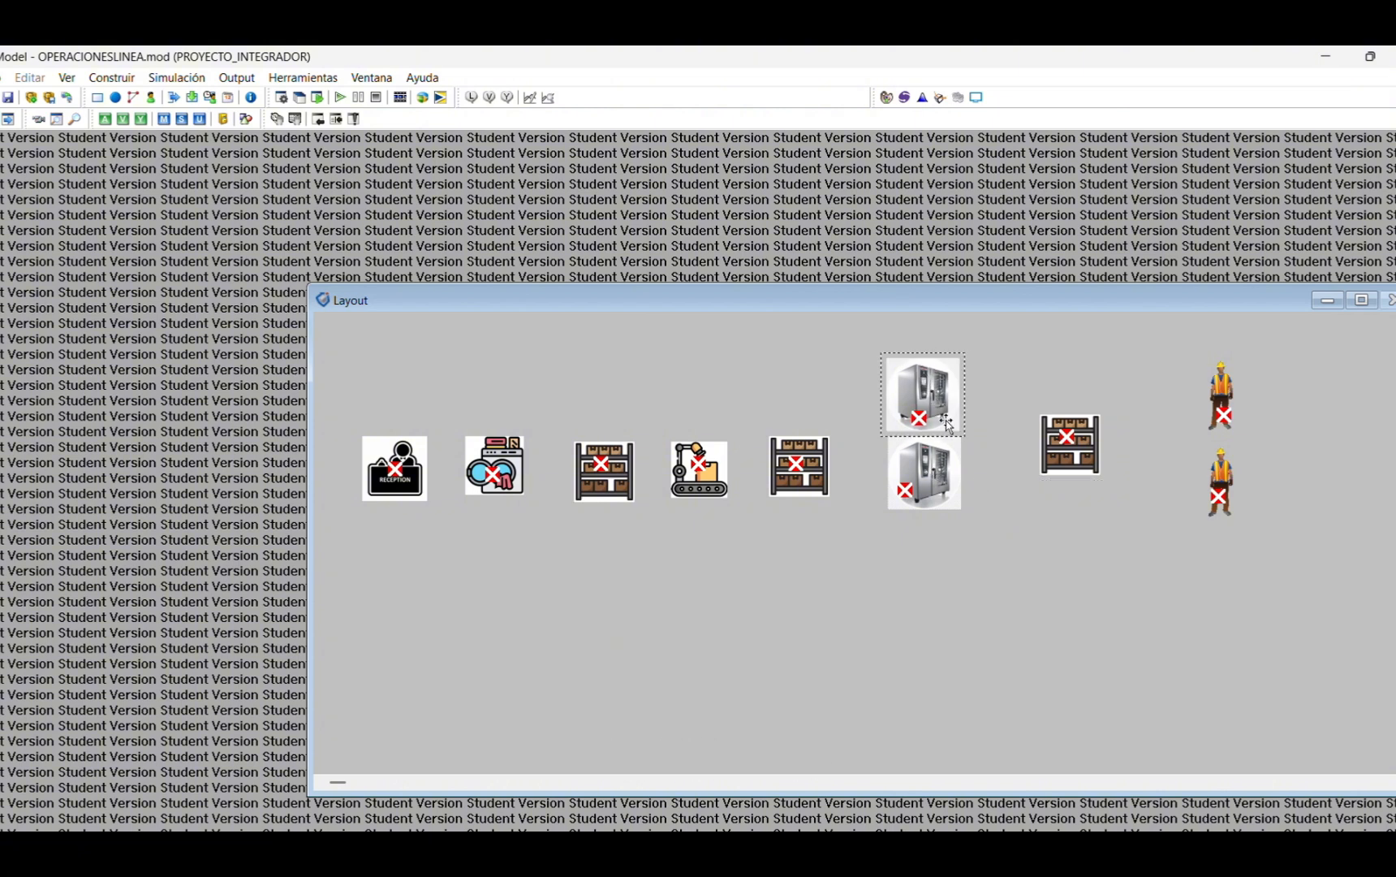
pyautogui.click(934, 487)
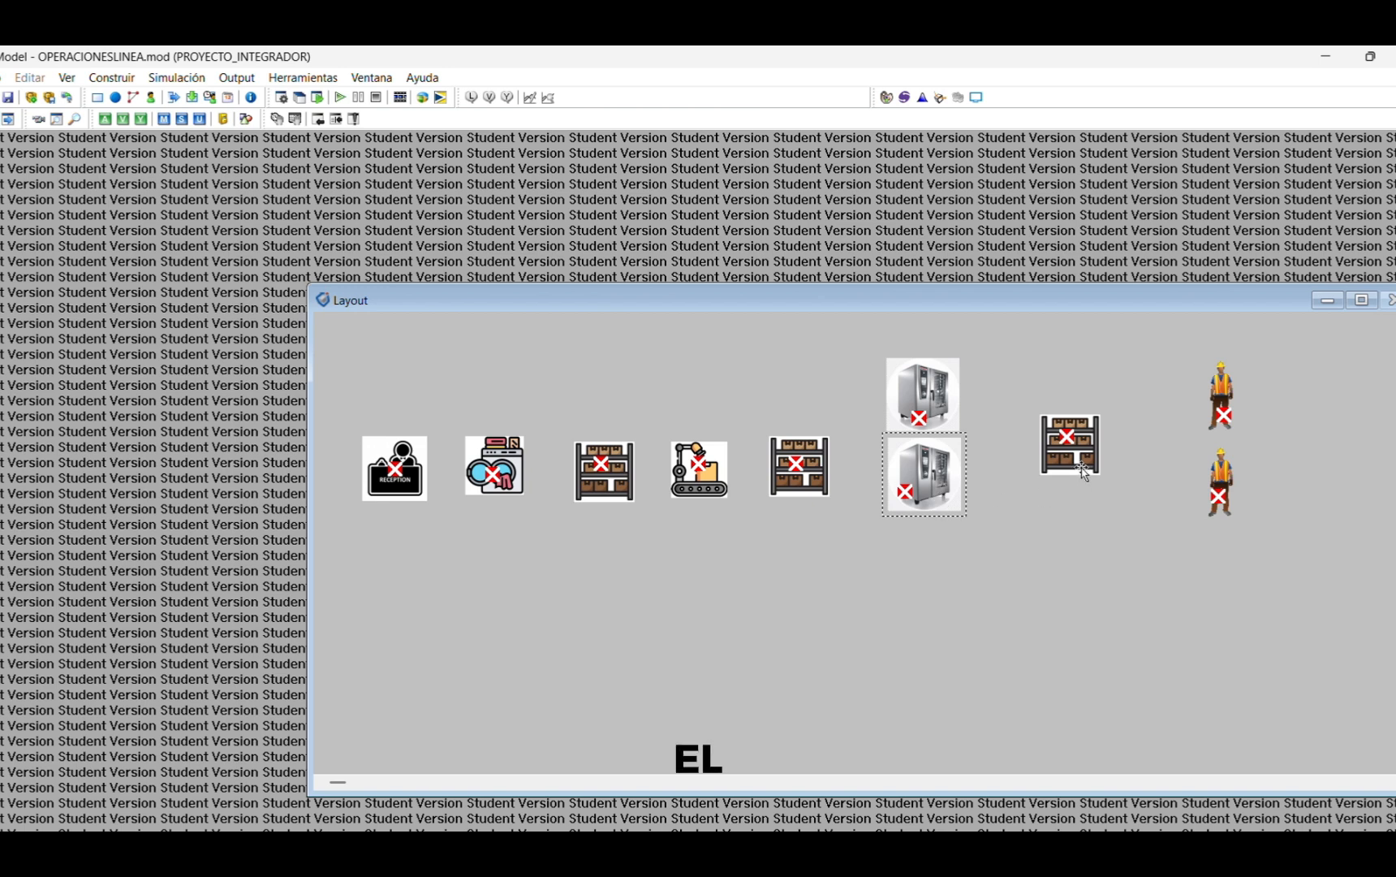
pyautogui.click(1061, 439)
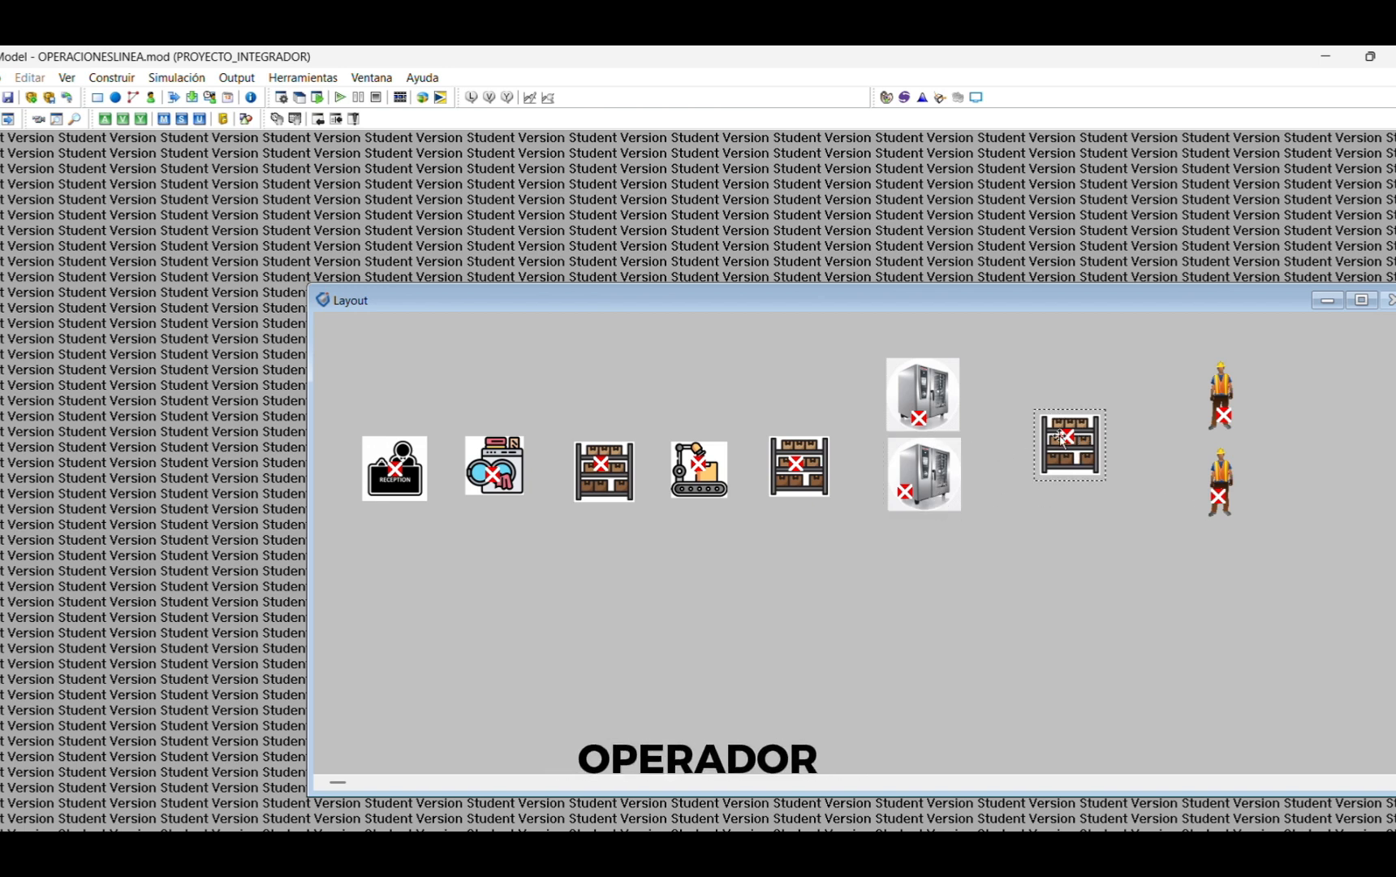
pyautogui.click(1211, 411)
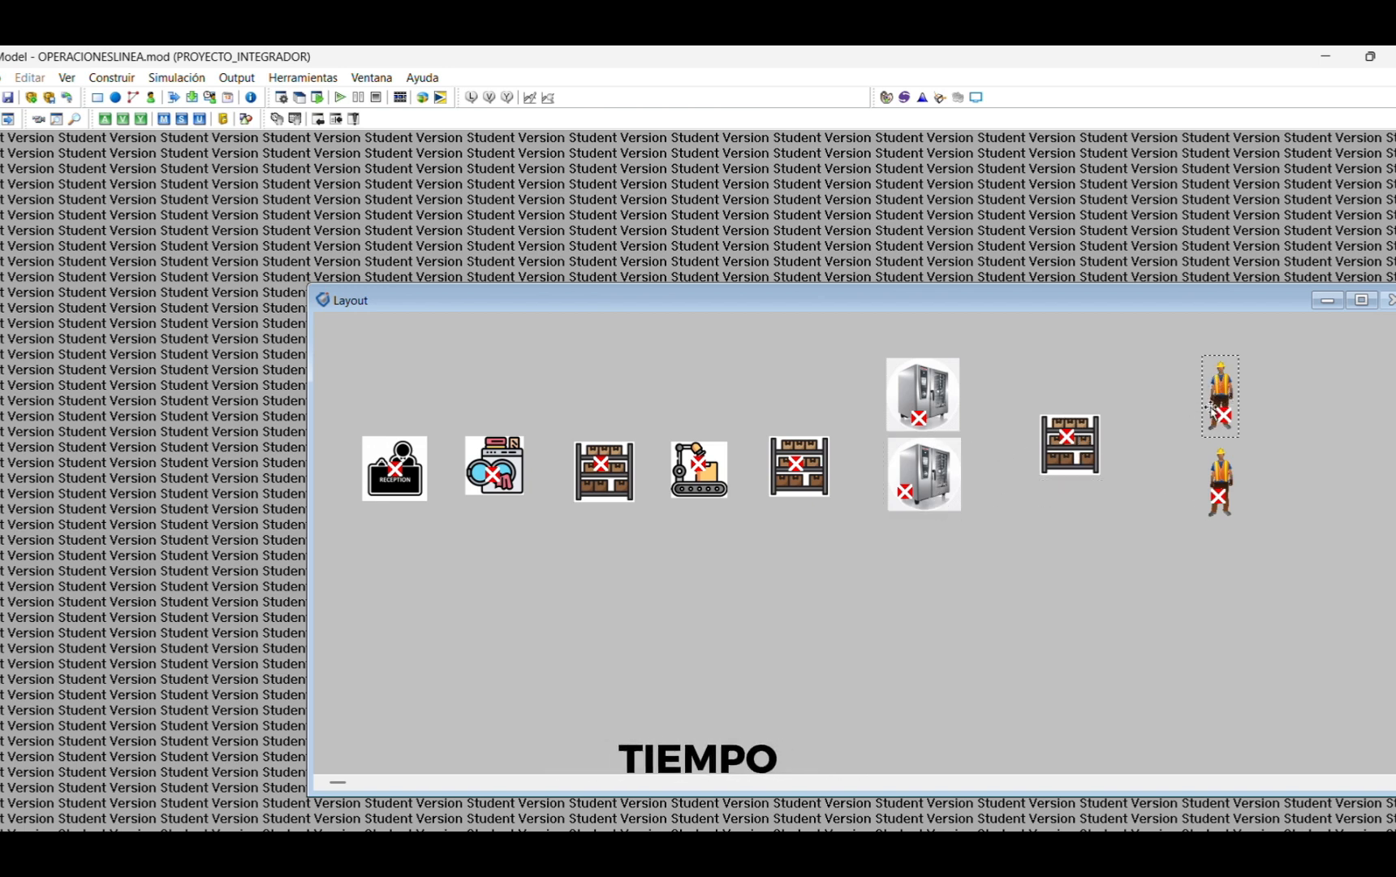
pyautogui.click(928, 396)
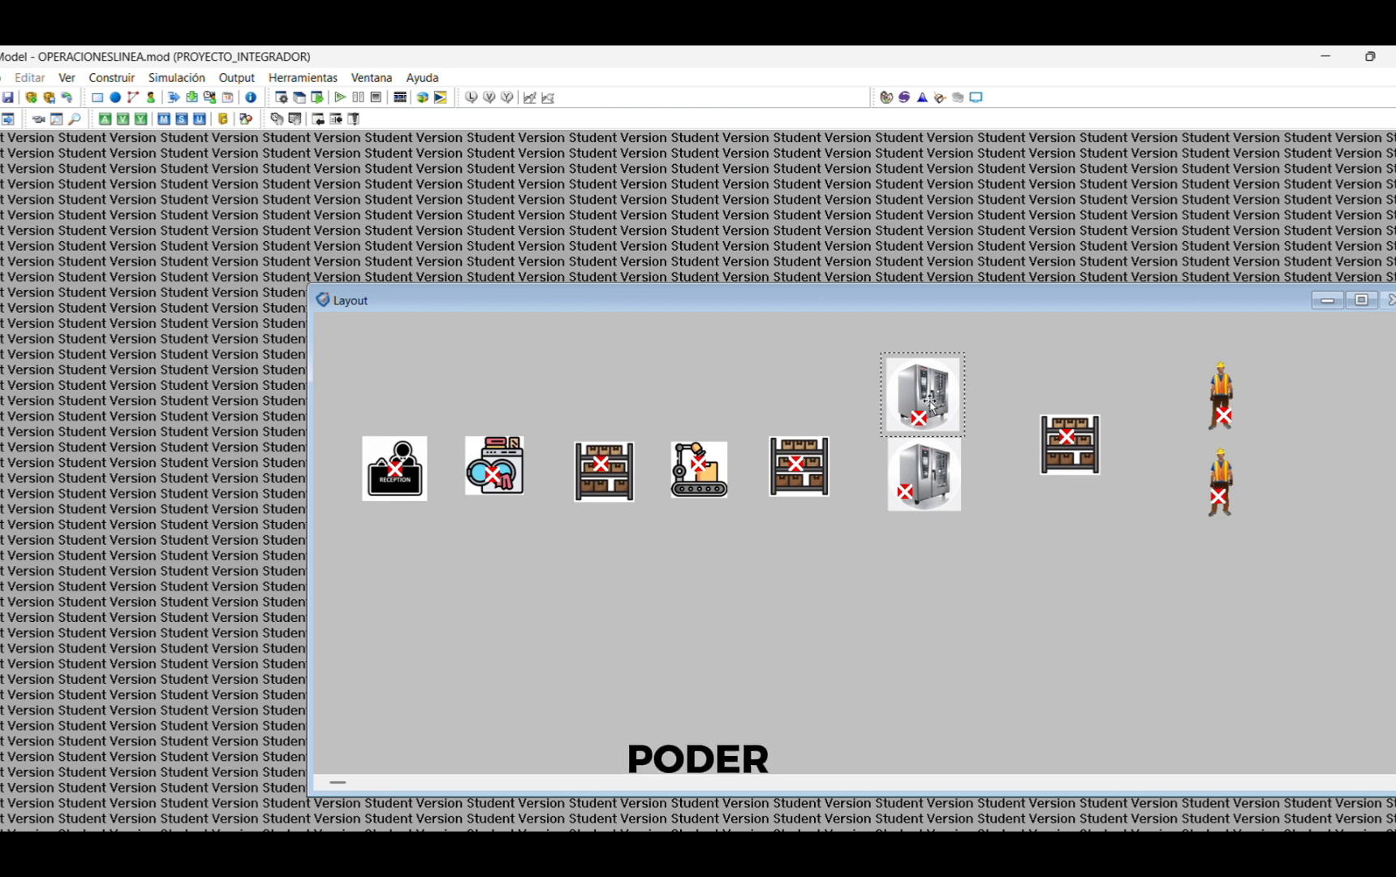
pyautogui.click(1052, 434)
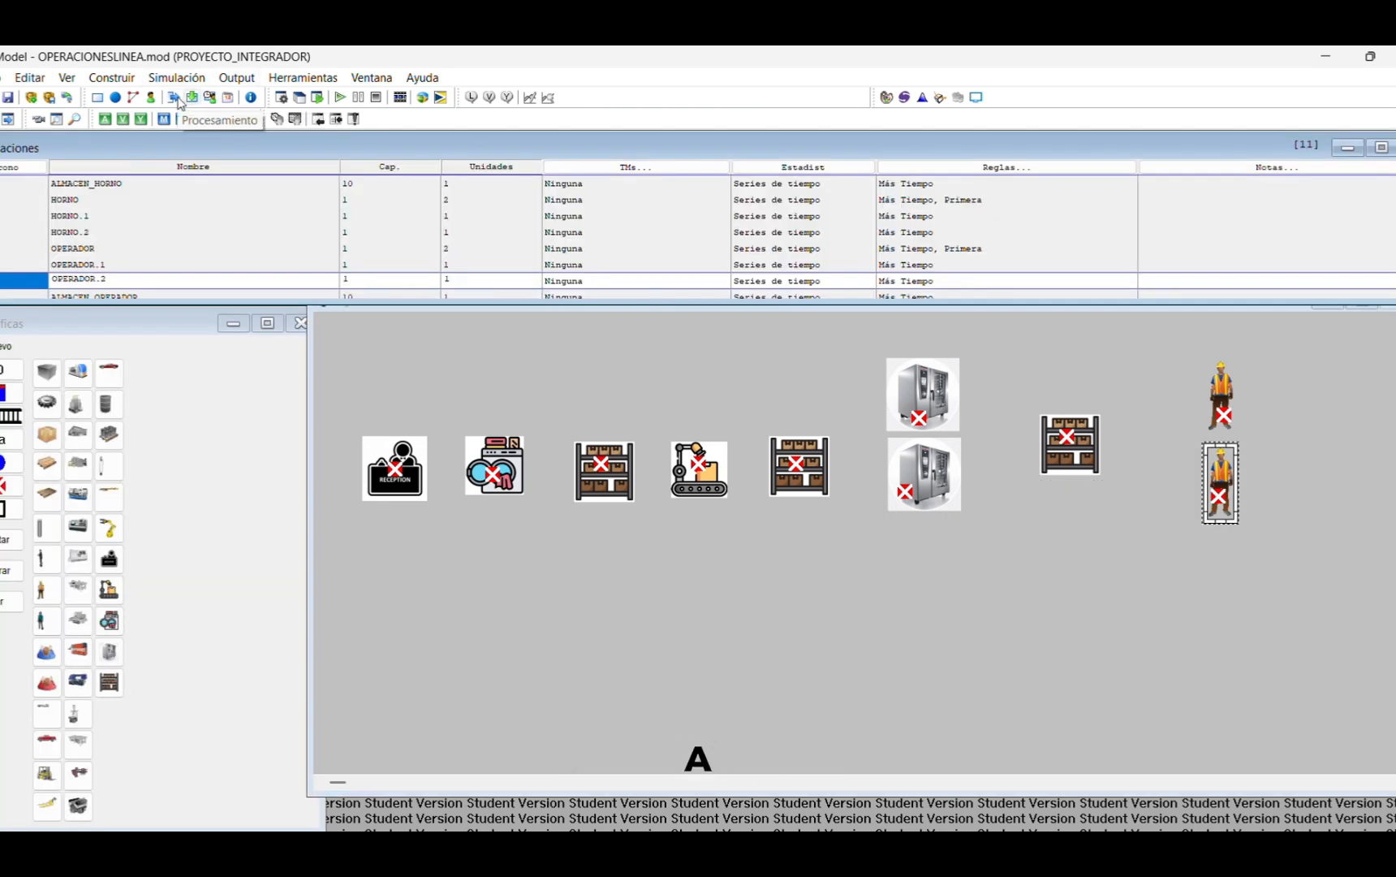
# Step: Change the processing operation of PIEZA at HORNO to Wait U(2.5,1)min Graphic 3
pyautogui.click(173, 98)
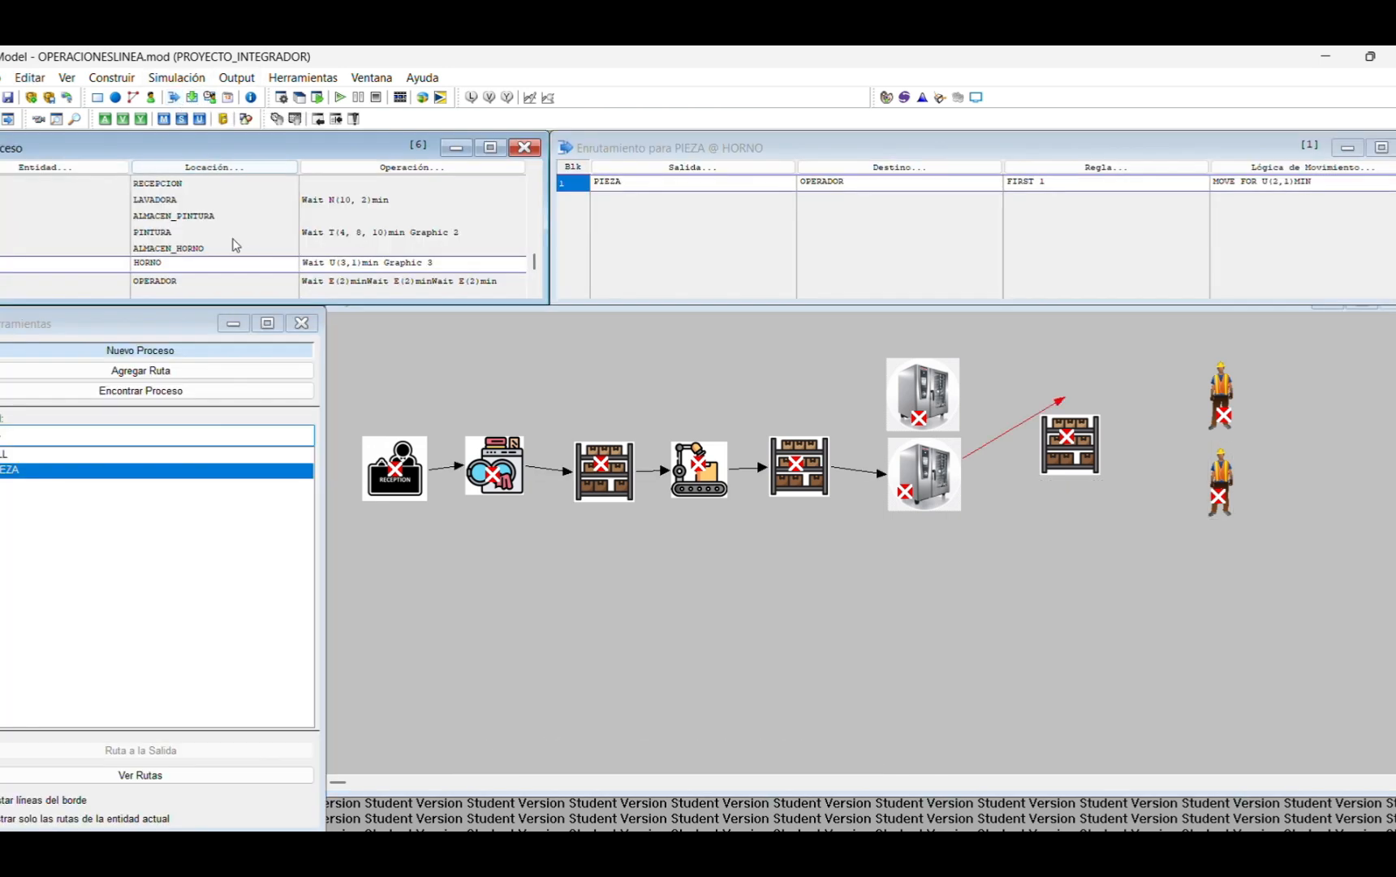
pyautogui.doubleClick(349, 262)
pyautogui.click(39, 387)
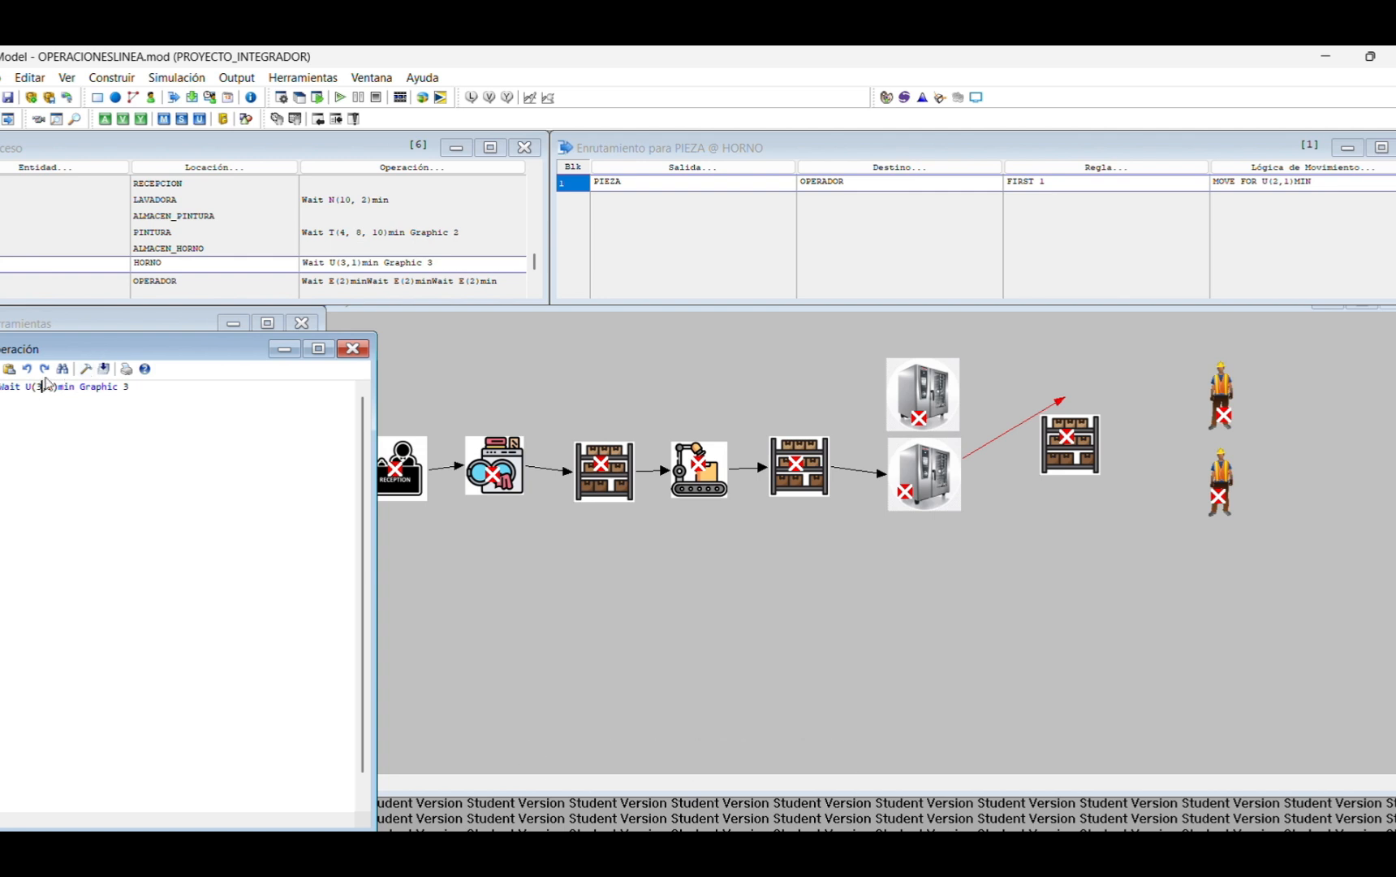
pyautogui.press('BackSpace')
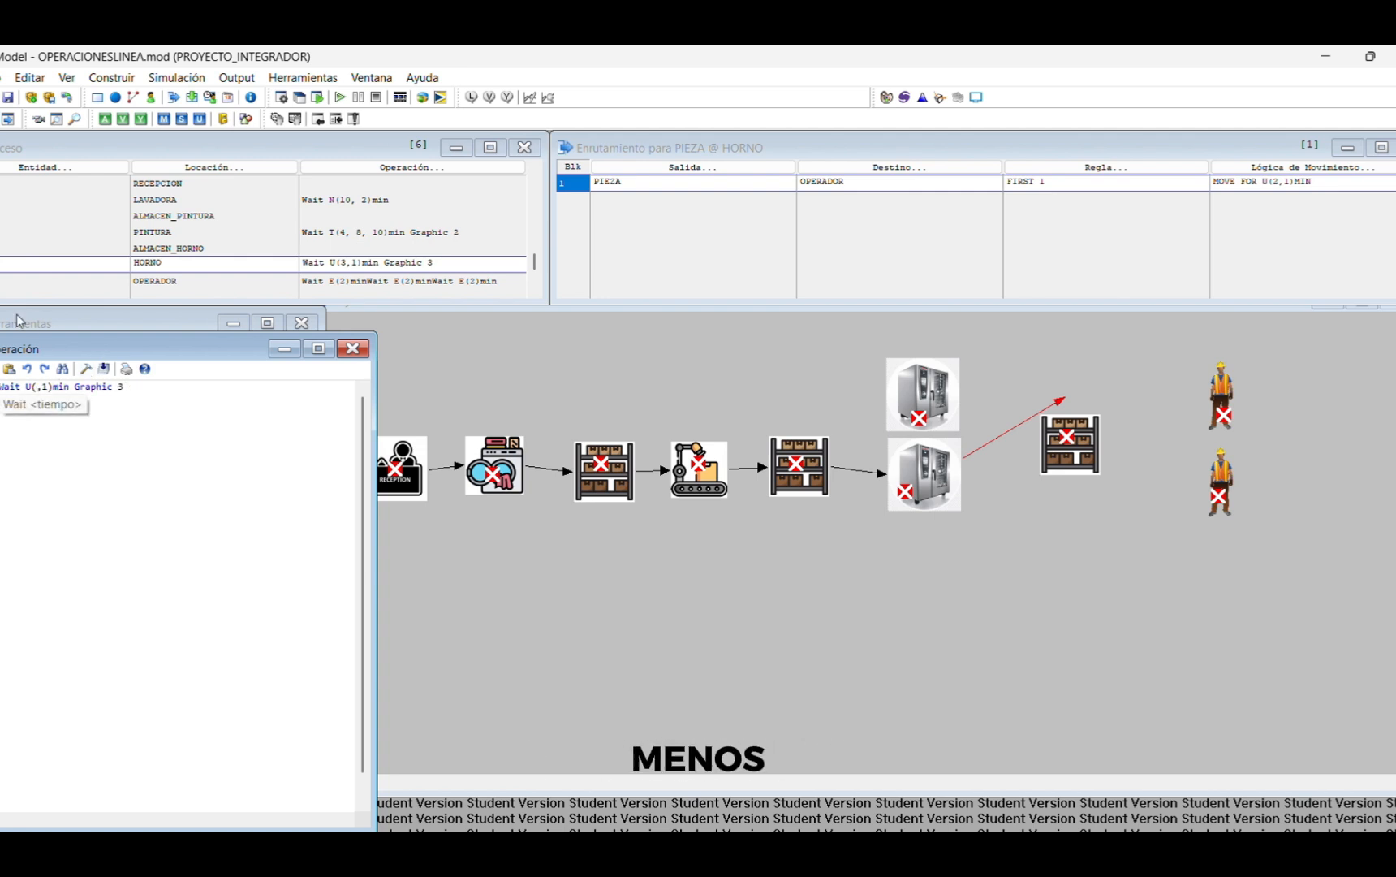
pyautogui.write('2.5')
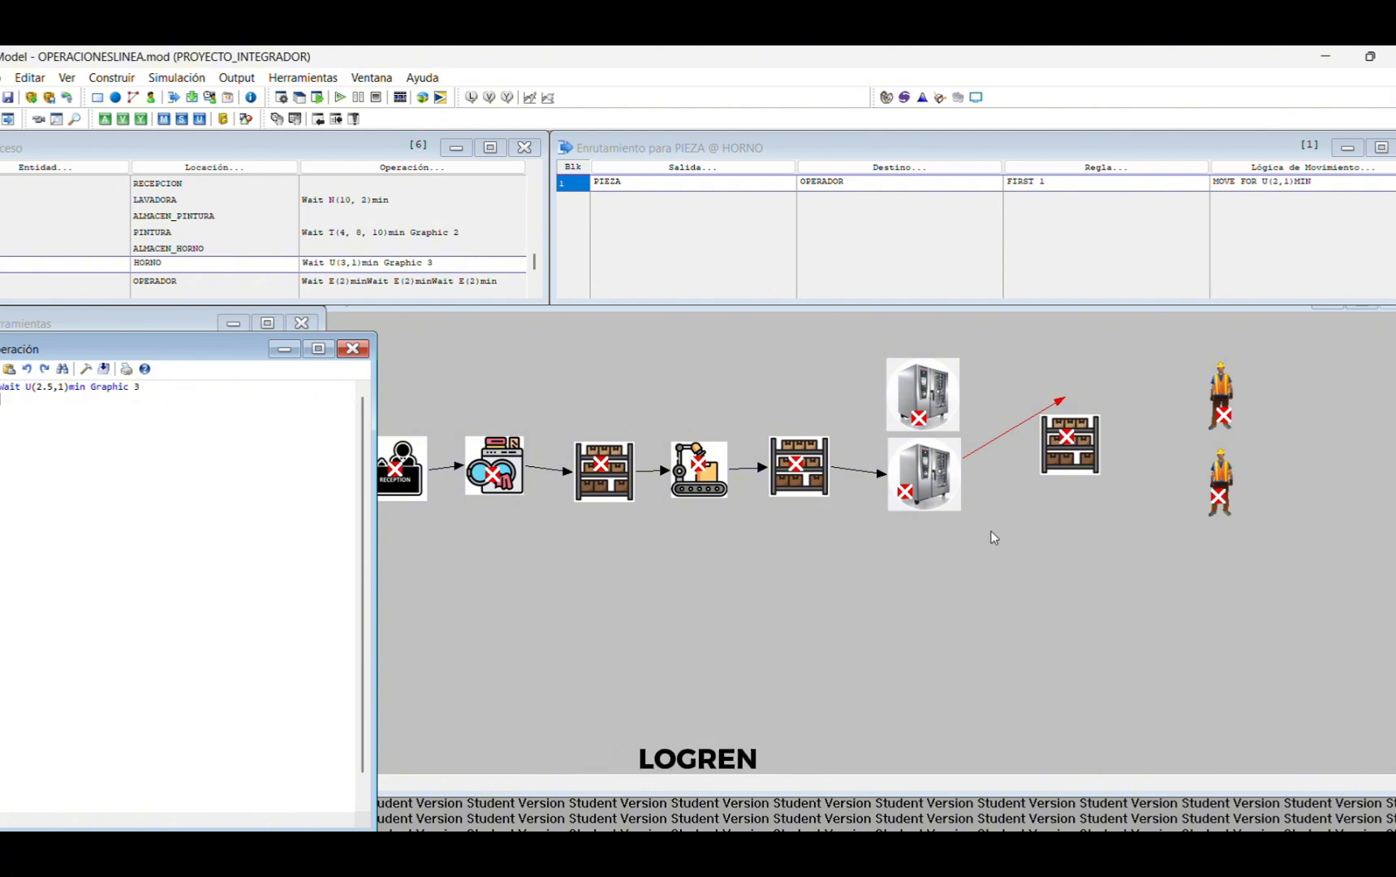
# Step: Route PIEZA leaving HORNO to ALMACEN_OPERADOR as its destination
pyautogui.click(205, 262)
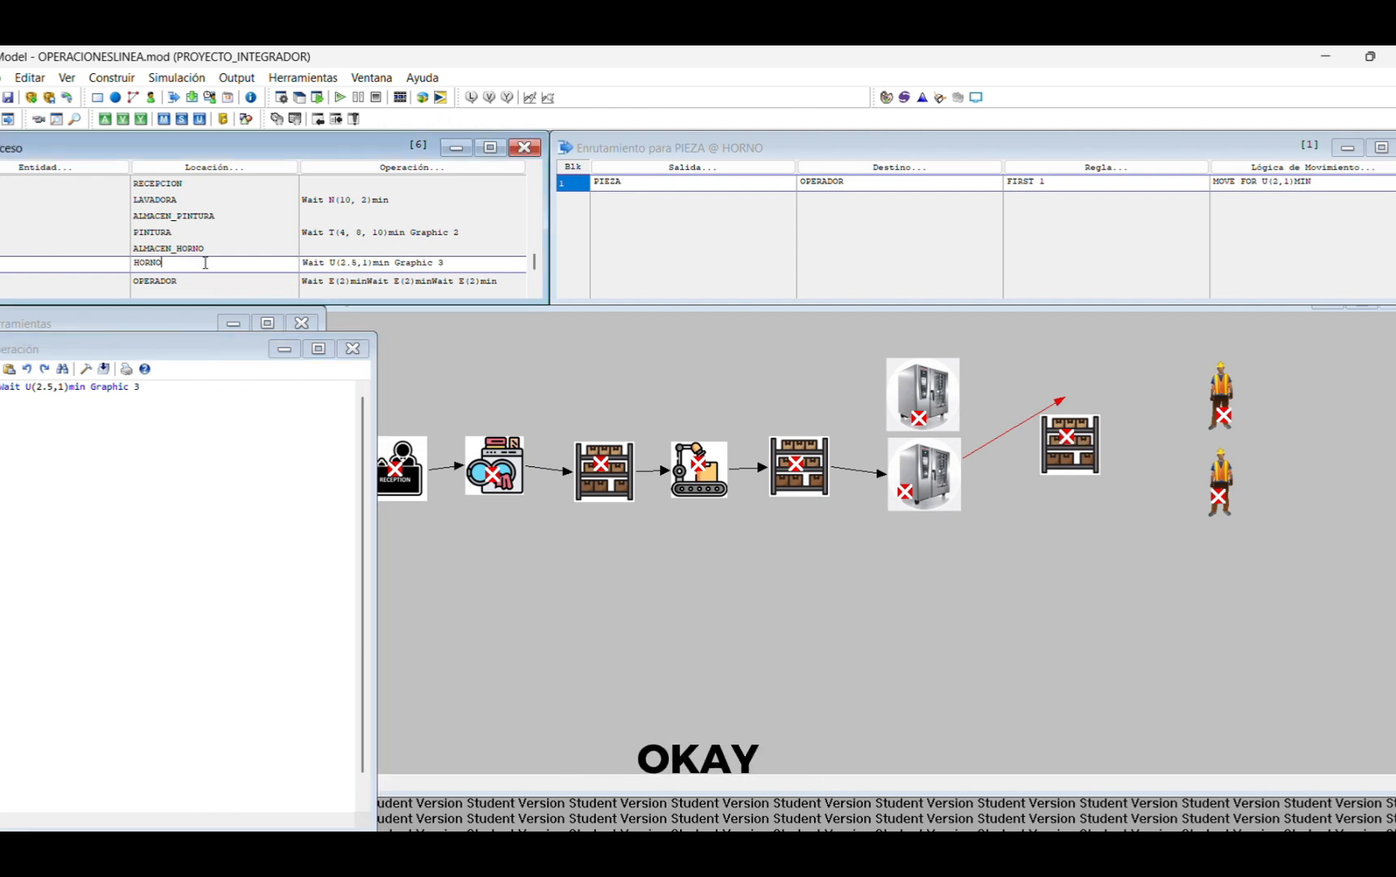
pyautogui.click(325, 262)
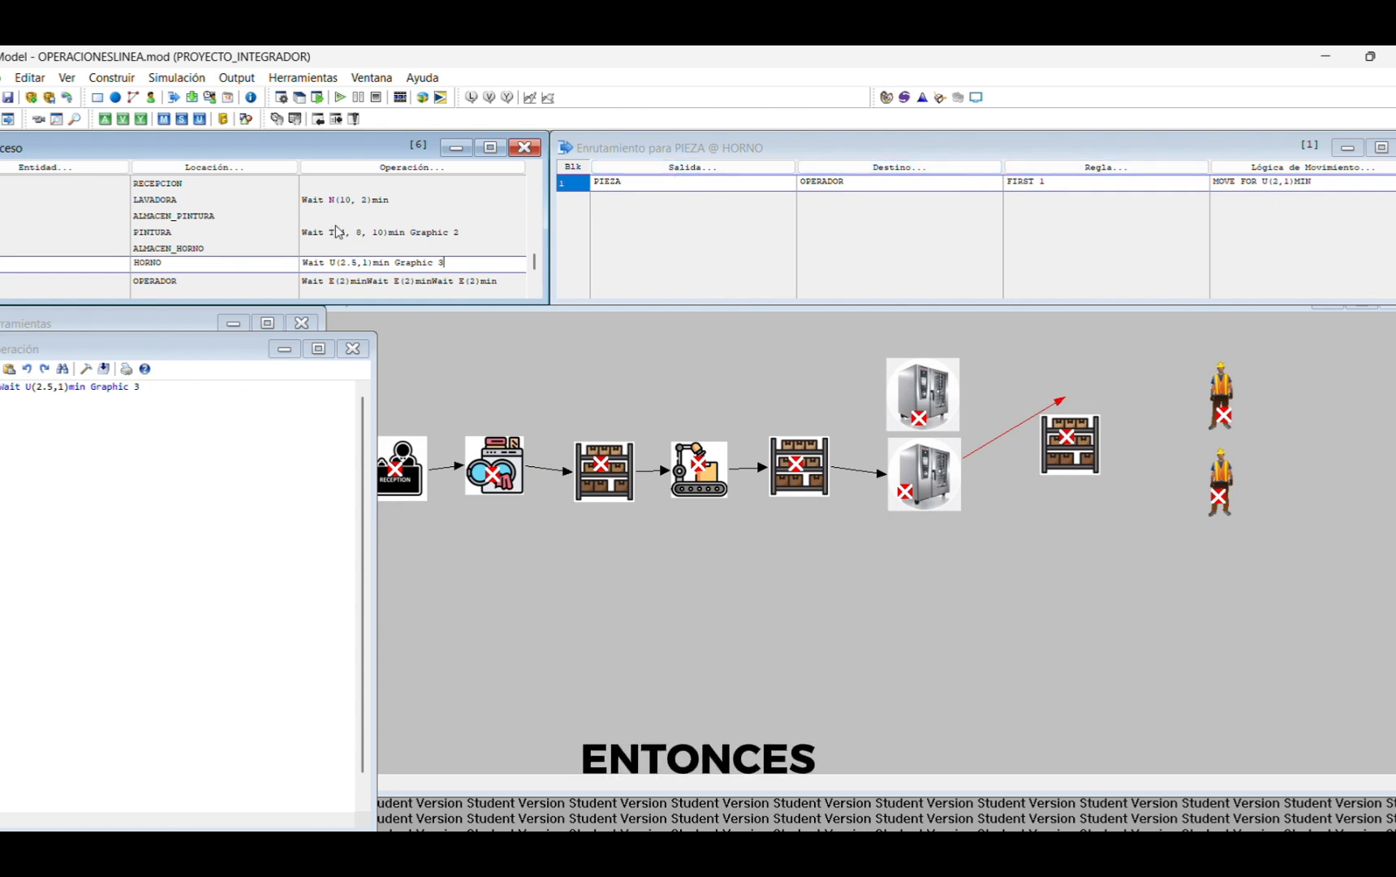
pyautogui.press('Down')
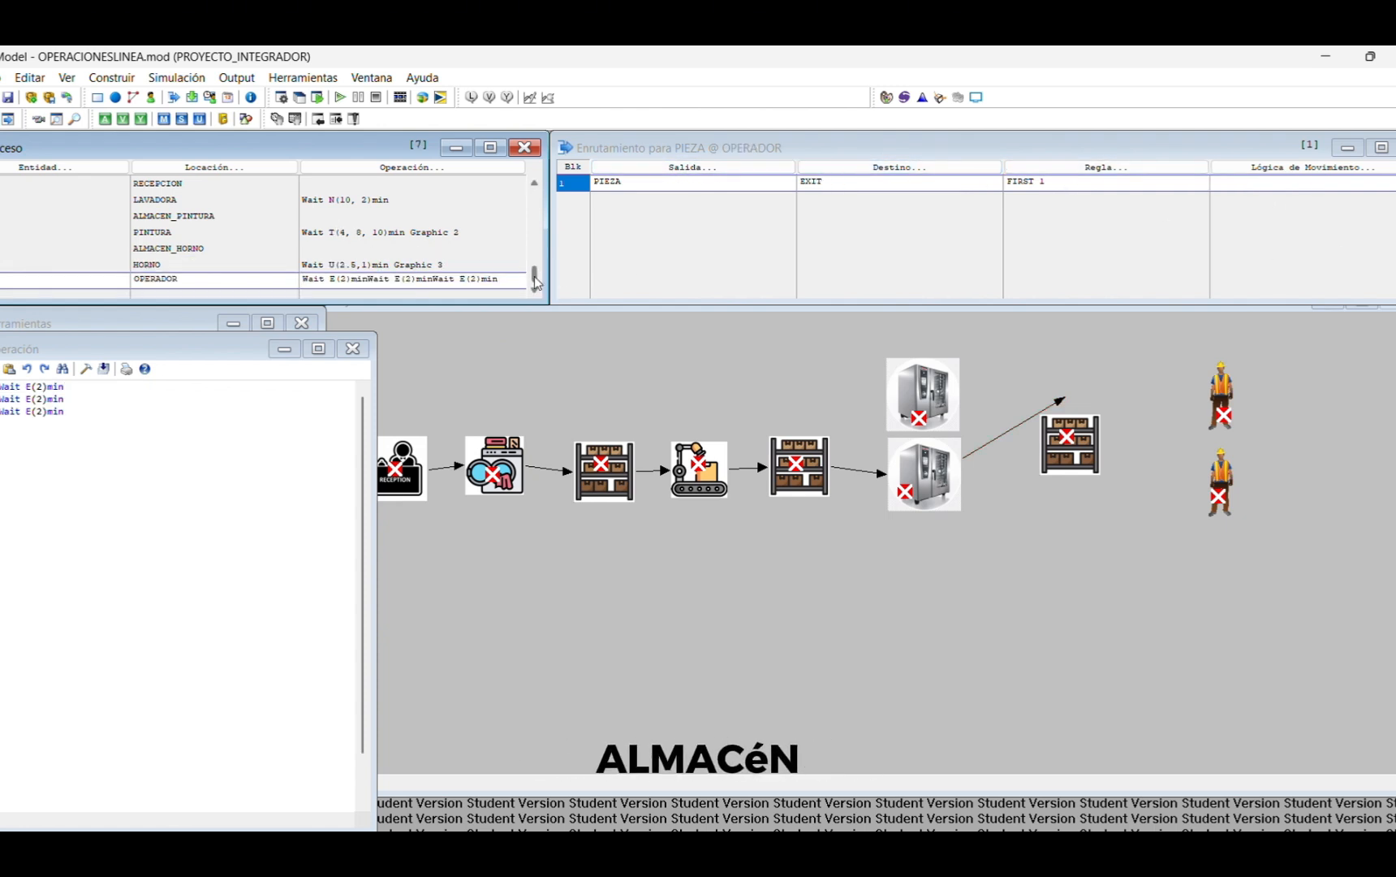
pyautogui.click(372, 263)
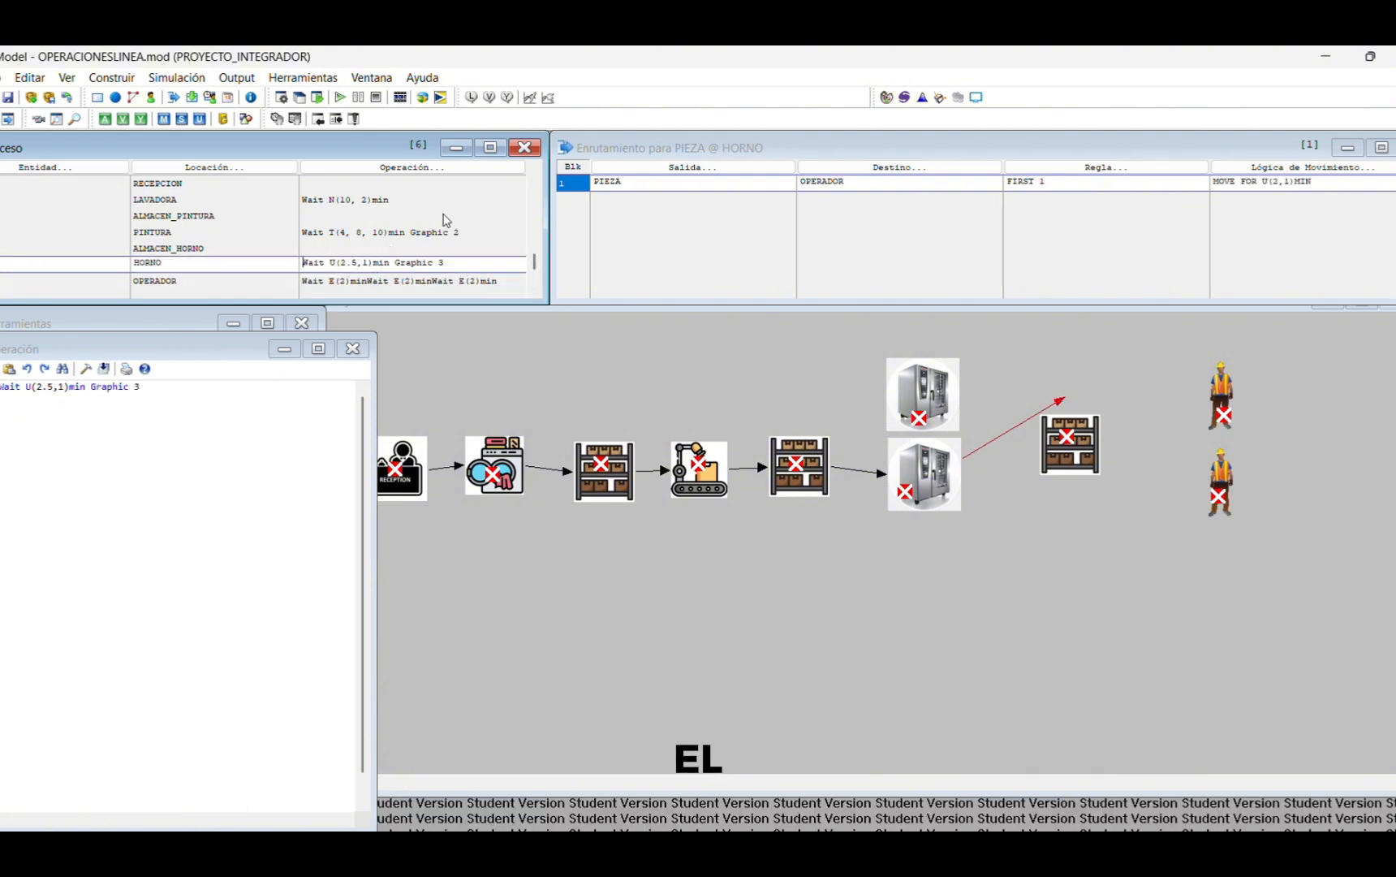
pyautogui.doubleClick(859, 187)
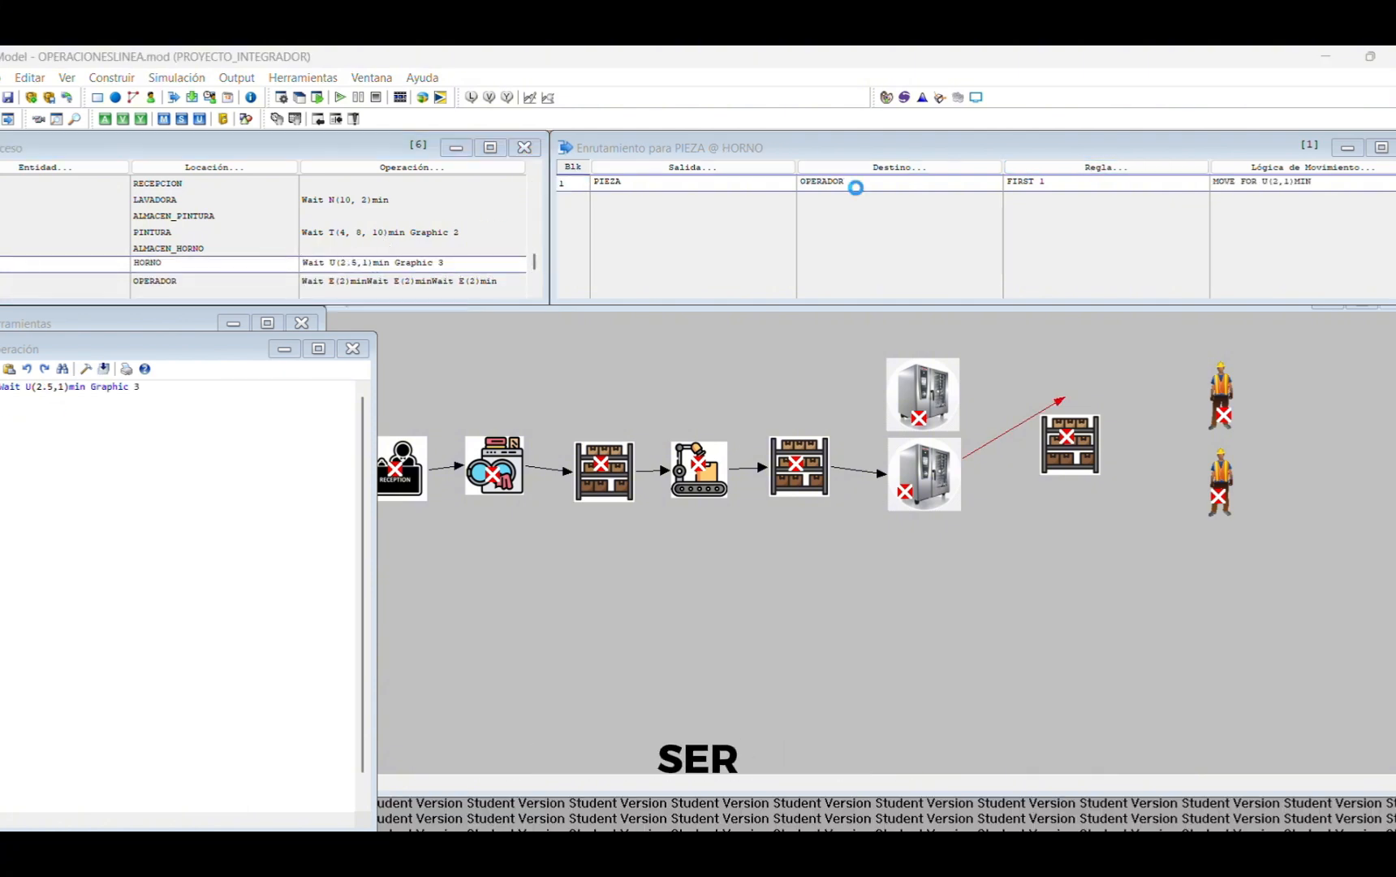
pyautogui.click(873, 313)
pyautogui.click(859, 400)
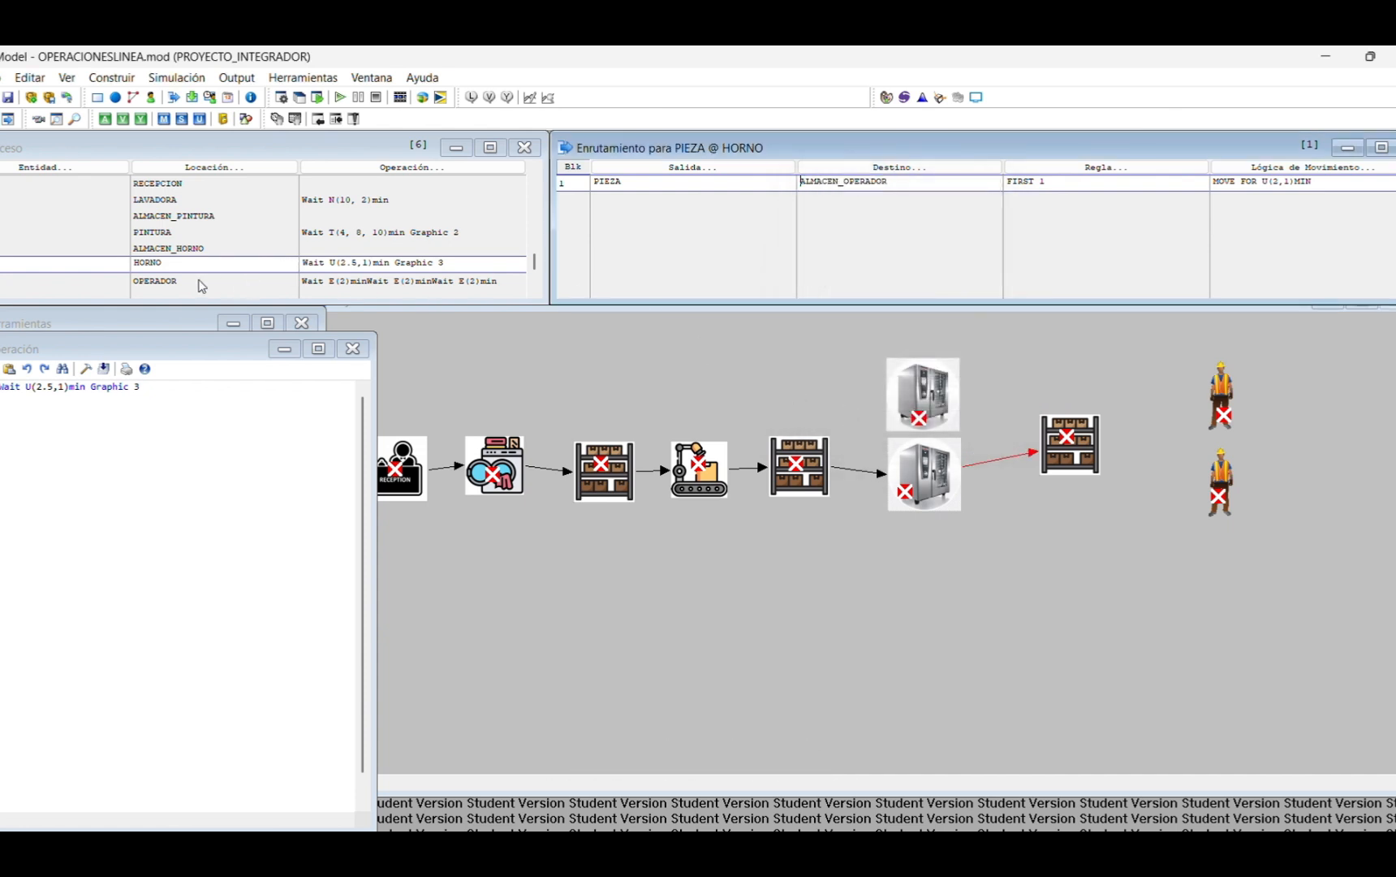
# Step: Reassign the PIEZA process record at OPERADOR to the location ALMACEN_OPERADOR
pyautogui.click(142, 279)
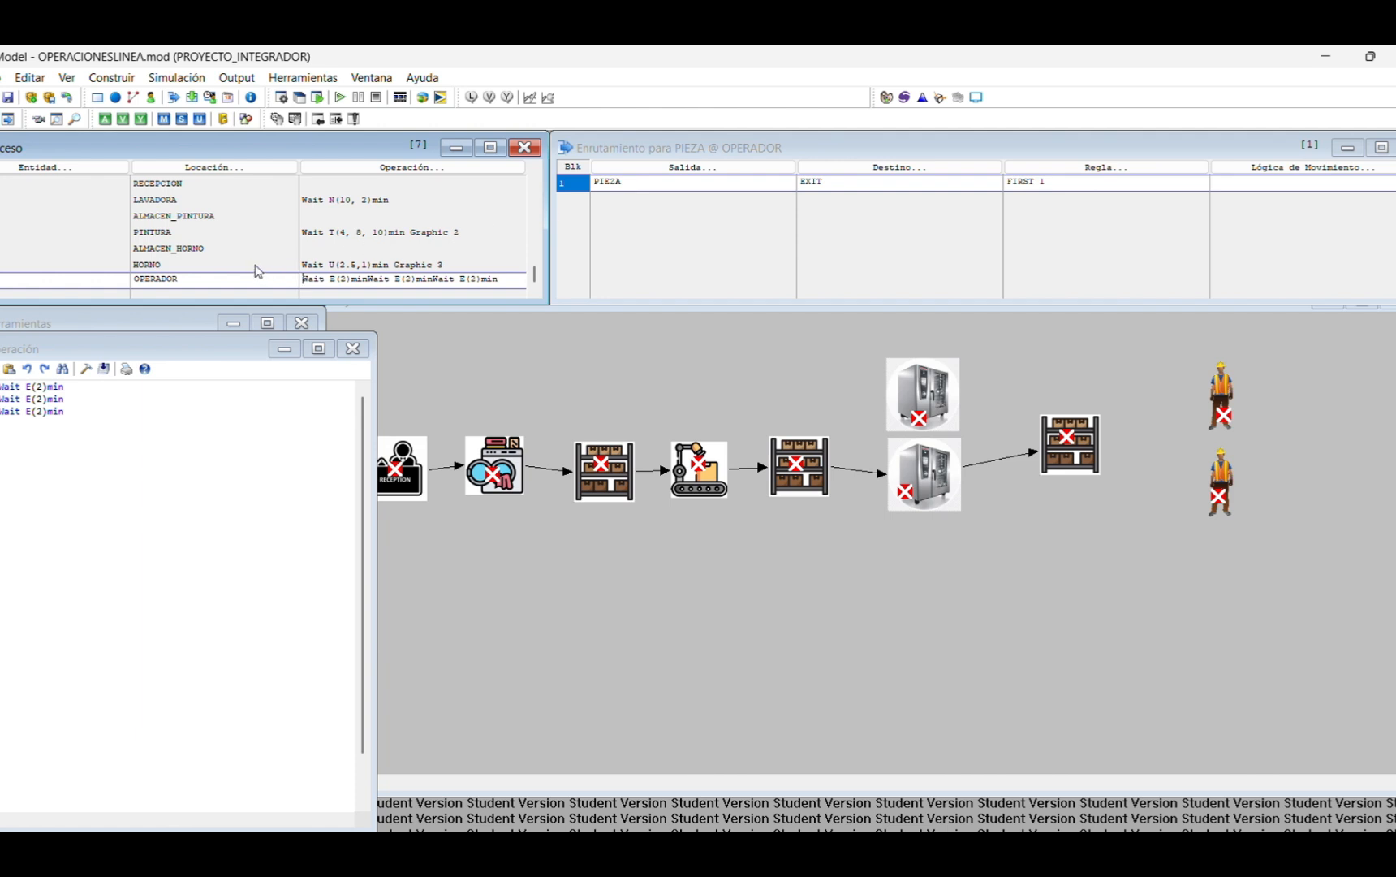
pyautogui.click(188, 280)
pyautogui.doubleClick(188, 280)
pyautogui.click(190, 367)
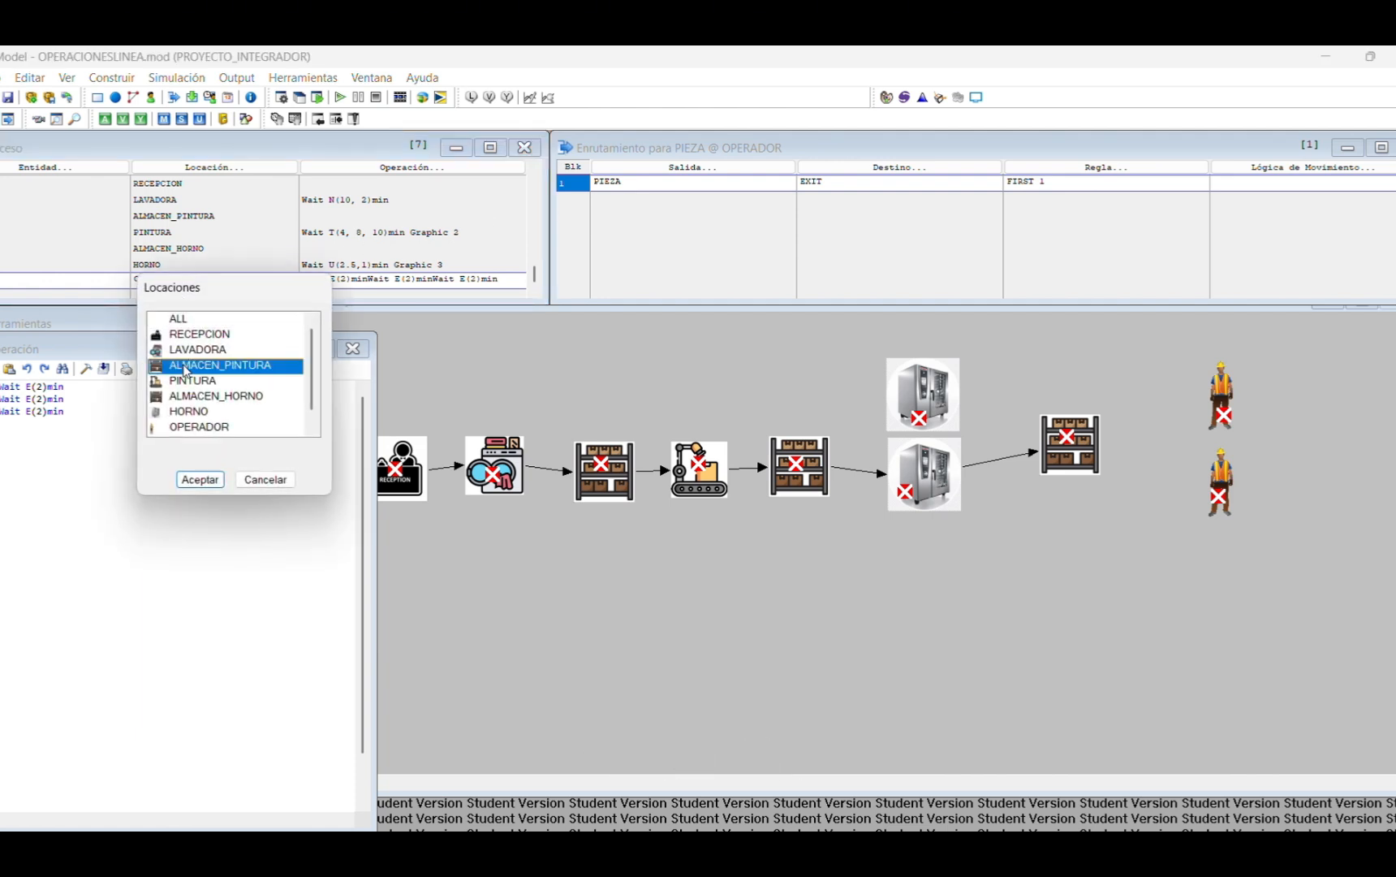
pyautogui.scroll(-1, 186, 414)
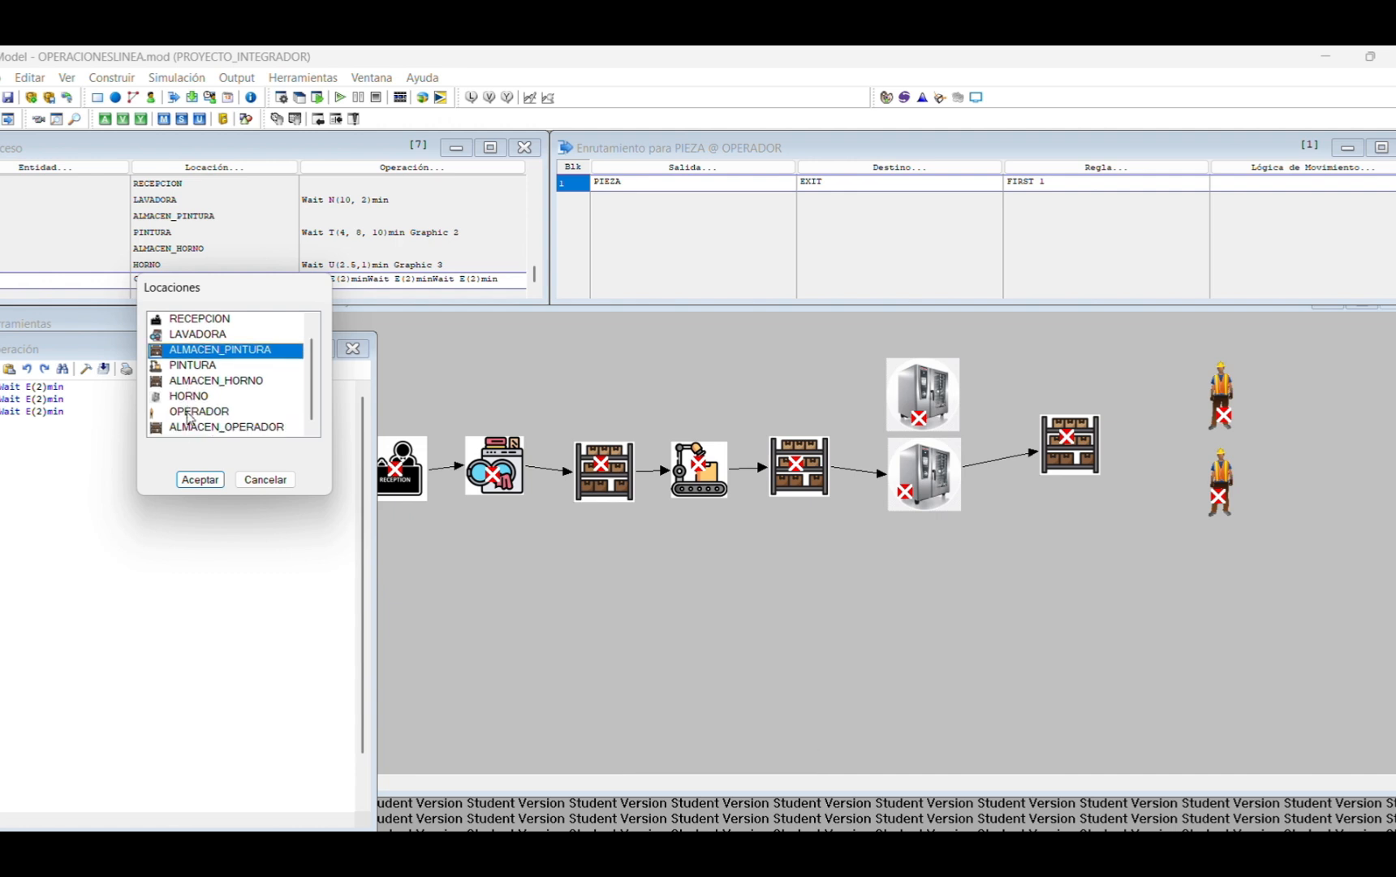
pyautogui.click(180, 428)
pyautogui.click(200, 479)
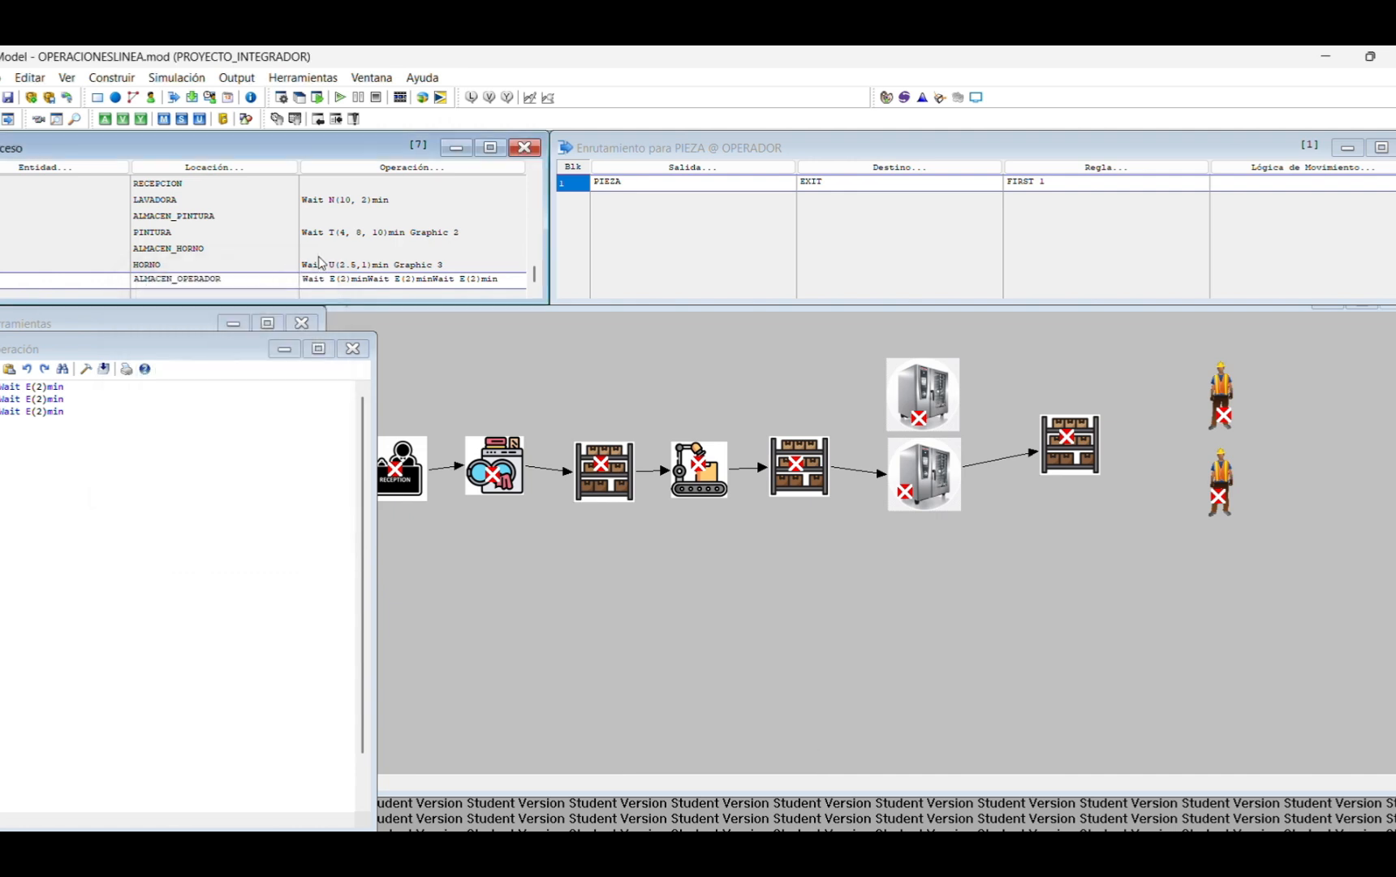
# Step: Cut the three Wait E(2)min statements from the ALMACEN_OPERADOR operation, leaving it empty
pyautogui.moveTo(304, 280); pyautogui.dragTo(500, 281)
pyautogui.moveTo(503, 282); pyautogui.dragTo(287, 276)
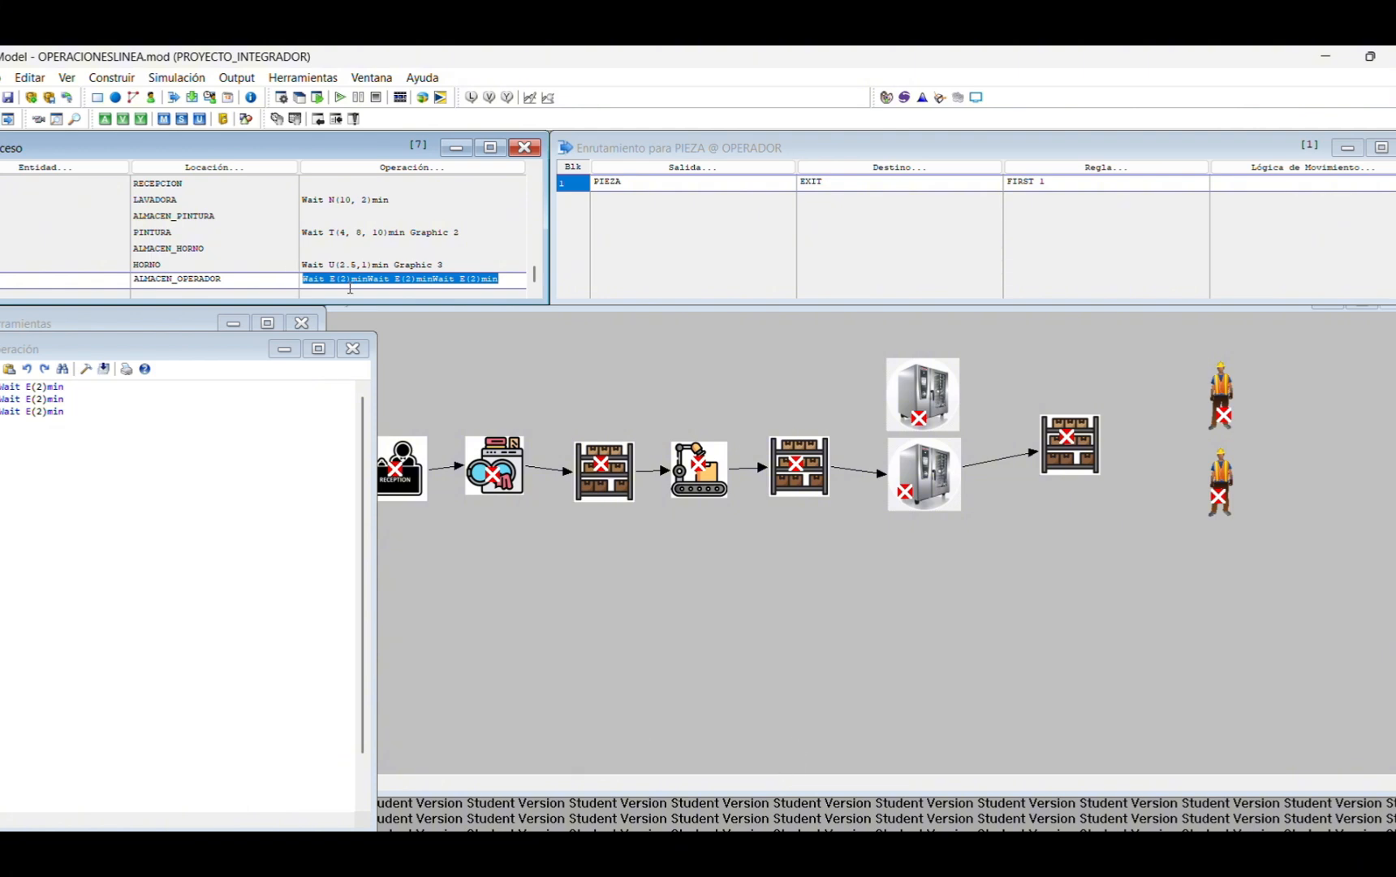
pyautogui.press('Delete')
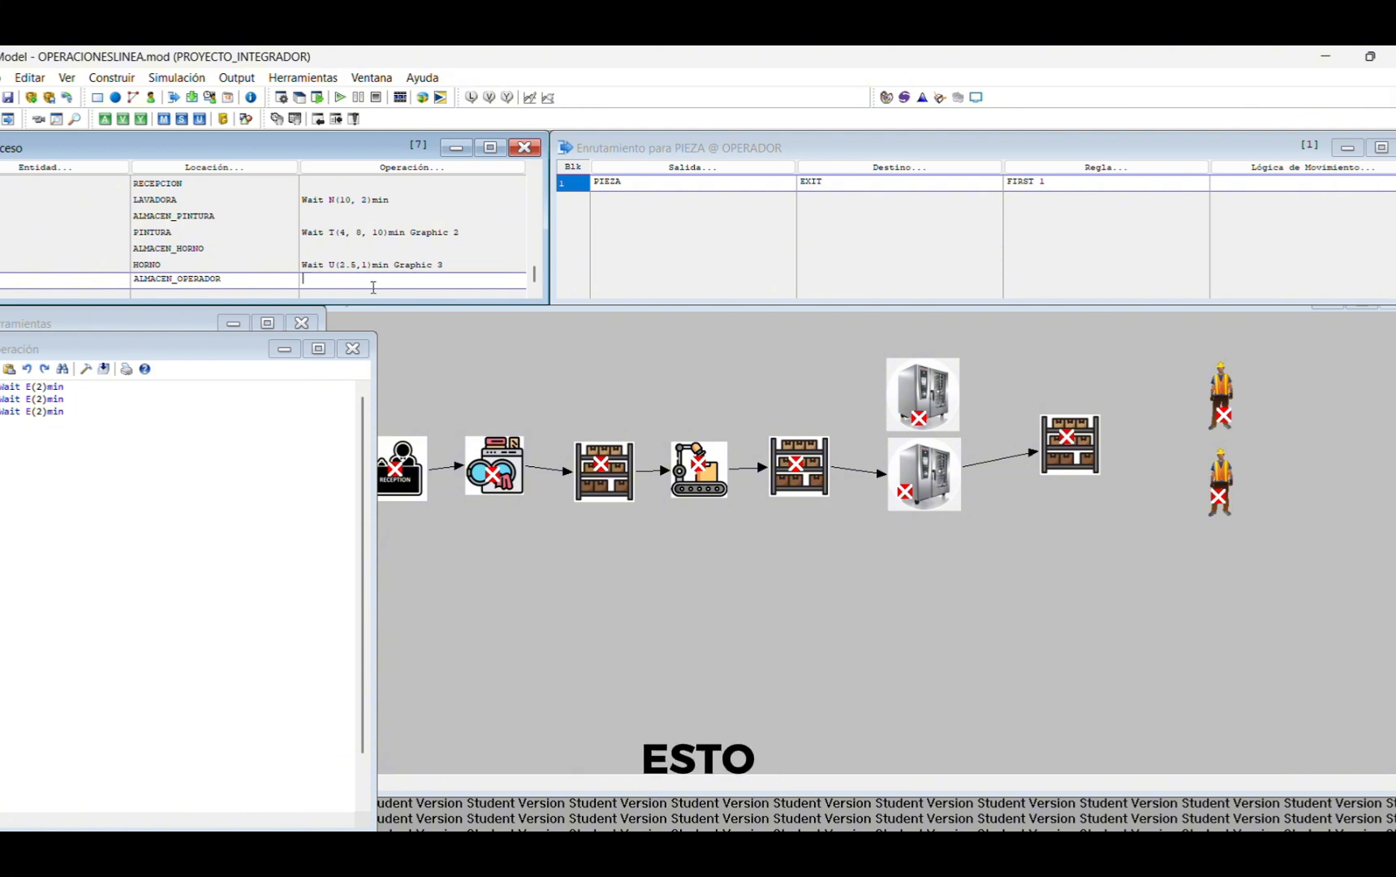
# Step: Add a process record for PIEZA at OPERADOR and paste the three Wait E(2)min statements as its operation
pyautogui.click(97, 284)
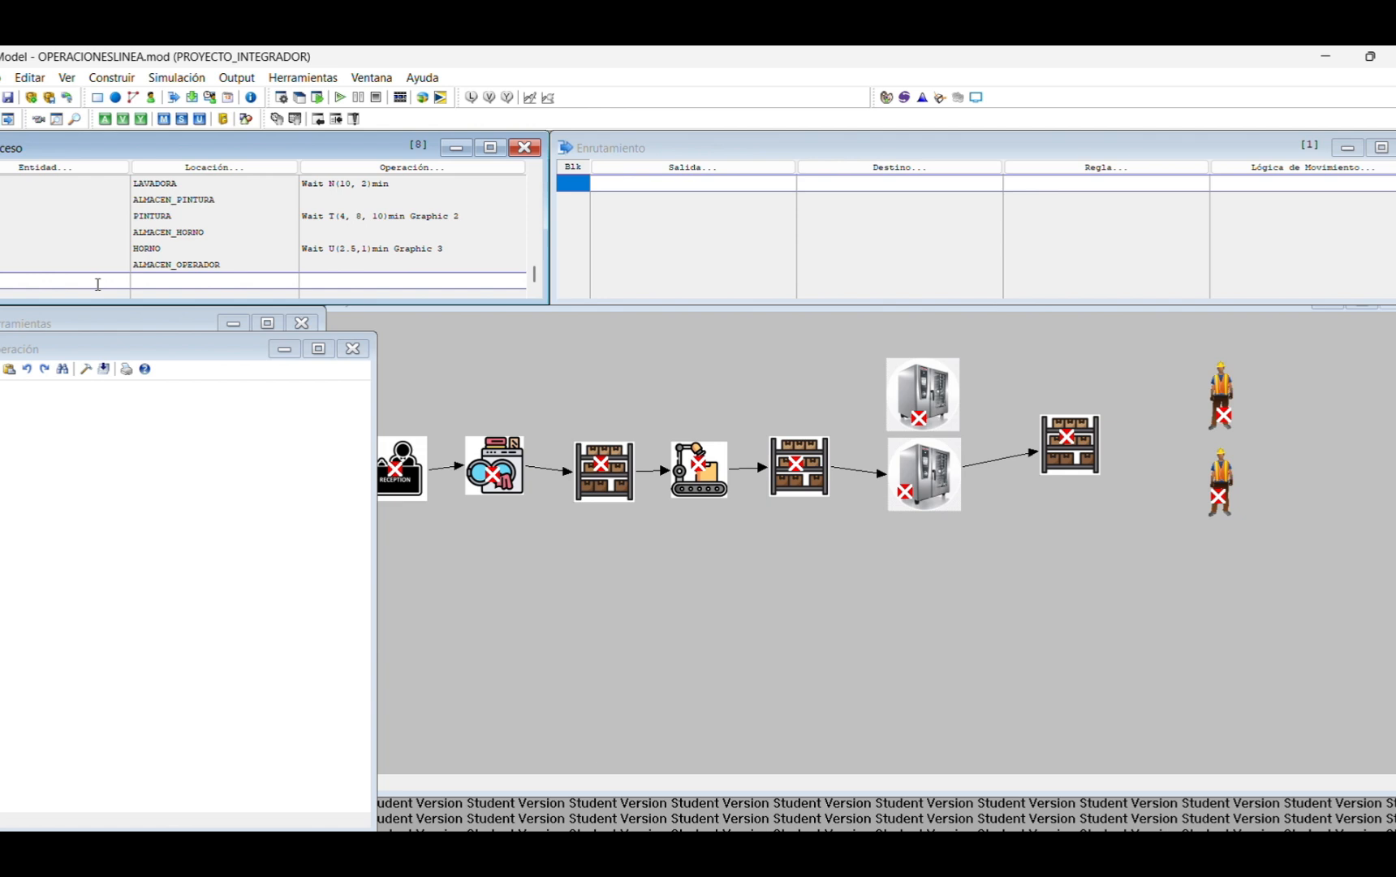
pyautogui.doubleClick(97, 283)
pyautogui.doubleClick(64, 335)
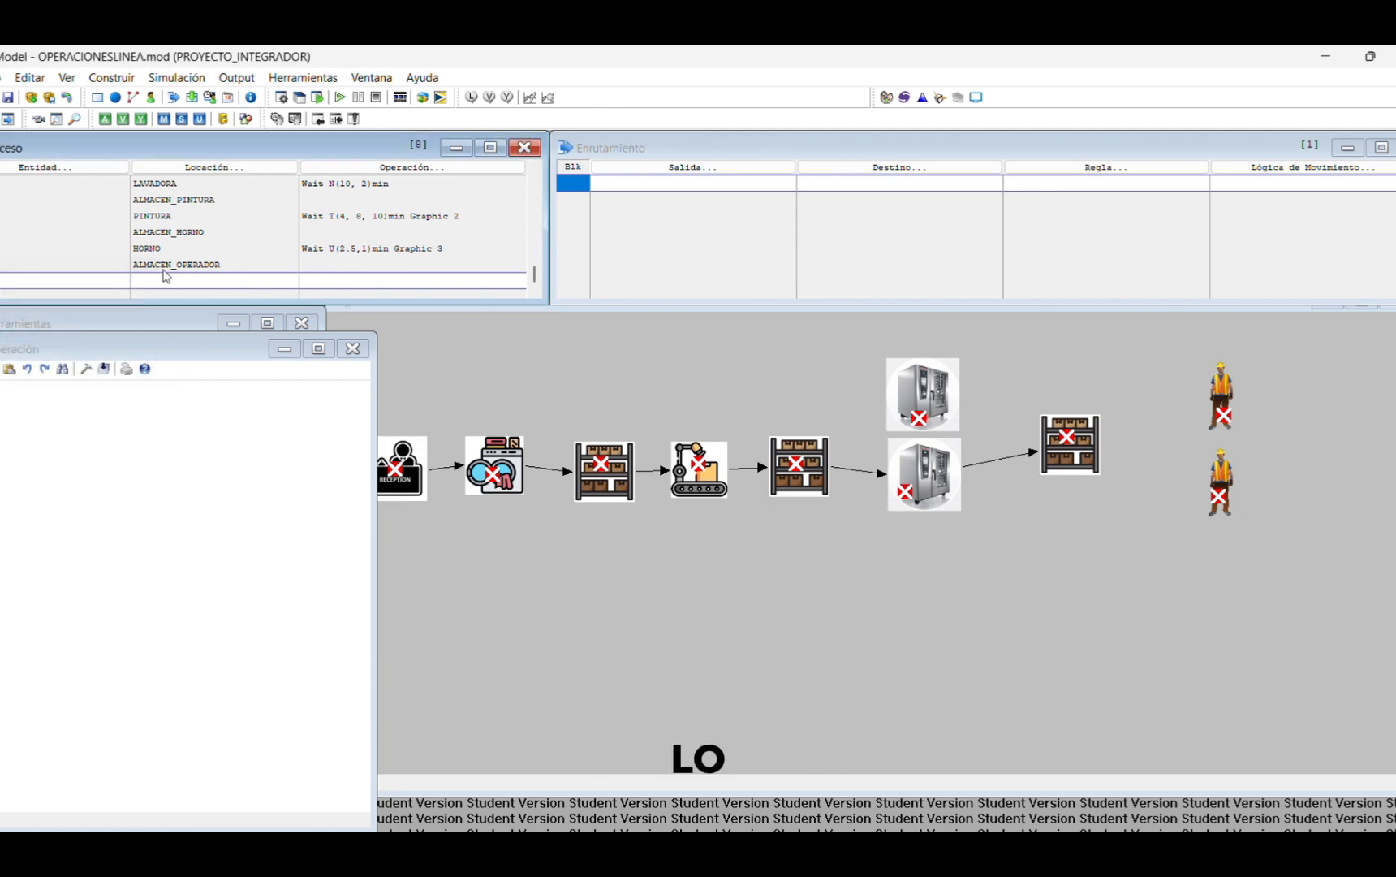
pyautogui.doubleClick(162, 280)
pyautogui.click(196, 427)
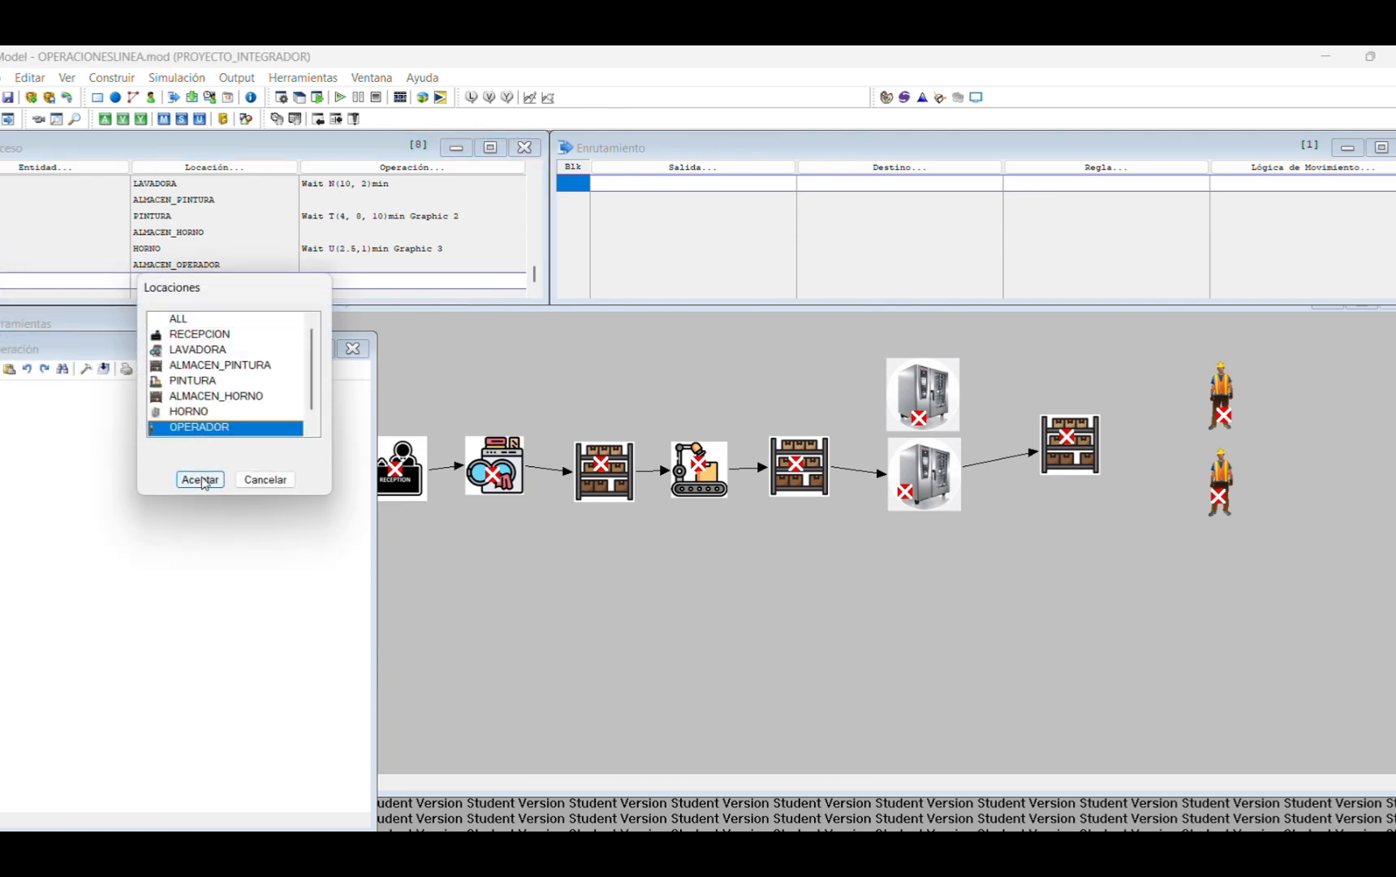
pyautogui.click(199, 479)
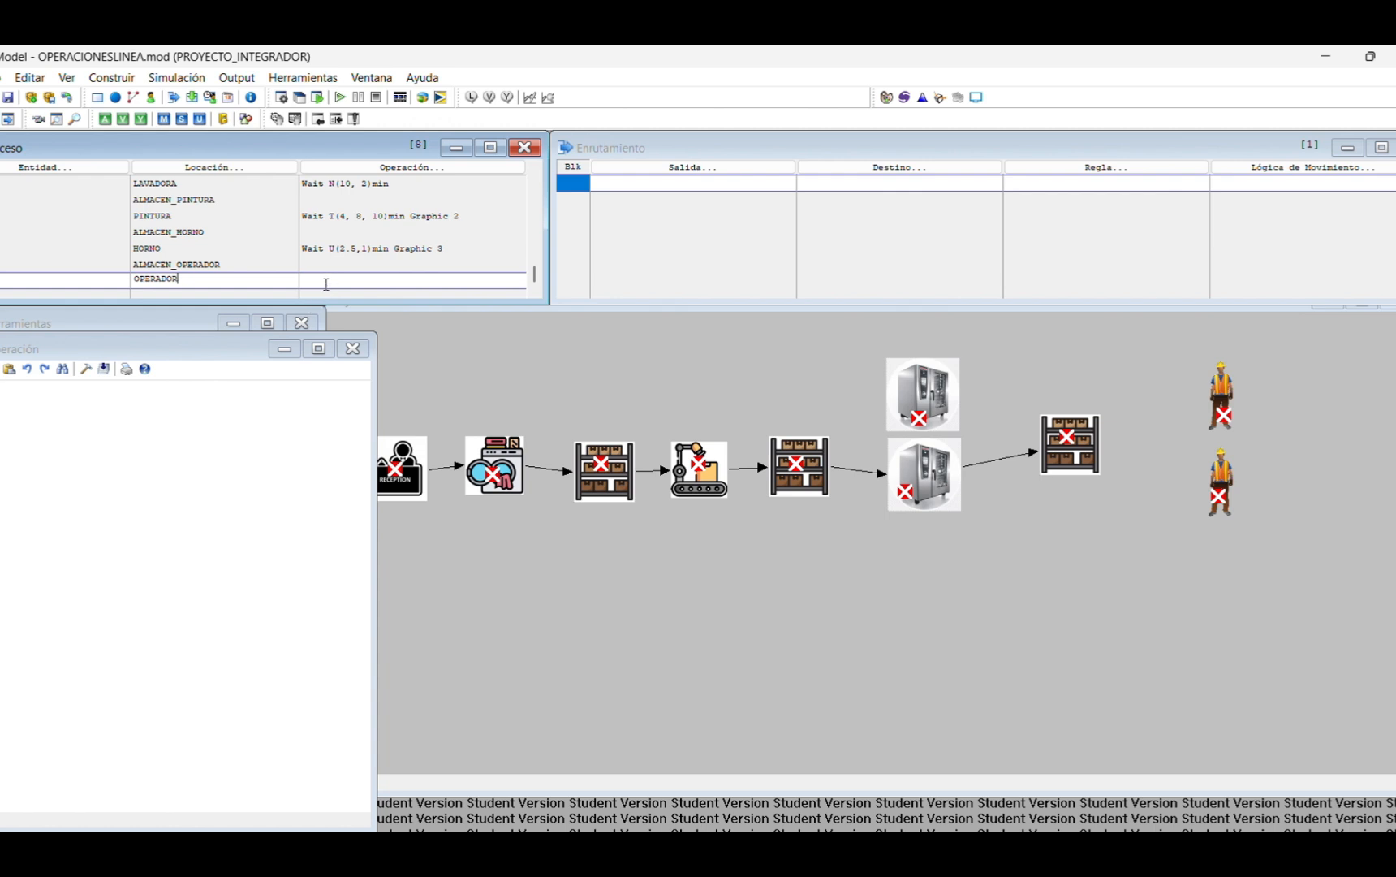
pyautogui.hotkey('ctrl', 'v')
pyautogui.hotkey('ctrl', 'v')
pyautogui.hotkey('ctrl', 'v')
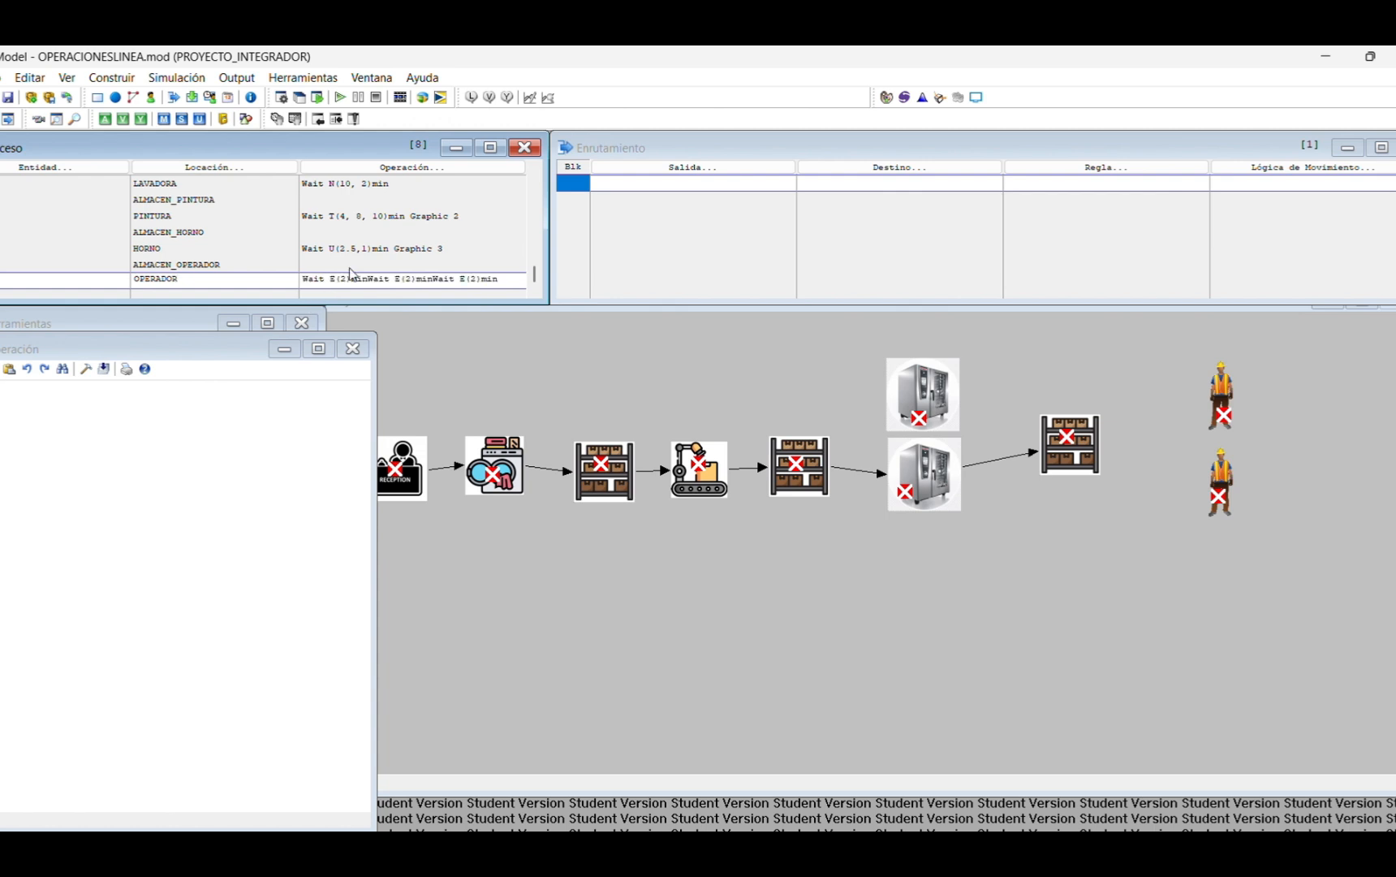
# Step: Change the routing destination of PIEZA at ALMACEN_OPERADOR to OPERADOR
pyautogui.click(307, 263)
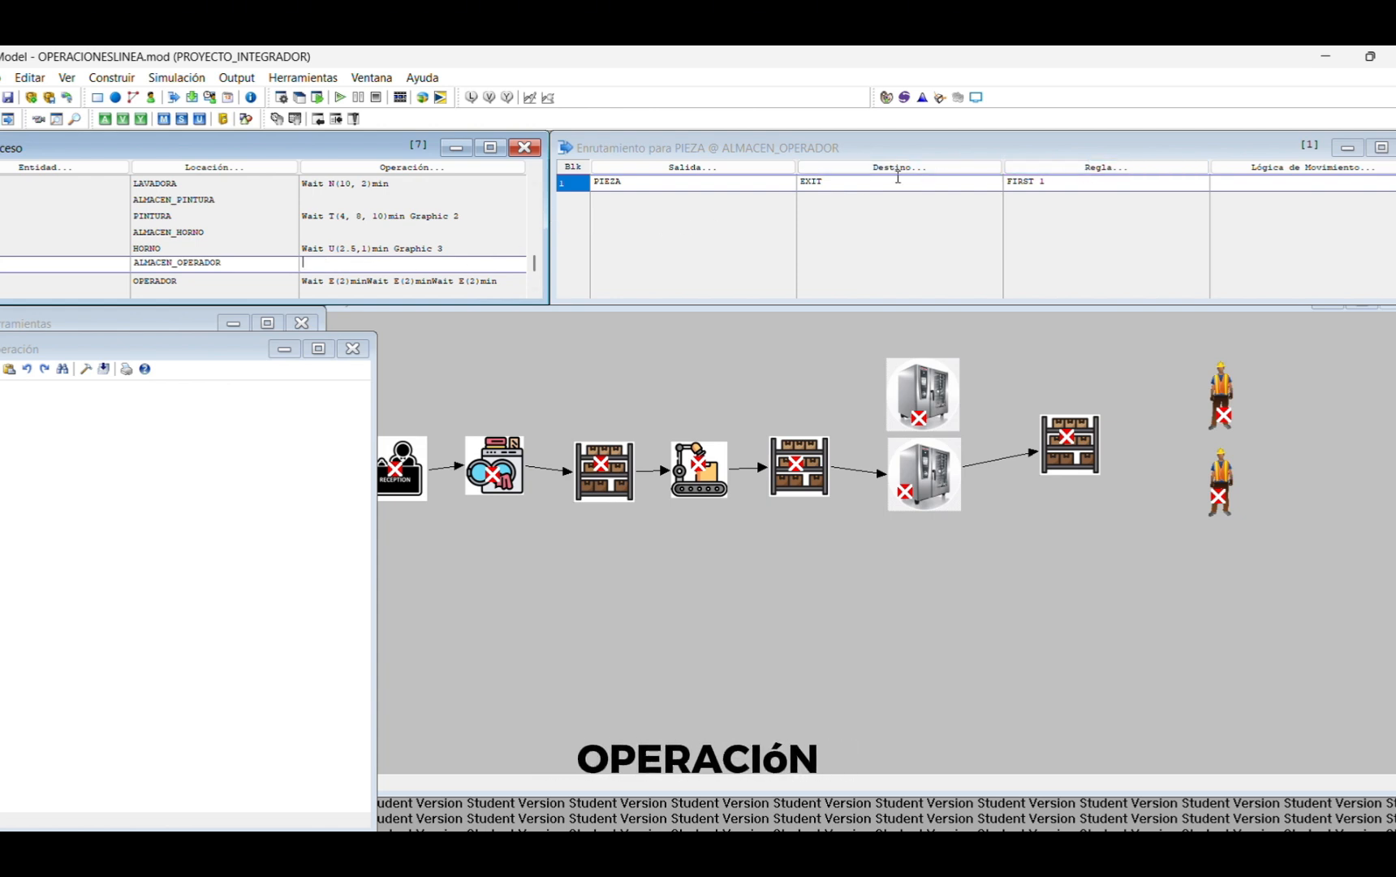
pyautogui.doubleClick(828, 185)
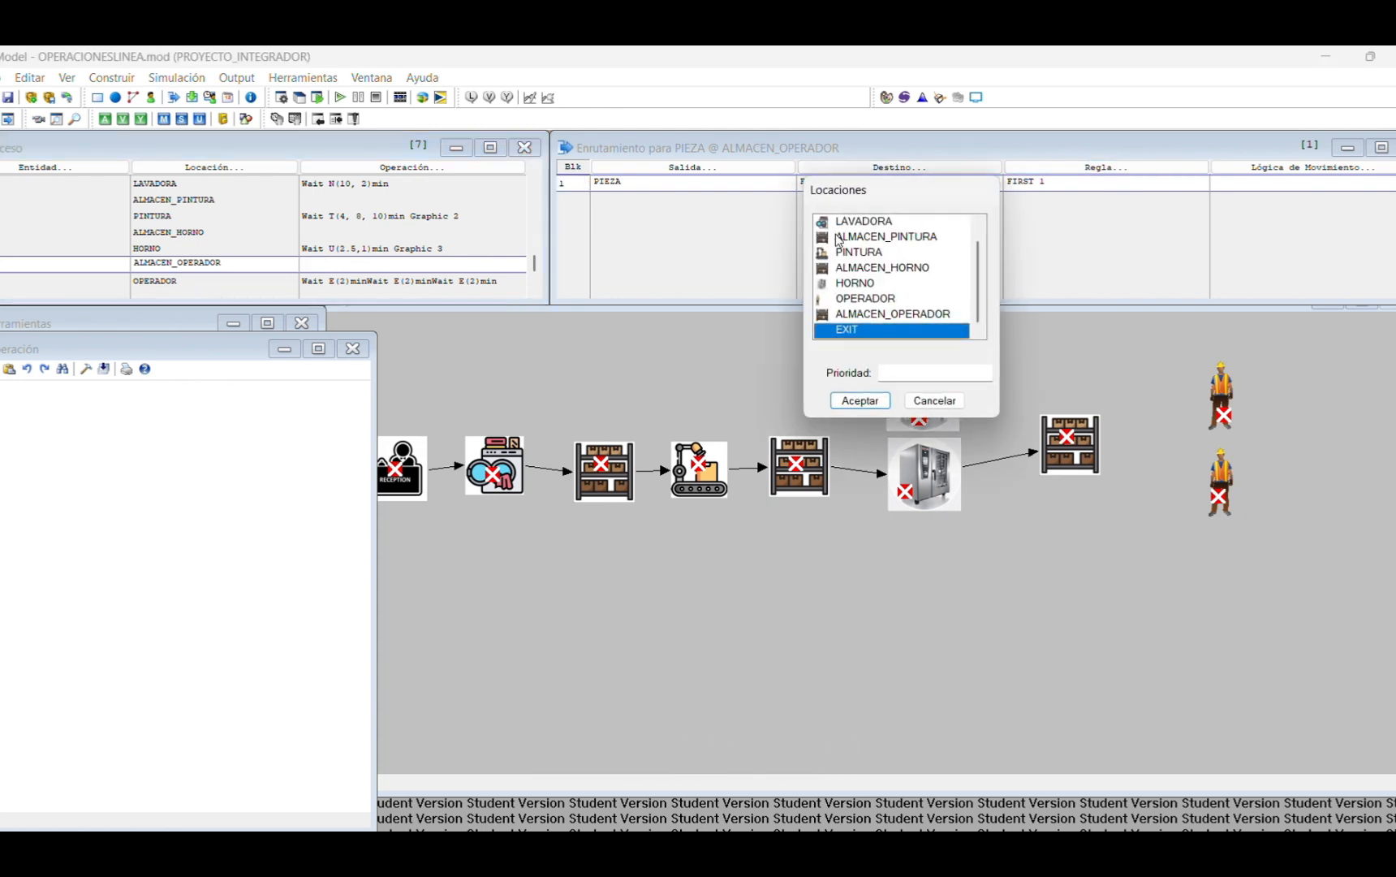
pyautogui.click(863, 300)
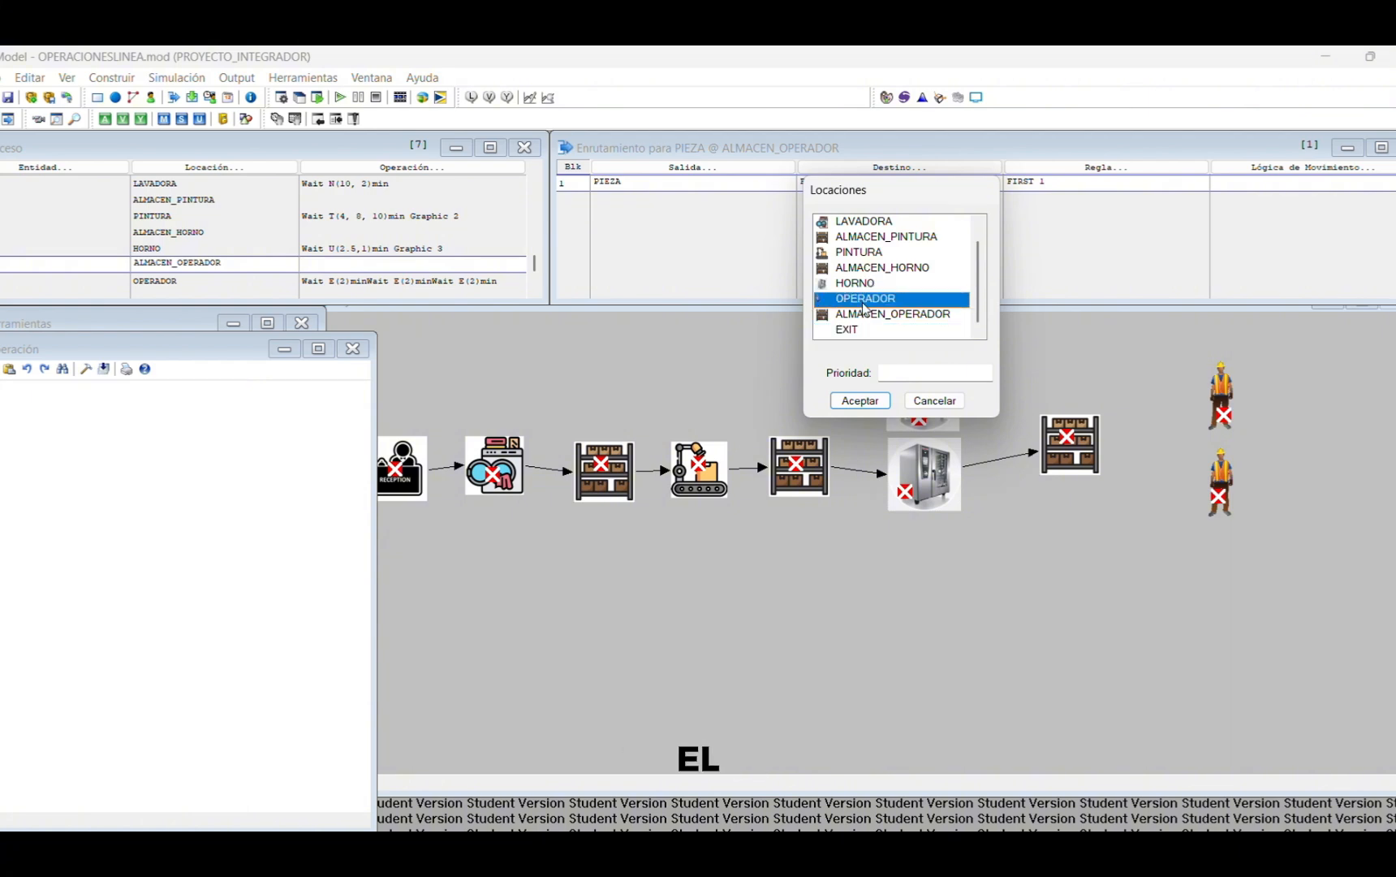
pyautogui.click(860, 400)
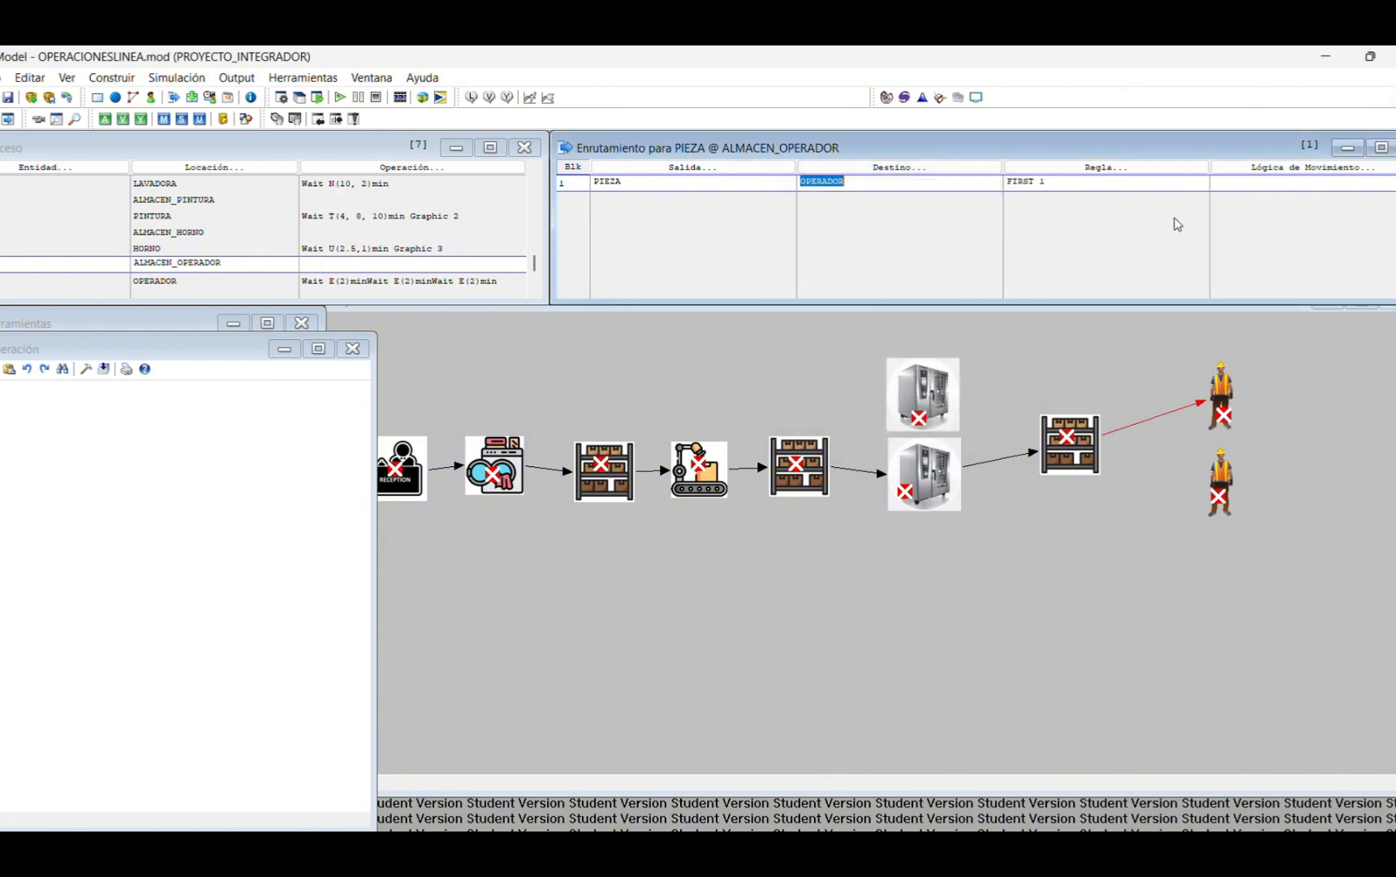
# Step: Copy the movement logic MOVE FOR U(2,1)MIN from the HORNO routing to the ALMACEN_OPERADOR routing
pyautogui.click(322, 248)
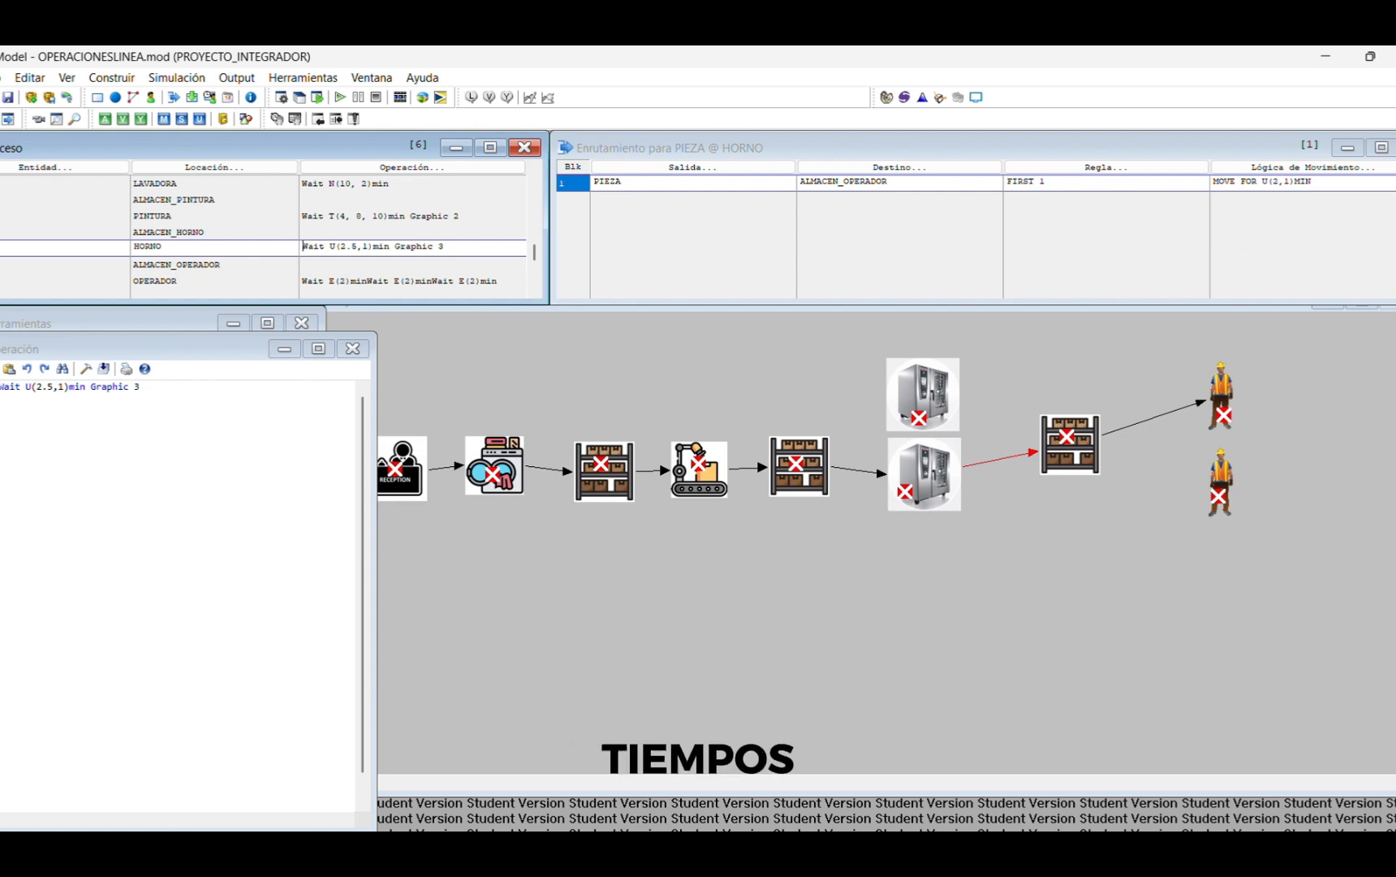
pyautogui.click(1195, 180)
pyautogui.hotkey('ctrl', 'c')
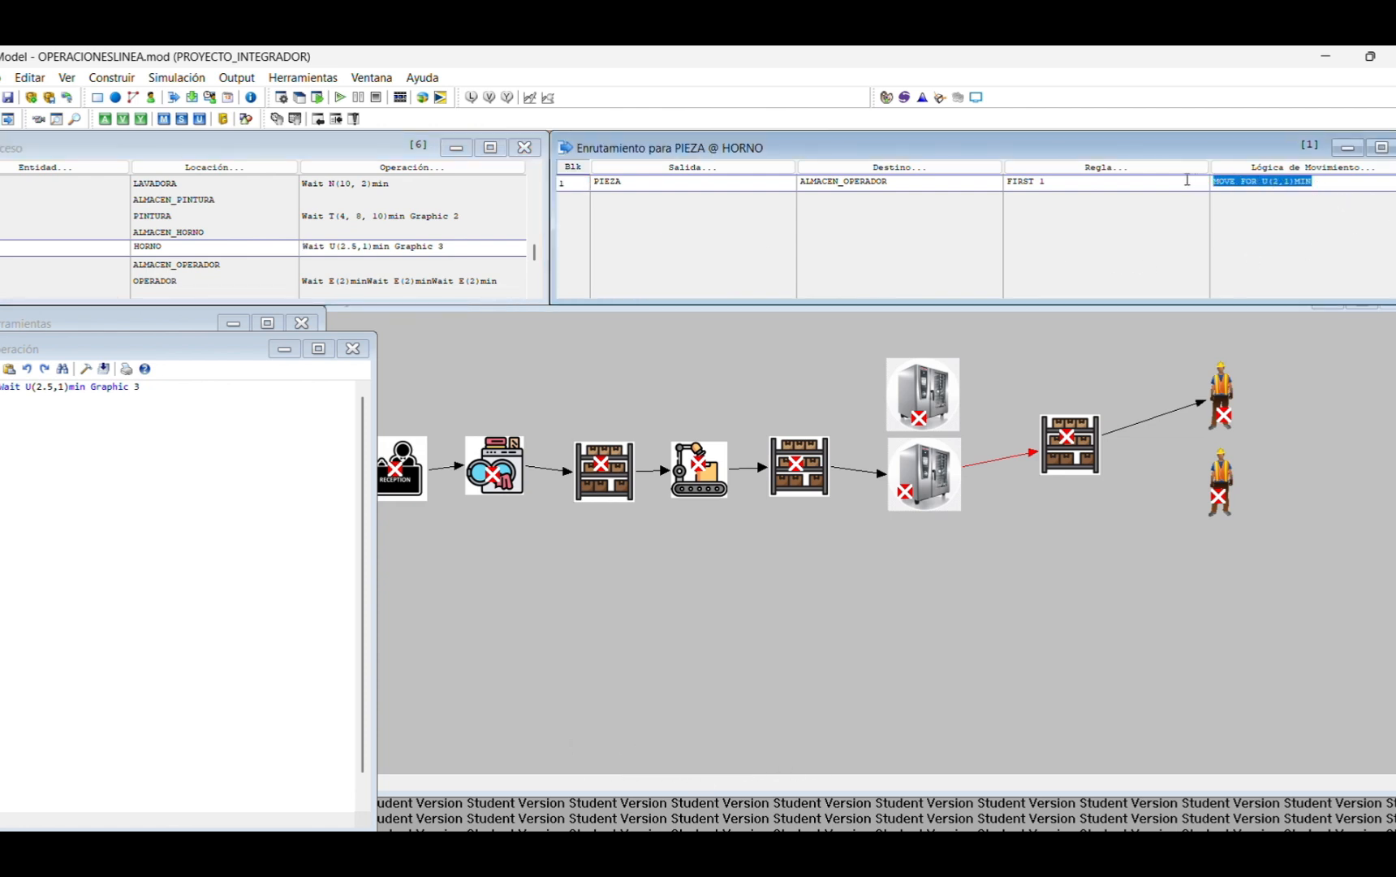
pyautogui.click(430, 262)
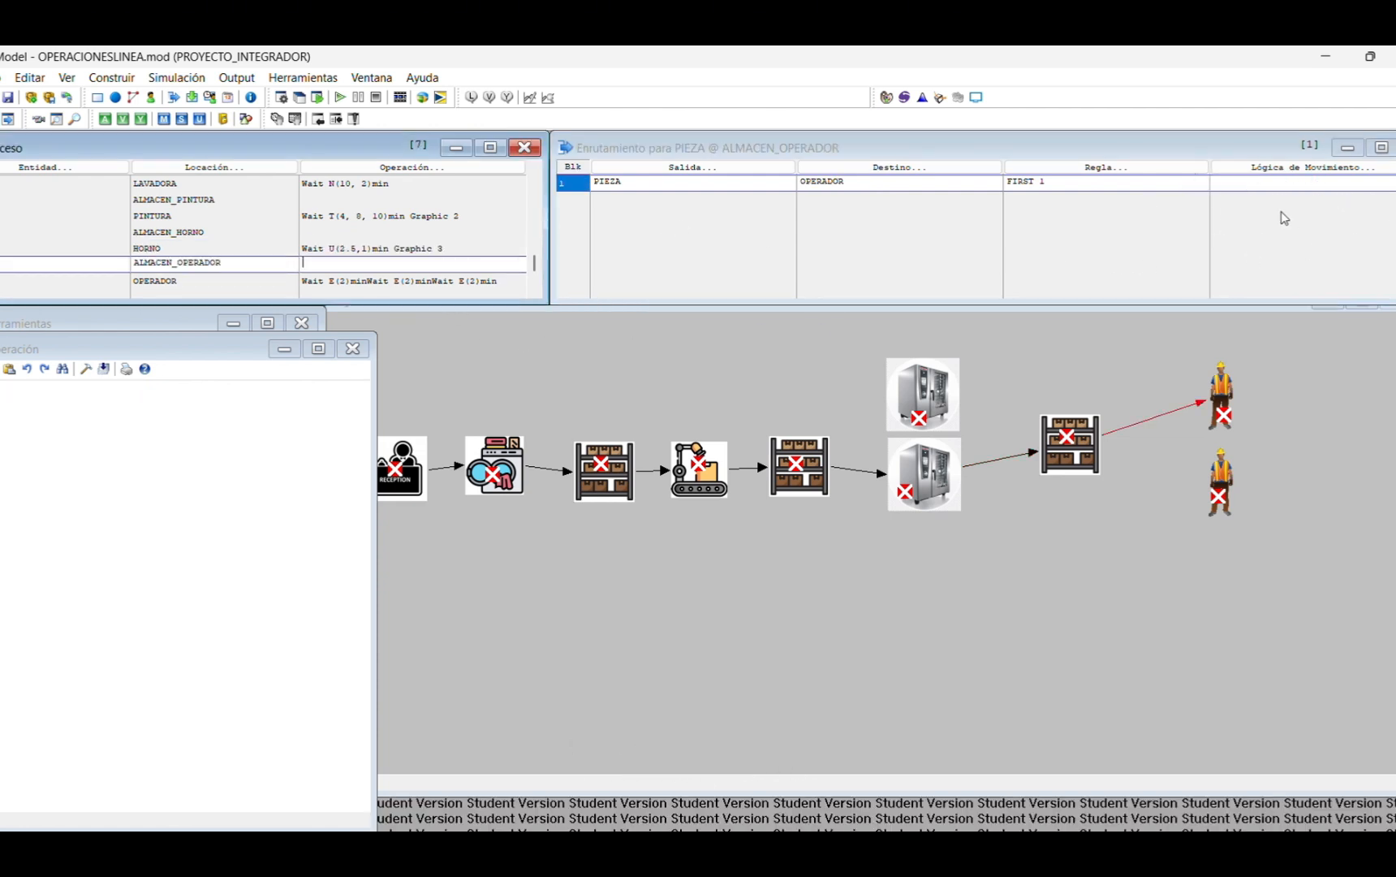
pyautogui.click(1251, 189)
pyautogui.hotkey('ctrl', 'v')
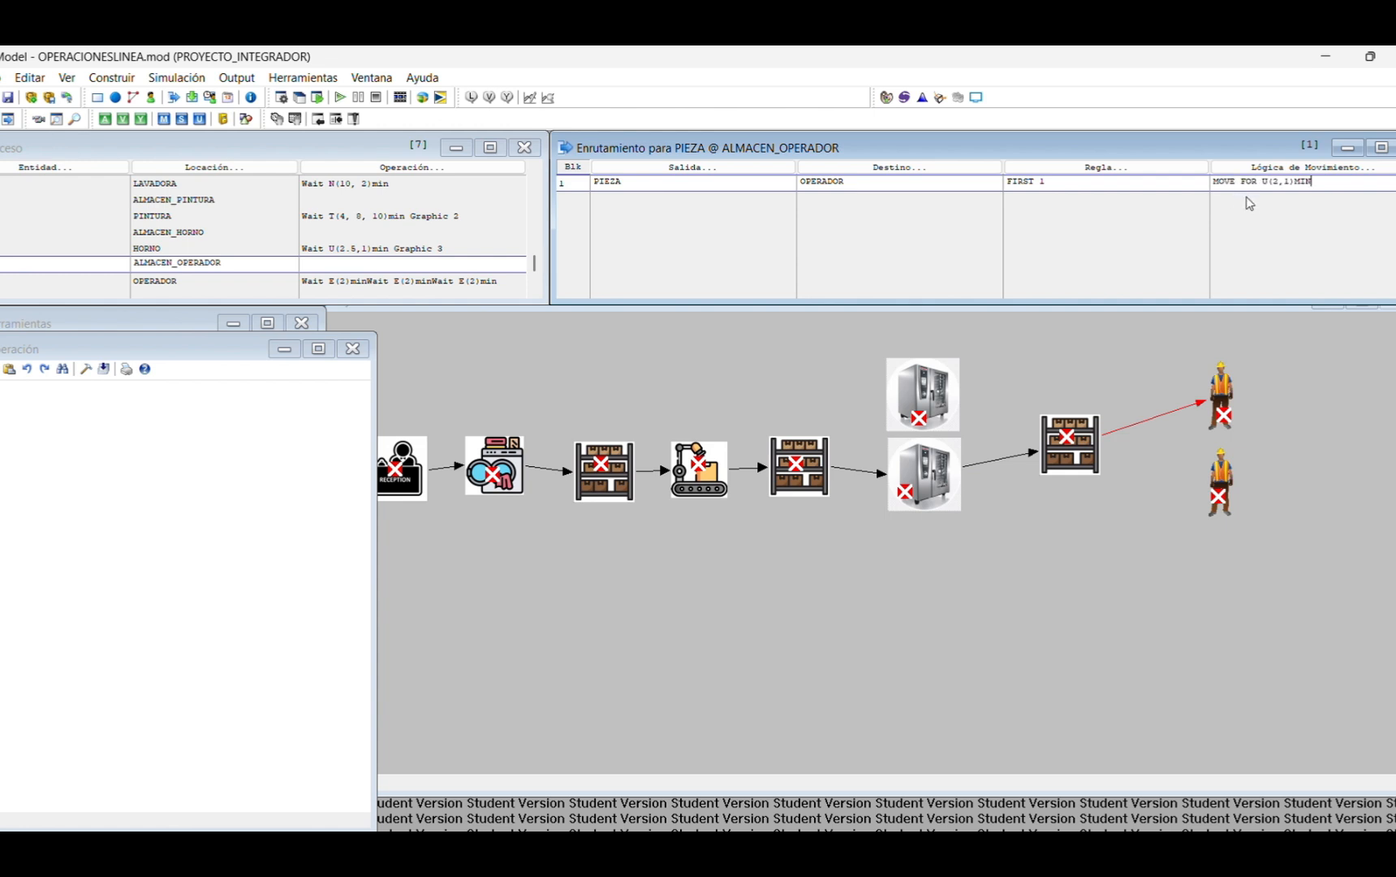
# Step: Define the routing for PIEZA at OPERADOR with output PIEZA and destination EXIT
pyautogui.click(436, 281)
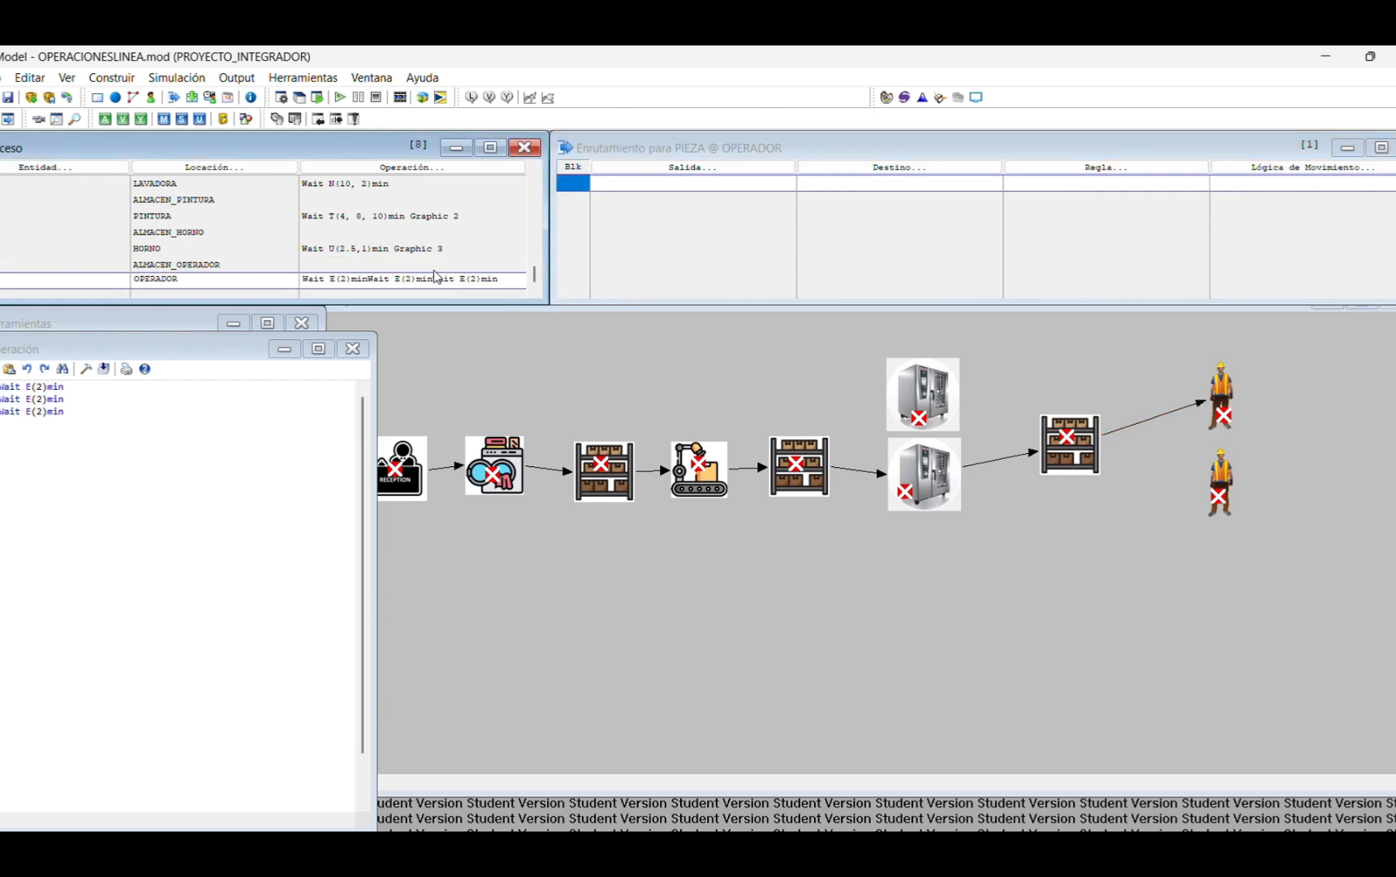
pyautogui.click(430, 258)
pyautogui.click(306, 279)
pyautogui.click(692, 184)
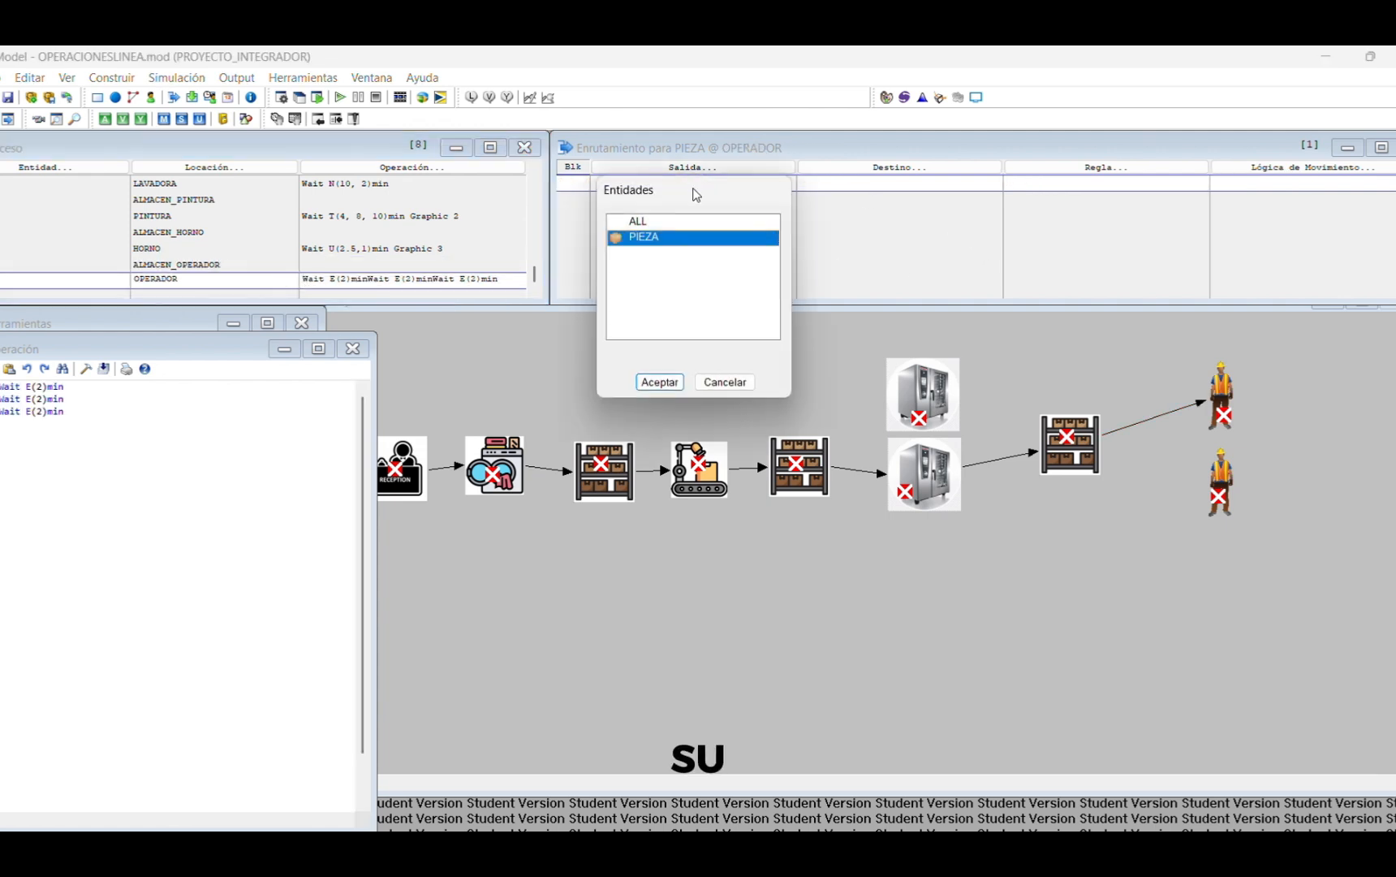
pyautogui.click(678, 225)
pyautogui.doubleClick(673, 238)
pyautogui.click(841, 179)
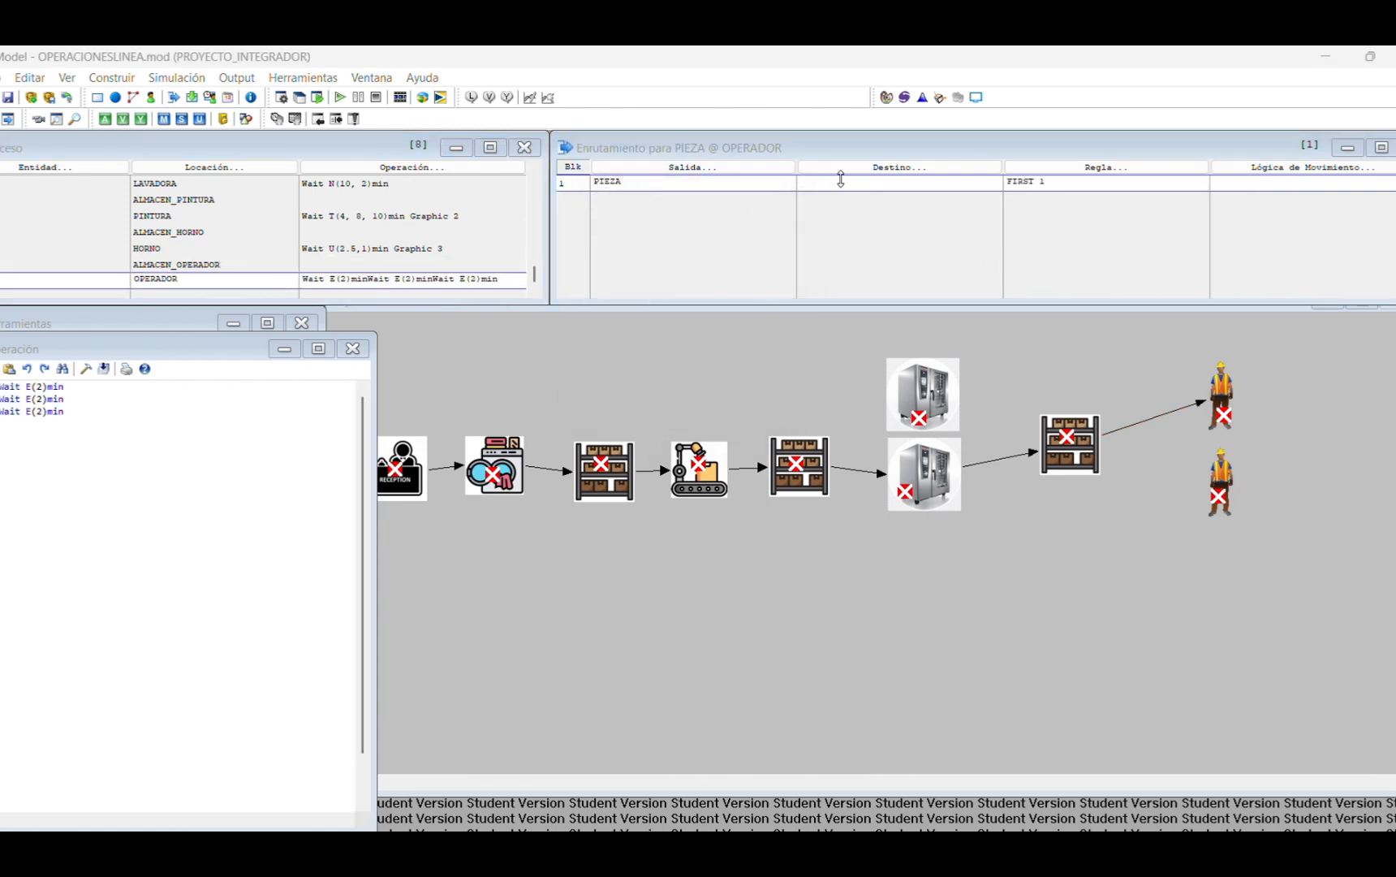
pyautogui.click(844, 401)
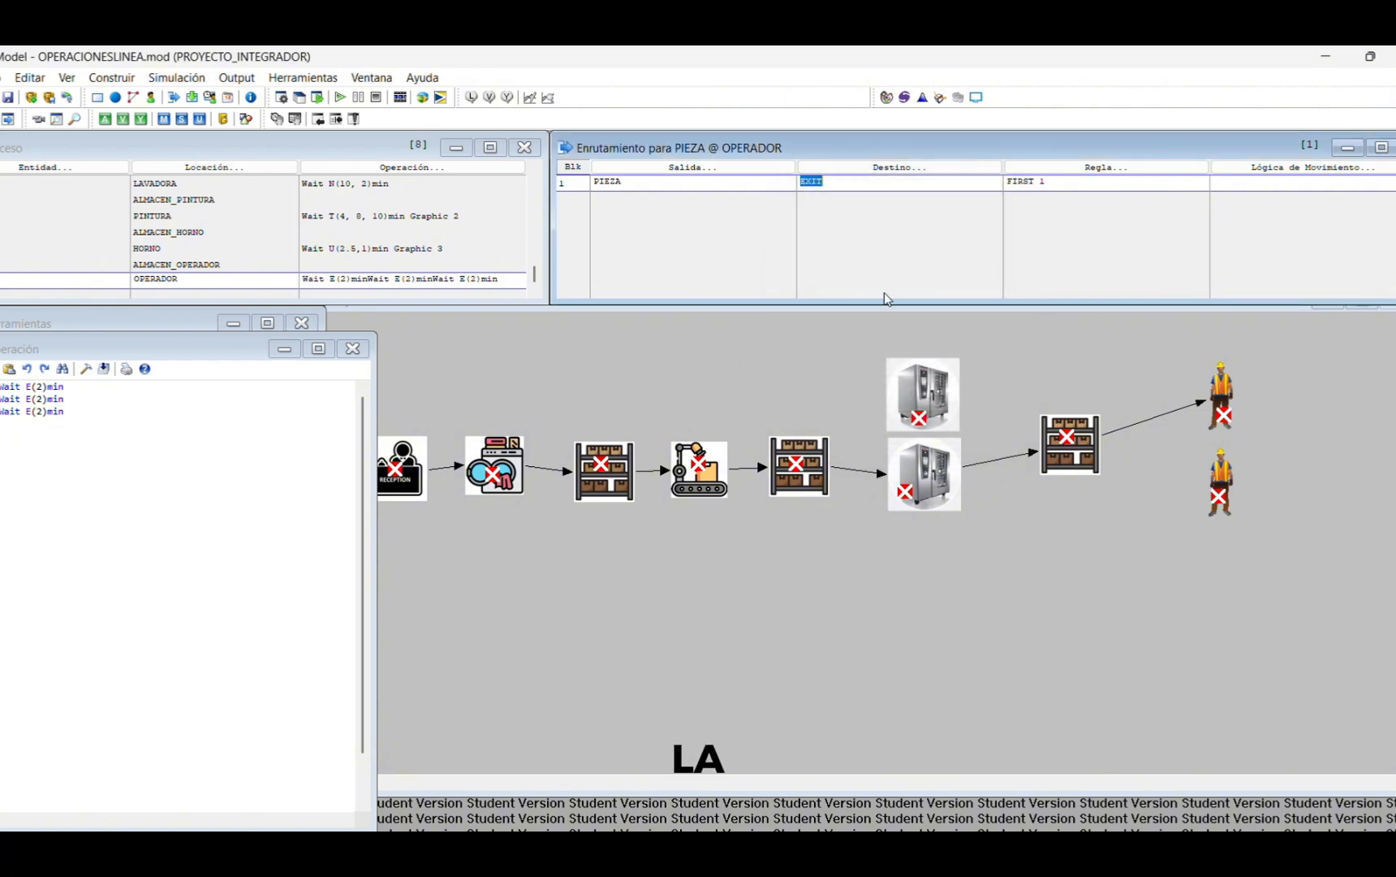
pyautogui.click(515, 328)
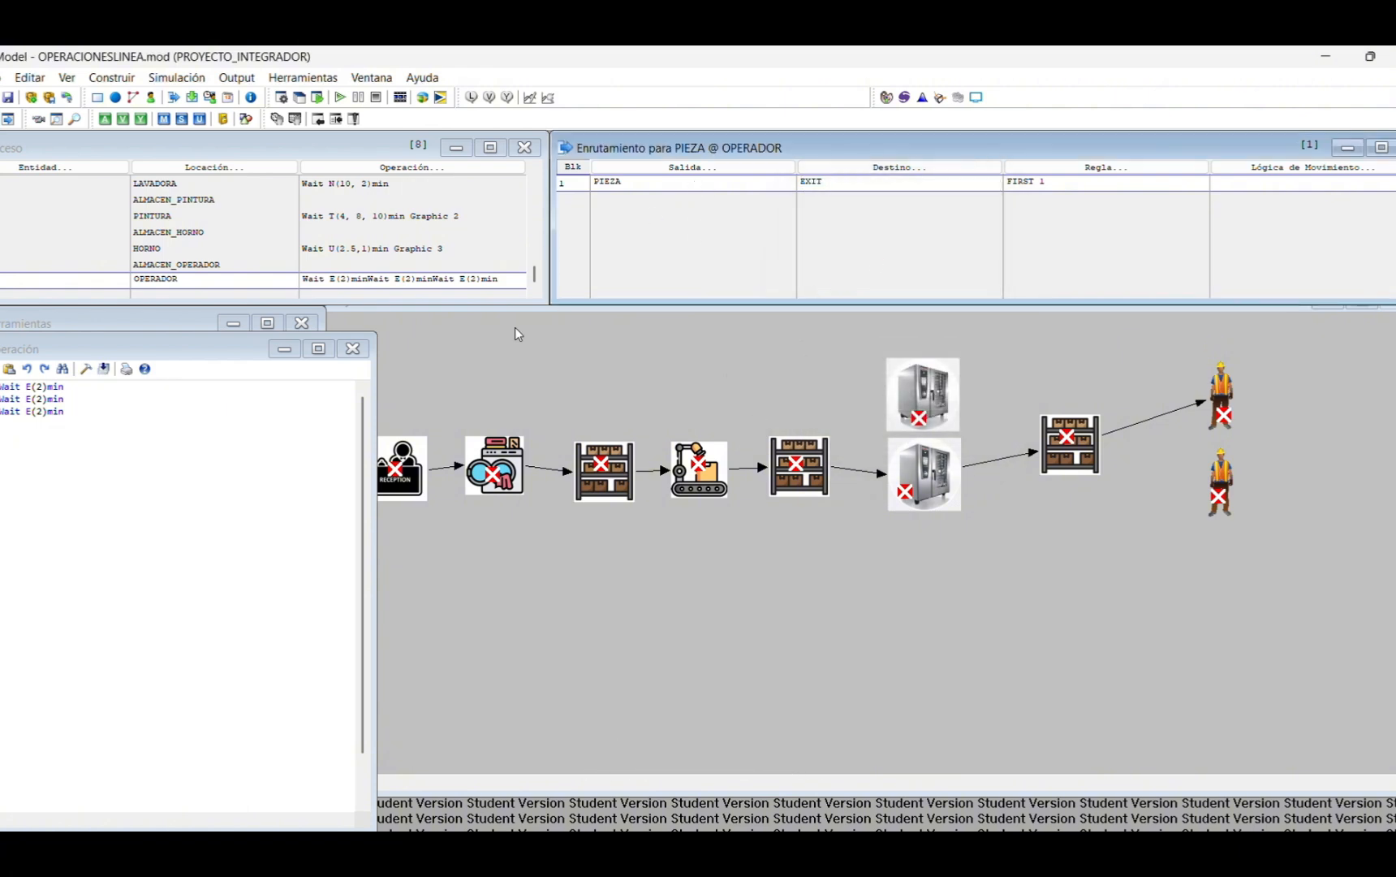
# Step: Change the processing operation of PIEZA at PINTURA to Wait T(4, 7, 9)min Graphic 2
pyautogui.click(134, 343)
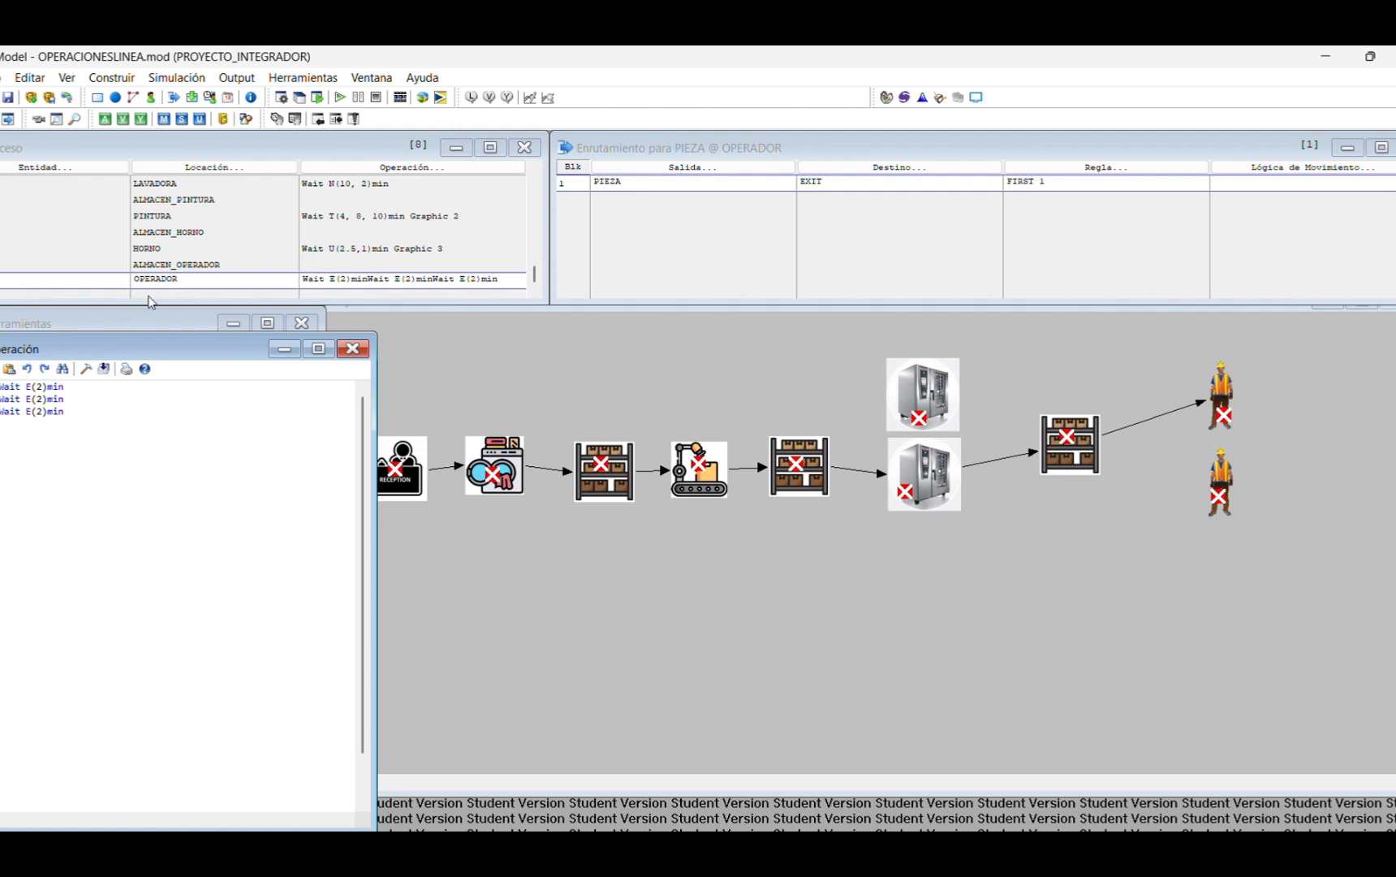
pyautogui.click(163, 265)
pyautogui.click(167, 246)
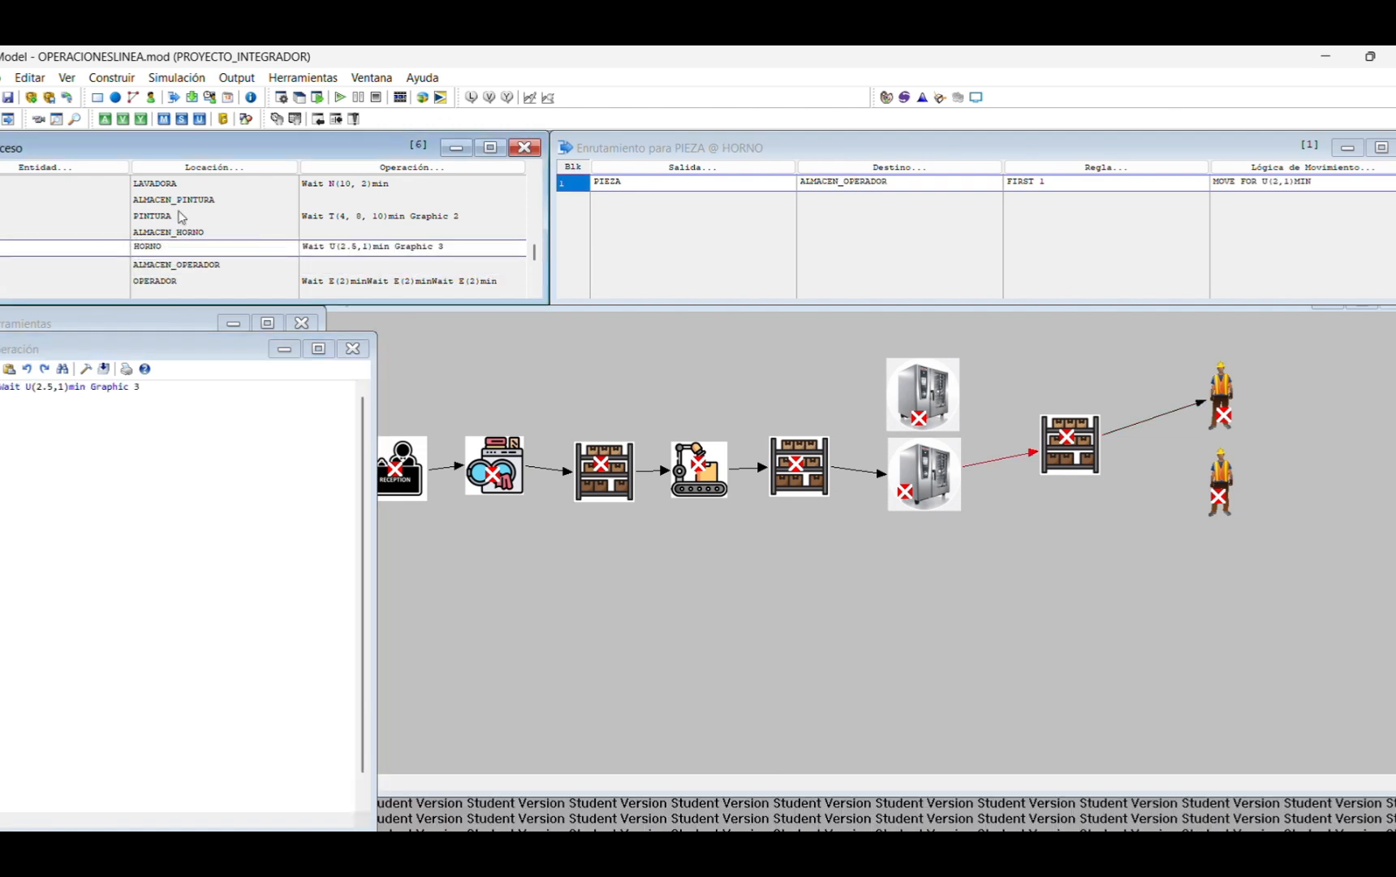
pyautogui.click(327, 216)
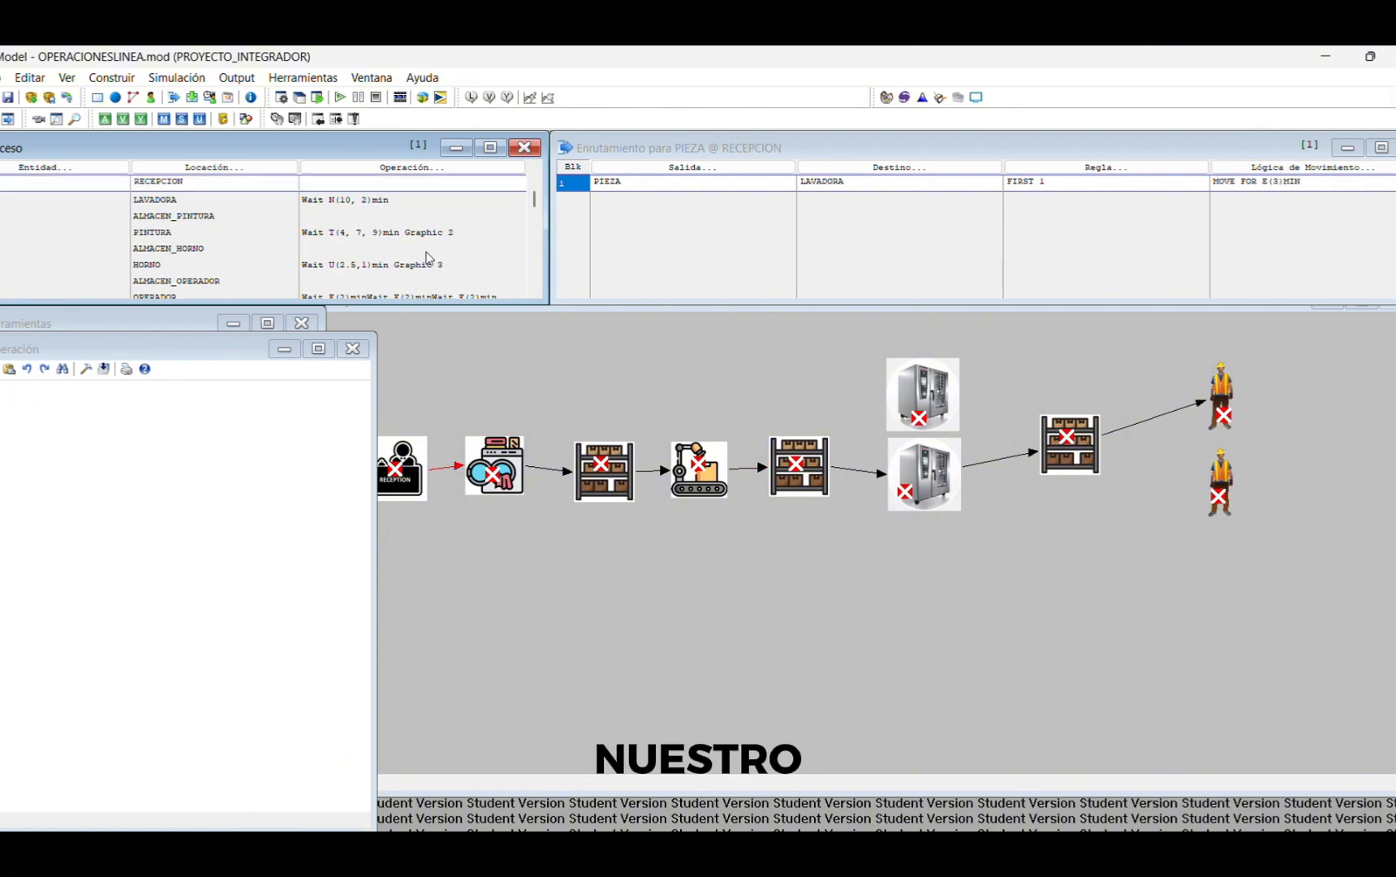
# Step: Check the simulation options, accept them, and run the modified line model to generate its results in Output Viewer
pyautogui.click(505, 200)
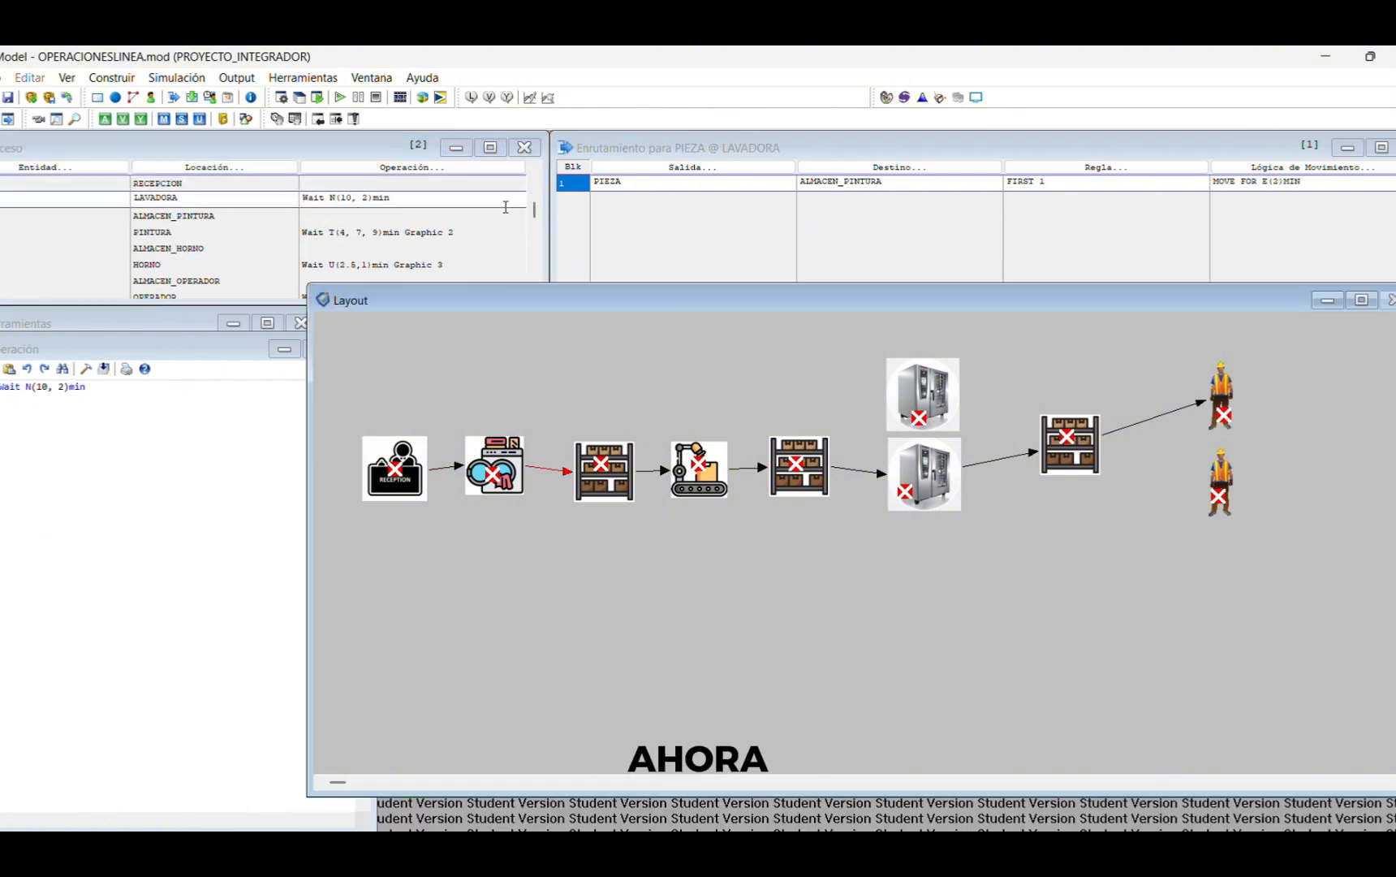
pyautogui.click(176, 78)
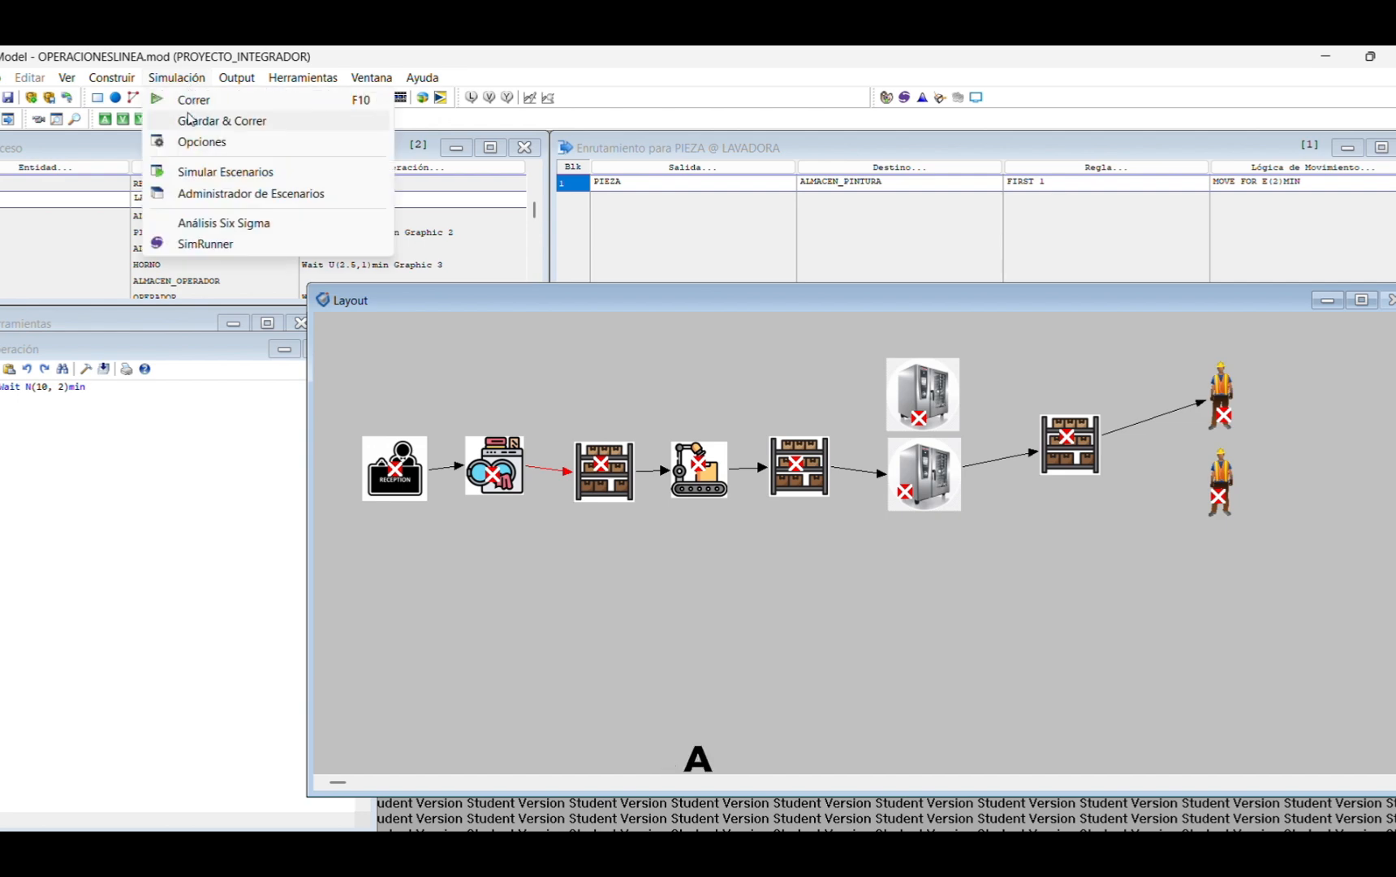
pyautogui.click(202, 141)
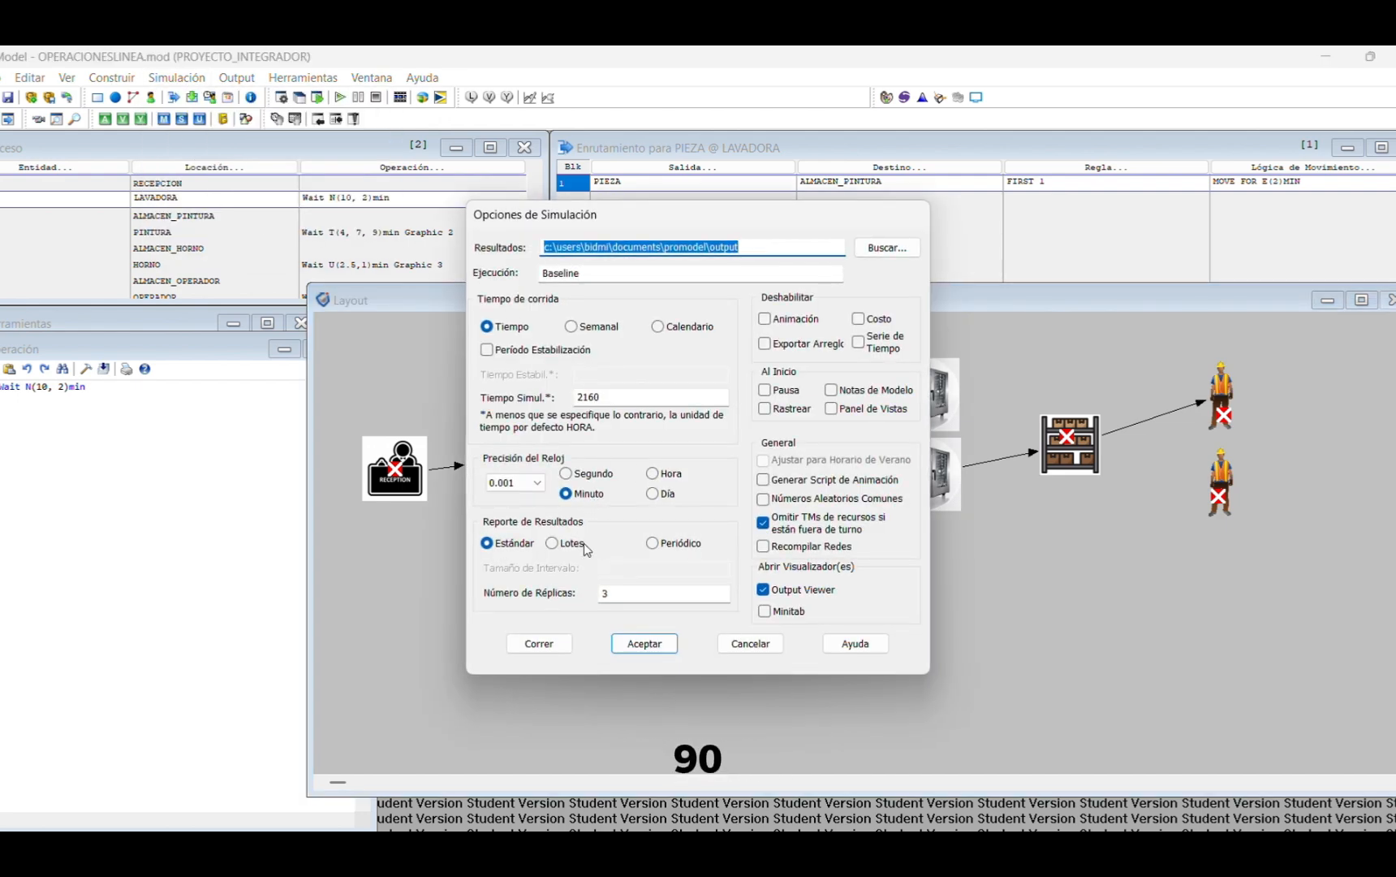
pyautogui.click(641, 643)
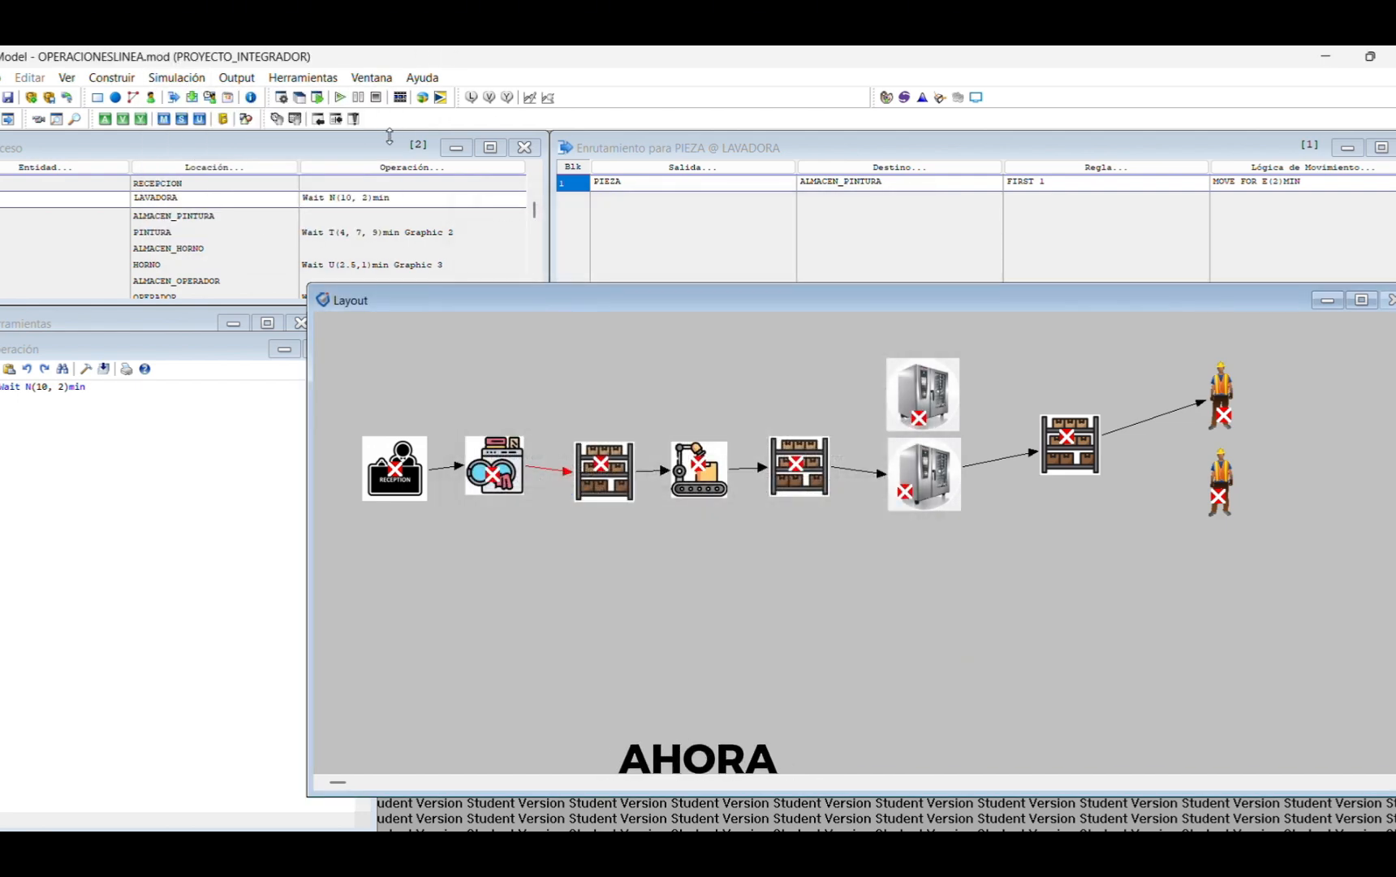
pyautogui.click(339, 97)
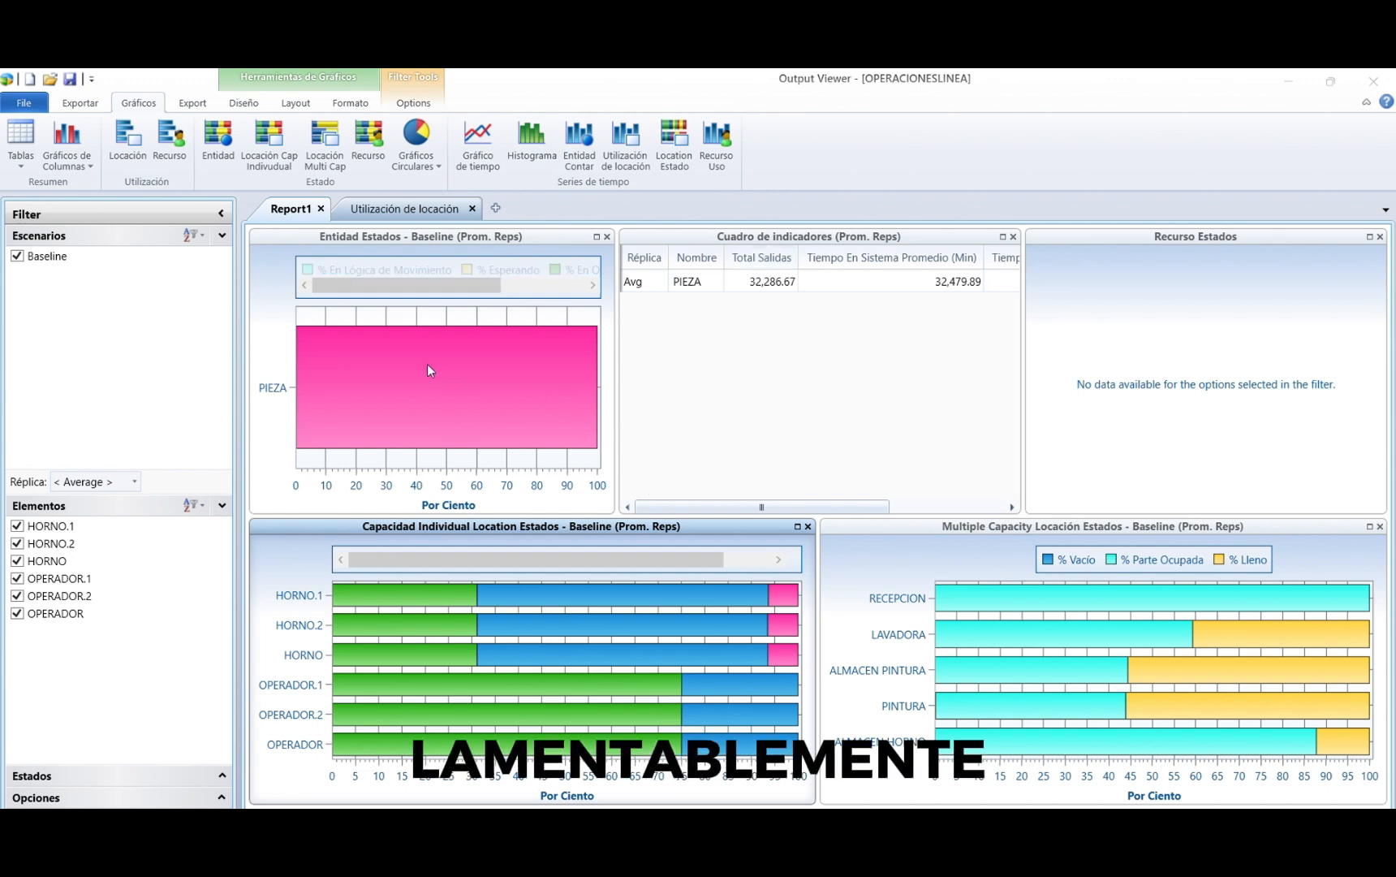
# Step: Examine the PIEZA indicators and the operation, idle and blocked percentages of the HORNO and OPERADOR units in the single-capacity location states
pyautogui.moveTo(429, 370)
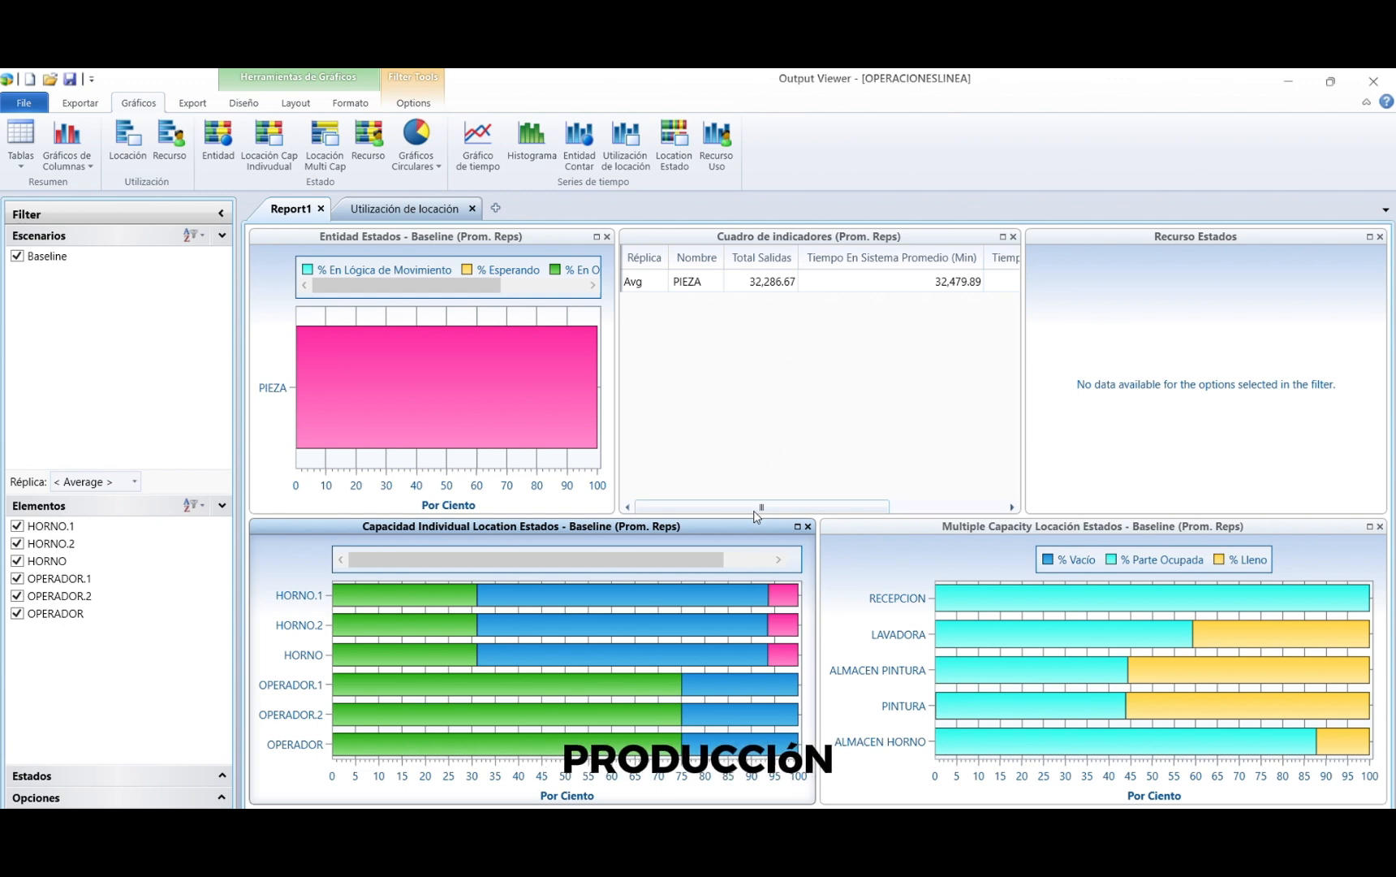
pyautogui.moveTo(760, 507); pyautogui.dragTo(870, 469)
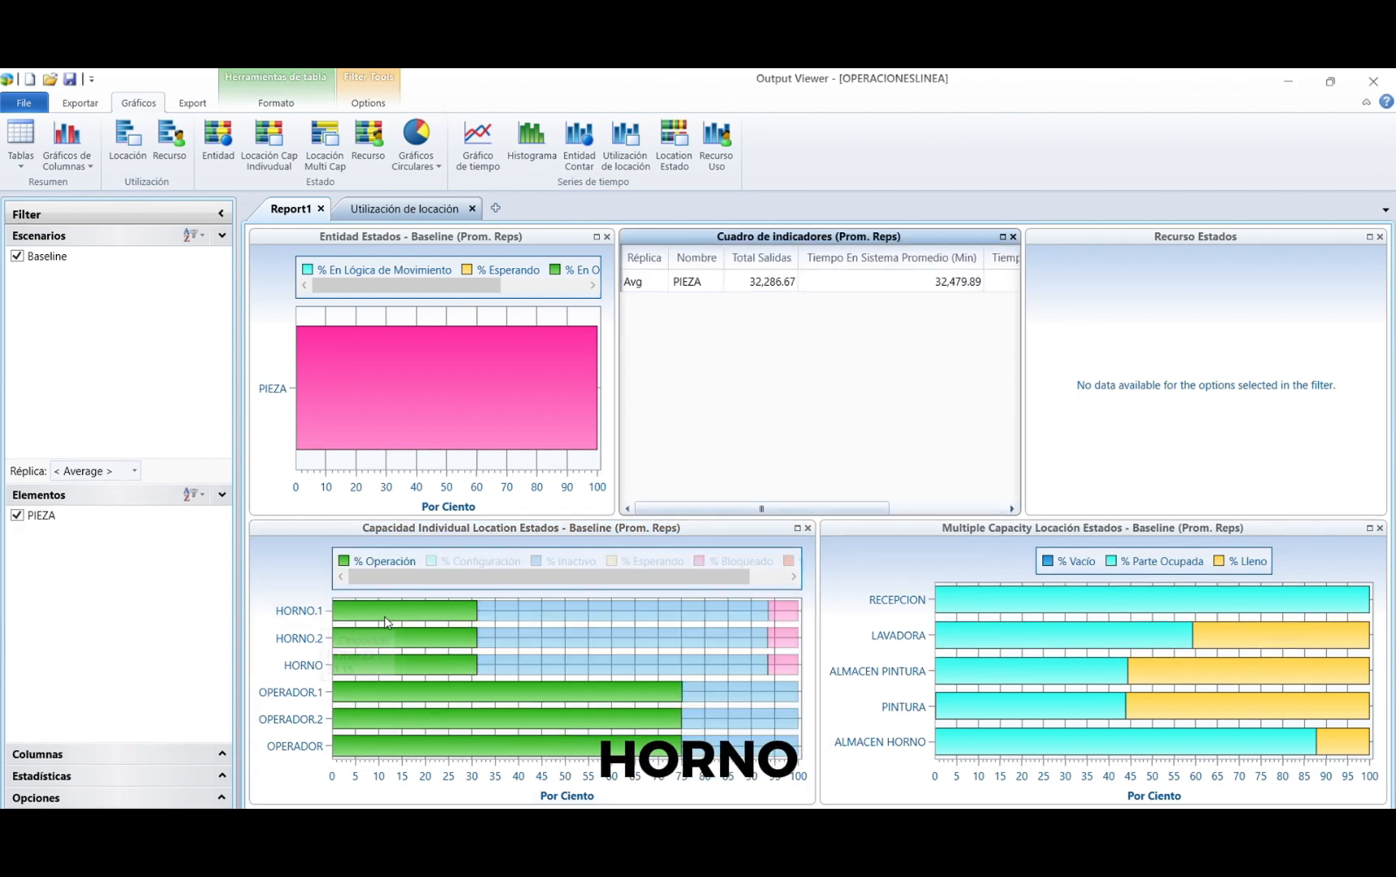
pyautogui.moveTo(384, 616)
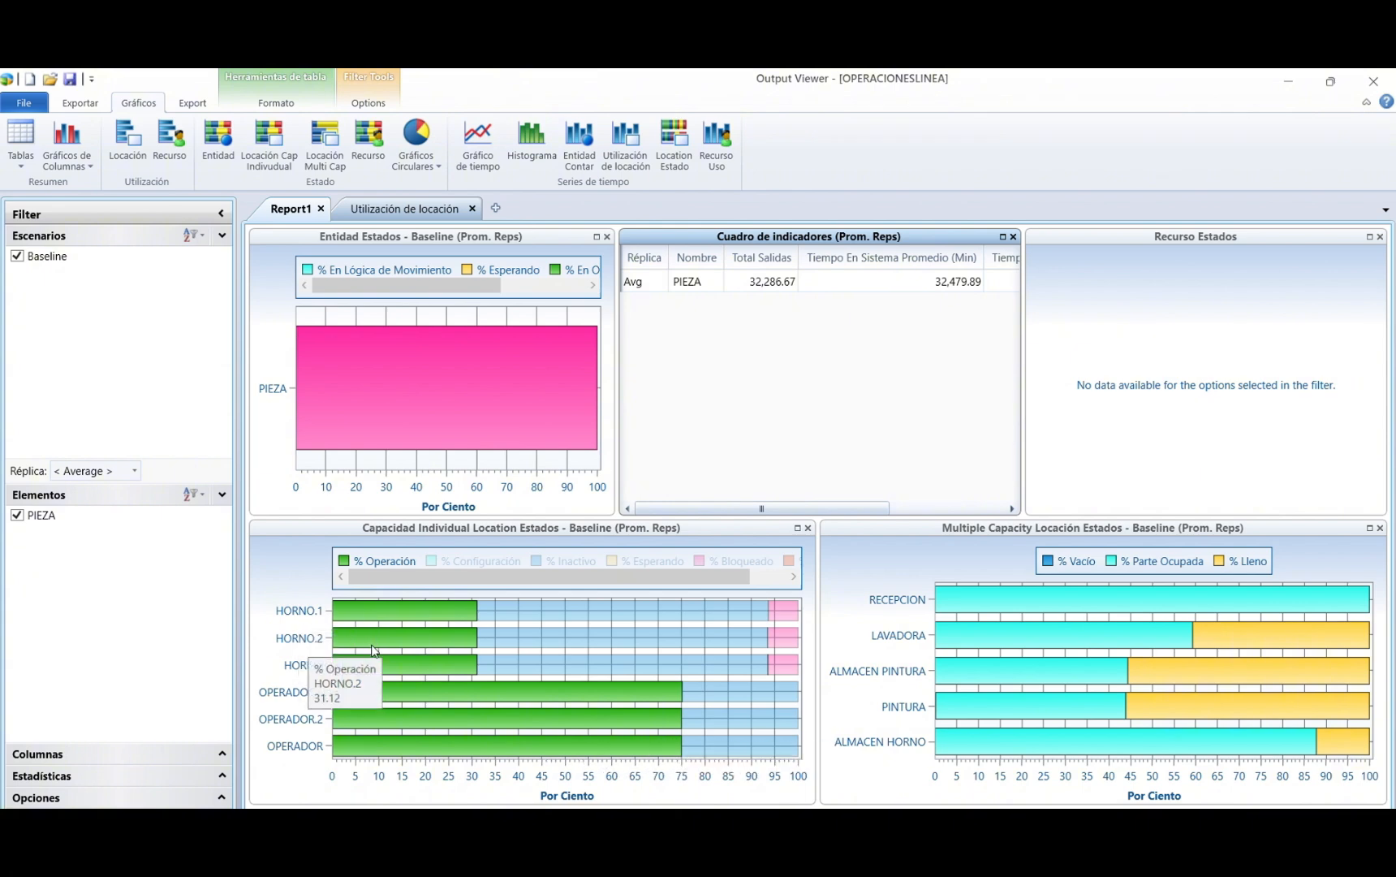
pyautogui.moveTo(521, 650)
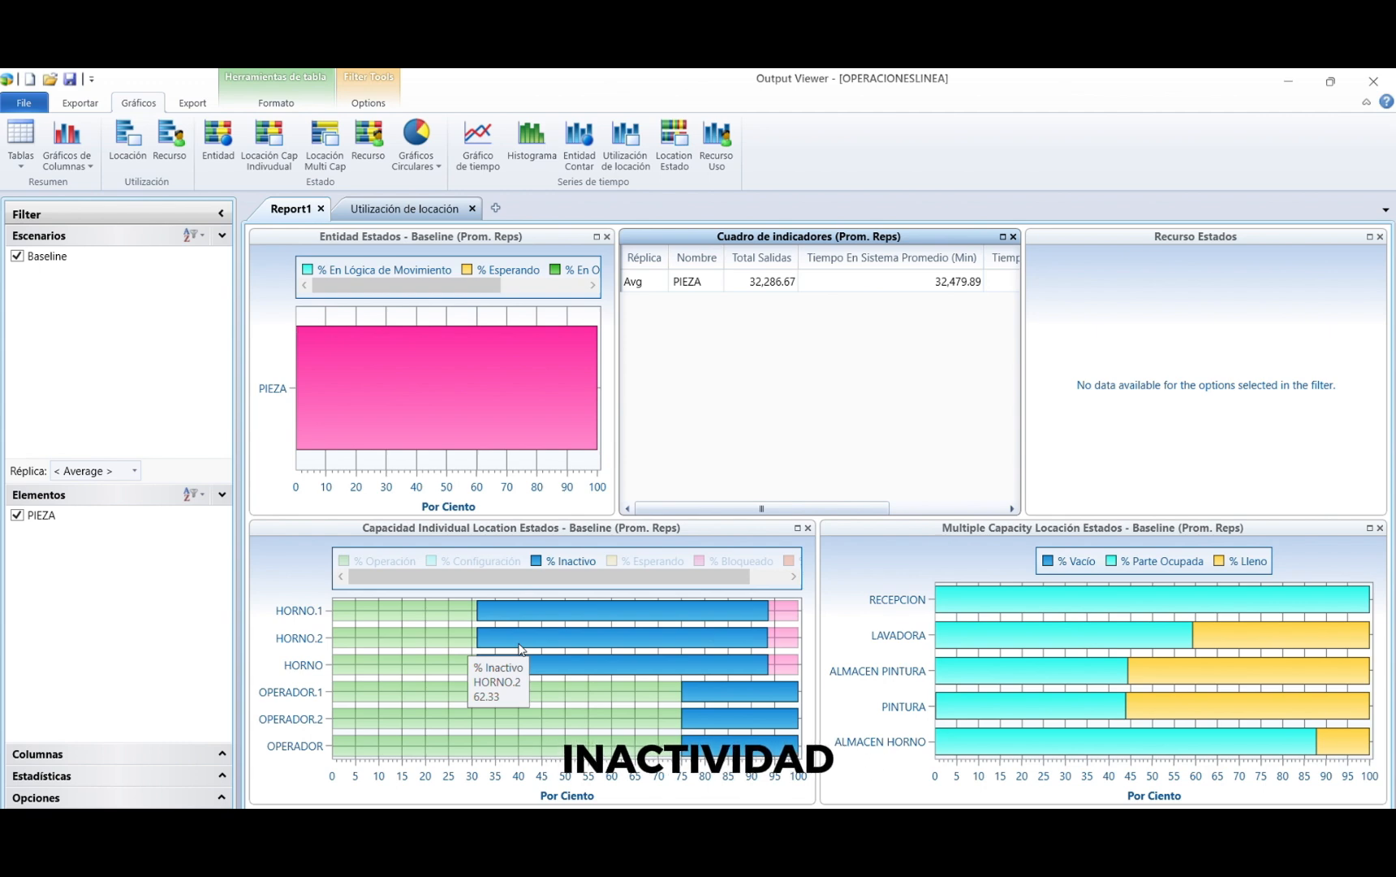
pyautogui.moveTo(534, 609)
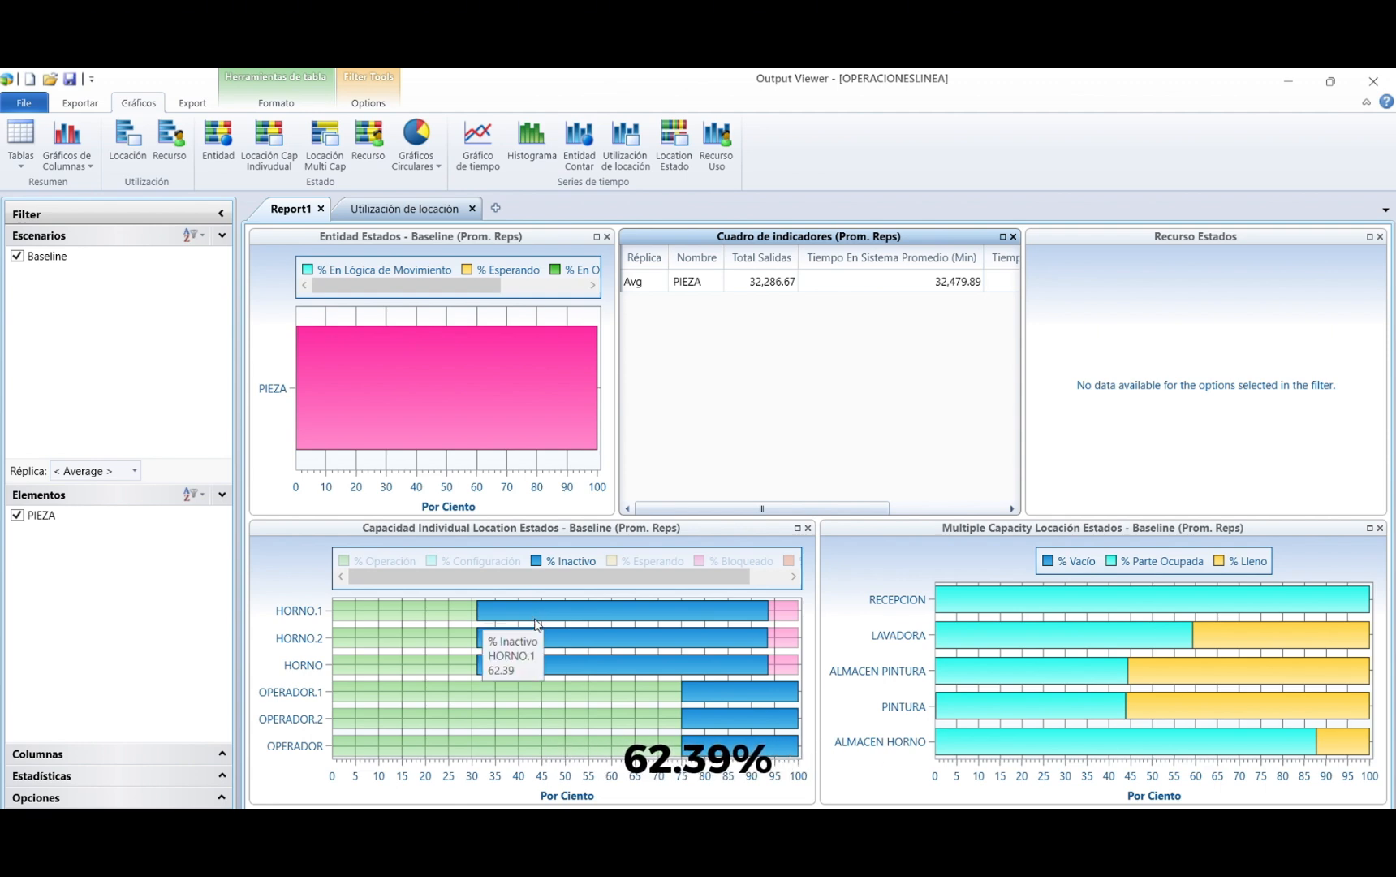
pyautogui.moveTo(572, 640)
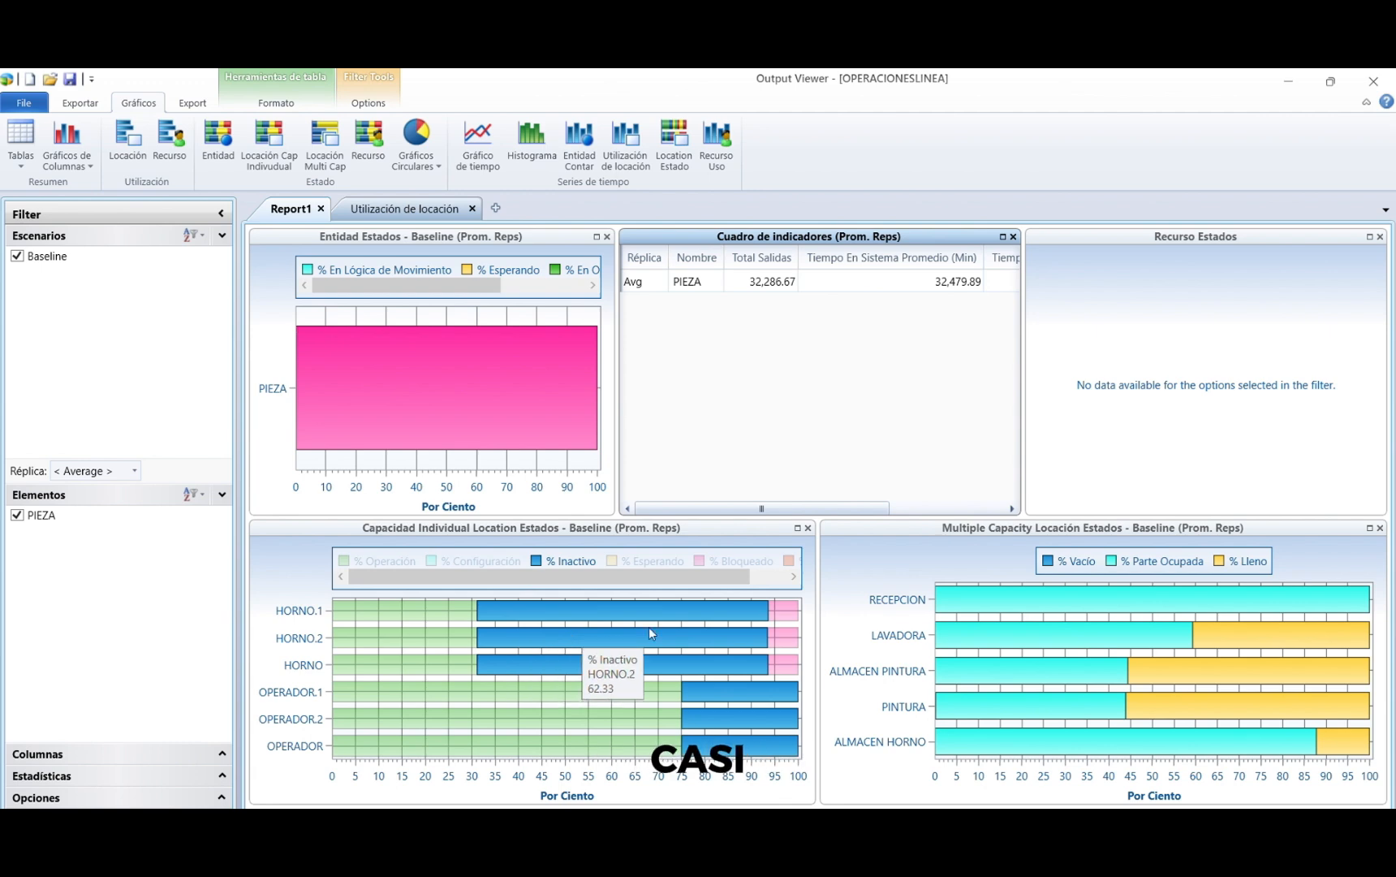
pyautogui.moveTo(766, 614)
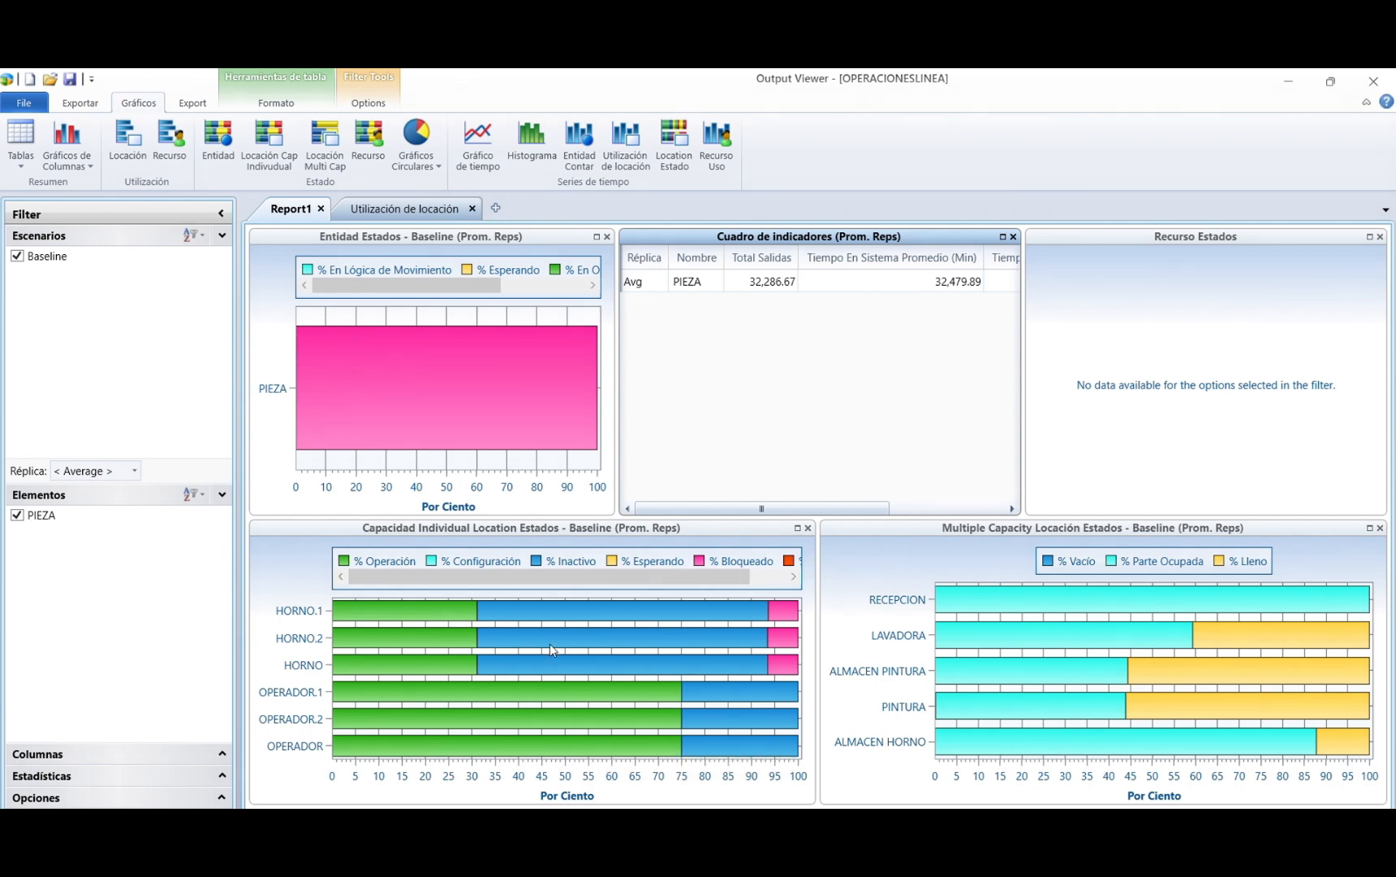
pyautogui.moveTo(568, 688)
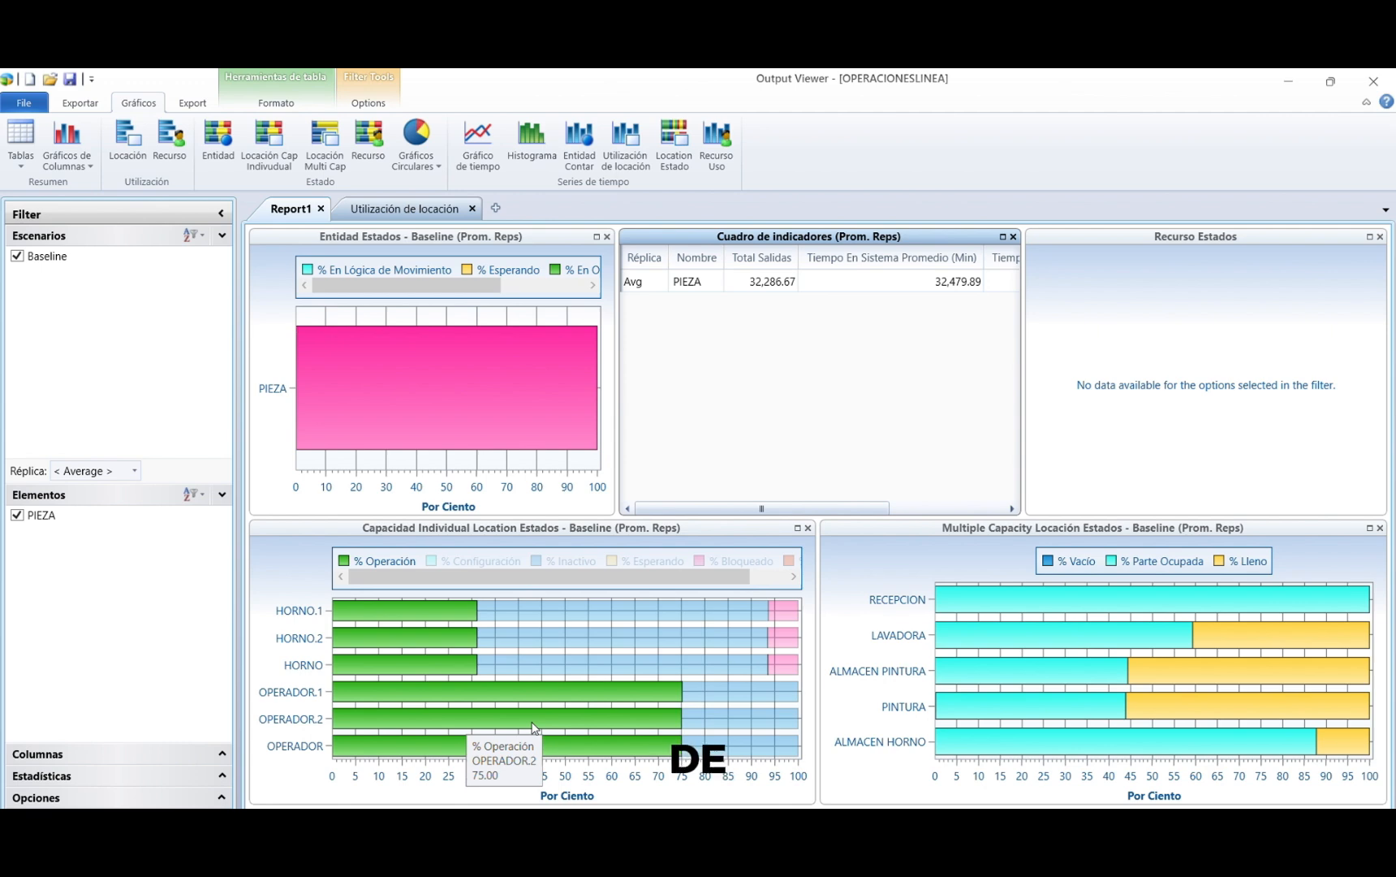
pyautogui.moveTo(740, 703)
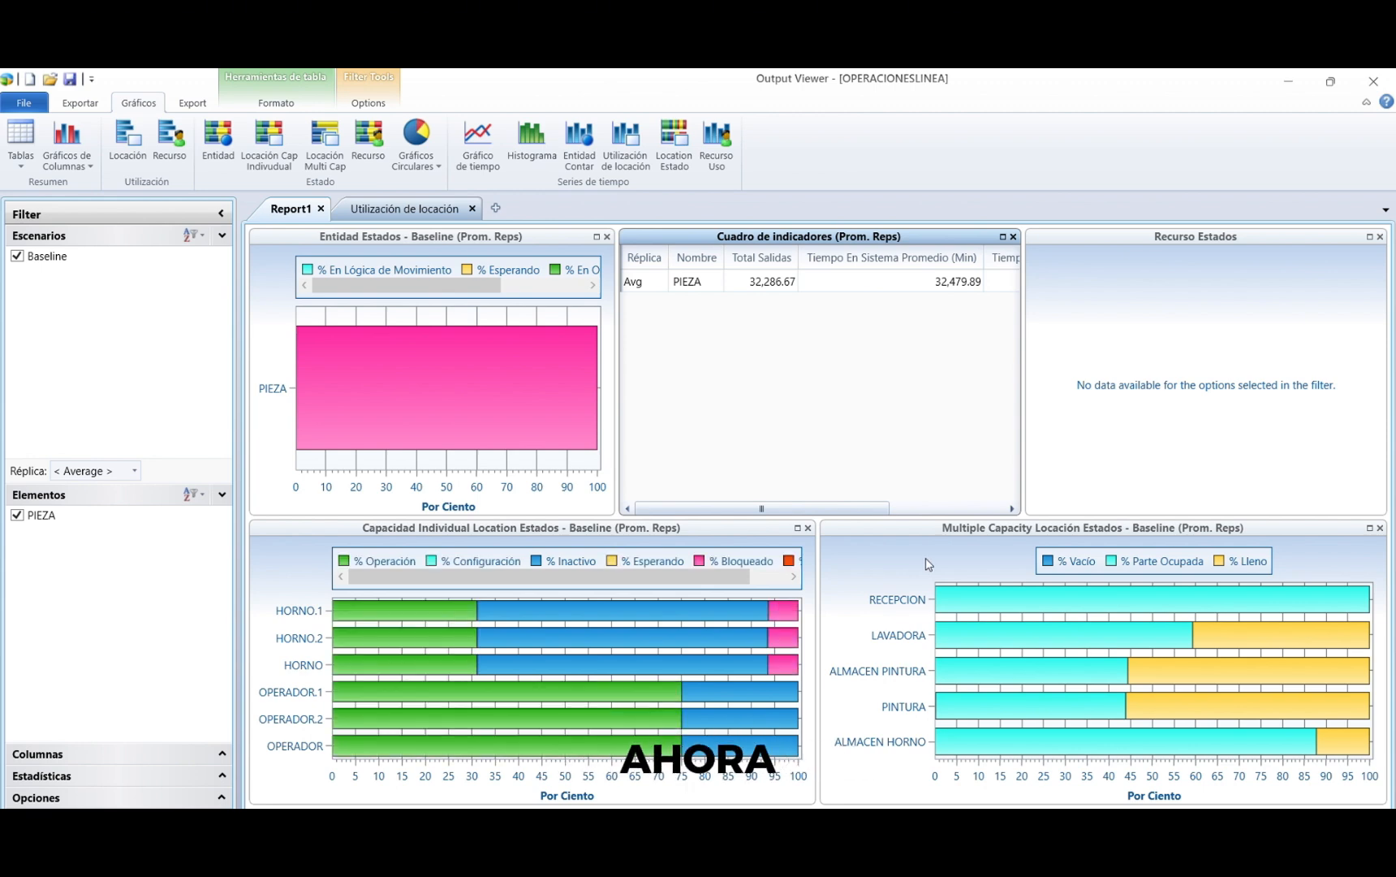
# Step: Examine the partly occupied and full percentages of LAVADORA, ALMACEN PINTURA, PINTURA and ALMACEN HORNO in the multiple-capacity location states
pyautogui.moveTo(989, 647)
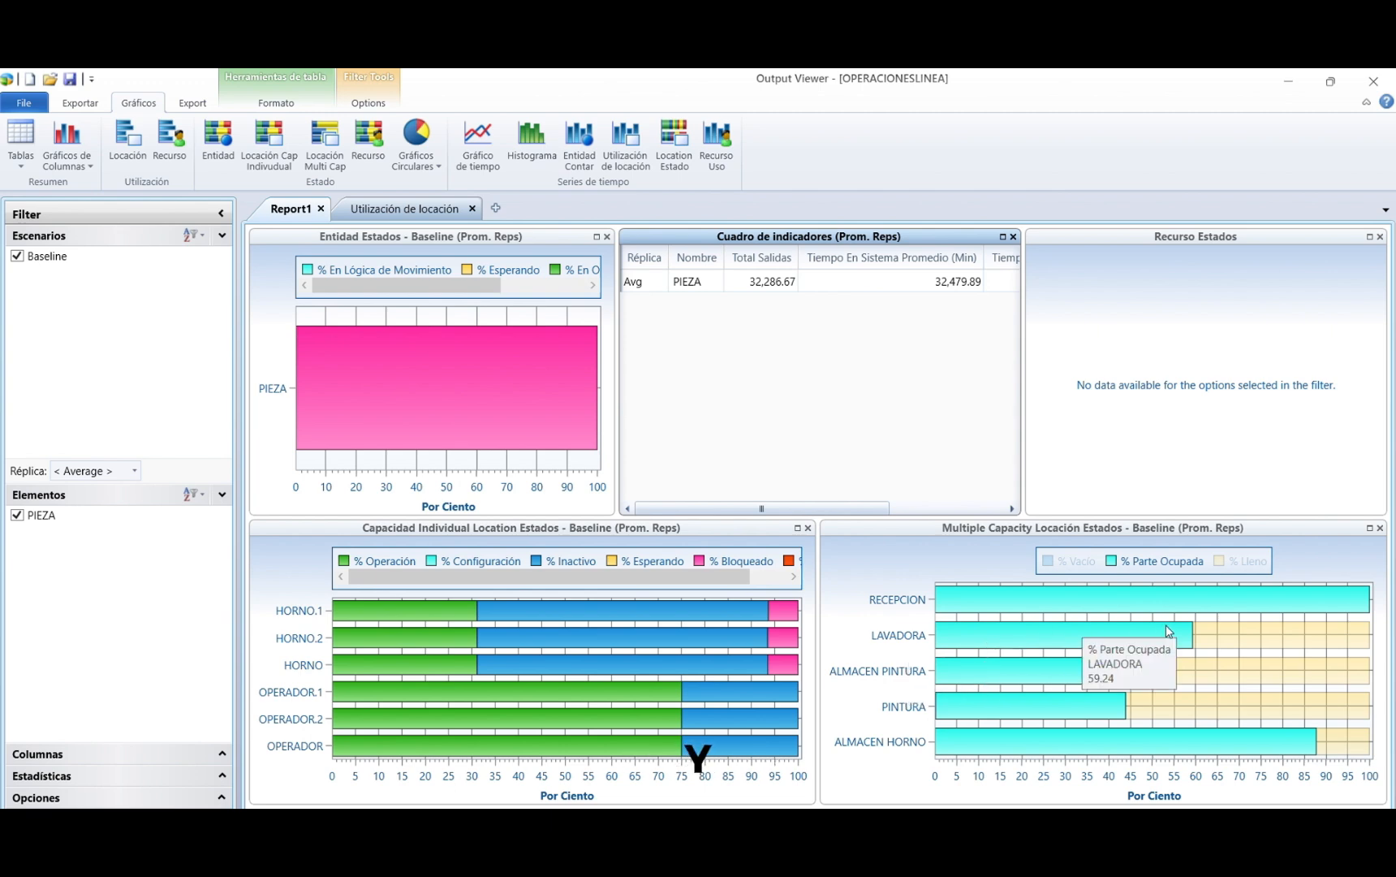
pyautogui.moveTo(1239, 637)
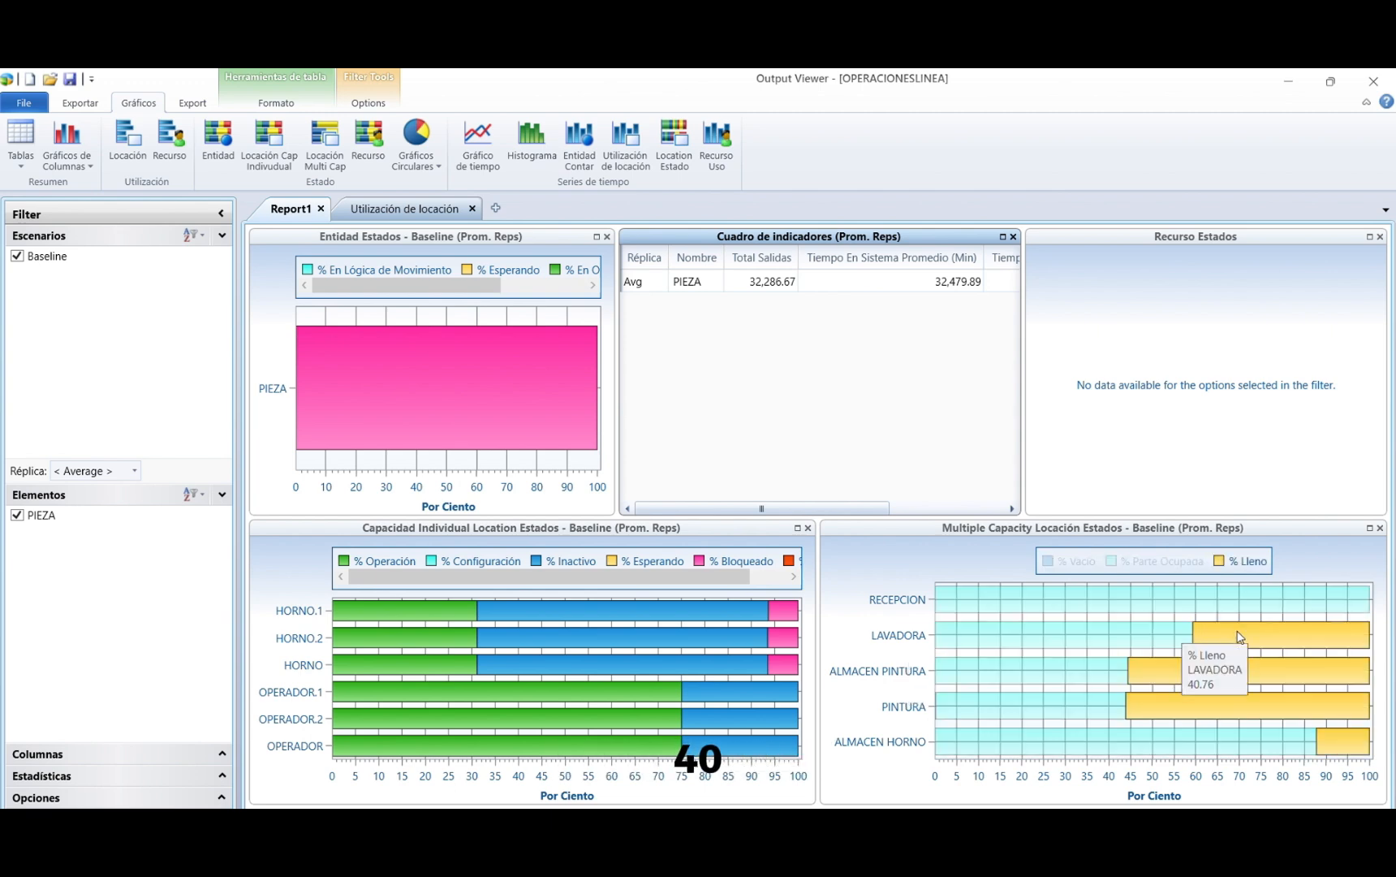
pyautogui.moveTo(1055, 668)
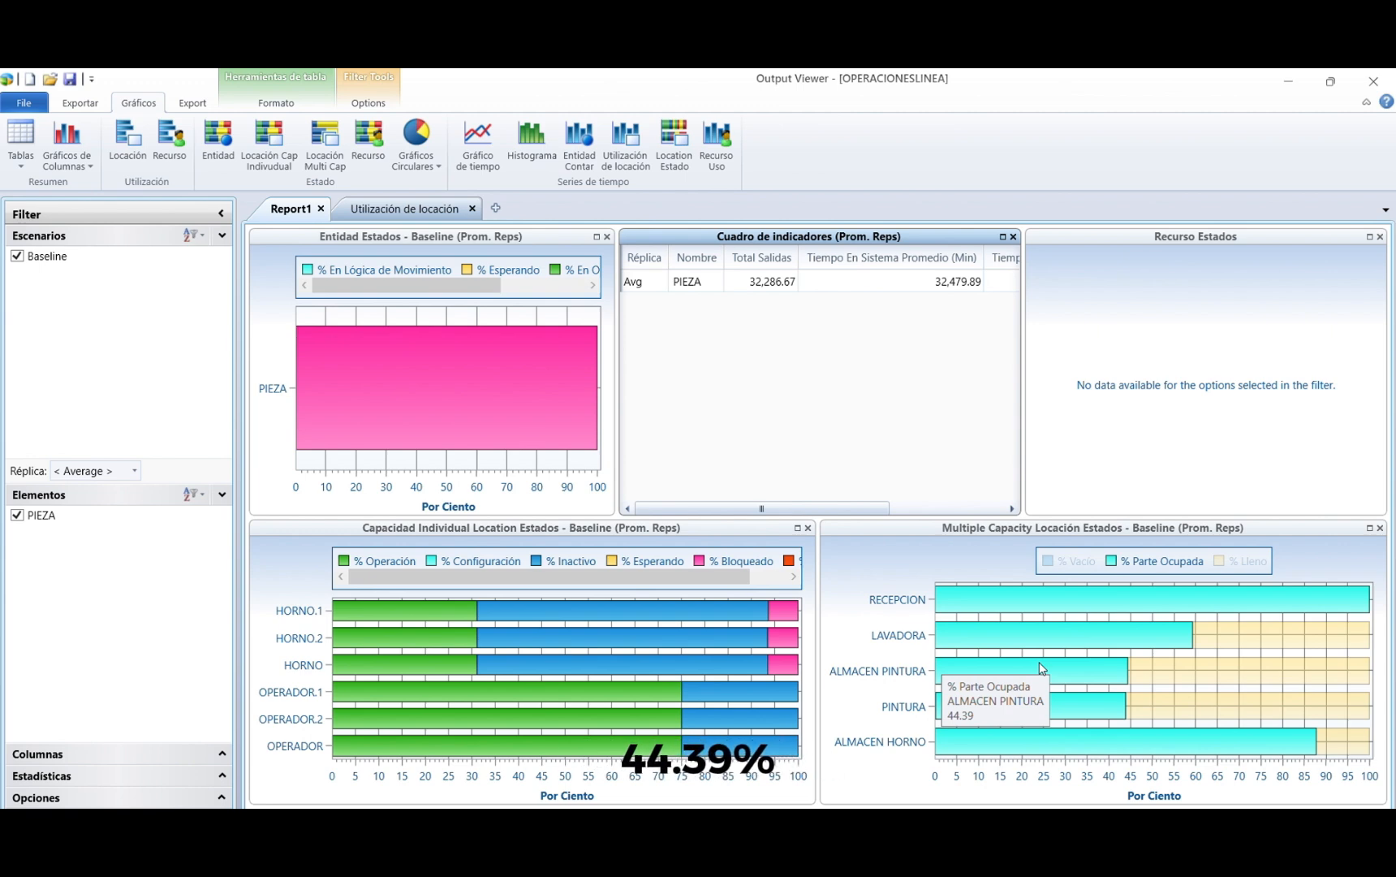
pyautogui.moveTo(1211, 685)
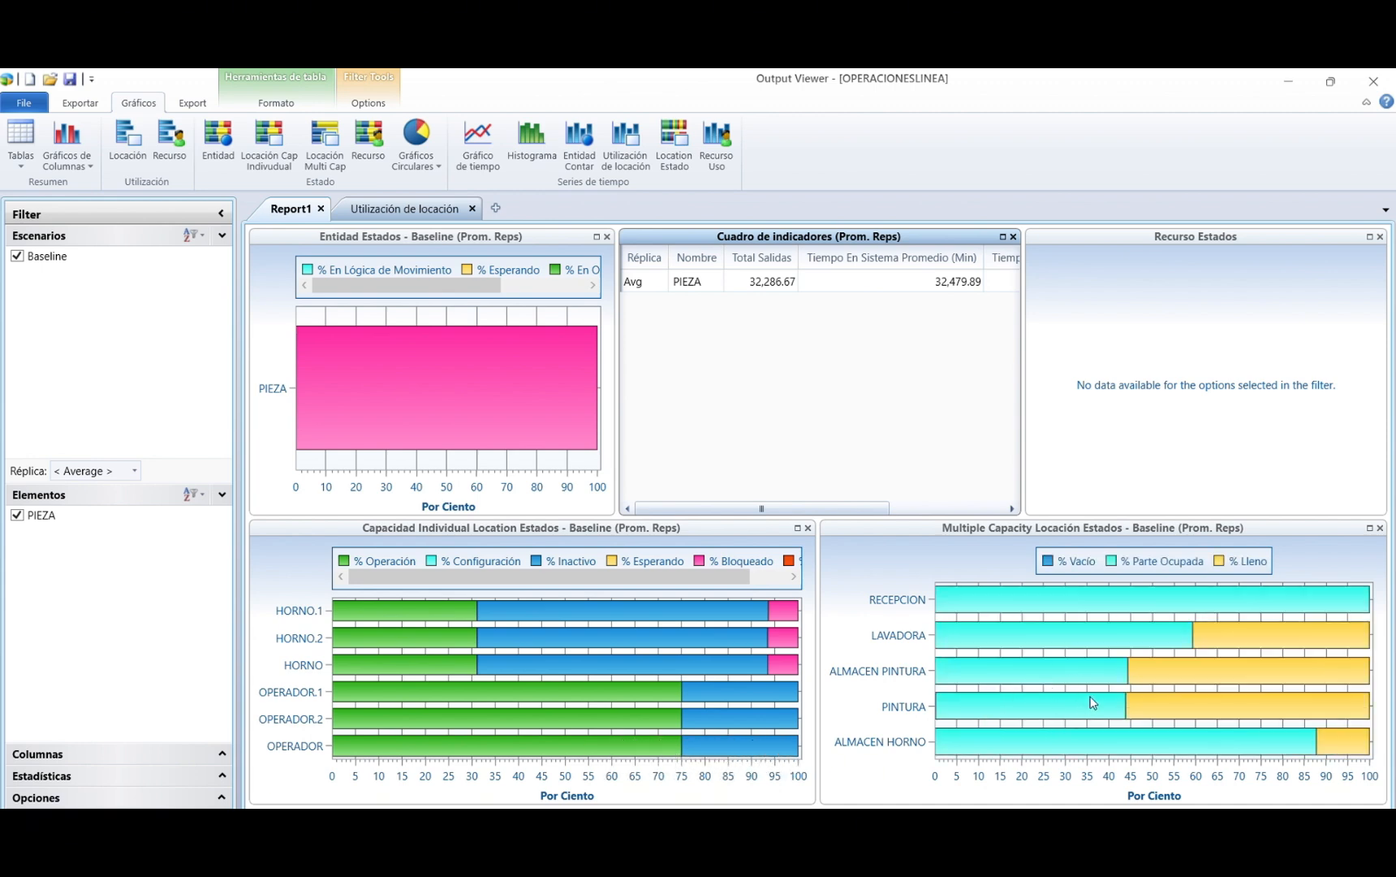
pyautogui.moveTo(1092, 703)
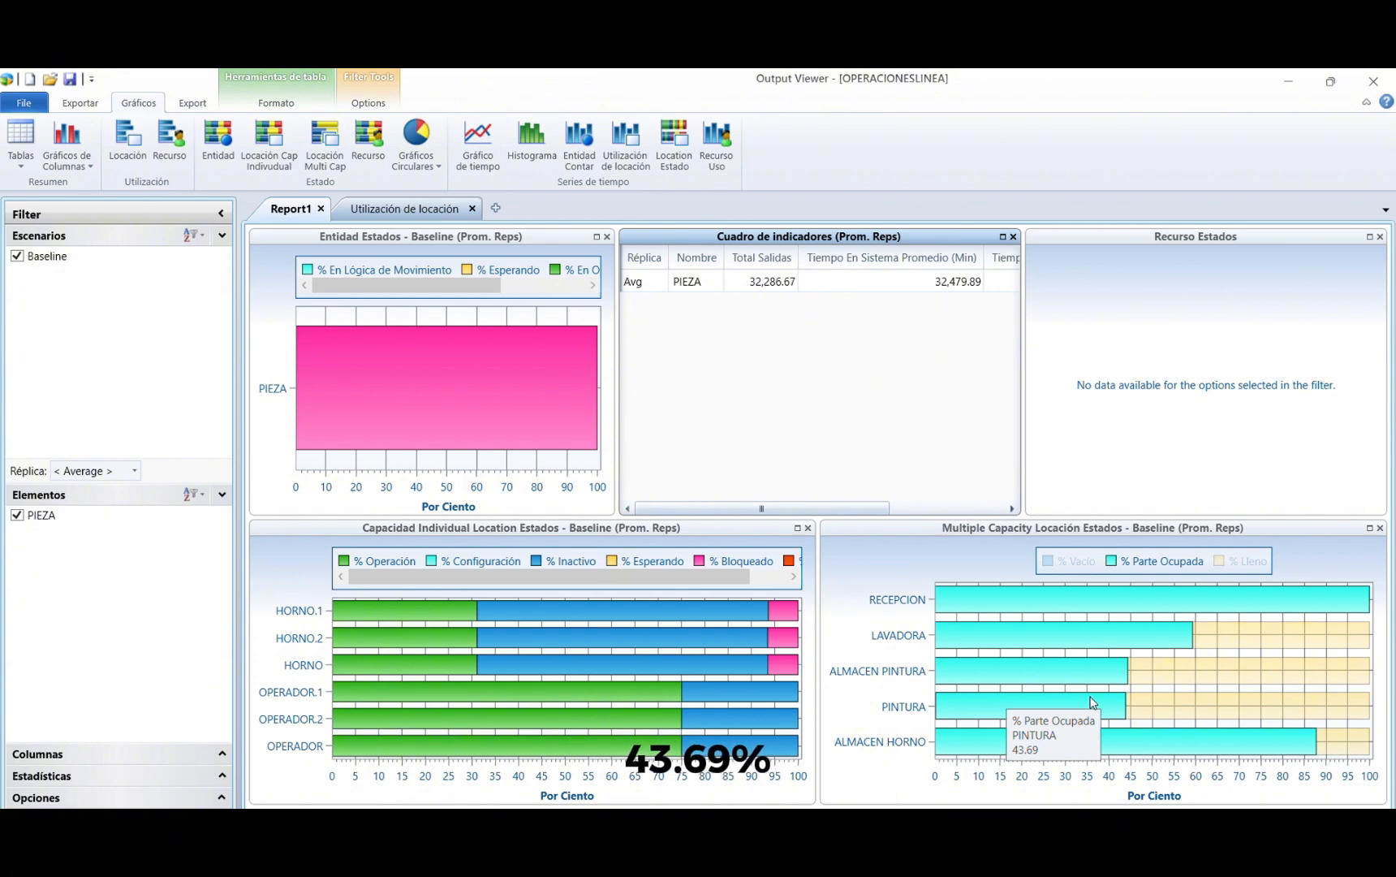
pyautogui.moveTo(1144, 700)
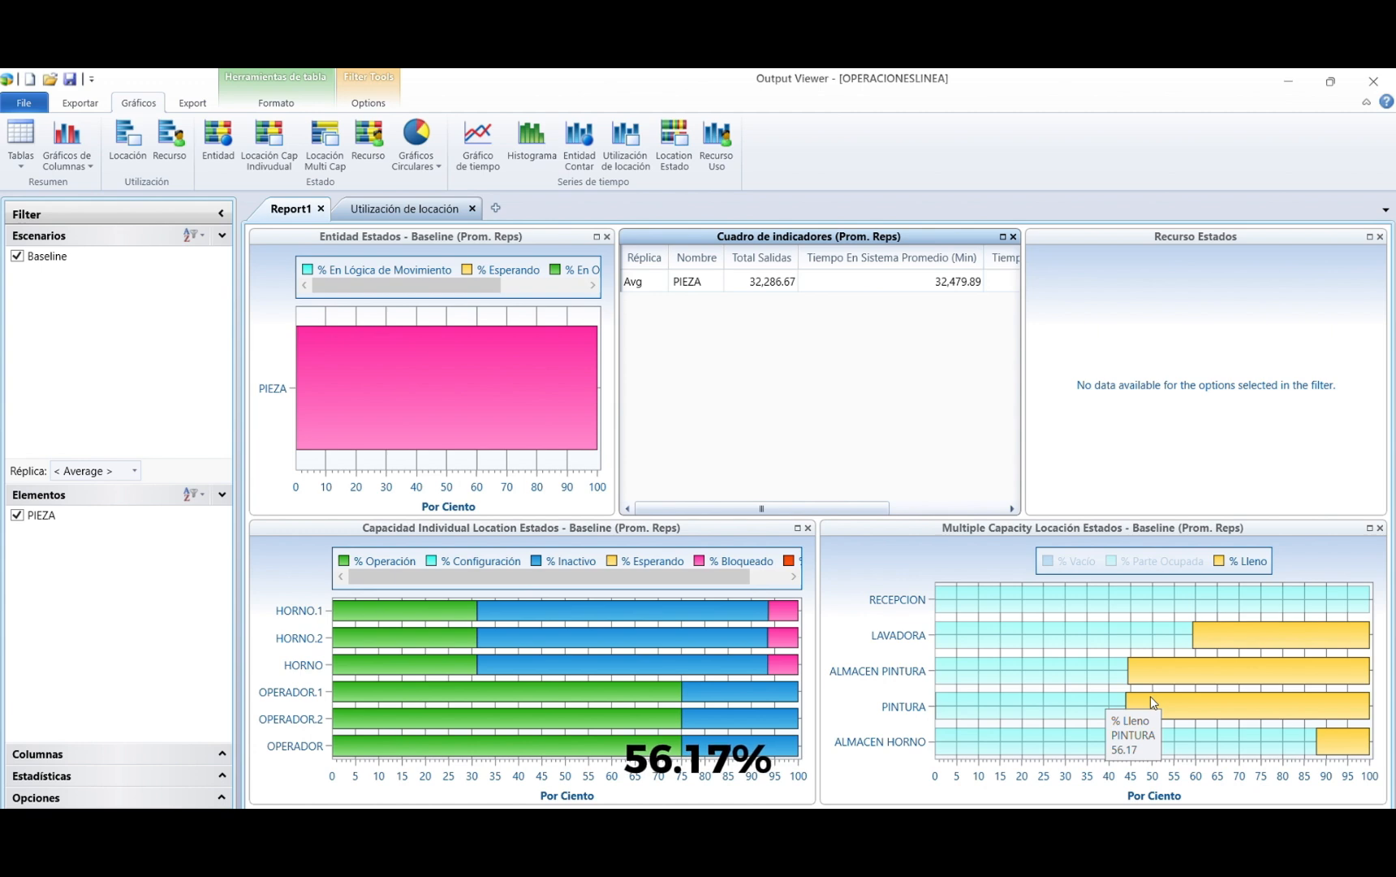
pyautogui.moveTo(1058, 751)
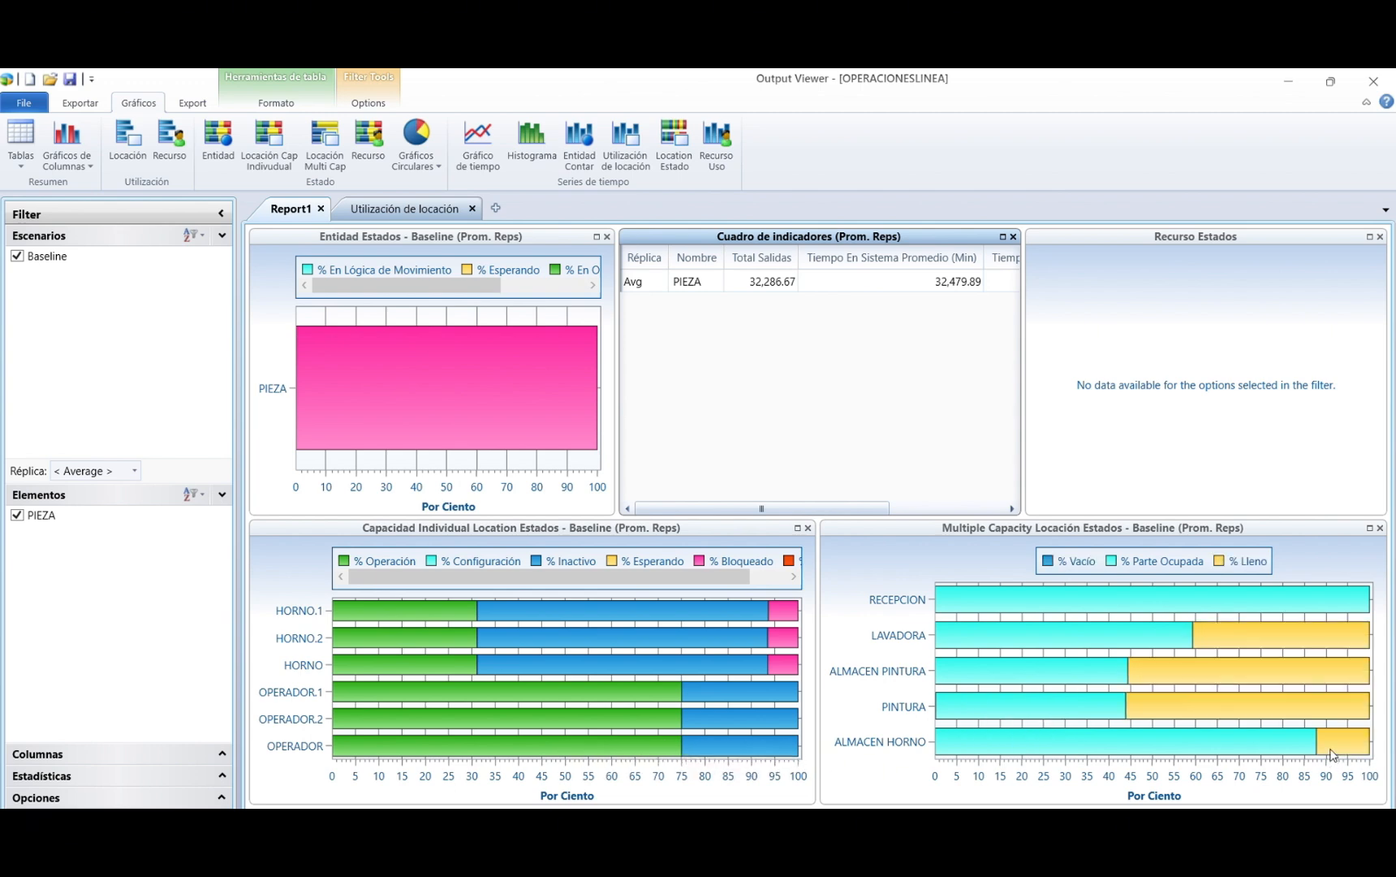
pyautogui.moveTo(1332, 753)
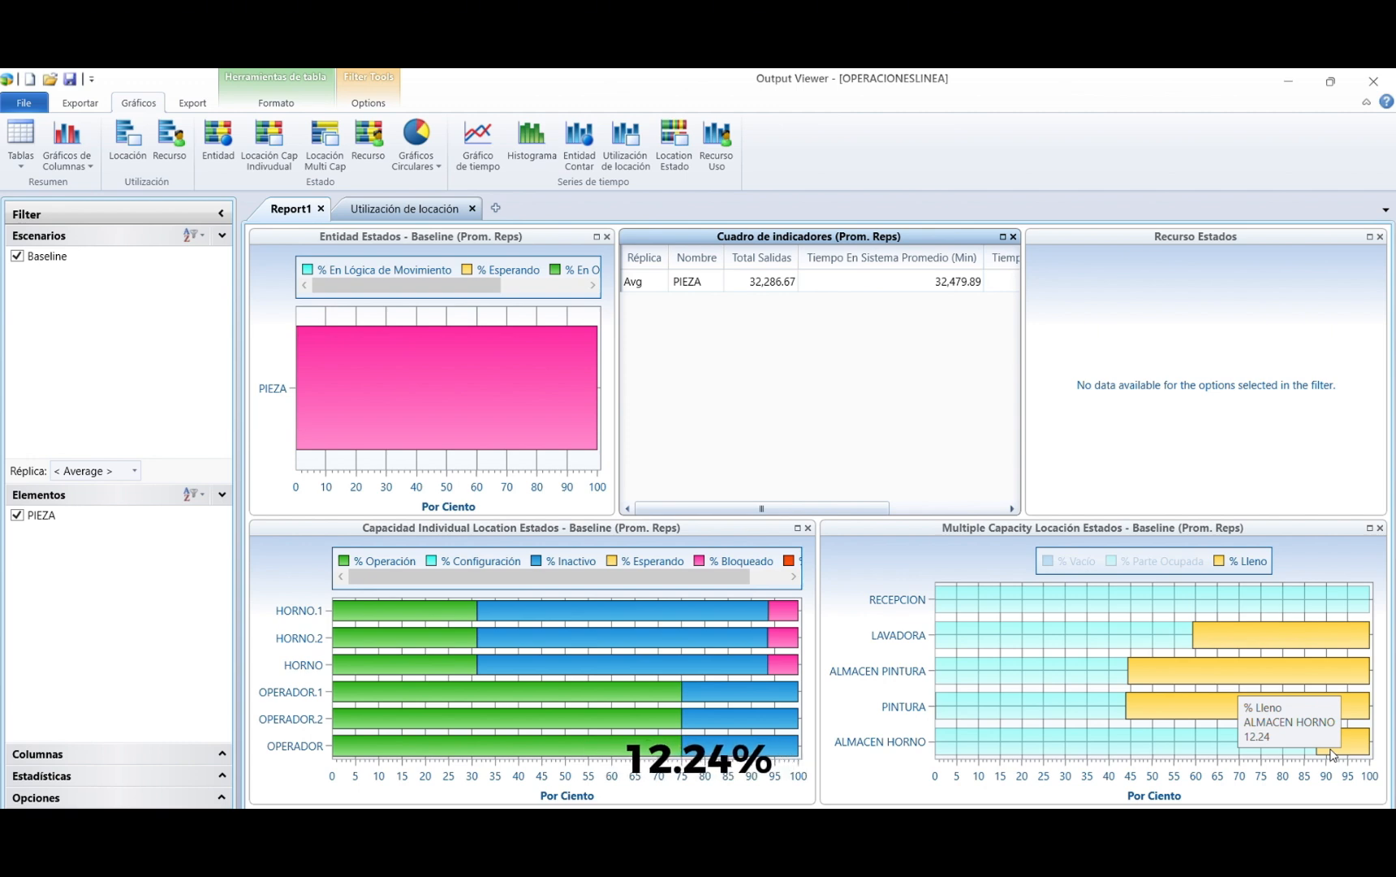
# Step: Examine the weekly utilization of the washing, storage, painting, oven and operator locations in Utilización de locación, and return to Report1
pyautogui.click(418, 210)
pyautogui.moveTo(328, 428)
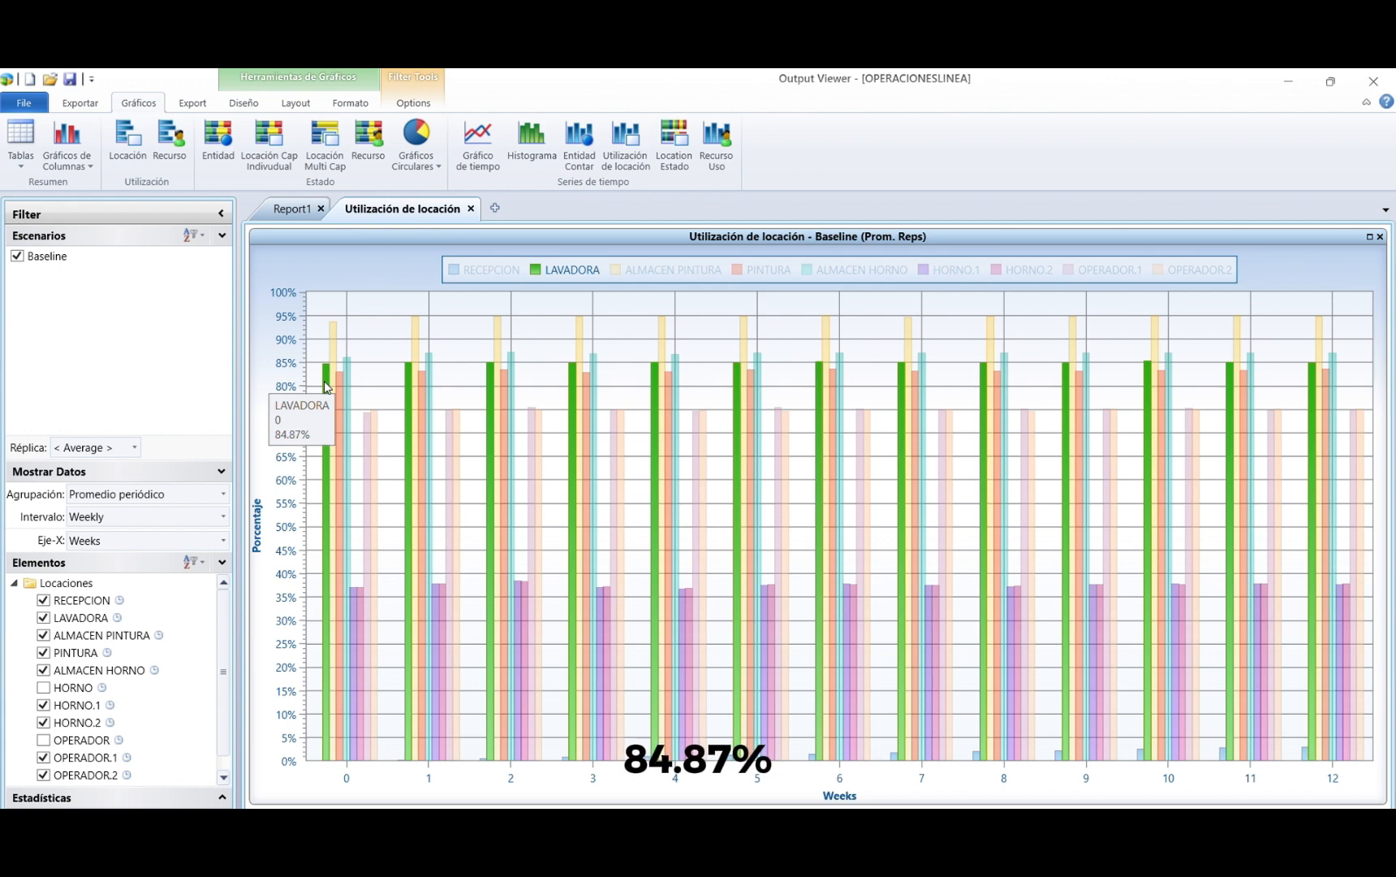
pyautogui.moveTo(334, 344)
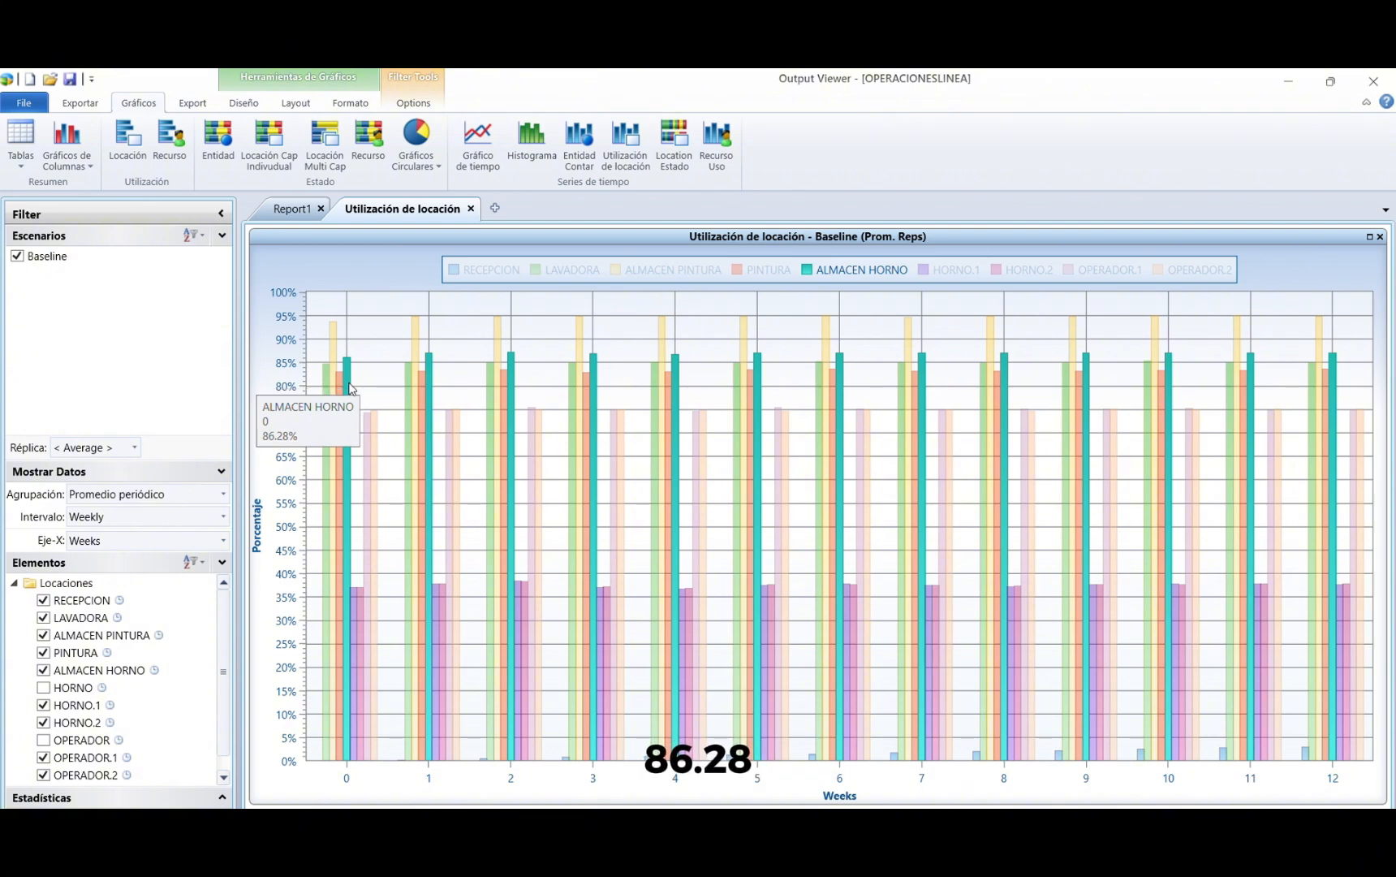
pyautogui.moveTo(354, 601)
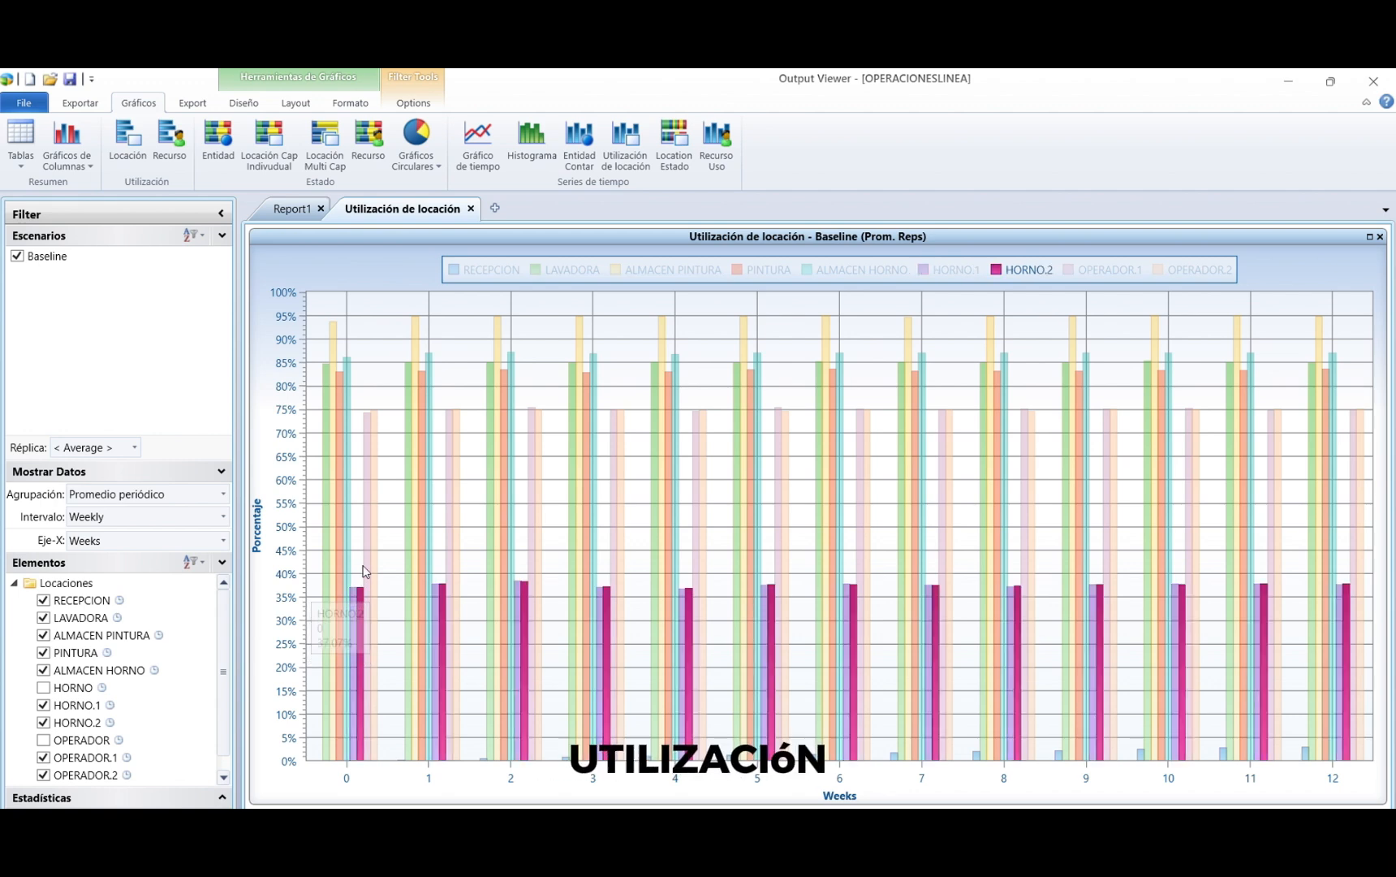
pyautogui.moveTo(370, 539)
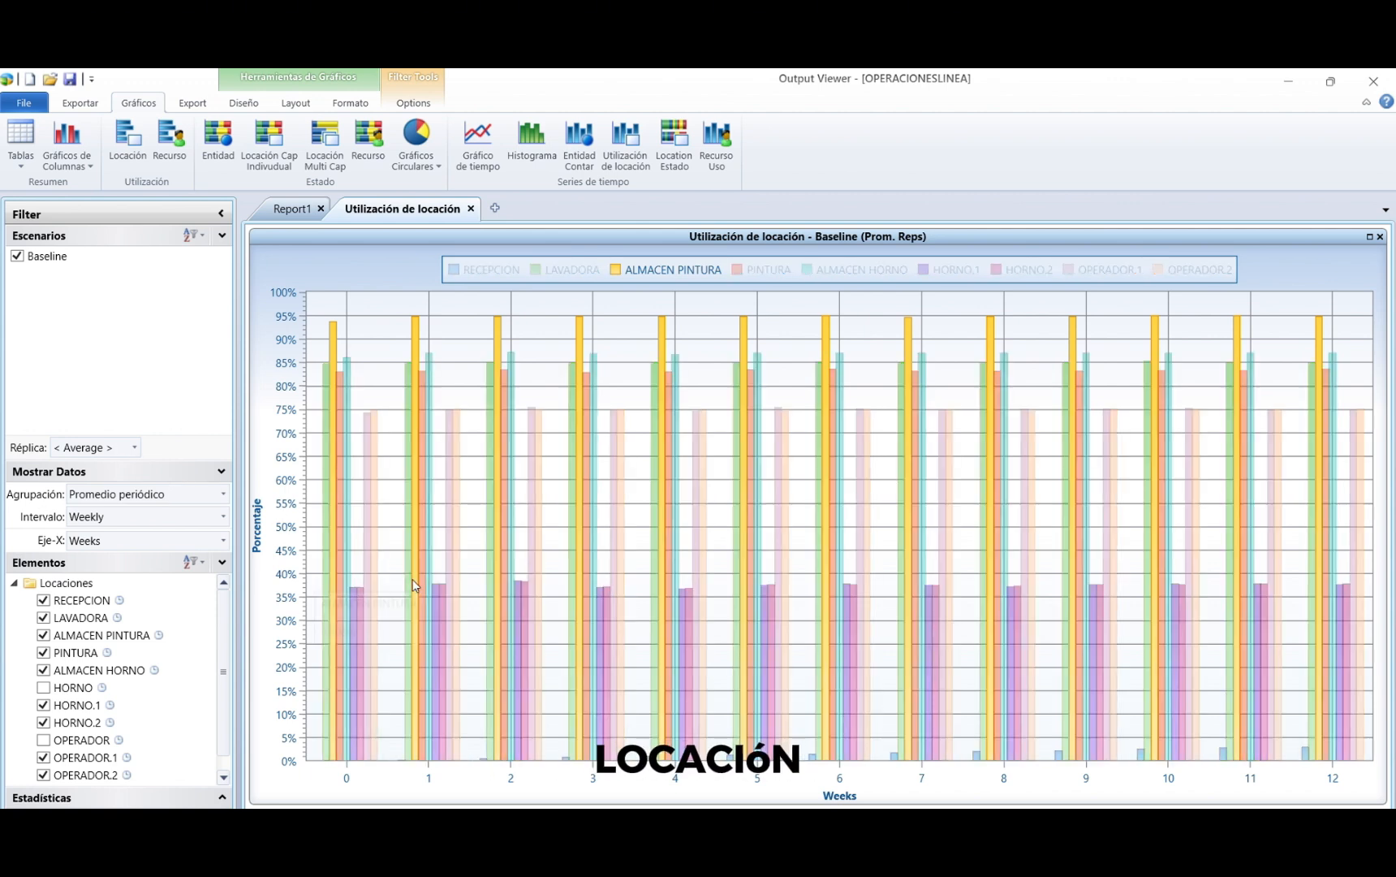
pyautogui.moveTo(413, 579)
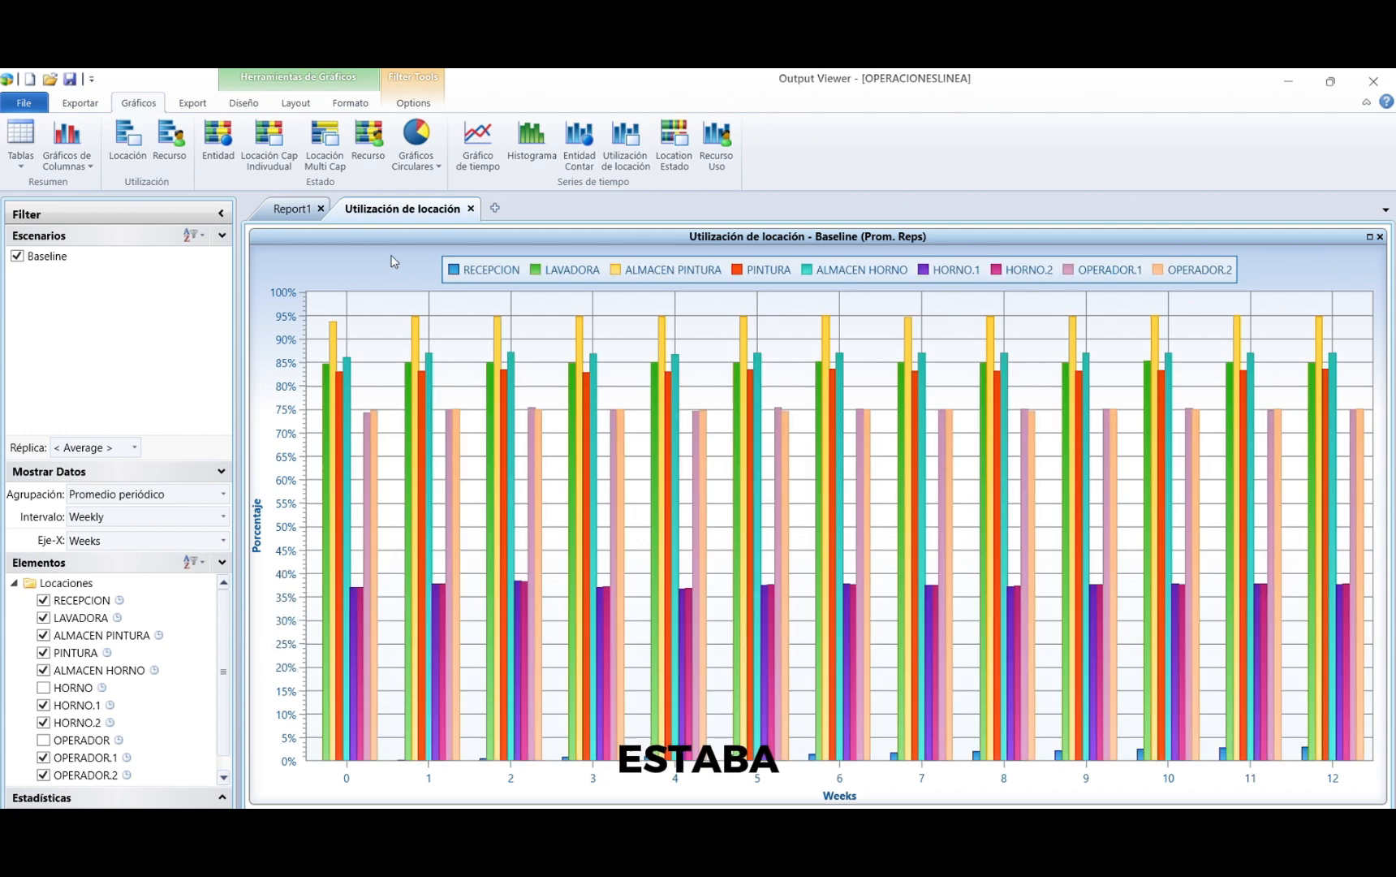
pyautogui.click(290, 209)
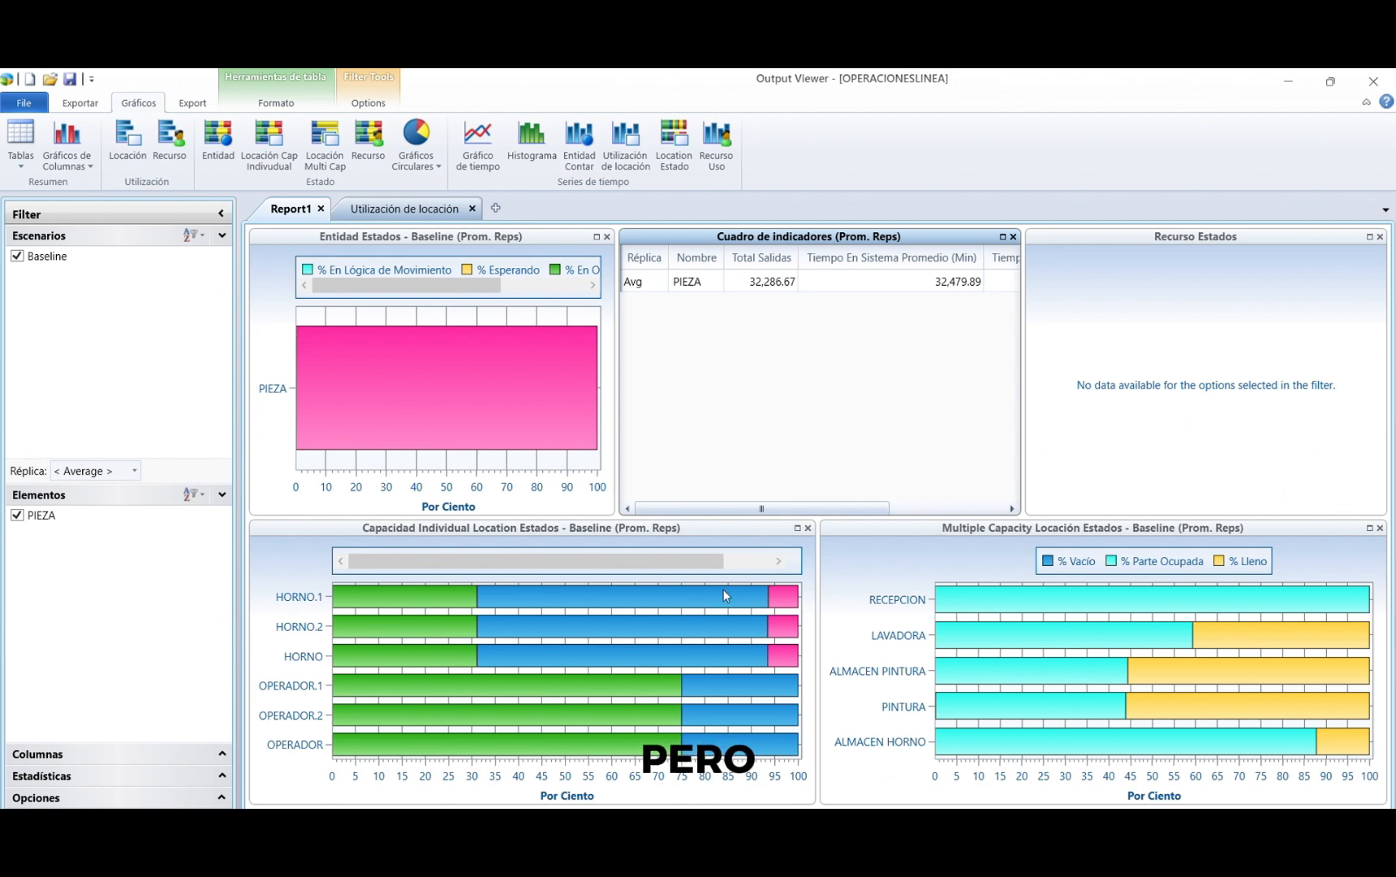